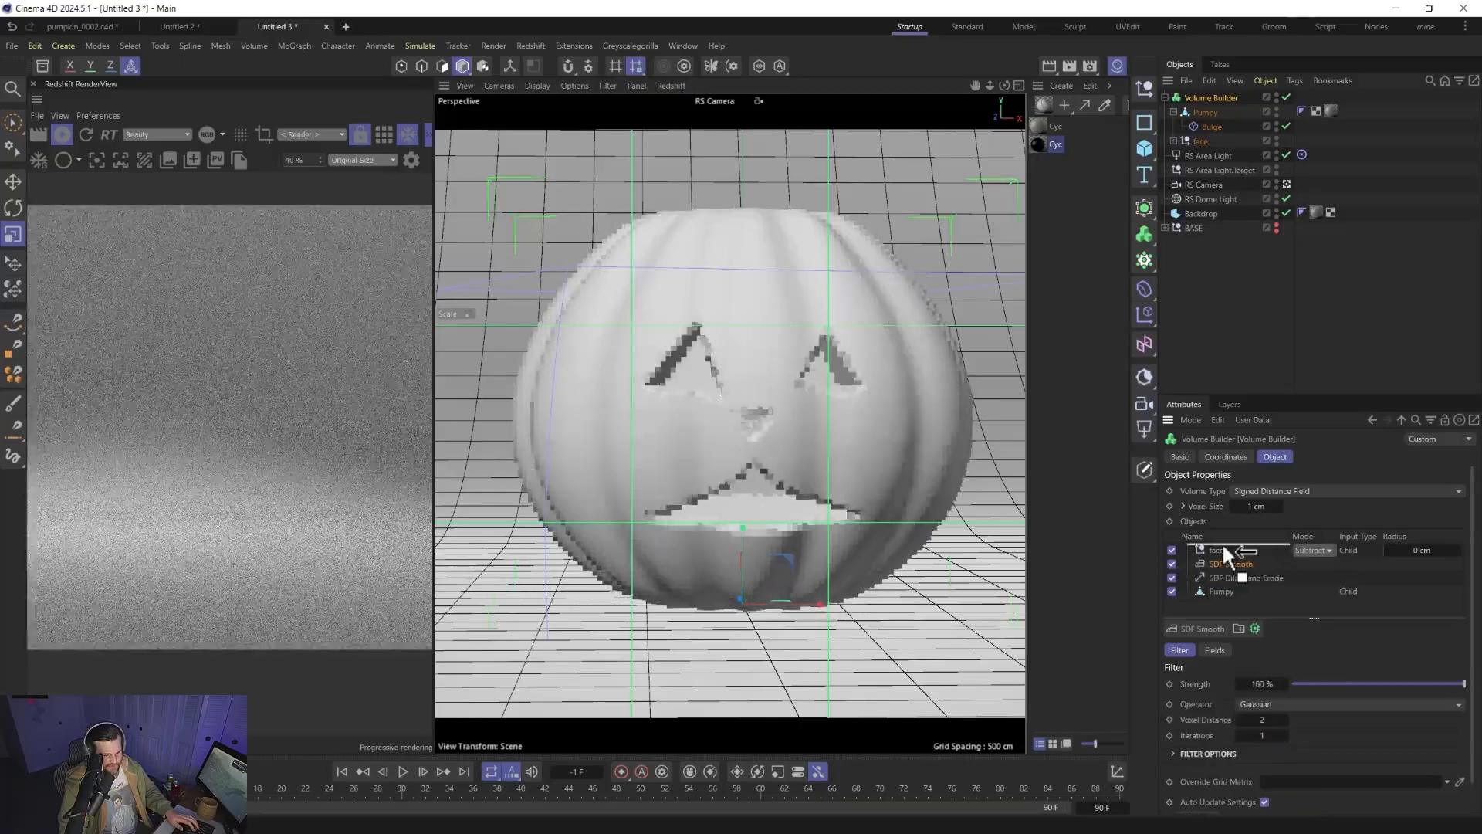
- Reorder the SDF Smooth filter in the Volume Builder's object list
{"action": "left_click_drag", "start_coordinate": [1221, 547], "coordinate": [1218, 583]}
{"action": "middle_click", "coordinate": [698, 495]}
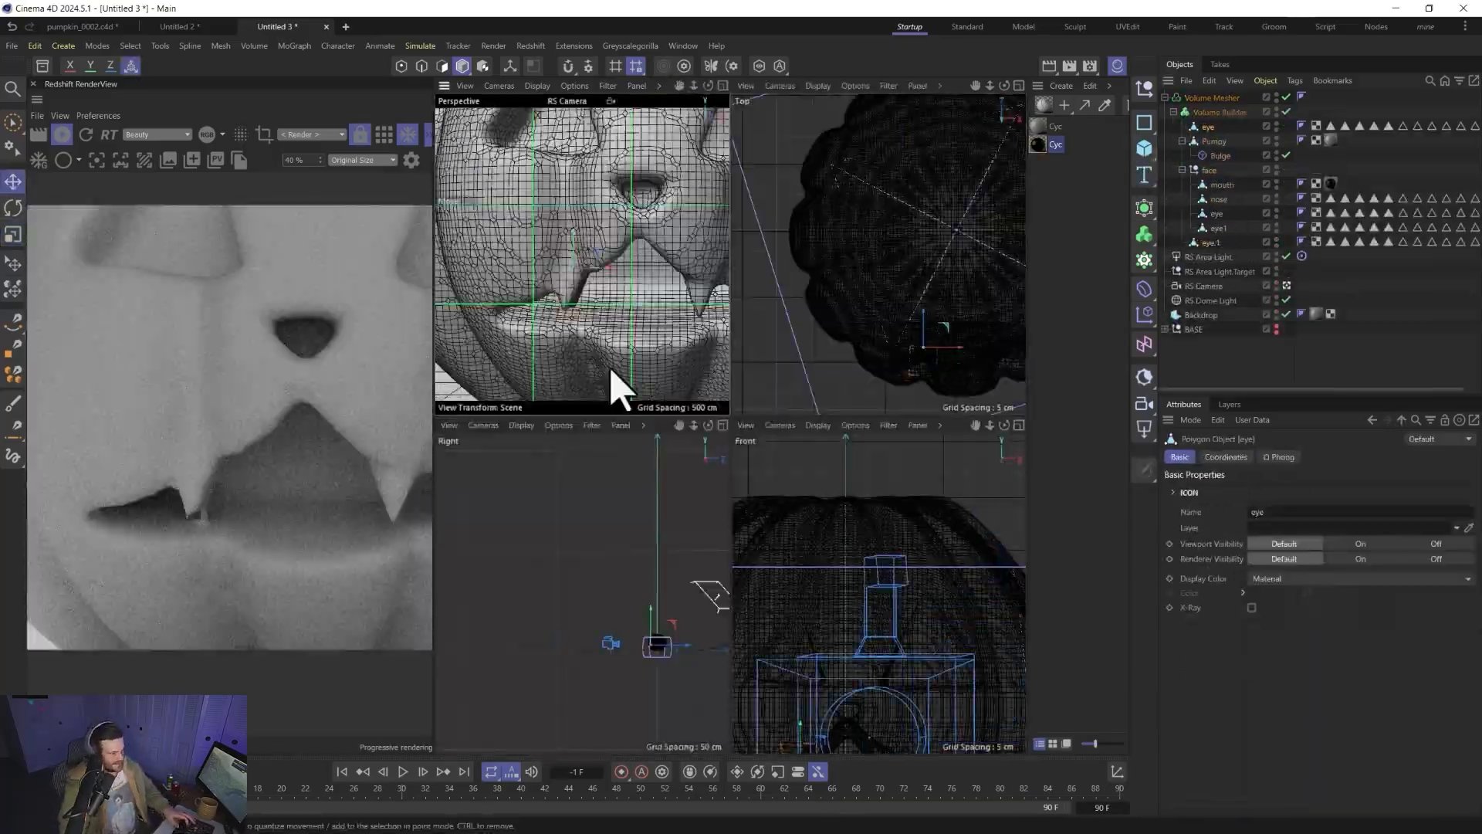
{"action": "middle_click", "coordinate": [609, 367]}
- Select the eye and eye1 objects together for scaling
{"action": "left_click", "coordinate": [1216, 214]}
{"action": "left_click", "coordinate": [1219, 228], "text": "ctrl"}
{"action": "key", "text": "t"}
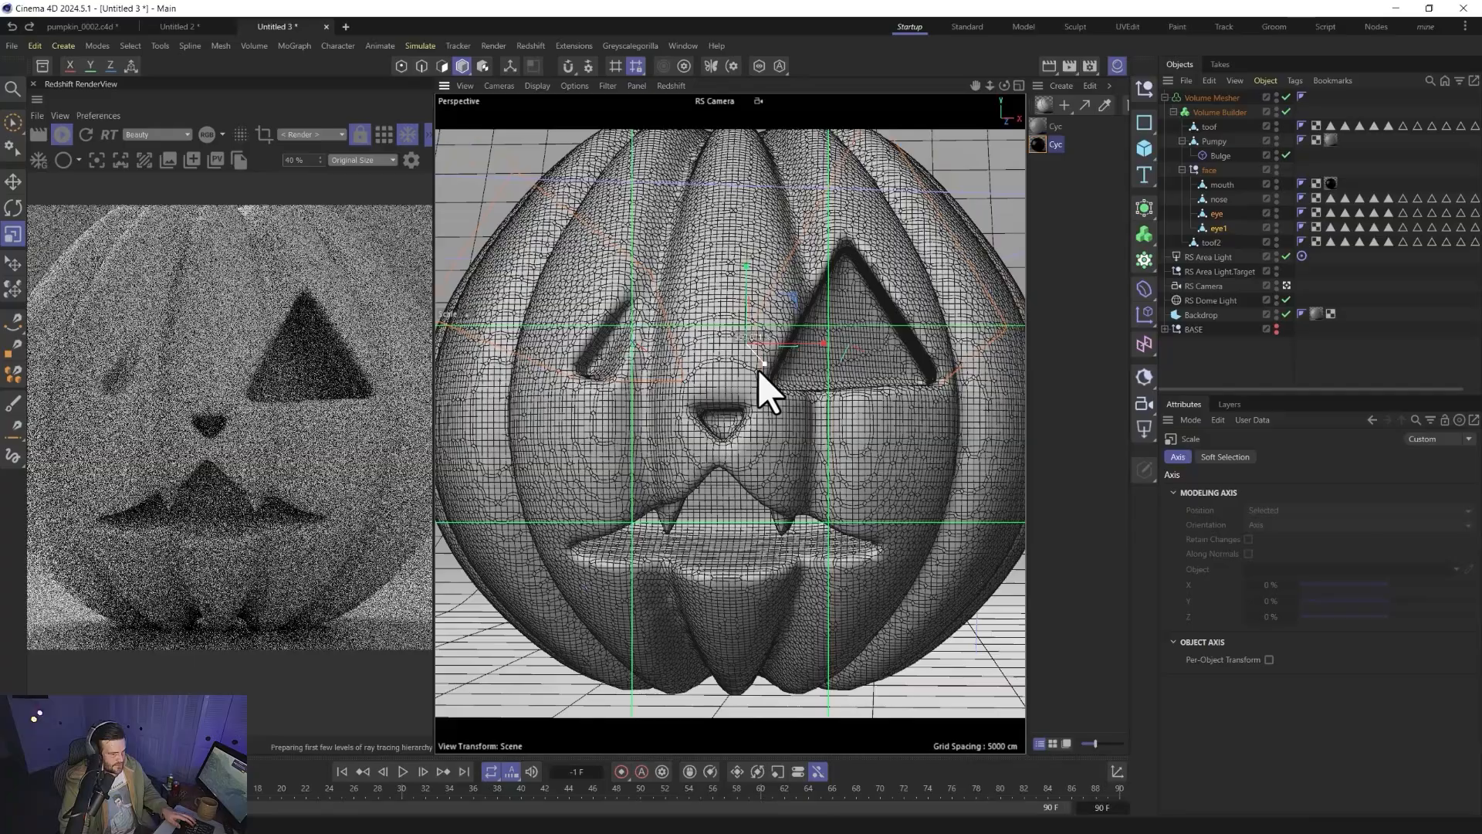
{"action": "scroll", "coordinate": [711, 473], "scroll_direction": "down", "scroll_amount": 5}
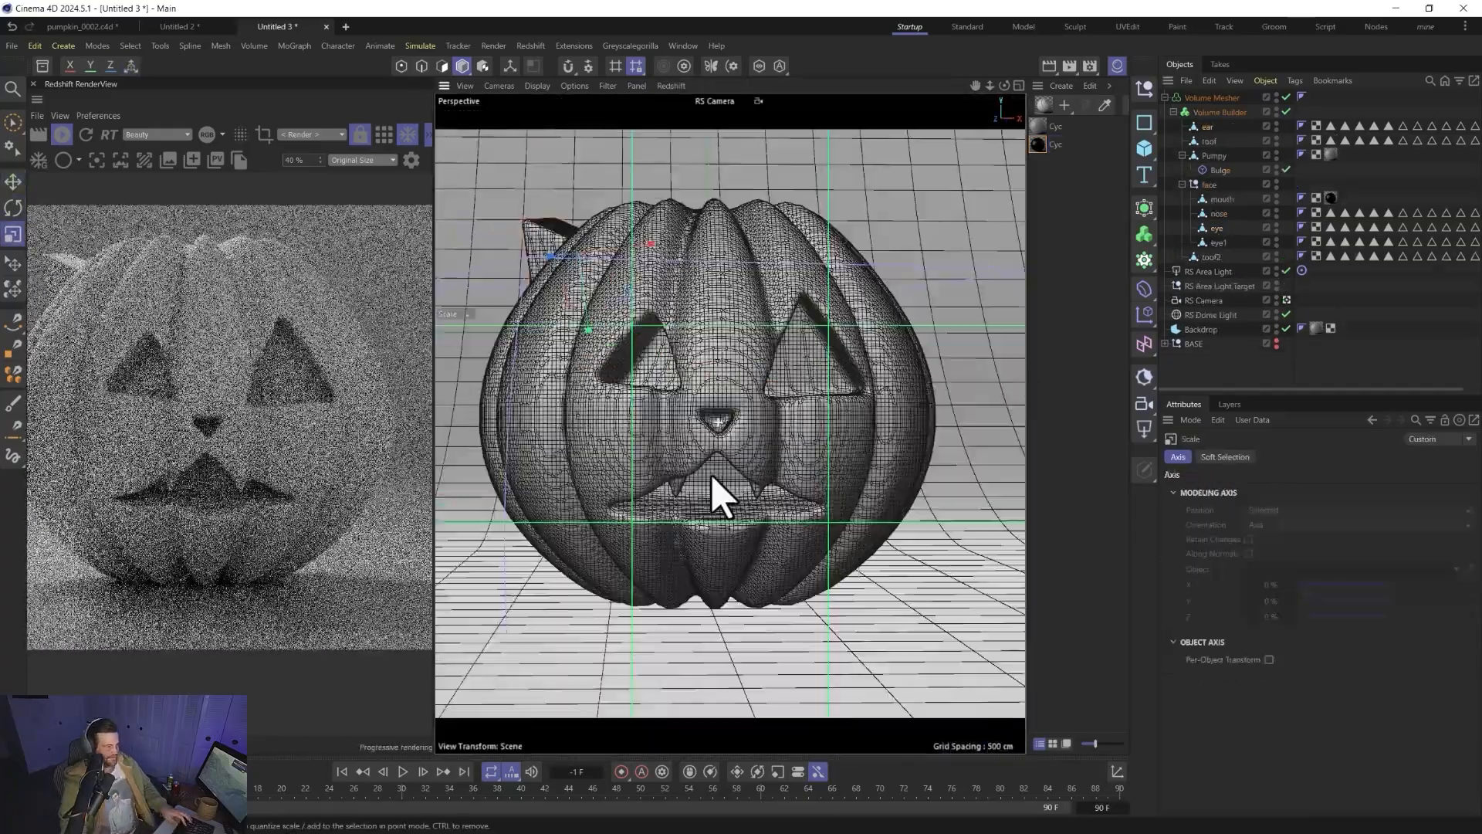
- Adjust the rotation, scale and position of the triangular piece at the pumpkin's upper side
{"action": "key", "text": "r"}
{"action": "key", "text": "t"}
{"action": "key", "text": "e"}
- Move the toof2 object down at the upper edge of the pumpkin's mouth
{"action": "middle_click", "coordinate": [880, 266]}
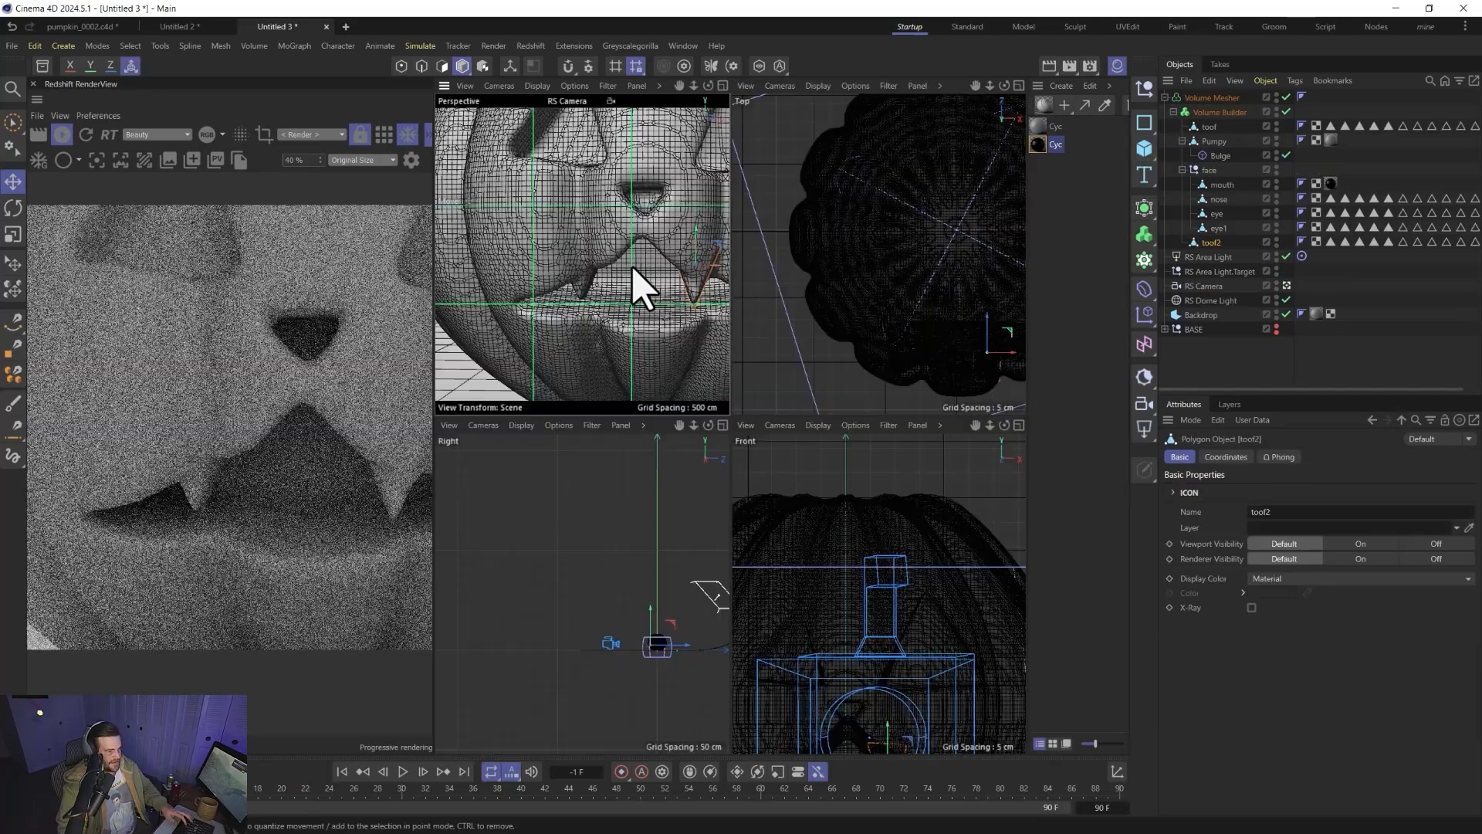
{"action": "middle_click", "coordinate": [645, 288]}
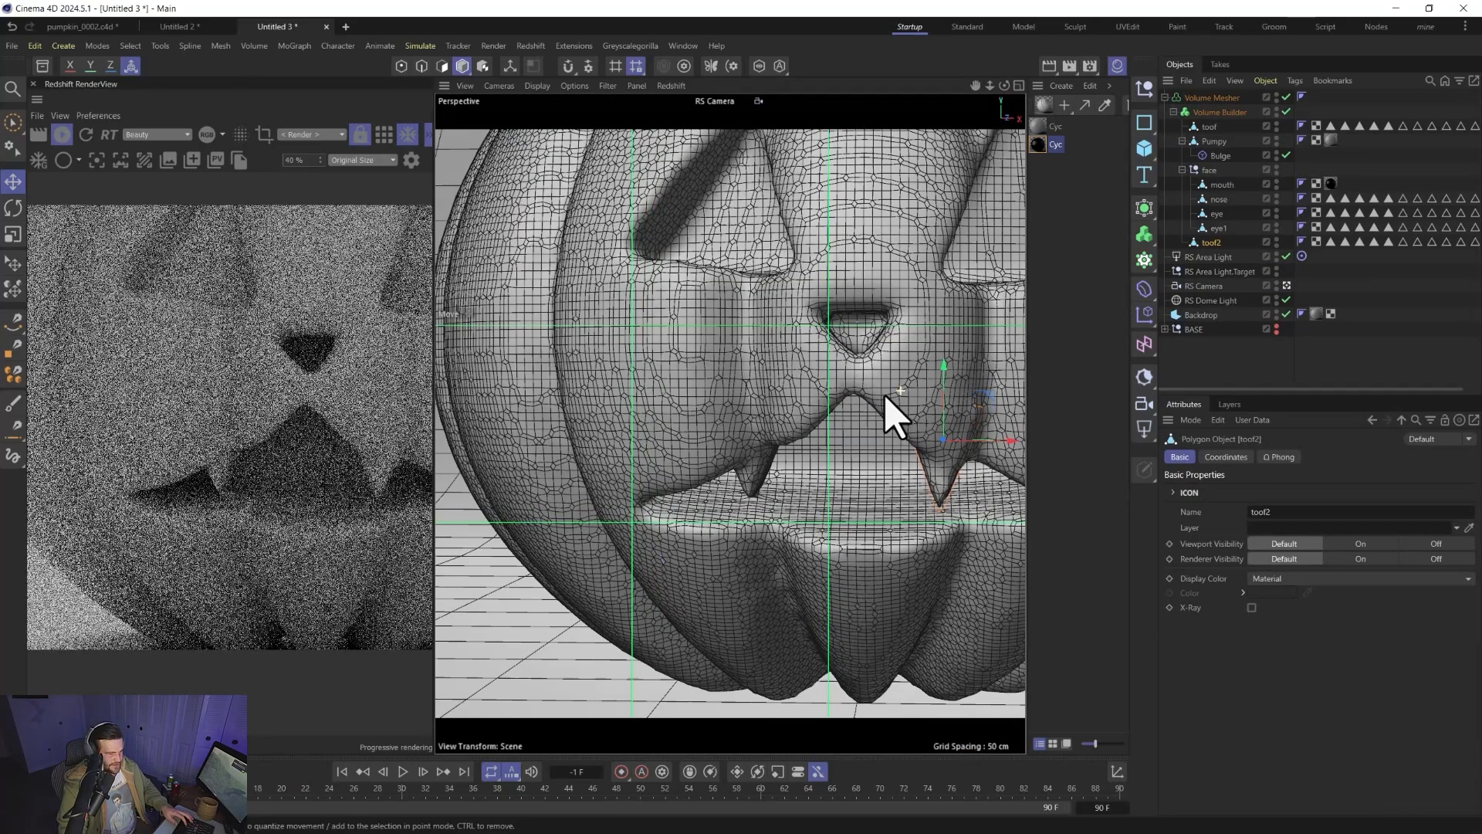
{"action": "scroll", "coordinate": [880, 417], "scroll_direction": "down", "scroll_amount": 8}
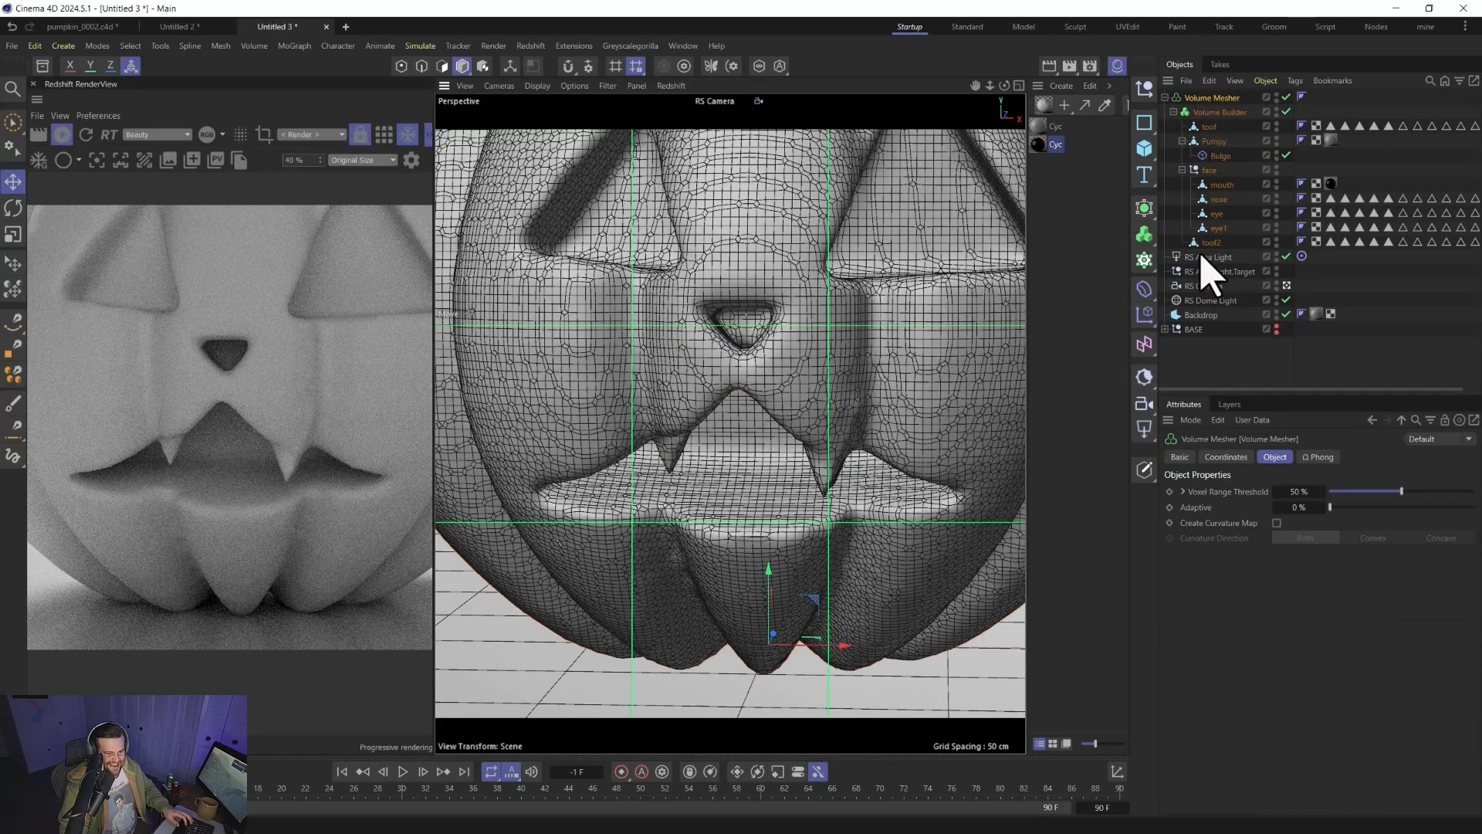
{"action": "left_click", "coordinate": [1210, 244]}
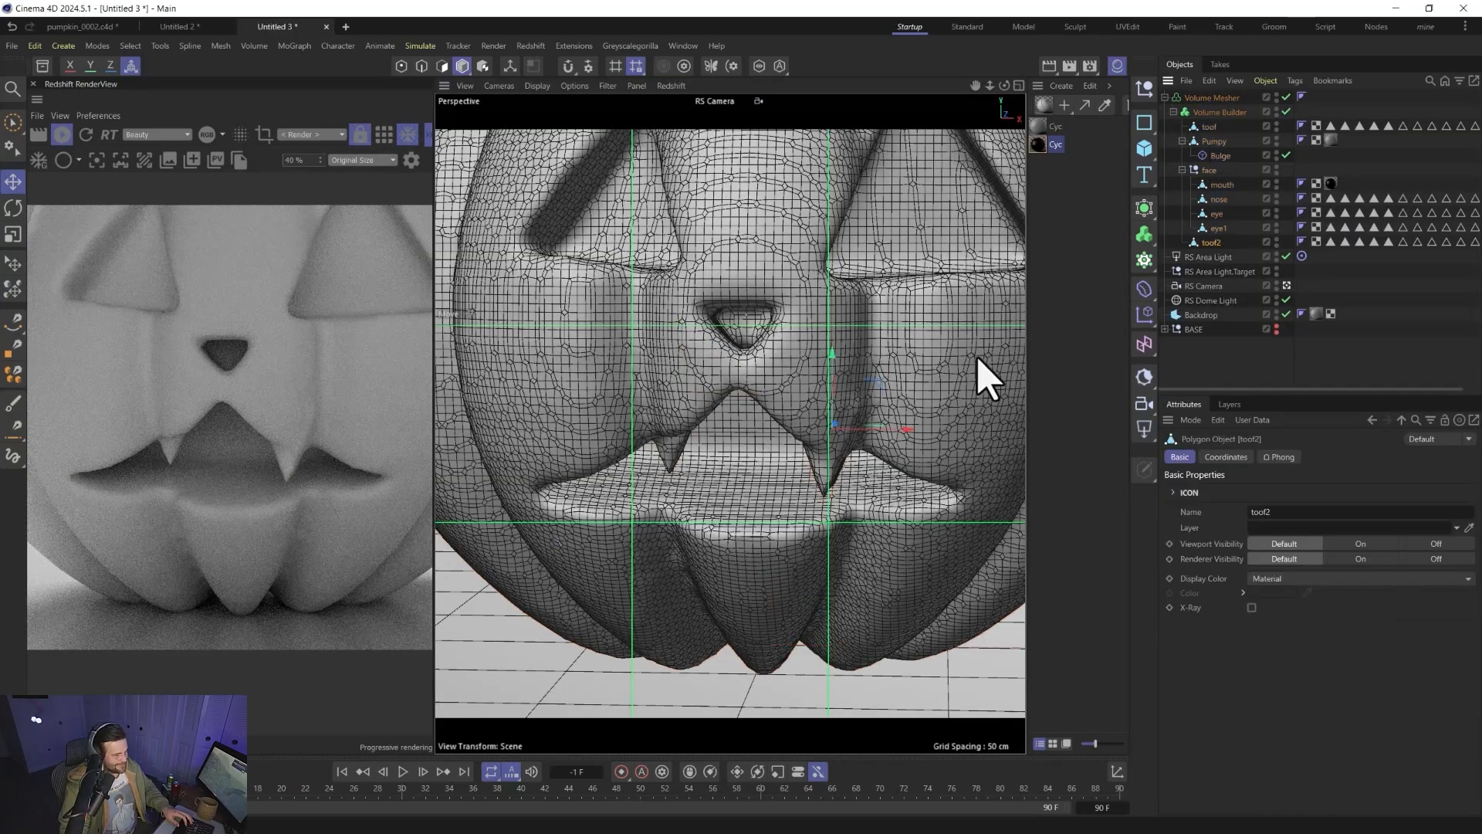
{"action": "left_click_drag", "start_coordinate": [834, 363], "coordinate": [812, 437]}
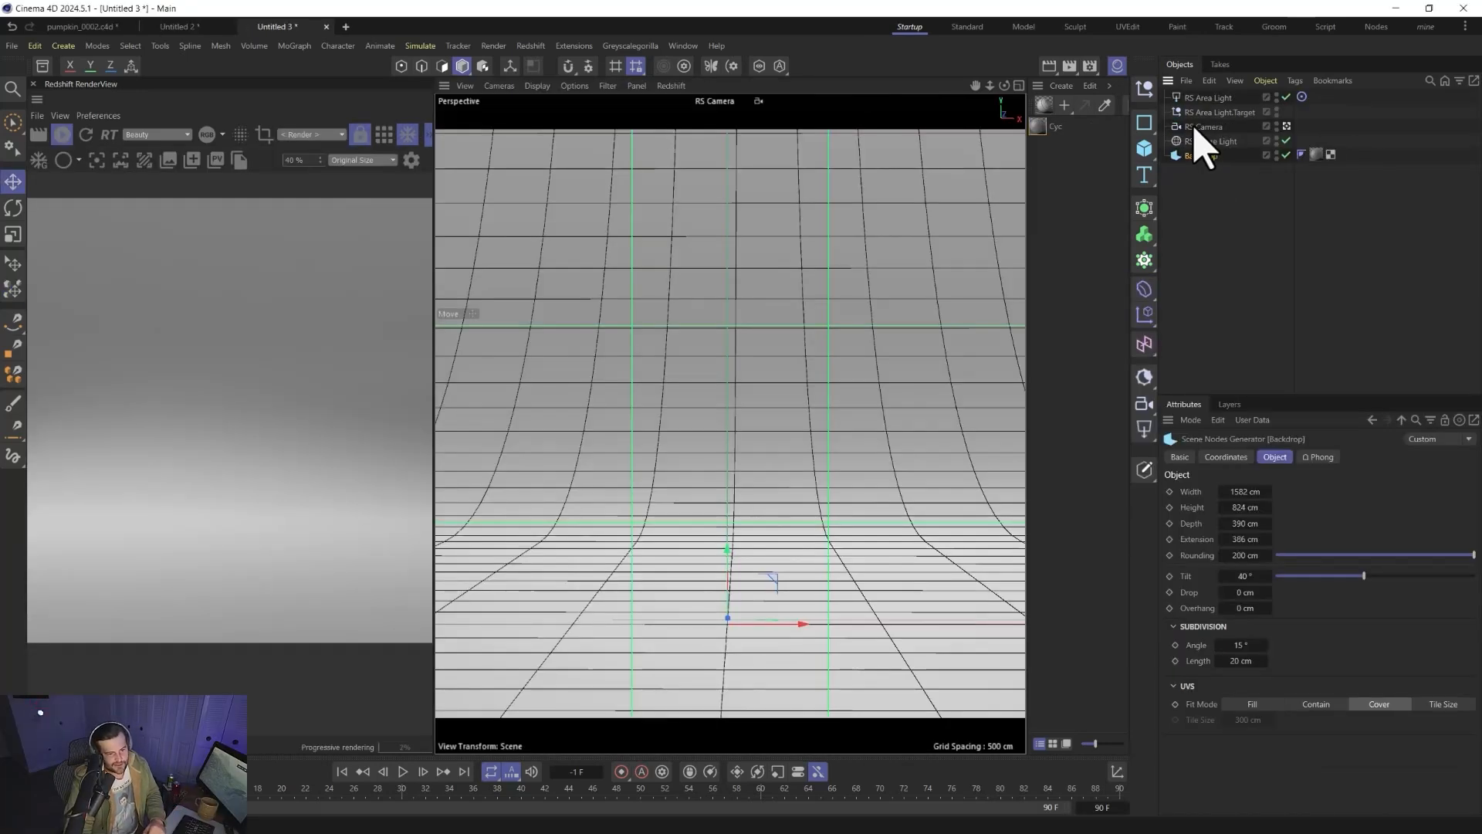
{"action": "left_click", "coordinate": [1207, 142]}
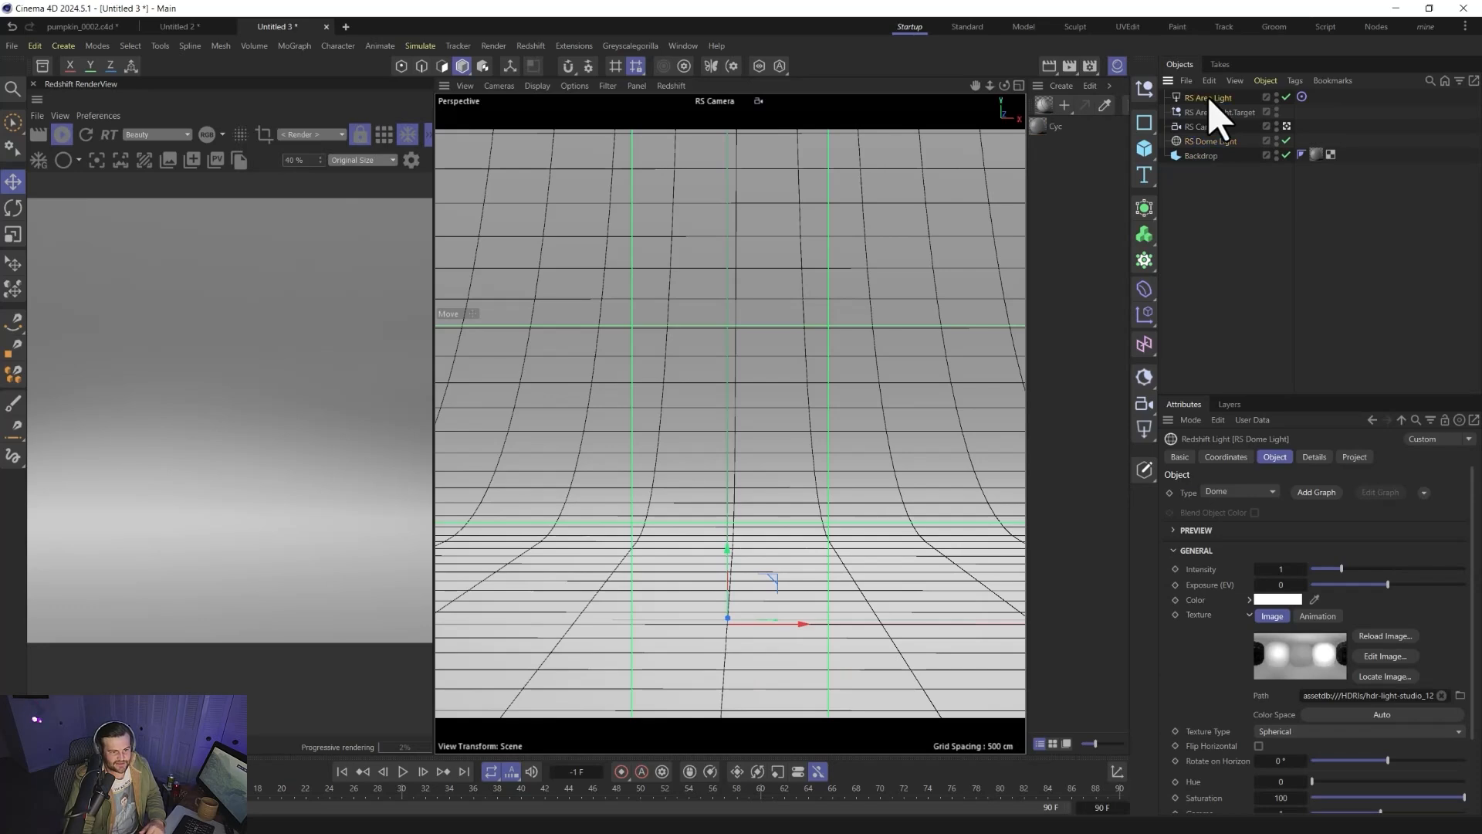
{"action": "left_click", "coordinate": [1209, 262]}
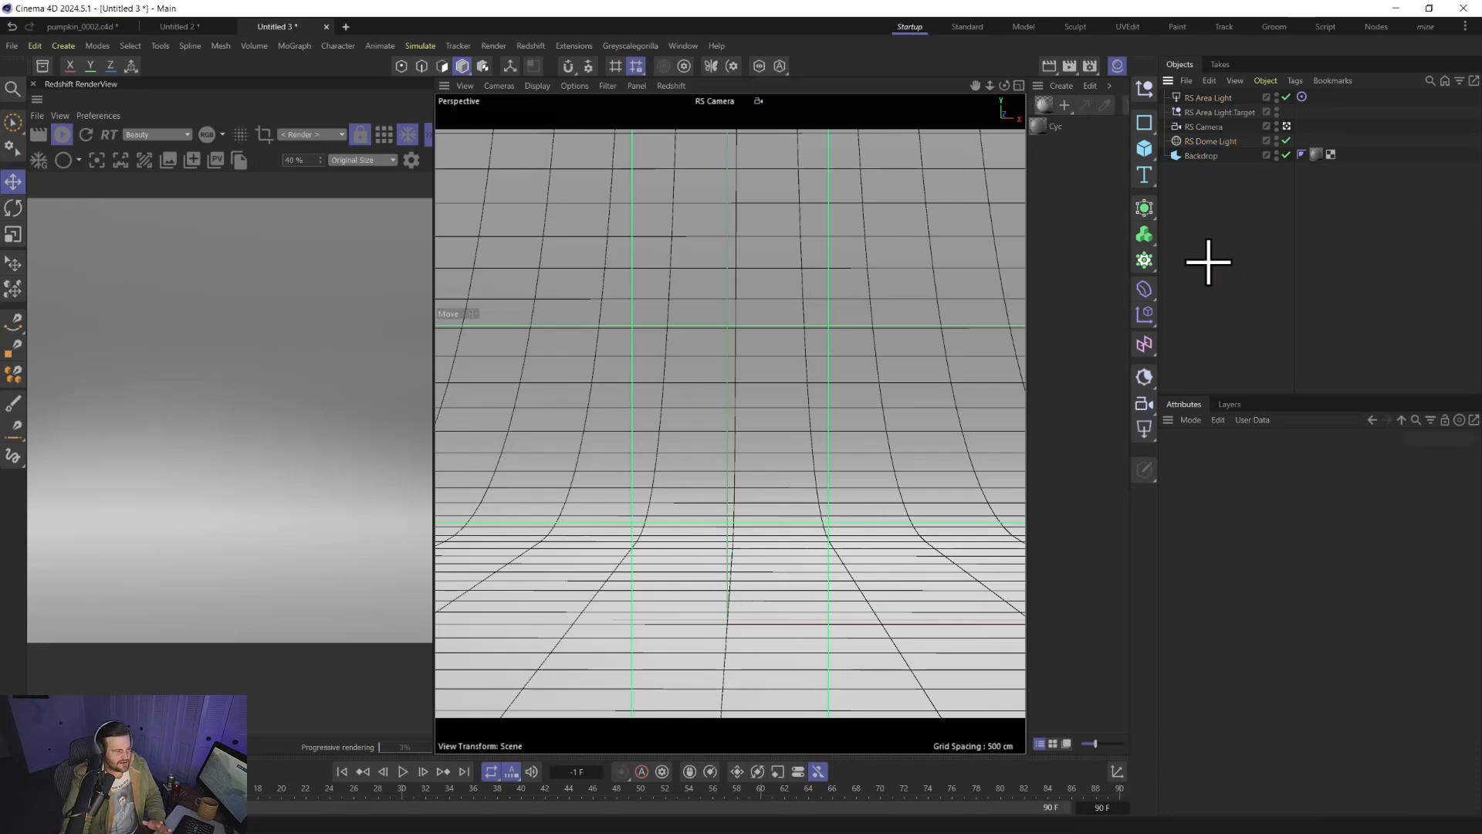
{"action": "left_click", "coordinate": [1202, 128]}
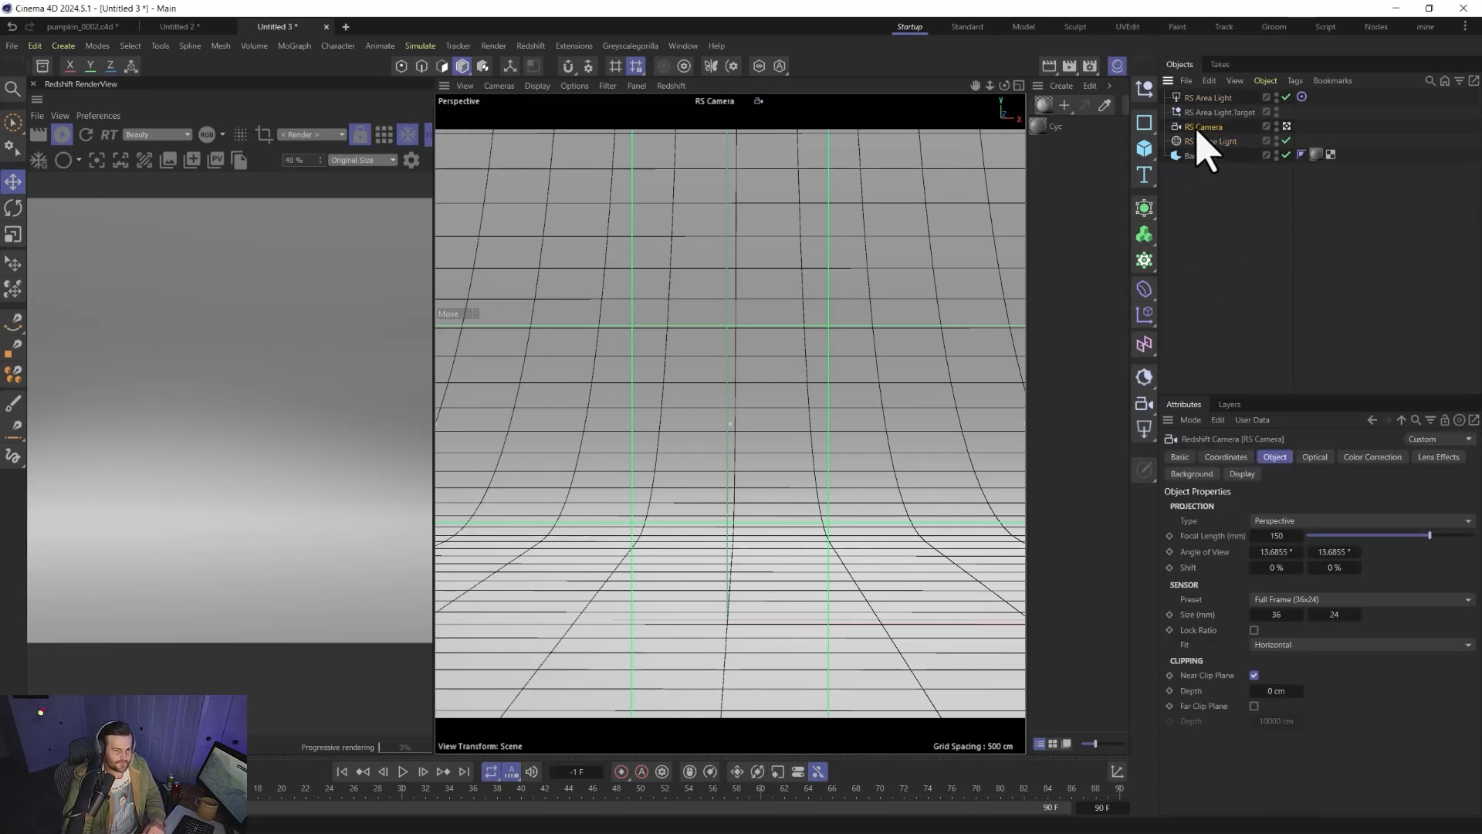
- Add a sphere of type Standard with a radius of 40 cm
{"action": "left_click", "coordinate": [1146, 150]}
{"action": "left_click", "coordinate": [1219, 228]}
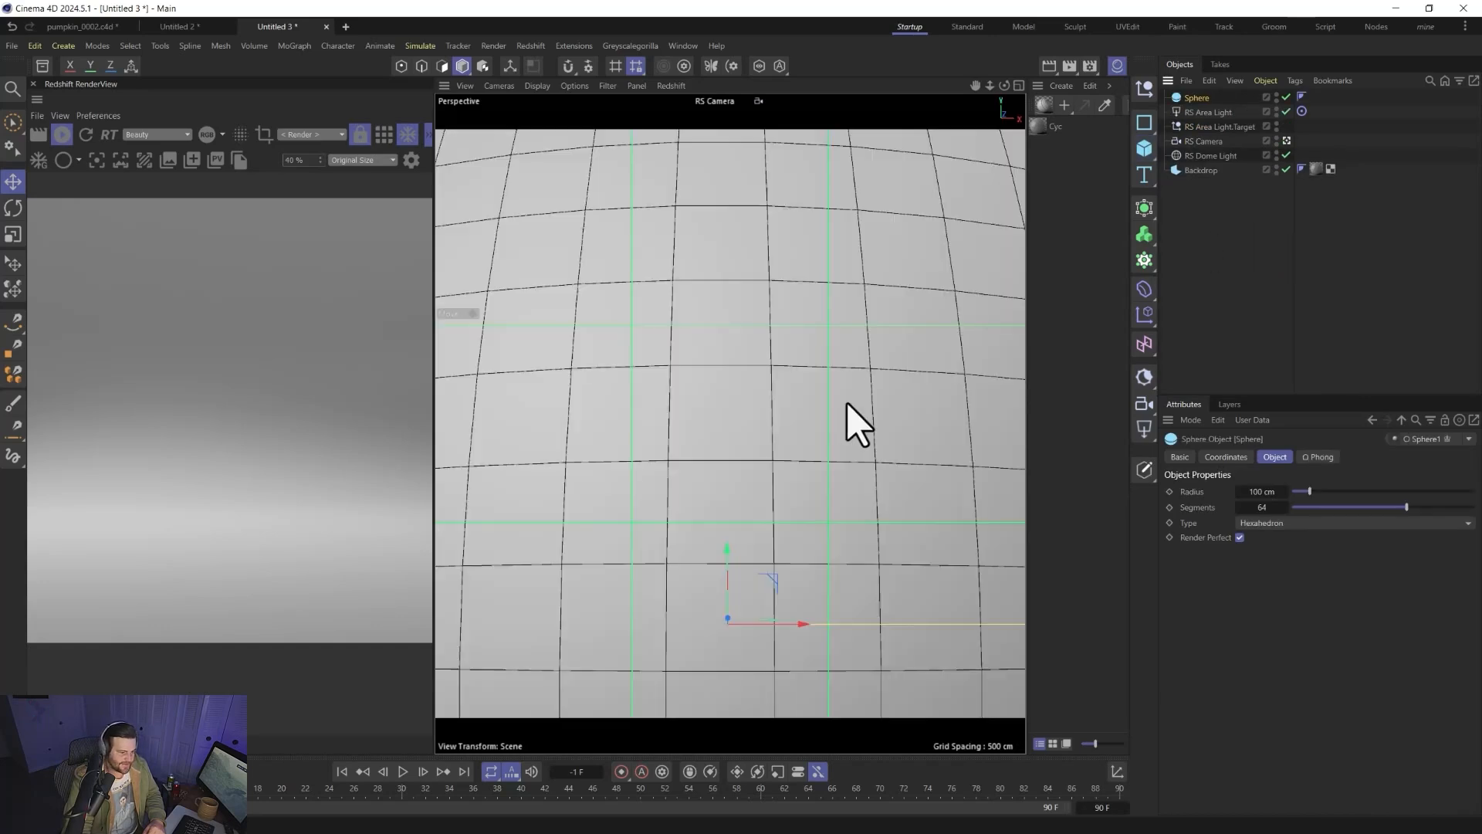
{"action": "left_click", "coordinate": [1281, 524]}
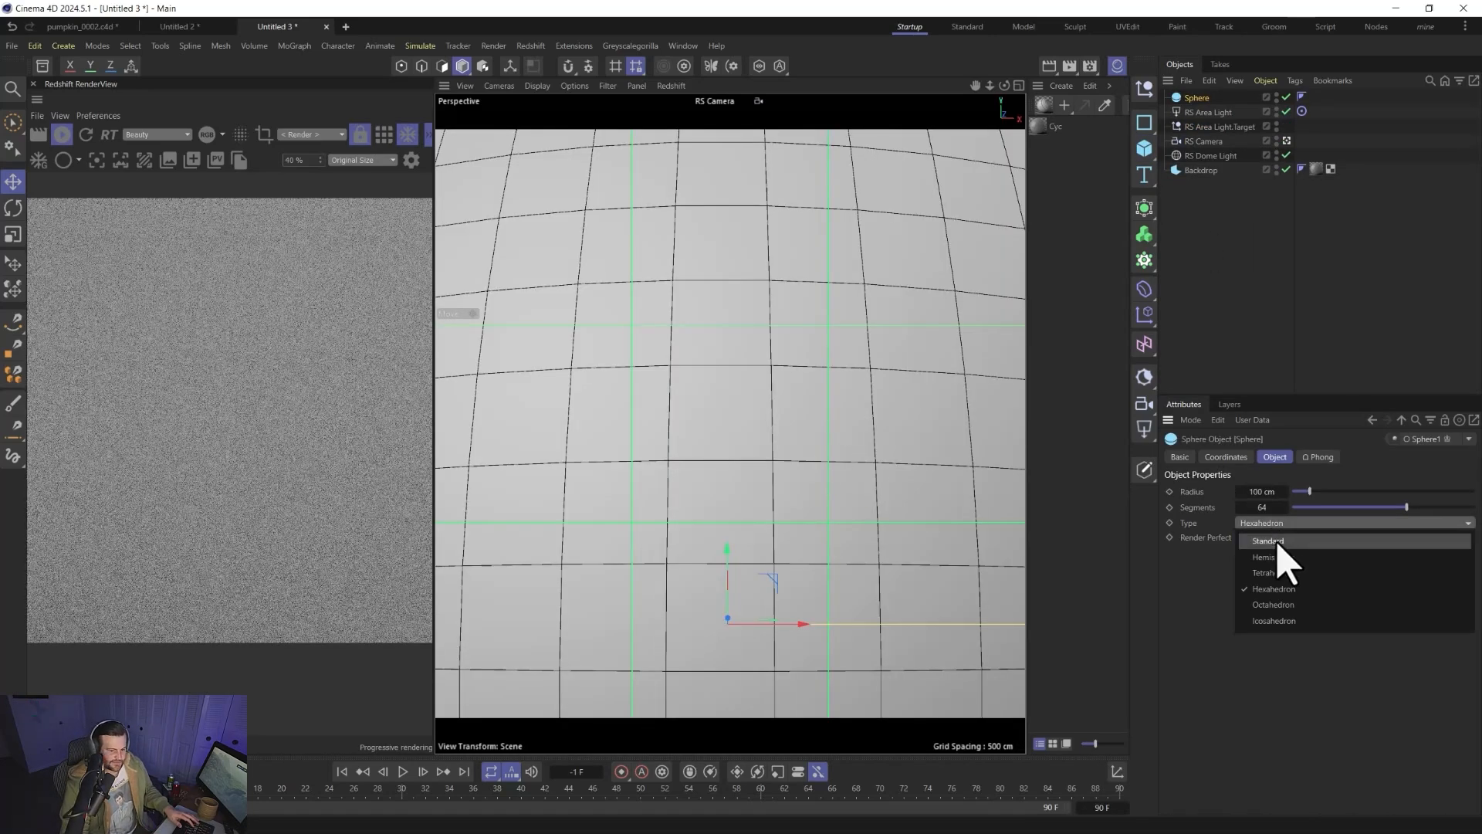
{"action": "left_click", "coordinate": [1268, 542]}
{"action": "double_click", "coordinate": [1260, 492]}
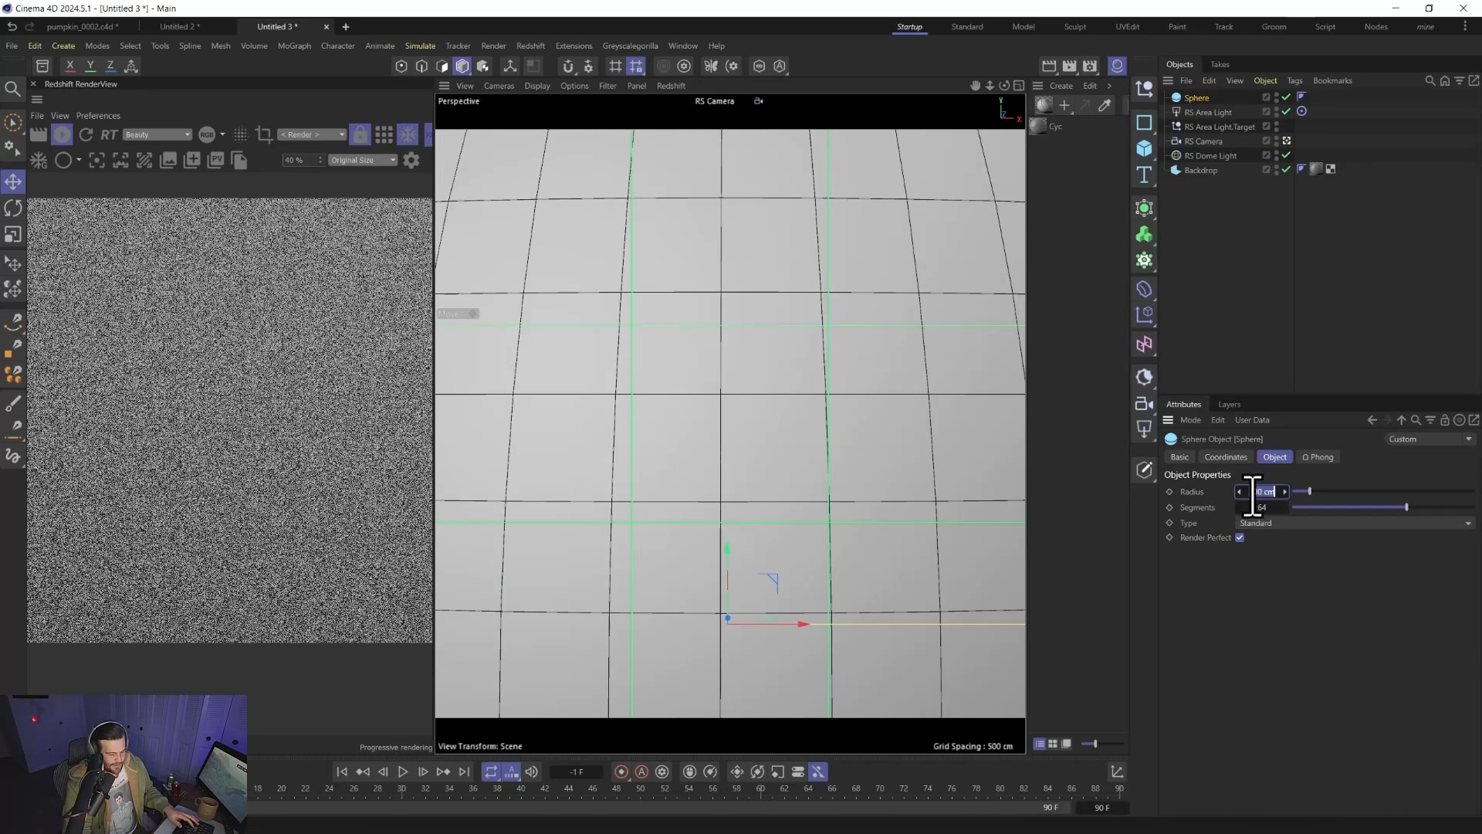
{"action": "type", "text": "40"}
{"action": "key", "text": "Return"}
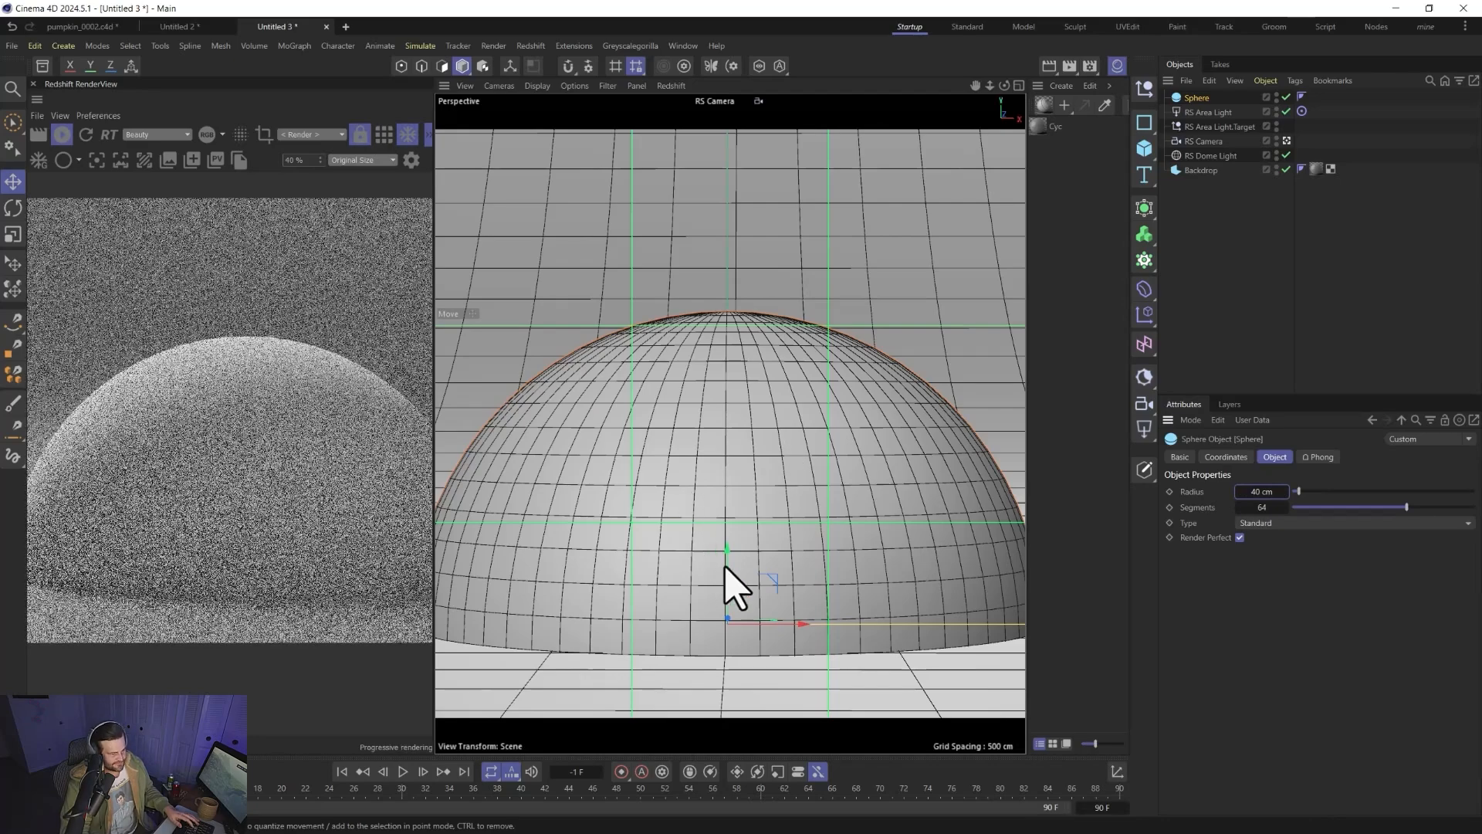
- Raise the sphere above the backdrop's floor and set its segments to 11
{"action": "left_click_drag", "start_coordinate": [728, 586], "coordinate": [722, 252]}
{"action": "scroll", "coordinate": [742, 305], "scroll_direction": "down", "scroll_amount": 3}
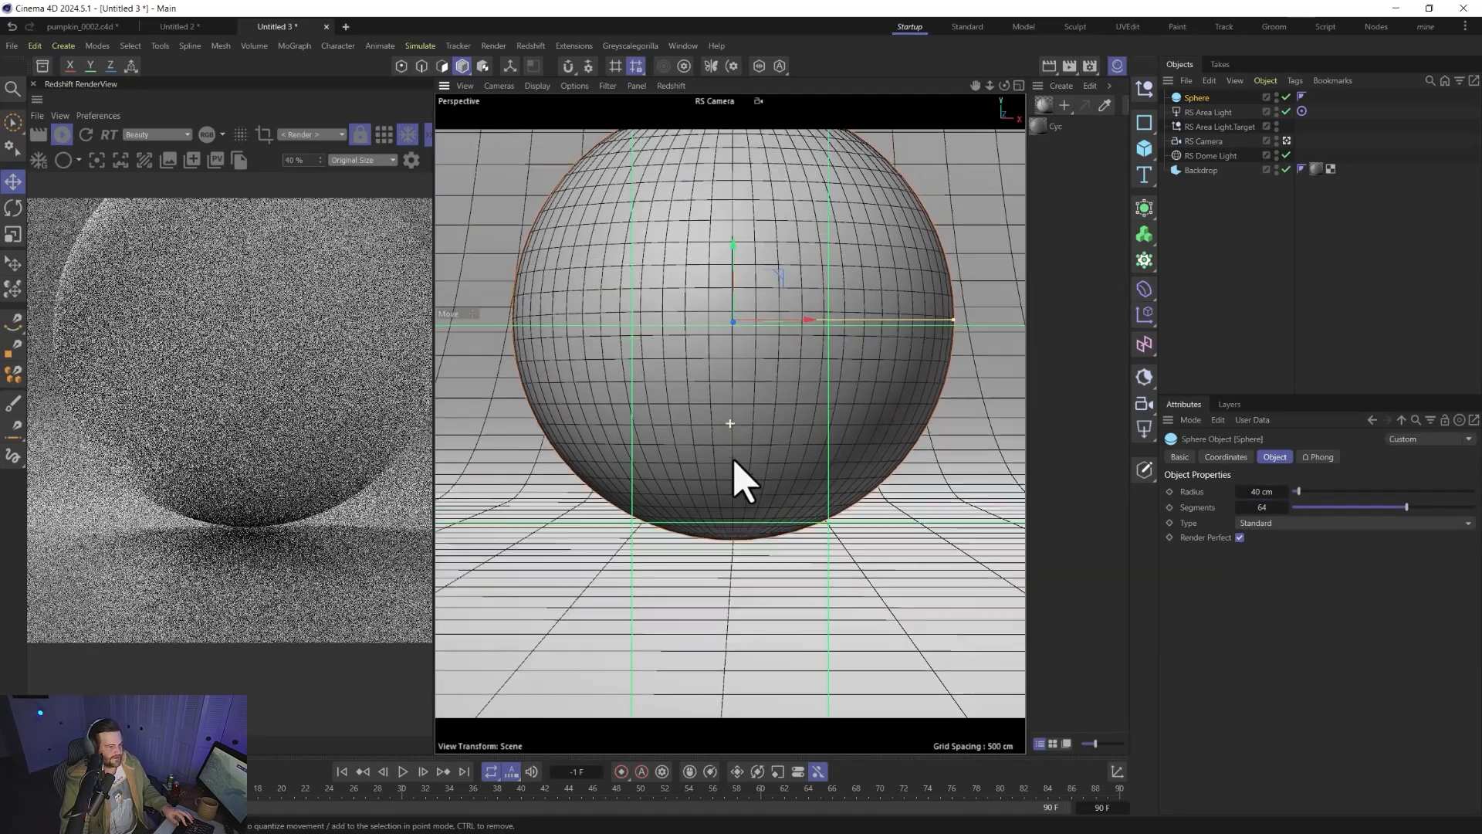
{"action": "middle_click_drag", "start_coordinate": [734, 461], "coordinate": [734, 527], "text": "alt"}
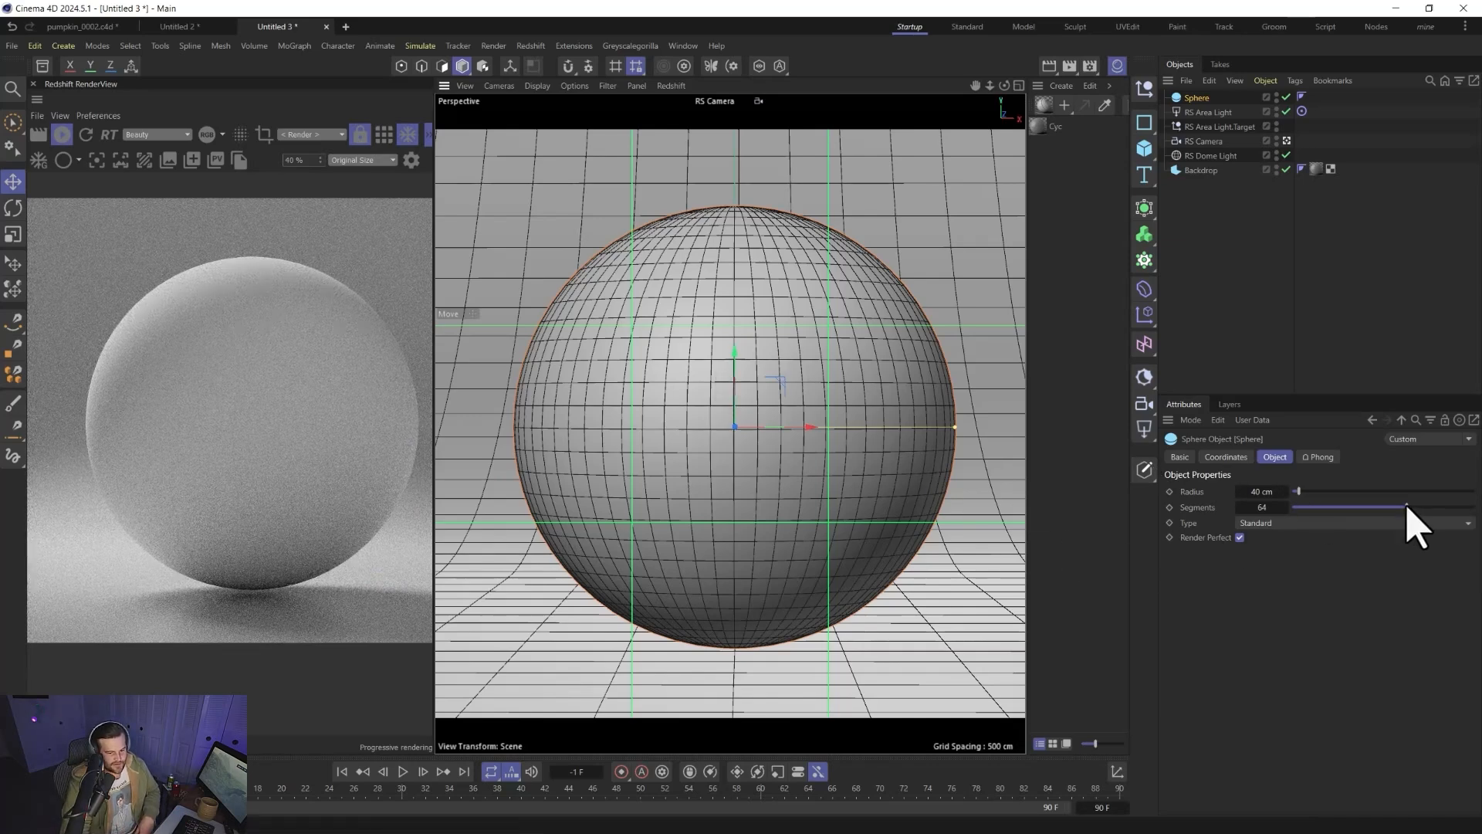
{"action": "left_click_drag", "start_coordinate": [1406, 508], "coordinate": [1308, 509]}
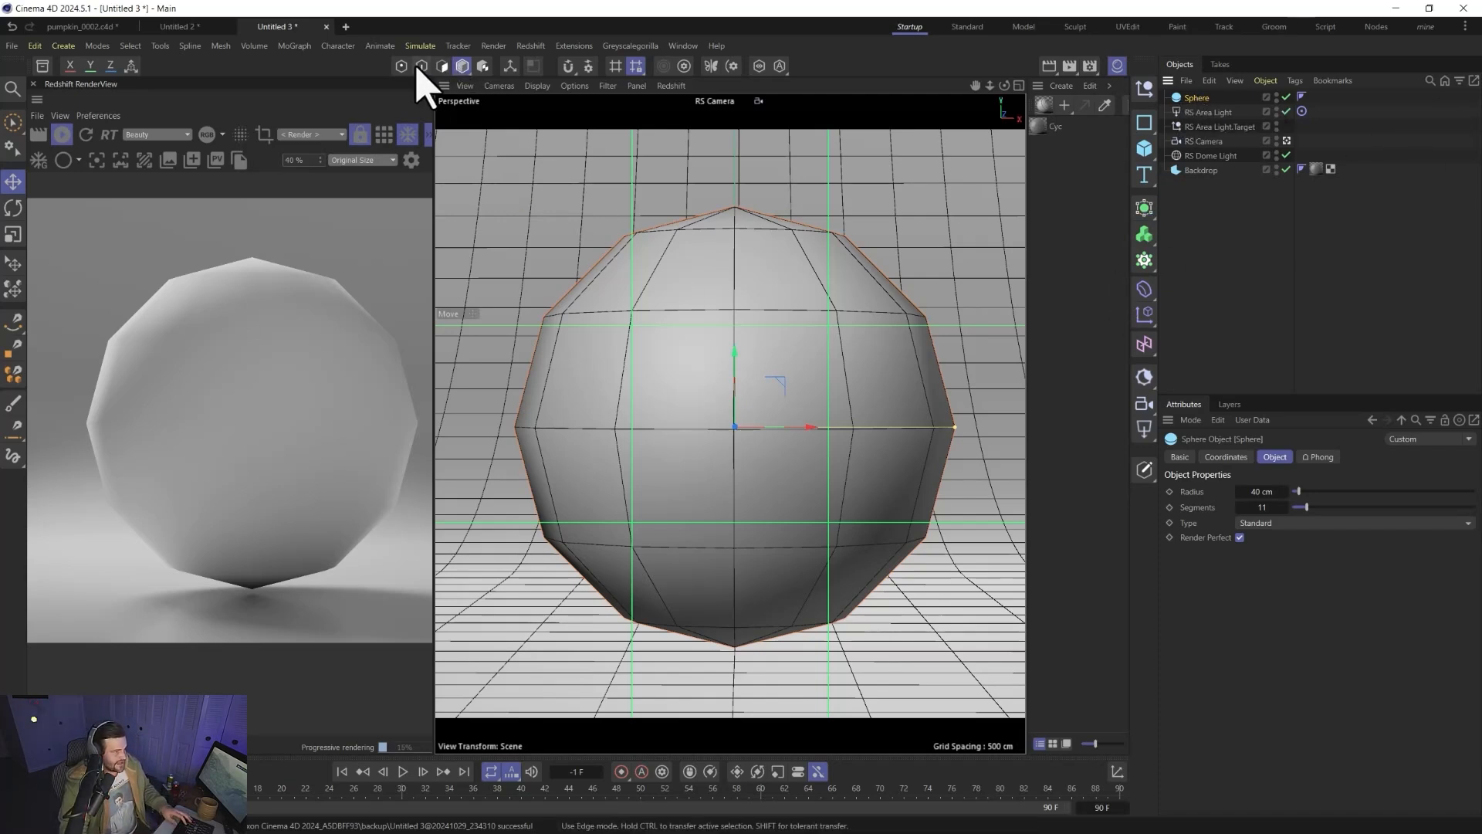
- Make the sphere editable and select all its vertical edges with Ring Selection
{"action": "key", "text": "c"}
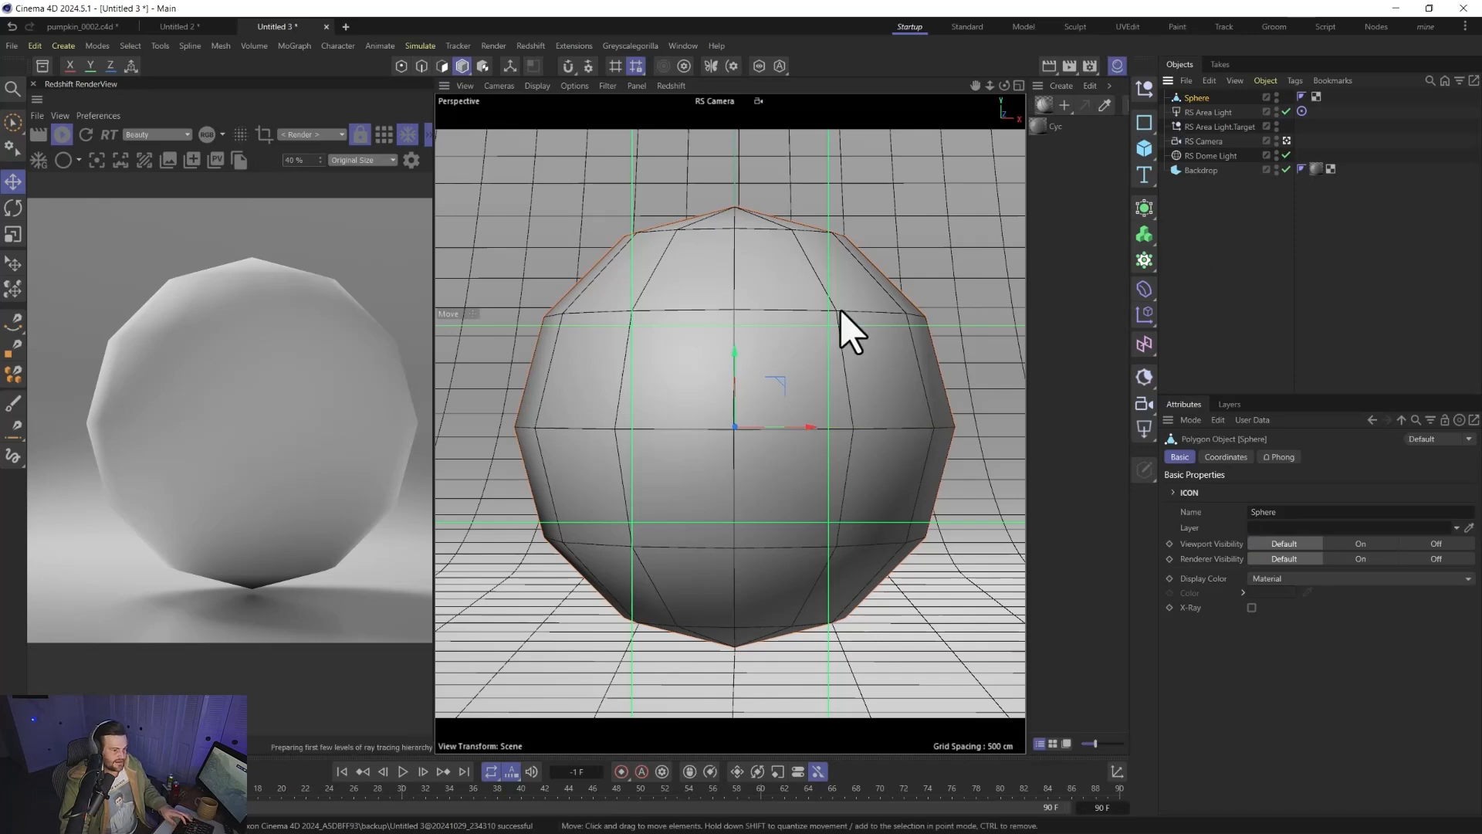
{"action": "left_click", "coordinate": [422, 65]}
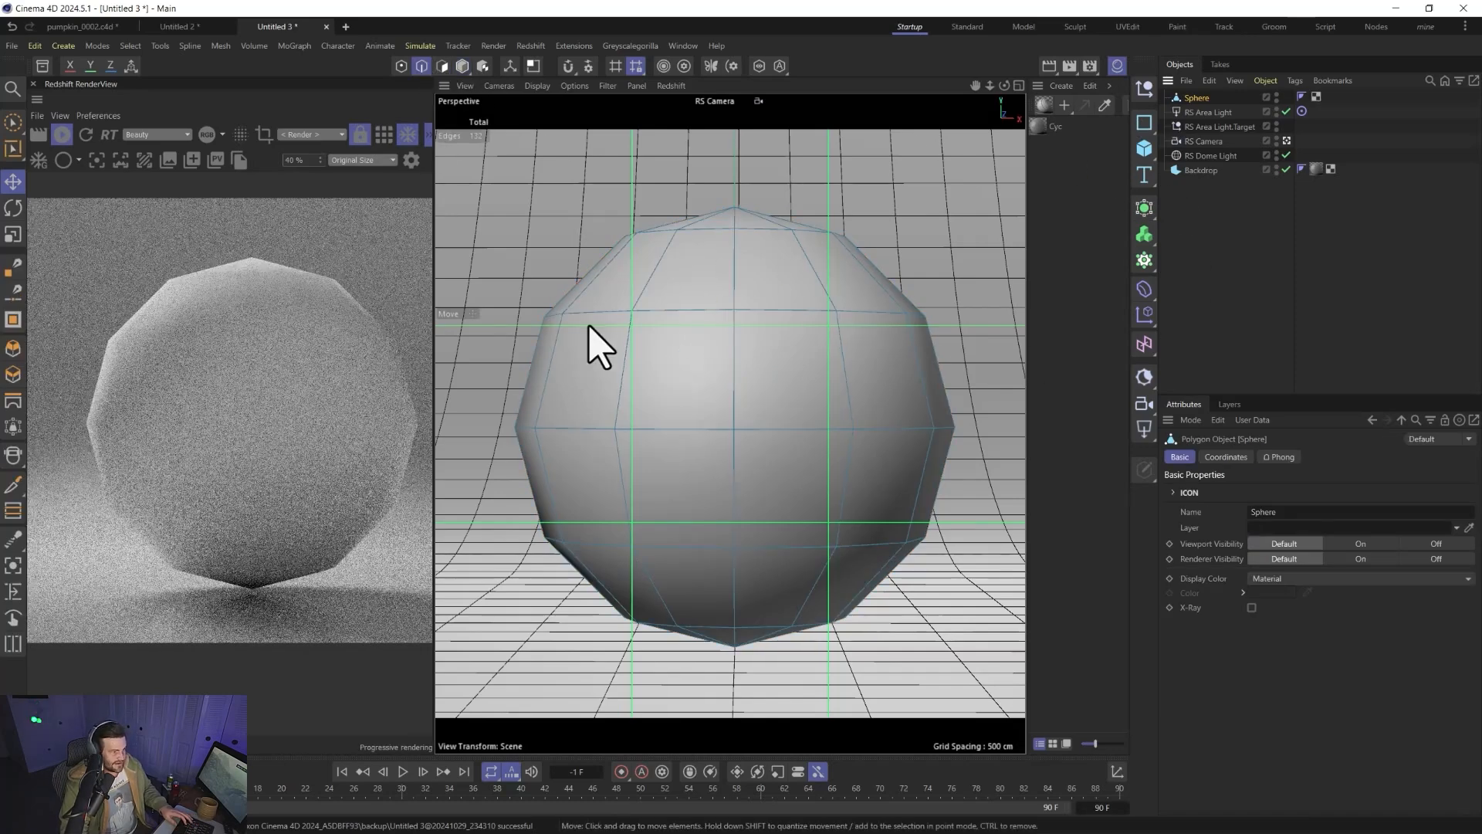
{"action": "left_click_drag", "start_coordinate": [13, 148], "coordinate": [65, 200]}
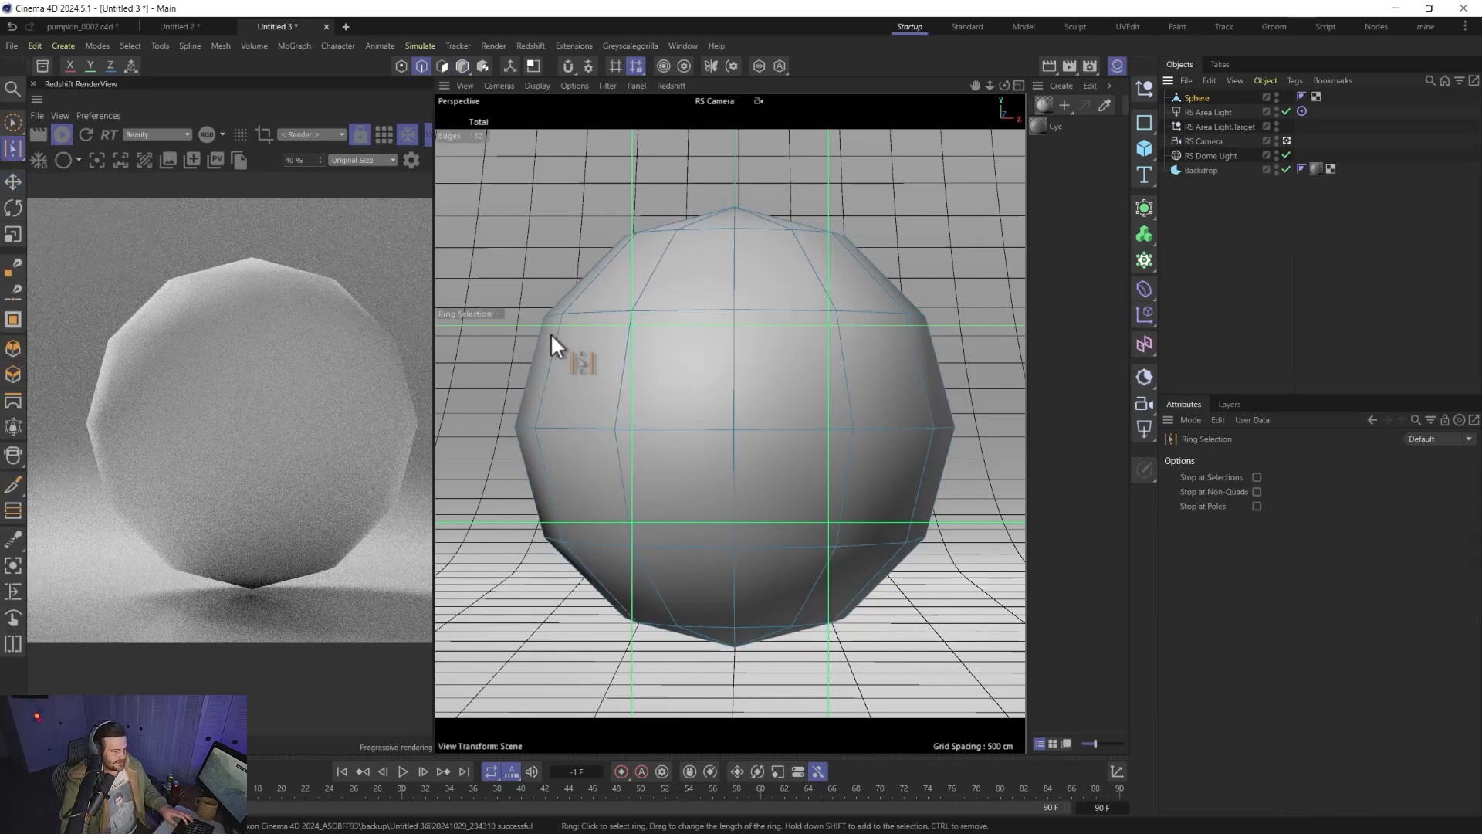
{"action": "mouse_move", "coordinate": [624, 363]}
{"action": "left_mouse_down"}
{"action": "mouse_move", "coordinate": [651, 266]}
{"action": "mouse_move", "coordinate": [696, 219]}
{"action": "mouse_move", "coordinate": [624, 452]}
{"action": "mouse_move", "coordinate": [650, 590]}
{"action": "mouse_move", "coordinate": [697, 647]}
{"action": "left_mouse_up"}
{"action": "left_click", "coordinate": [712, 643], "text": "shift"}
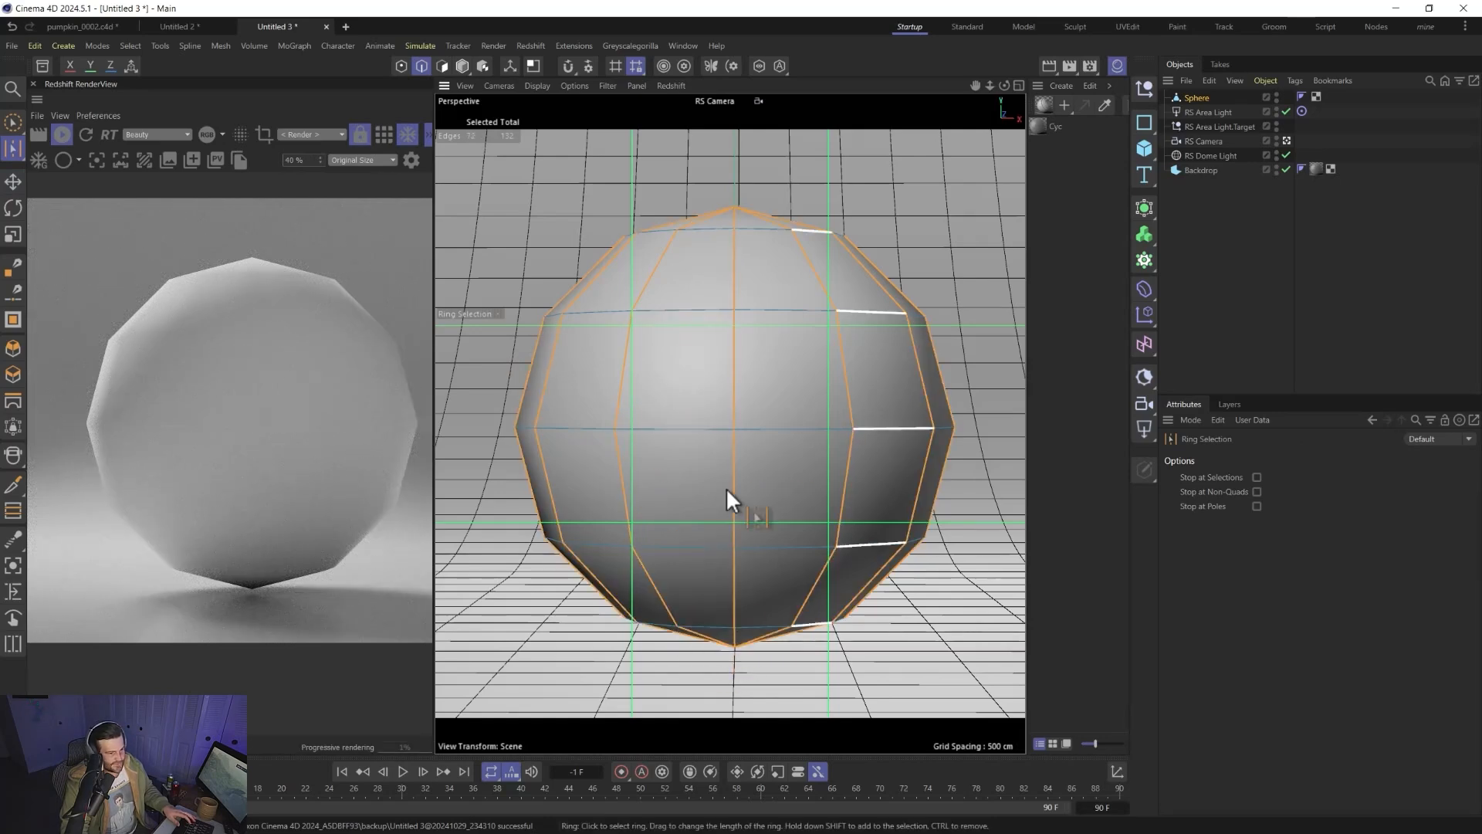
- Bevel the selected vertical edges in Chamfer mode with an offset of about 0.44 cm
{"action": "right_click", "coordinate": [803, 382]}
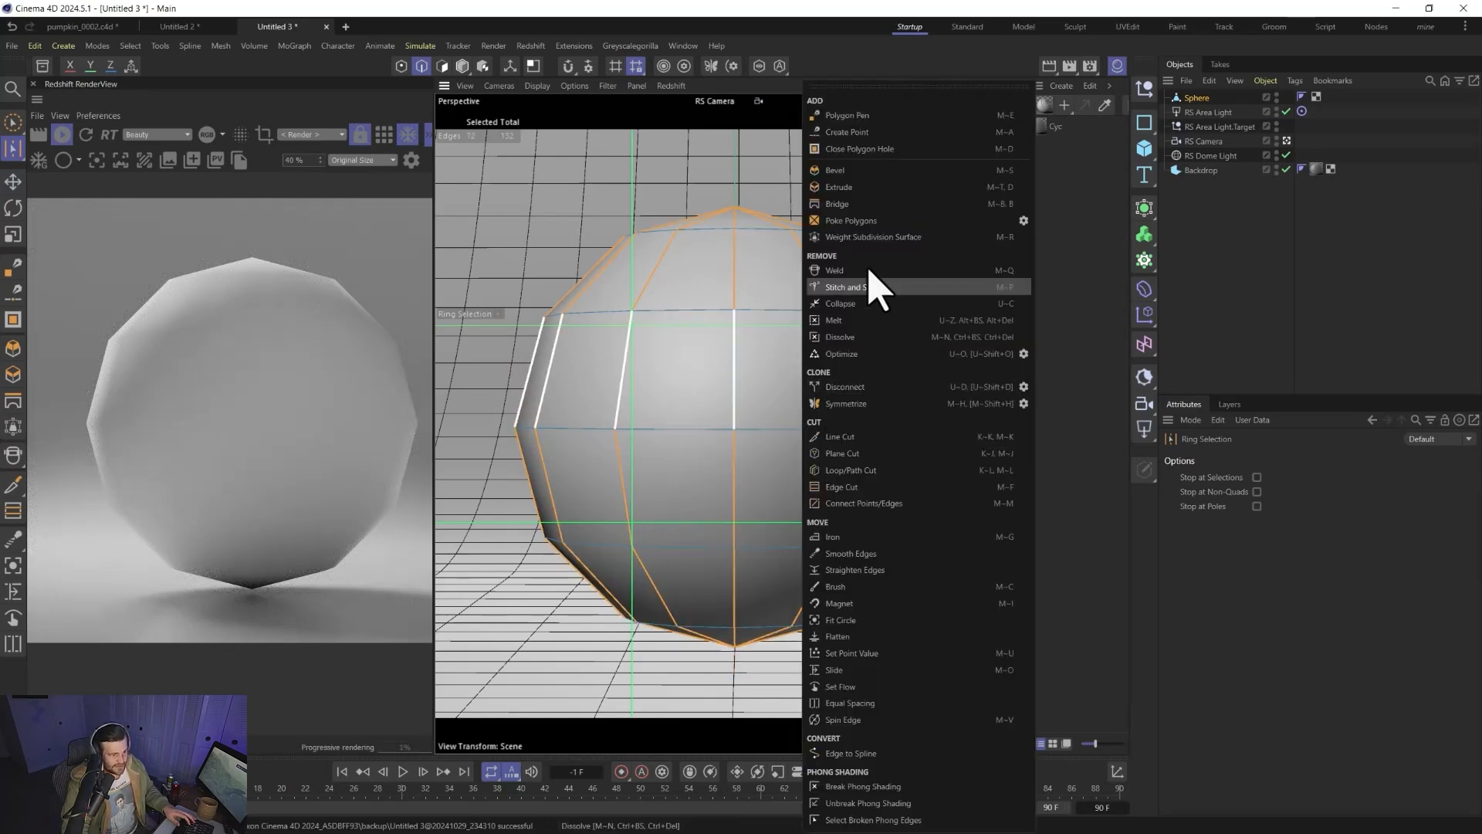
{"action": "left_click", "coordinate": [847, 199]}
{"action": "left_click_drag", "start_coordinate": [772, 360], "coordinate": [784, 359]}
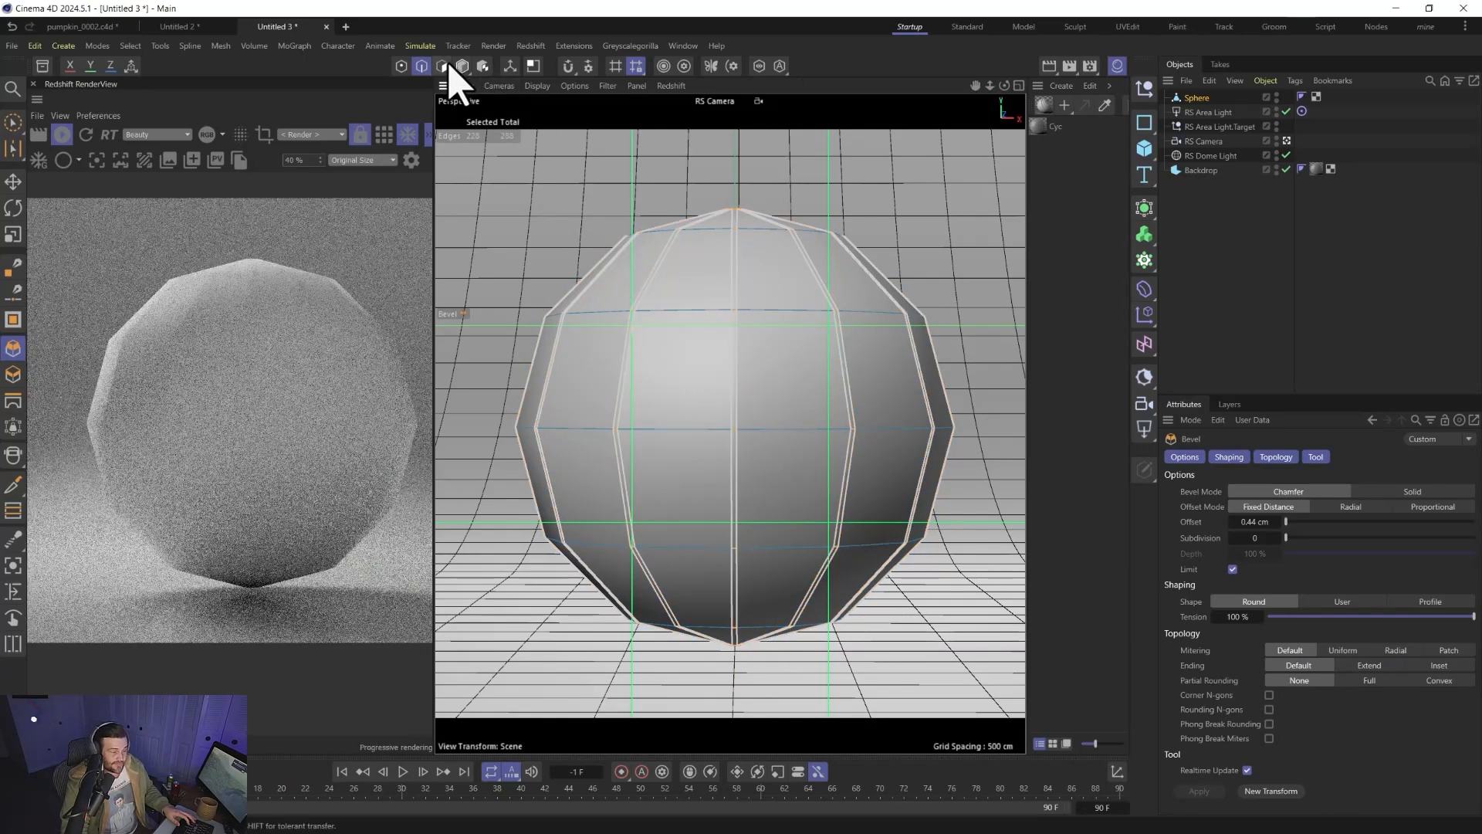
- Undo and restore the edge bevel to compare the sphere with and without it
{"action": "left_click", "coordinate": [443, 66]}
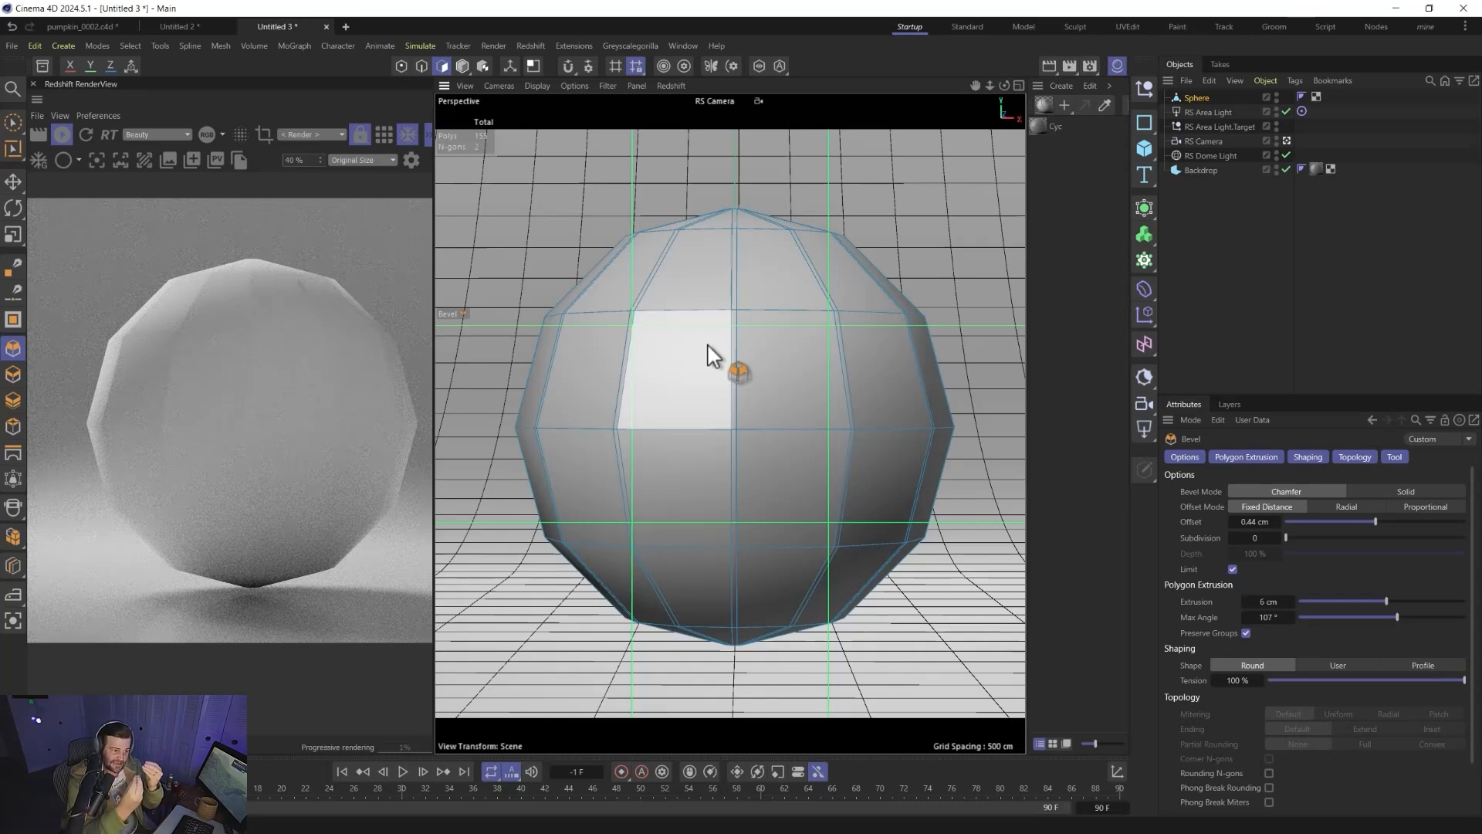
{"action": "key", "text": "ctrl+z"}
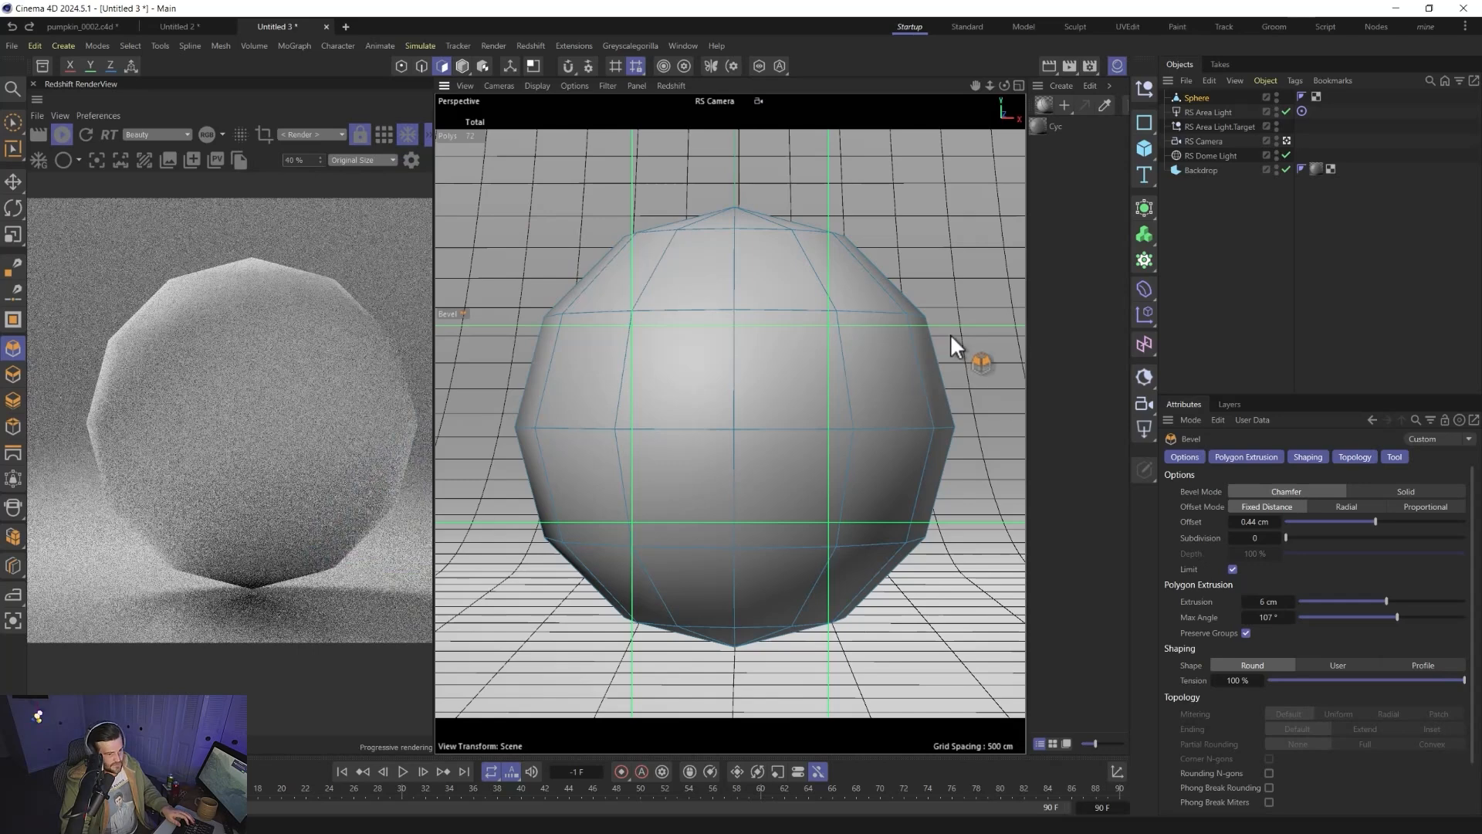
{"action": "left_click", "coordinate": [422, 67]}
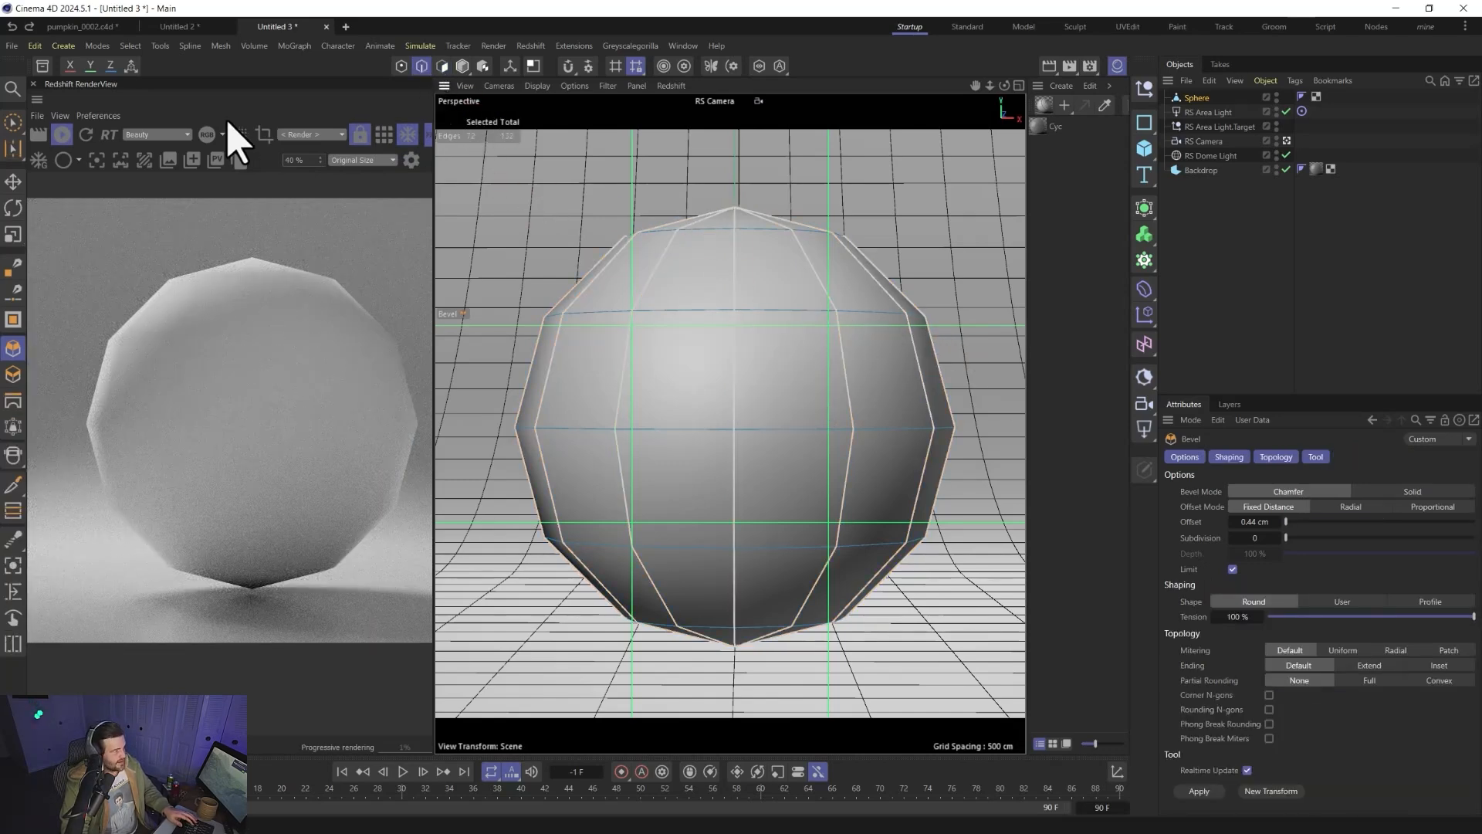
{"action": "left_click", "coordinate": [28, 29]}
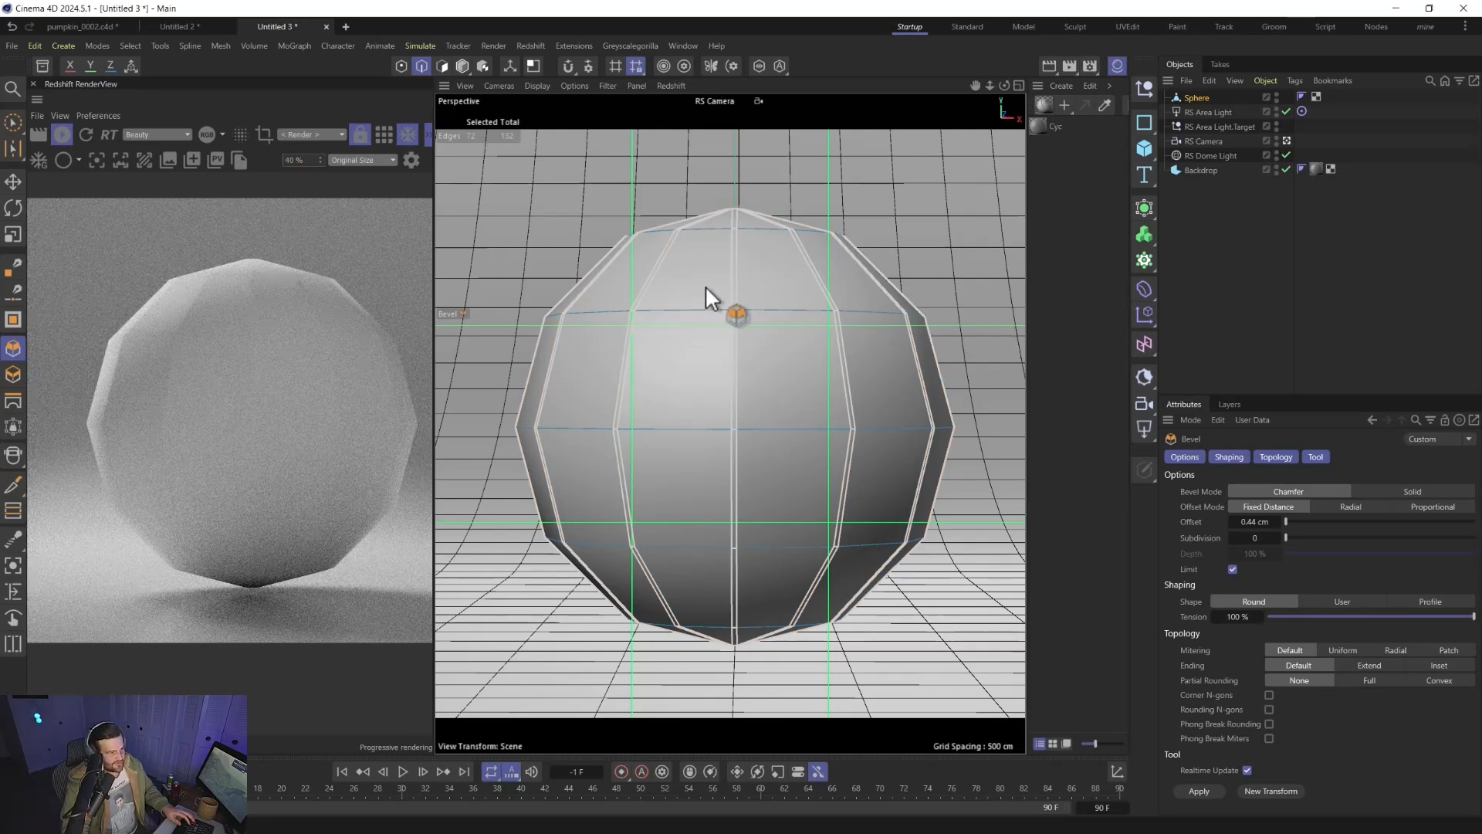
- Switch the selection to the thin beveled polygon strips and invert it to select the wide panels between them
{"action": "left_click", "coordinate": [442, 66]}
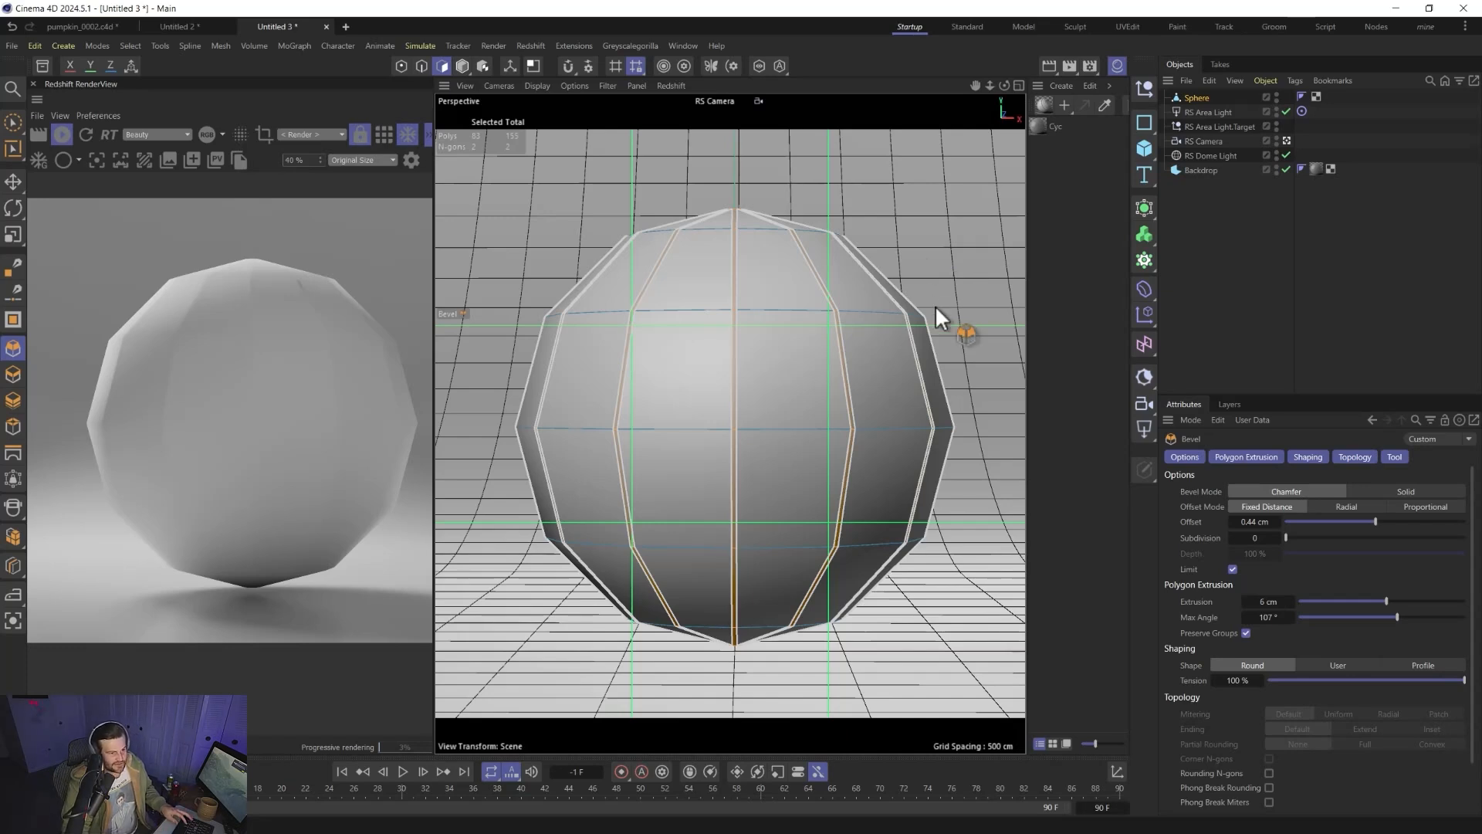
{"action": "key", "text": "u"}
{"action": "key", "text": "i"}
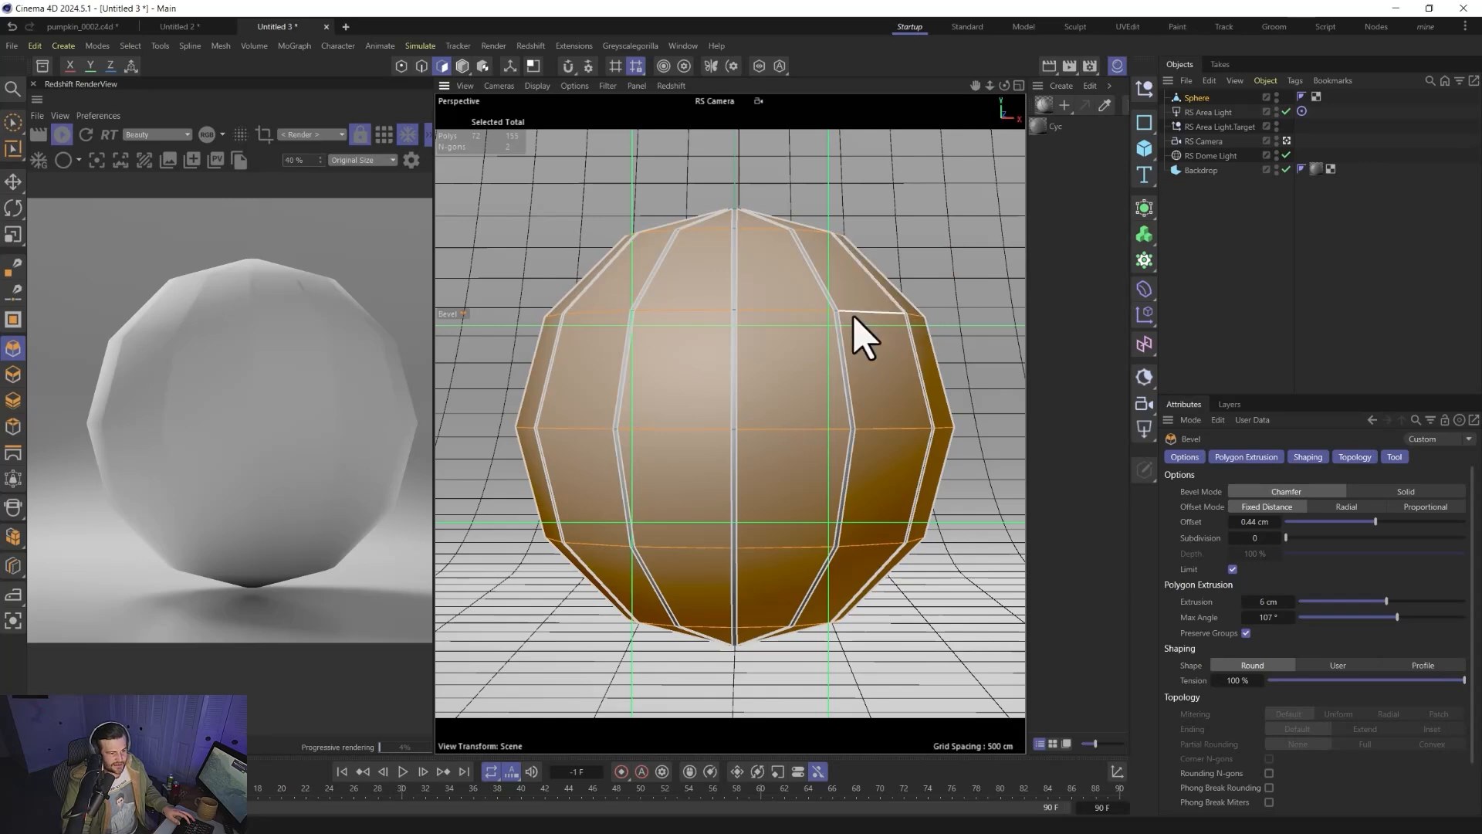
- Try to bevel the selected wide panels outward with a 0.68 cm offset and a 0.68 cm extrusion
{"action": "right_click", "coordinate": [854, 316]}
{"action": "left_click", "coordinate": [892, 165]}
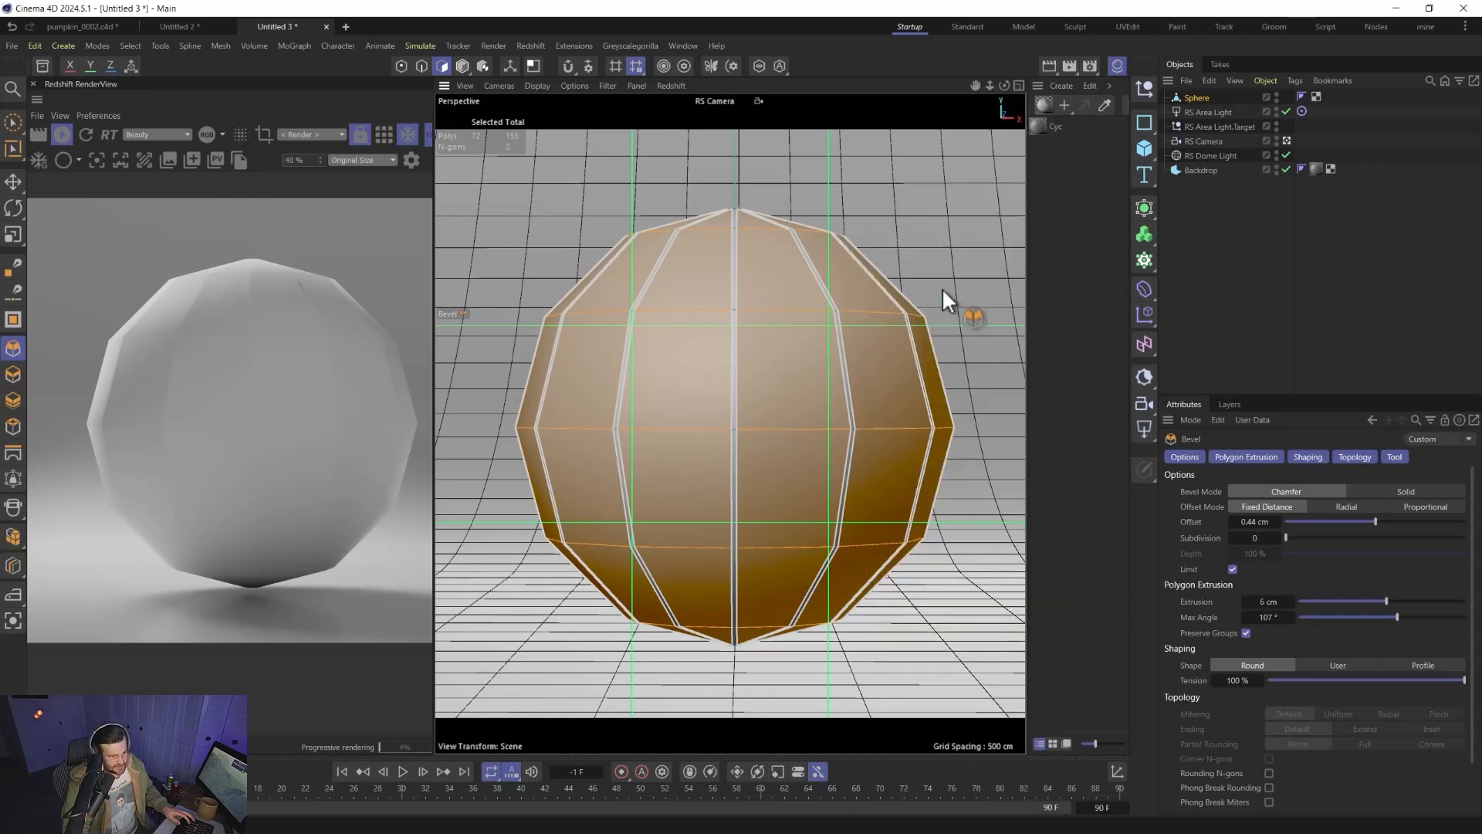
{"action": "left_click_drag", "start_coordinate": [943, 288], "coordinate": [956, 288]}
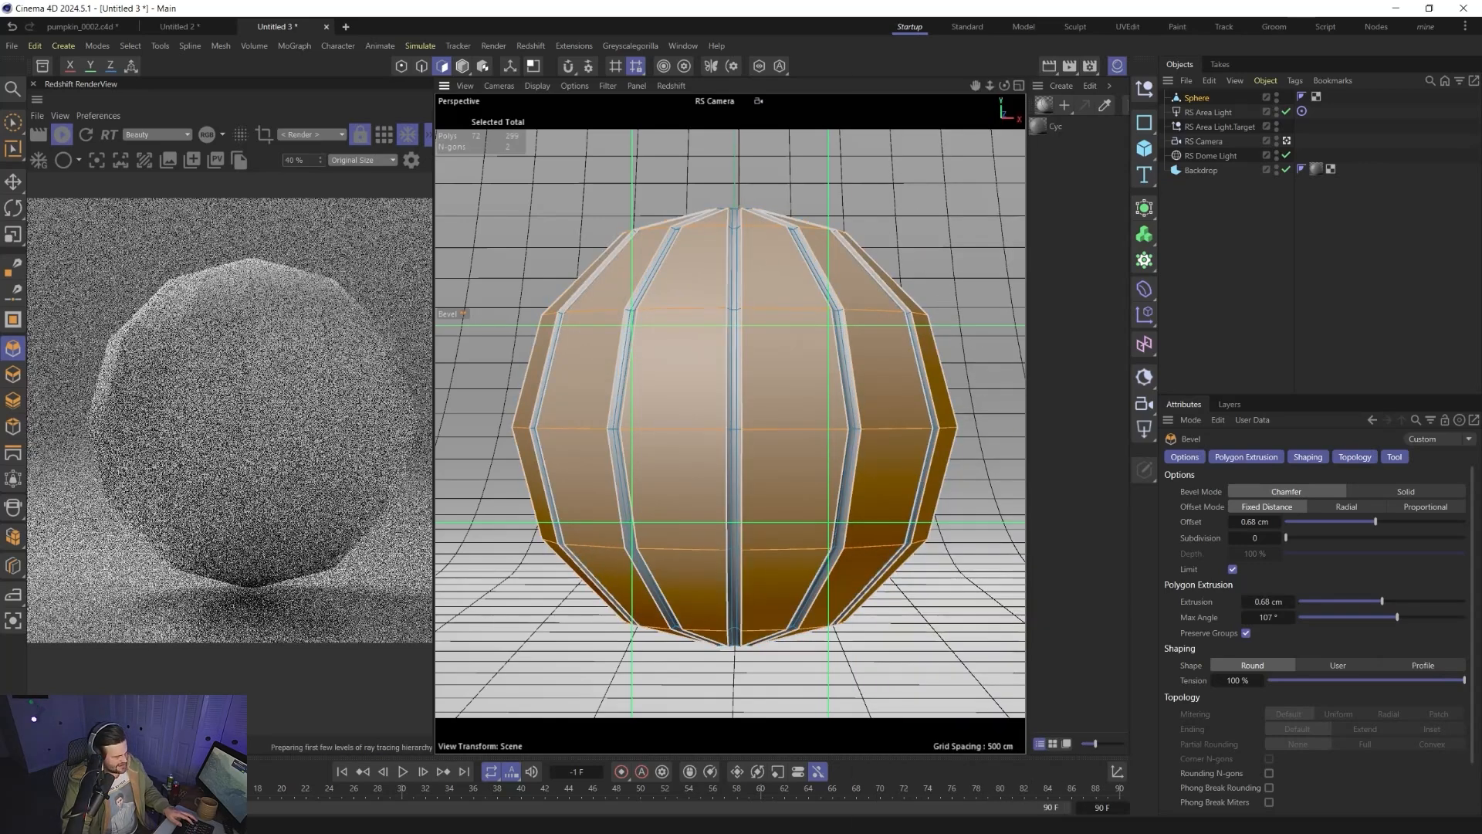
{"action": "key", "text": "ctrl+z"}
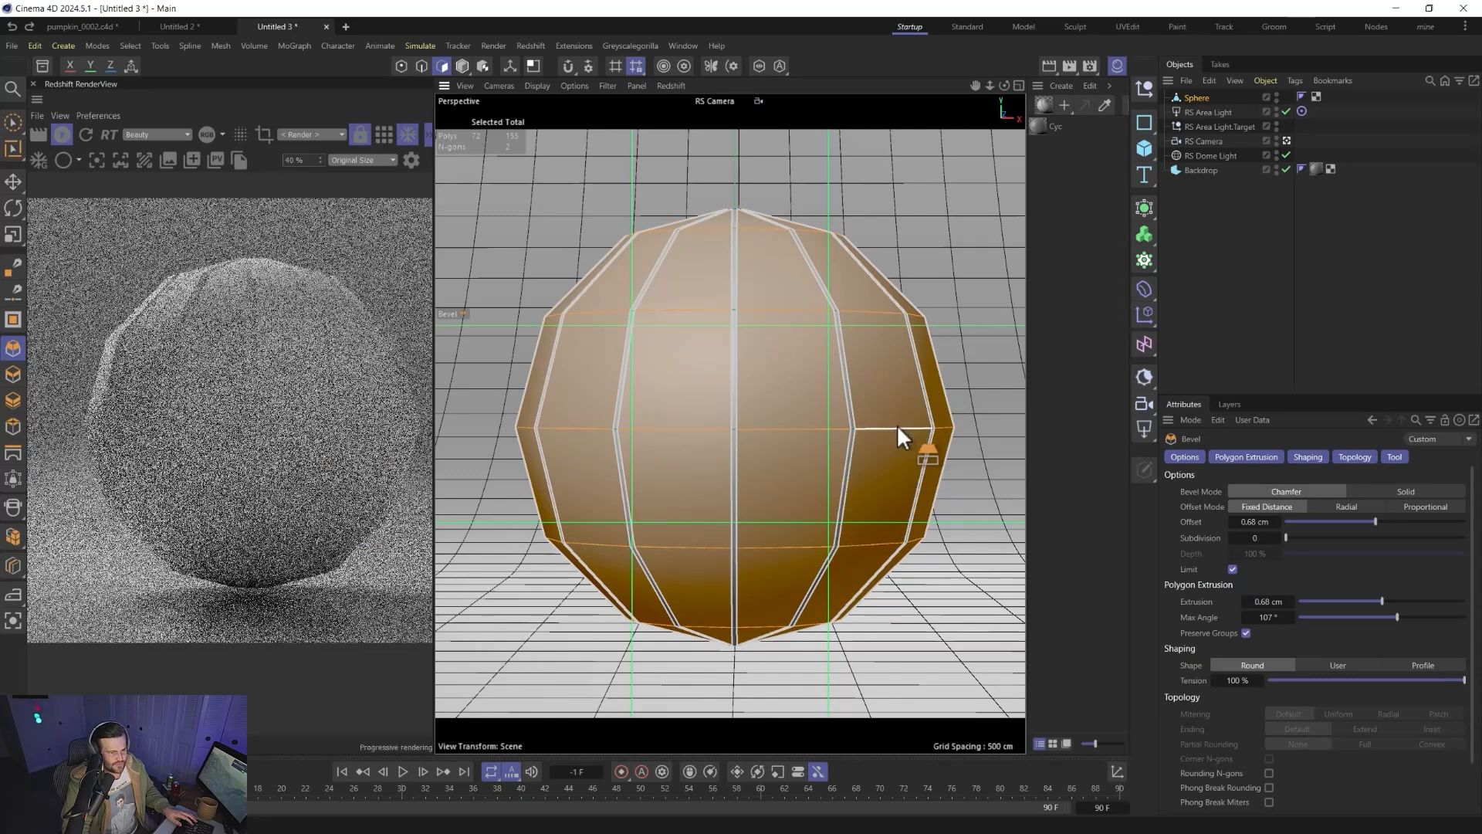
- Place the sphere under a Subdivision Surface and reselect the sphere
{"action": "left_click", "coordinate": [1144, 208], "text": "alt"}
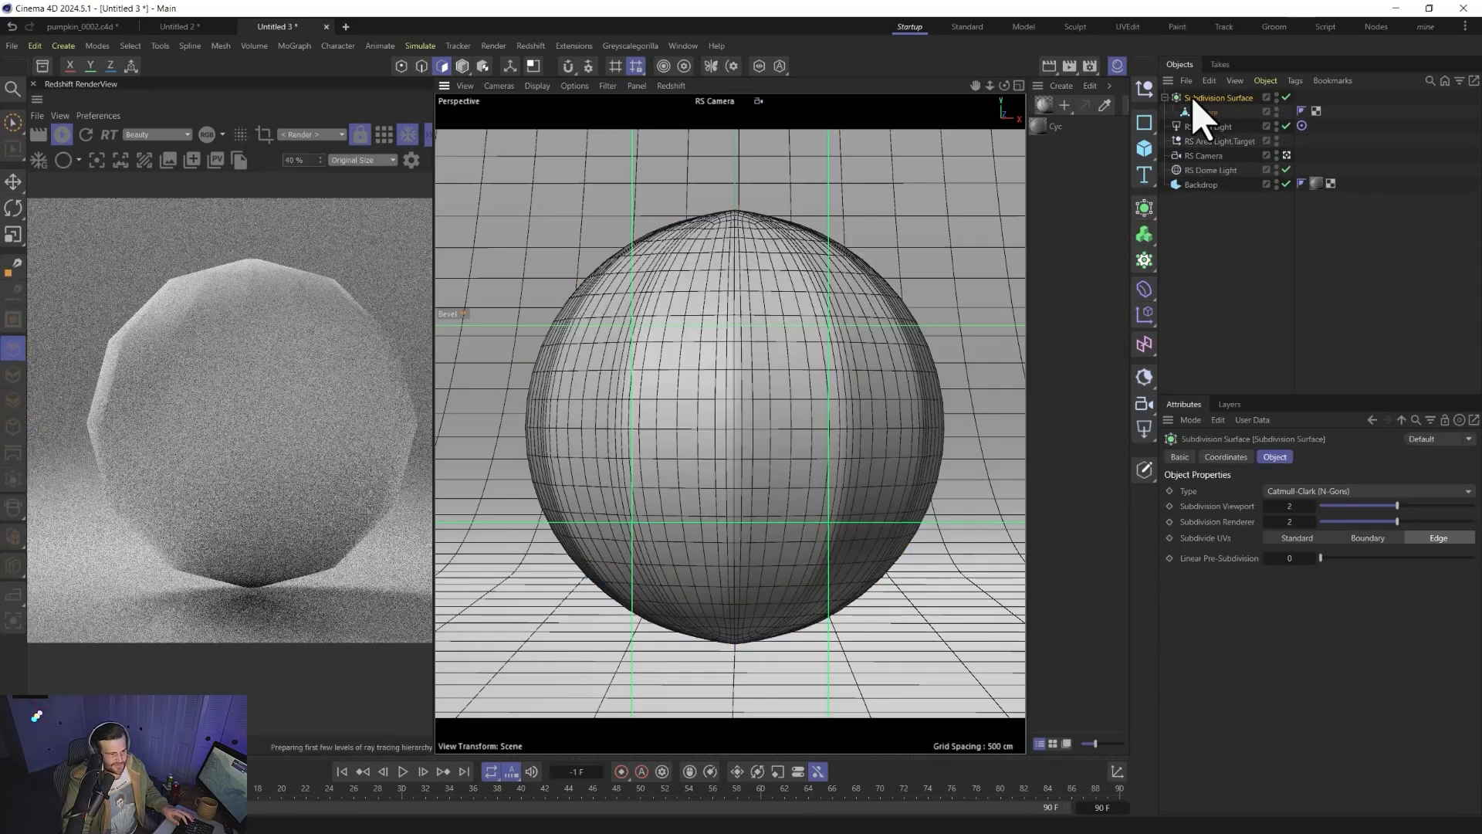
{"action": "left_click", "coordinate": [1204, 112]}
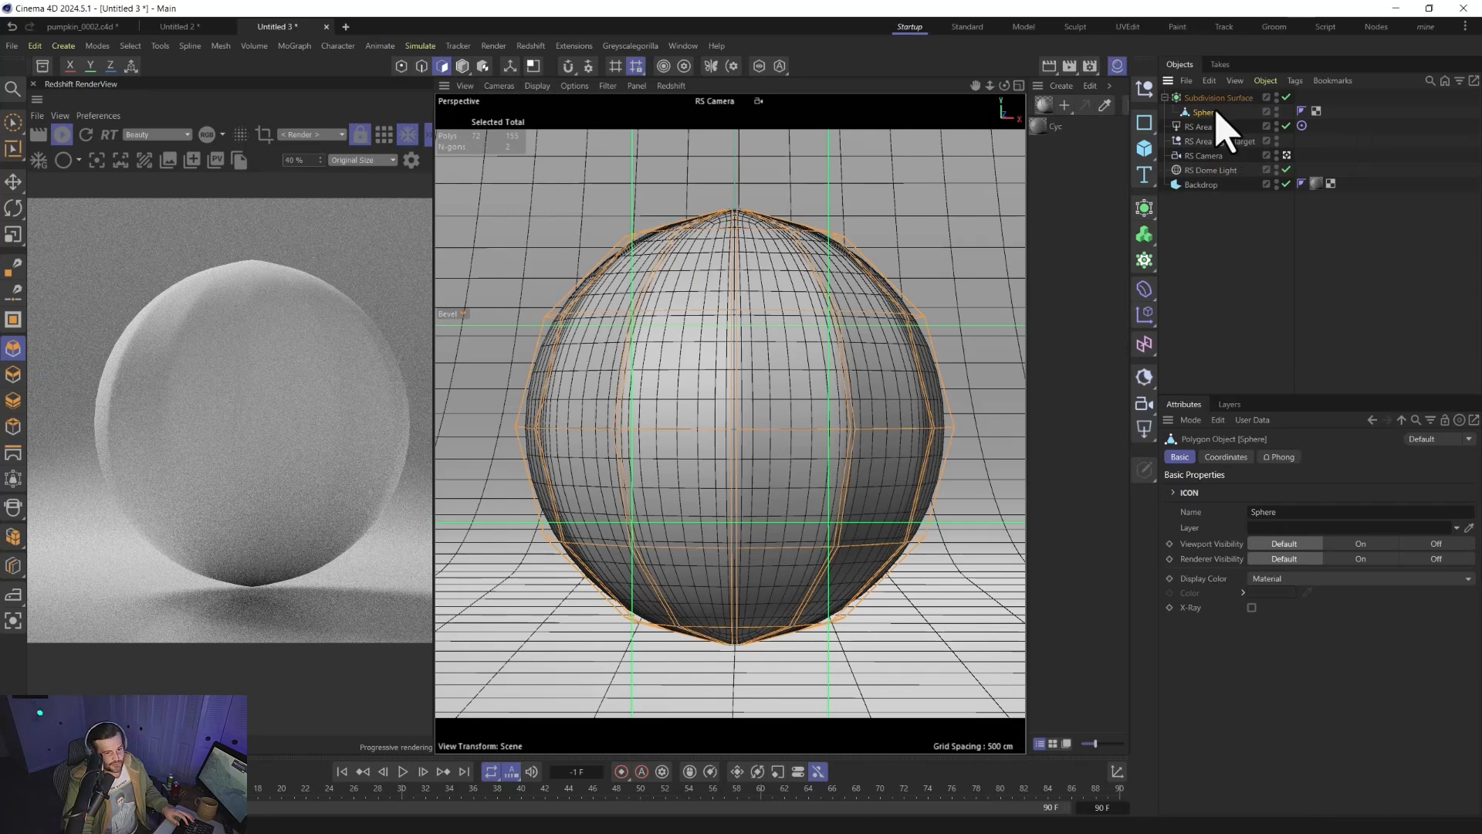
- Set the viewport to Quick Shading without lines and try a freehand bevel on the selected wide panels
{"action": "left_click", "coordinate": [537, 86]}
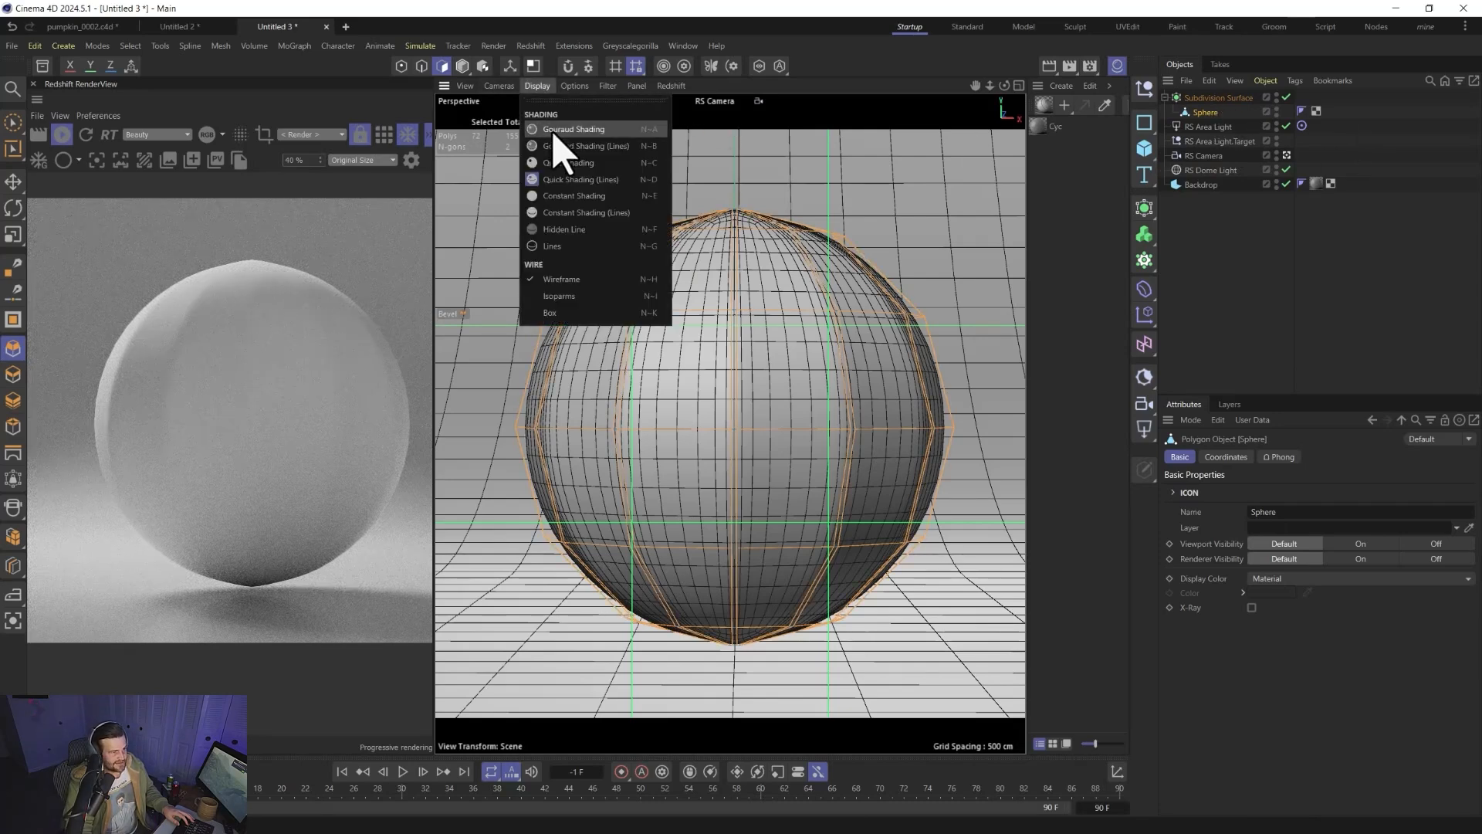
{"action": "left_click", "coordinate": [569, 162]}
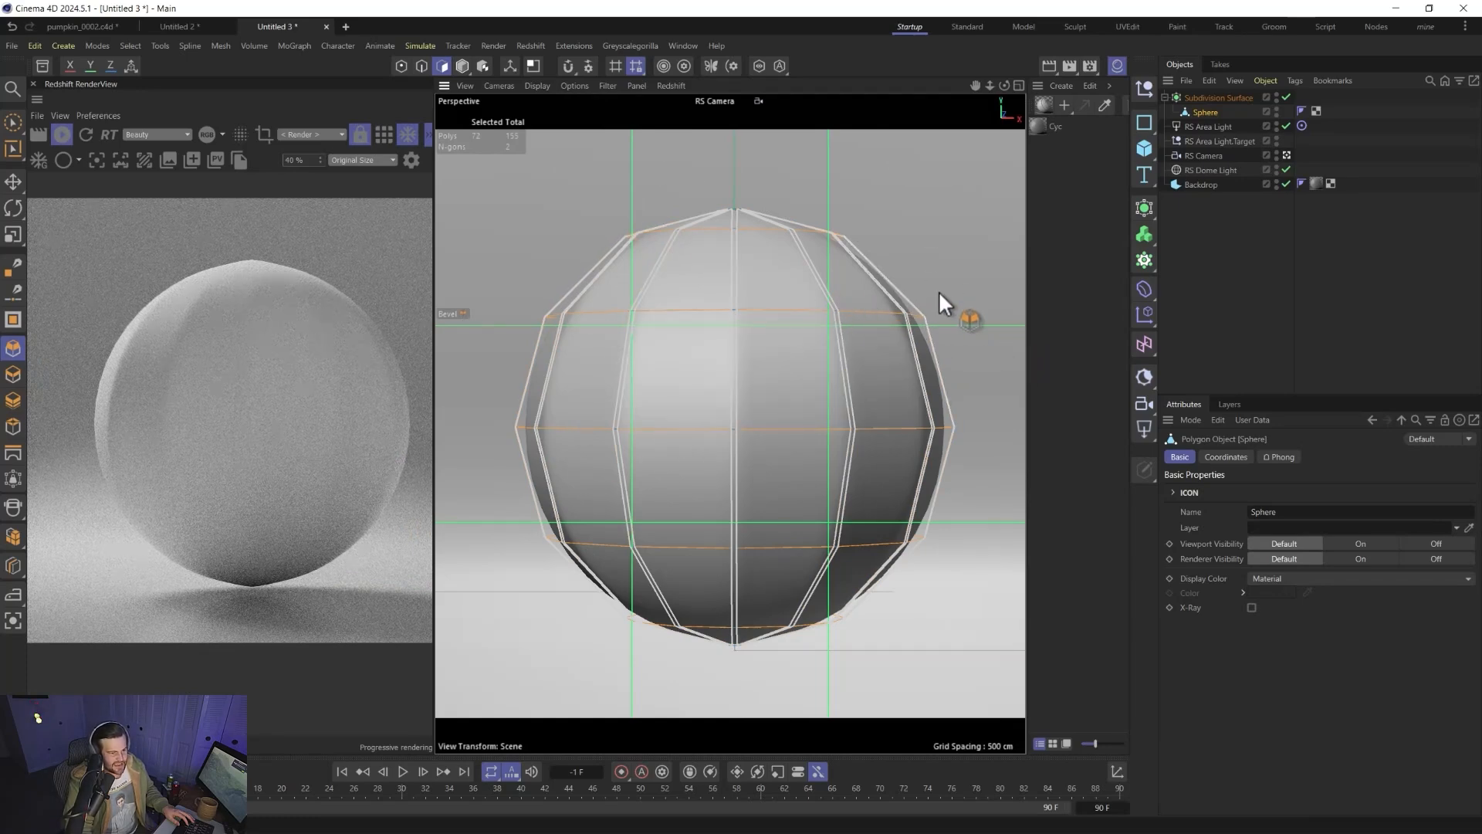
{"action": "left_click_drag", "start_coordinate": [940, 292], "coordinate": [917, 269]}
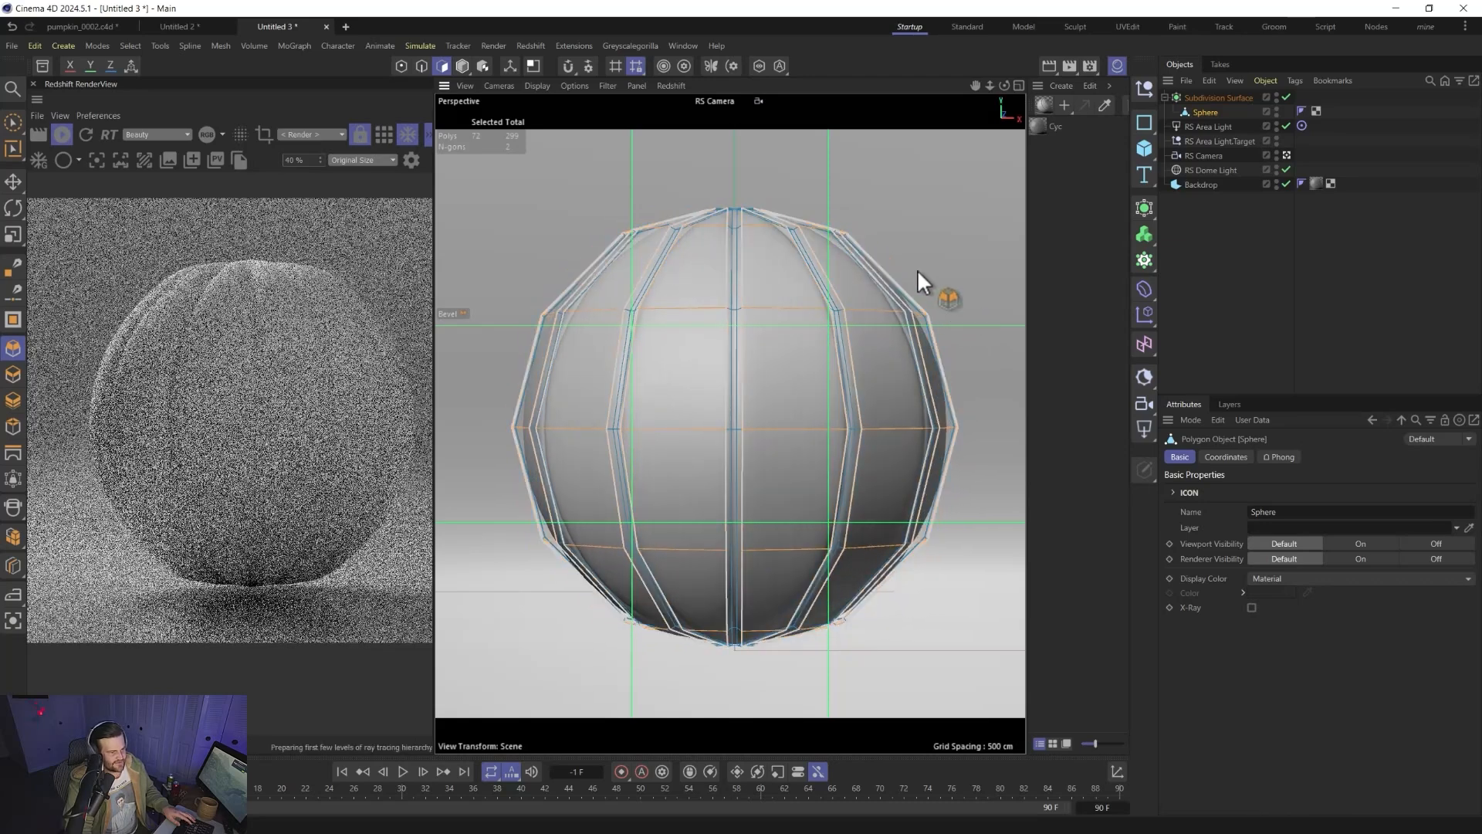
{"action": "key", "text": "ctrl+z"}
- Bevel the selected wide panels with a 1.3 cm offset and a 6 cm polygon extrusion
{"action": "right_click", "coordinate": [795, 289]}
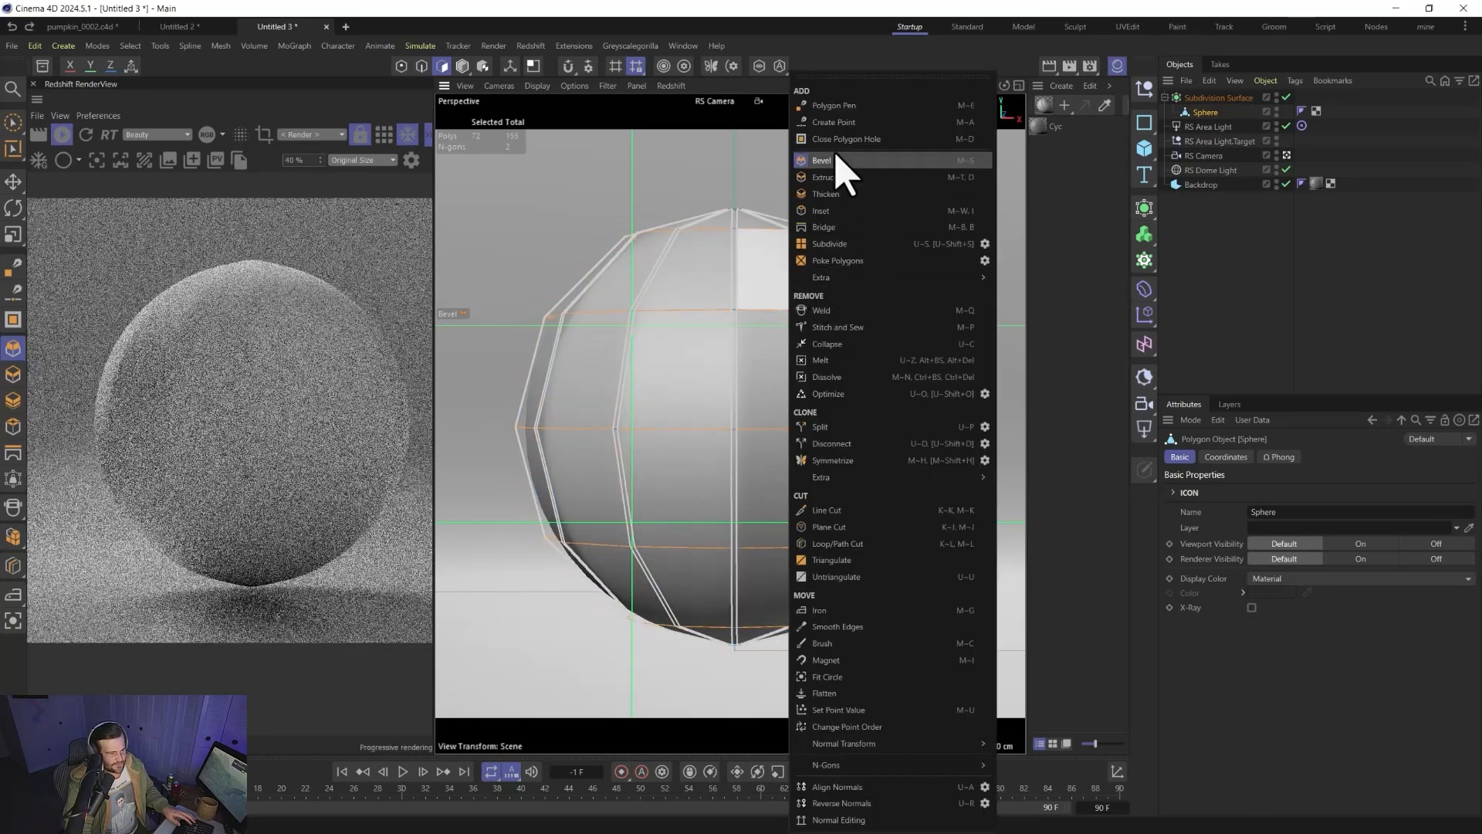
{"action": "left_click", "coordinate": [841, 174]}
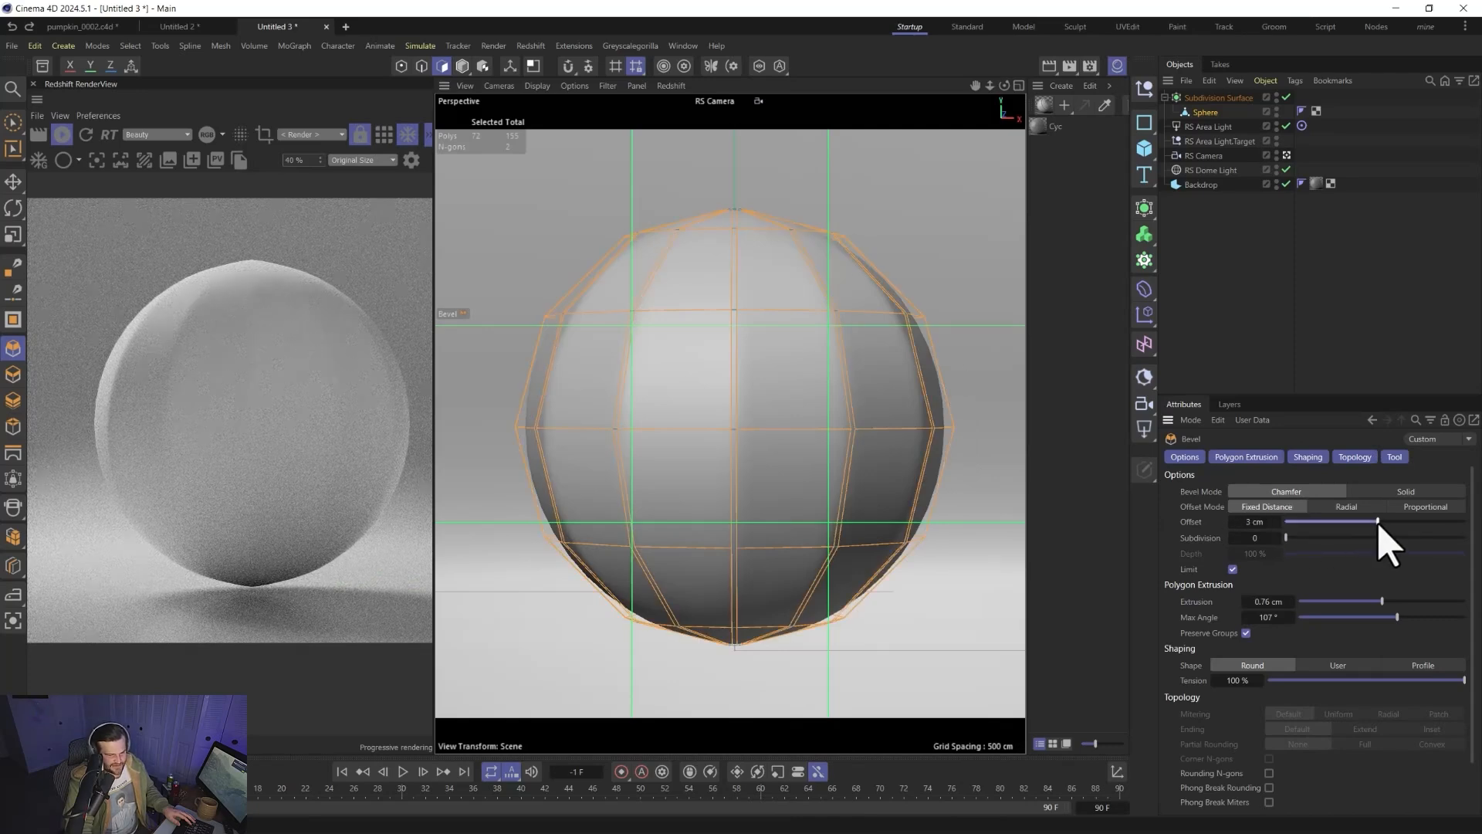
{"action": "left_click", "coordinate": [1261, 525]}
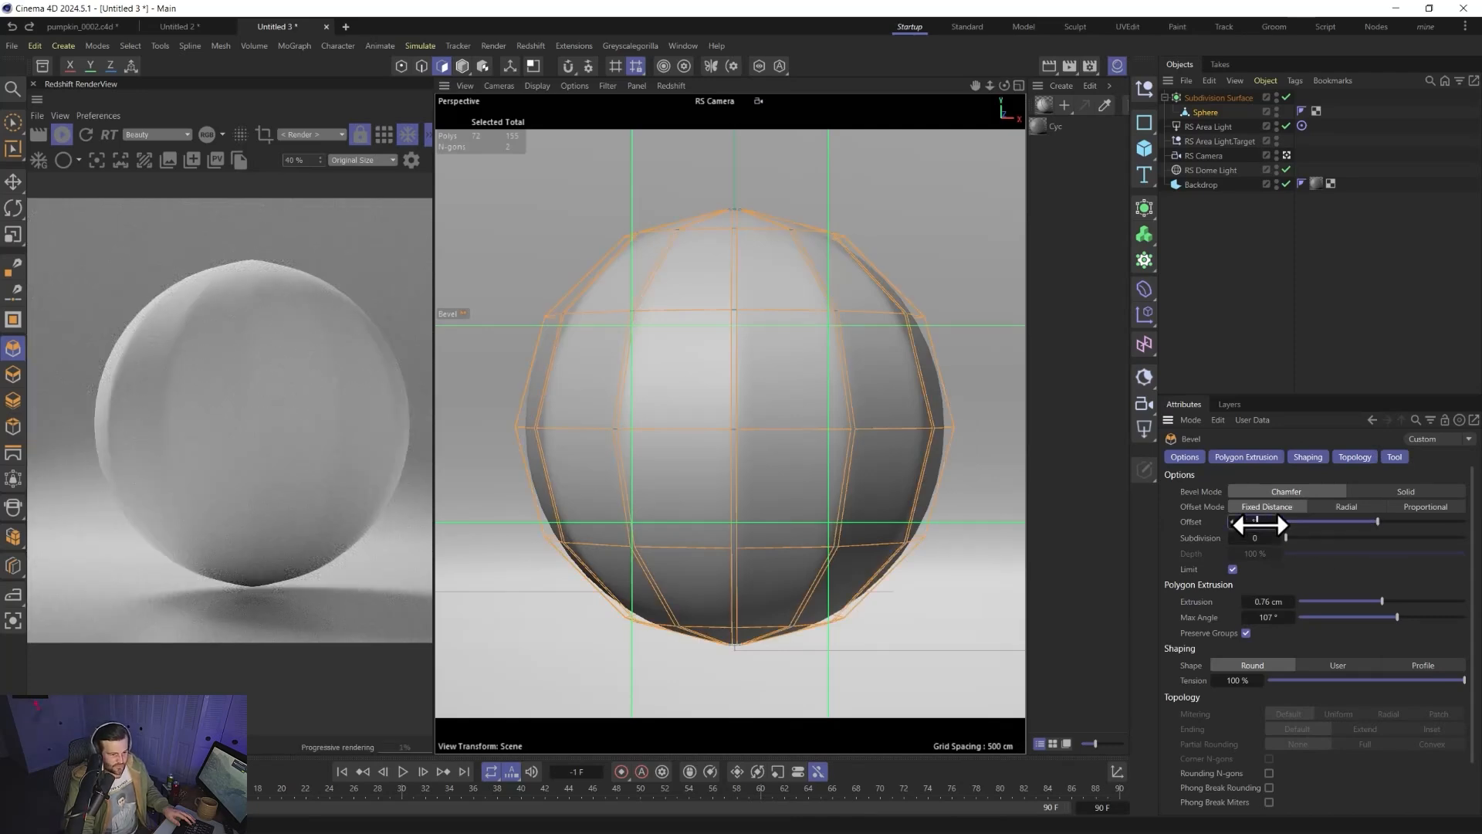
{"action": "type", "text": "1.3"}
{"action": "key", "text": "Return"}
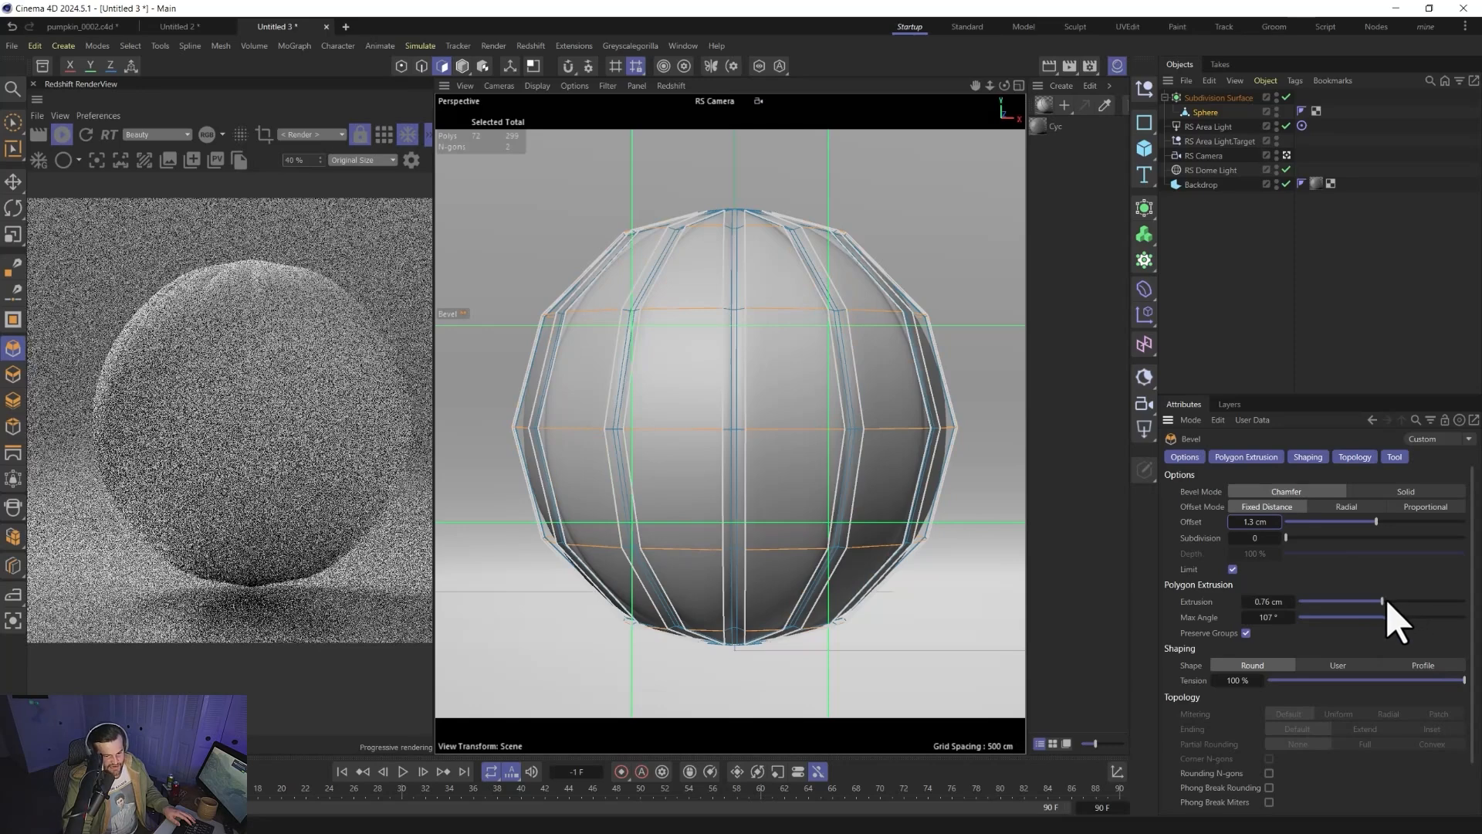
{"action": "left_click_drag", "start_coordinate": [1385, 600], "coordinate": [1387, 600]}
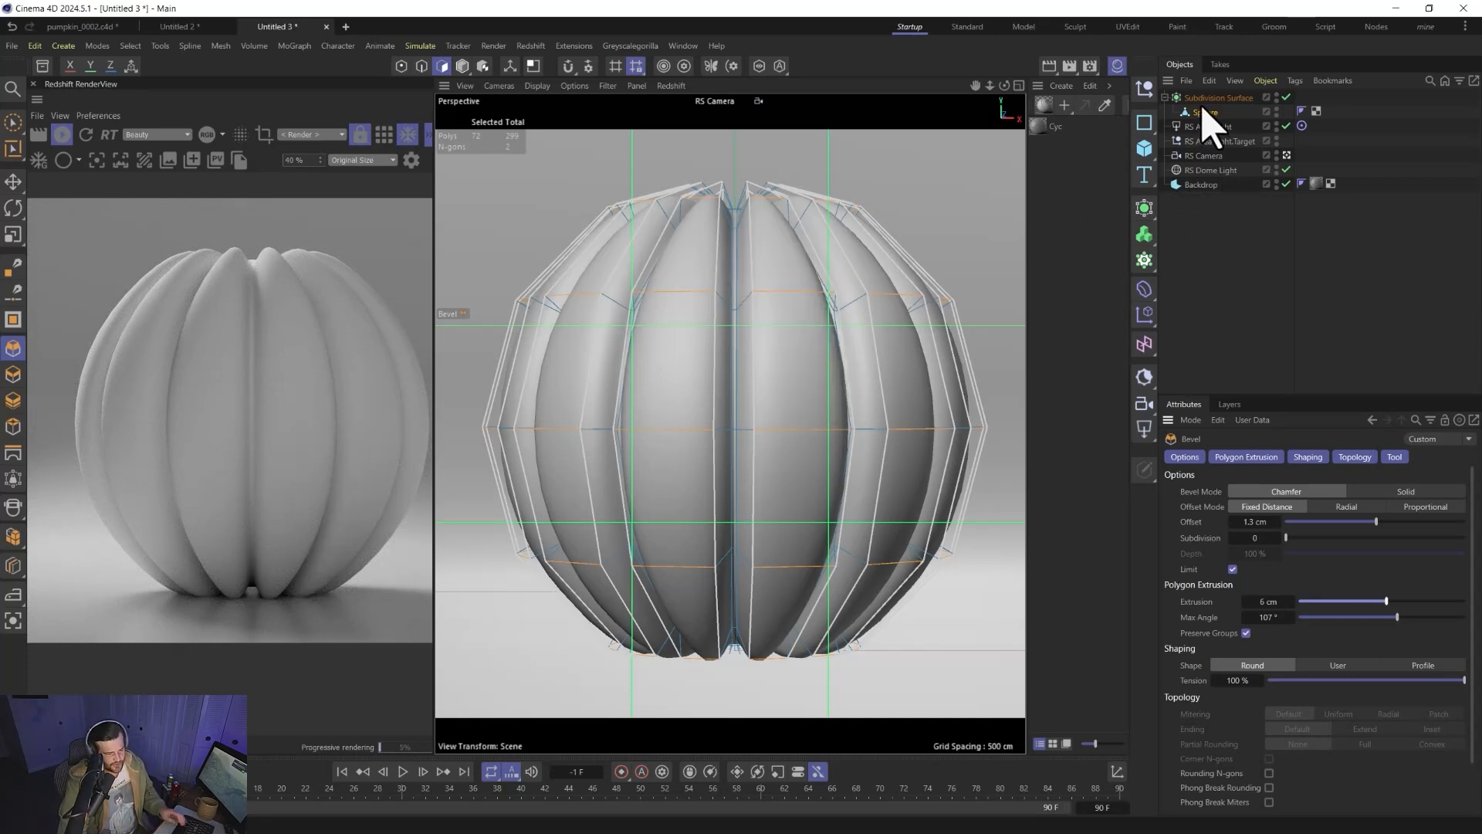
- Select the highest ring of points on the sphere in the front view and move it slightly down
{"action": "left_click", "coordinate": [401, 65]}
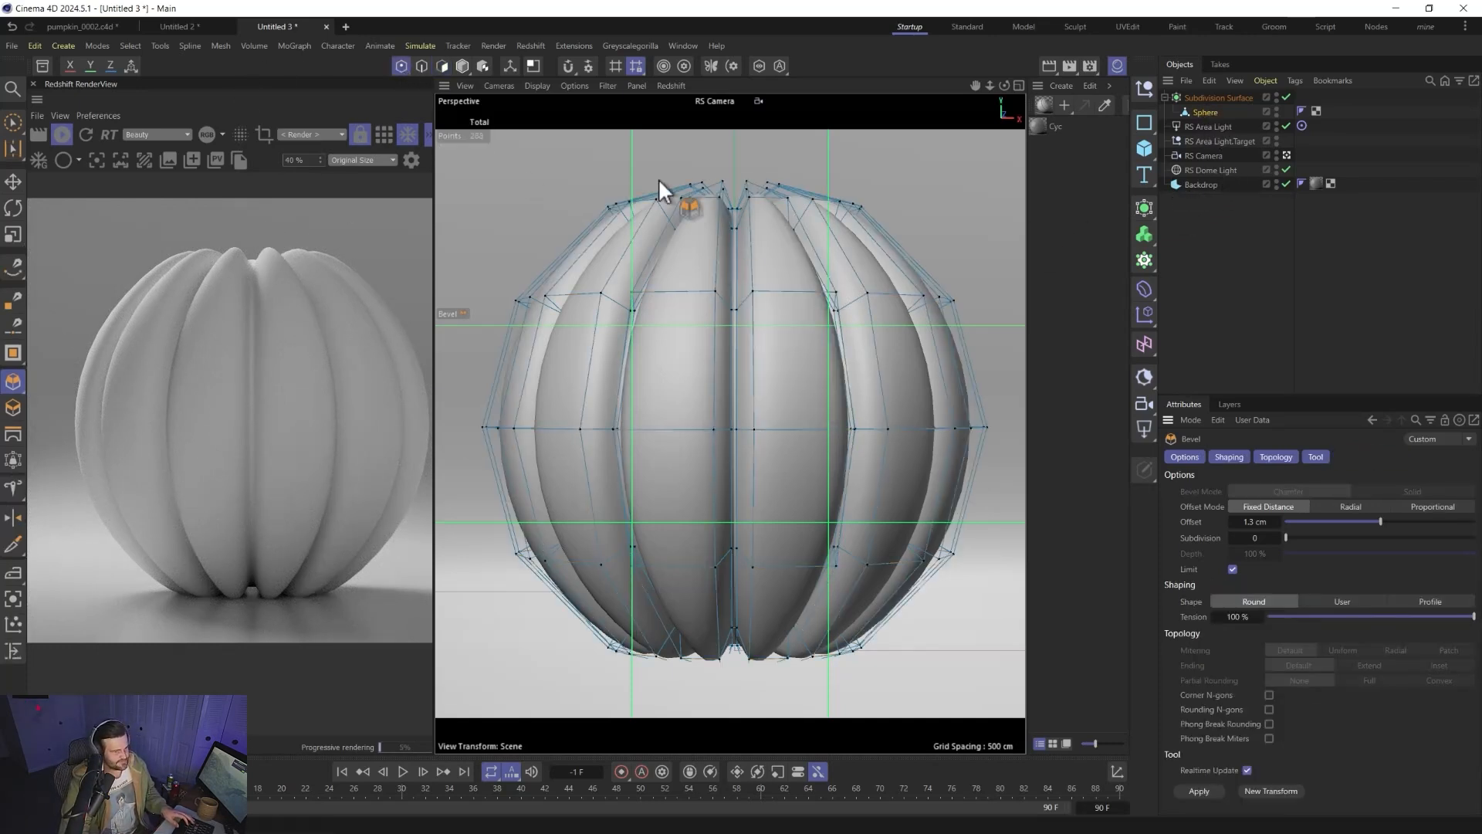
{"action": "middle_click", "coordinate": [724, 281]}
{"action": "middle_click_drag", "start_coordinate": [905, 619], "coordinate": [860, 498], "text": "alt"}
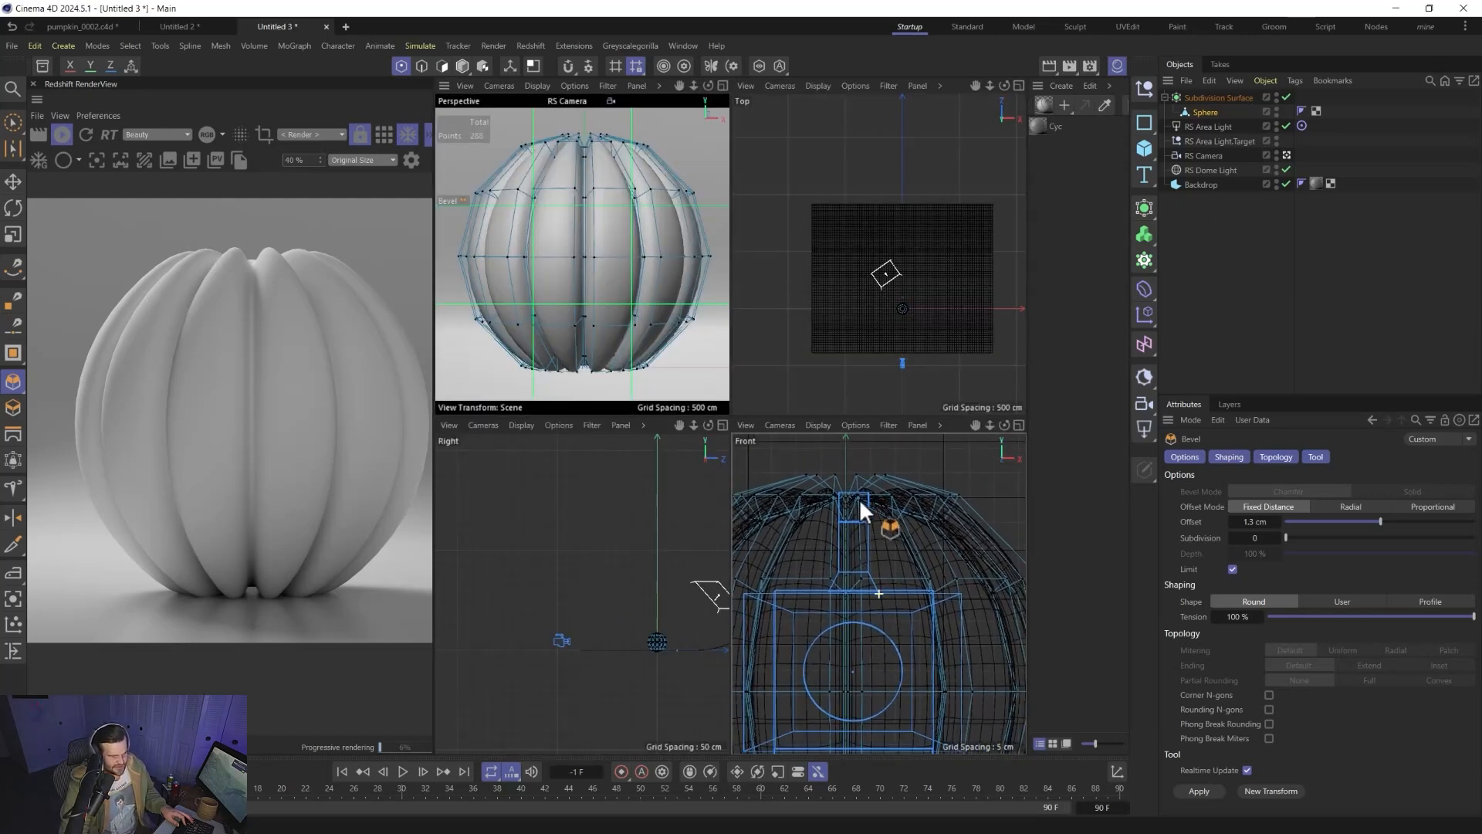
{"action": "left_click_drag", "start_coordinate": [14, 124], "coordinate": [77, 147]}
{"action": "left_click_drag", "start_coordinate": [782, 446], "coordinate": [929, 488]}
{"action": "key", "text": "e"}
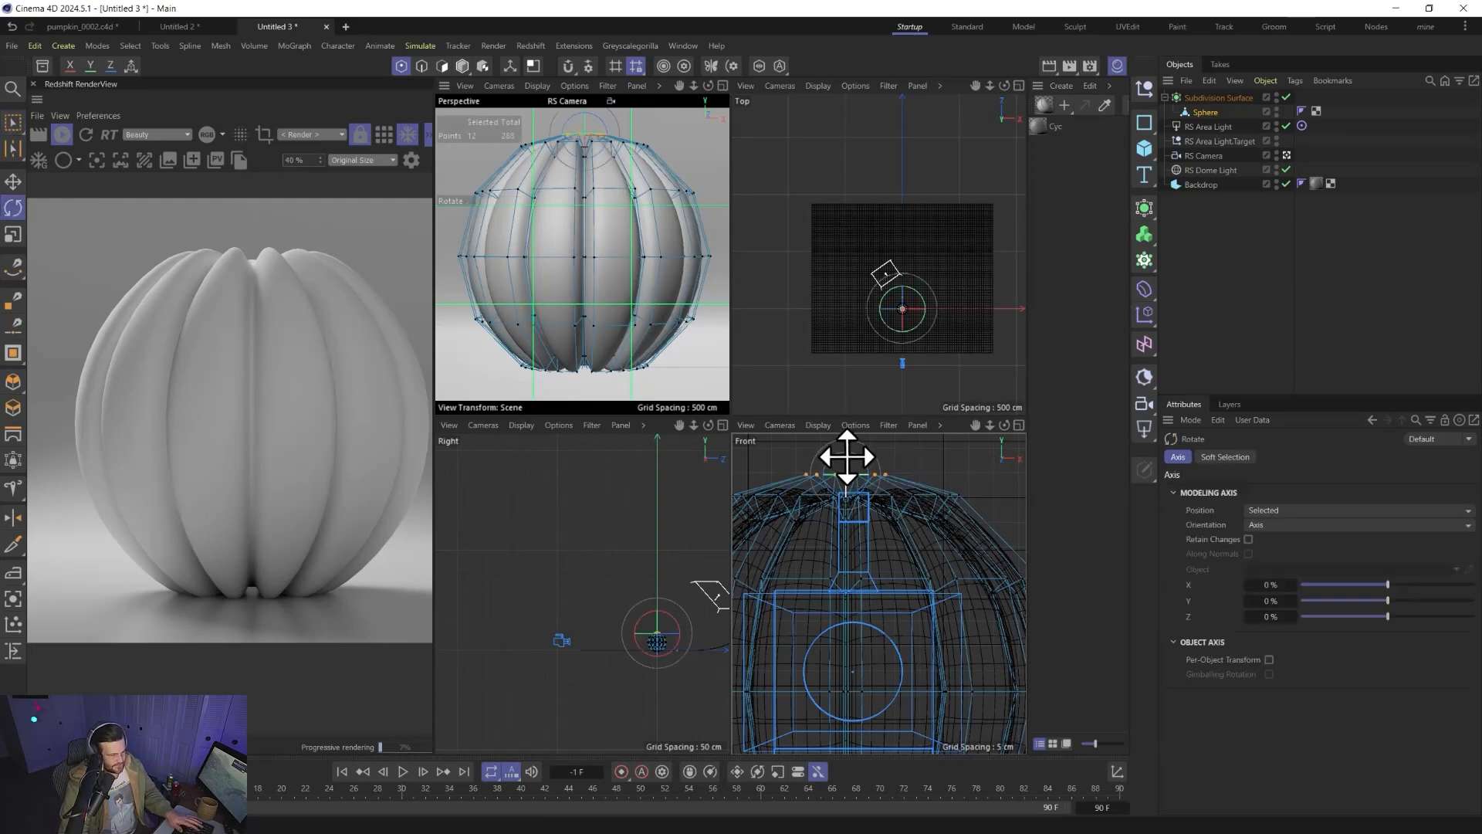
{"action": "left_click_drag", "start_coordinate": [844, 456], "coordinate": [848, 467]}
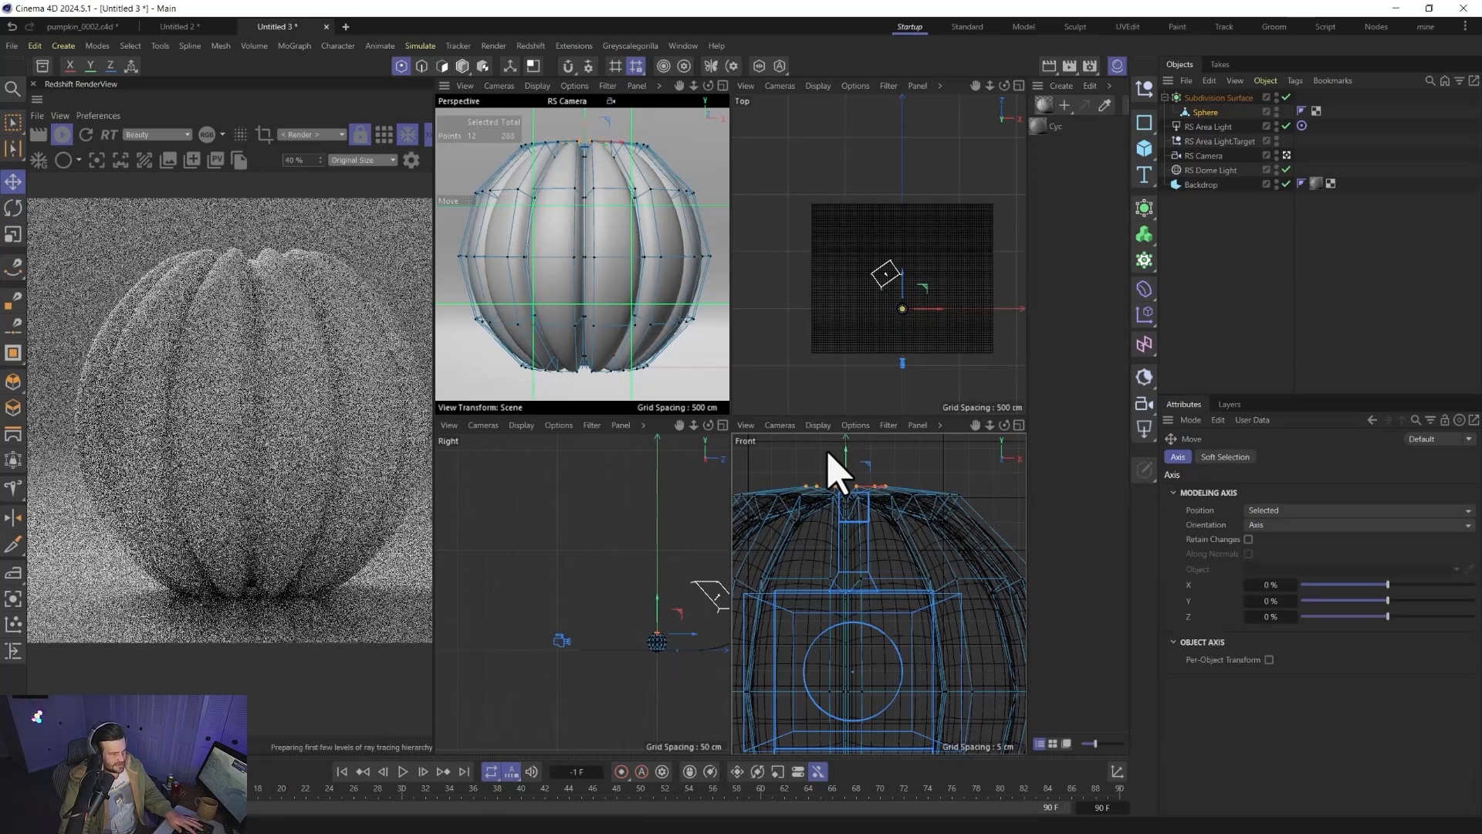
- Scale the selected top ring of points outward to widen the opening at the pumpkin's crown
{"action": "key", "text": "t"}
{"action": "scroll", "coordinate": [603, 301], "scroll_direction": "up", "scroll_amount": 3}
{"action": "left_click_drag", "start_coordinate": [587, 294], "coordinate": [662, 324], "text": "alt"}
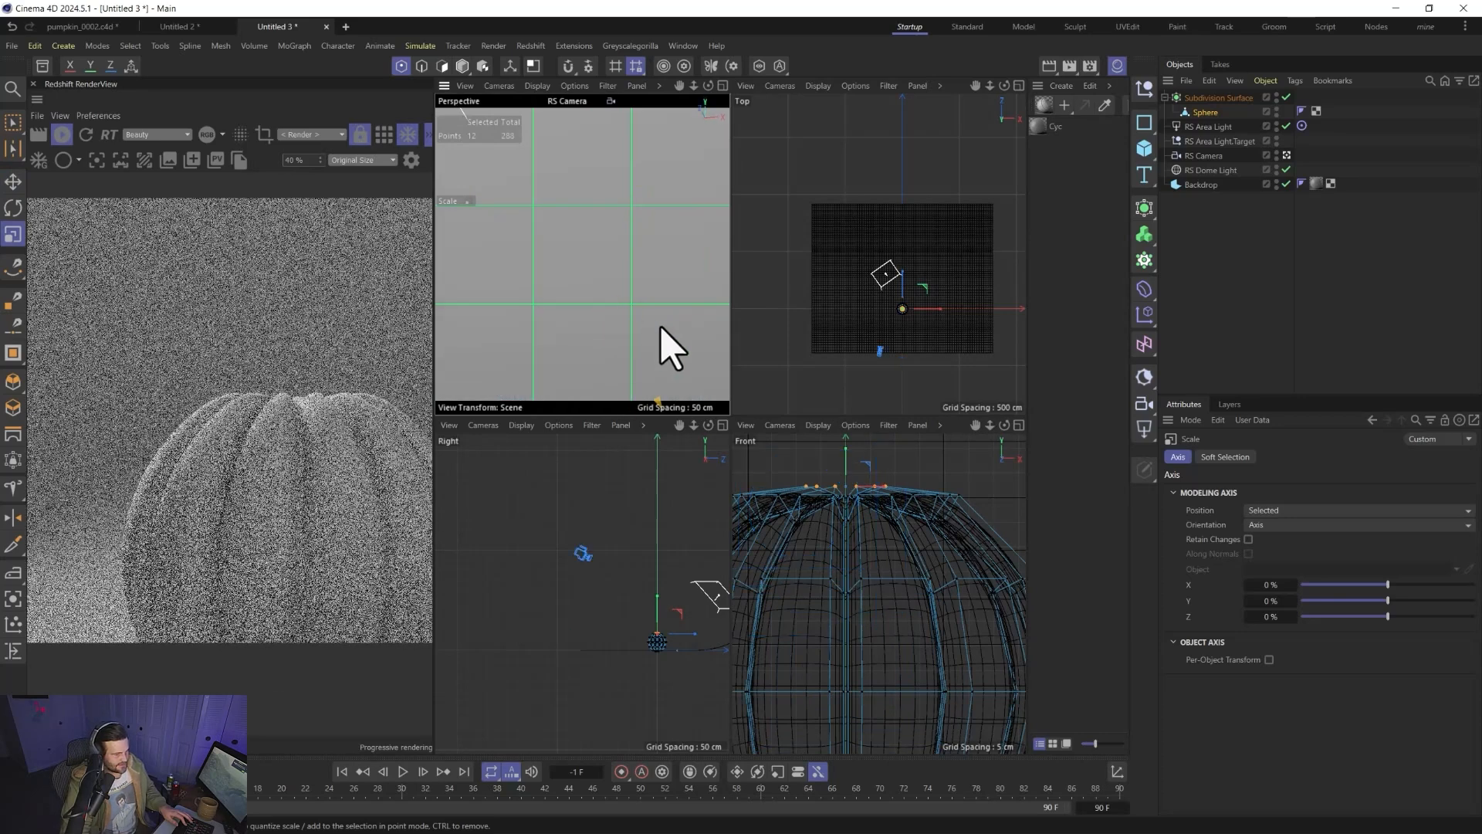
{"action": "middle_click_drag", "start_coordinate": [583, 254], "coordinate": [558, 107], "text": "alt"}
{"action": "scroll", "coordinate": [690, 325], "scroll_direction": "up", "scroll_amount": 1}
{"action": "scroll", "coordinate": [690, 324], "scroll_direction": "up", "scroll_amount": 3}
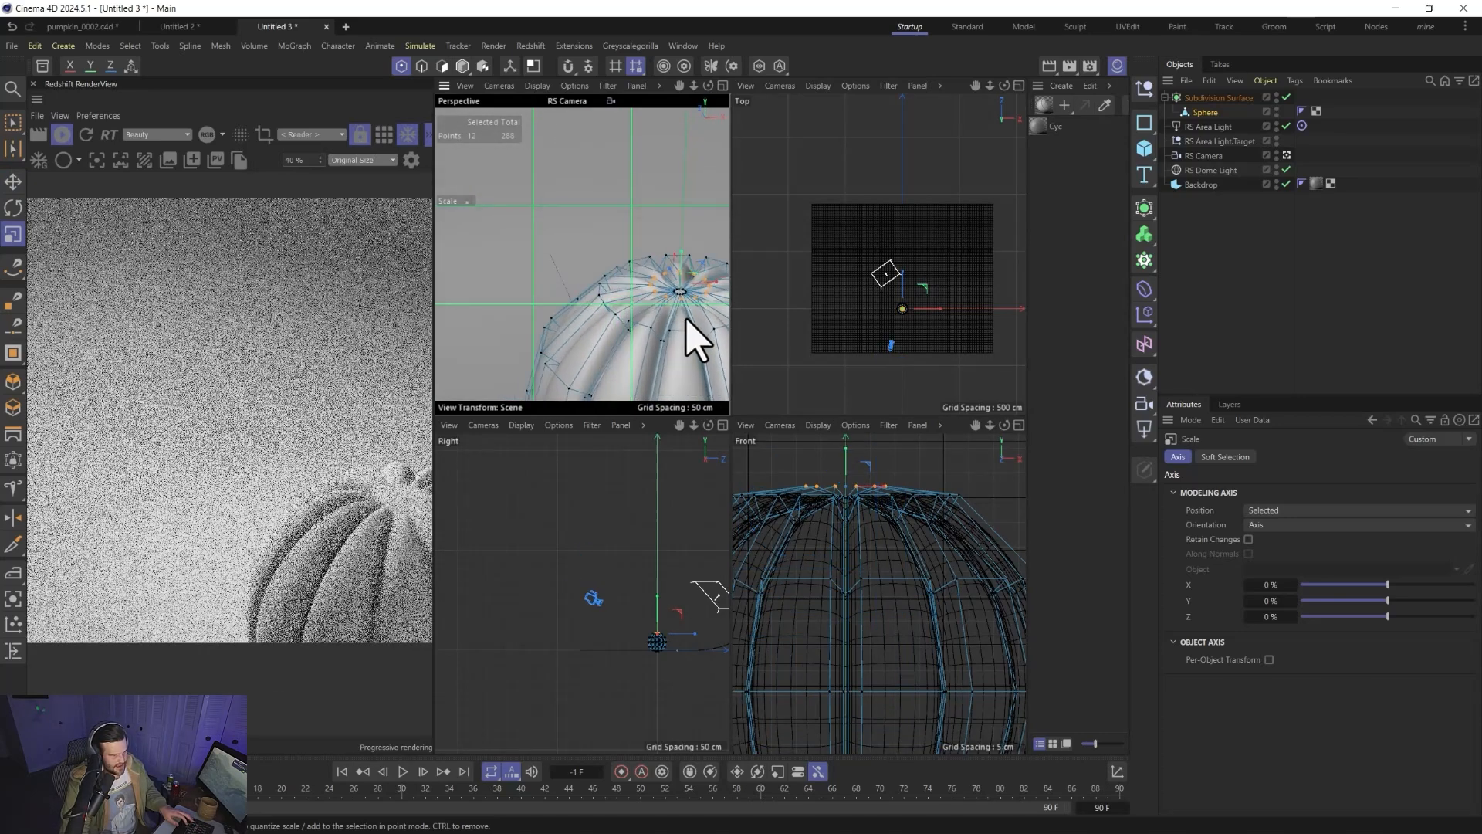
{"action": "left_click_drag", "start_coordinate": [670, 310], "coordinate": [724, 298]}
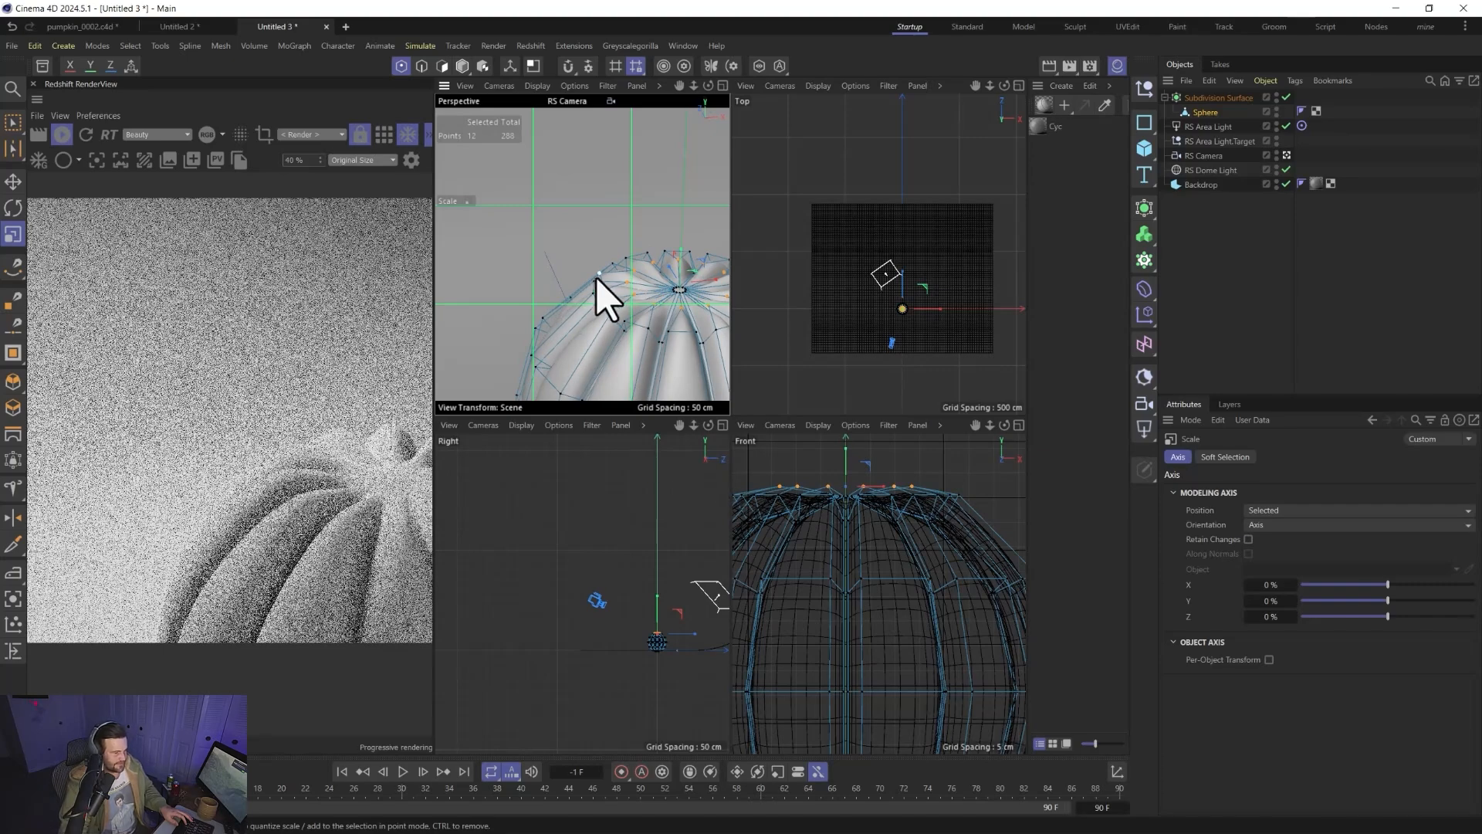
- Examine the whole grooved pumpkin from the front in a single enlarged perspective view
{"action": "middle_click_drag", "start_coordinate": [596, 280], "coordinate": [569, 254], "text": "alt"}
{"action": "middle_click", "coordinate": [569, 255]}
{"action": "middle_click_drag", "start_coordinate": [880, 579], "coordinate": [721, 393], "text": "alt"}
{"action": "left_click_drag", "start_coordinate": [727, 399], "coordinate": [689, 318], "text": "alt"}
{"action": "right_click_drag", "start_coordinate": [796, 422], "coordinate": [783, 595], "text": "alt"}
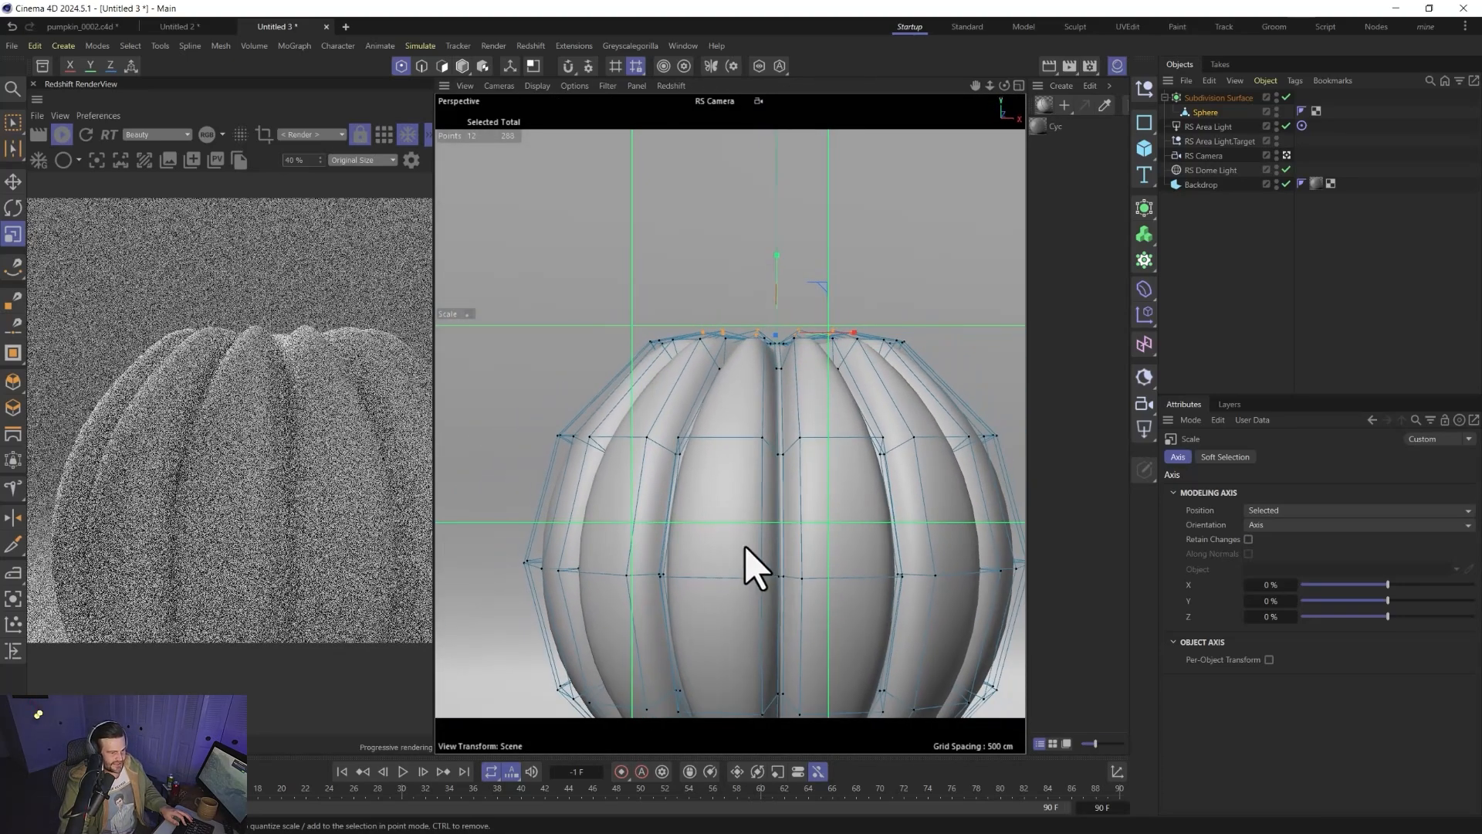
{"action": "middle_click_drag", "start_coordinate": [753, 567], "coordinate": [718, 496], "text": "alt"}
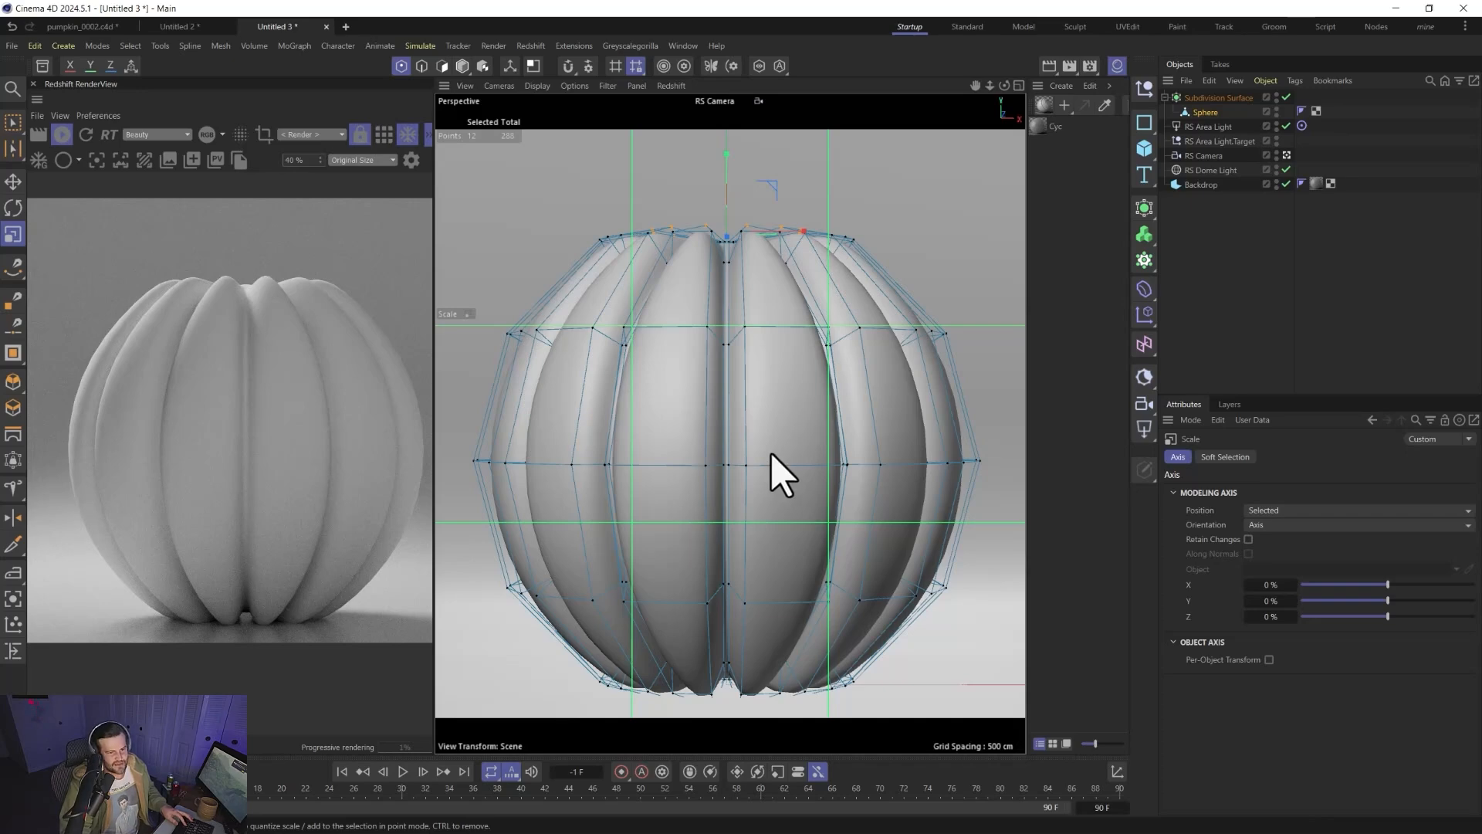
{"action": "middle_click_drag", "start_coordinate": [767, 438], "coordinate": [735, 387], "text": "alt"}
{"action": "right_click_drag", "start_coordinate": [735, 386], "coordinate": [704, 467], "text": "alt"}
{"action": "middle_click_drag", "start_coordinate": [683, 442], "coordinate": [692, 482], "text": "alt"}
{"action": "left_click_drag", "start_coordinate": [688, 457], "coordinate": [681, 473], "text": "alt"}
- Connect the Subdivision Surface and its Sphere into a separate polygon mesh, keeping the originals
{"action": "left_click", "coordinate": [1203, 98]}
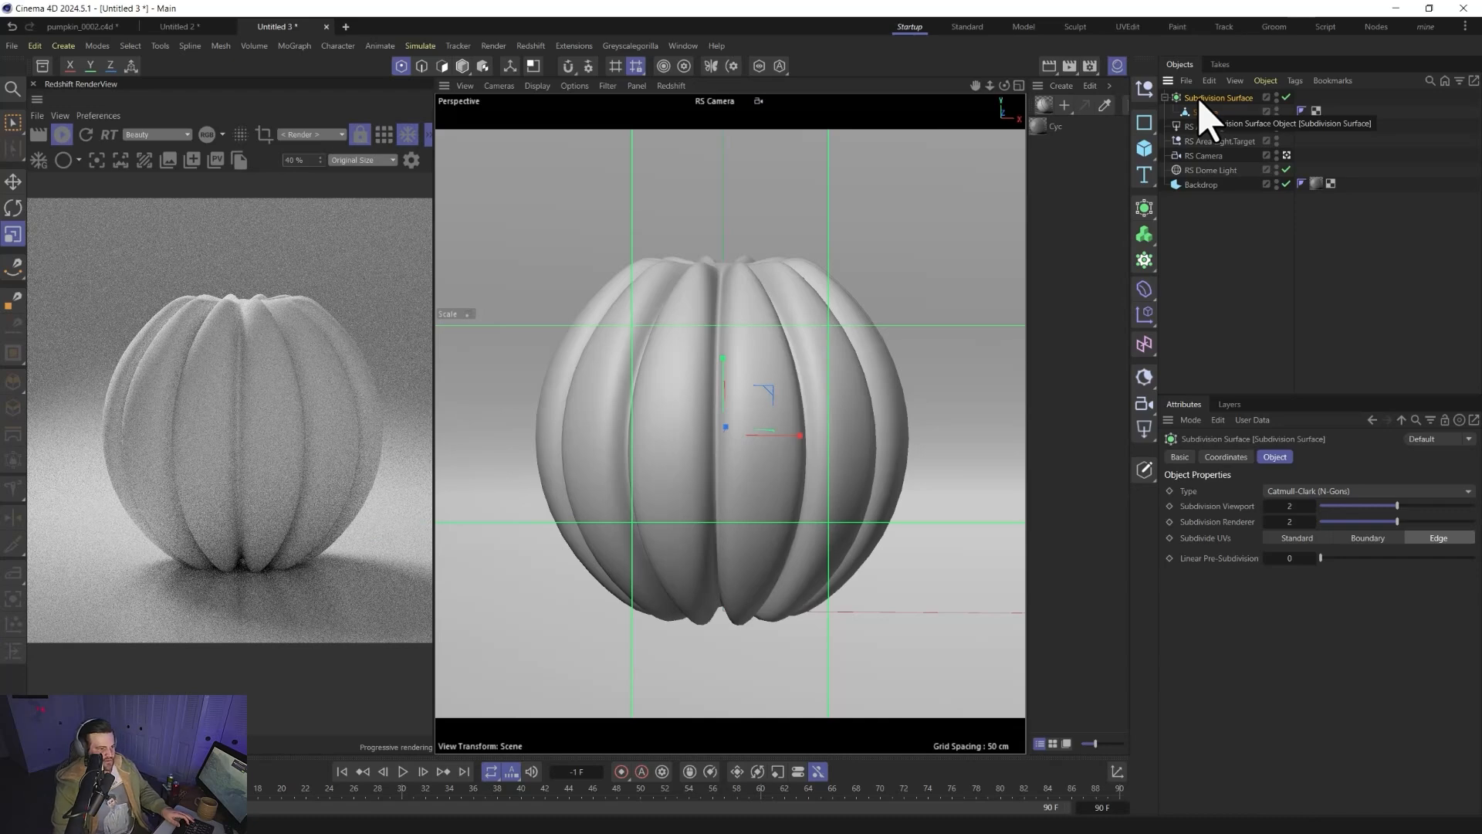
{"action": "left_click", "coordinate": [1207, 113], "text": "ctrl"}
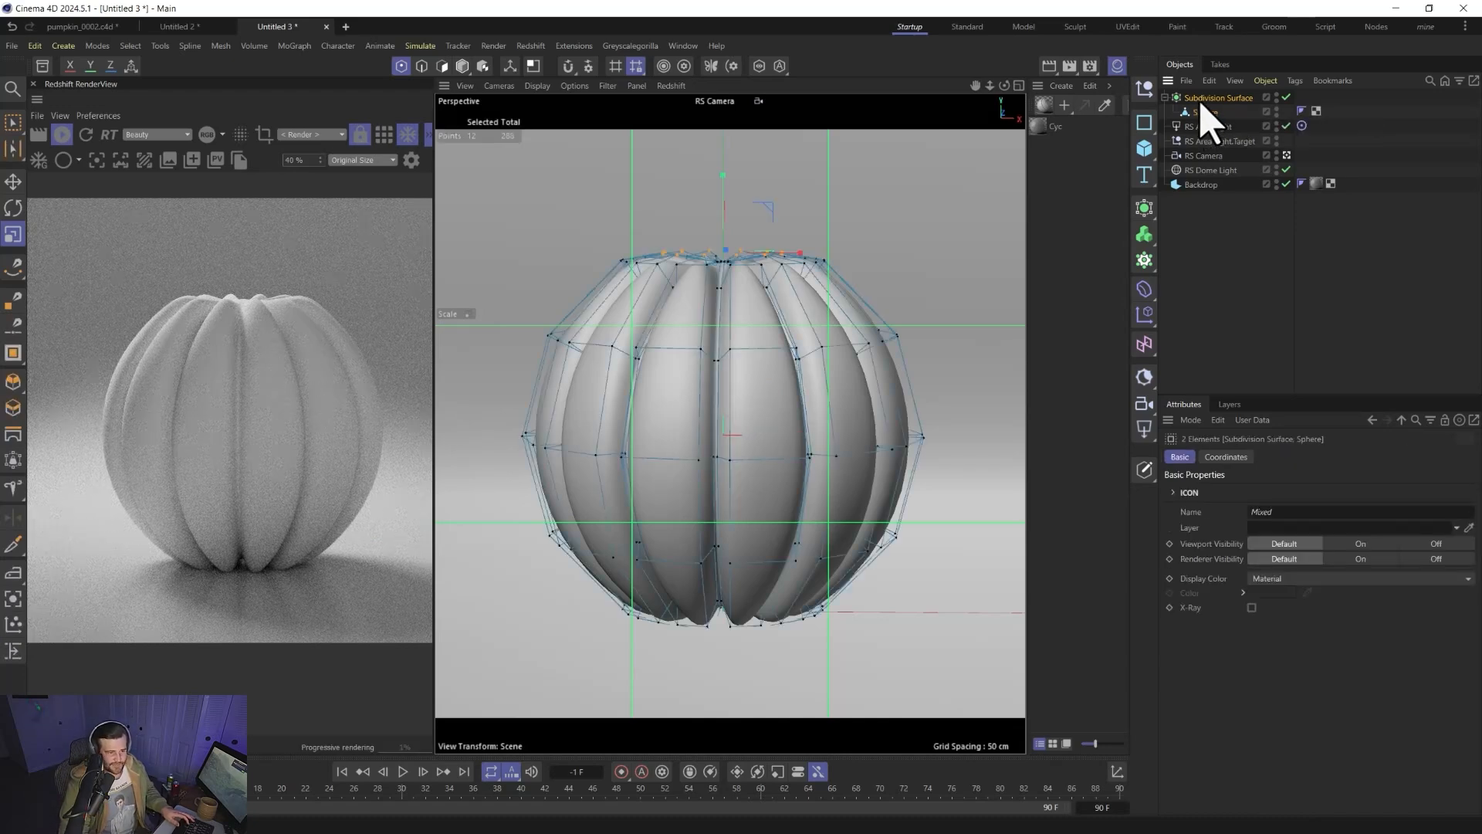
{"action": "right_click", "coordinate": [1203, 115]}
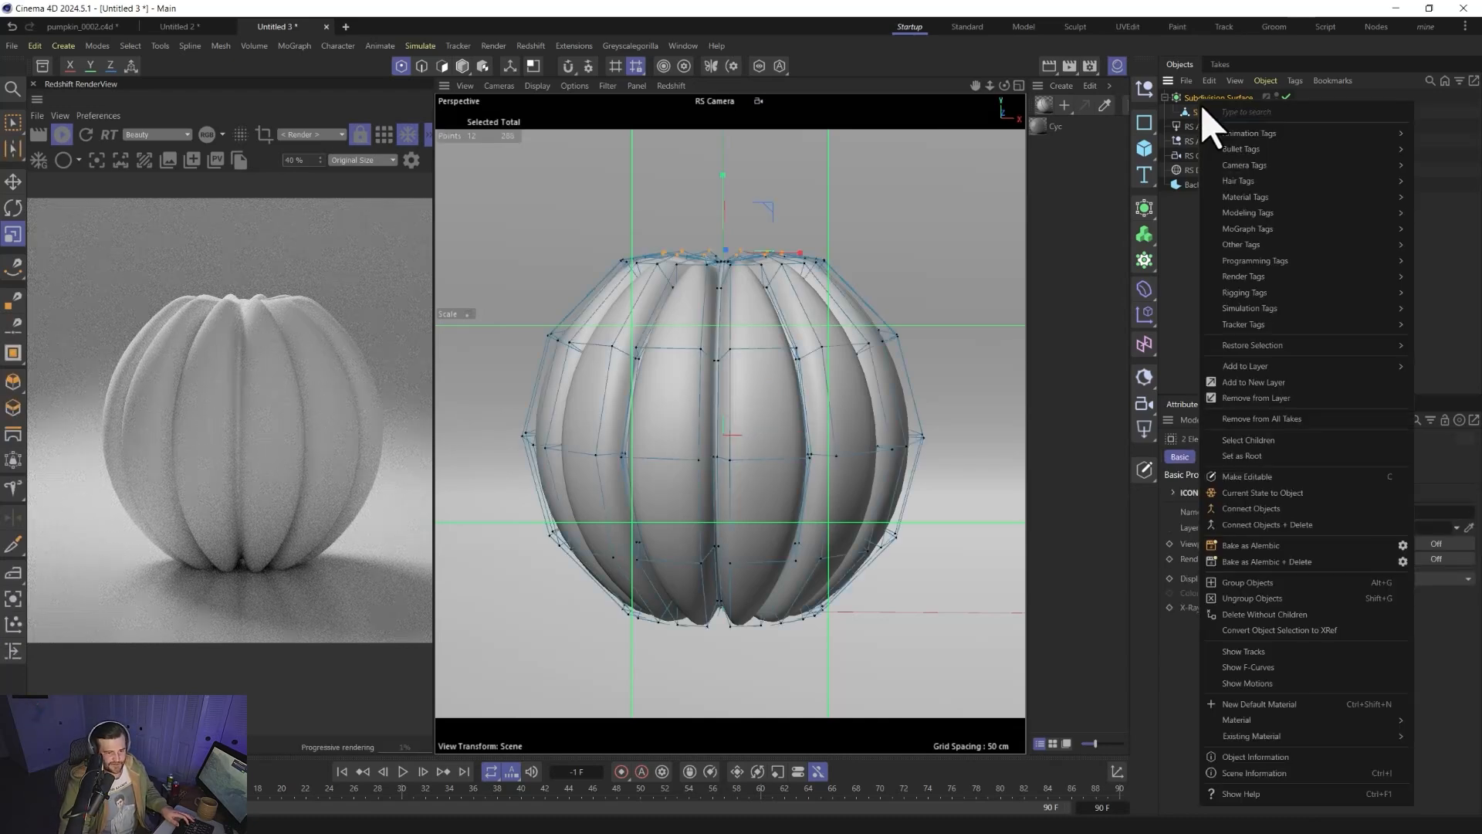
{"action": "left_click", "coordinate": [1235, 510]}
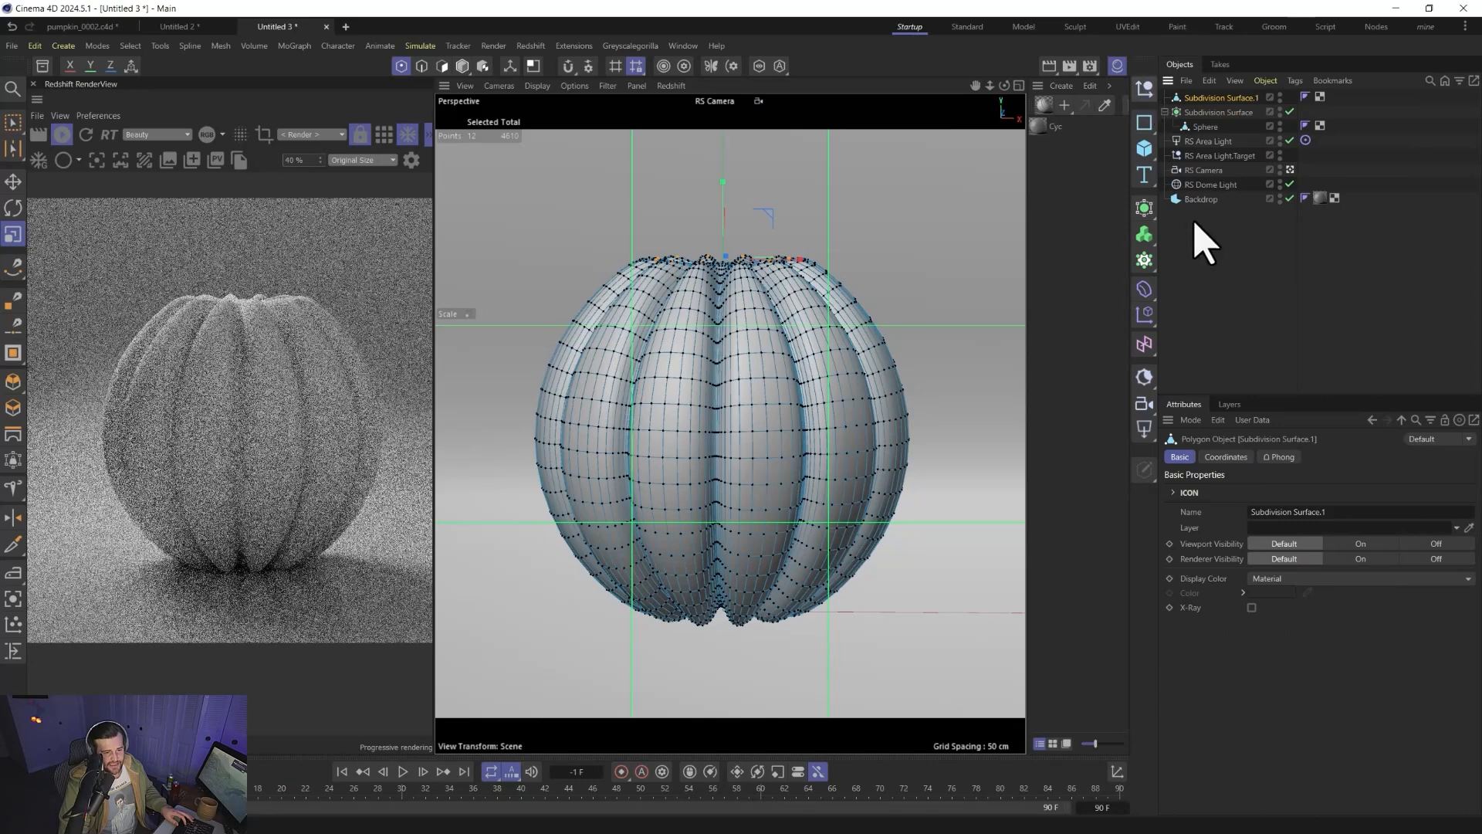
- Add a null object to the scene and name it BASE
{"action": "left_click", "coordinate": [1145, 88]}
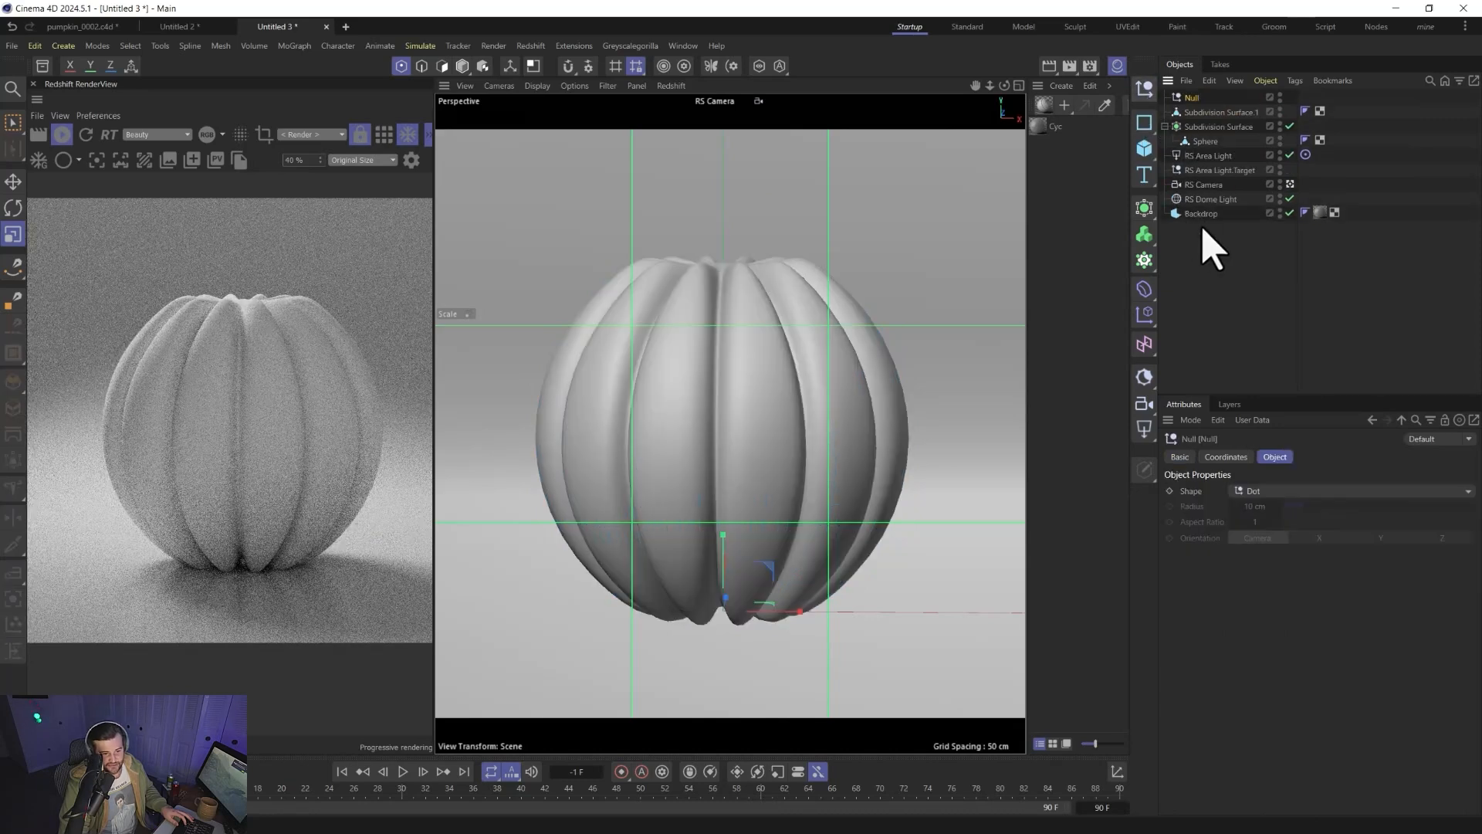
{"action": "left_click", "coordinate": [1190, 100]}
{"action": "type", "text": "BASE"}
{"action": "key", "text": "Return"}
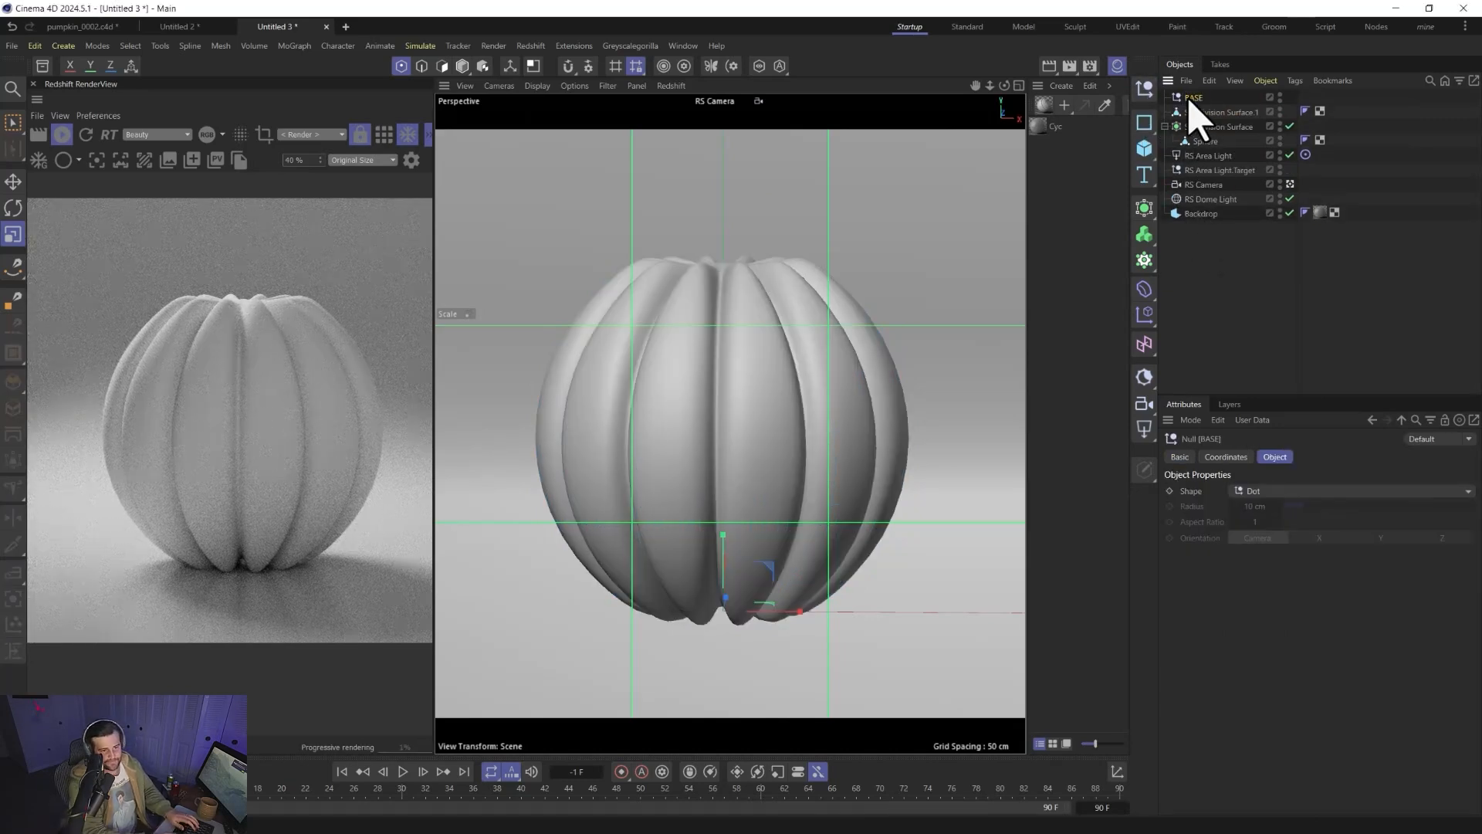
- Hide the BASE null at the end of the object list and place the original Subdivision Surface inside it
{"action": "left_click_drag", "start_coordinate": [1191, 234], "coordinate": [1195, 232]}
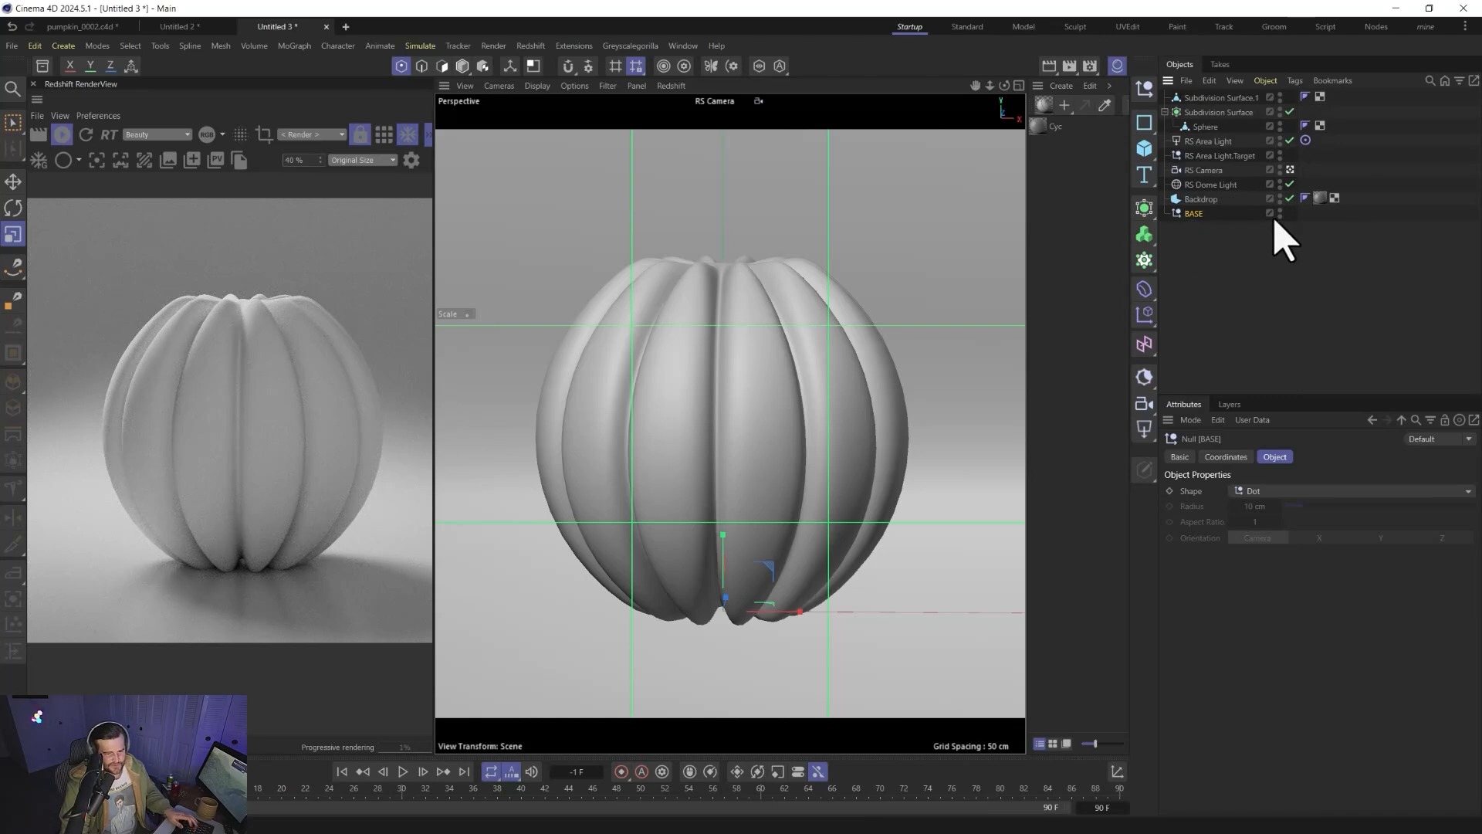
{"action": "left_click", "coordinate": [1281, 216], "text": "ctrl"}
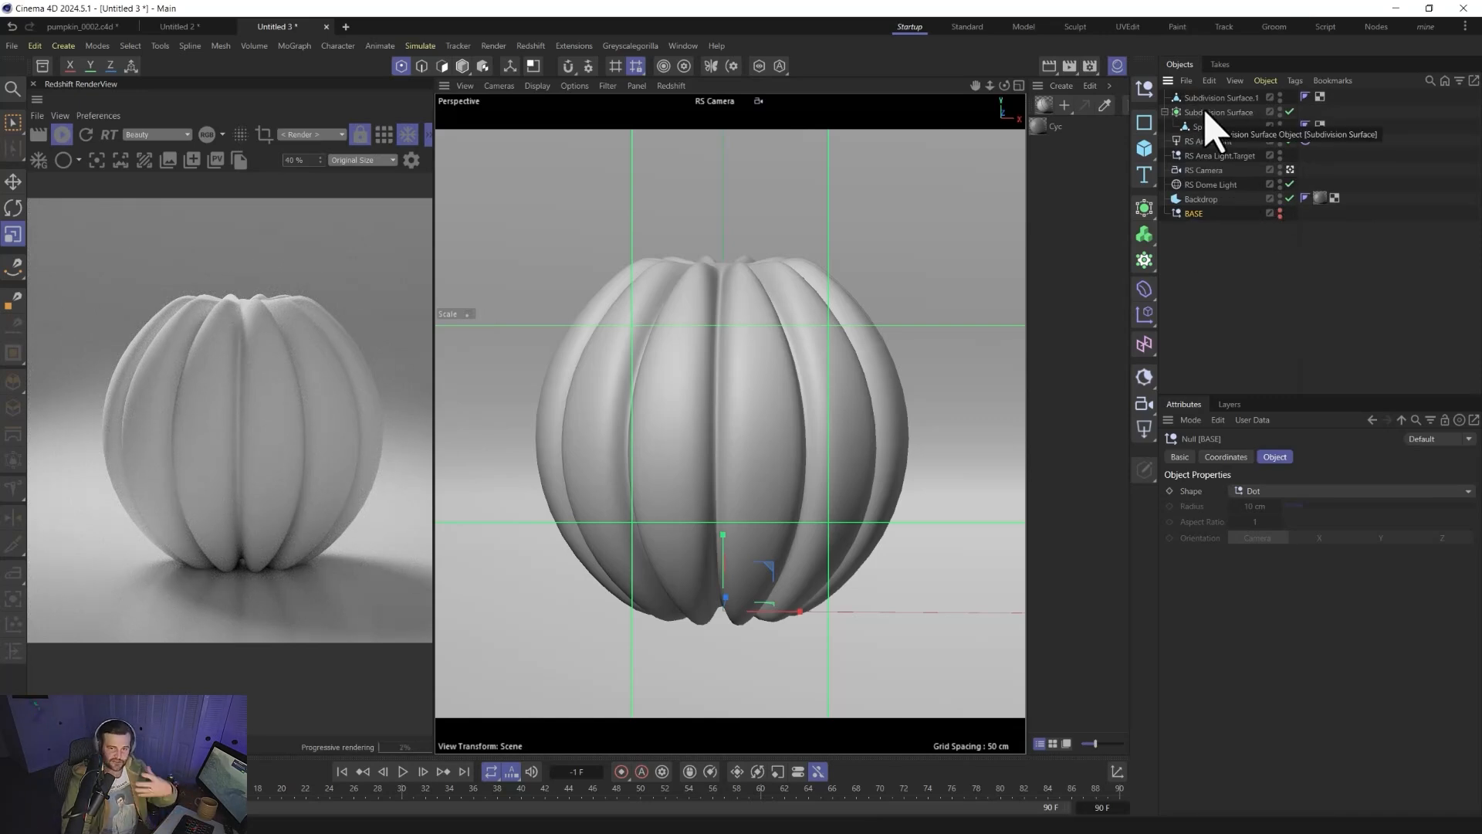
{"action": "left_click_drag", "start_coordinate": [1201, 207], "coordinate": [1193, 212]}
- Select the connected pumpkin mesh and switch from point editing to Model mode with the Move tool
{"action": "left_click", "coordinate": [1220, 97]}
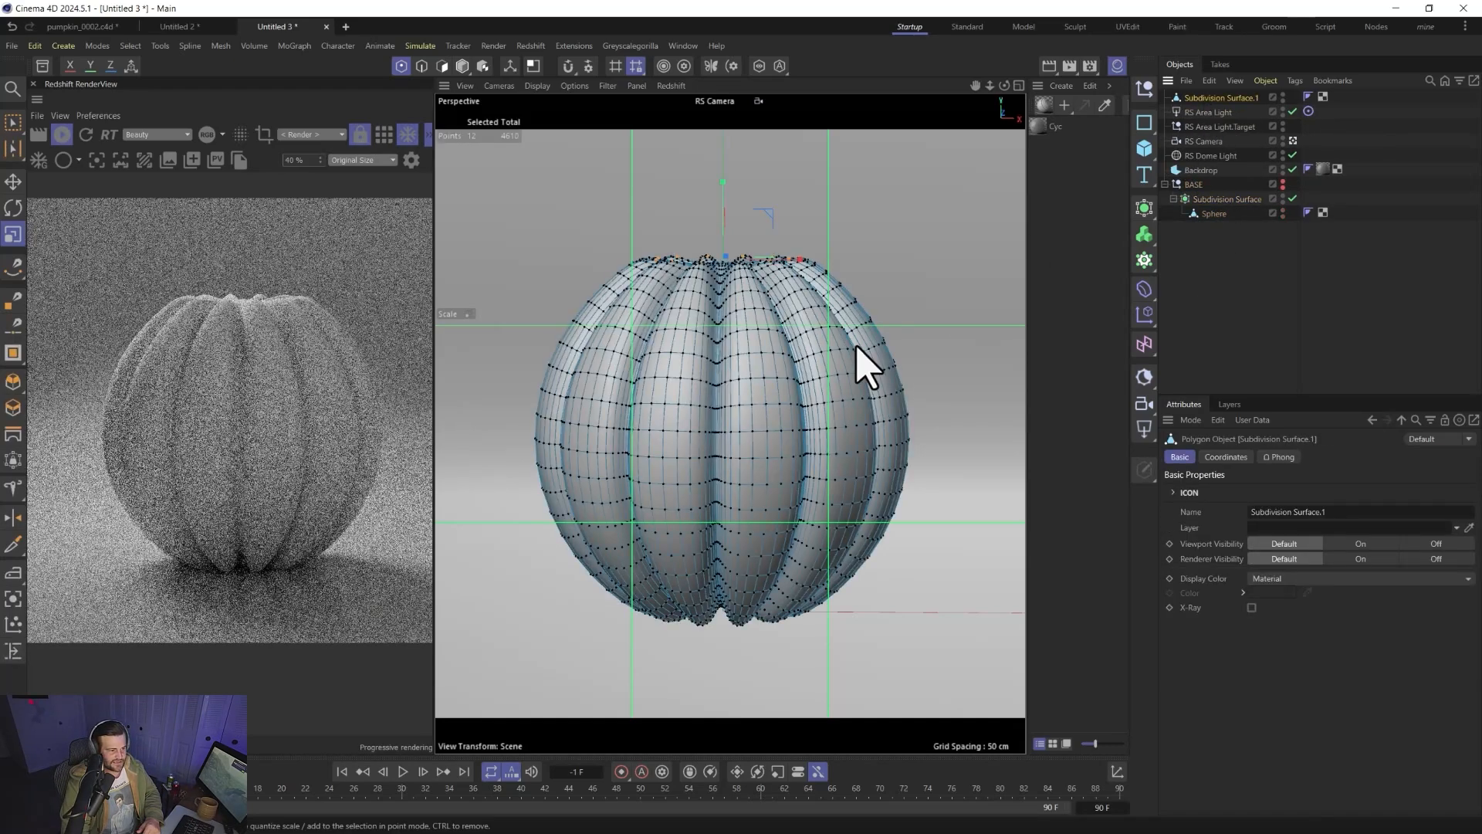
{"action": "key", "text": "e"}
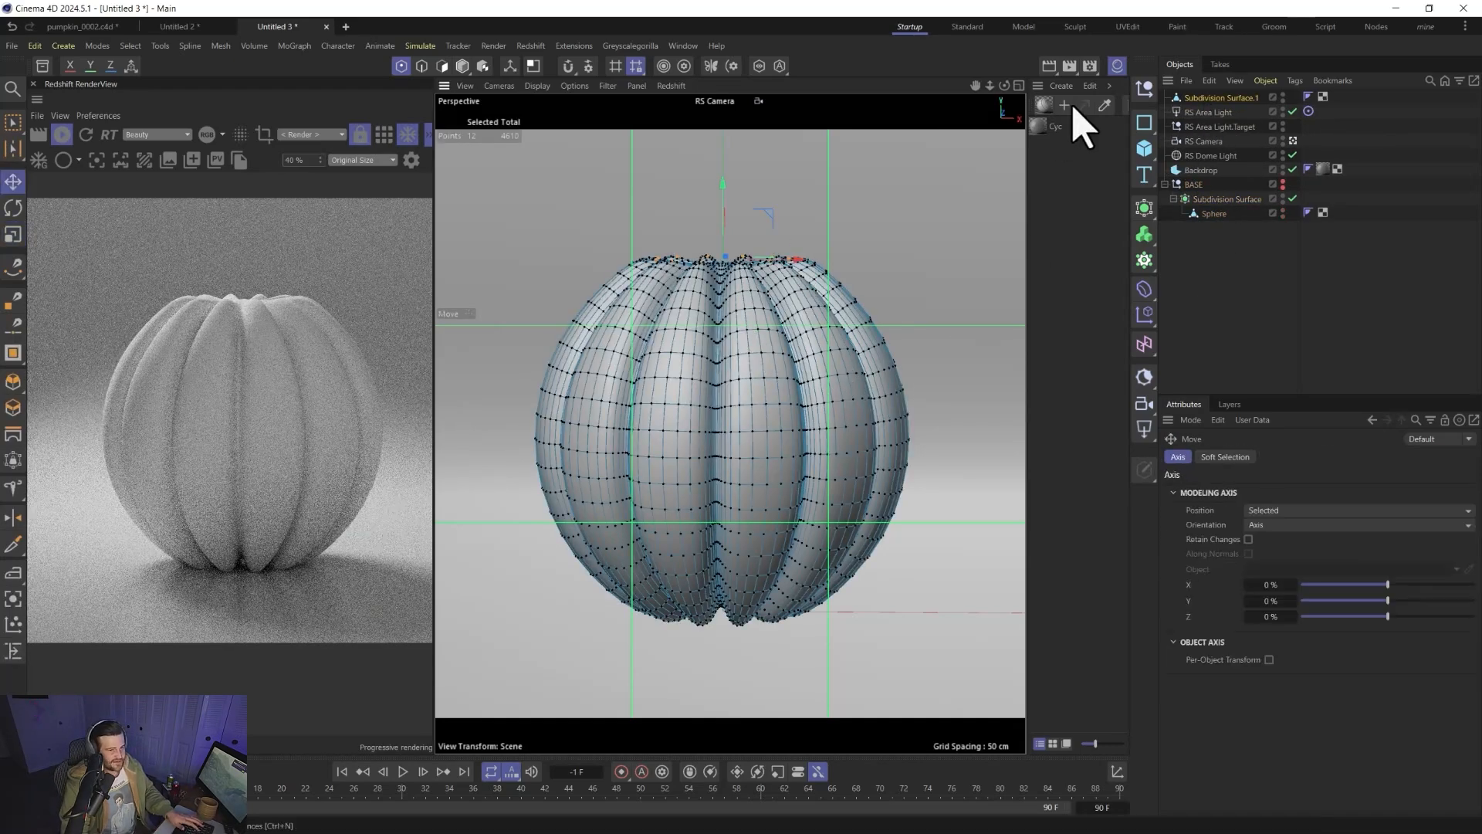
{"action": "left_click", "coordinate": [463, 65]}
{"action": "left_click_drag", "start_coordinate": [741, 206], "coordinate": [761, 396]}
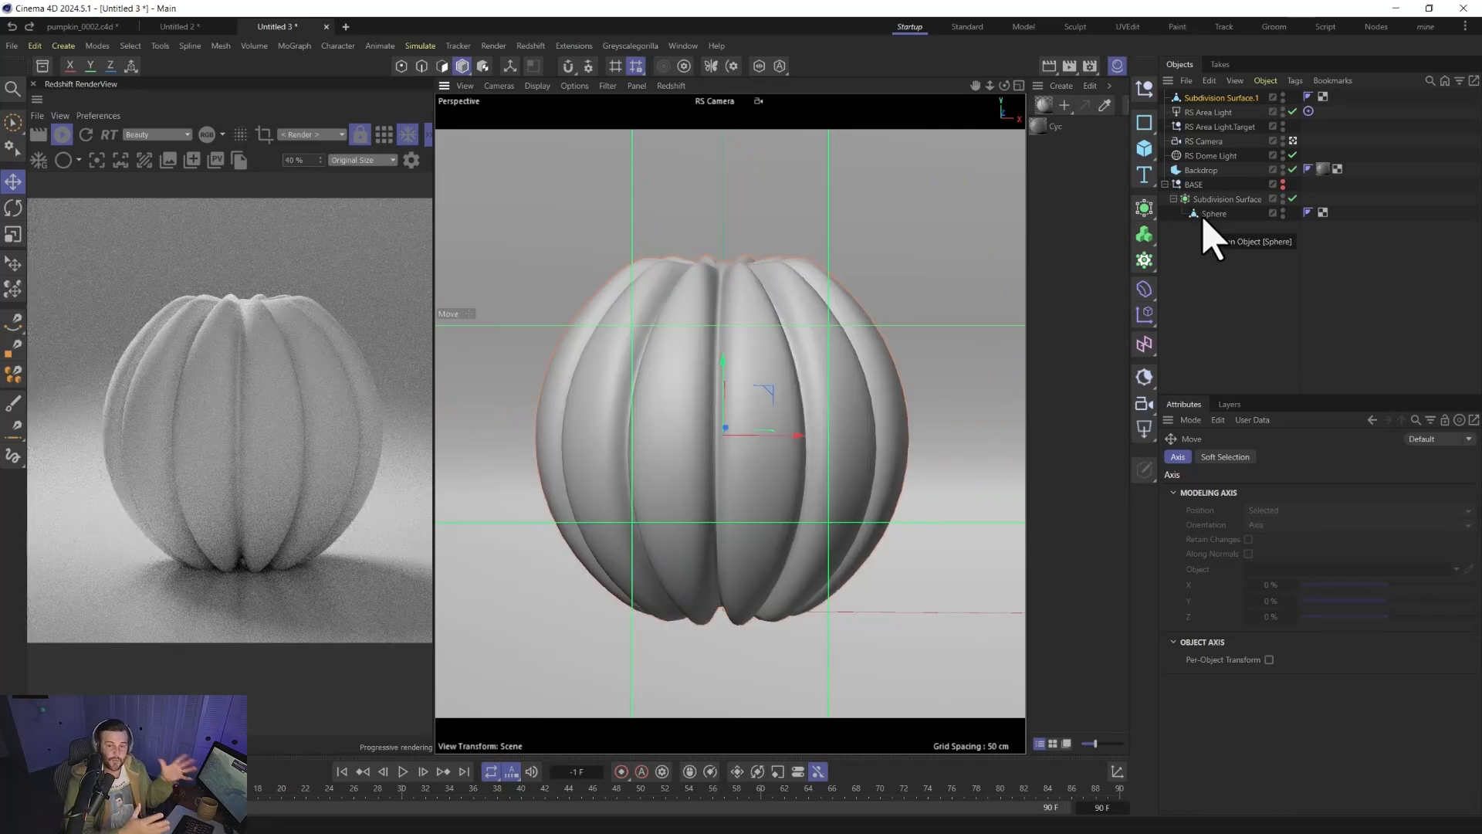
- Collapse the BASE group and rename the connected pumpkin mesh as Pumpy
{"action": "left_click", "coordinate": [1165, 185]}
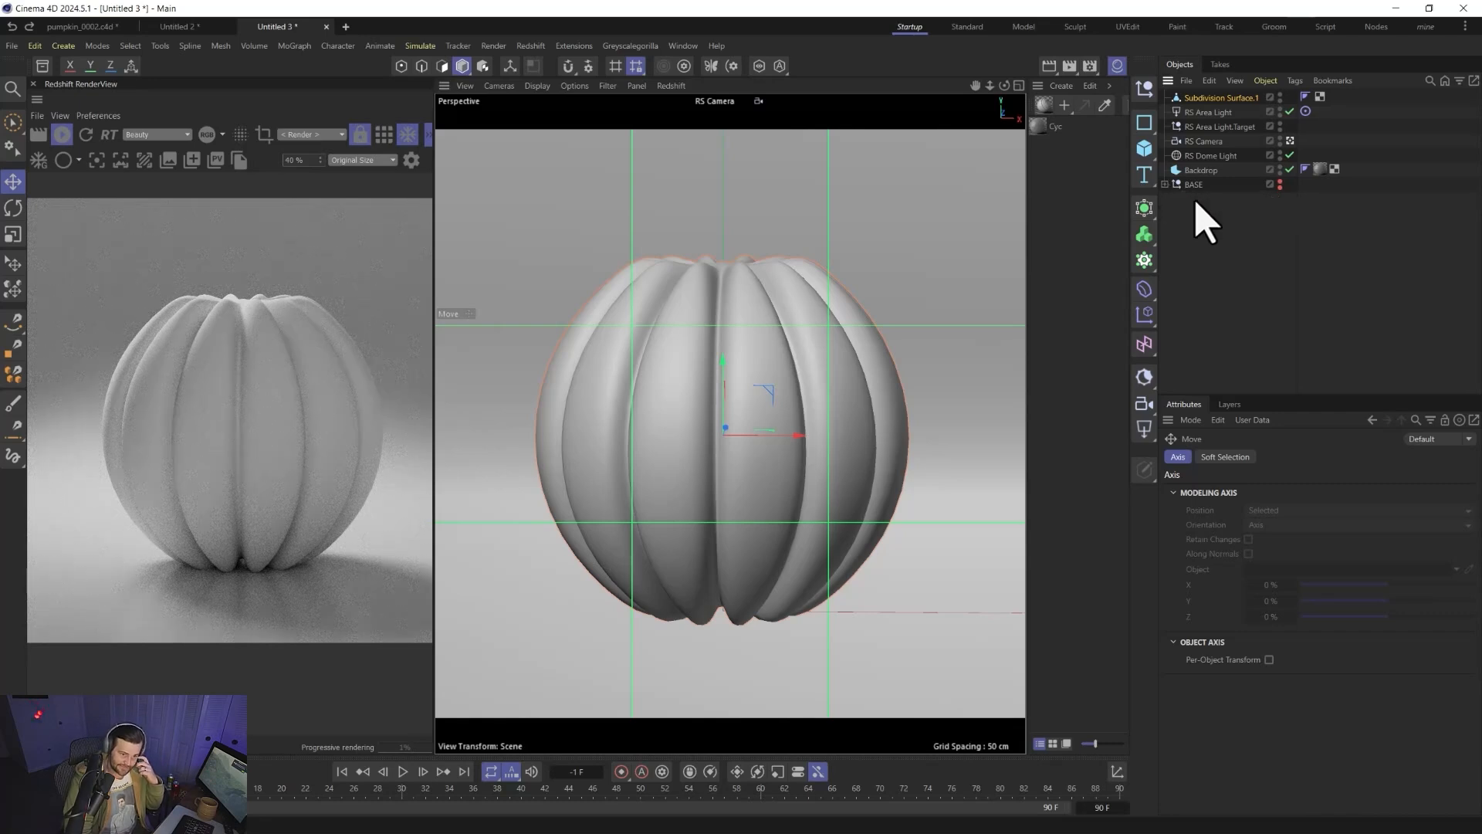
{"action": "double_click", "coordinate": [1208, 98]}
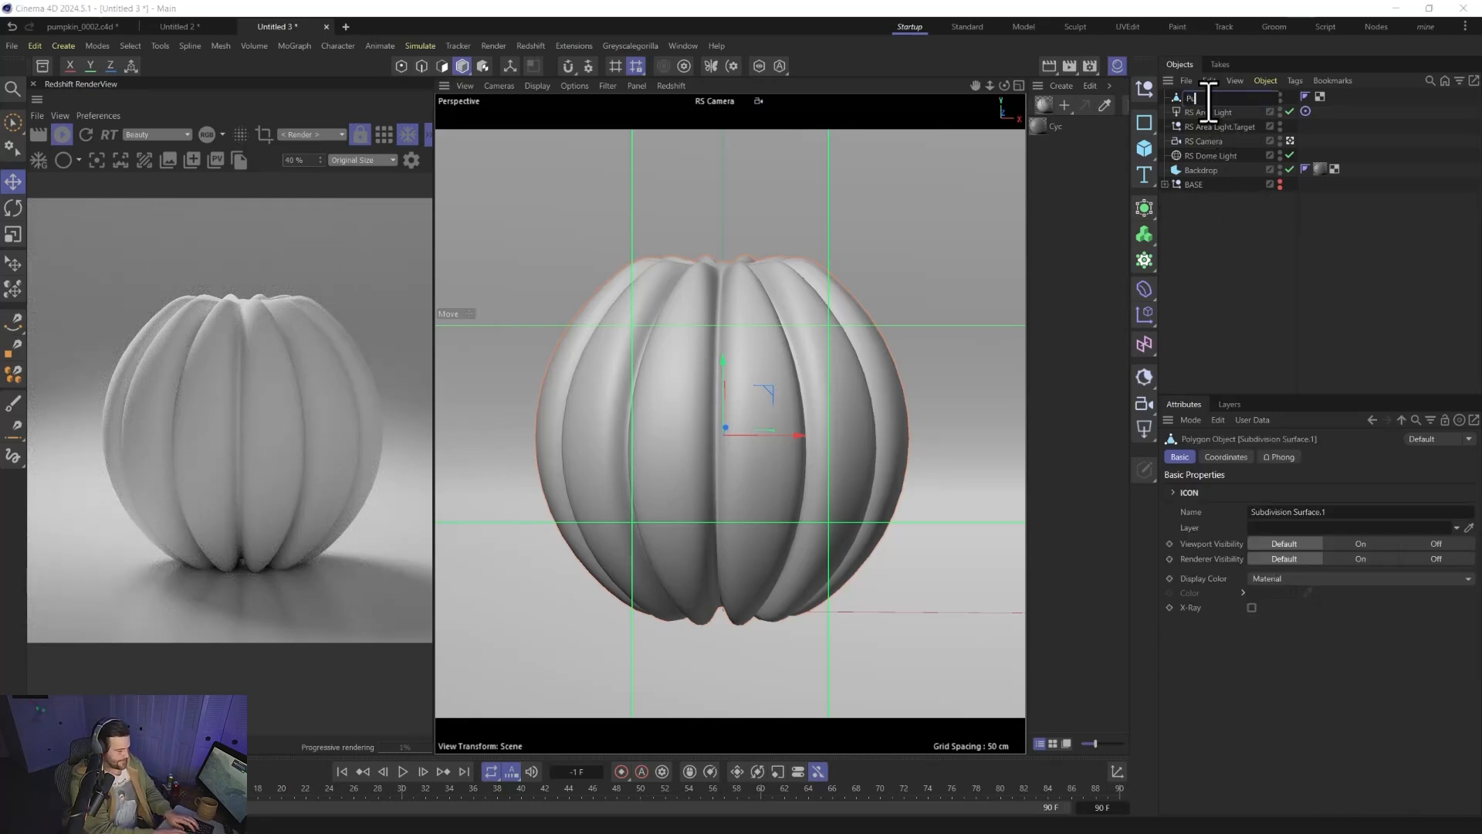
{"action": "type", "text": "Pumpy"}
{"action": "key", "text": "Return"}
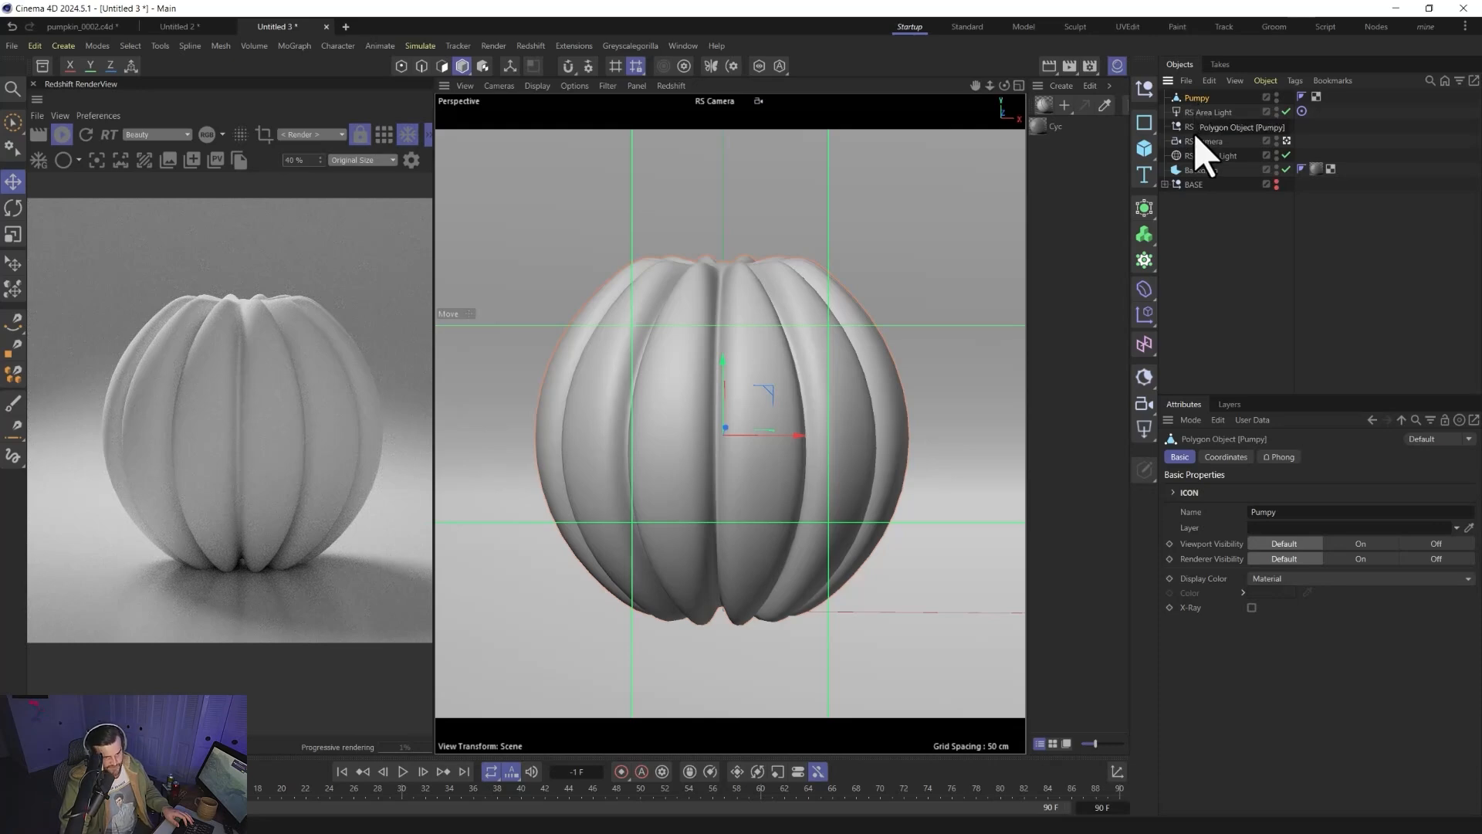
- Add a Bulge deformer as a child of Pumpy, with Fillet enabled and Strength set to 25%
{"action": "left_click", "coordinate": [1145, 289]}
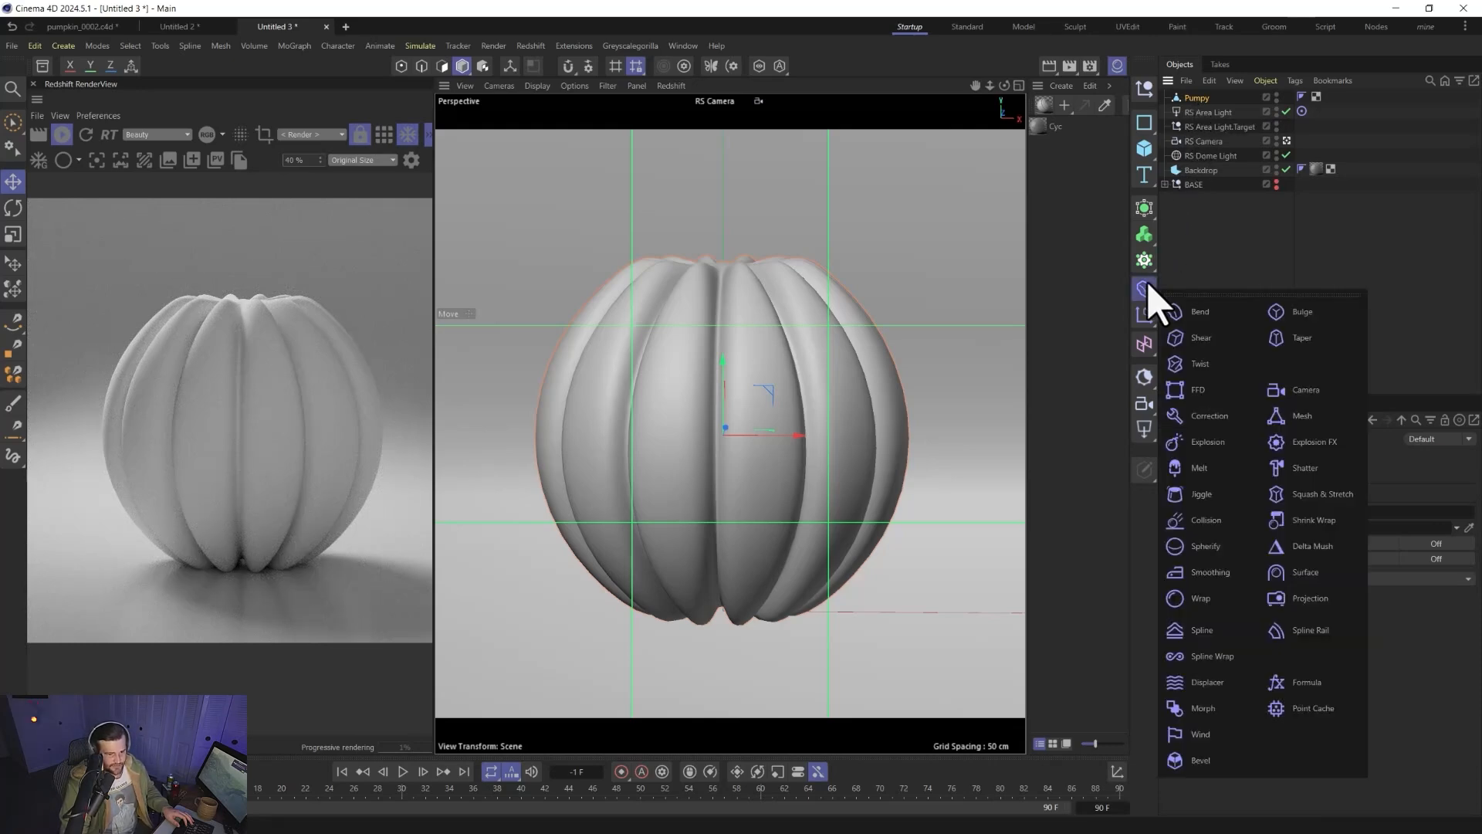
{"action": "left_click", "coordinate": [1304, 312], "text": "shift"}
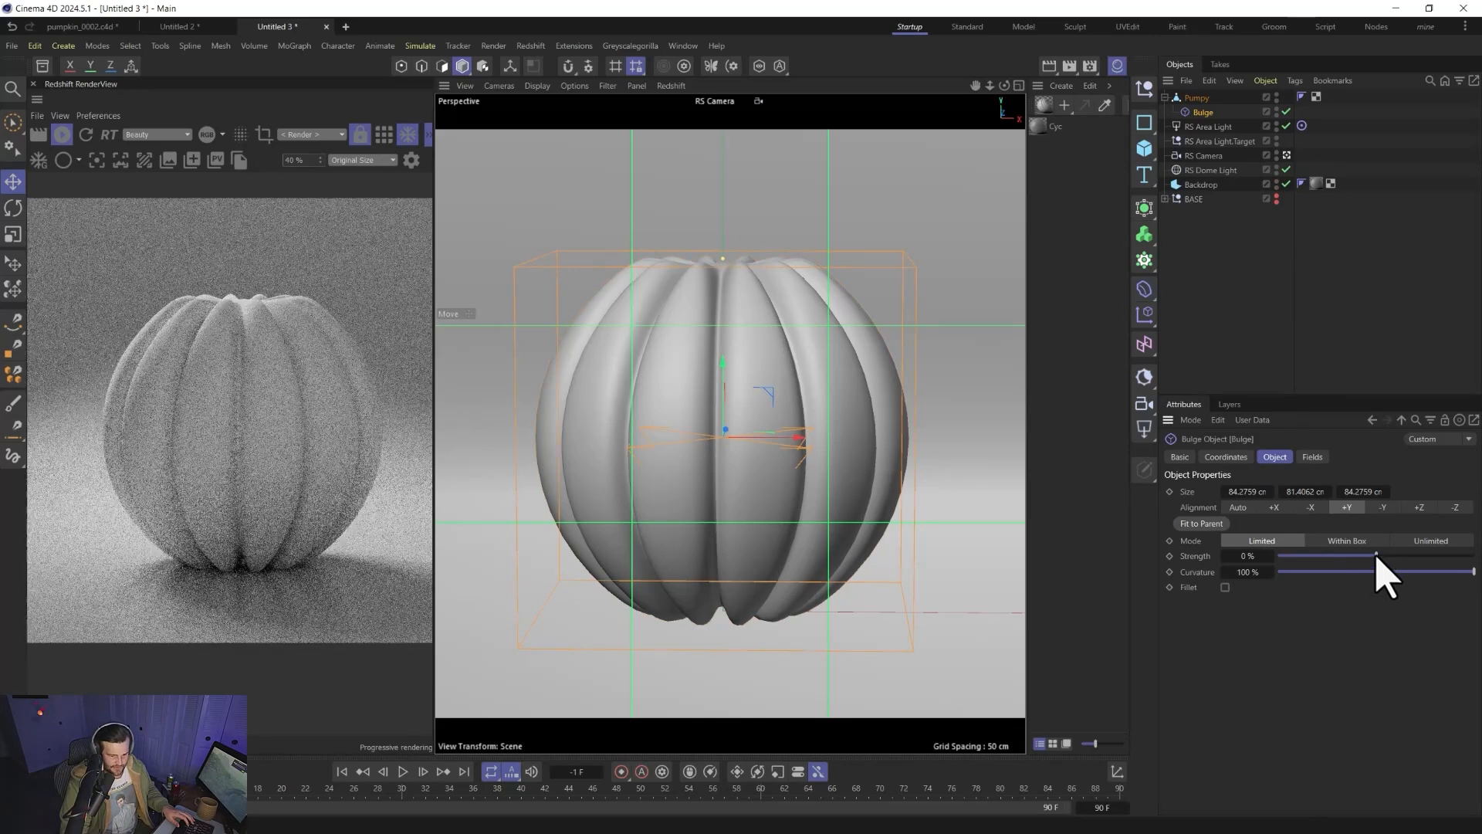
{"action": "left_click_drag", "start_coordinate": [1375, 554], "coordinate": [1342, 578]}
{"action": "left_click", "coordinate": [1226, 587]}
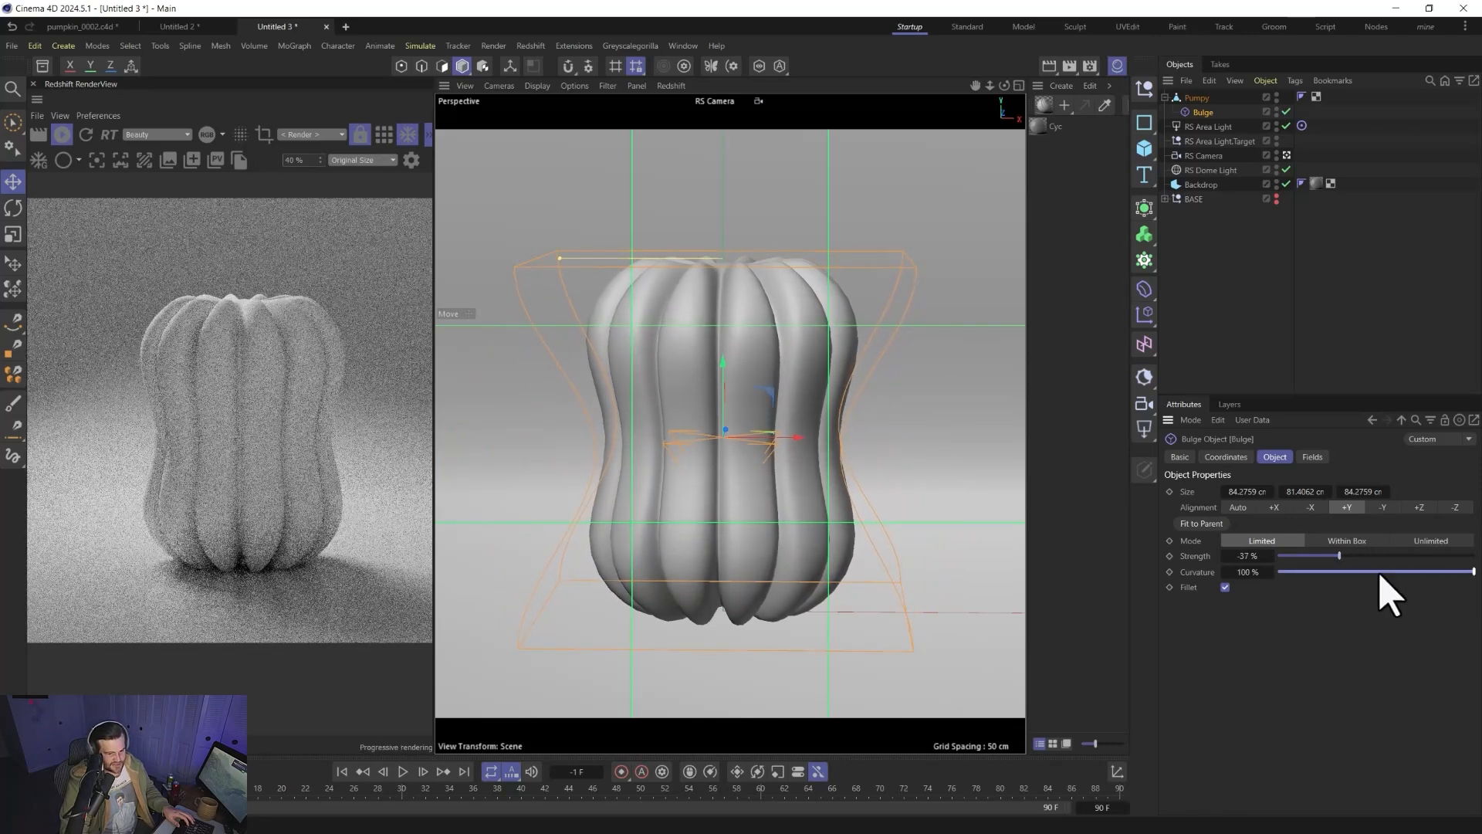
{"action": "left_click_drag", "start_coordinate": [1357, 562], "coordinate": [1403, 552]}
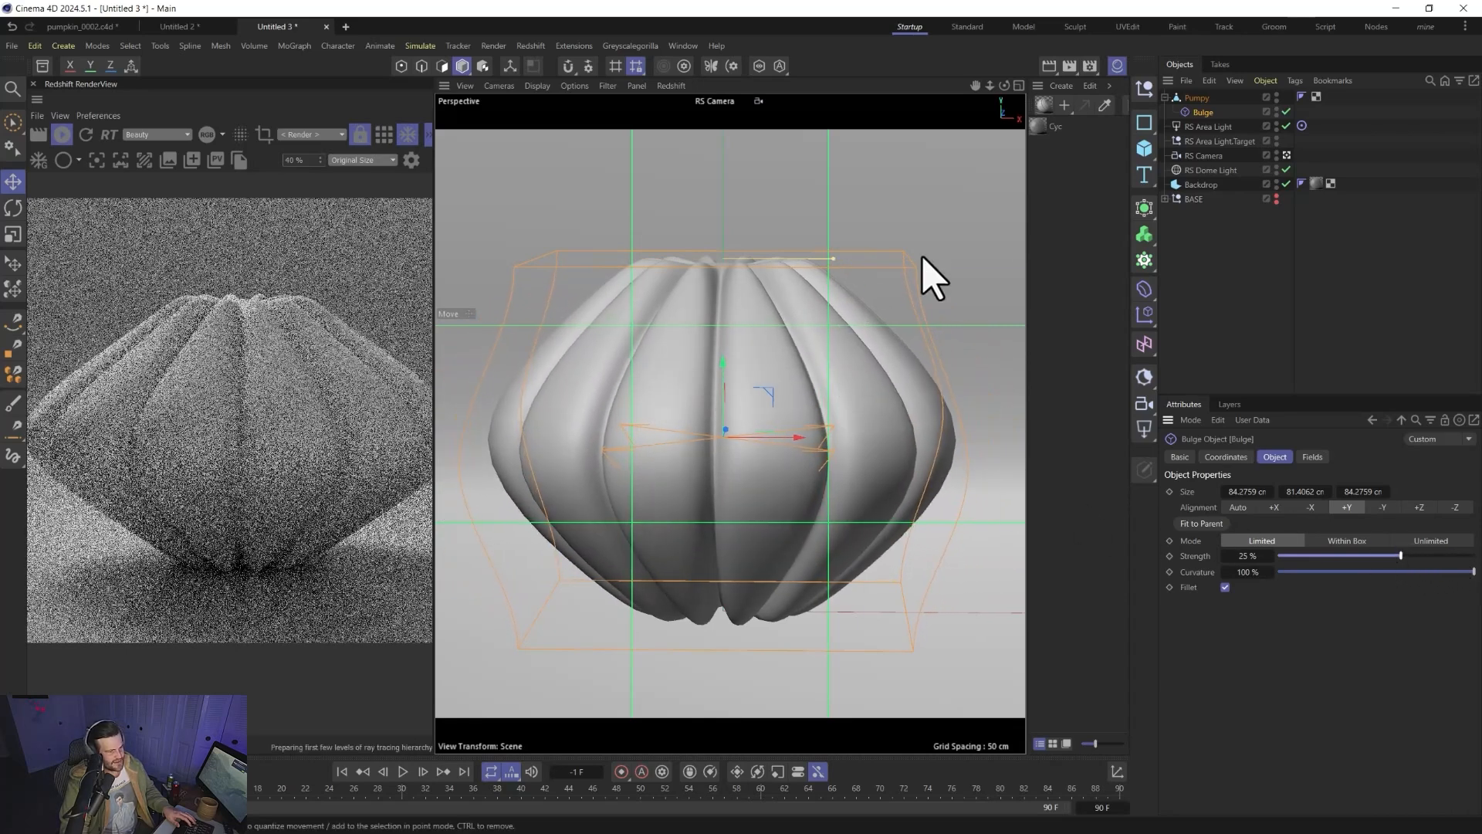
- Turn off Fillet on the Bulge deformer and move the deformer down toward the pumpkin's lower half
{"action": "left_click", "coordinate": [1225, 587]}
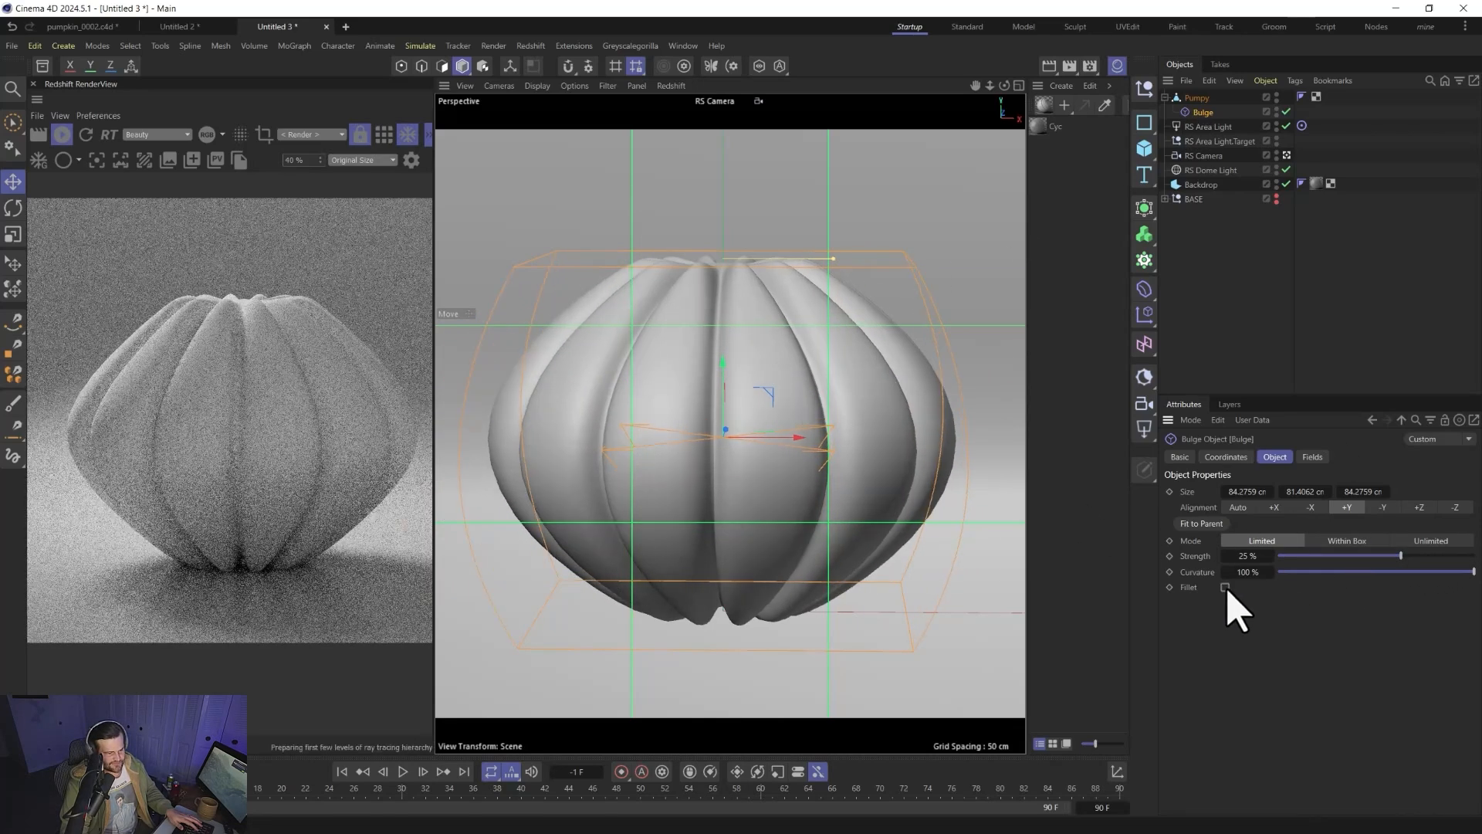
{"action": "left_click", "coordinate": [1198, 120]}
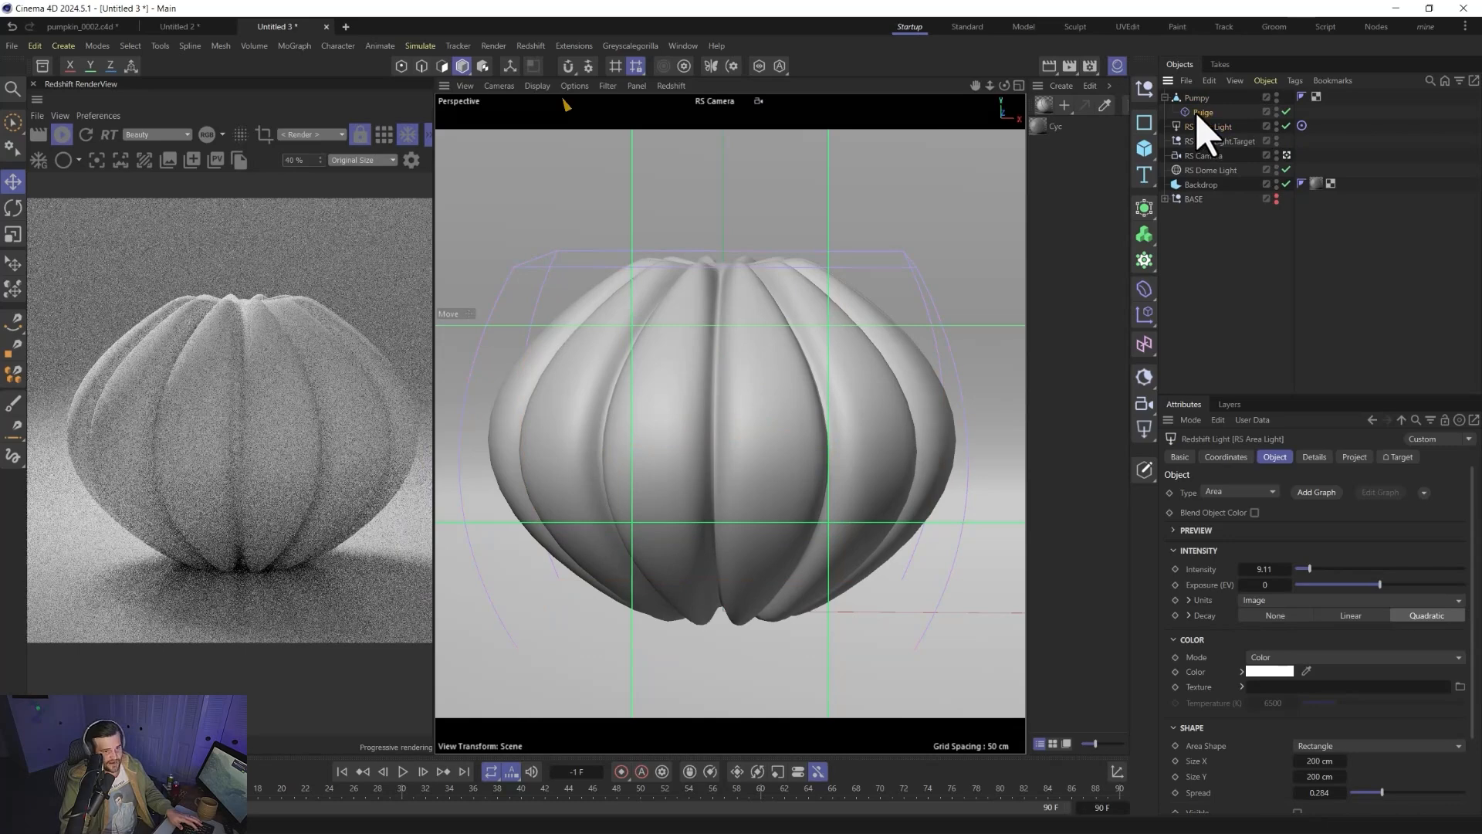
{"action": "left_click", "coordinate": [1197, 113]}
{"action": "key", "text": "e"}
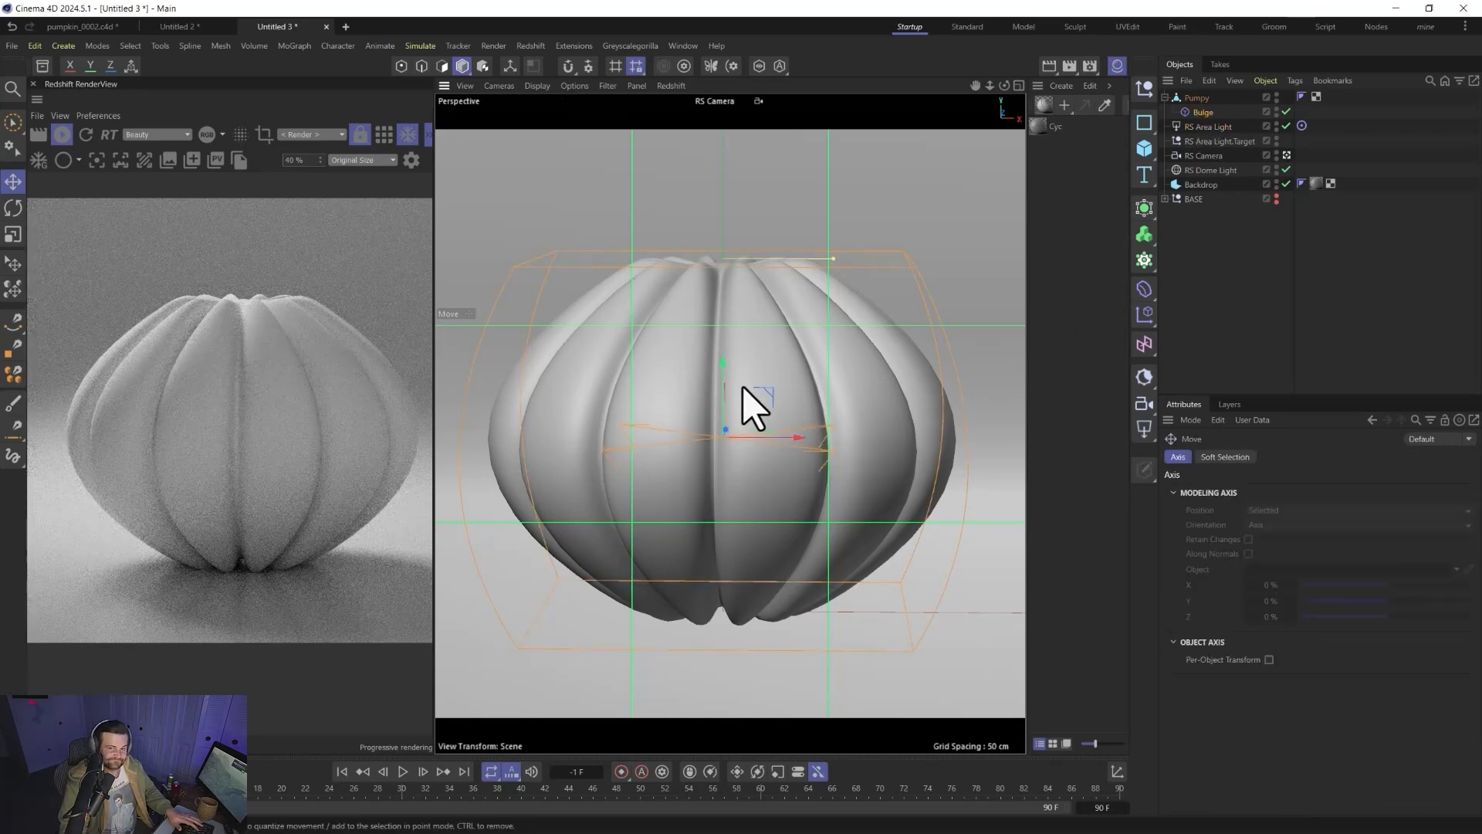
{"action": "left_click_drag", "start_coordinate": [723, 364], "coordinate": [725, 471]}
- Scale the Bulge deformer up slightly around the pumpkin and set its Strength to 11%
{"action": "key", "text": "t"}
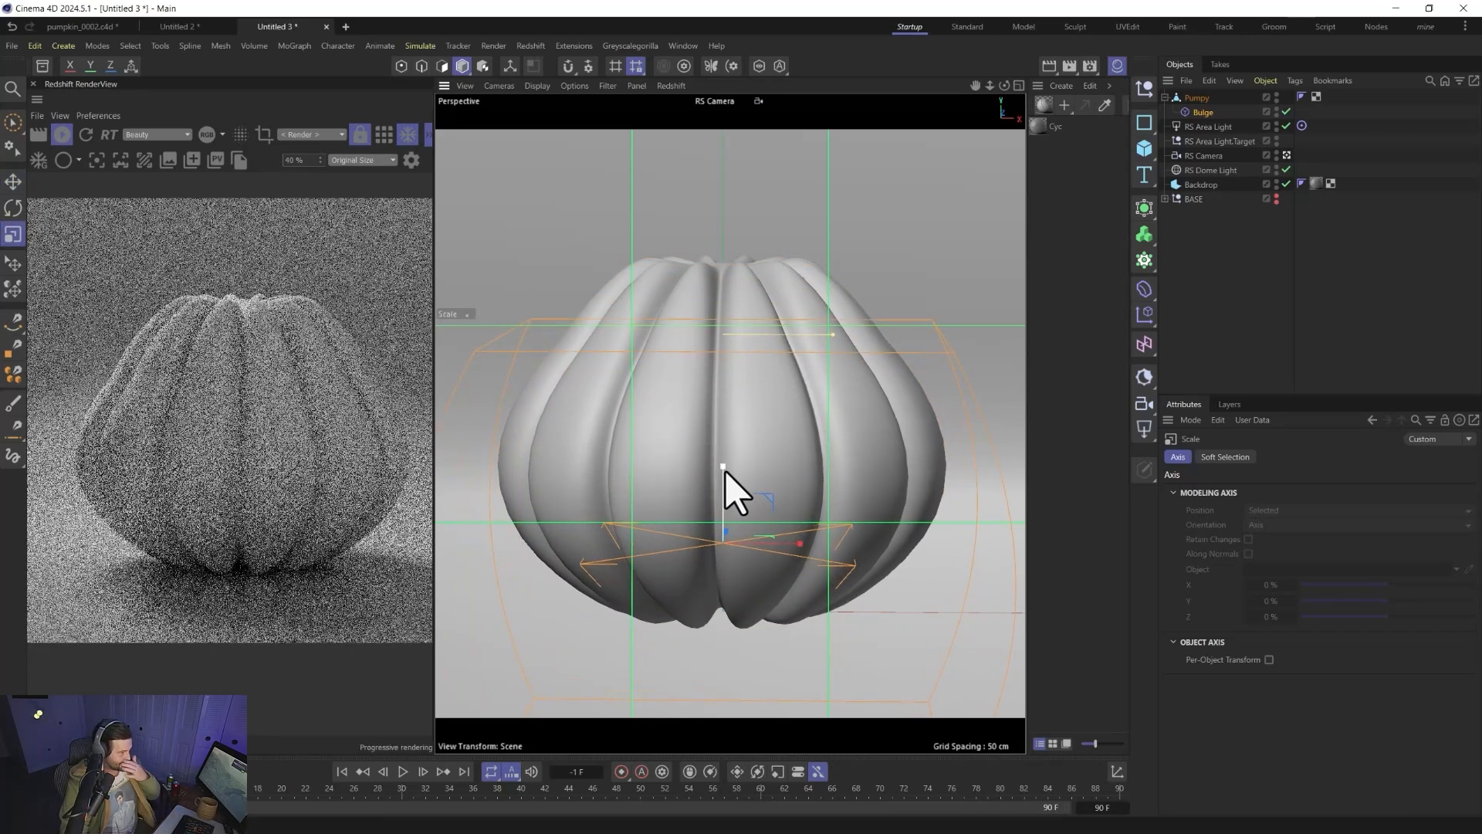
{"action": "key", "text": "e"}
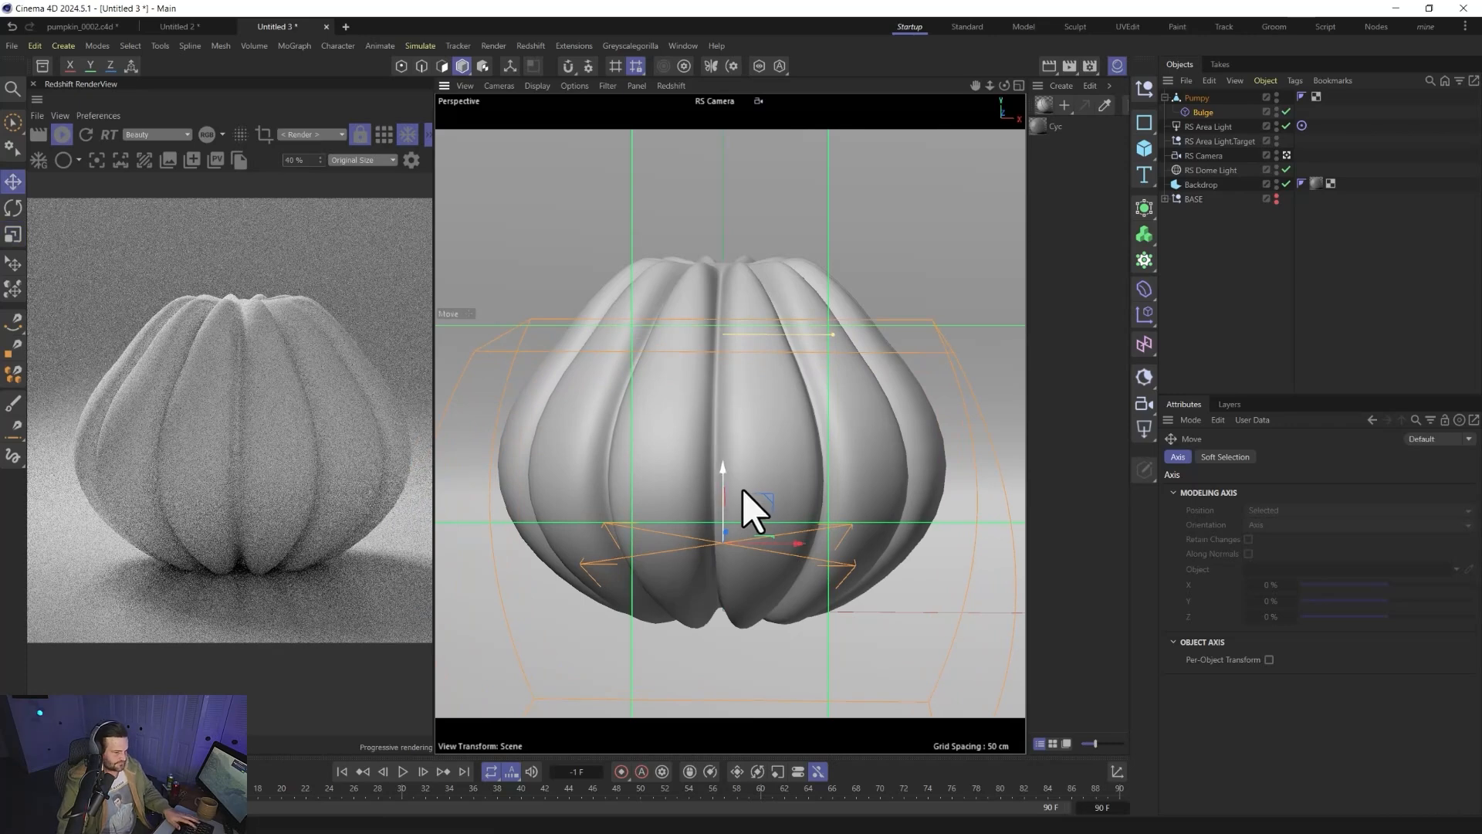
{"action": "key", "text": "t"}
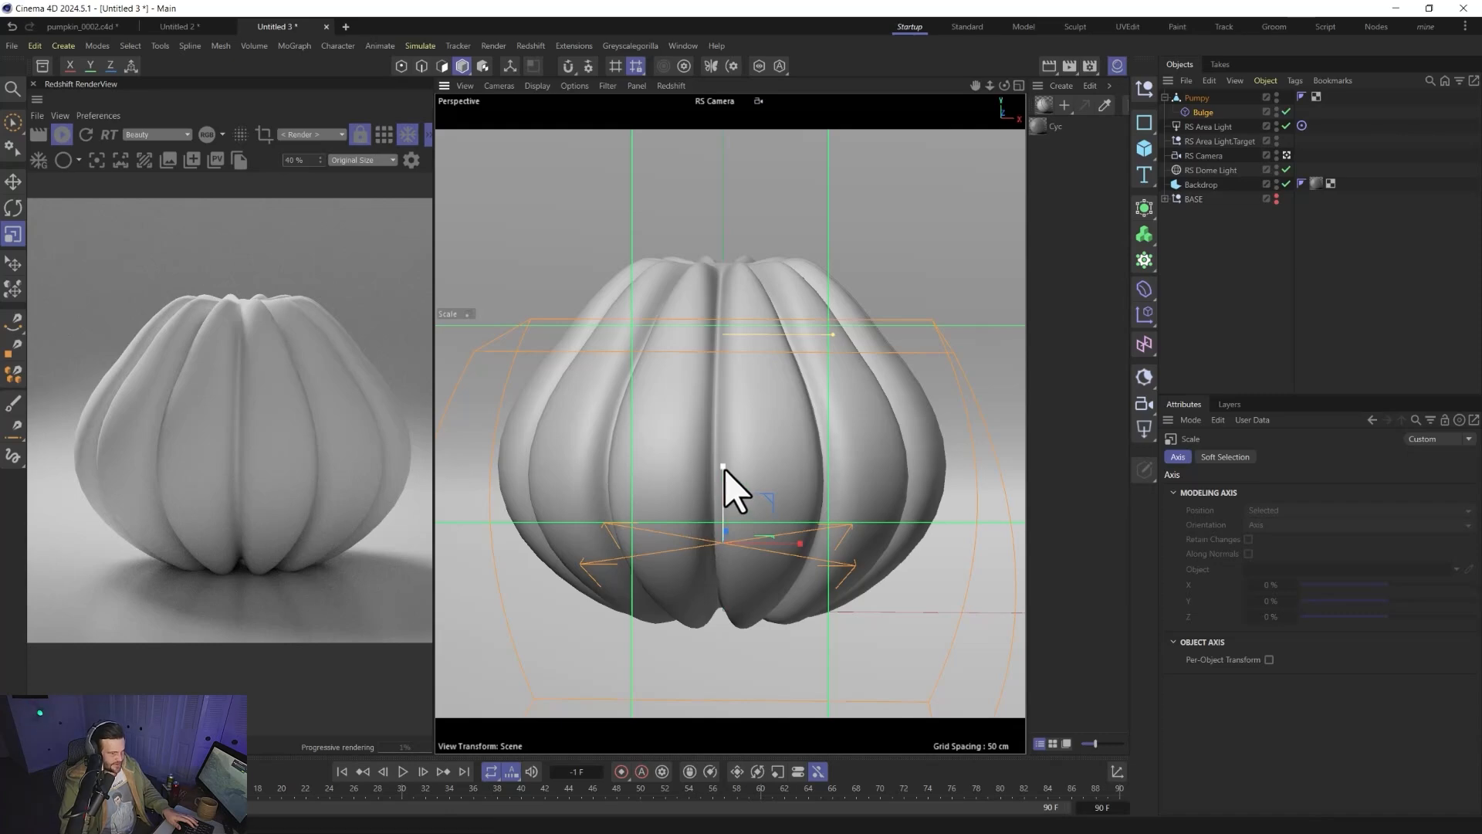
{"action": "left_click_drag", "start_coordinate": [731, 487], "coordinate": [723, 465]}
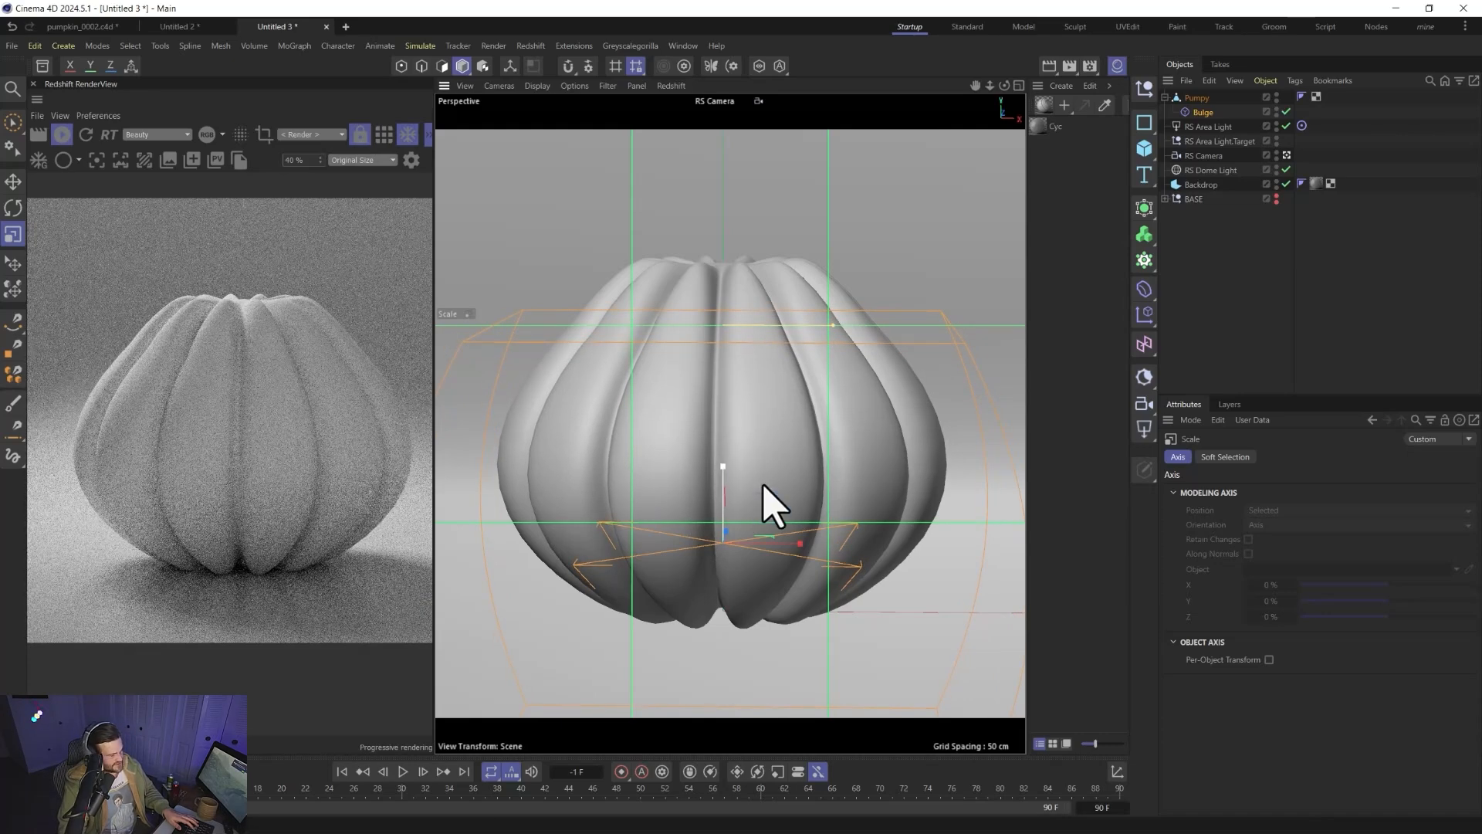
{"action": "left_click_drag", "start_coordinate": [863, 436], "coordinate": [845, 462]}
{"action": "left_click", "coordinate": [1203, 114]}
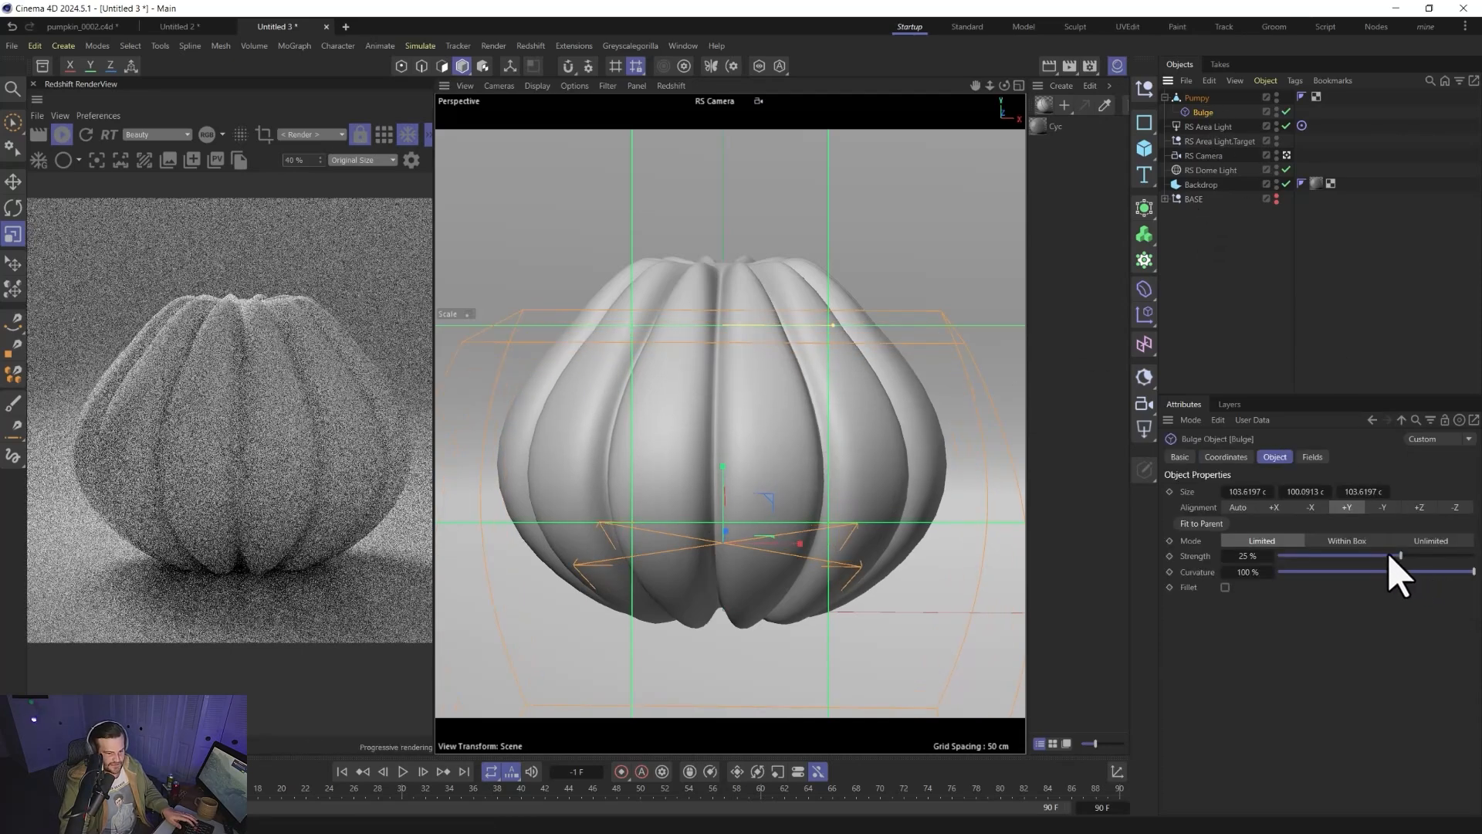
{"action": "left_click_drag", "start_coordinate": [1390, 557], "coordinate": [1387, 556]}
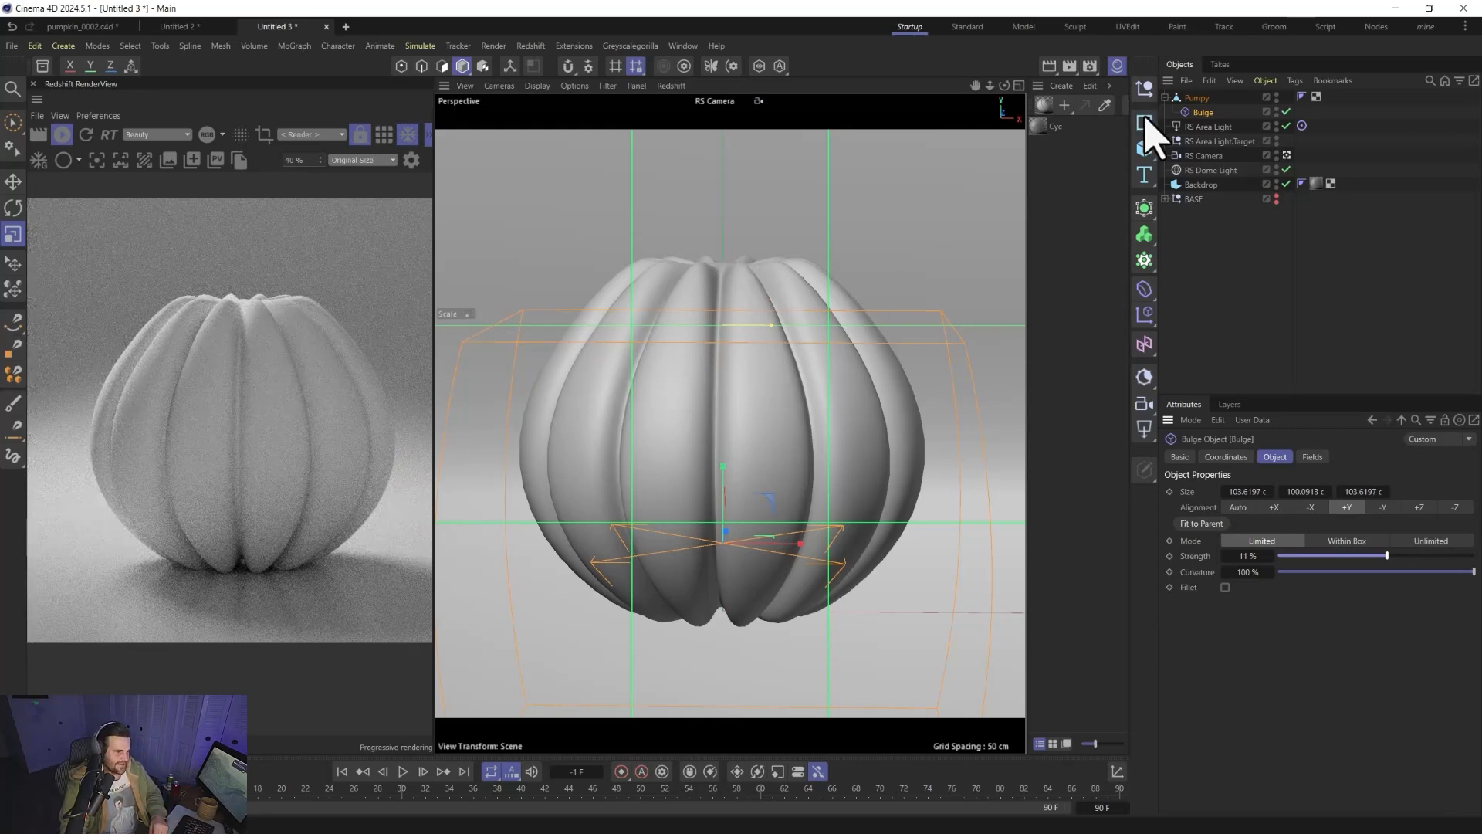
- Disable the Bulge deformer and add an FFD deformer as a child of Pumpy
{"action": "left_click", "coordinate": [1201, 98]}
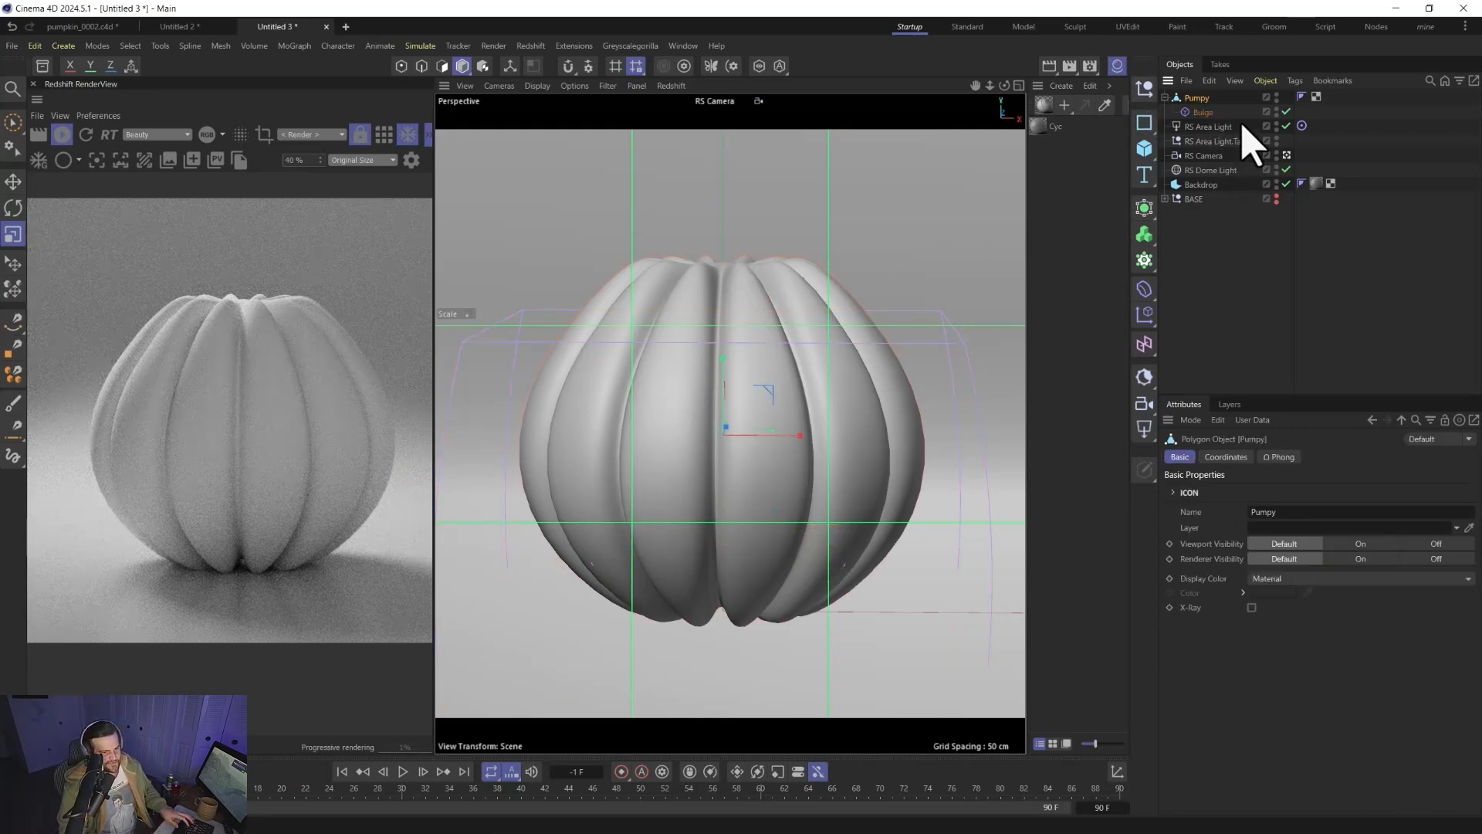
{"action": "left_click", "coordinate": [1287, 113]}
{"action": "left_click", "coordinate": [1145, 289]}
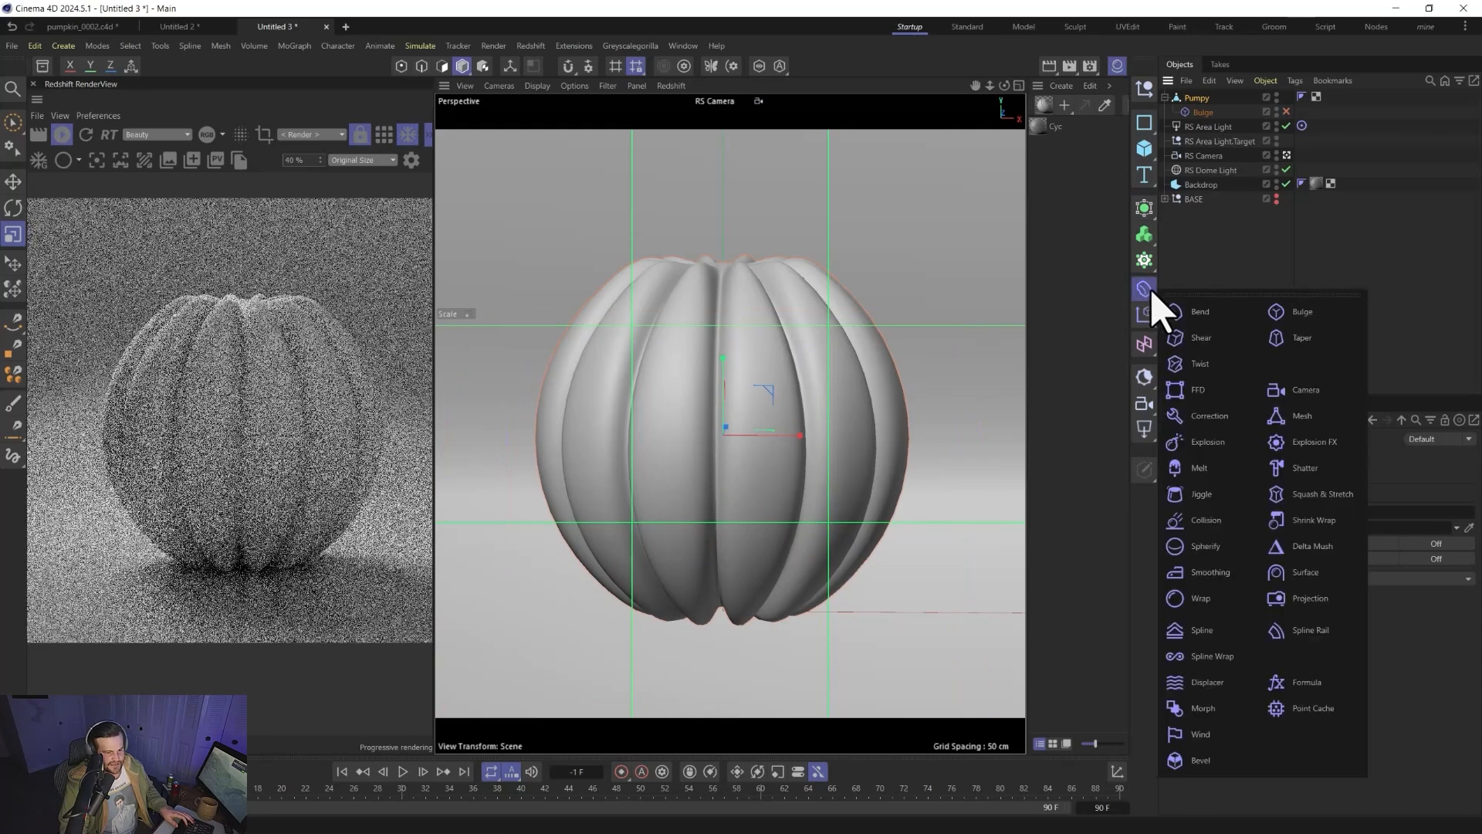
{"action": "left_click", "coordinate": [1197, 390]}
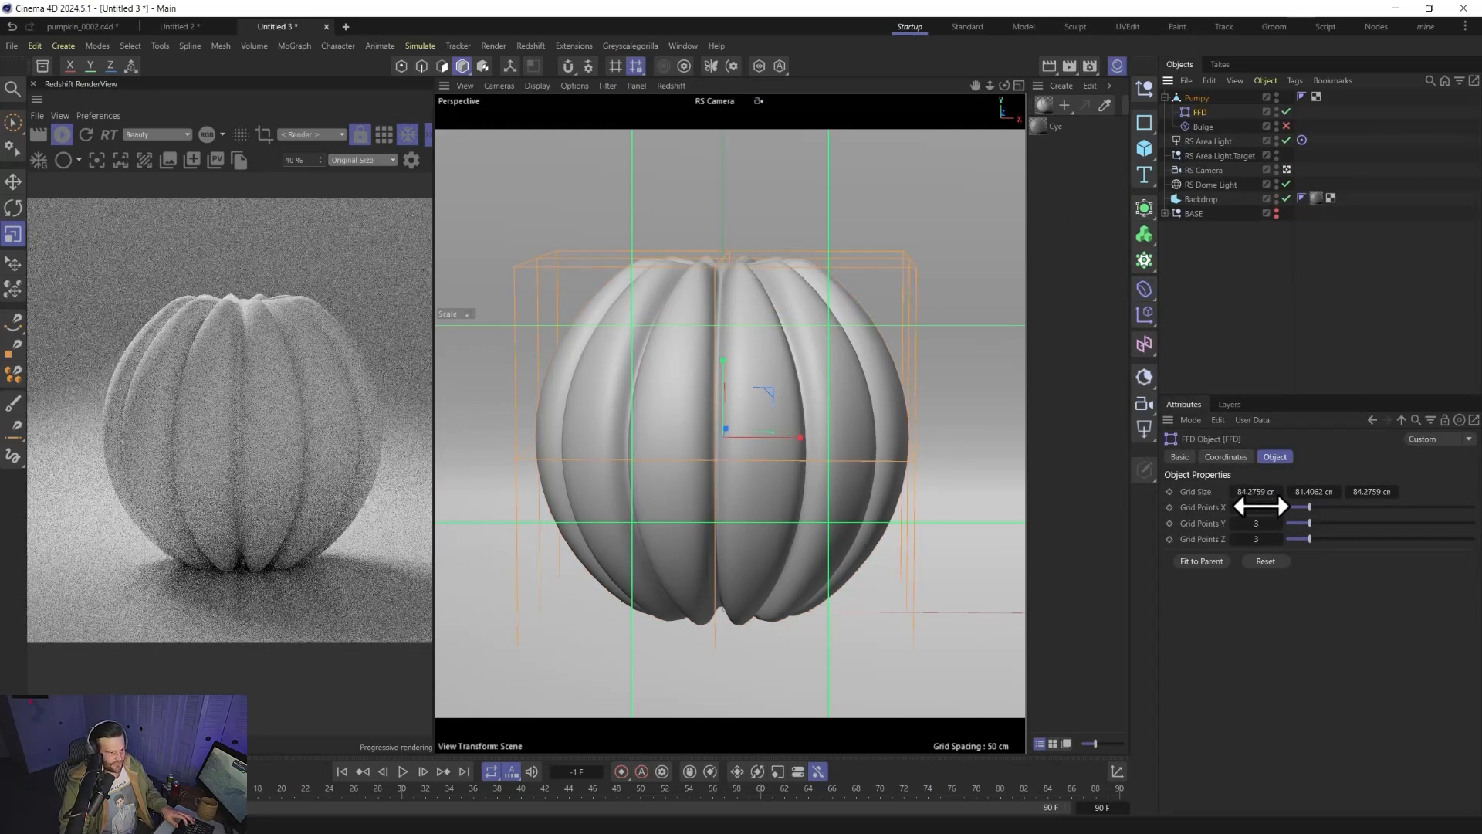
- Switch to point editing, then select the FFD cage's upper-left points and shift them down and slightly inward
{"action": "left_click", "coordinate": [401, 65]}
{"action": "key", "text": "0"}
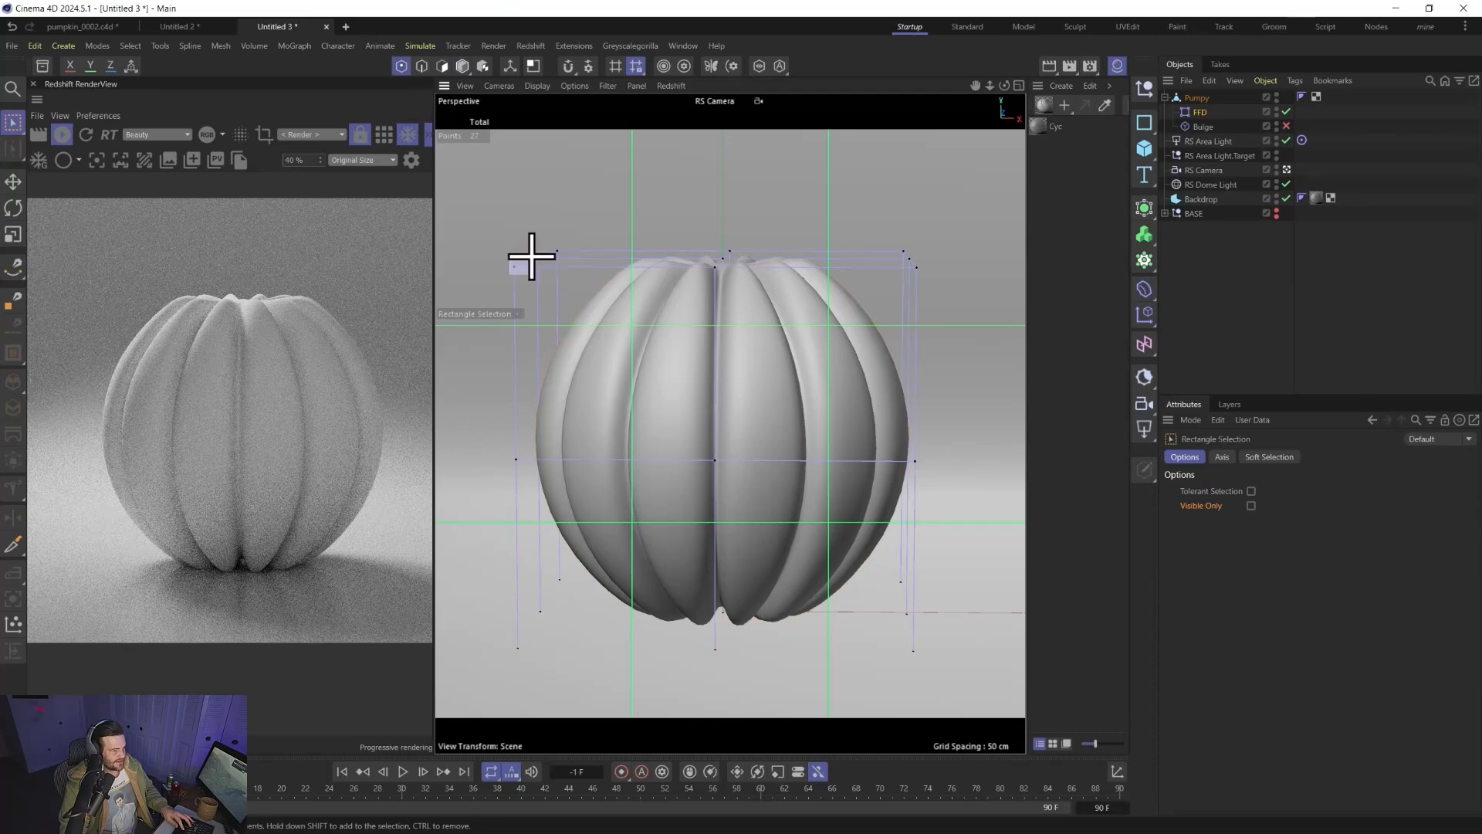
{"action": "left_click_drag", "start_coordinate": [531, 256], "coordinate": [636, 235]}
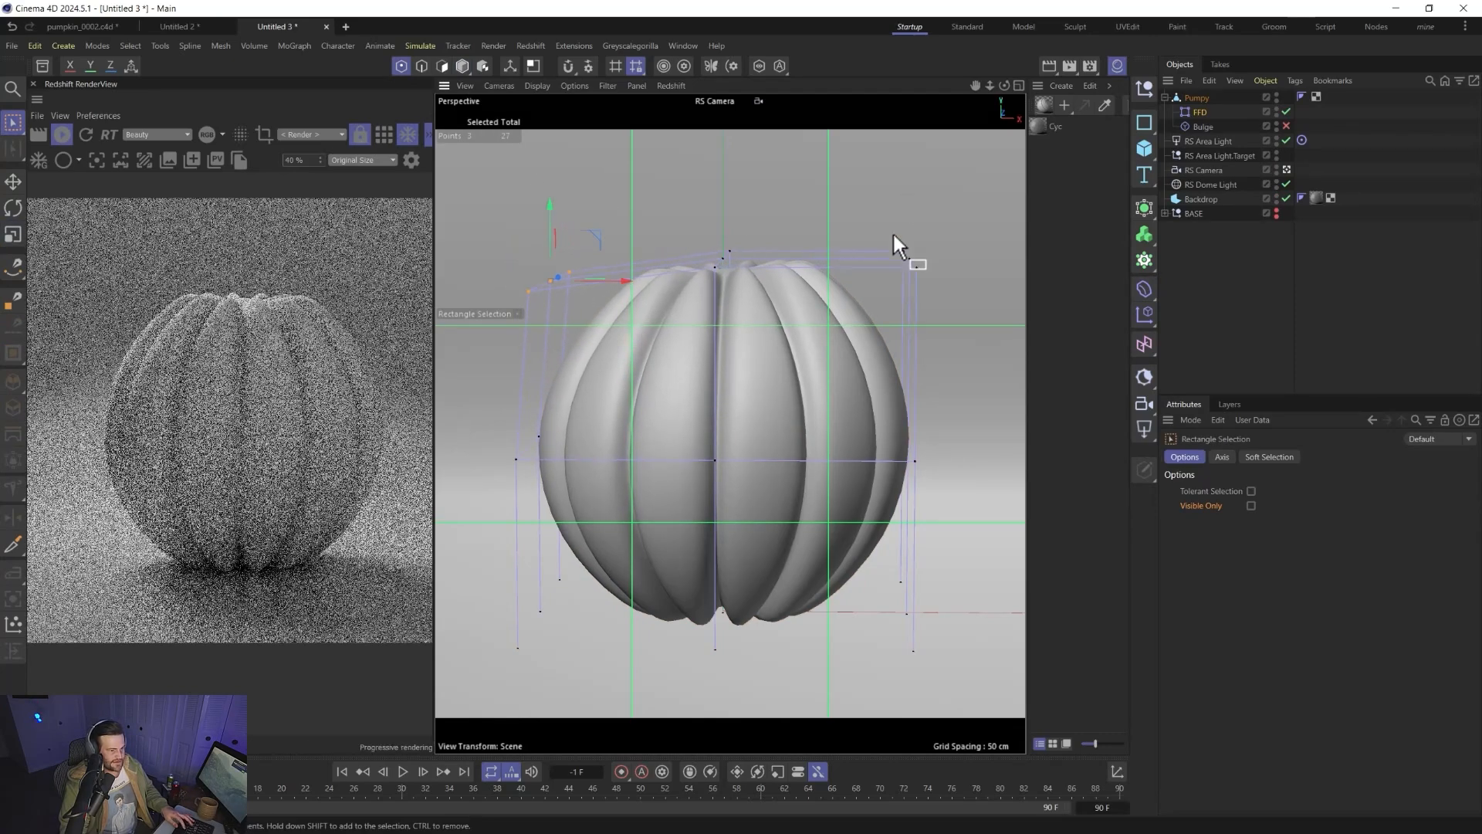
- With Brush Selection, pull control points at the FFD cage's upper-right corner and right middle outward
{"action": "left_click", "coordinate": [12, 121]}
{"action": "left_click", "coordinate": [46, 148]}
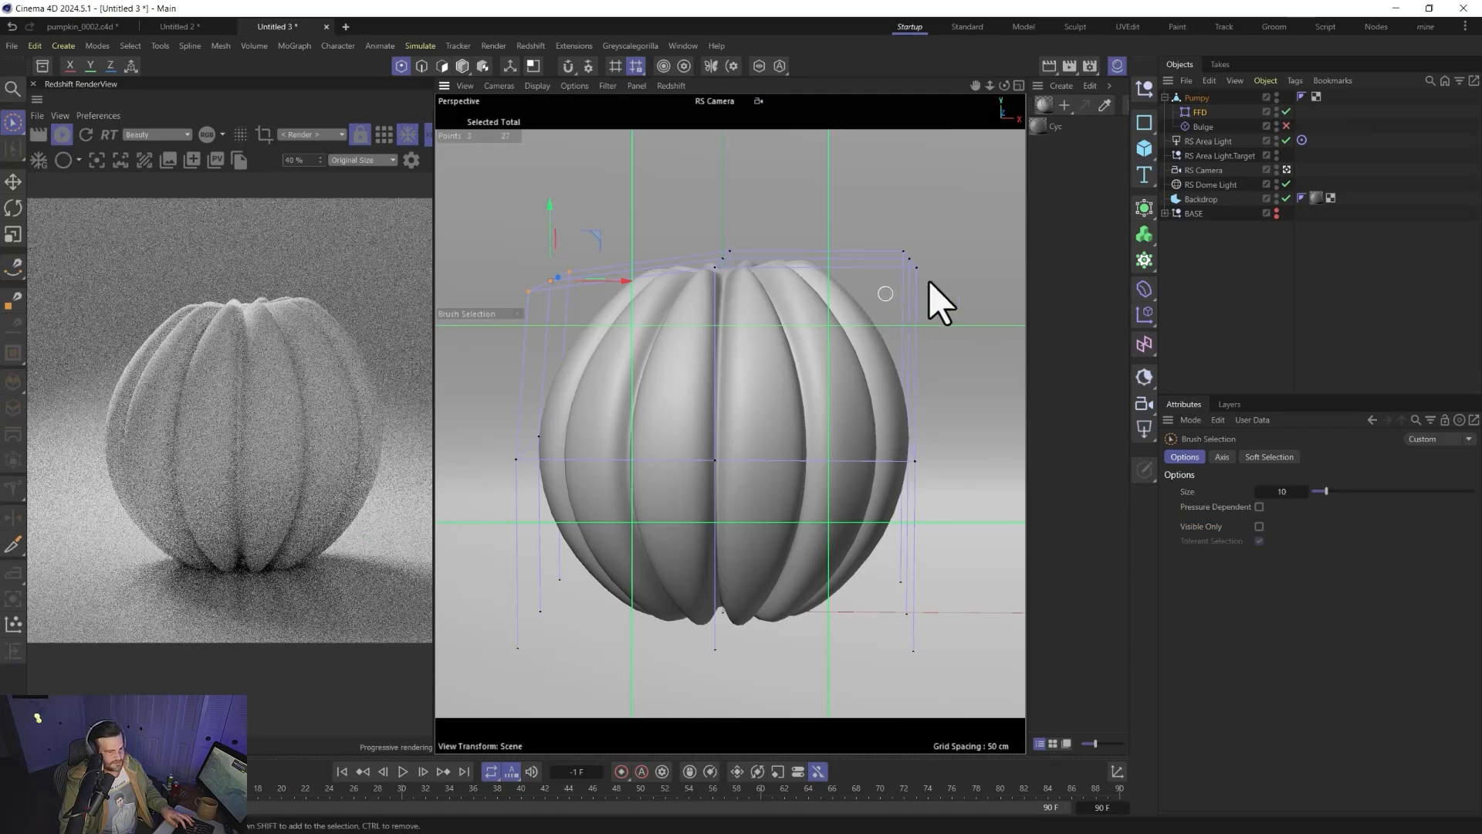
{"action": "left_click", "coordinate": [905, 256]}
{"action": "left_click_drag", "start_coordinate": [960, 222], "coordinate": [1025, 265]}
{"action": "left_click", "coordinate": [908, 291]}
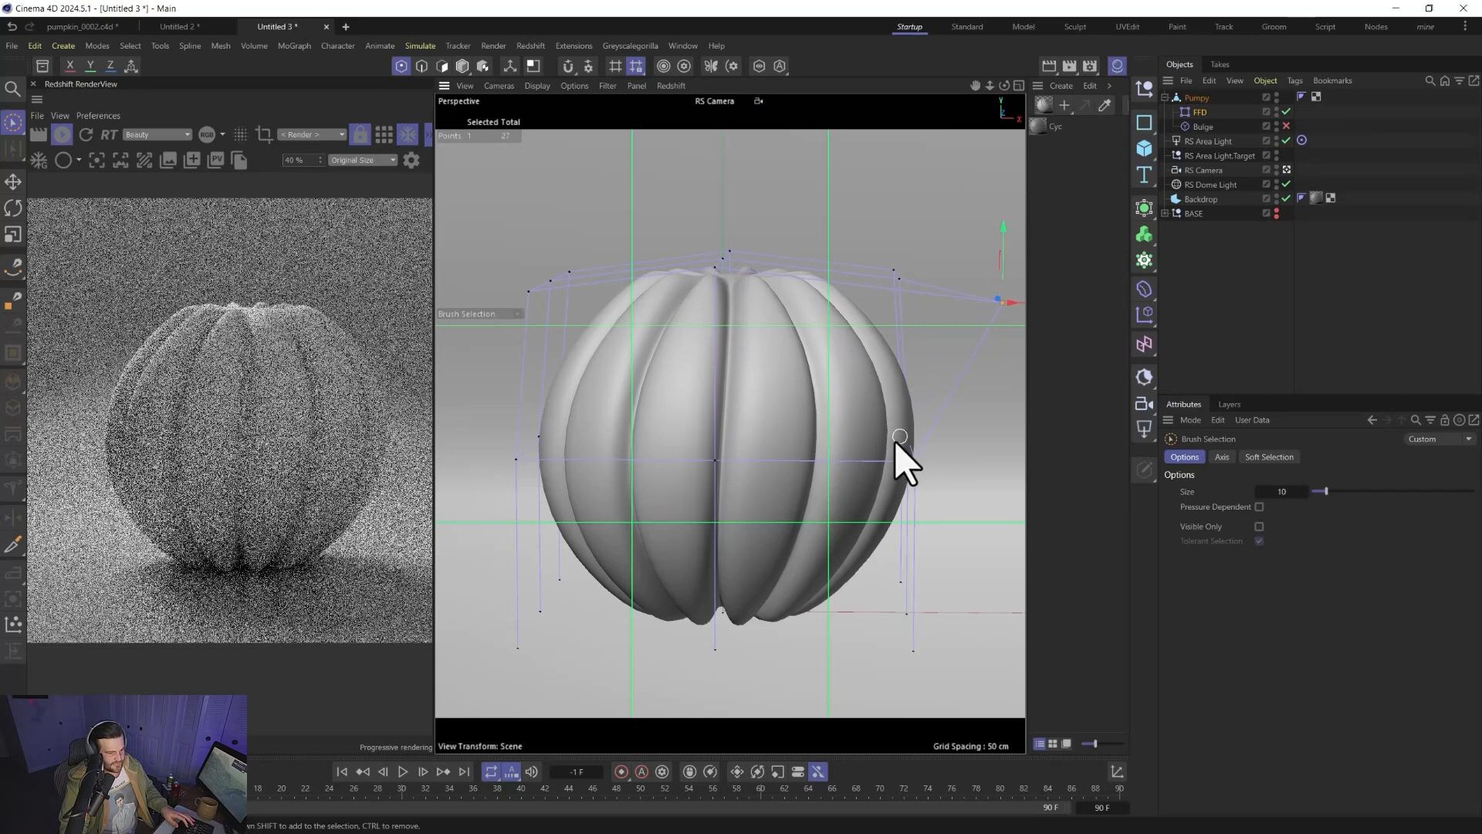
{"action": "left_click_drag", "start_coordinate": [894, 440], "coordinate": [991, 437]}
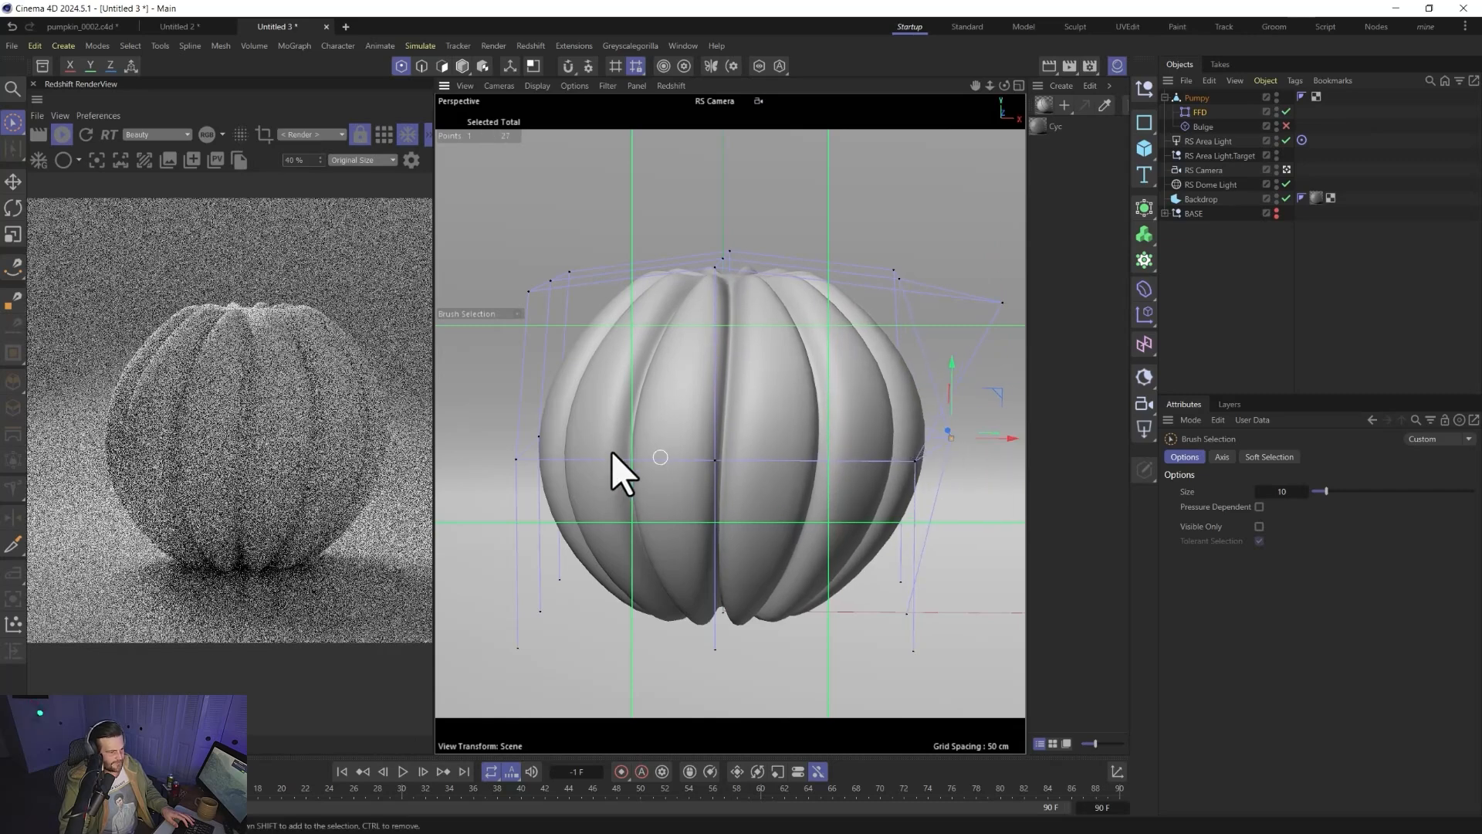
- Move the FFD cage's left-middle front point inward and its centre front point down
{"action": "left_click", "coordinate": [533, 463]}
{"action": "mouse_move", "coordinate": [569, 456]}
{"action": "left_mouse_down"}
{"action": "mouse_move", "coordinate": [614, 439]}
{"action": "mouse_move", "coordinate": [564, 442]}
{"action": "mouse_move", "coordinate": [578, 441]}
{"action": "left_mouse_up"}
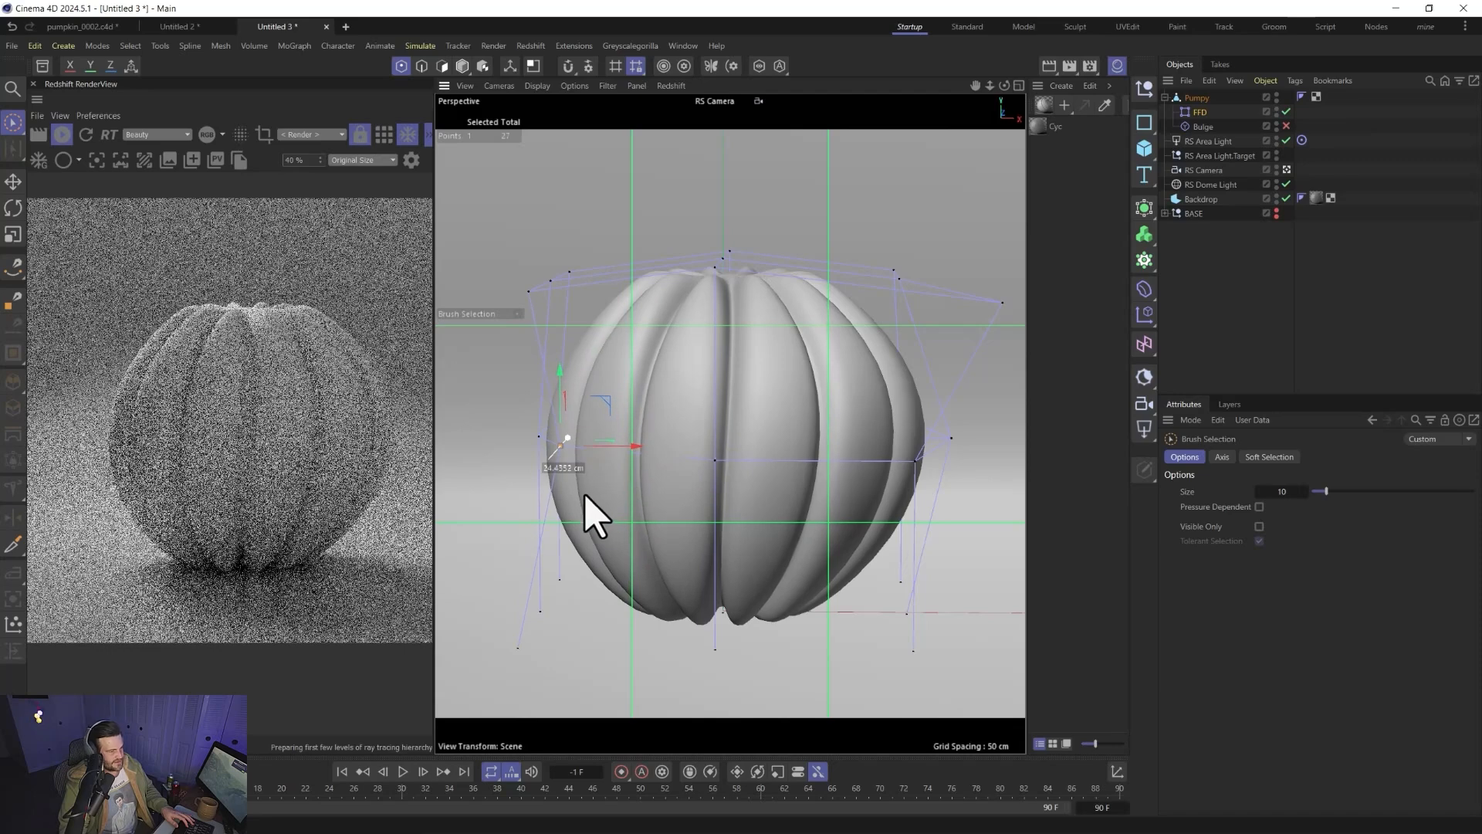
{"action": "left_click", "coordinate": [716, 648]}
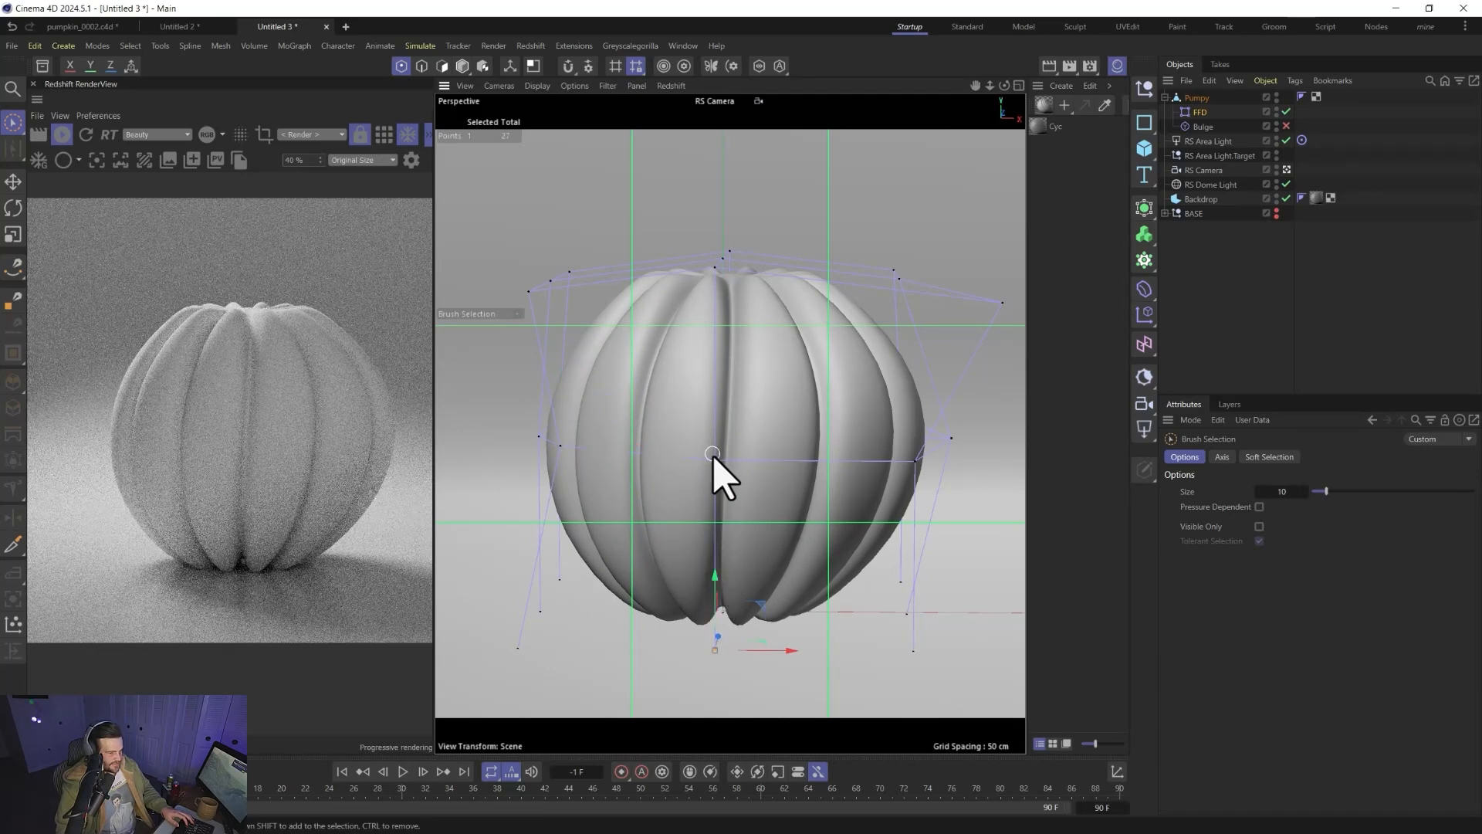
{"action": "left_click", "coordinate": [715, 457]}
{"action": "left_click_drag", "start_coordinate": [718, 424], "coordinate": [700, 473]}
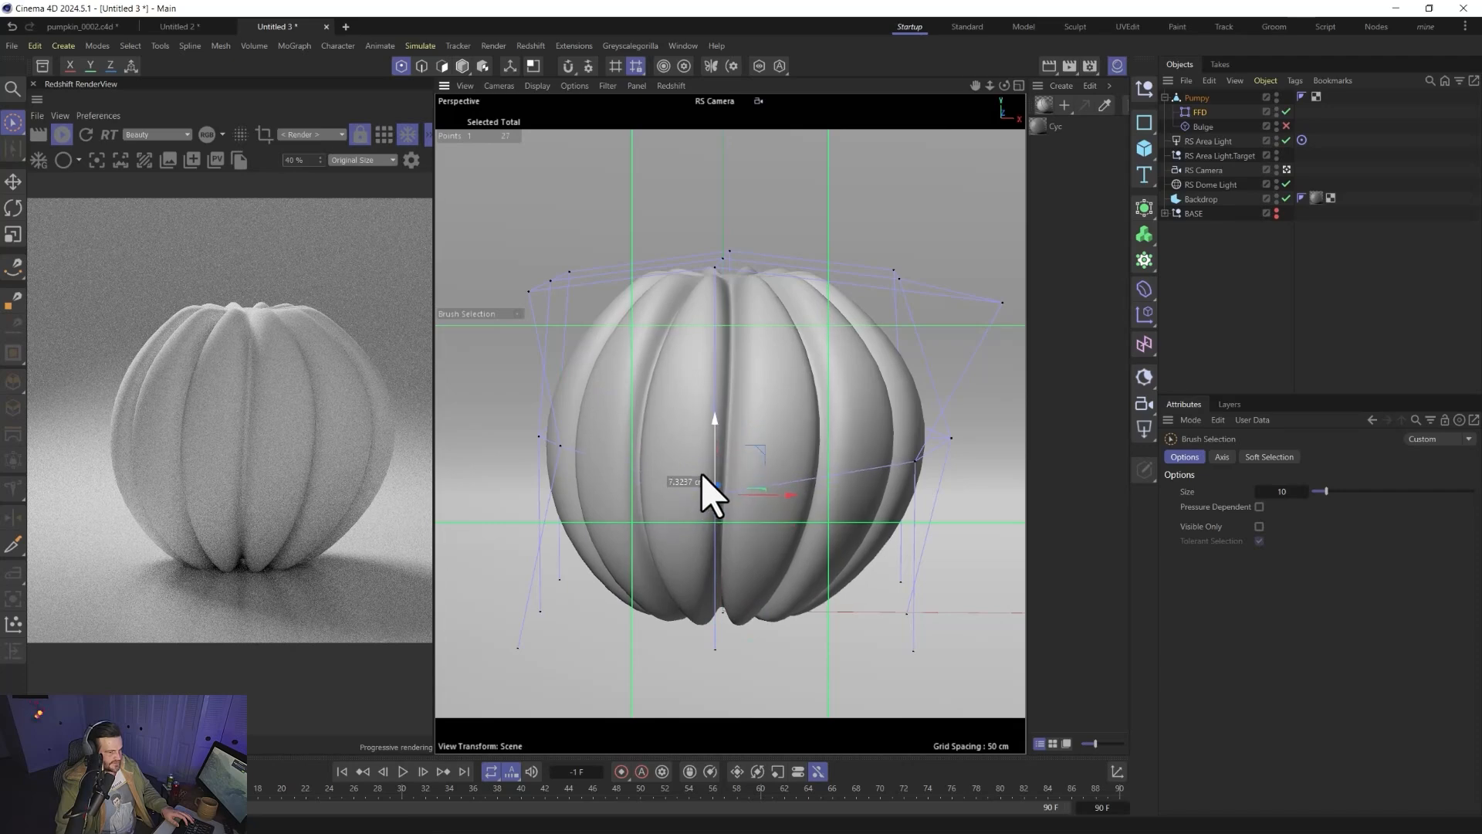
- Pull the FFD cage's lower-left and lower-right points outward and nudge its bottom front point
{"action": "left_click", "coordinate": [546, 608]}
{"action": "left_click", "coordinate": [542, 610]}
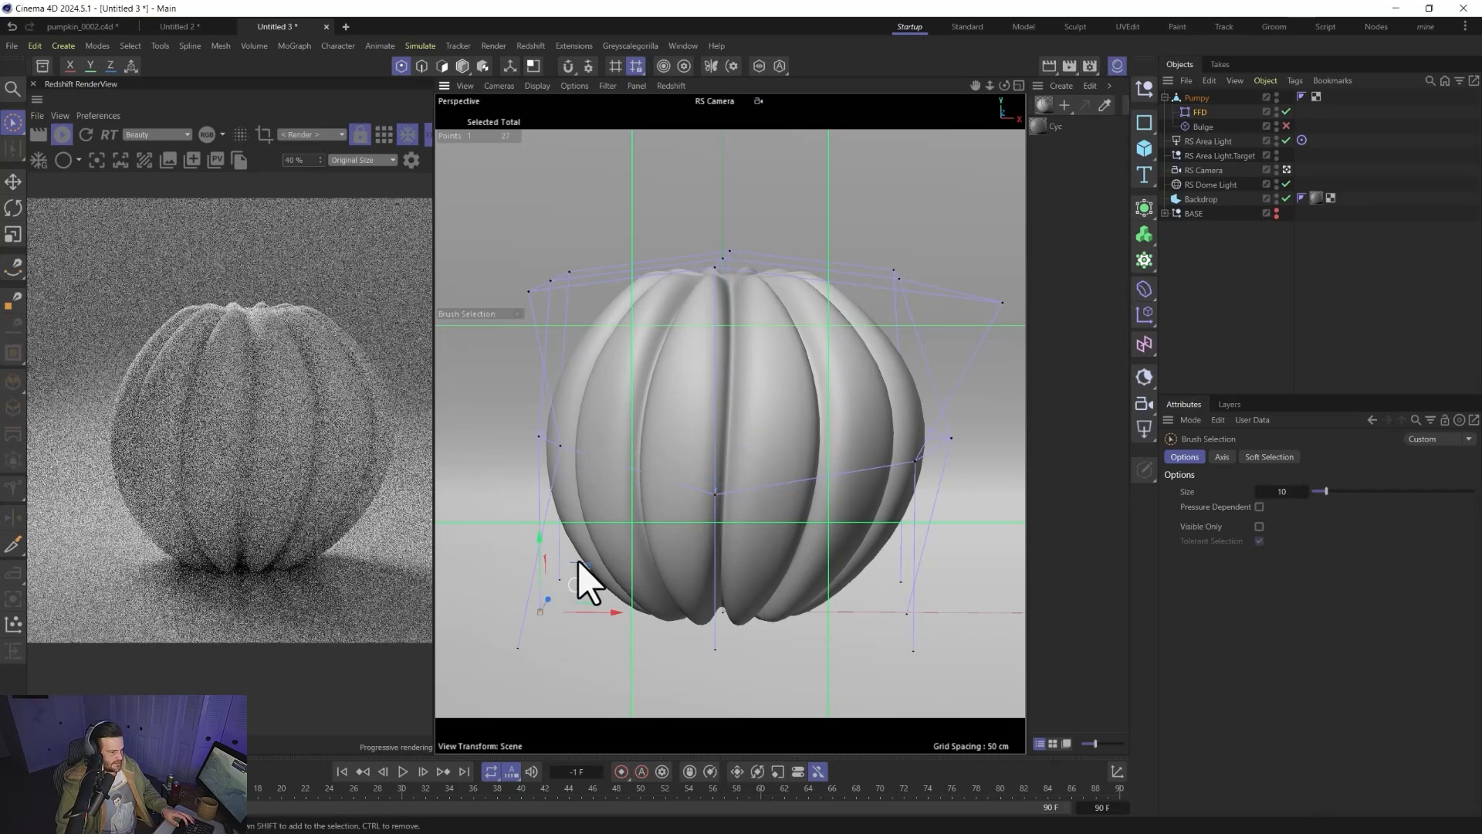
{"action": "left_click_drag", "start_coordinate": [591, 571], "coordinate": [516, 563]}
{"action": "left_click", "coordinate": [908, 611]}
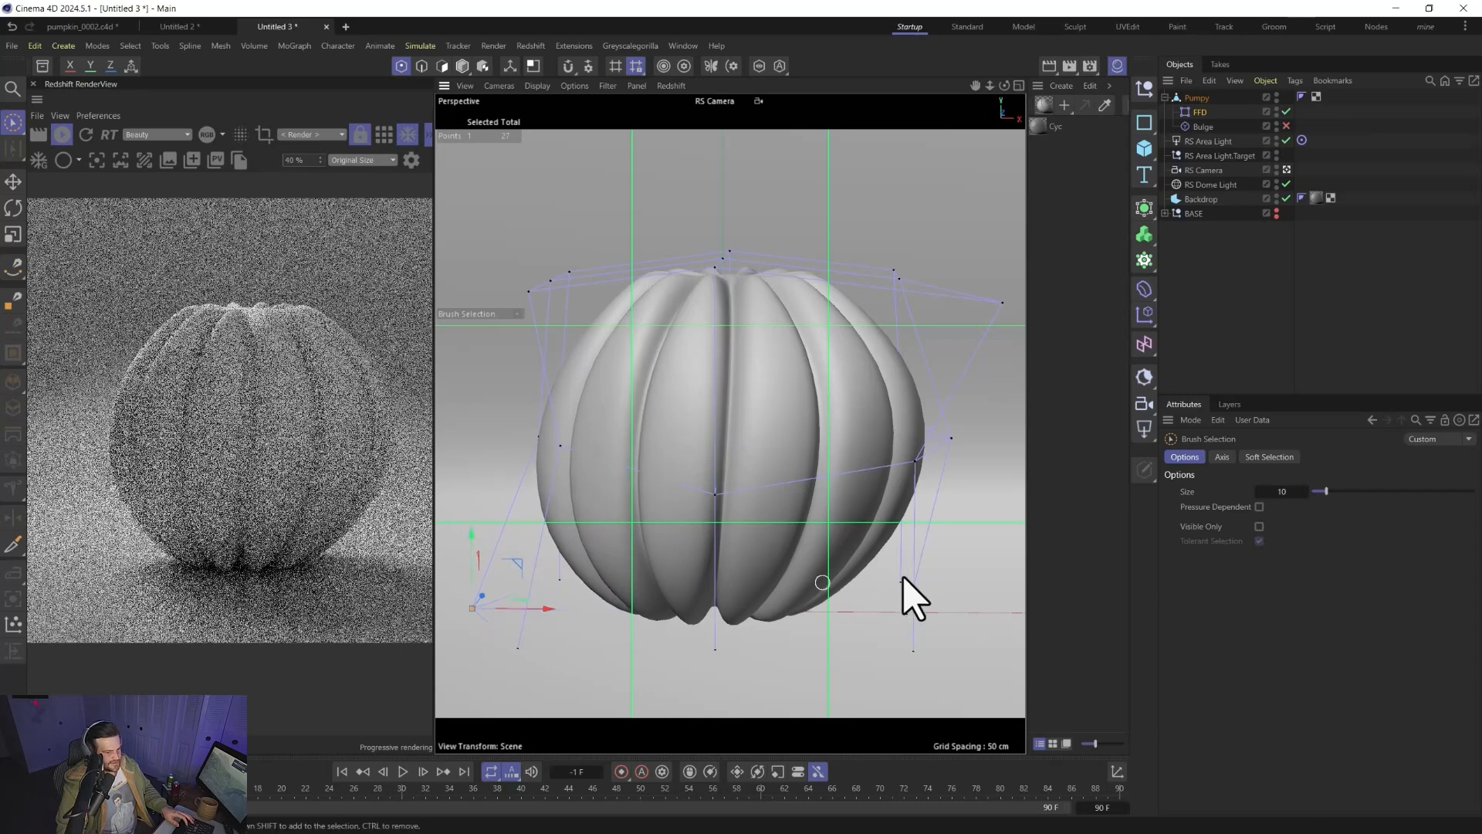
{"action": "left_click_drag", "start_coordinate": [959, 616], "coordinate": [987, 617]}
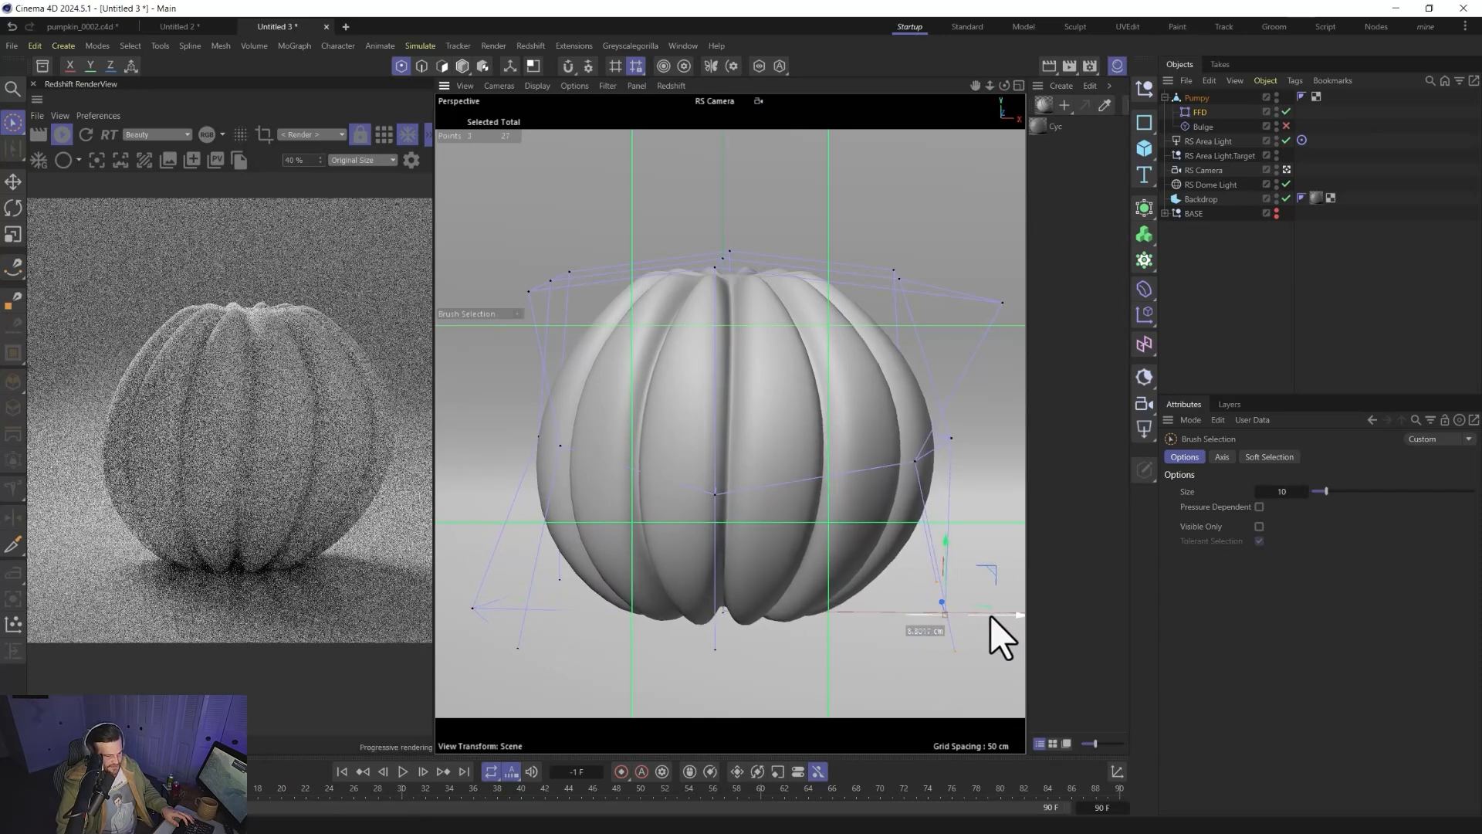
{"action": "left_click", "coordinate": [718, 642]}
{"action": "mouse_move", "coordinate": [718, 637]}
{"action": "left_mouse_down"}
{"action": "mouse_move", "coordinate": [711, 661]}
{"action": "mouse_move", "coordinate": [720, 626]}
{"action": "left_mouse_up"}
{"action": "left_click_drag", "start_coordinate": [721, 500], "coordinate": [945, 474], "text": "alt"}
{"action": "left_click_drag", "start_coordinate": [620, 535], "coordinate": [716, 489], "text": "alt"}
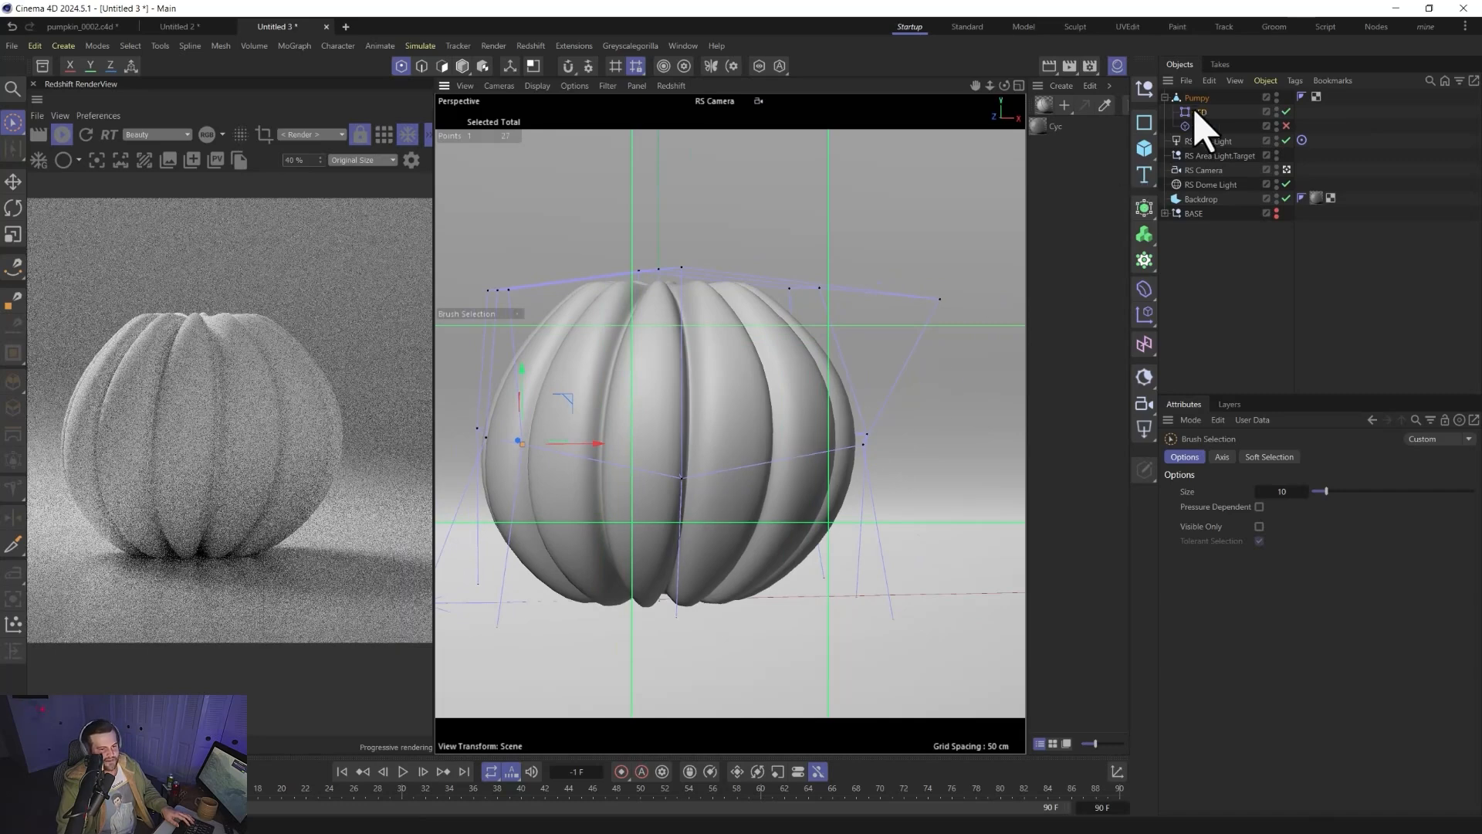
- Delete the FFD deformer, briefly enable the Bulge deformer and disable it again
{"action": "key", "text": "Delete"}
{"action": "left_click", "coordinate": [1286, 112]}
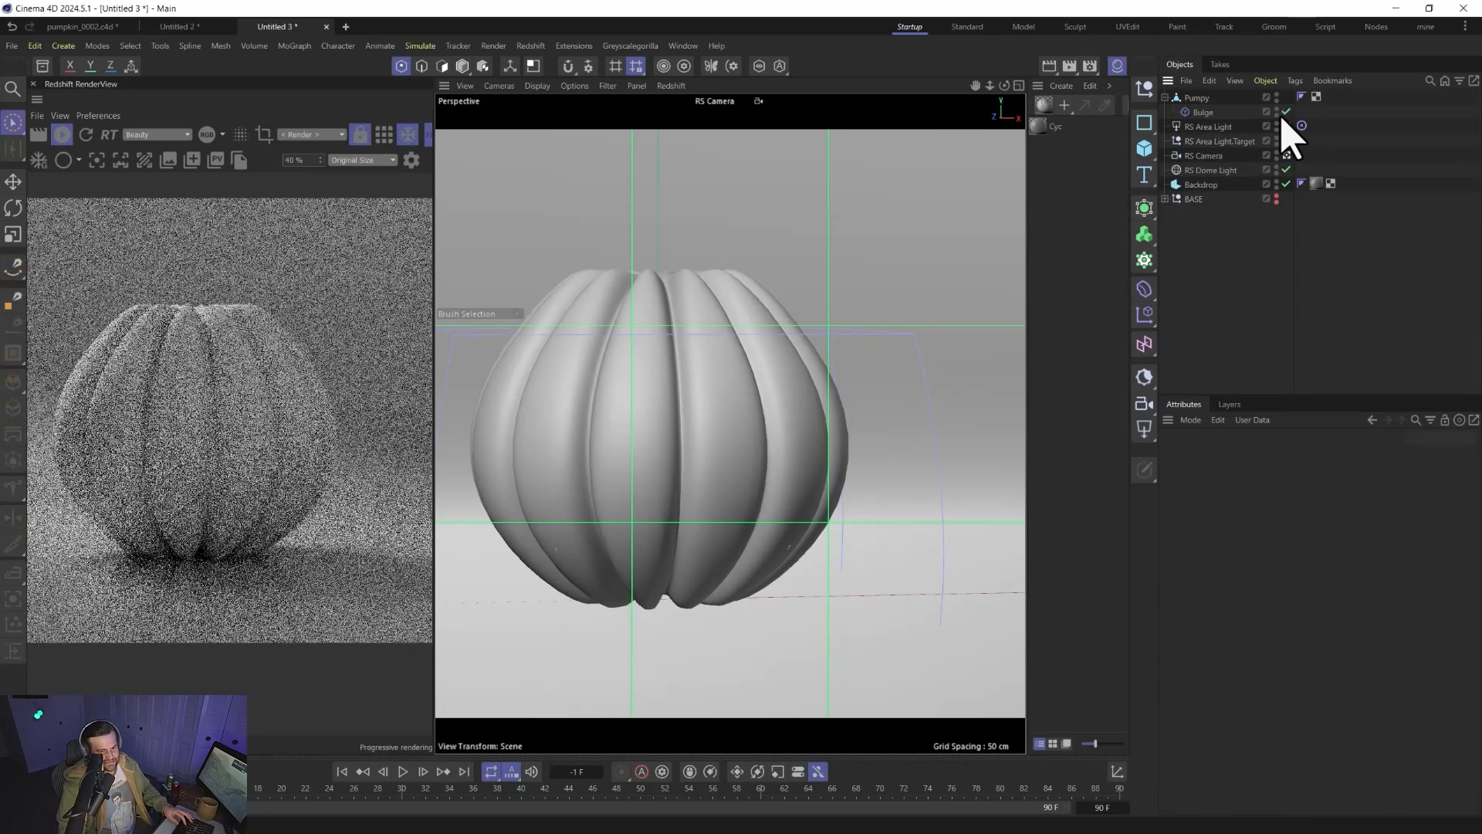
{"action": "left_click", "coordinate": [1286, 112]}
- Return Pumpy to Model mode and add a Twist deformer as its child with Angle set to 147°
{"action": "left_click", "coordinate": [1195, 98]}
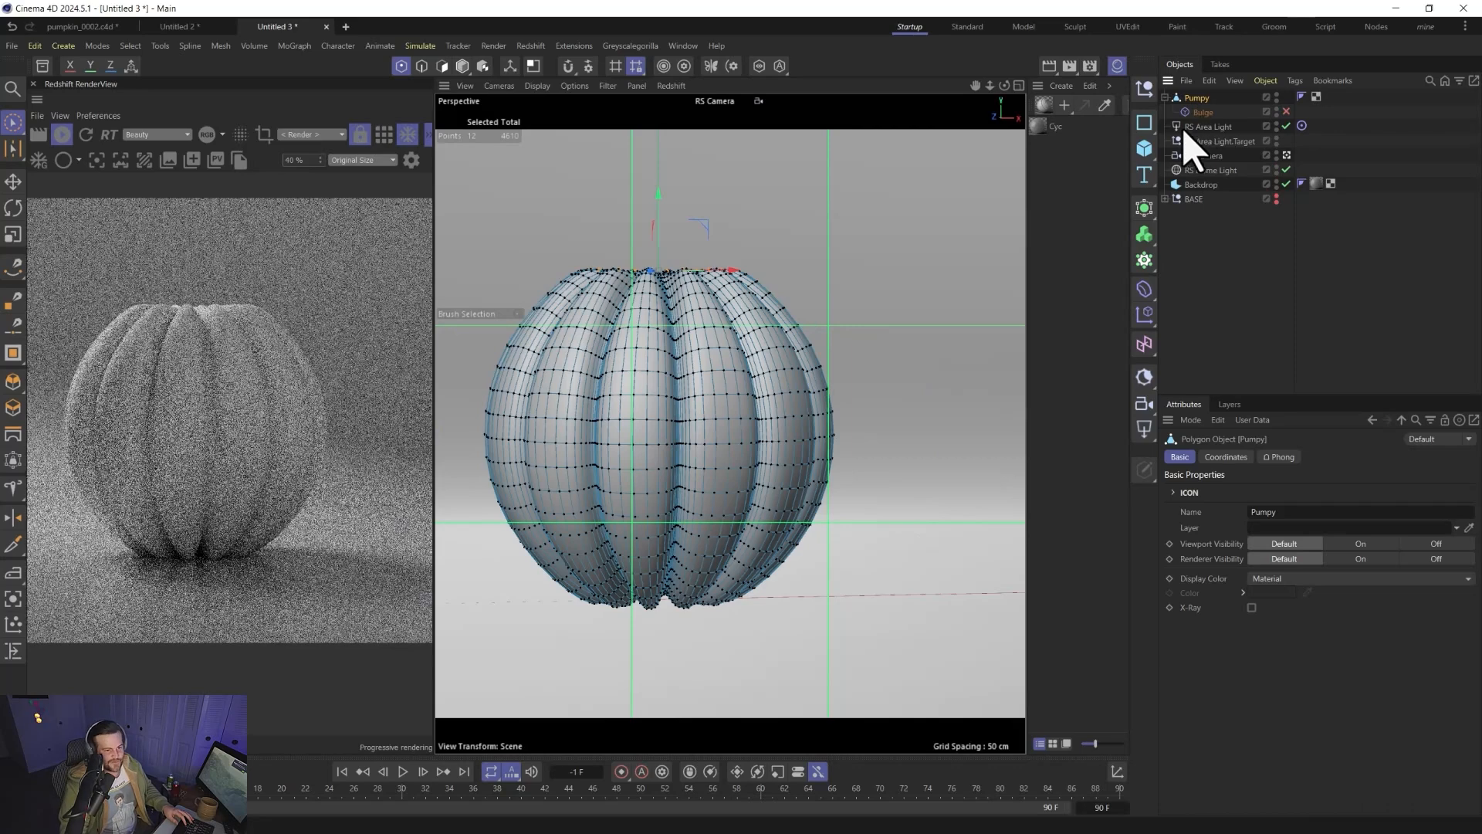
{"action": "left_click", "coordinate": [463, 66]}
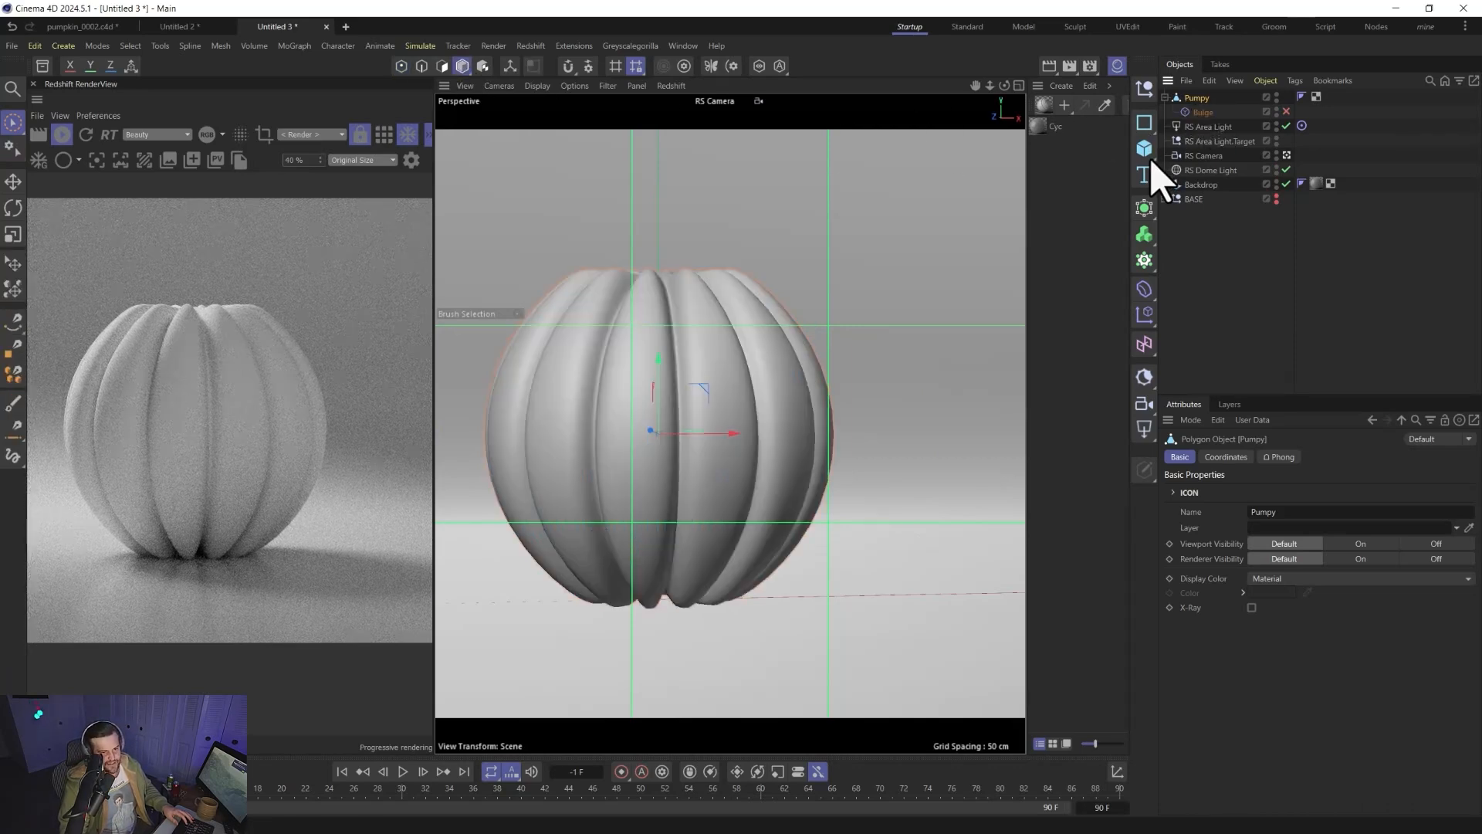
{"action": "left_click_drag", "start_coordinate": [1145, 291], "coordinate": [1191, 386]}
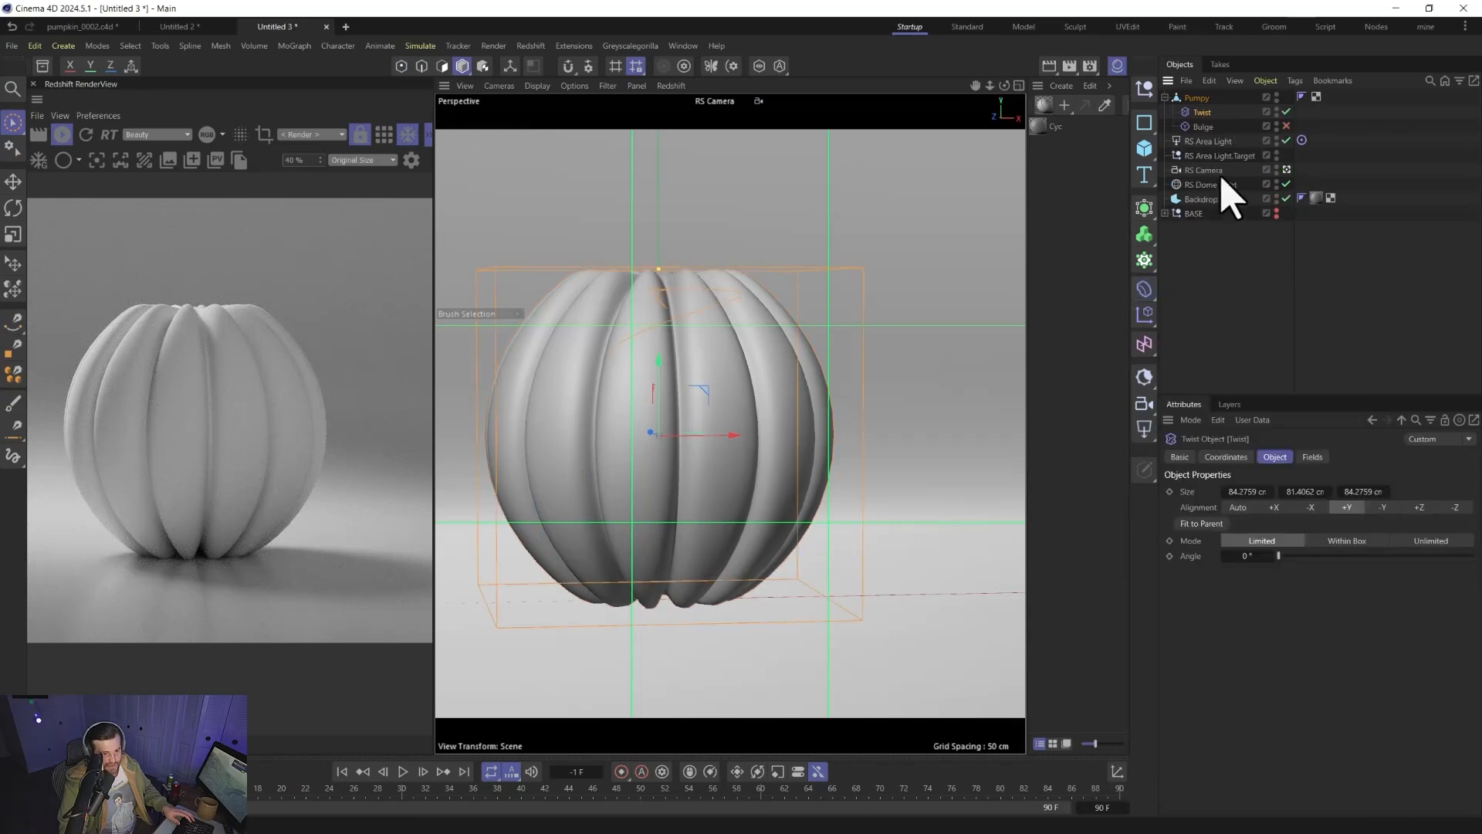
{"action": "left_click_drag", "start_coordinate": [1279, 556], "coordinate": [1359, 558]}
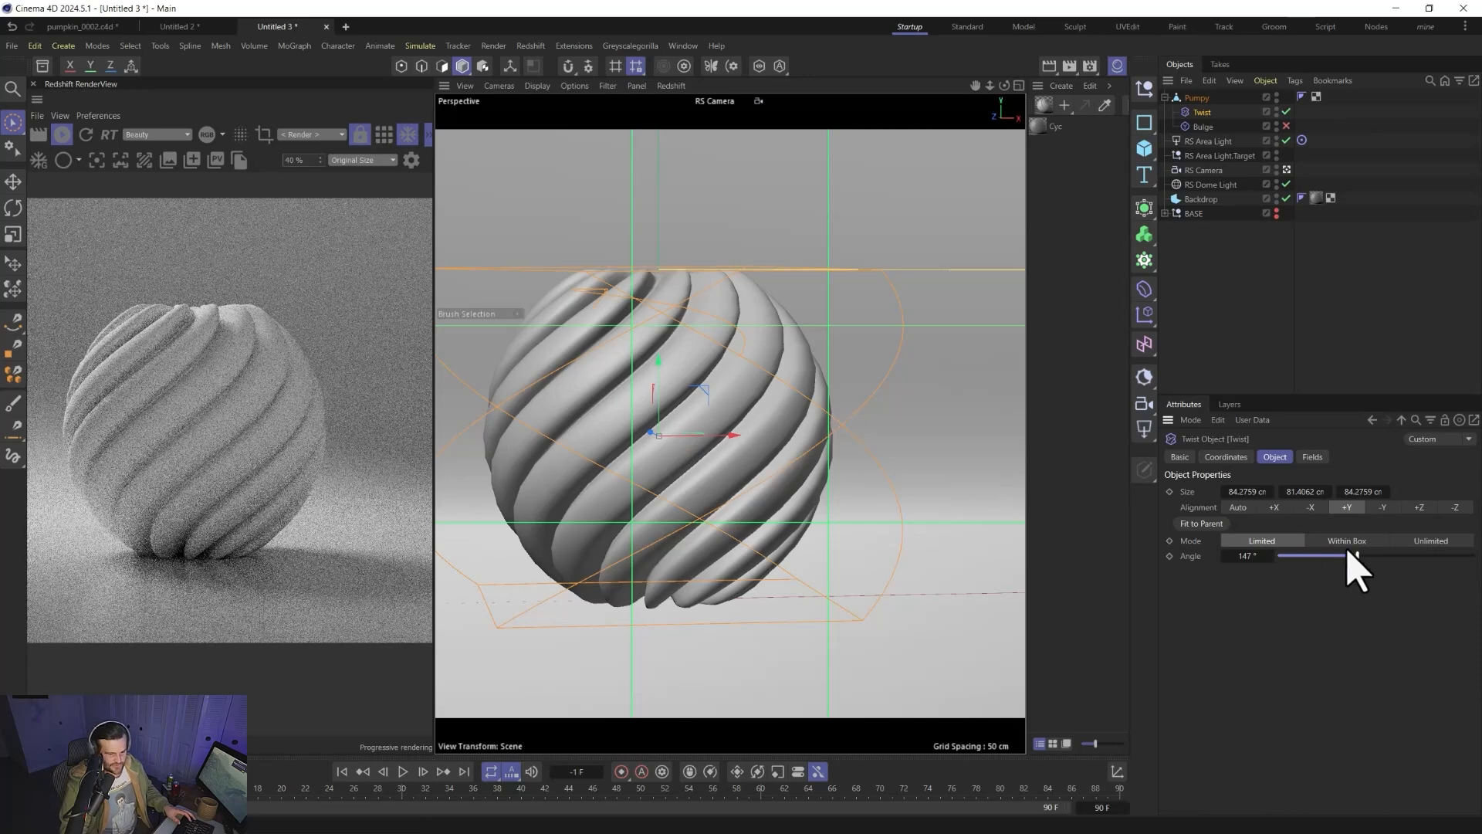
- Show the asset library and bake the twisted Pumpy into a separate mesh with Current State to Object
{"action": "left_click", "coordinate": [42, 66]}
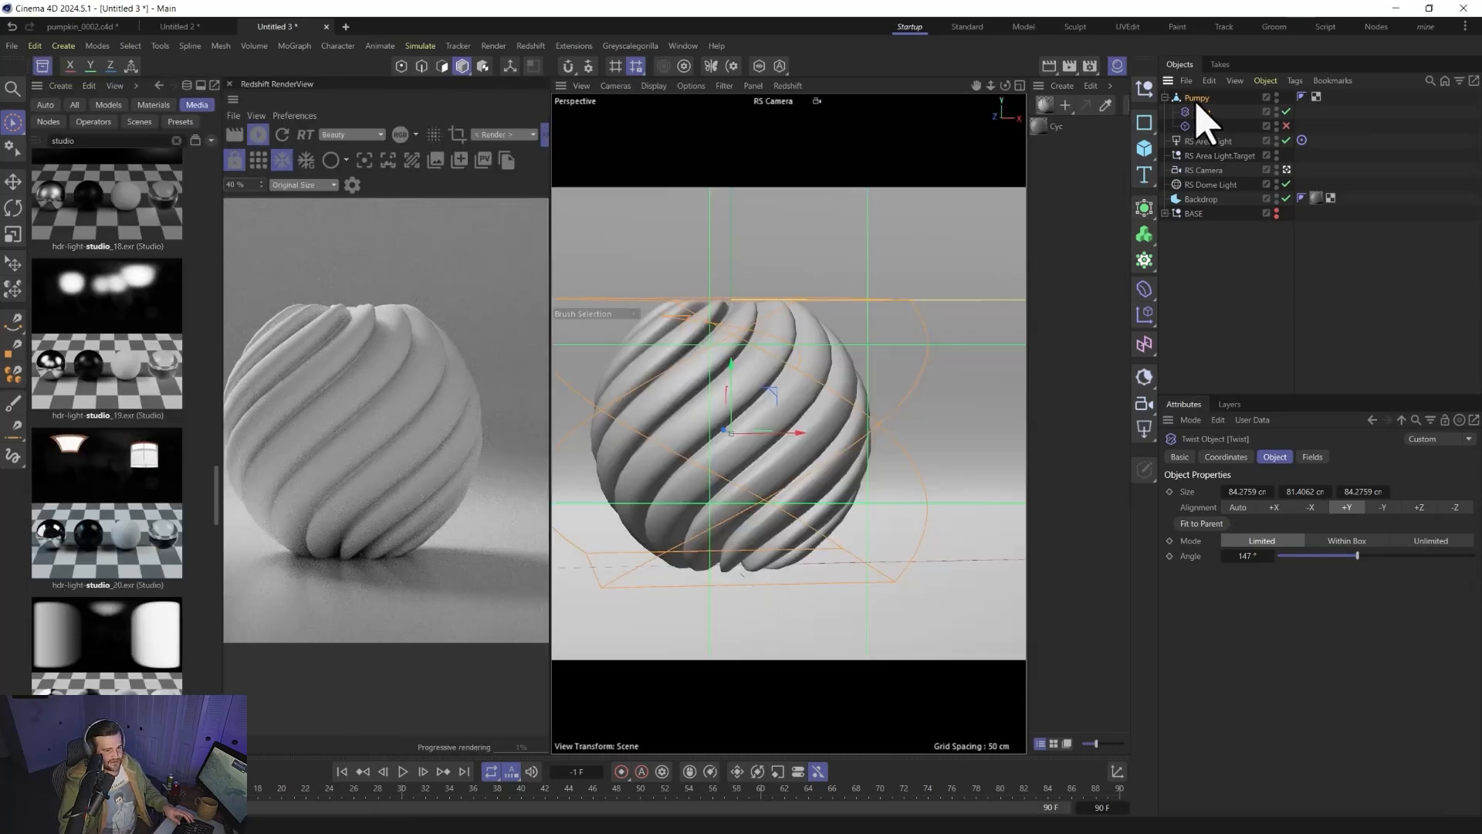
{"action": "left_click", "coordinate": [1196, 98]}
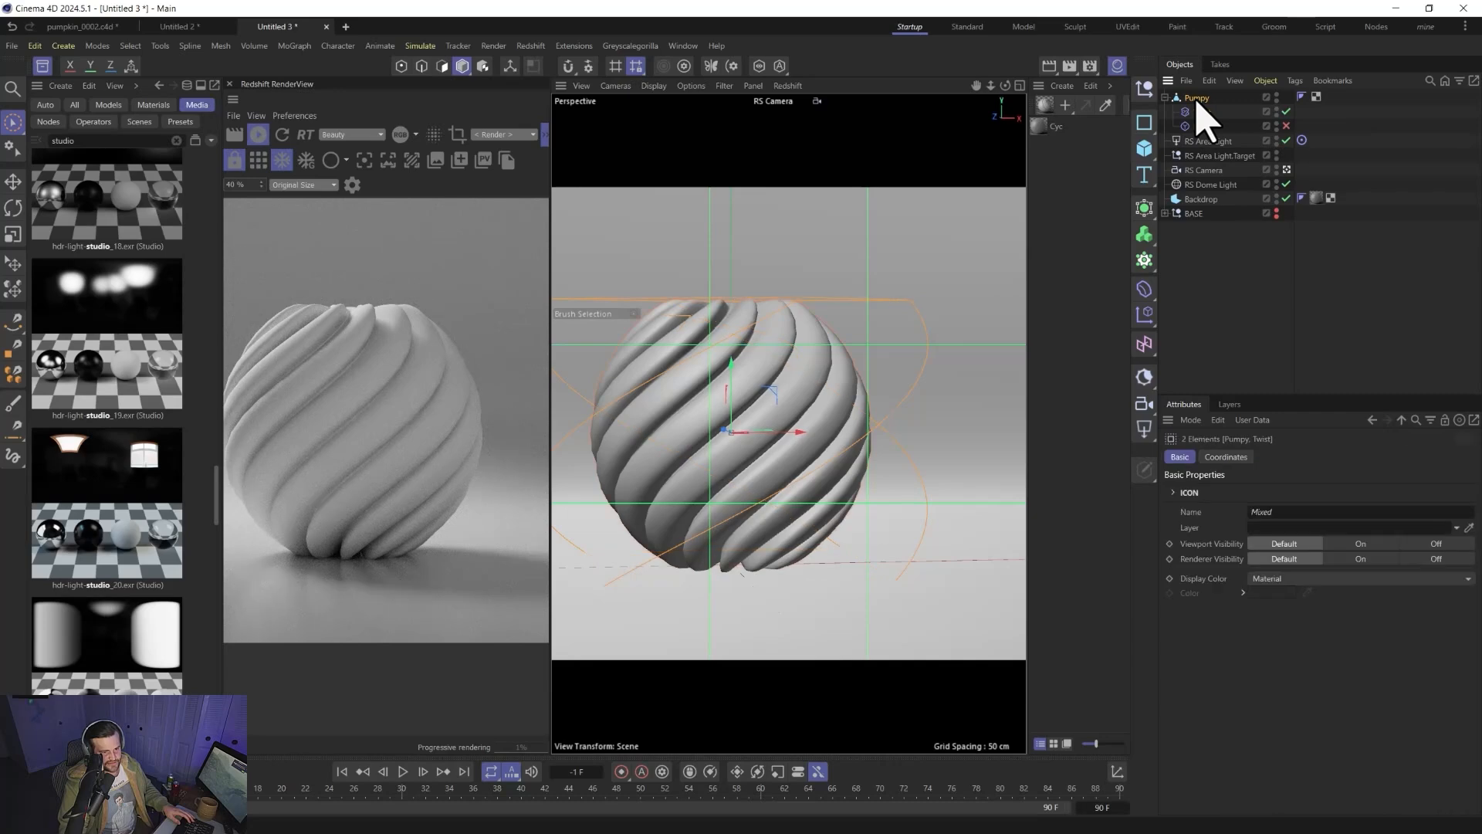
{"action": "right_click", "coordinate": [1197, 99]}
{"action": "left_click", "coordinate": [1243, 523]}
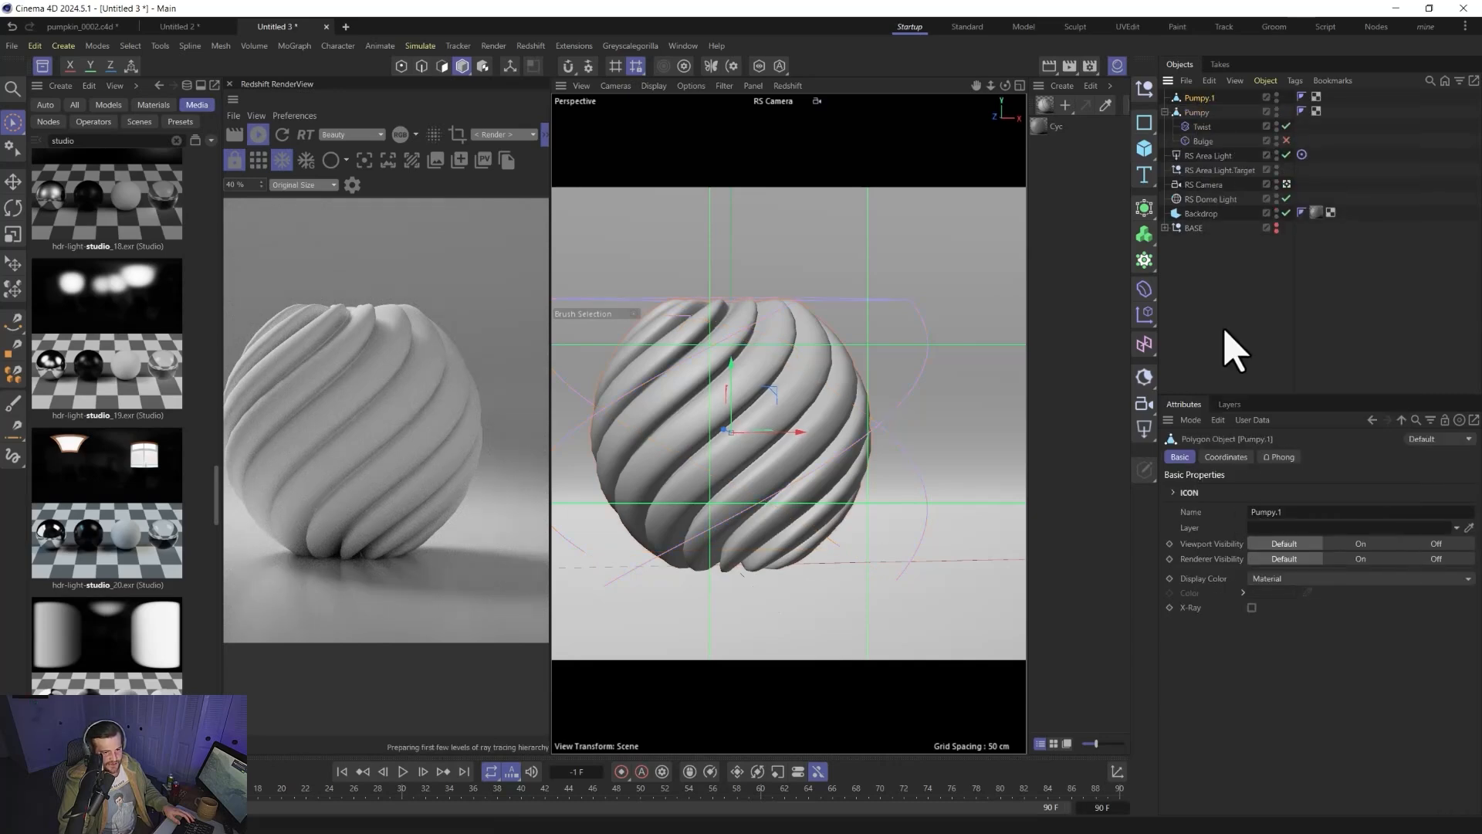
- Rename the baked pumpkin mesh as Twist and deselect it
{"action": "double_click", "coordinate": [1201, 98]}
{"action": "key", "text": "BackSpace"}
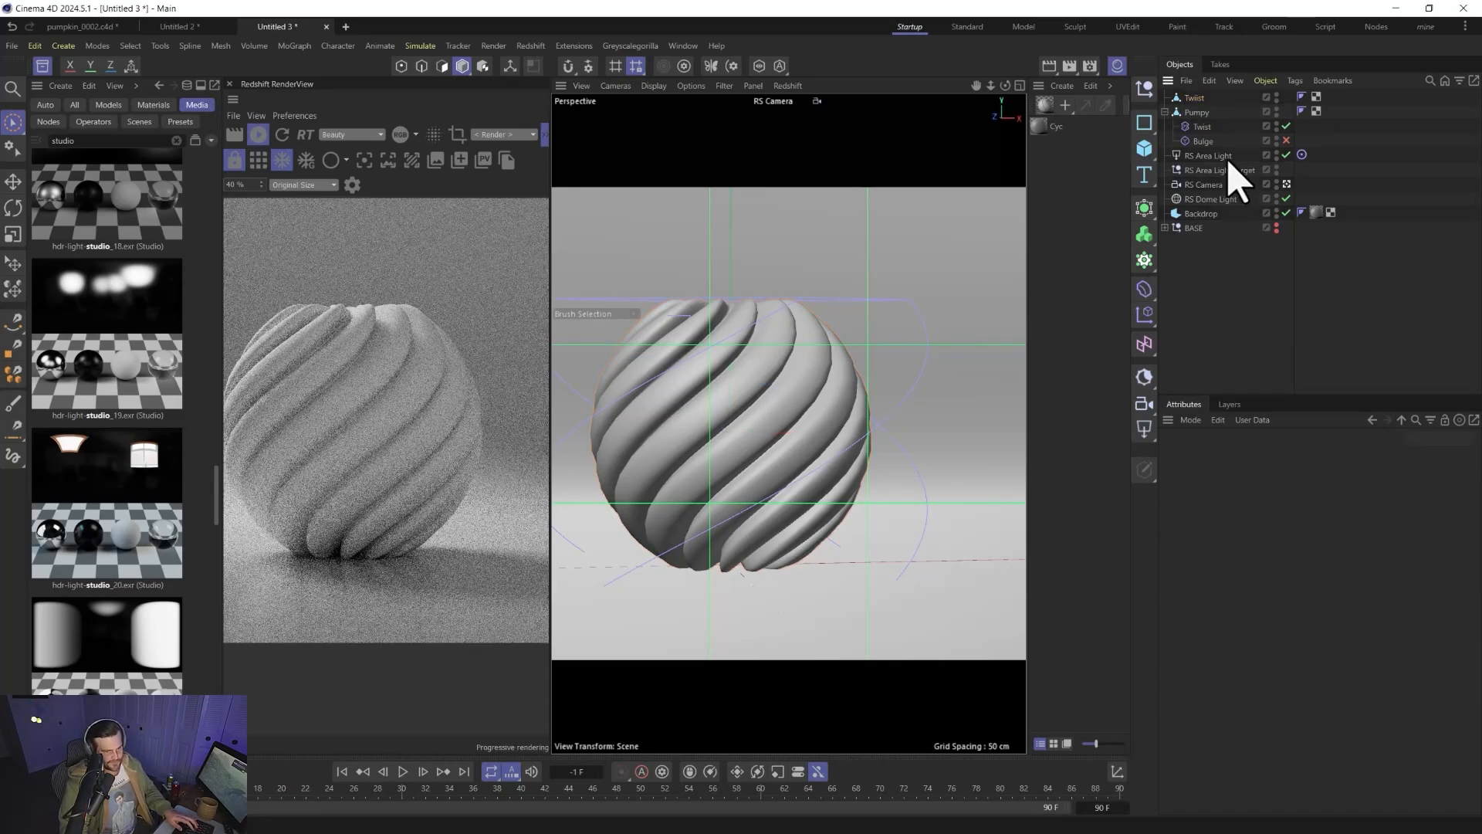
{"action": "double_click", "coordinate": [1199, 98]}
{"action": "left_click", "coordinate": [1228, 316]}
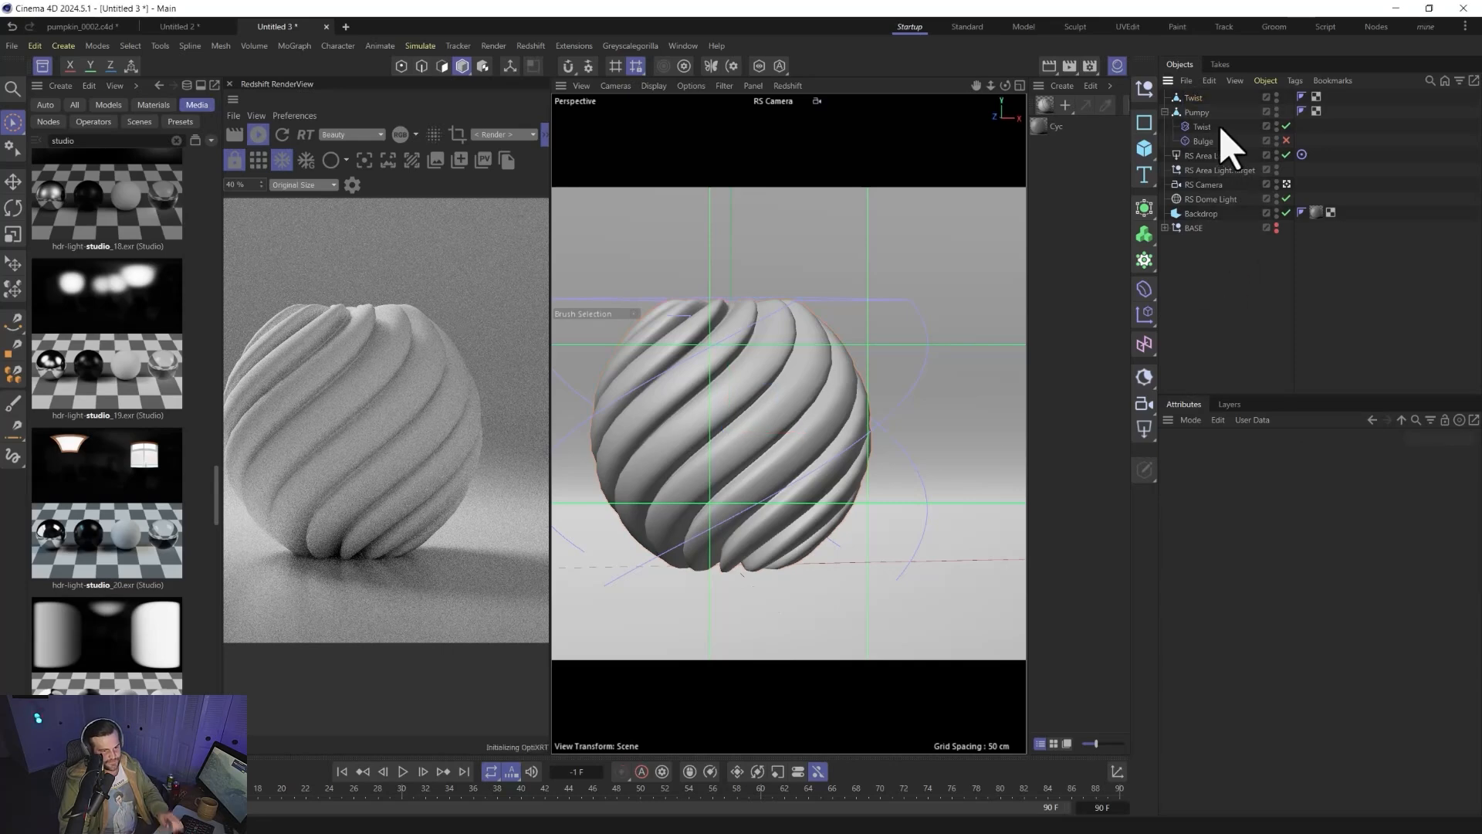
- Show the Models category in the asset library and save the baked Twist pumpkin there as an asset named Twist in the Preferences database
{"action": "left_click", "coordinate": [176, 141]}
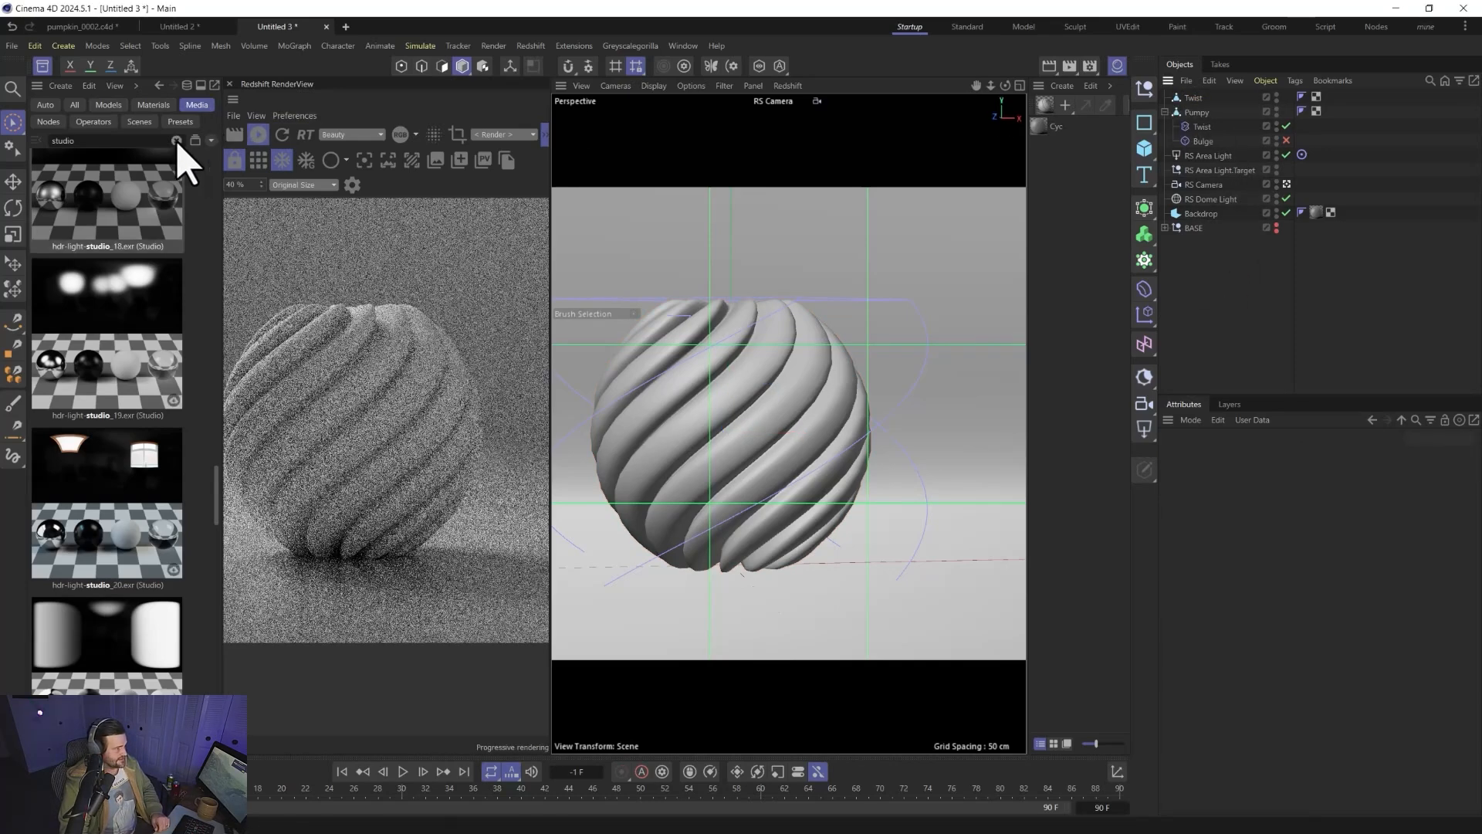
{"action": "left_click", "coordinate": [74, 104]}
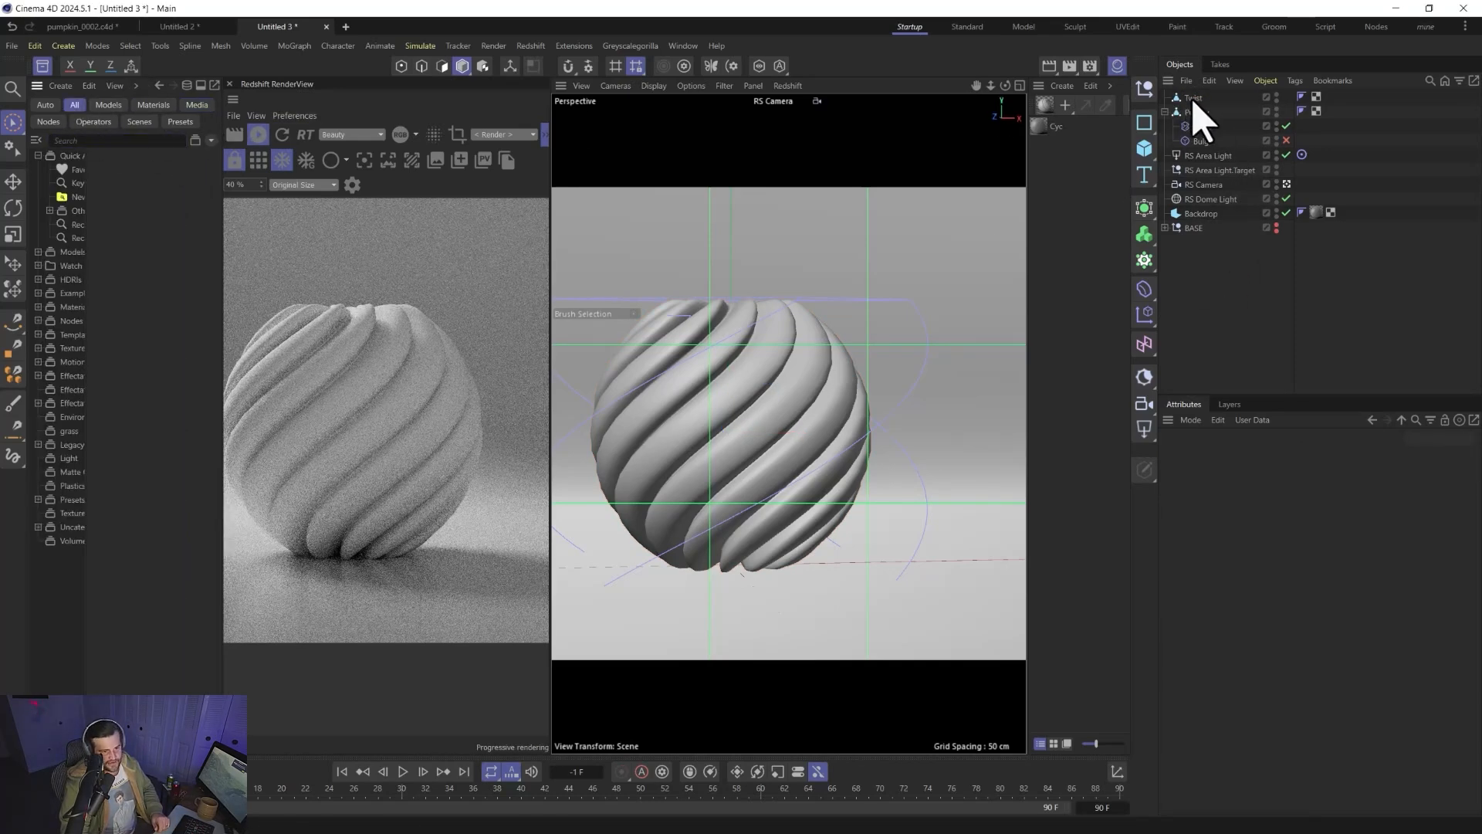
{"action": "left_click_drag", "start_coordinate": [1193, 99], "coordinate": [363, 243]}
{"action": "left_click_drag", "start_coordinate": [144, 528], "coordinate": [145, 531]}
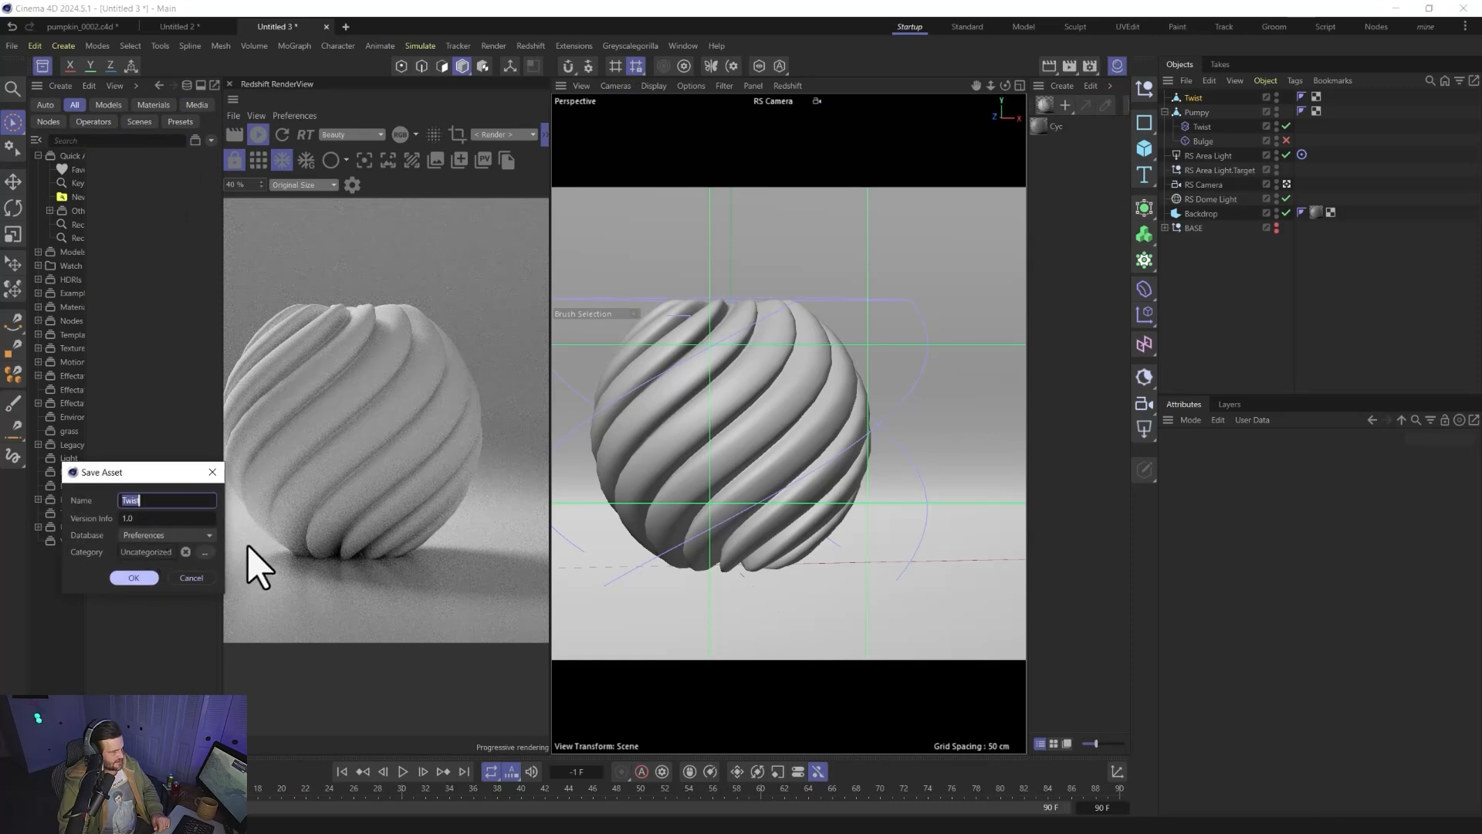
{"action": "left_click", "coordinate": [128, 579]}
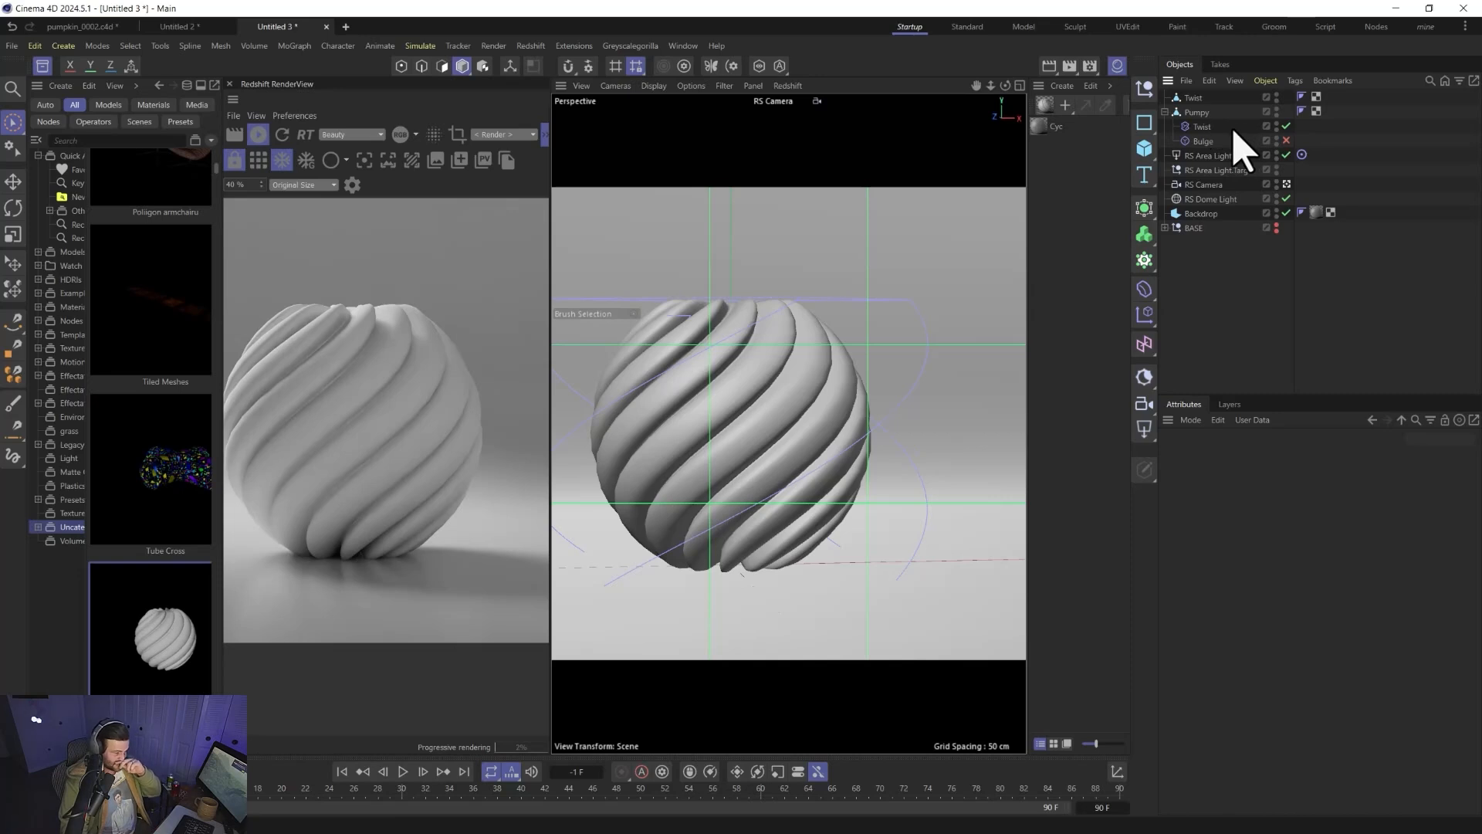
- Place the saved Twist asset beside the pumpkin in the pumpkin_0002 scene, then return to the Untitled 3 scene and hide the asset library
{"action": "left_click", "coordinate": [85, 28]}
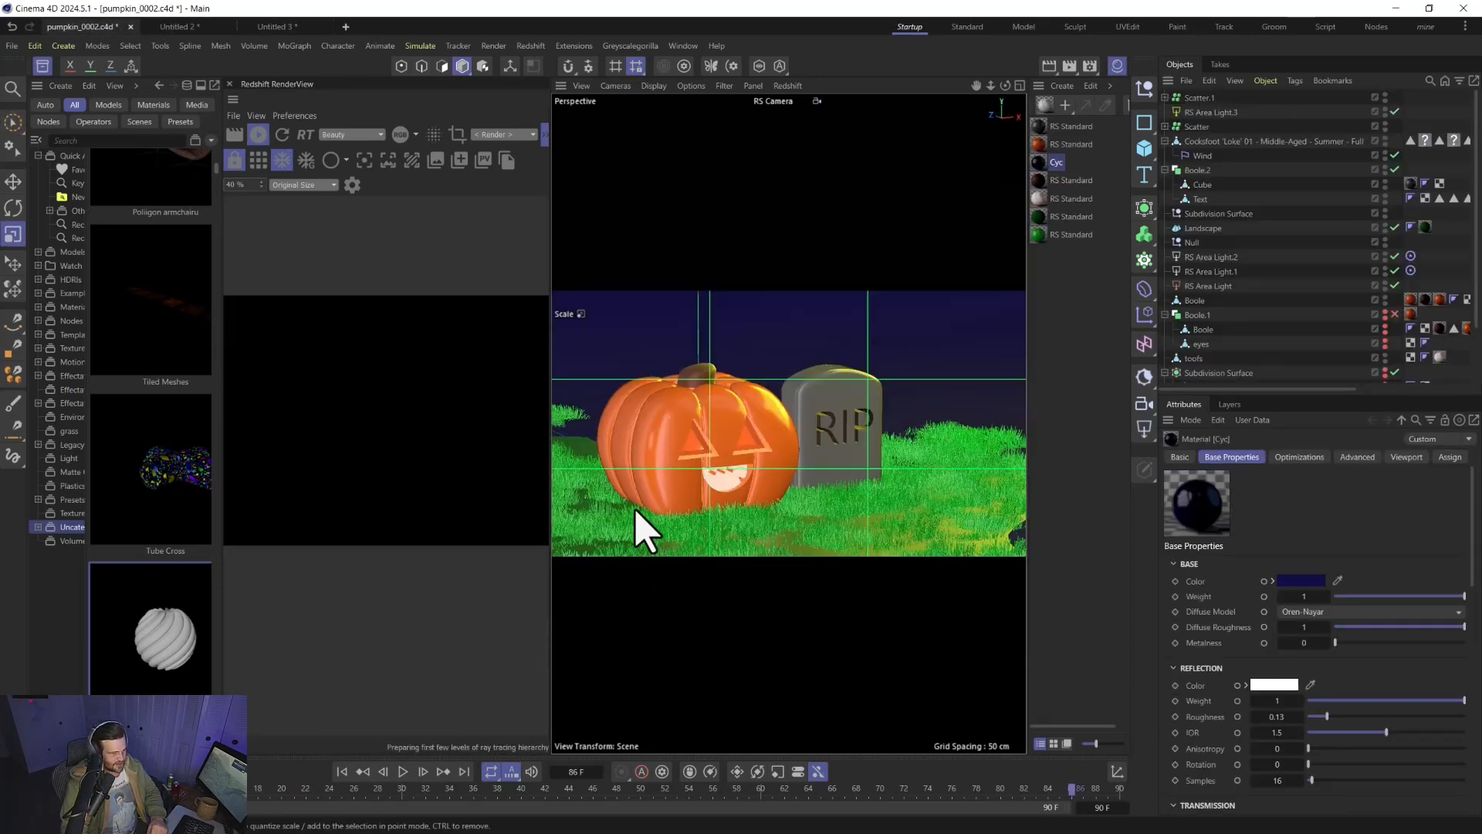
{"action": "left_click_drag", "start_coordinate": [165, 672], "coordinate": [928, 404]}
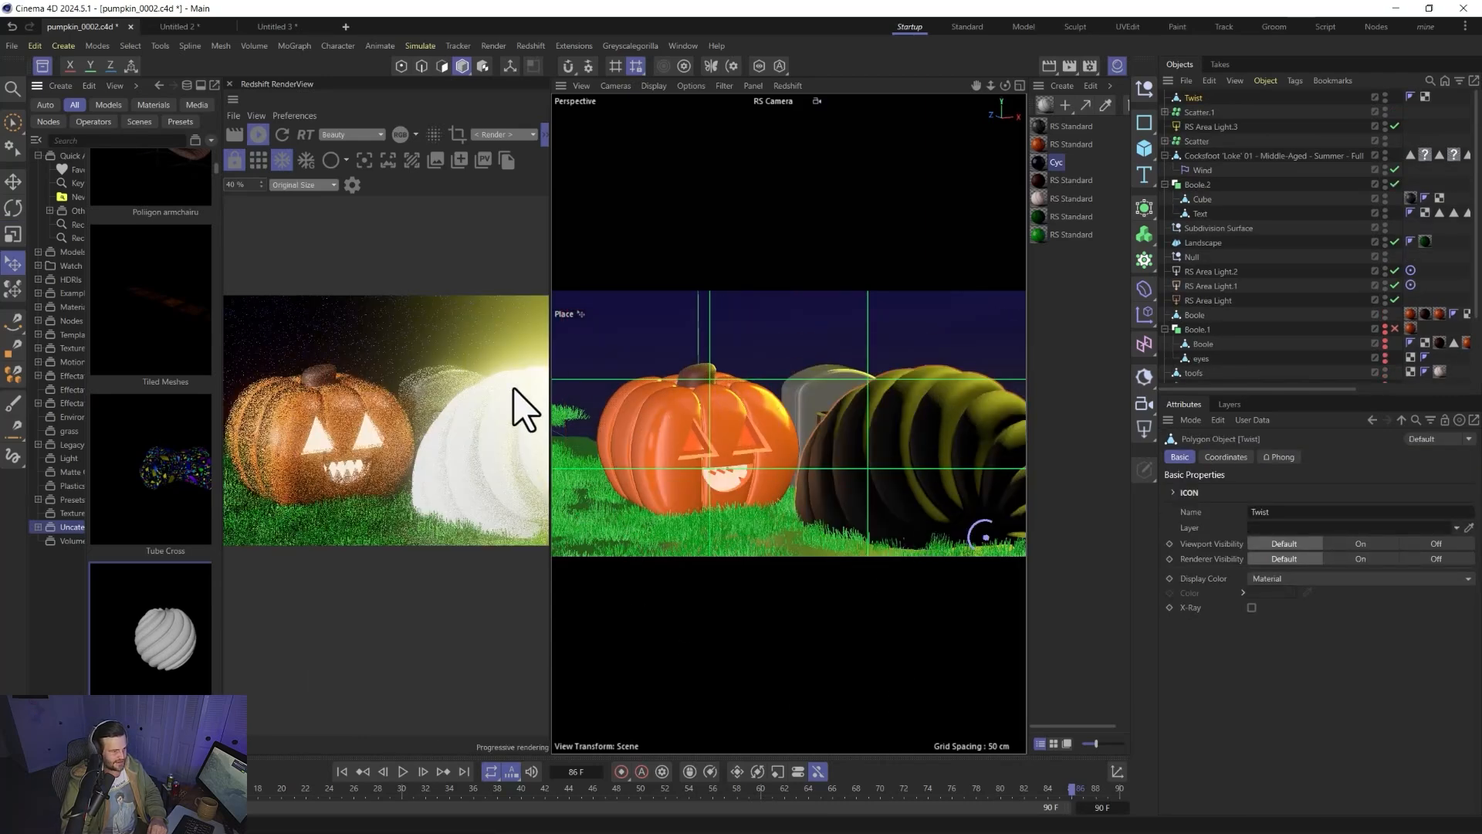
{"action": "left_click", "coordinate": [270, 28]}
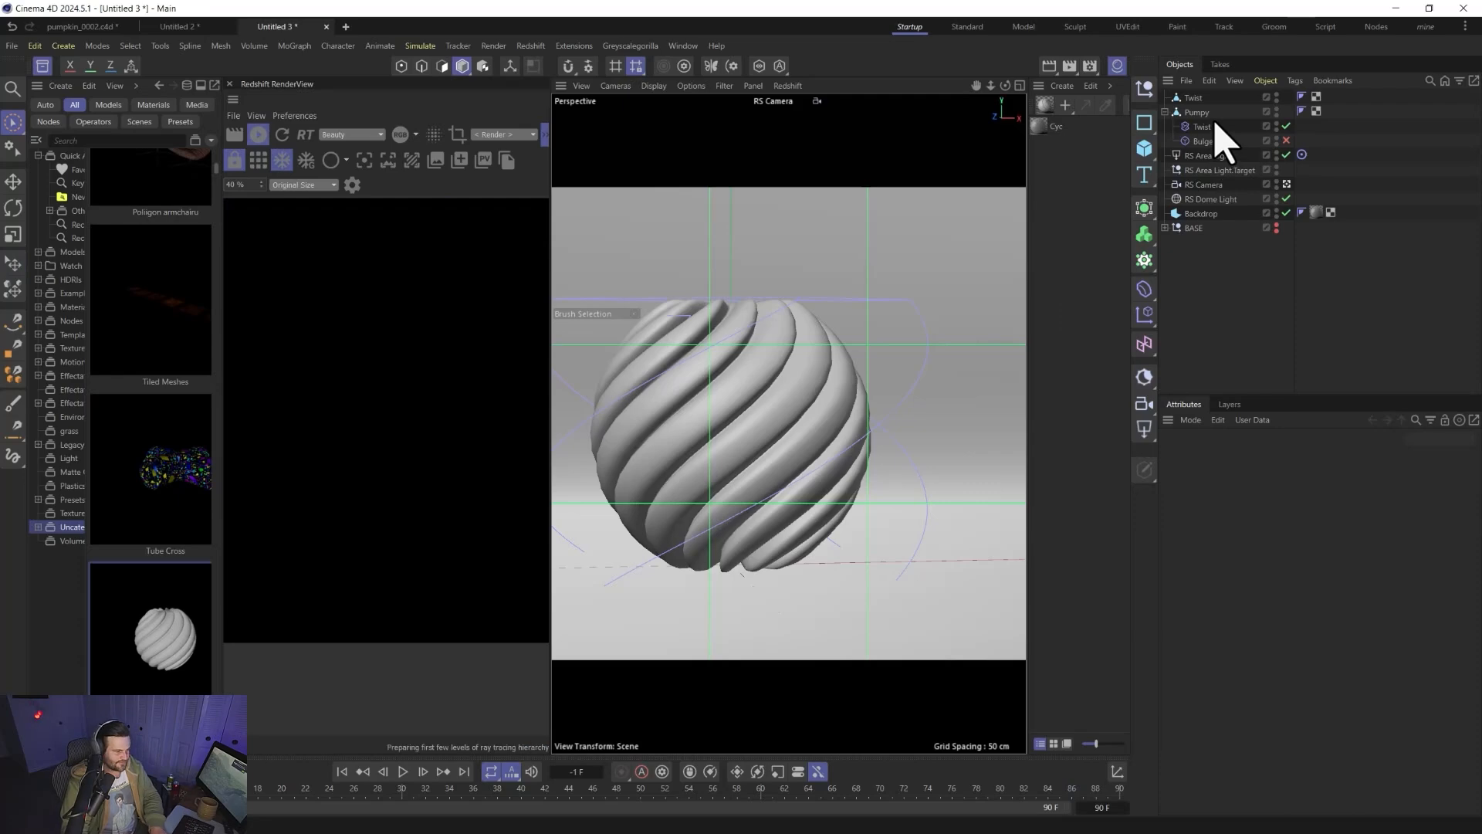
{"action": "left_click", "coordinate": [42, 67]}
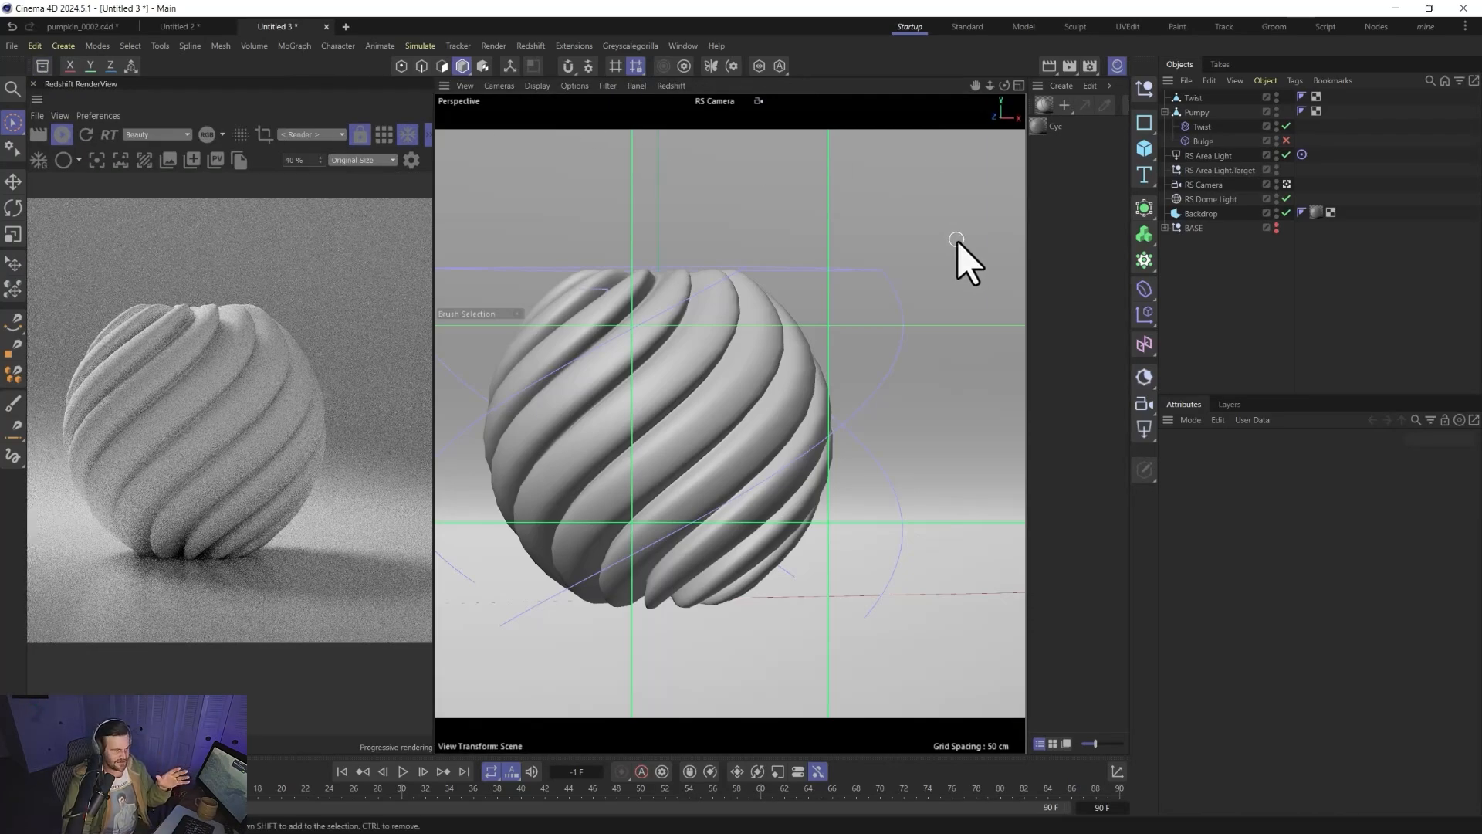
- Delete the baked Twist mesh and Pumpy's Twist deformer, and enable the Bulge deformer
{"action": "key", "text": "Delete"}
{"action": "left_click", "coordinate": [1202, 99]}
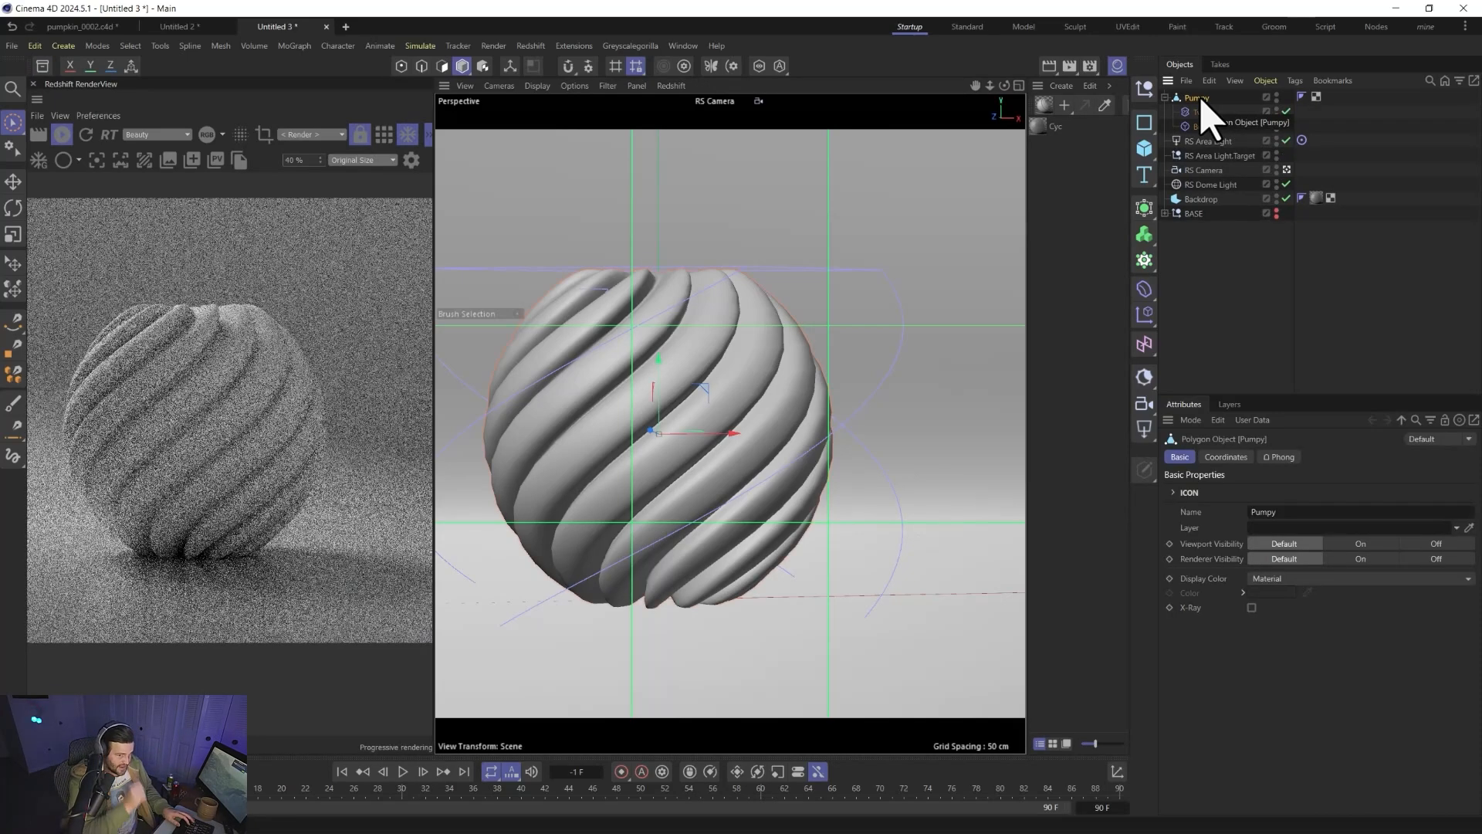
{"action": "left_click", "coordinate": [1199, 112]}
{"action": "key", "text": "Delete"}
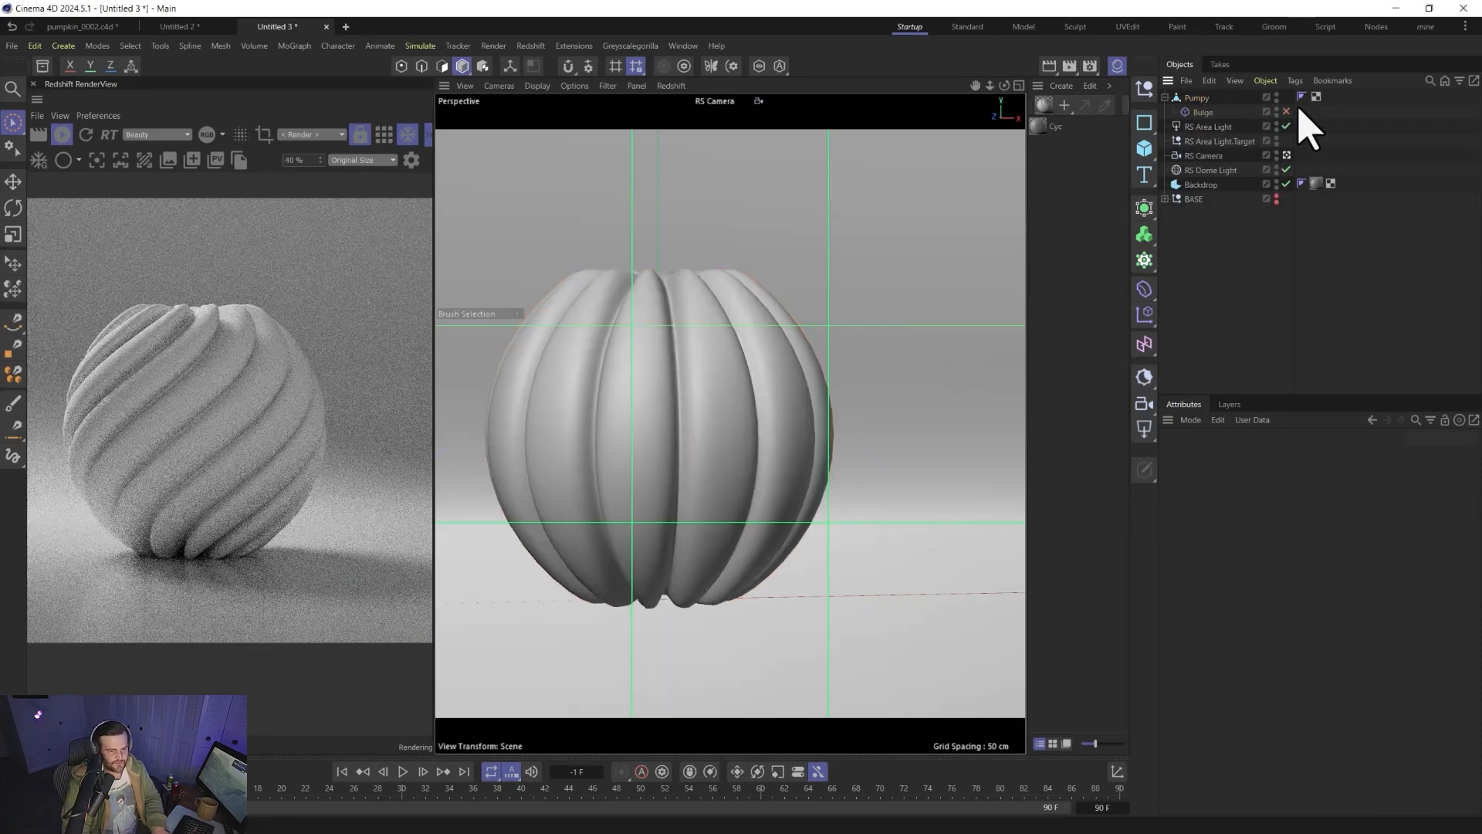
{"action": "left_click", "coordinate": [1287, 112]}
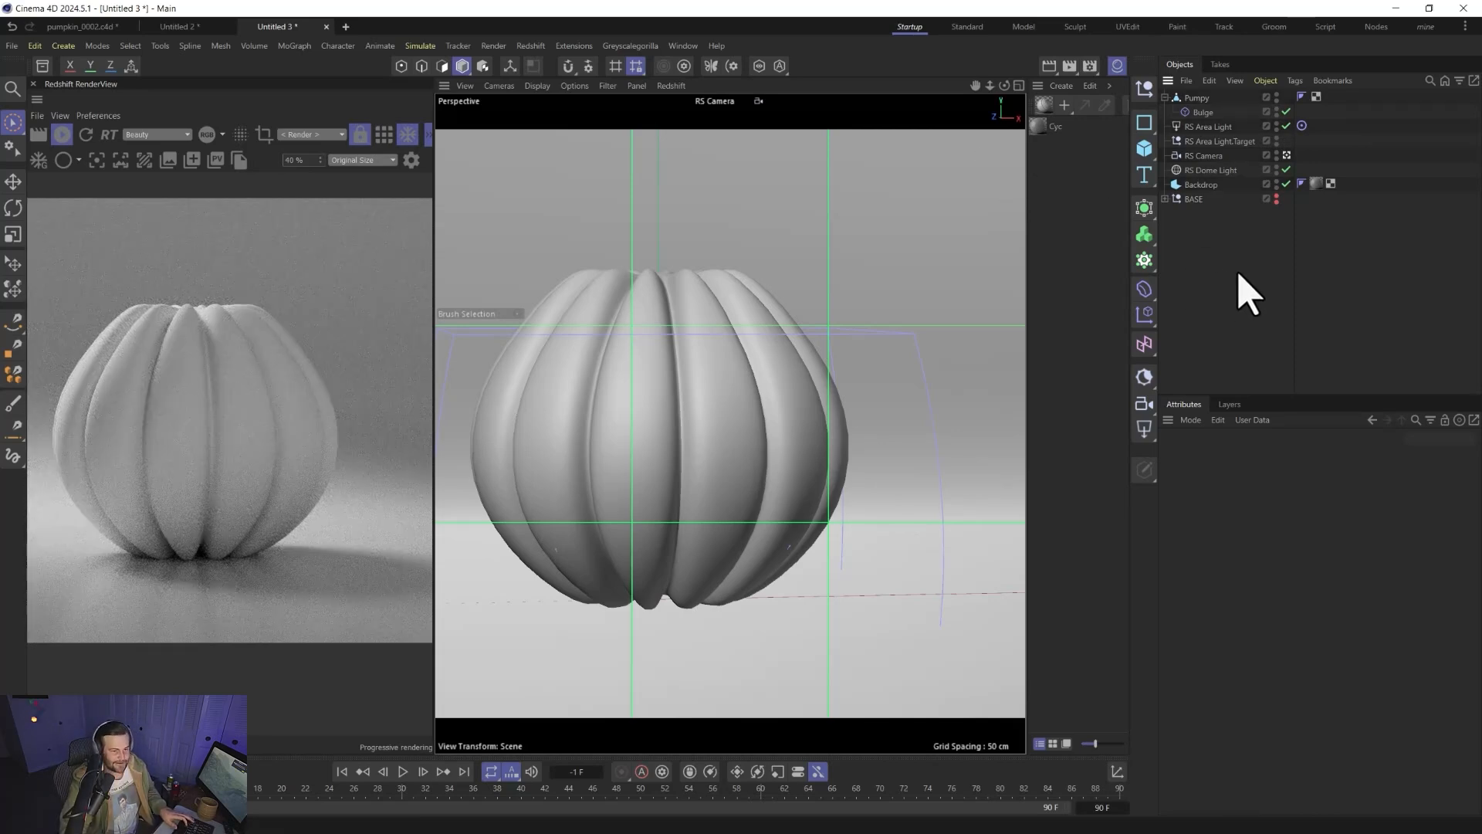
{"action": "left_click", "coordinate": [1197, 98]}
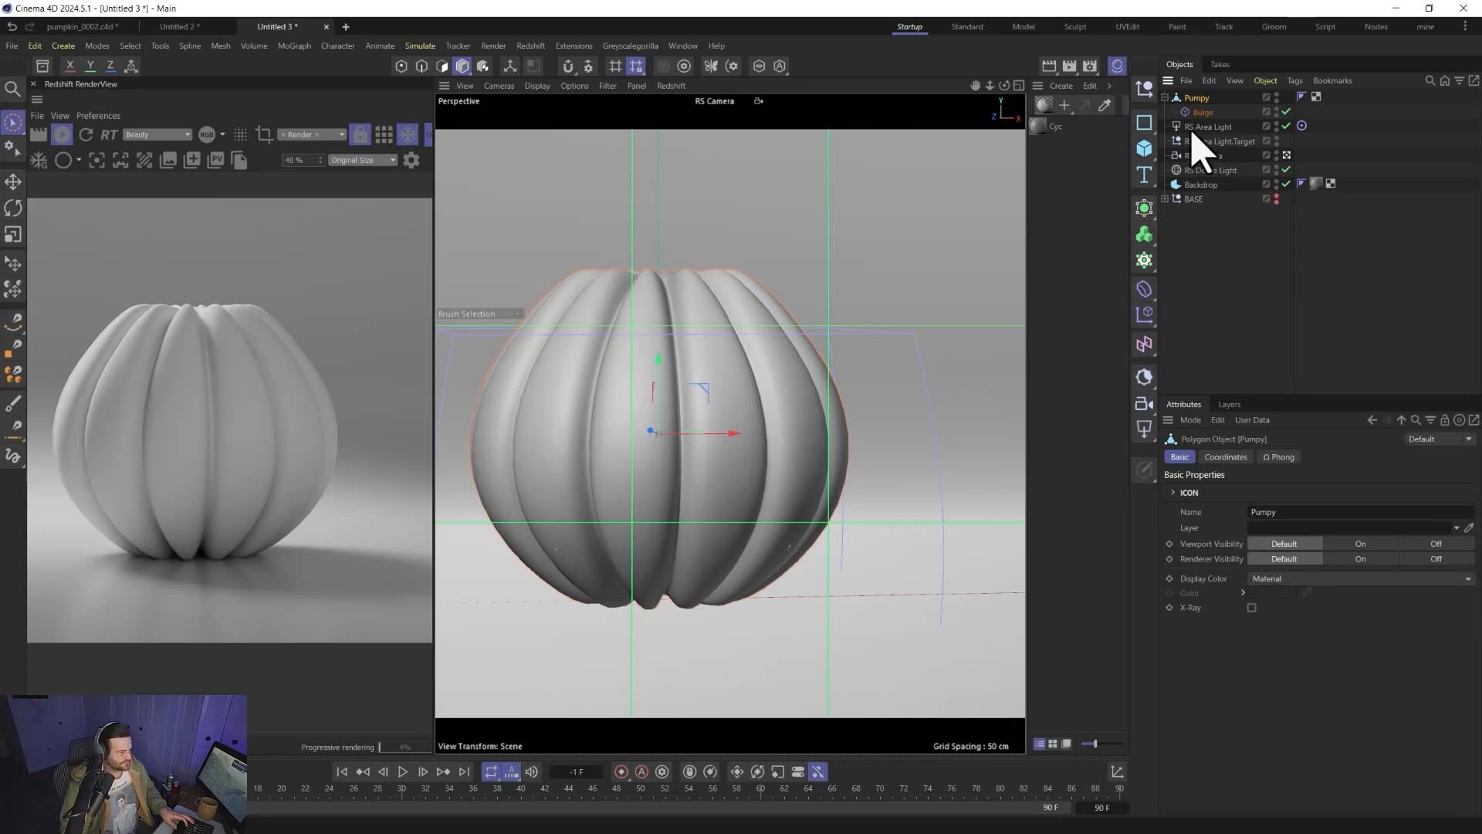
{"action": "left_click", "coordinate": [1146, 148]}
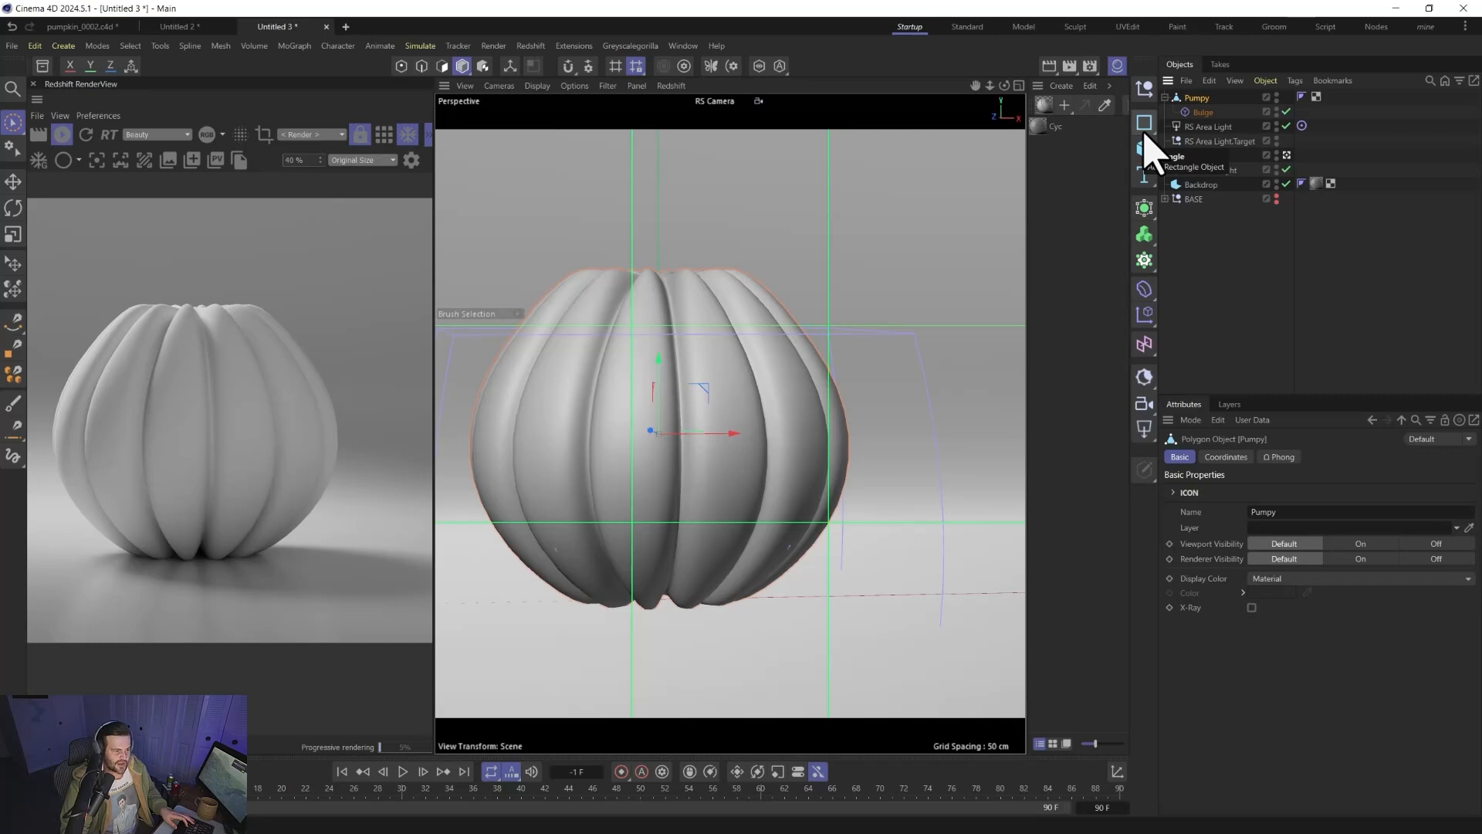
{"action": "left_click_drag", "start_coordinate": [1150, 148], "coordinate": [1285, 168]}
{"action": "left_click_drag", "start_coordinate": [1331, 540], "coordinate": [1311, 544]}
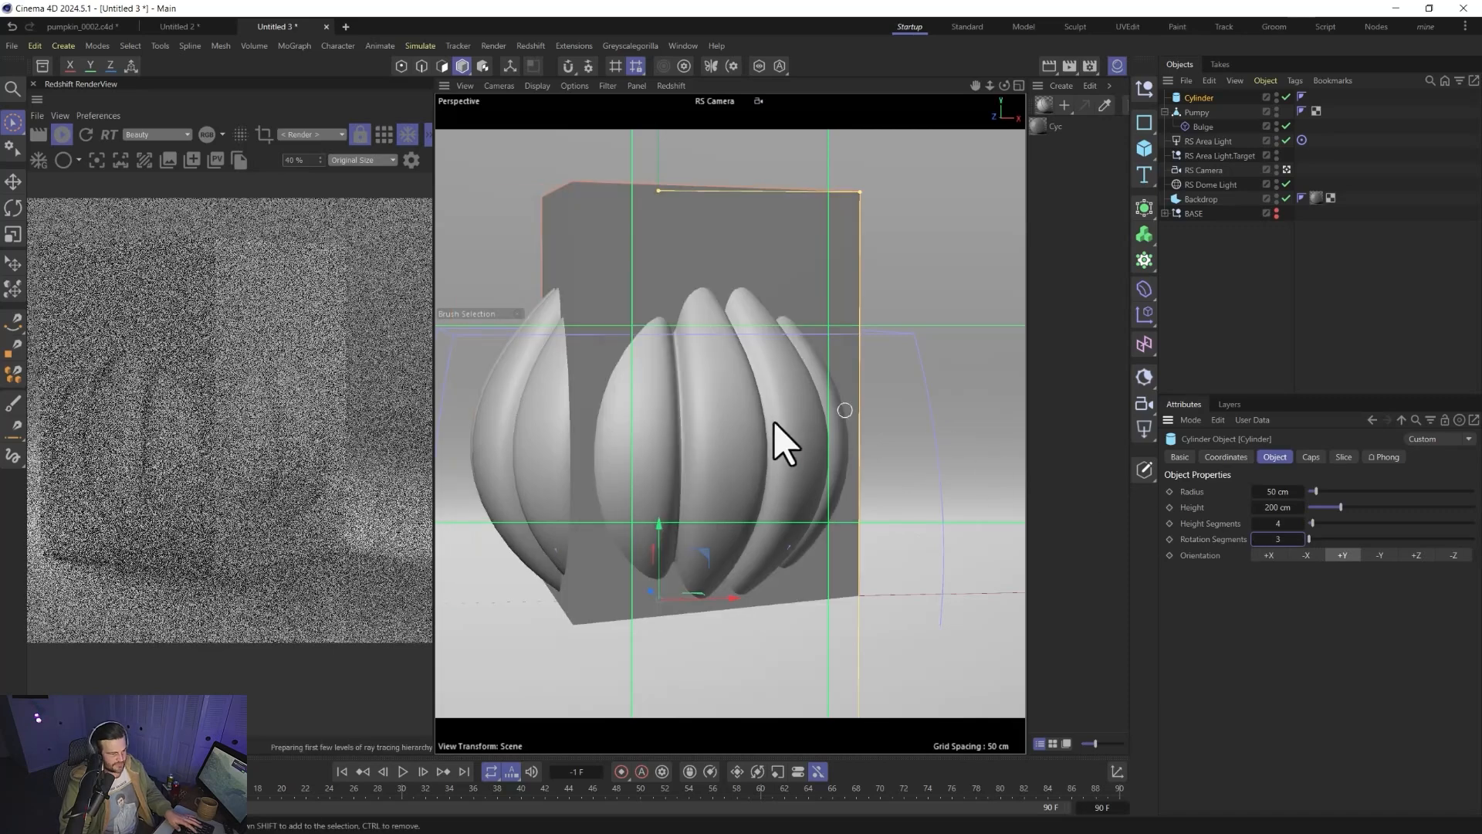
{"action": "key", "text": "r"}
{"action": "left_click_drag", "start_coordinate": [670, 581], "coordinate": [695, 672]}
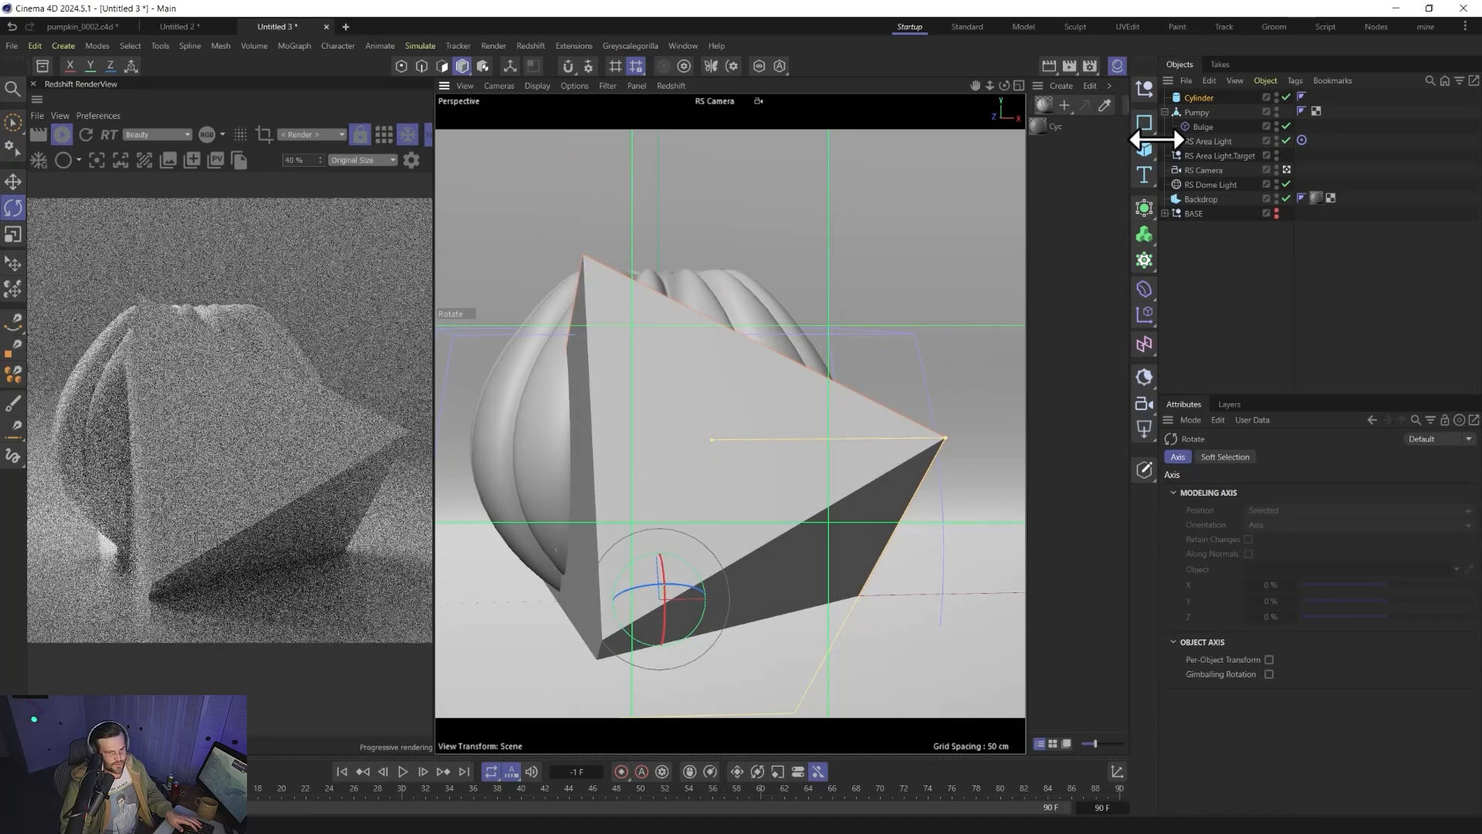
{"action": "left_click", "coordinate": [1199, 98]}
{"action": "right_click", "coordinate": [632, 401]}
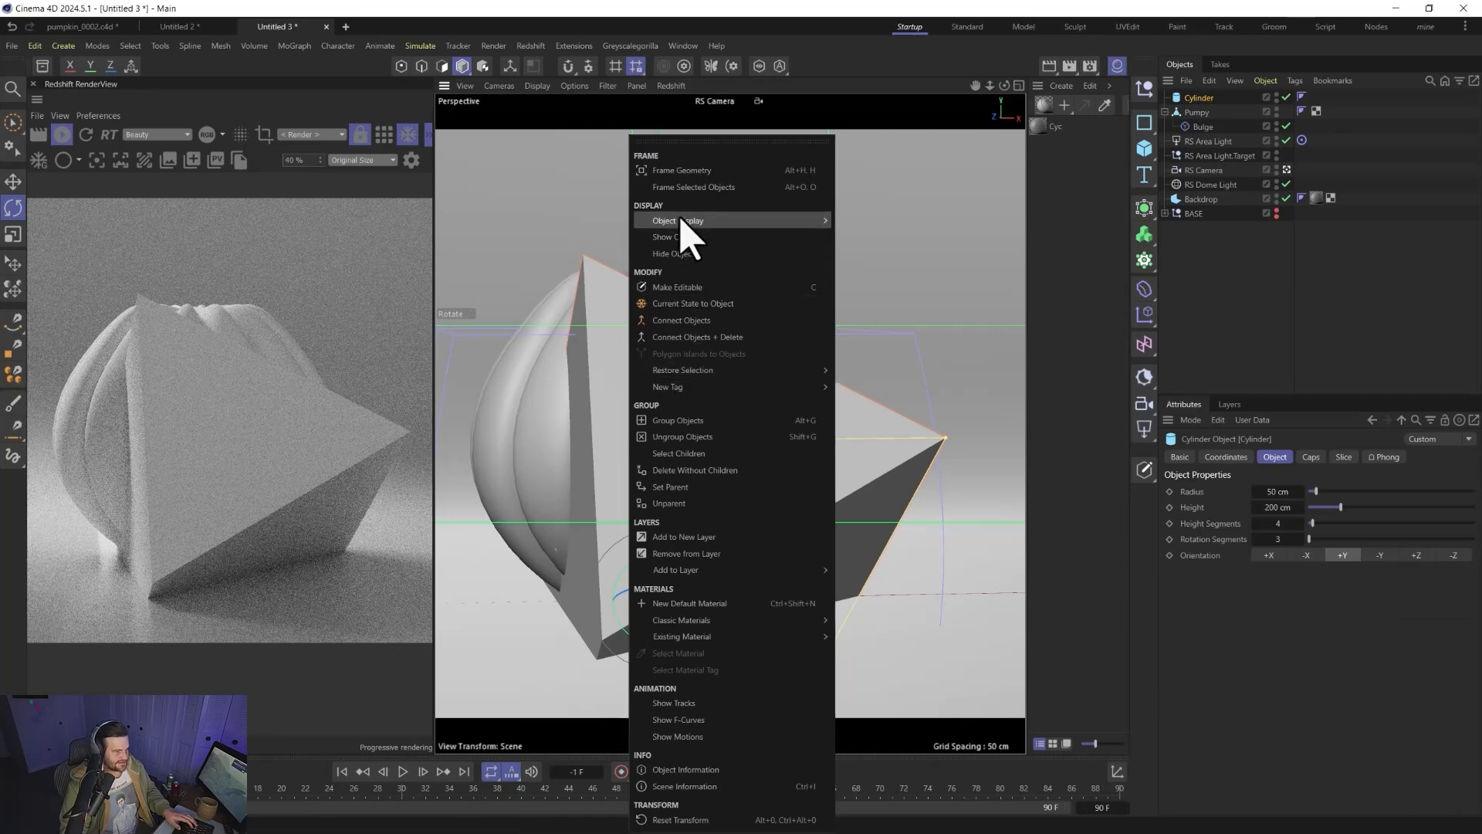
{"action": "left_click", "coordinate": [615, 335]}
{"action": "left_click", "coordinate": [422, 67]}
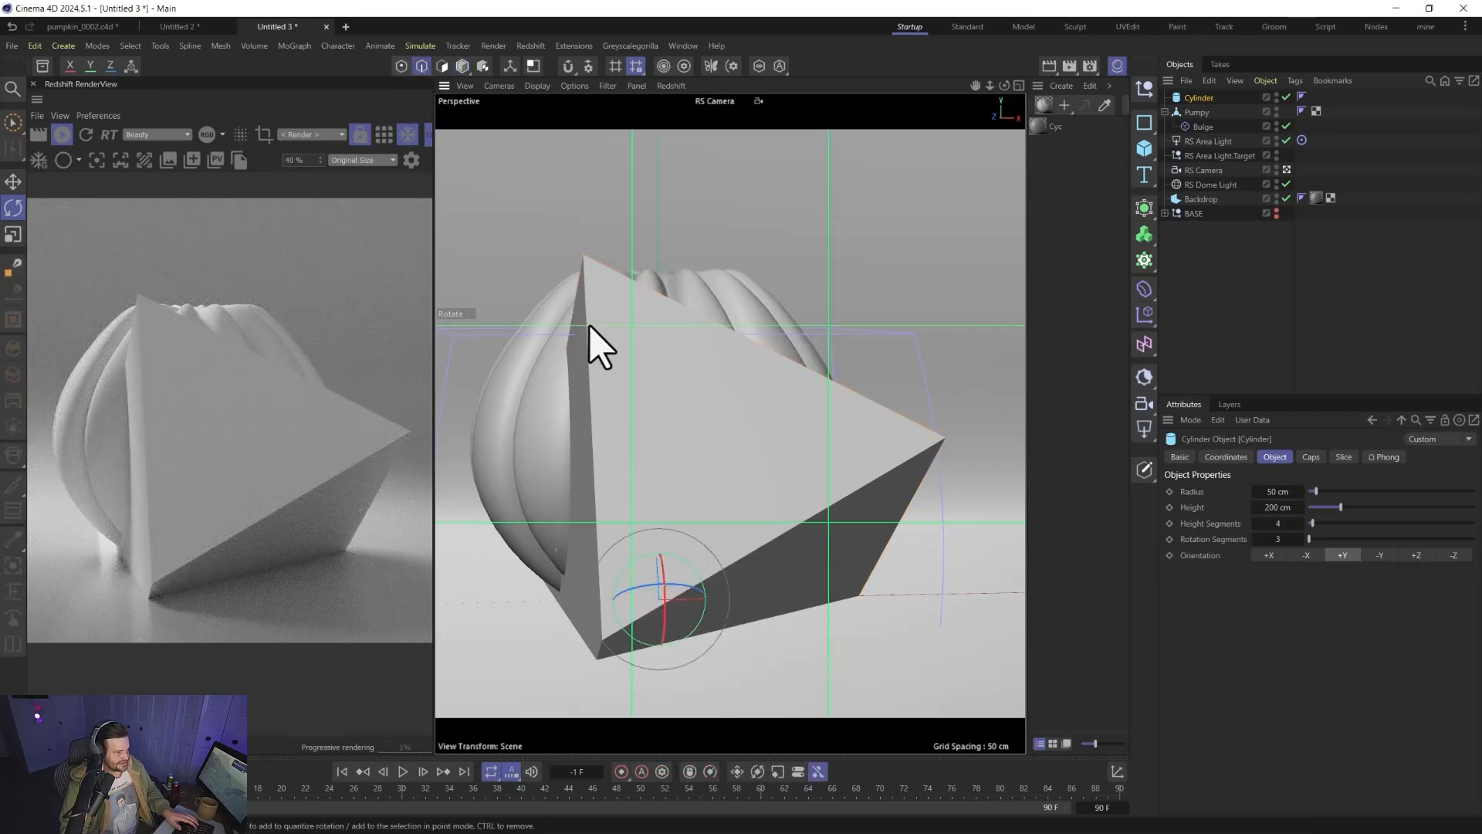
{"action": "key", "text": "ctrl+s"}
{"action": "left_click", "coordinate": [1010, 31]}
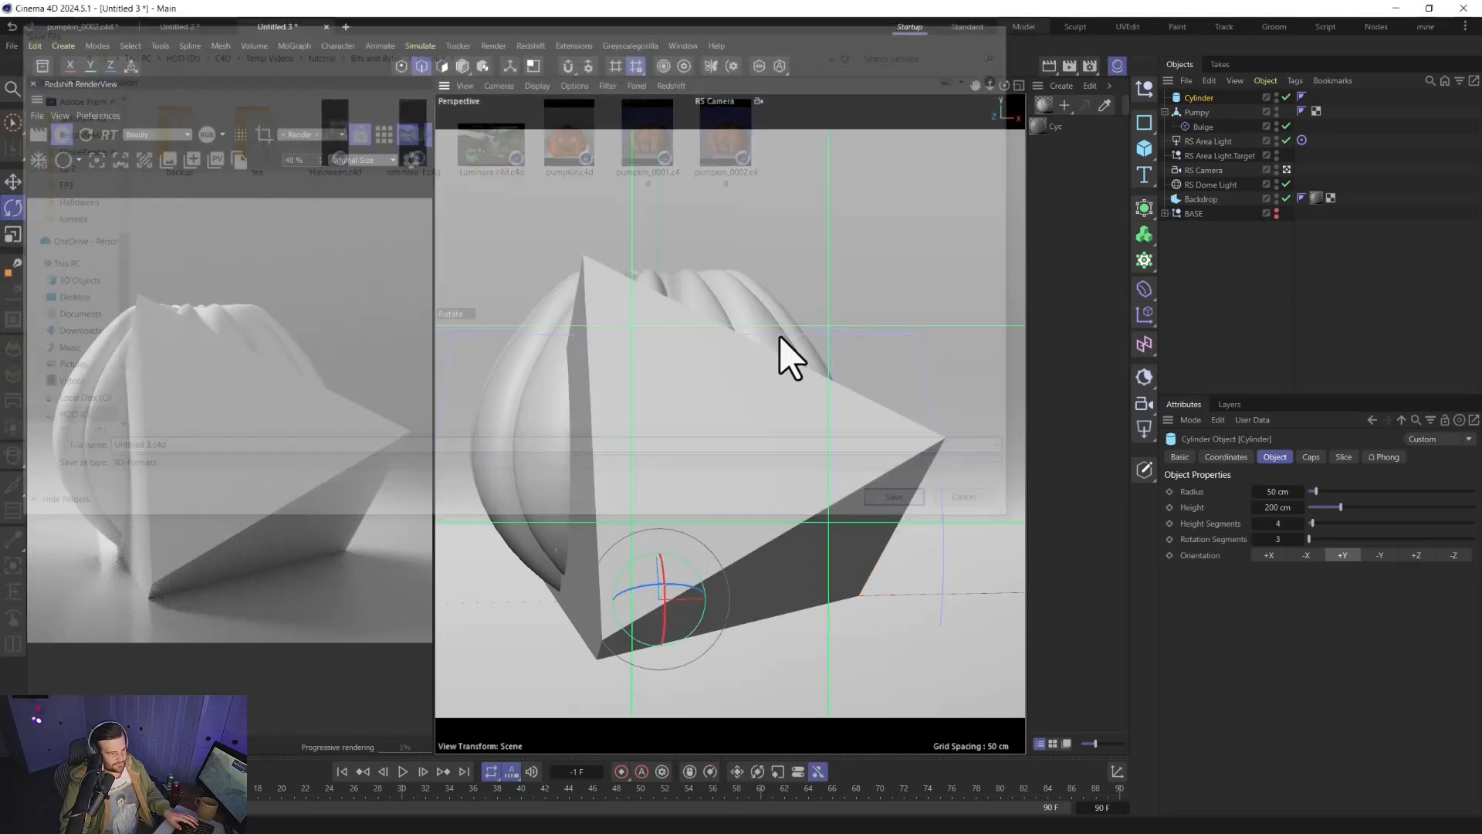
{"action": "key", "text": "Delete"}
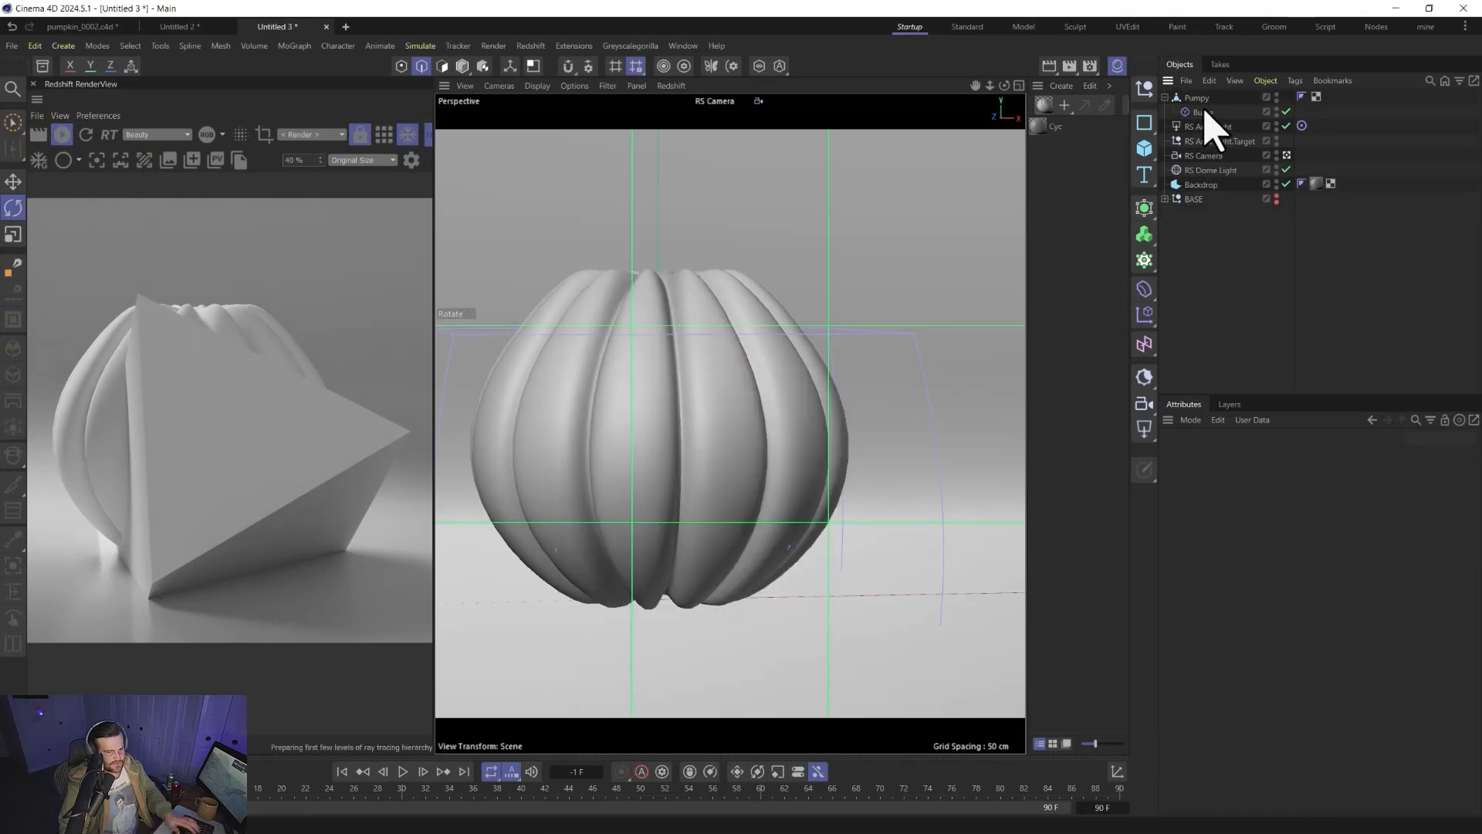
- Create a 3-sided n-Side spline with an 8 cm radius and move it up to the eye area of the pumpkin
{"action": "left_click", "coordinate": [1197, 98]}
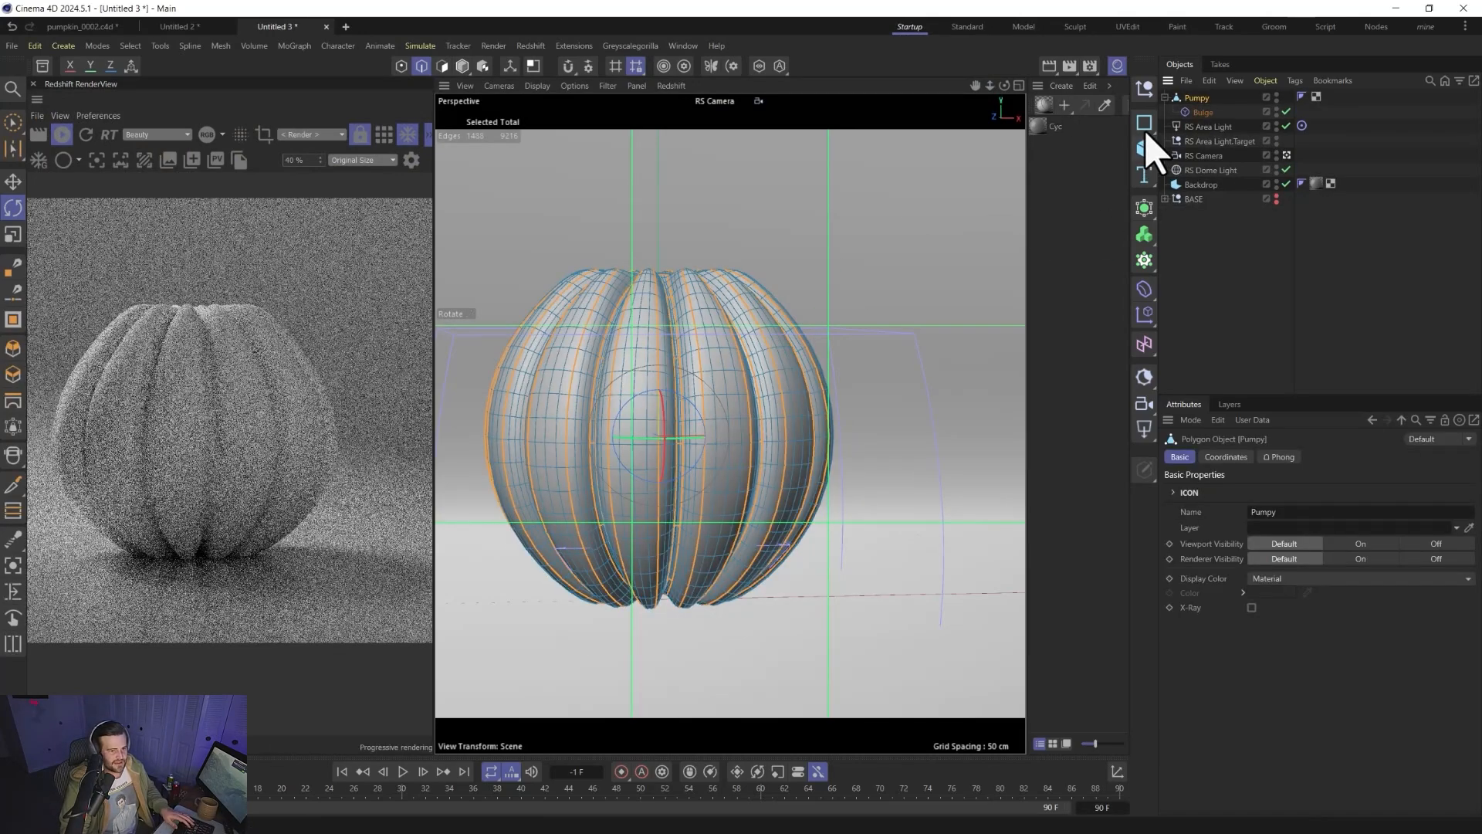
{"action": "left_click", "coordinate": [1144, 127]}
{"action": "left_click", "coordinate": [1181, 185]}
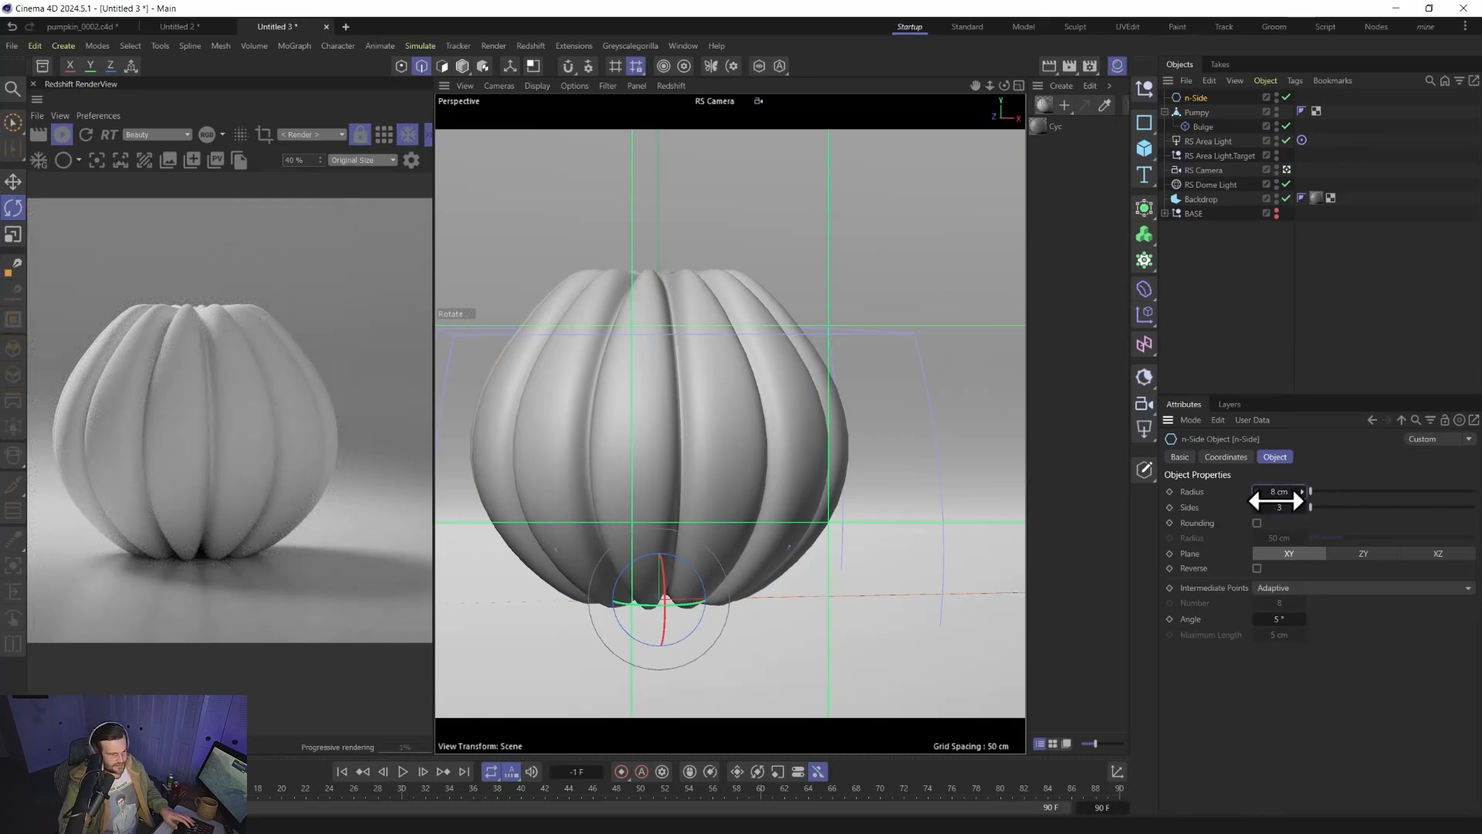
{"action": "key", "text": "e"}
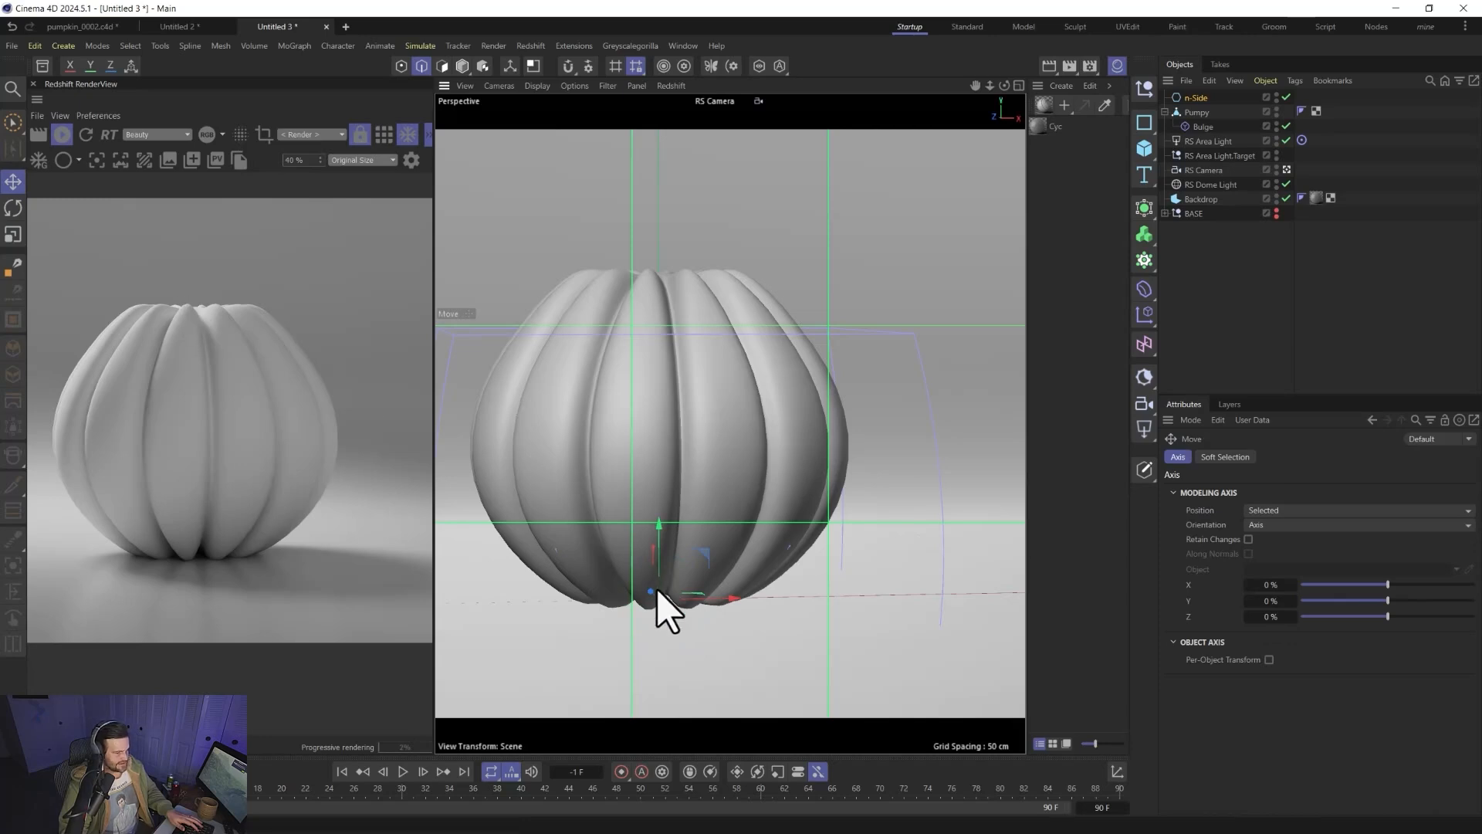
{"action": "left_click_drag", "start_coordinate": [652, 596], "coordinate": [682, 340]}
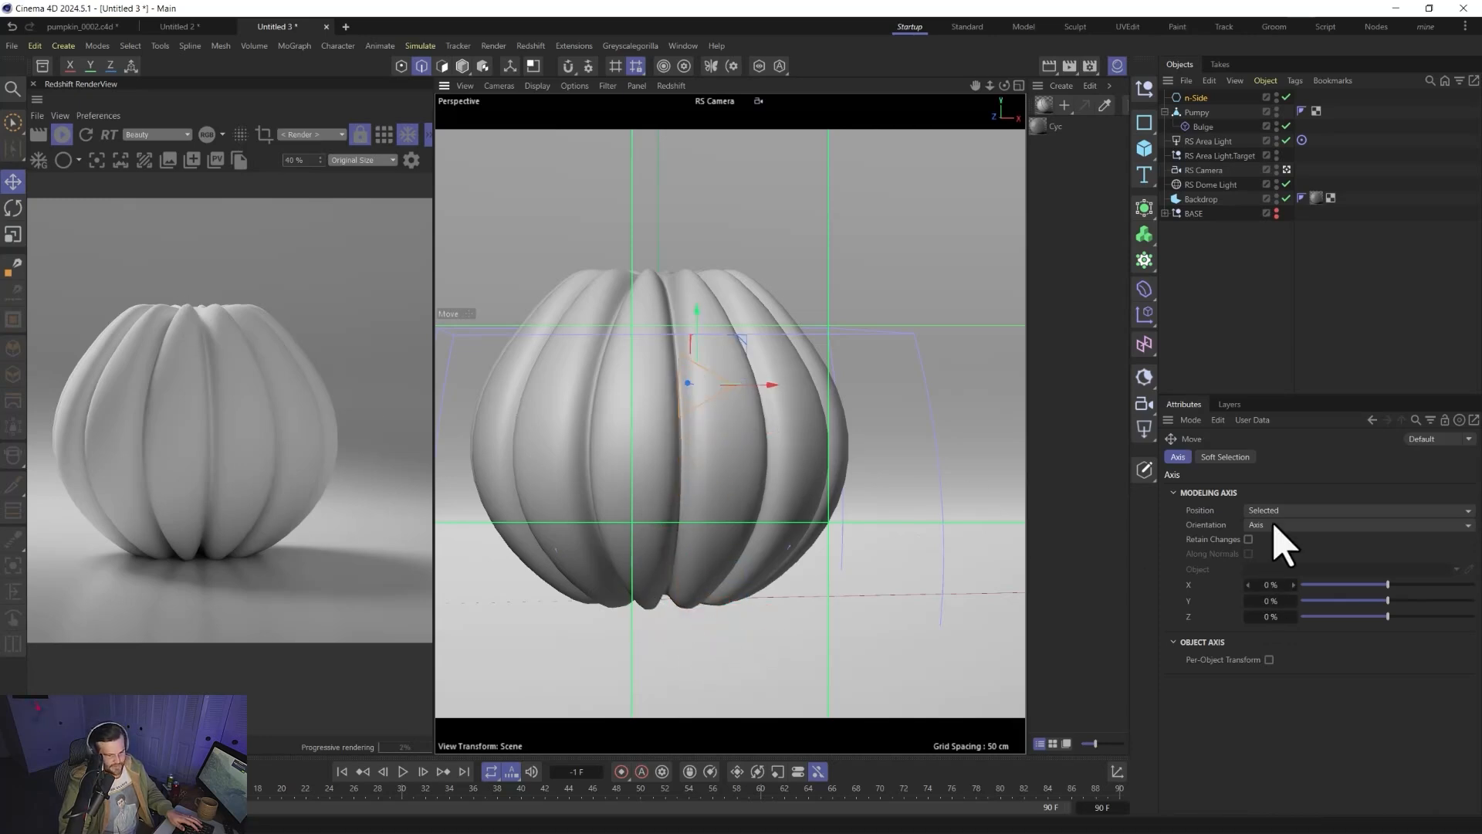
- Set the n-Side spline's radius to 10 cm and enable Rounding with a 0.5 cm radius
{"action": "left_click", "coordinate": [1197, 98]}
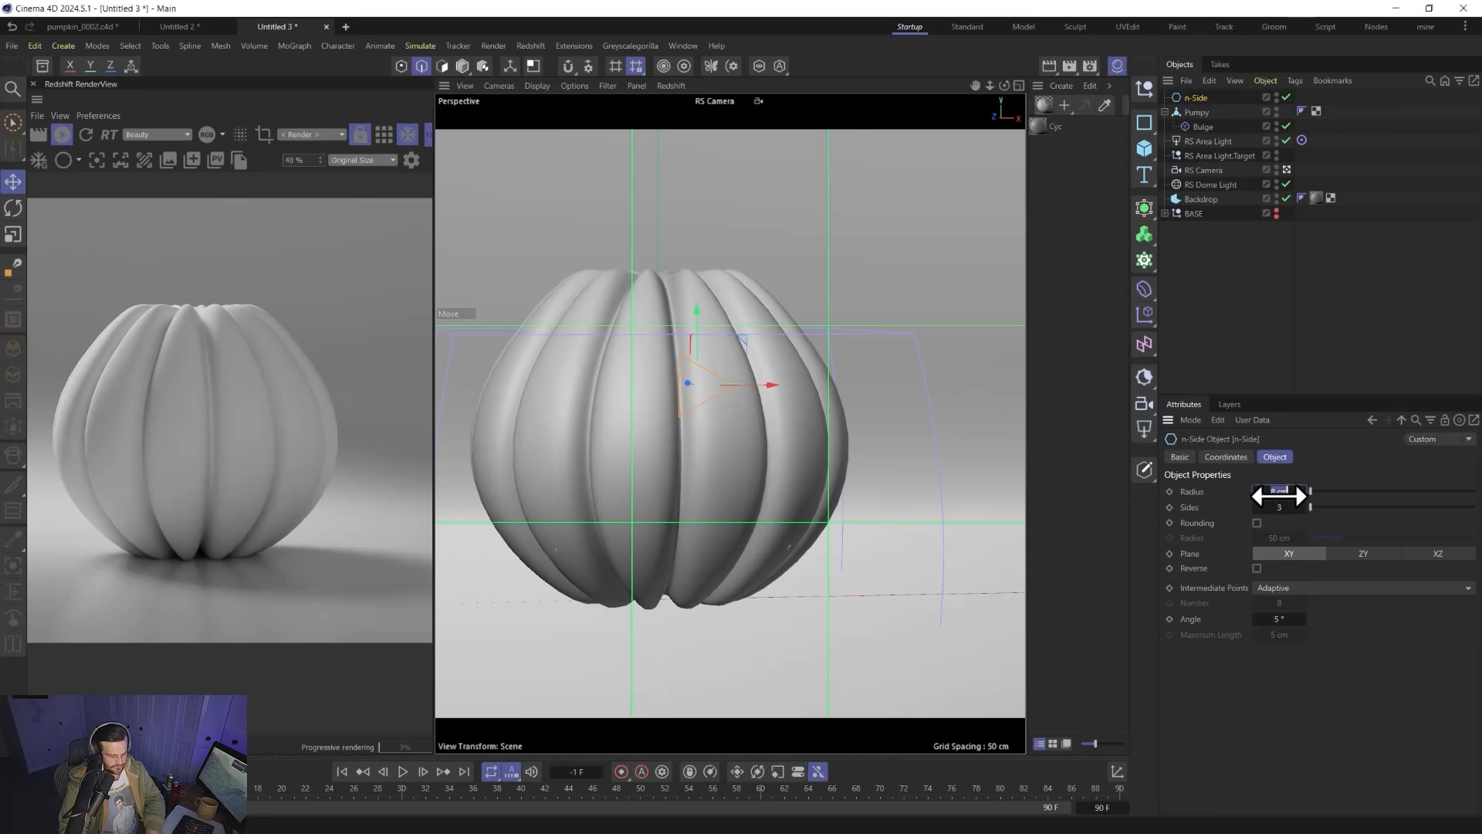
{"action": "type", "text": "12"}
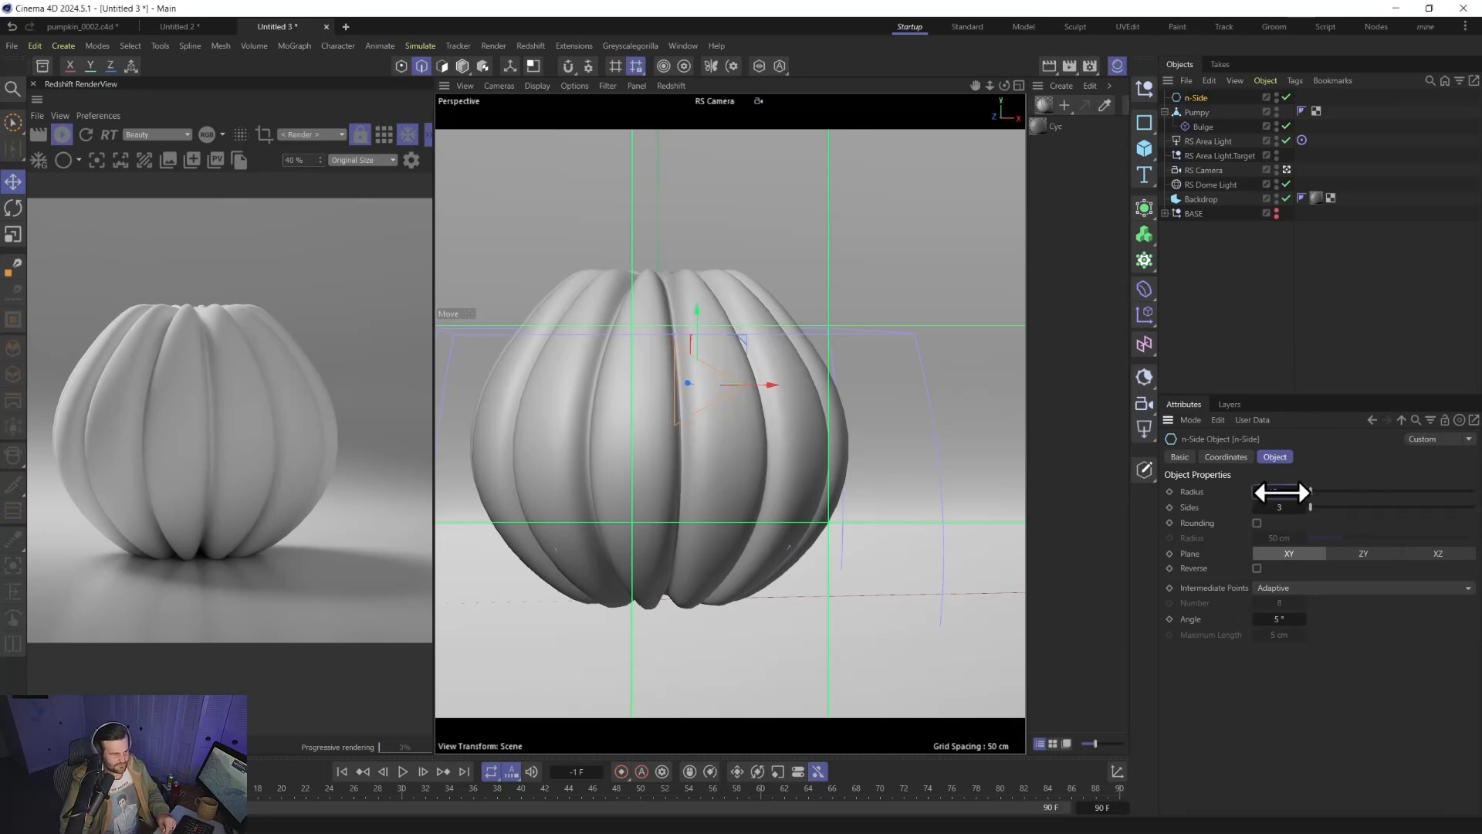
{"action": "left_click", "coordinate": [1257, 523]}
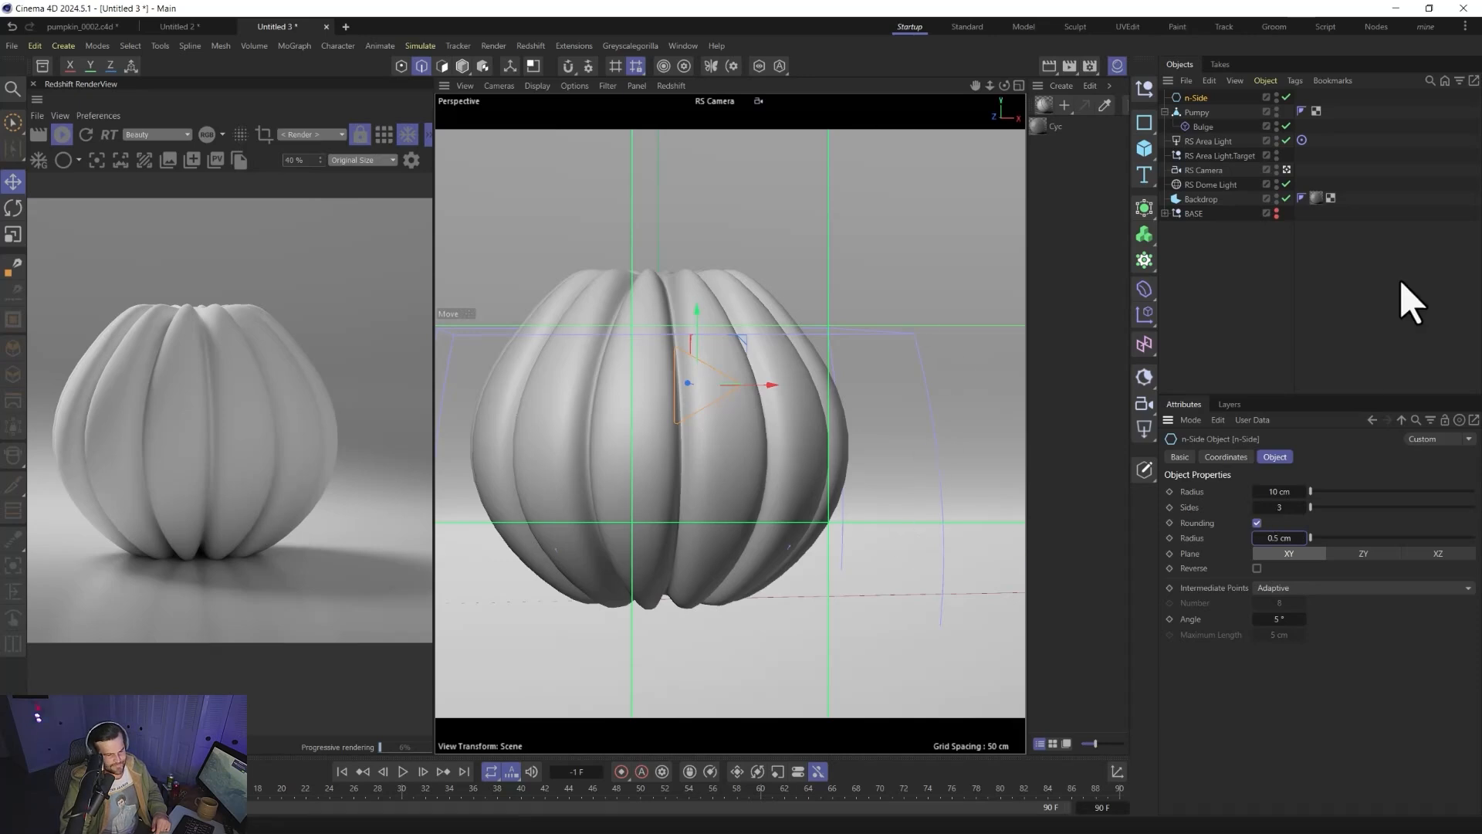
- Add an Extrude generator as the parent of the n-Side spline and display the scene shaded with wireframe lines
{"action": "left_click", "coordinate": [1144, 233]}
{"action": "left_click", "coordinate": [1186, 291], "text": "alt"}
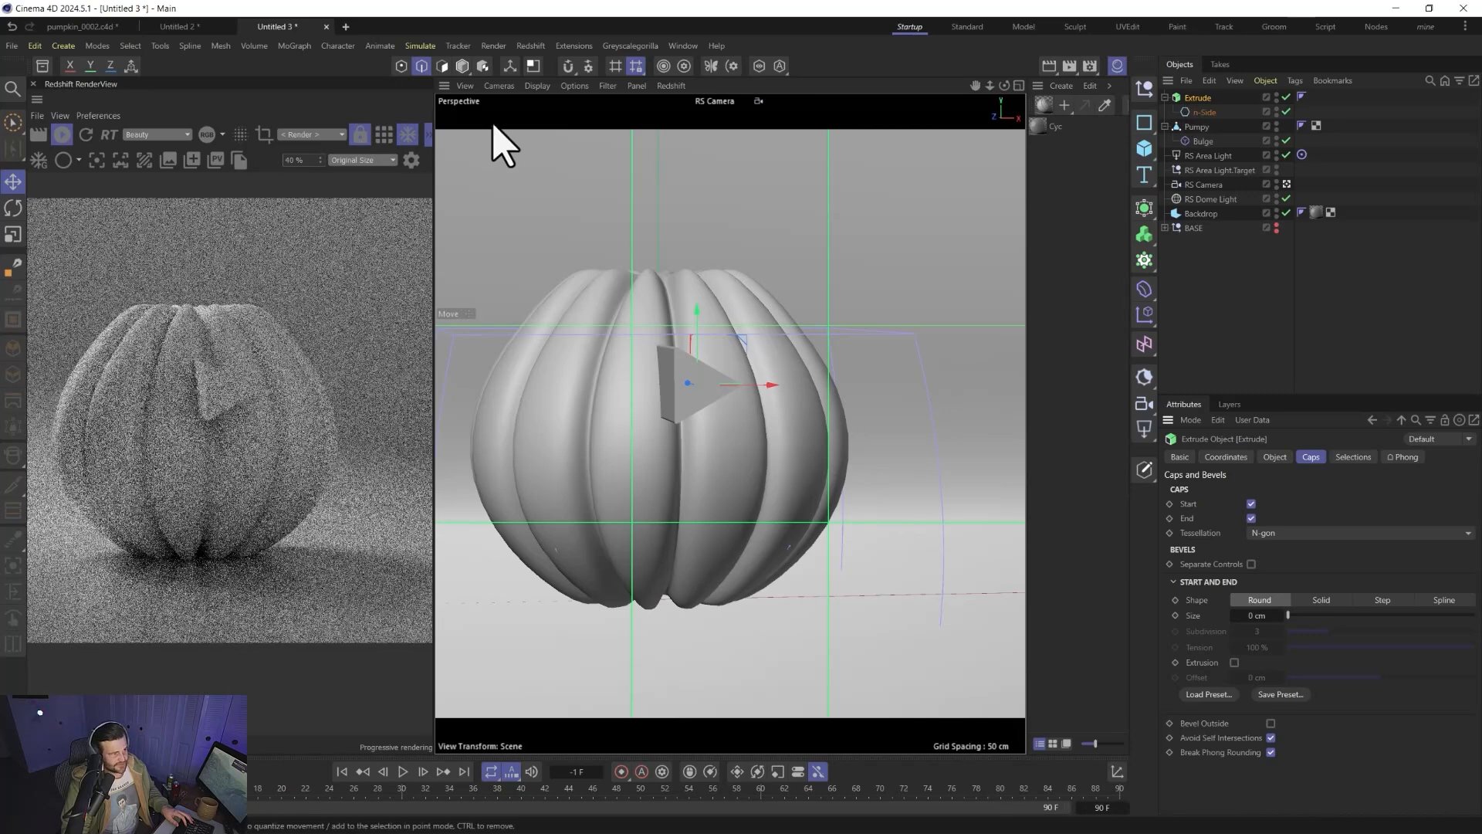
{"action": "left_click", "coordinate": [539, 87]}
{"action": "left_click", "coordinate": [556, 196]}
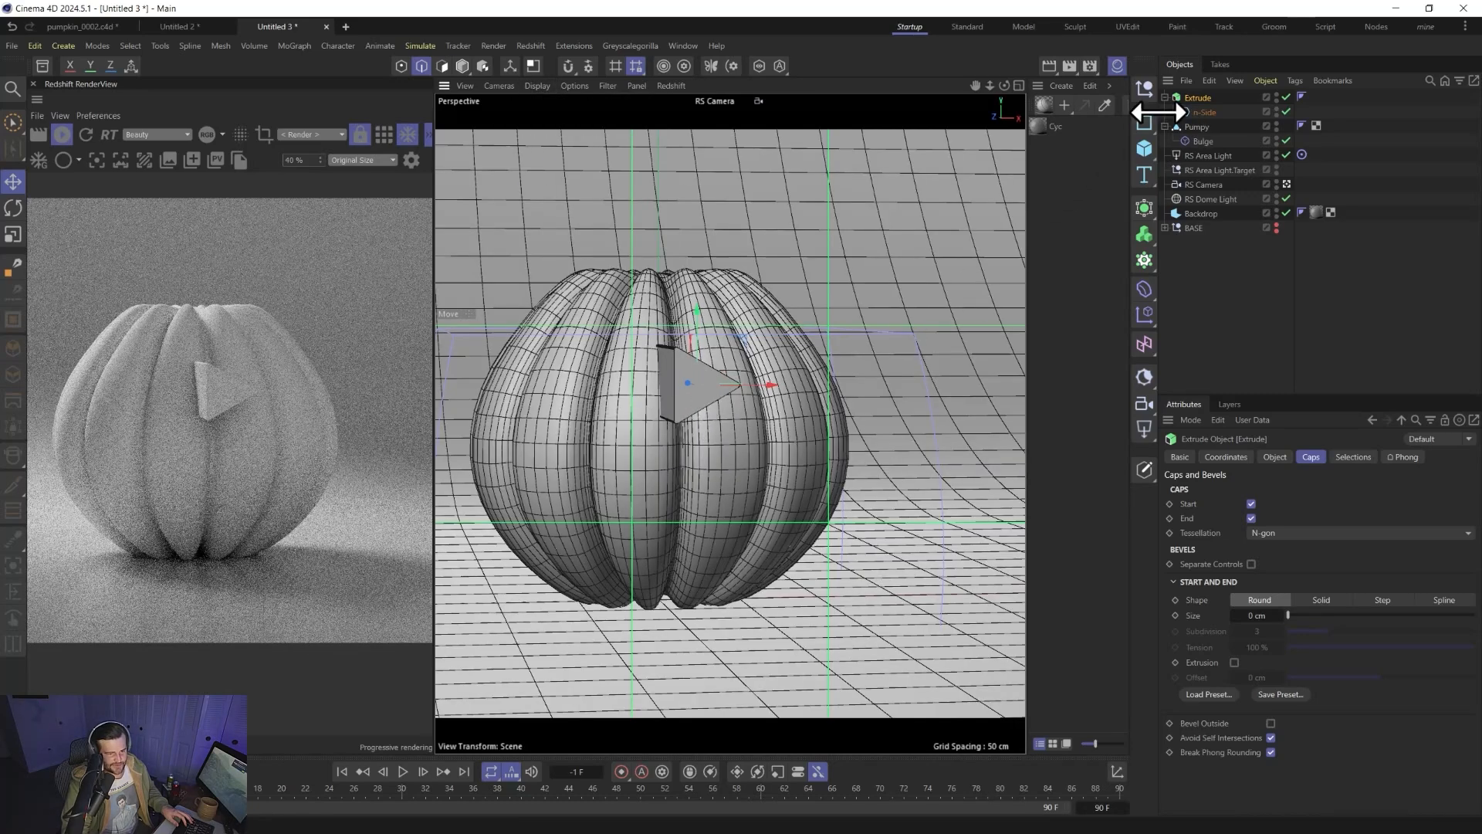
{"action": "left_click", "coordinate": [1144, 210]}
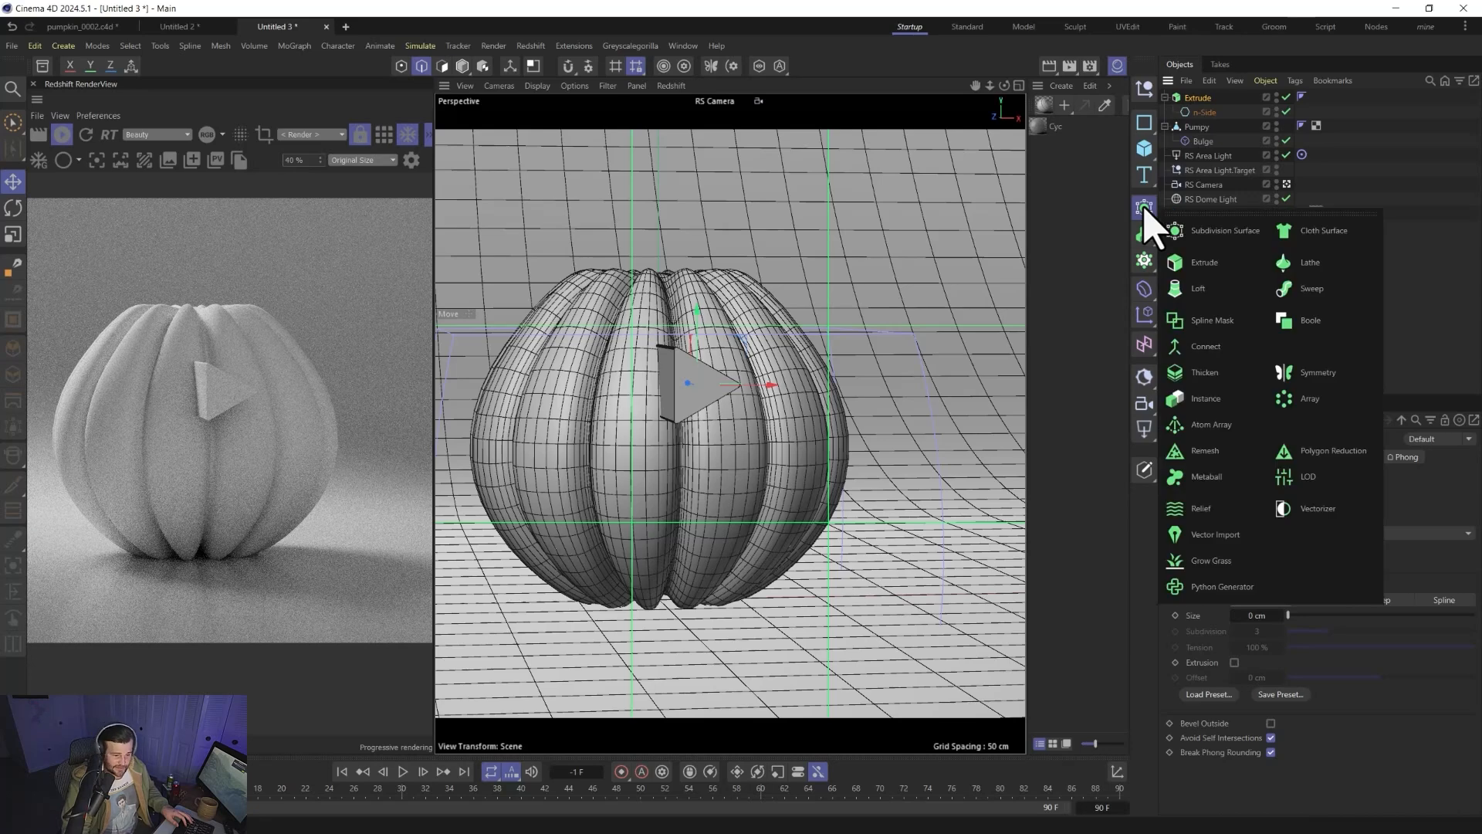
{"action": "left_click", "coordinate": [1204, 451]}
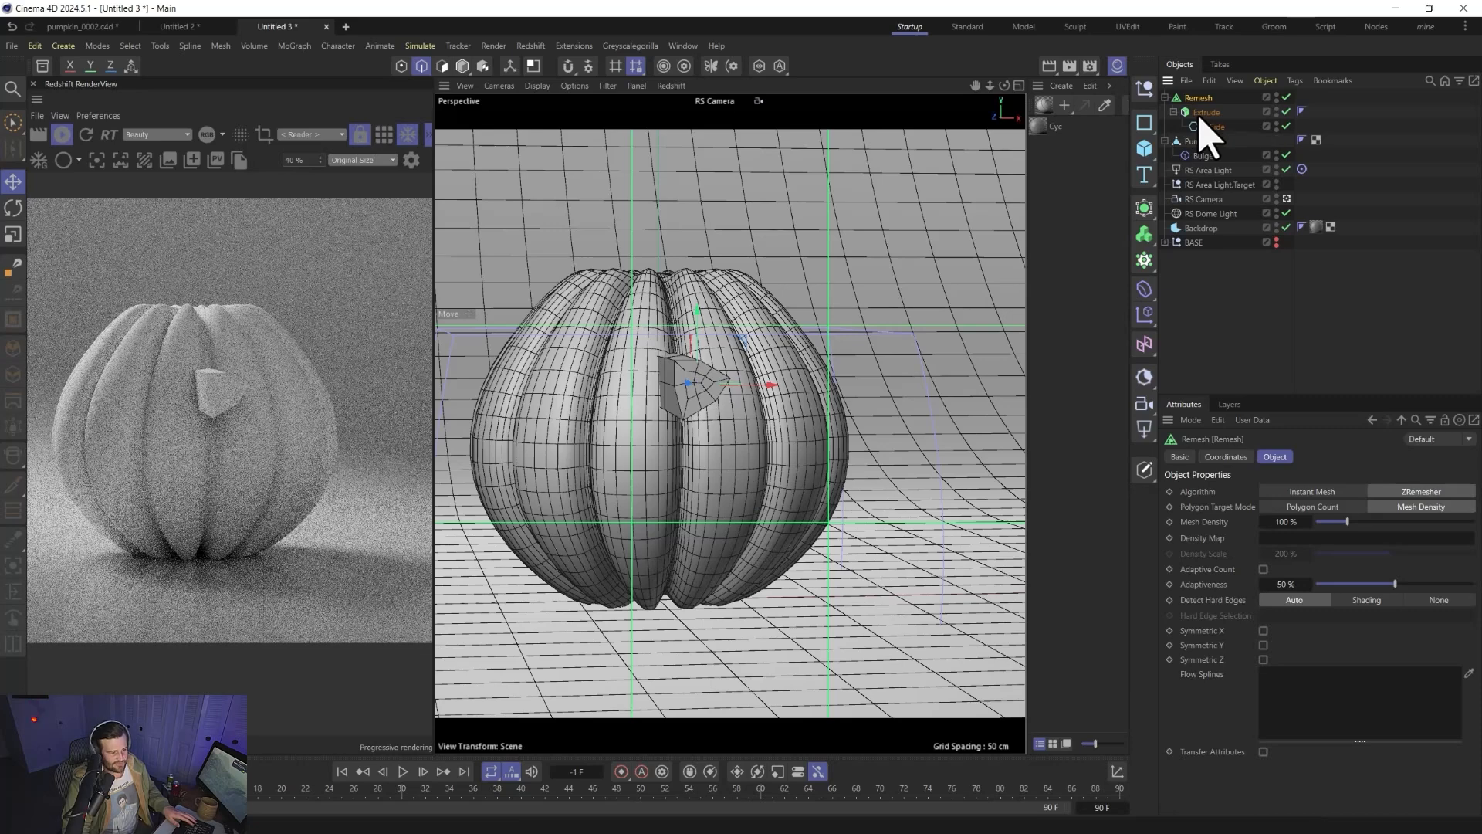
{"action": "key", "text": "ctrl+z"}
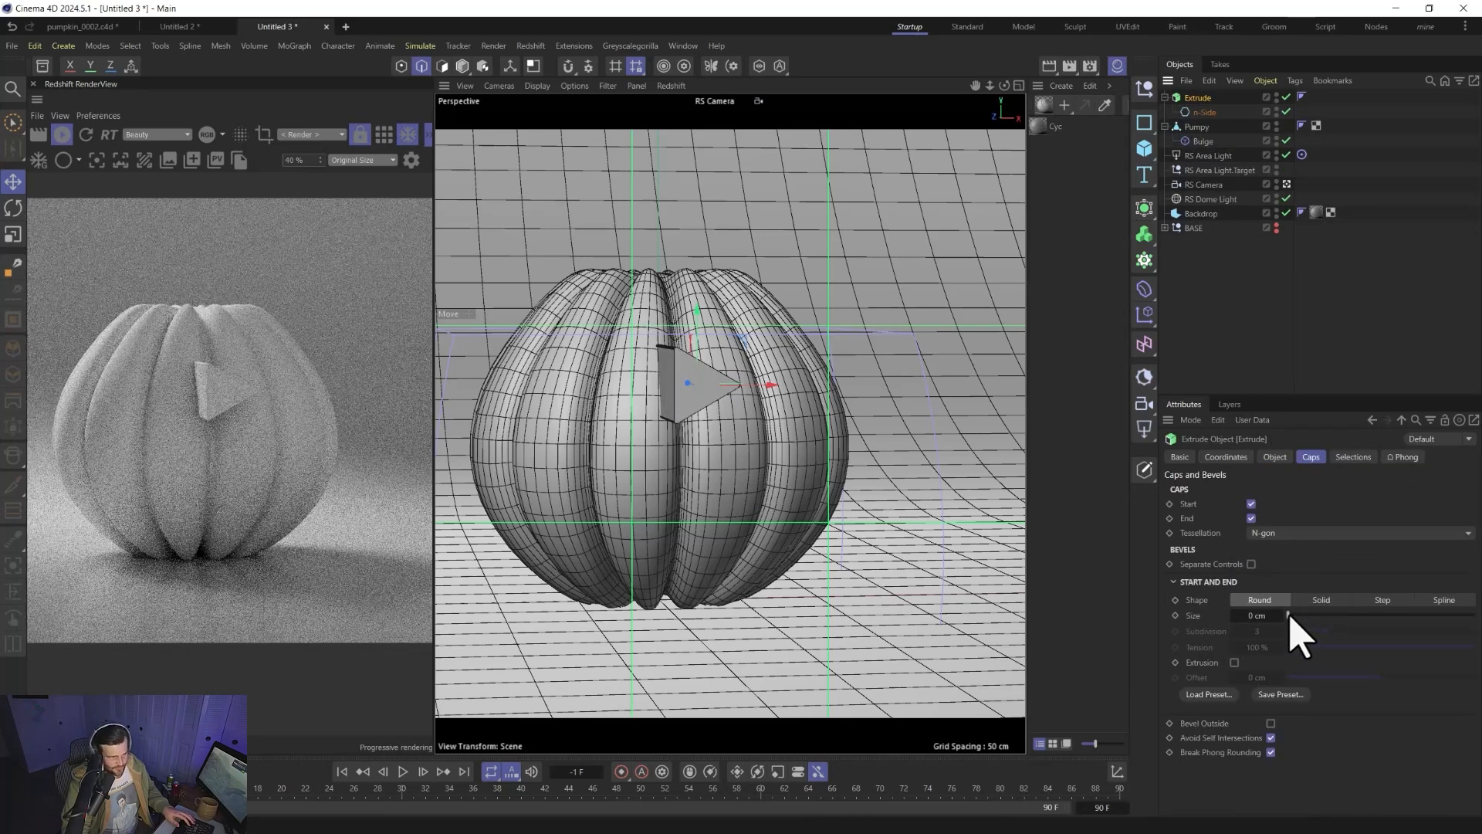
- Give the Extrude a 1.73 cm round bevel and 11 subdivisions, and make it editable
{"action": "left_click_drag", "start_coordinate": [1288, 615], "coordinate": [1291, 616]}
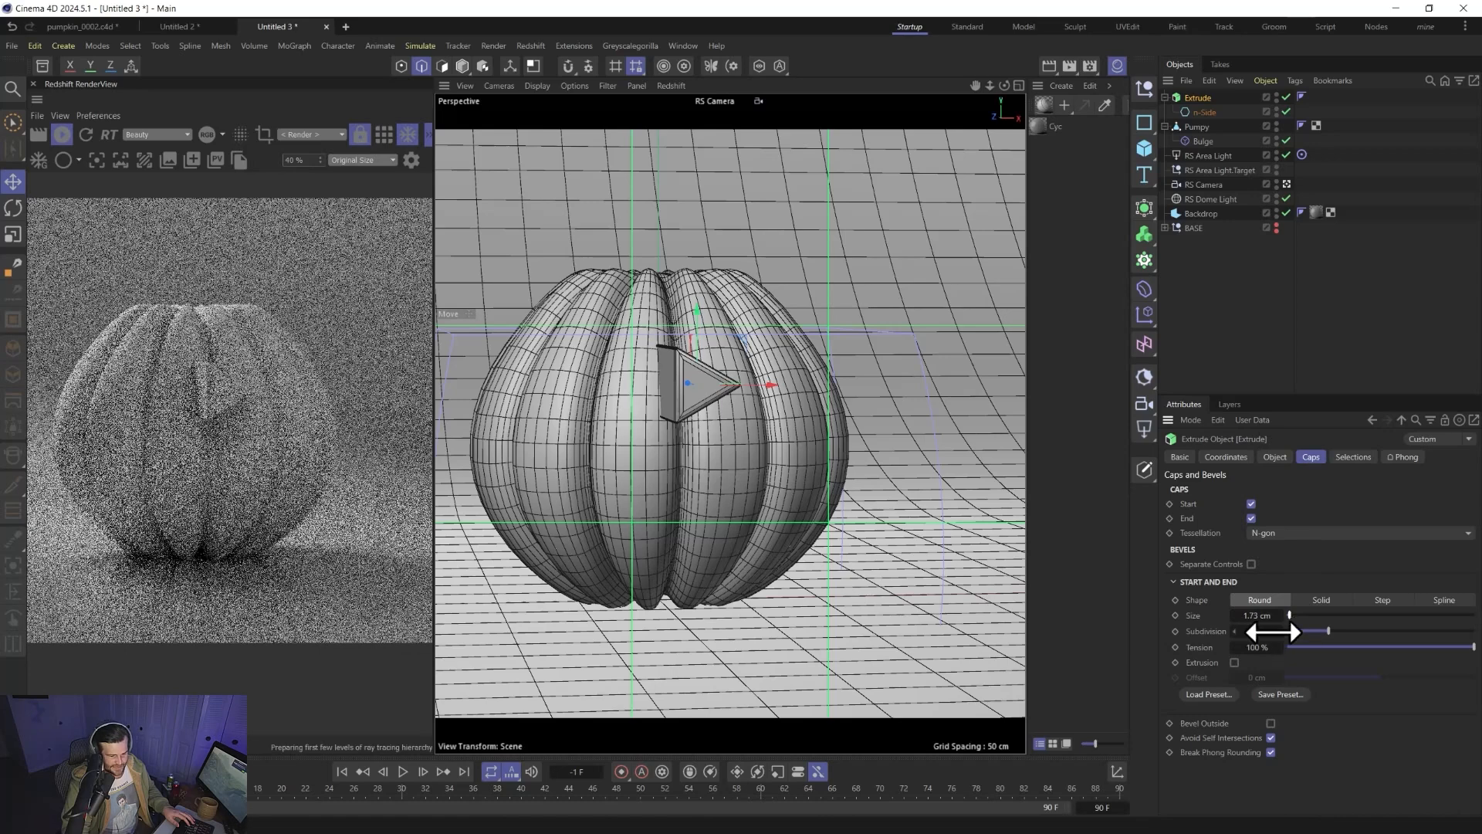
{"action": "left_click", "coordinate": [1276, 458]}
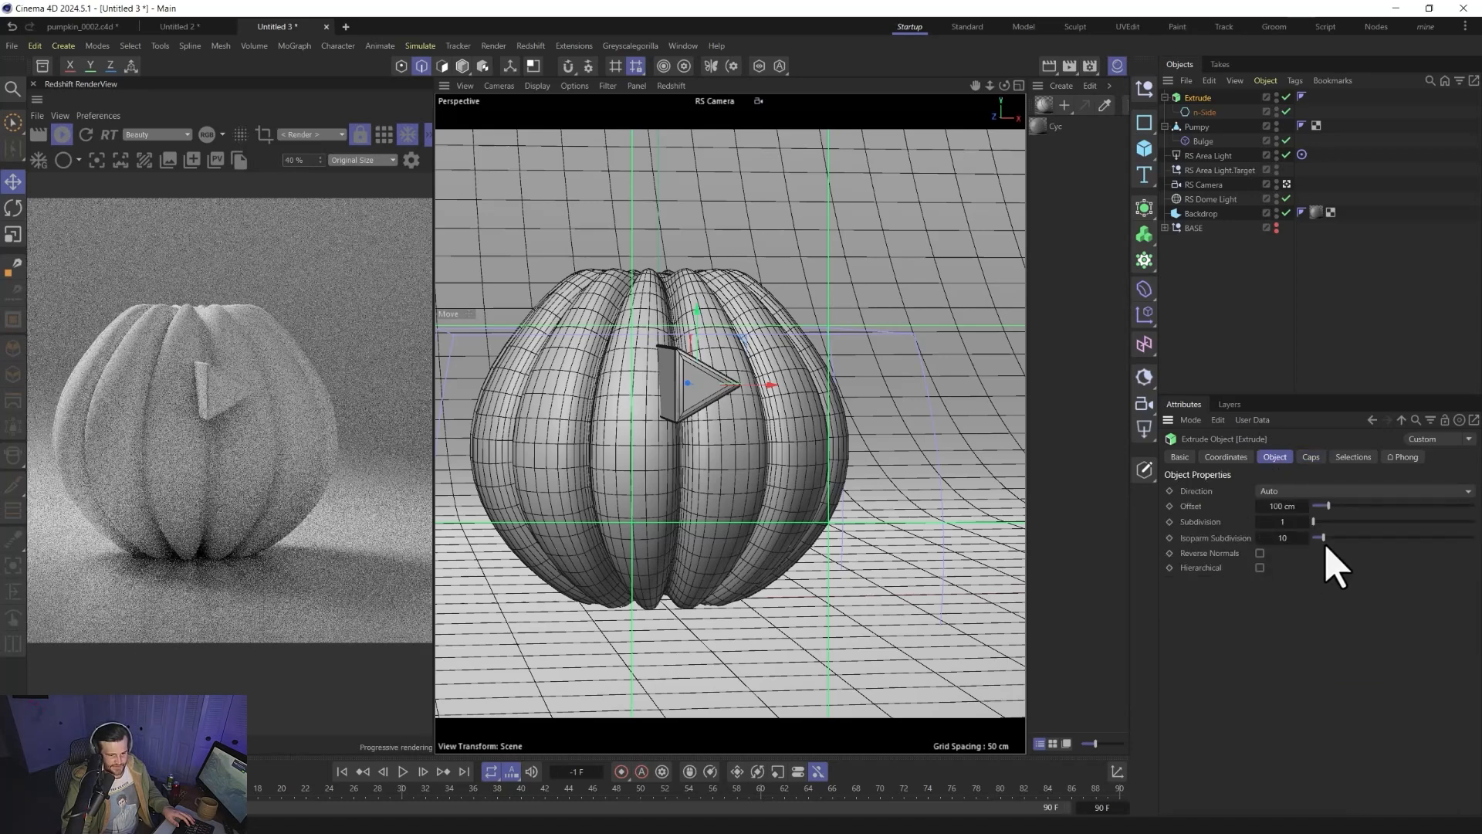
{"action": "left_click_drag", "start_coordinate": [1319, 527], "coordinate": [1329, 522]}
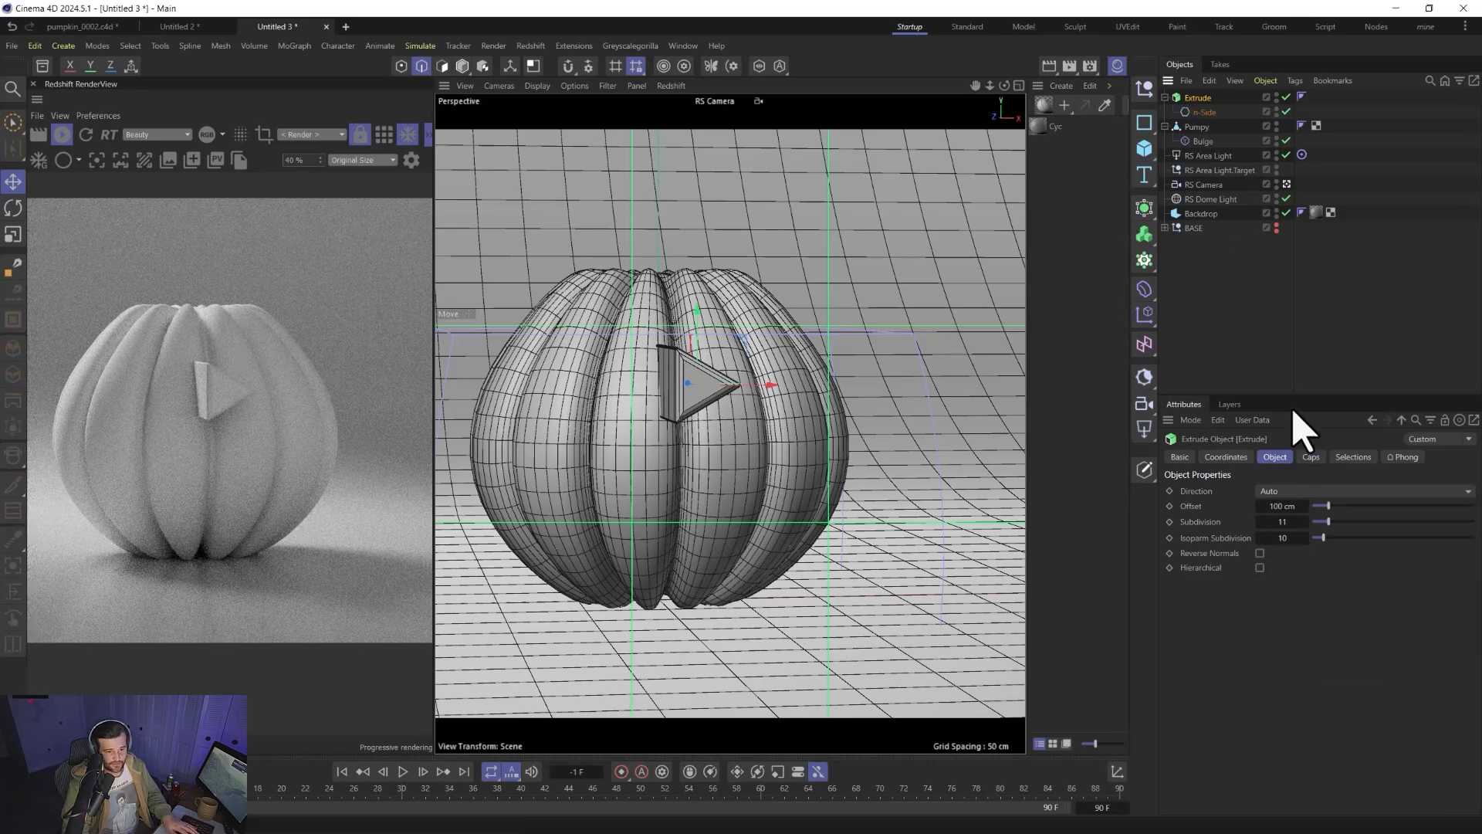
{"action": "key", "text": "c"}
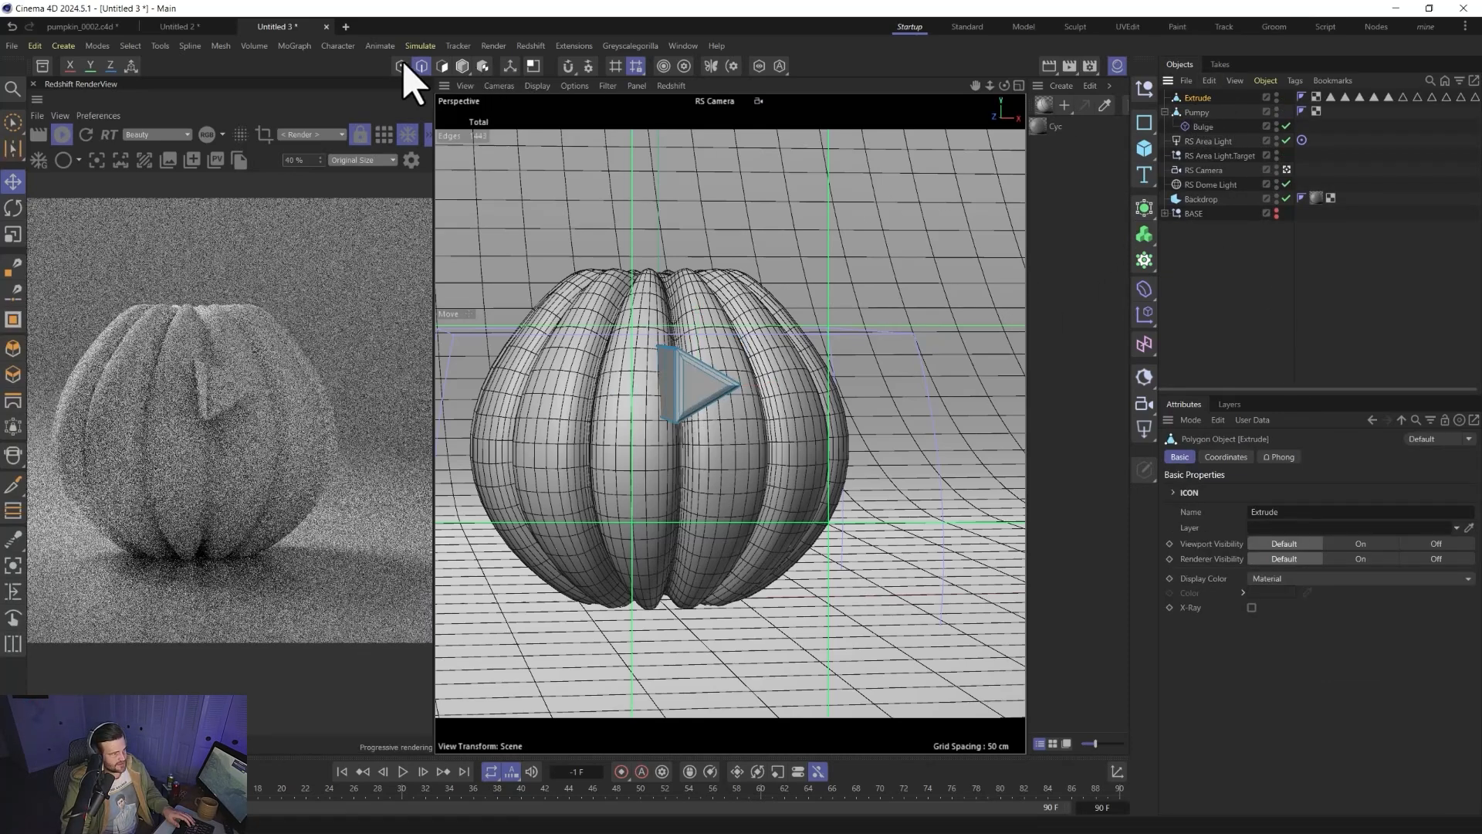
- Select all edges of the editable triangle and subdivide it with the Catmull-Clark pattern at 2 subdivisions
{"action": "key", "text": "ctrl+a"}
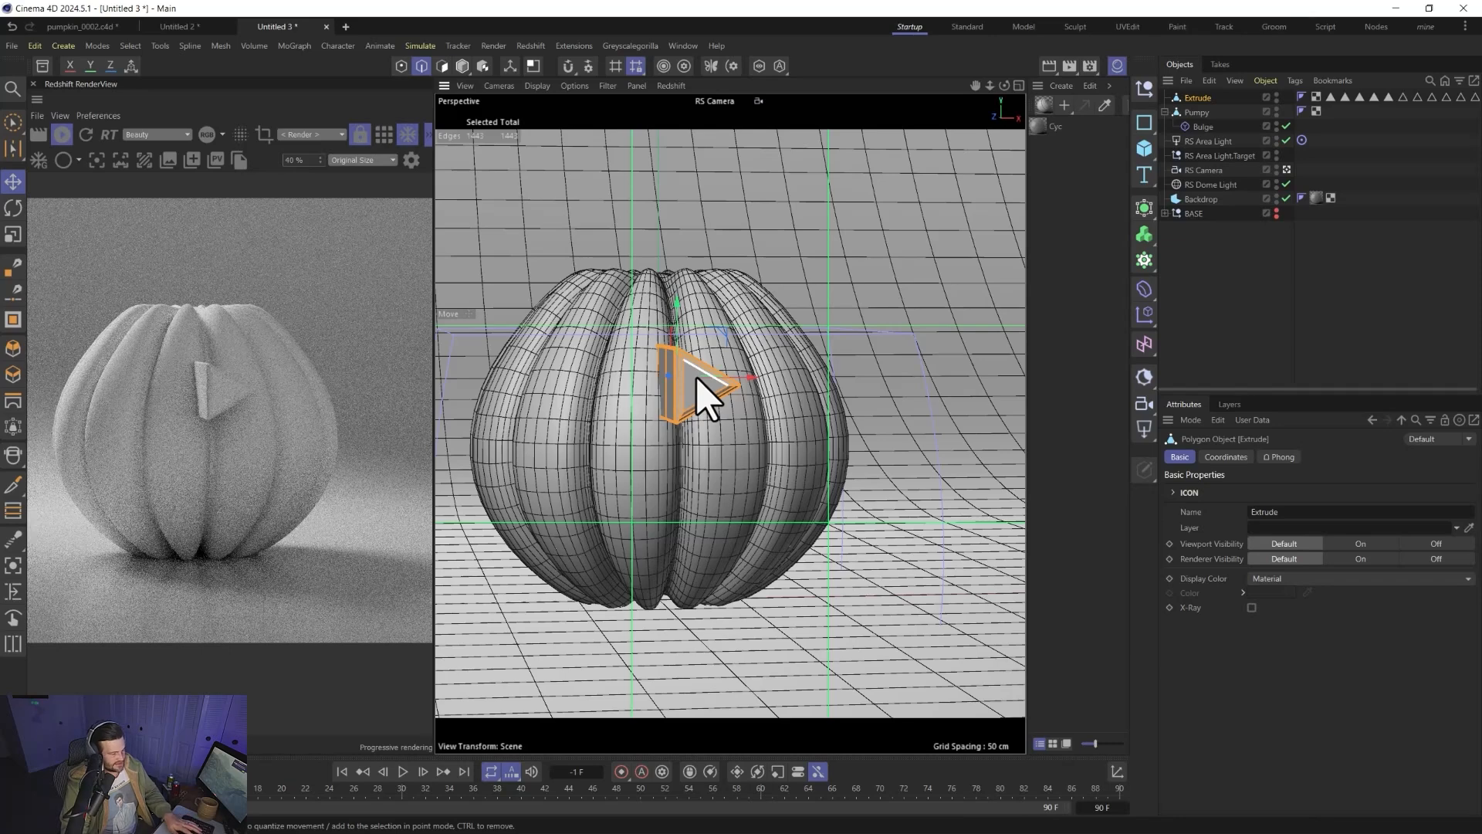
{"action": "key", "text": "u"}
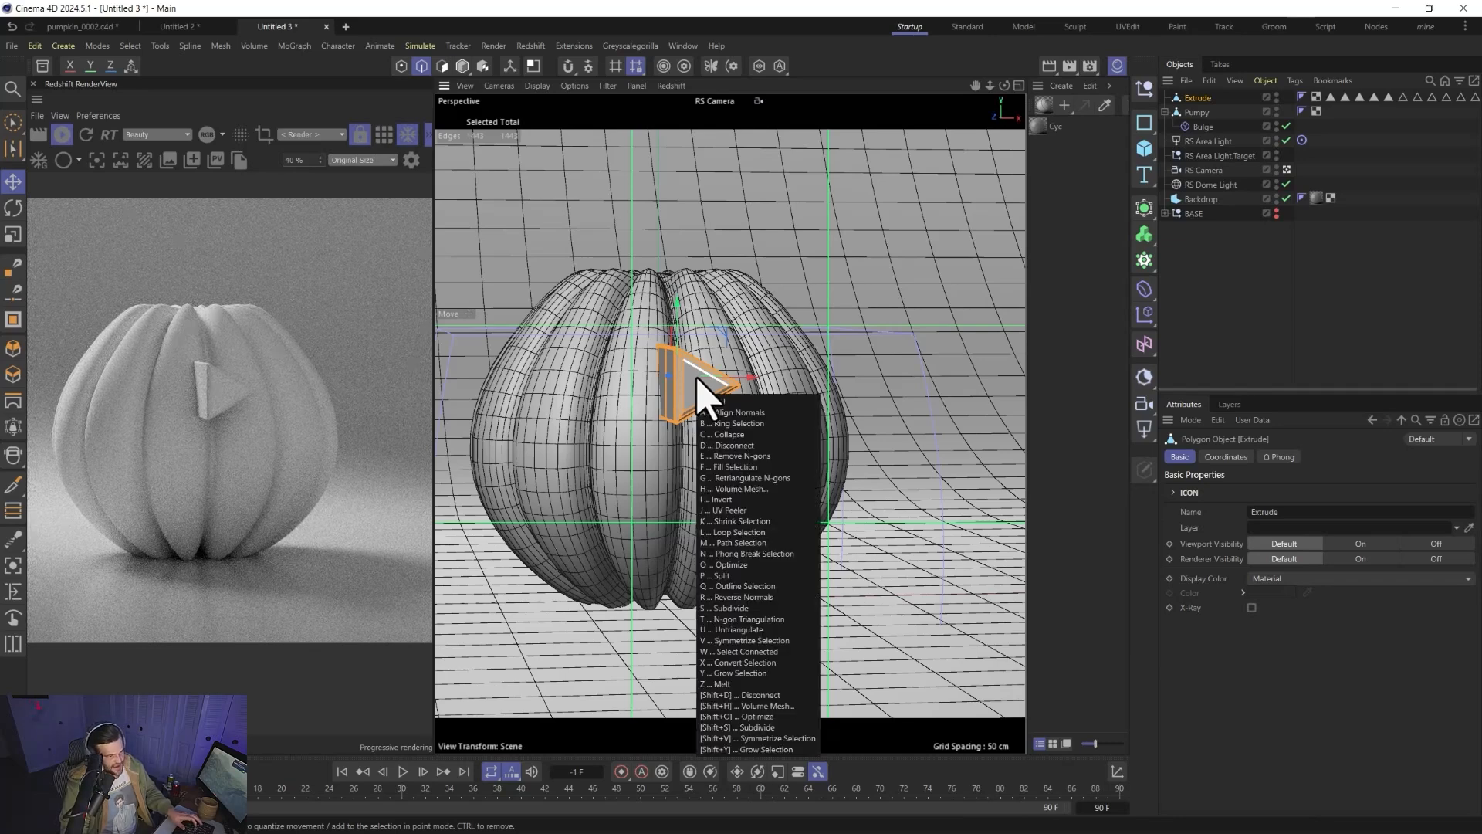
{"action": "key", "text": "s"}
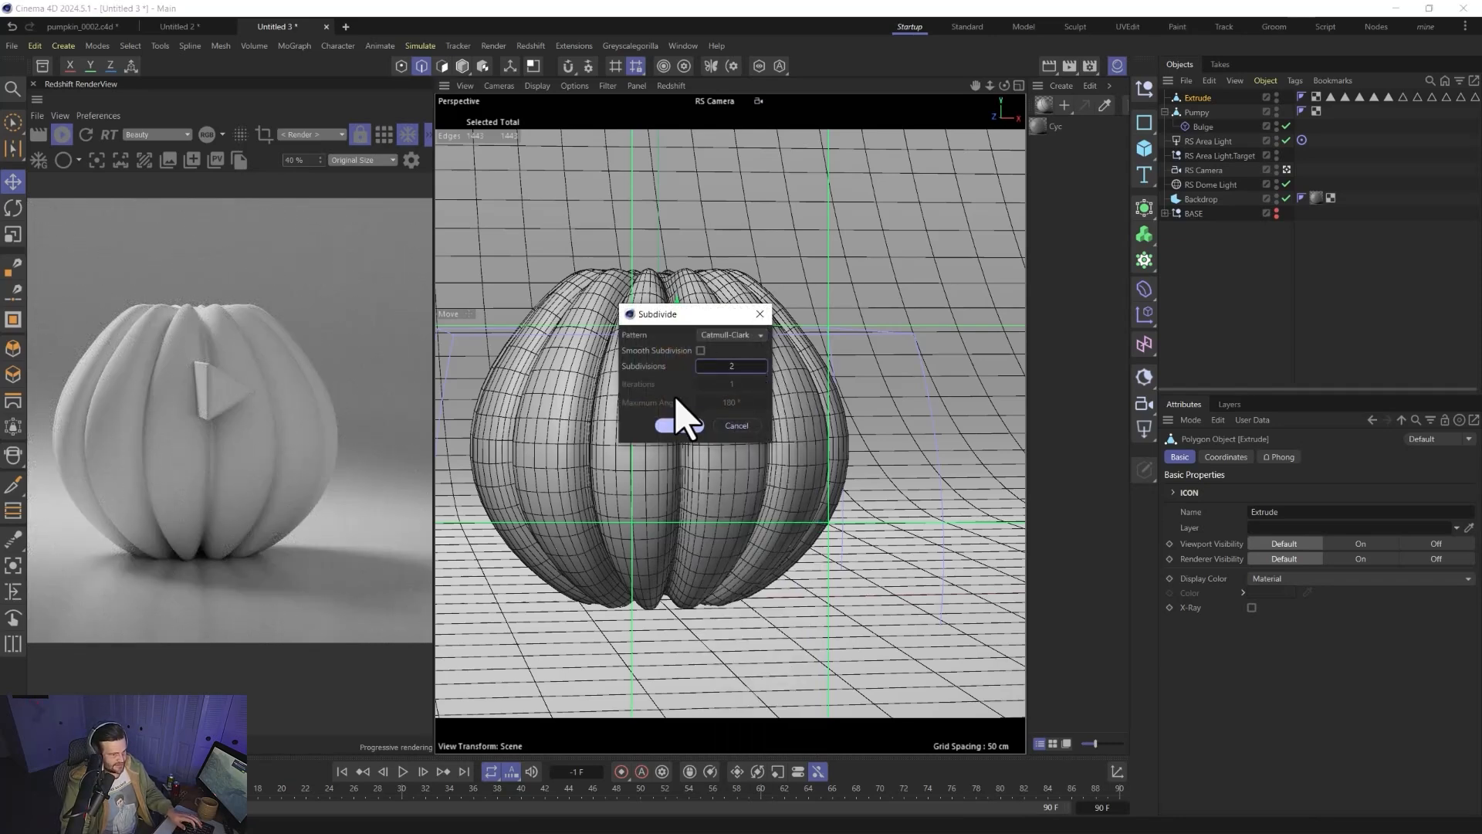
{"action": "left_click", "coordinate": [678, 427]}
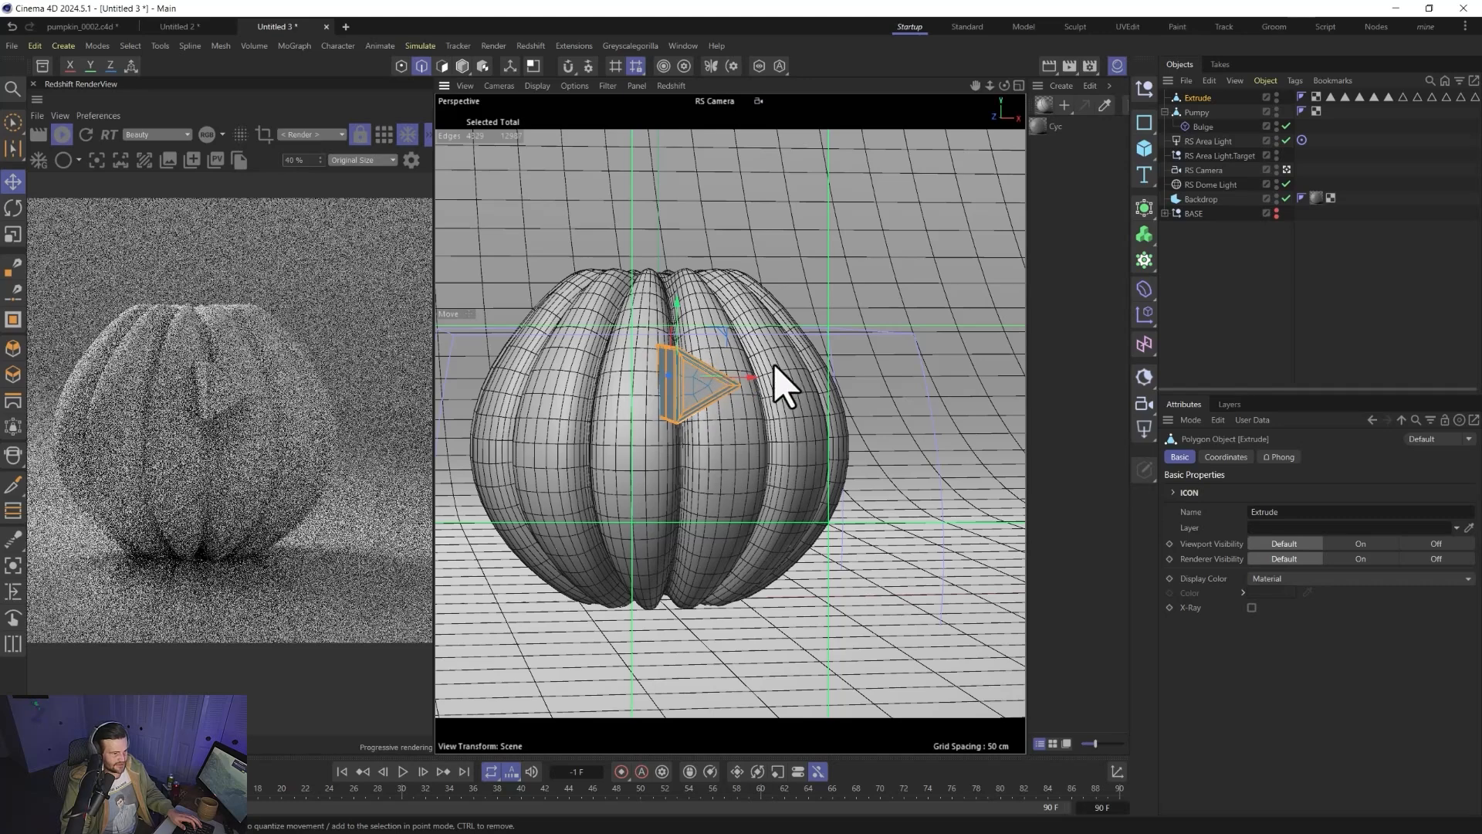
{"action": "key", "text": "Return"}
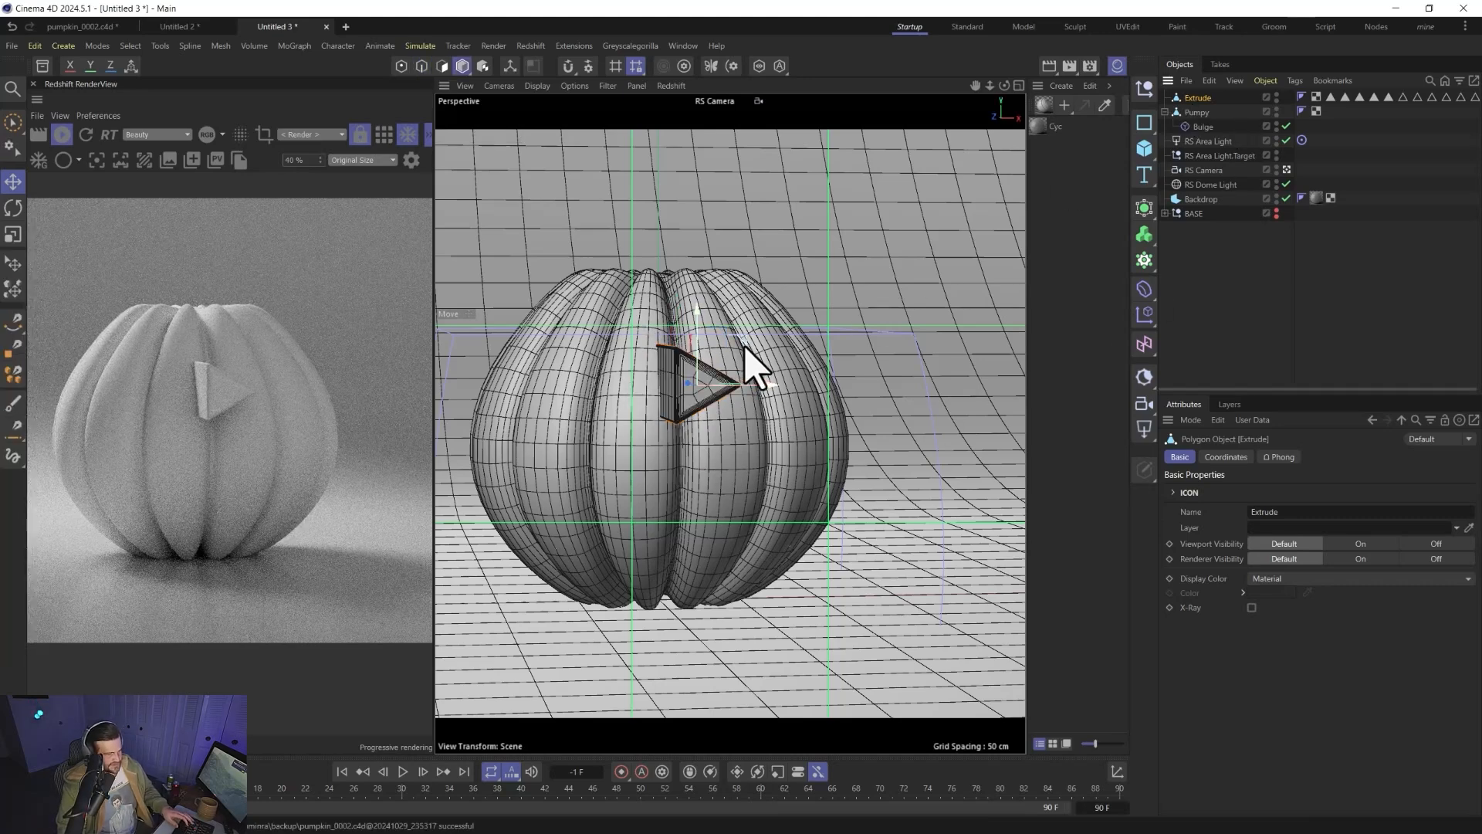
- Use the Place tool to put the triangle on the pumpkin's surface and scale down its long extrusion depth
{"action": "left_click_drag", "start_coordinate": [745, 346], "coordinate": [711, 353]}
{"action": "key", "text": "r"}
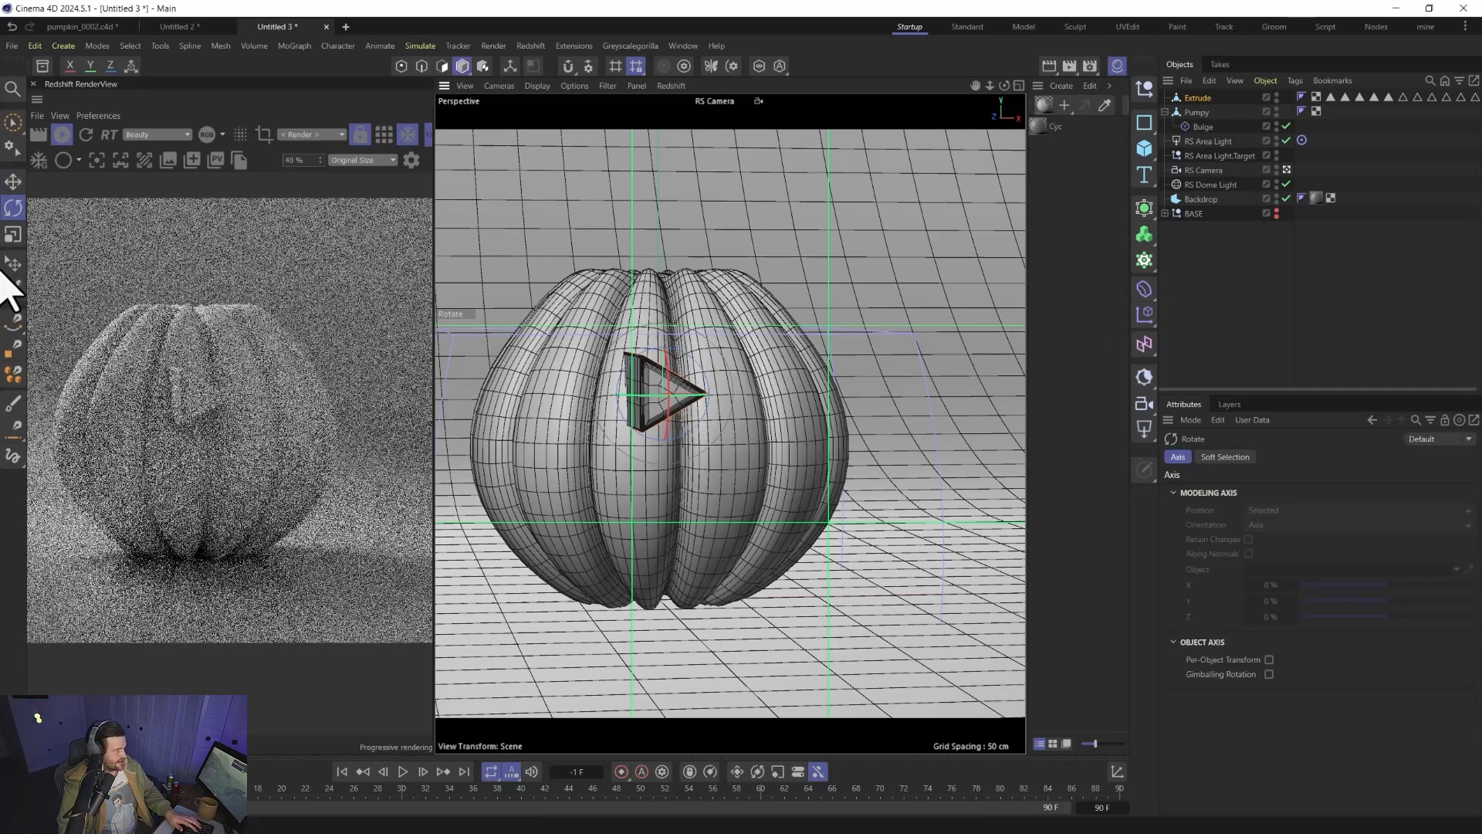
{"action": "left_click", "coordinate": [13, 264]}
{"action": "left_click_drag", "start_coordinate": [543, 461], "coordinate": [628, 381]}
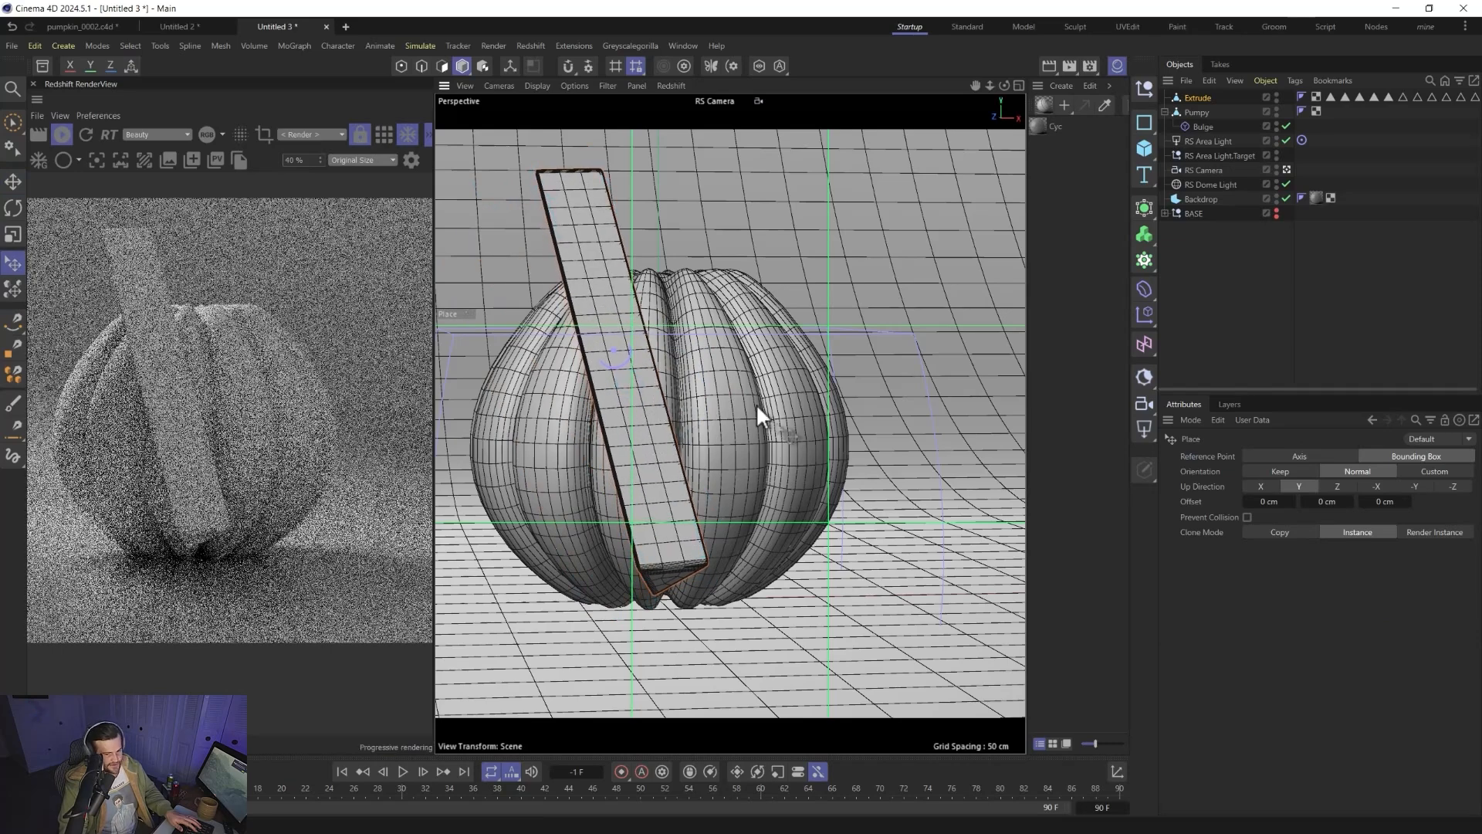
{"action": "left_click", "coordinate": [1197, 98]}
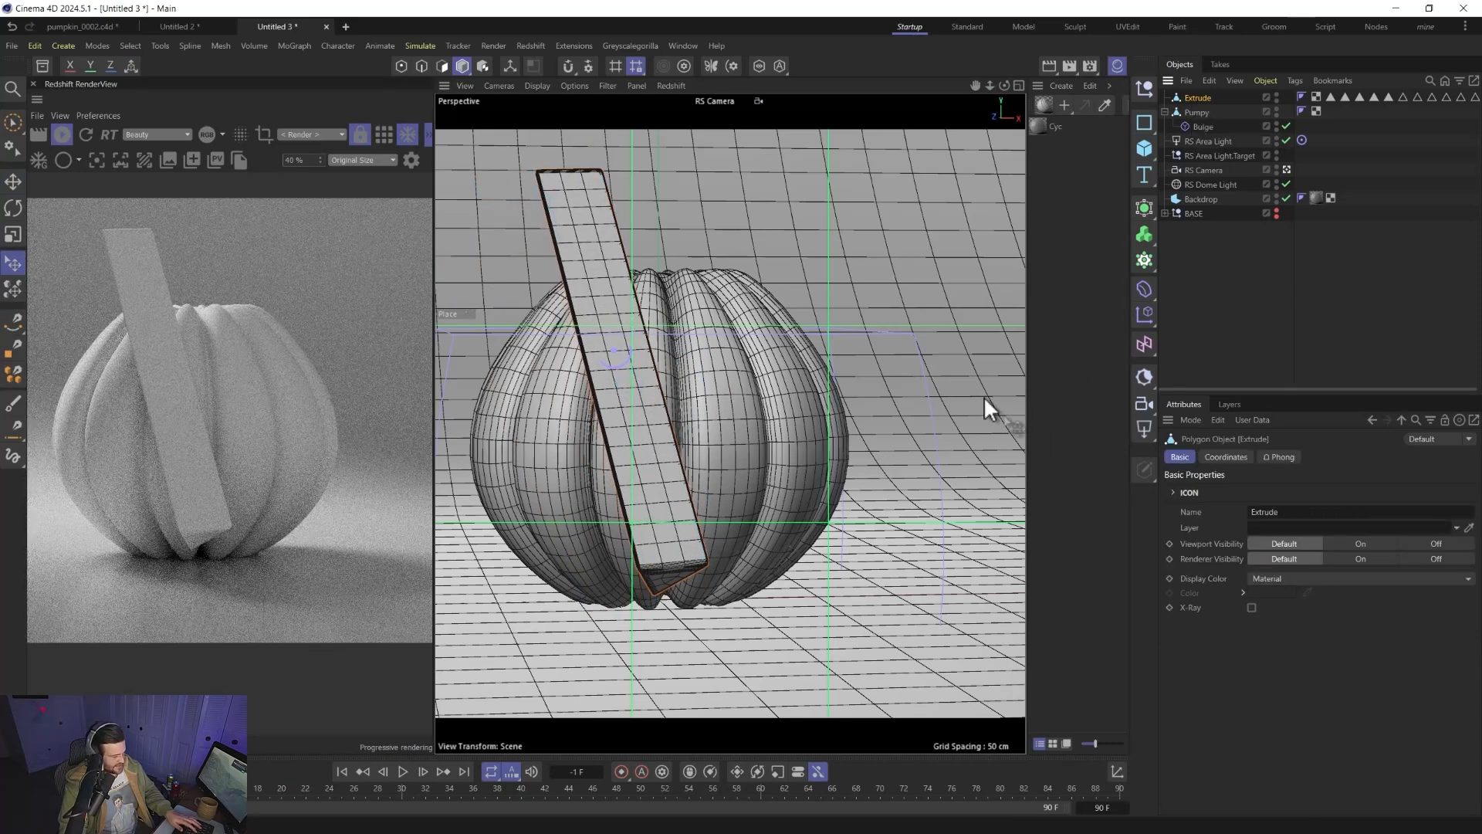
{"action": "key", "text": "t"}
{"action": "left_click_drag", "start_coordinate": [662, 523], "coordinate": [662, 577]}
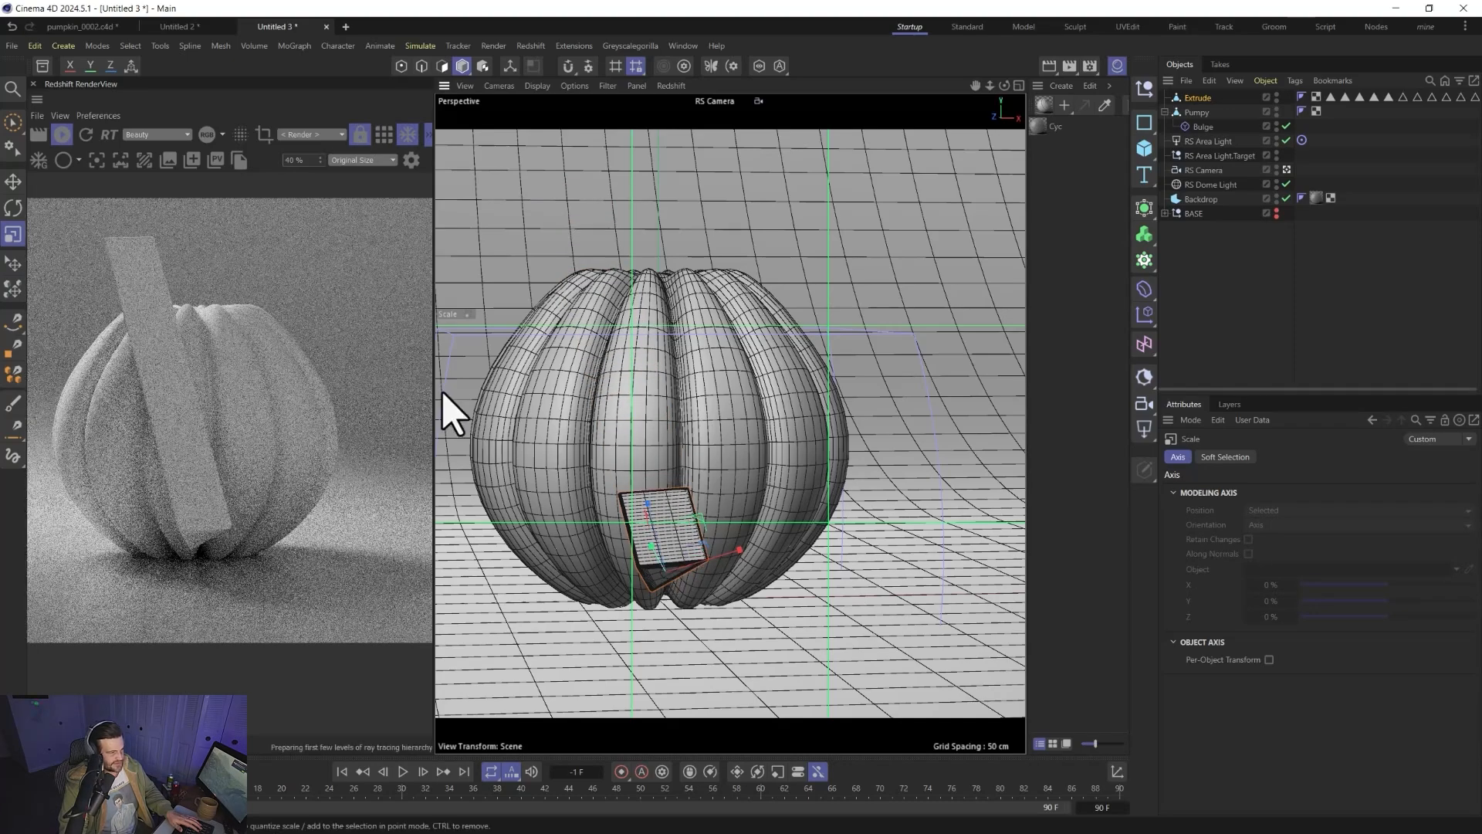
- Place the shortened triangle on the pumpkin's left eye area, with Z as the up direction
{"action": "left_click", "coordinate": [13, 264]}
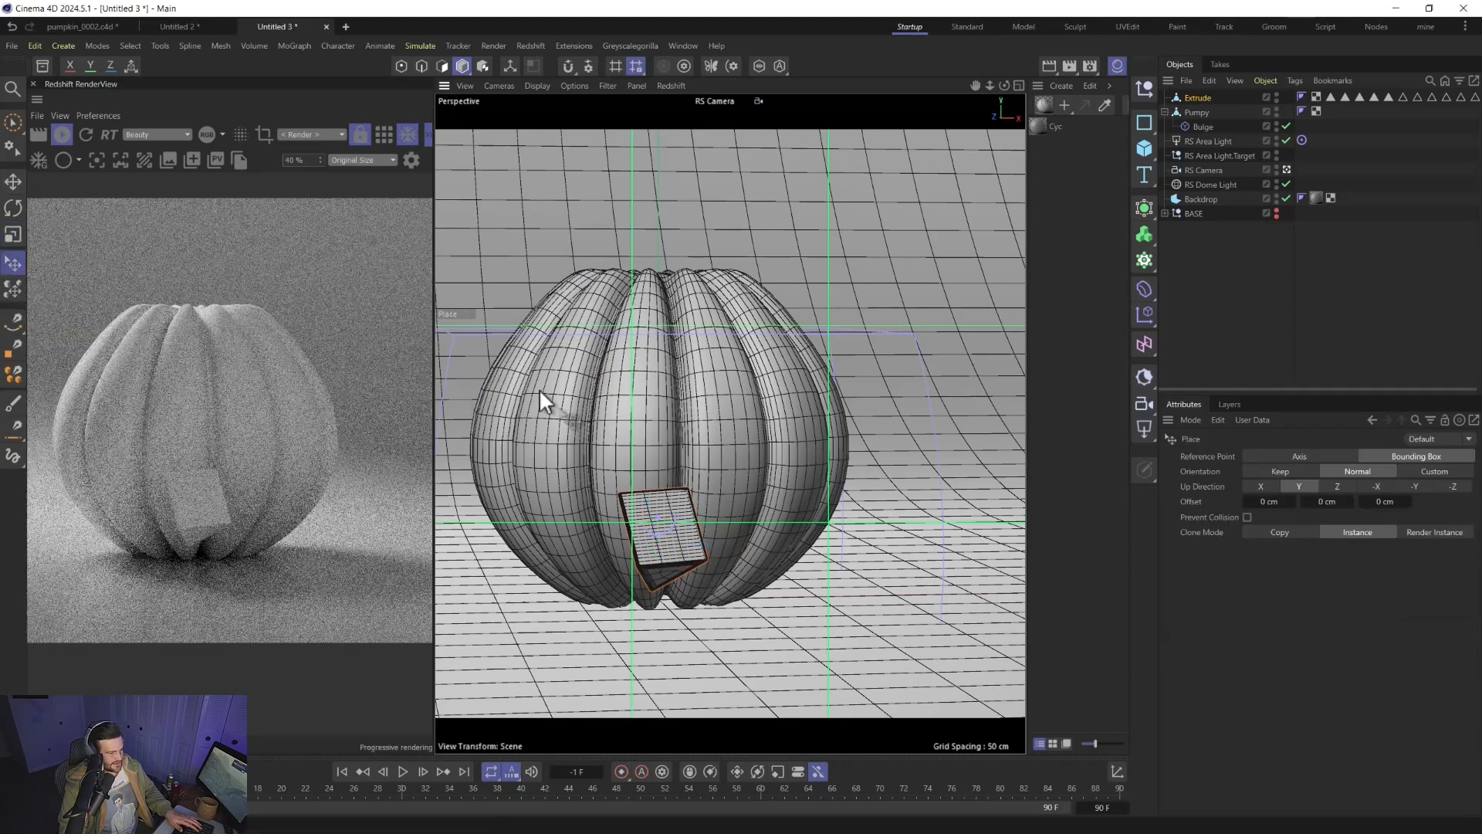
{"action": "left_click_drag", "start_coordinate": [540, 393], "coordinate": [650, 407]}
{"action": "left_click", "coordinate": [1338, 487]}
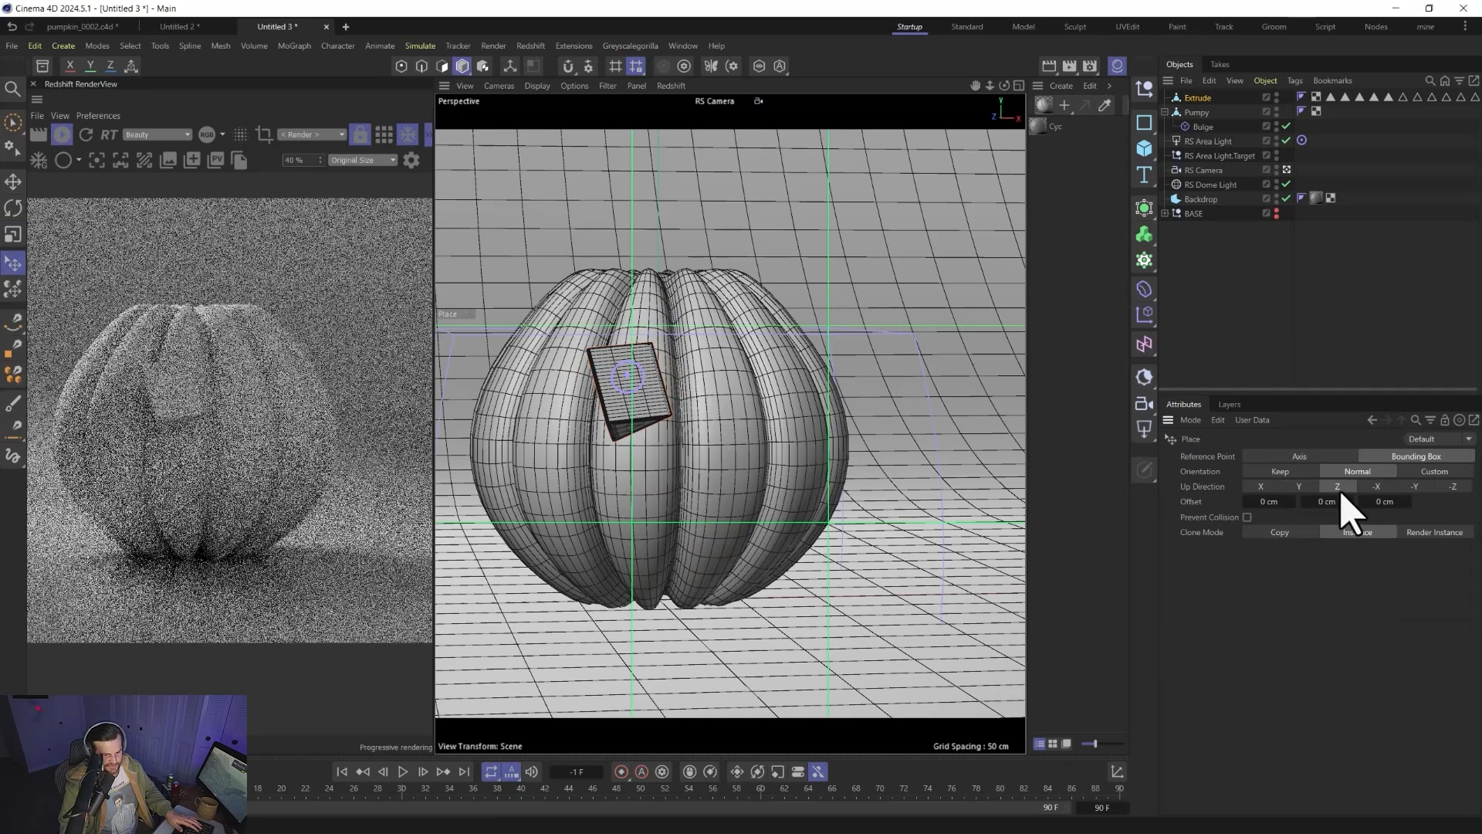
{"action": "left_click", "coordinate": [633, 406]}
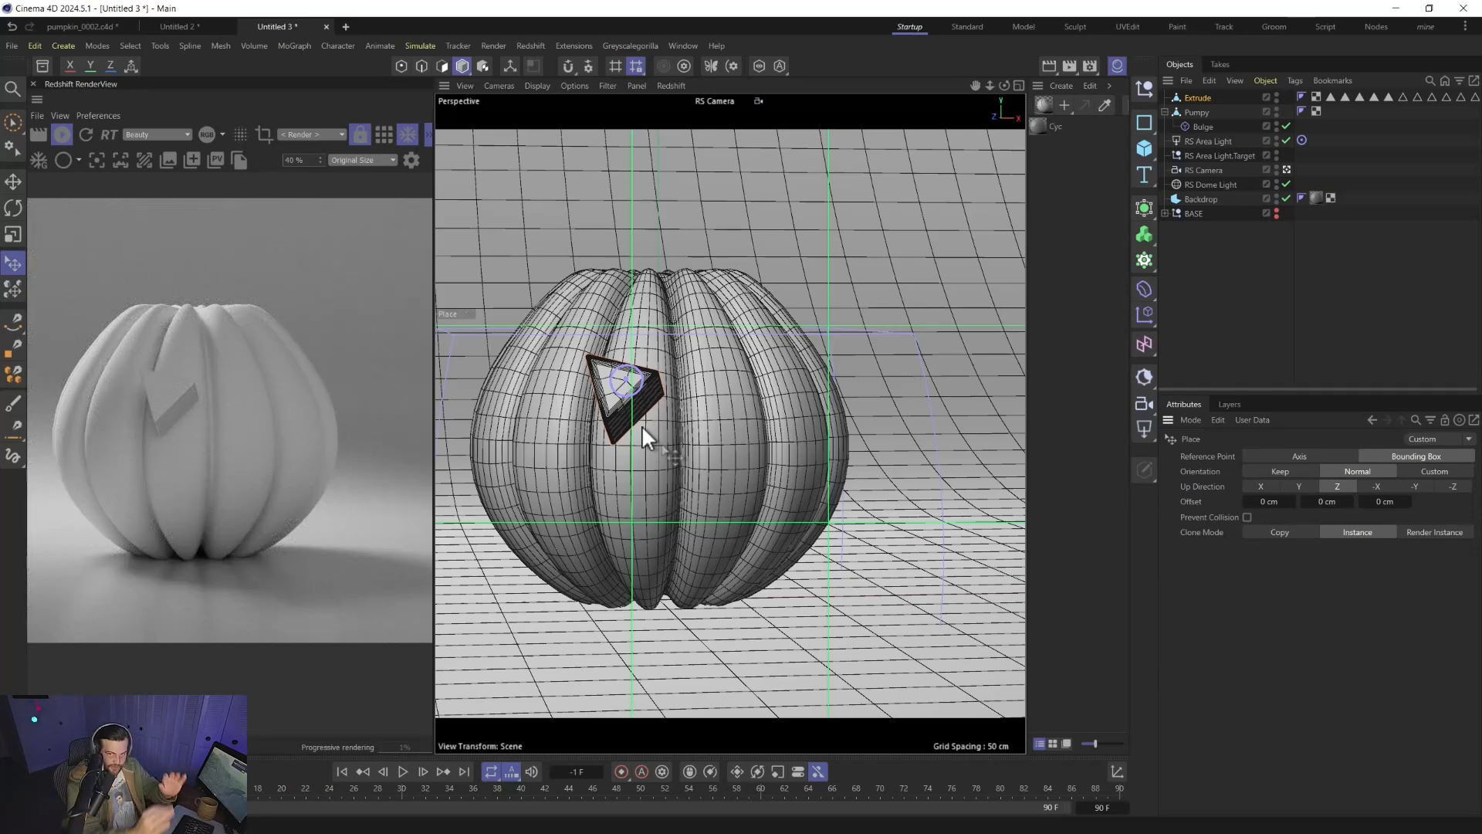
- Rotate the left eye triangle to point upward and add a slightly enlarged copy of it as the right eye
{"action": "key", "text": "r"}
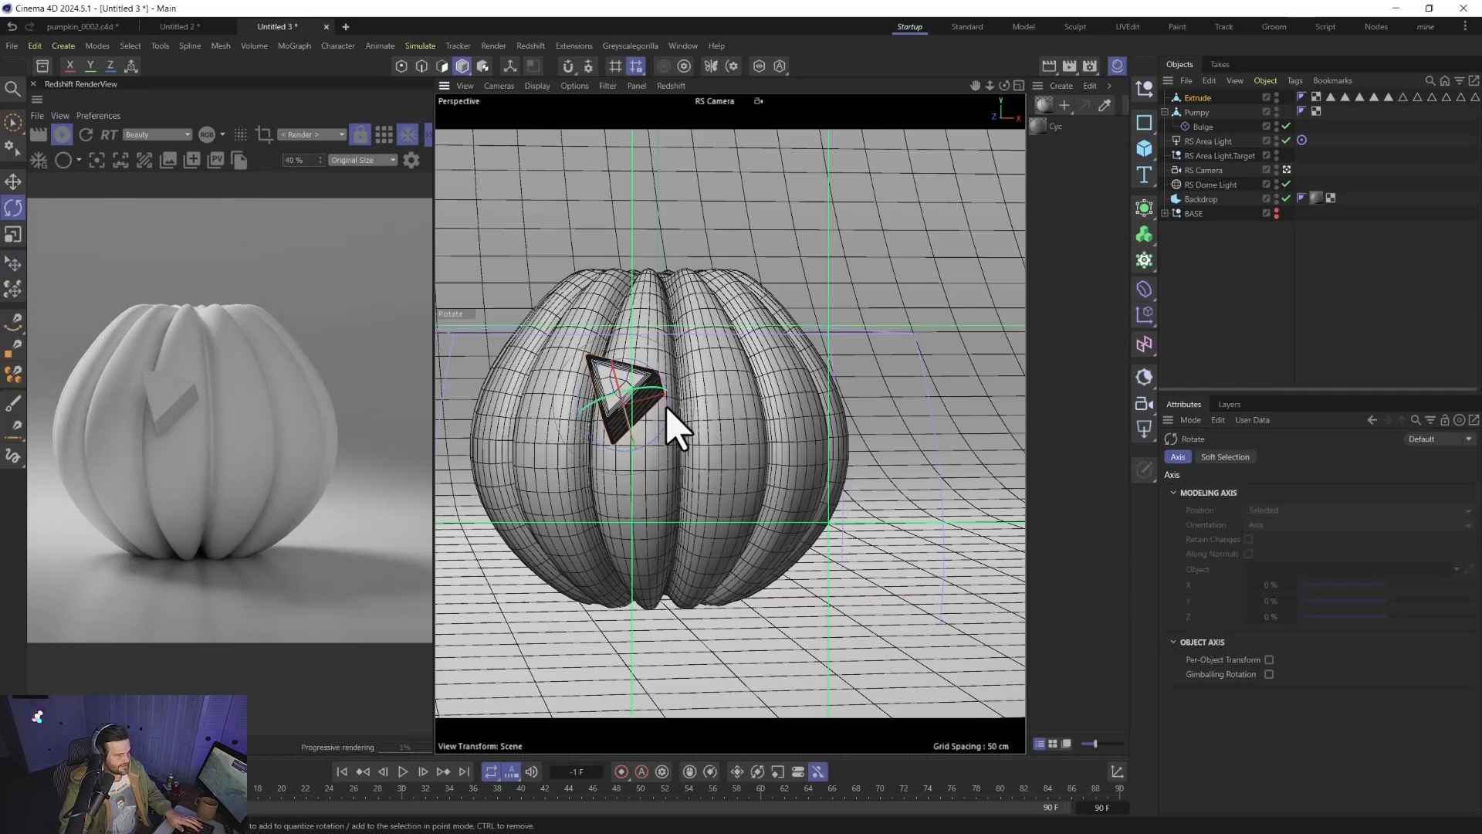
{"action": "left_click_drag", "start_coordinate": [678, 437], "coordinate": [755, 417]}
{"action": "key", "text": "e"}
{"action": "key", "text": "r"}
{"action": "key", "text": "e"}
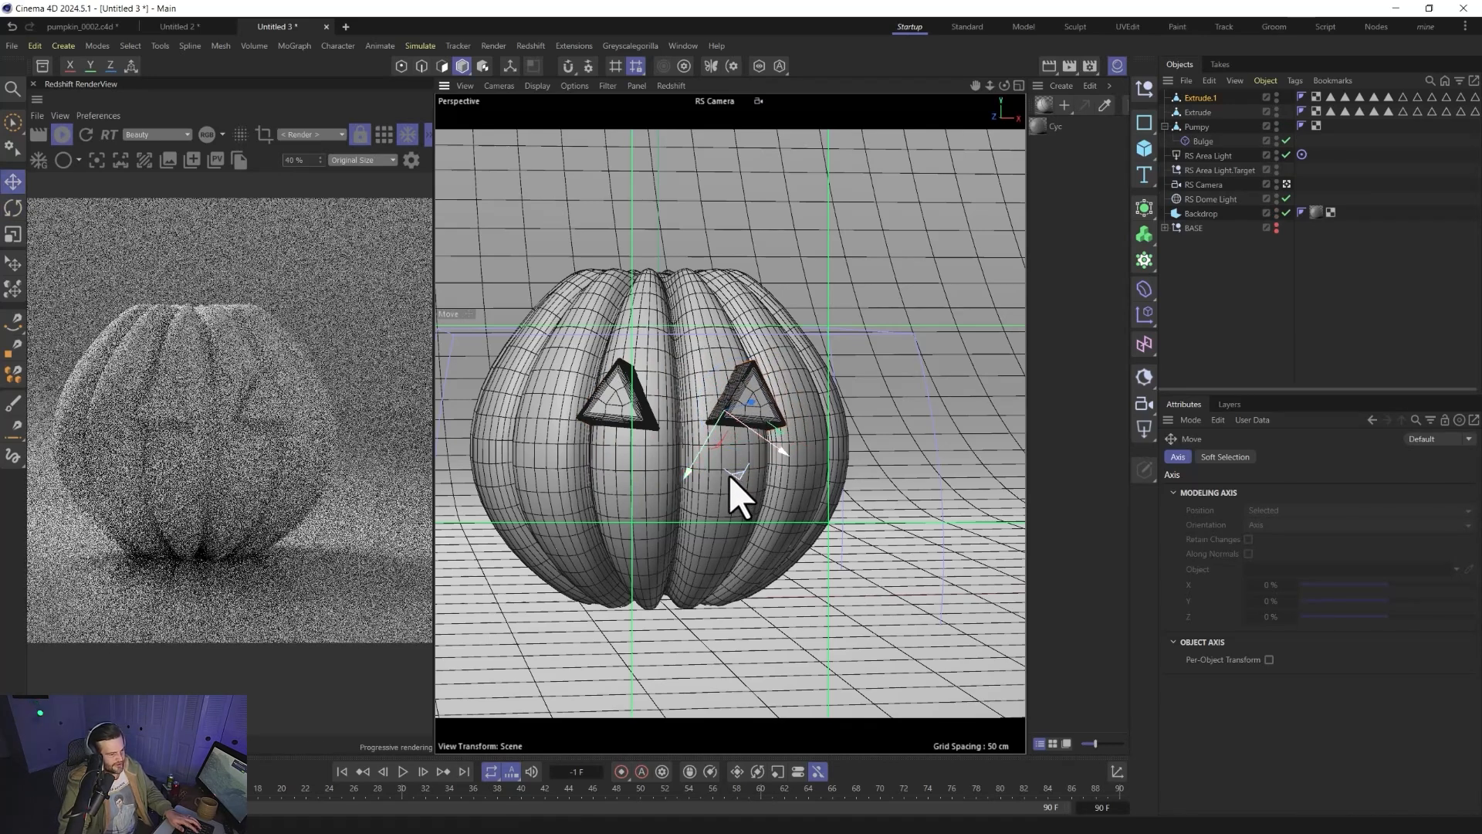
{"action": "key", "text": "t"}
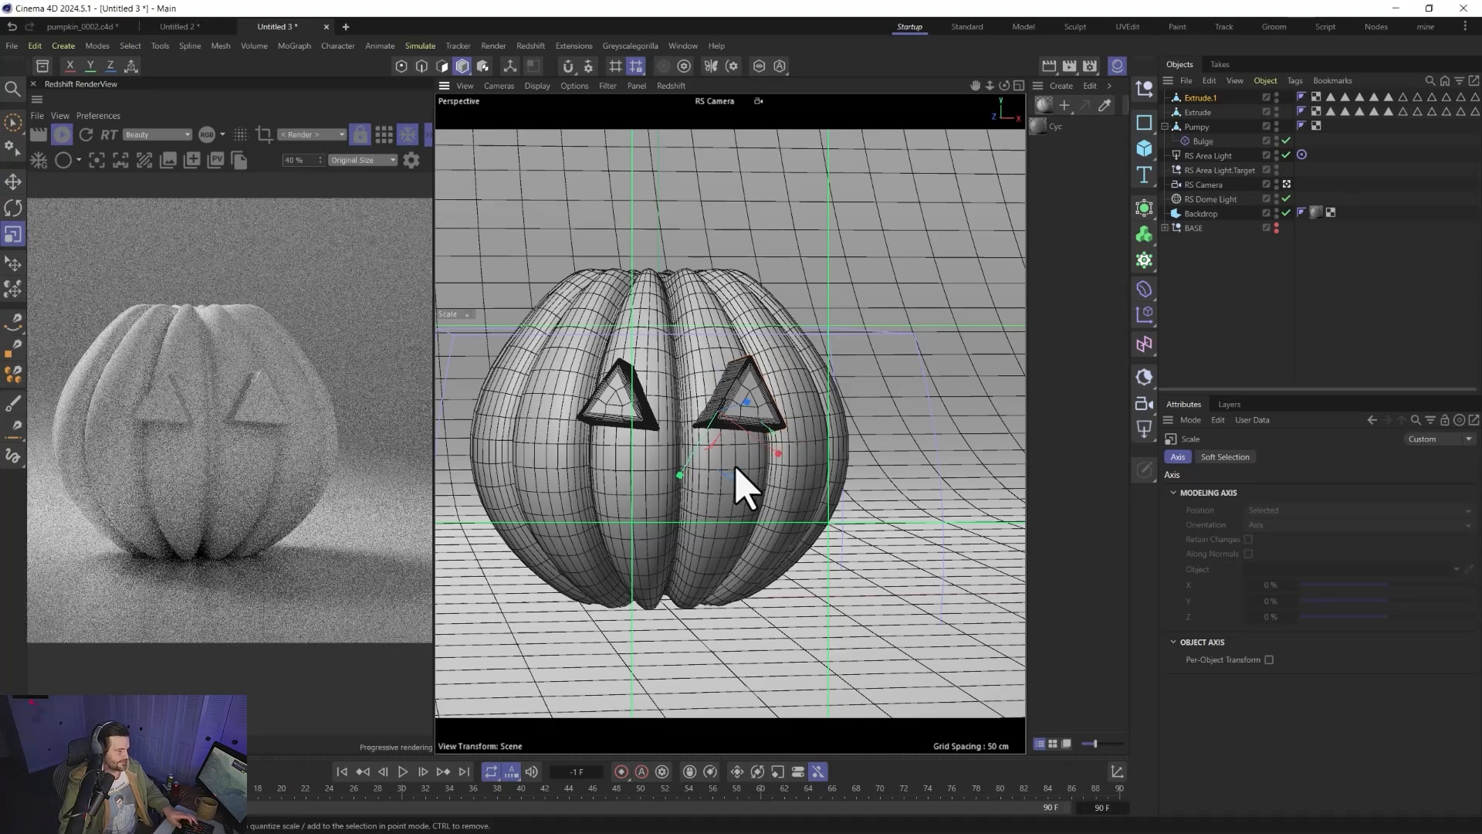
- Assign the Cyc material to the pumpkin
{"action": "scroll", "coordinate": [718, 483], "scroll_direction": "up", "scroll_amount": 3}
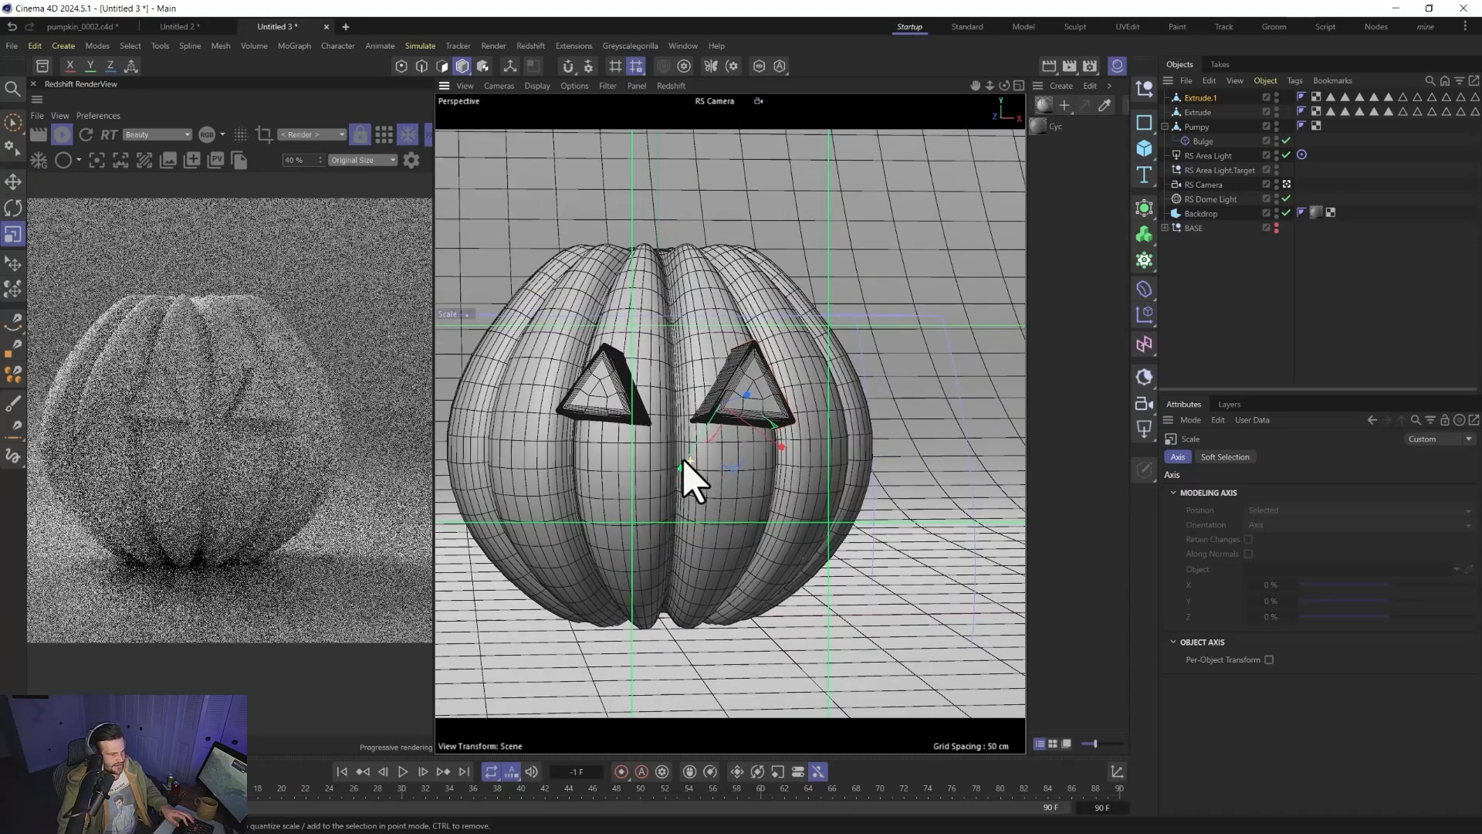
{"action": "left_click_drag", "start_coordinate": [683, 461], "coordinate": [680, 456], "text": "alt"}
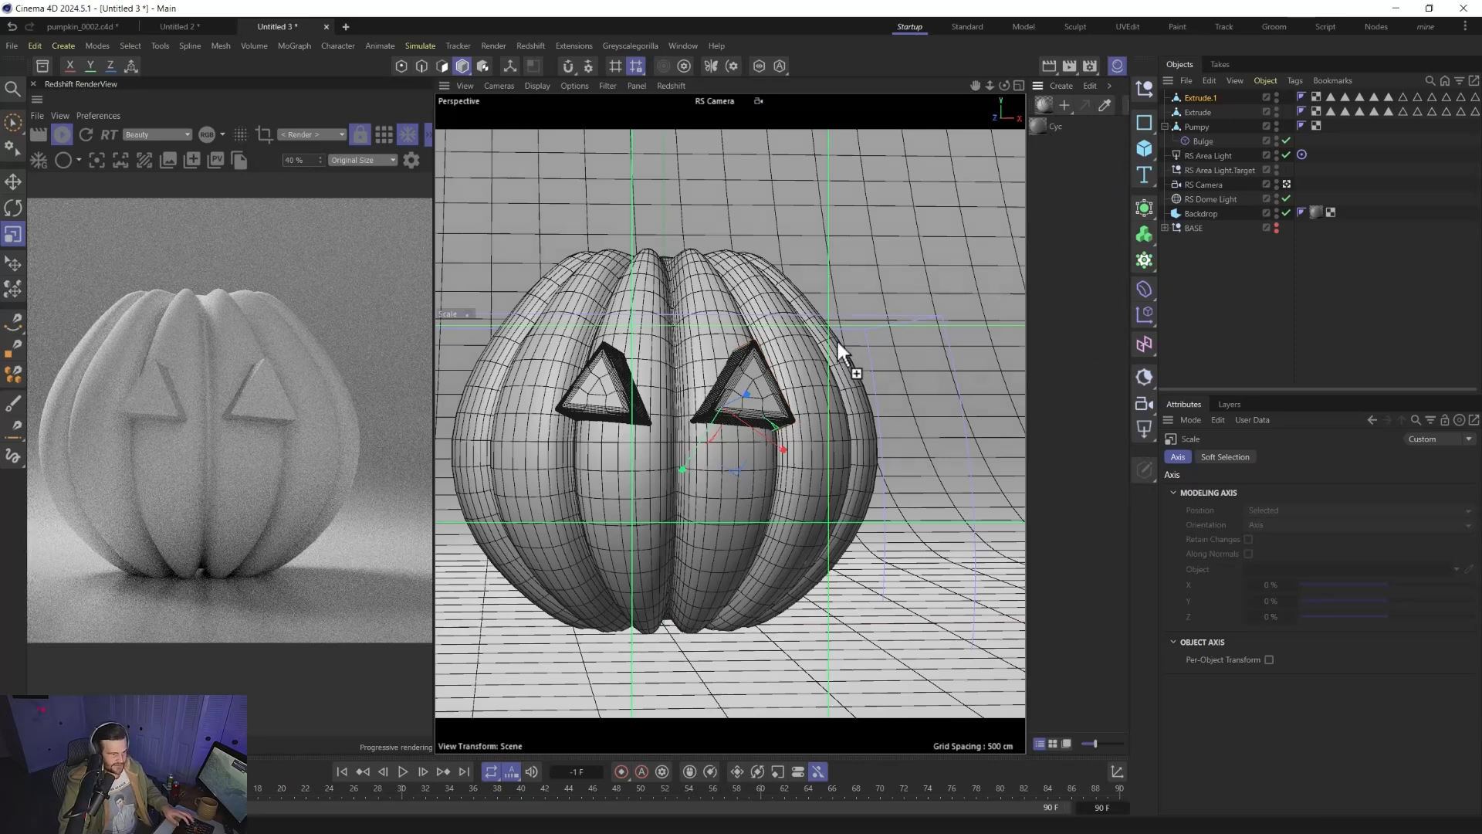
{"action": "left_click_drag", "start_coordinate": [838, 345], "coordinate": [840, 349]}
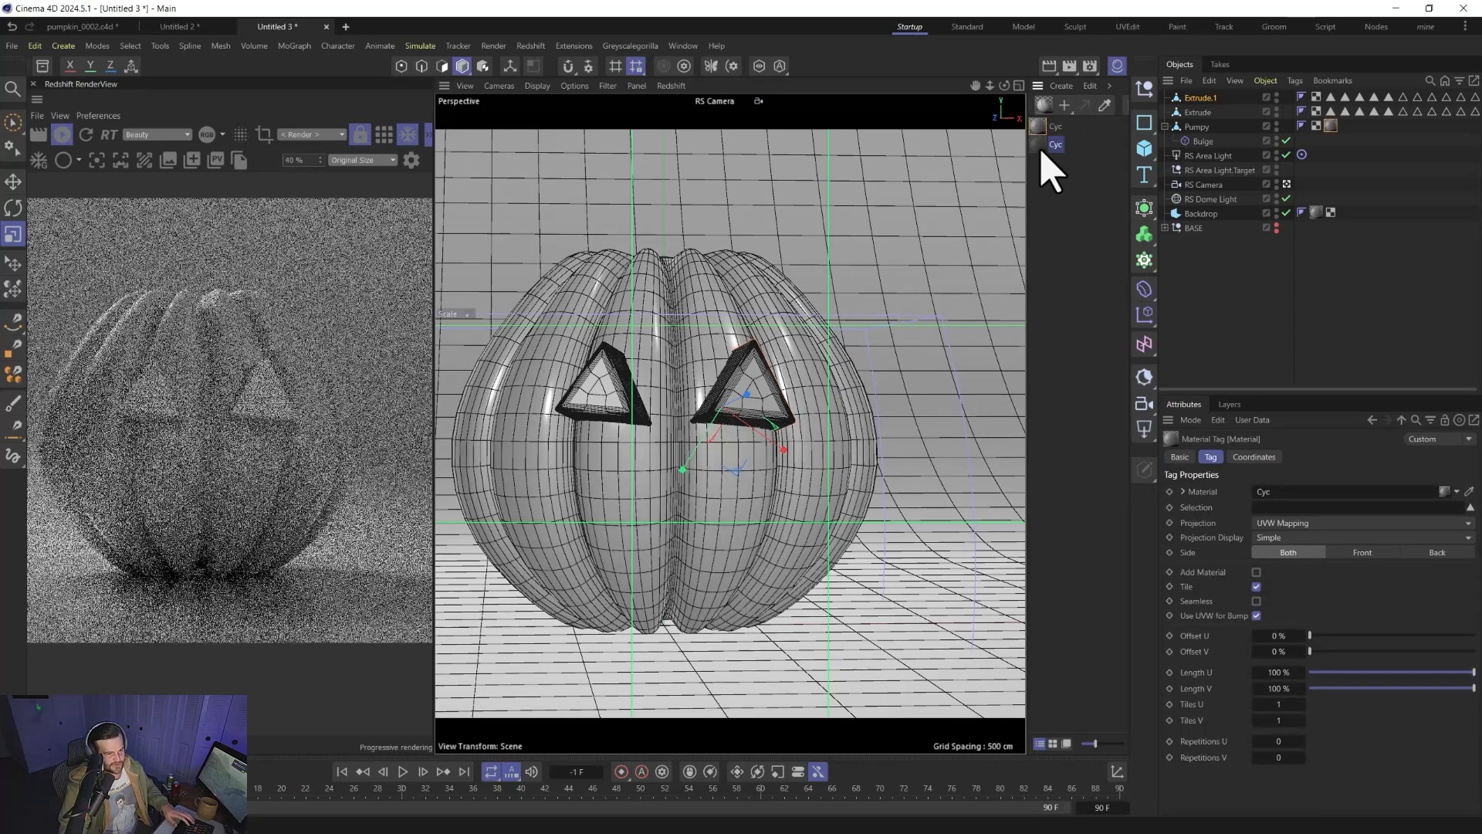
- Make a copy of the Cyc material with a black base color and apply it to both triangular eyes
{"action": "double_click", "coordinate": [1040, 149]}
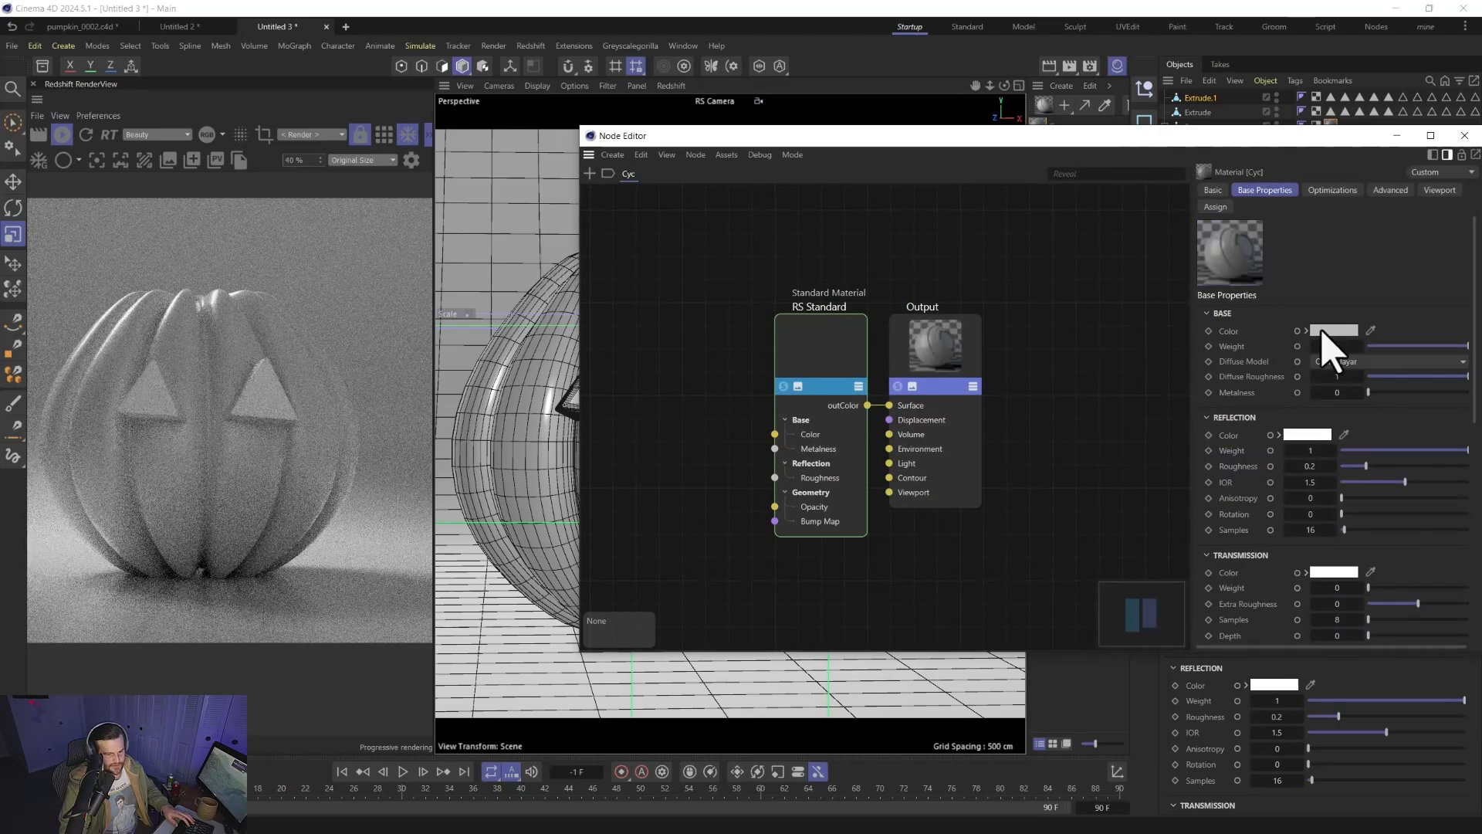
{"action": "left_click", "coordinate": [1322, 332]}
{"action": "left_click_drag", "start_coordinate": [1264, 451], "coordinate": [1180, 506]}
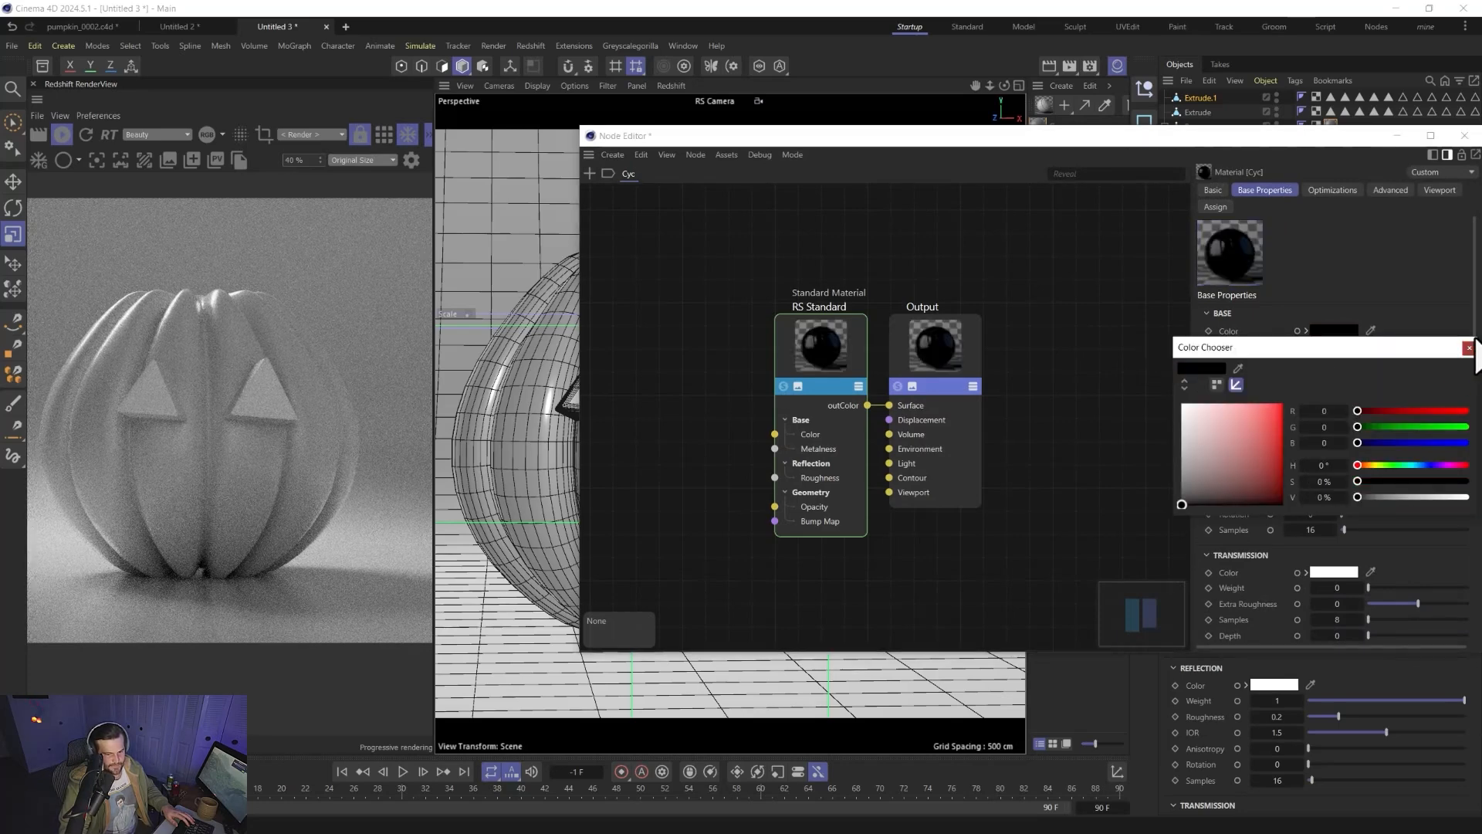
{"action": "left_click", "coordinate": [1470, 348]}
{"action": "left_click", "coordinate": [1465, 135]}
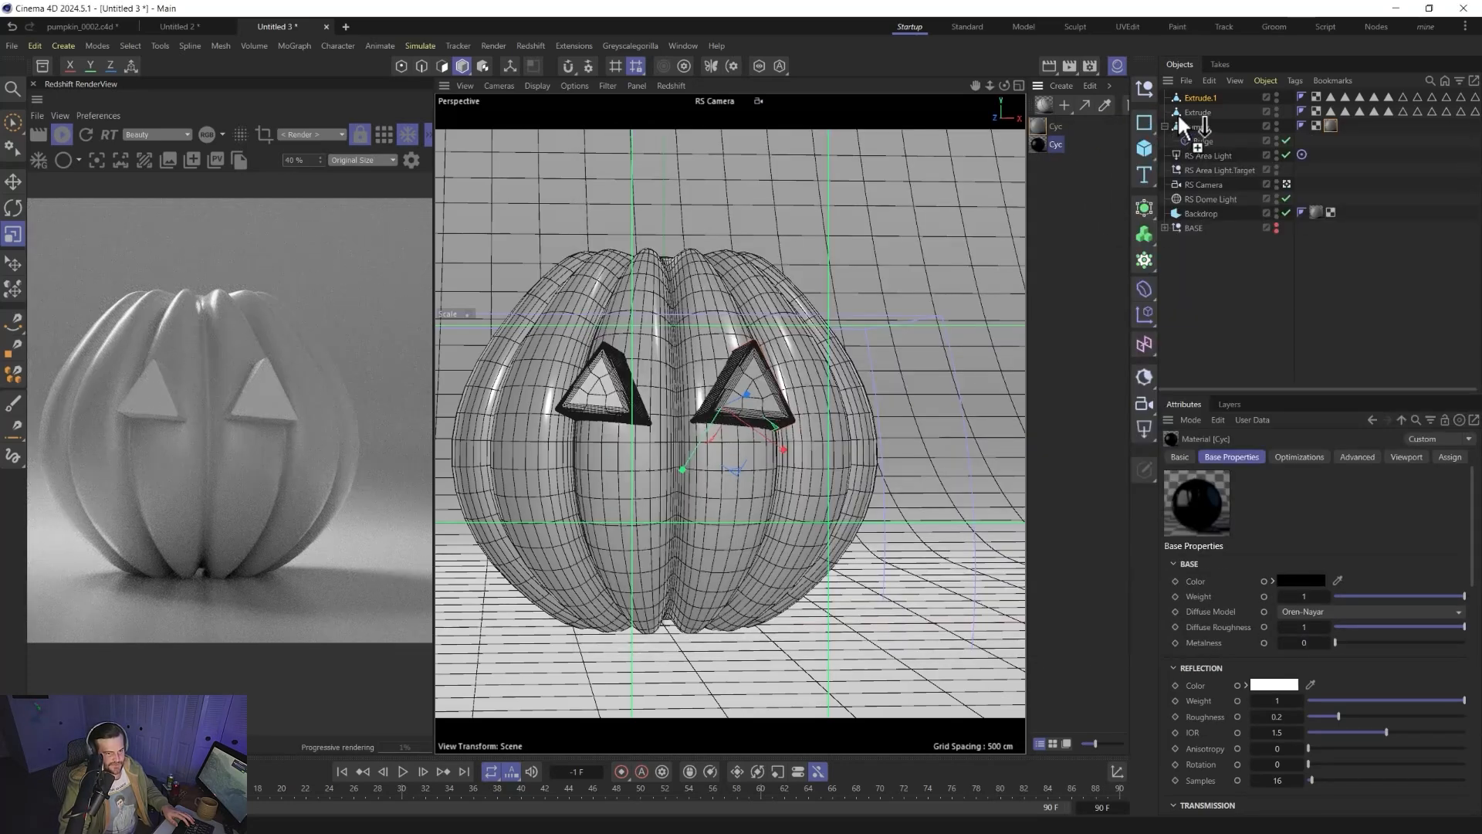
{"action": "mouse_move", "coordinate": [1178, 112]}
{"action": "left_mouse_down"}
{"action": "mouse_move", "coordinate": [1190, 96]}
{"action": "mouse_move", "coordinate": [1194, 110]}
{"action": "left_mouse_up"}
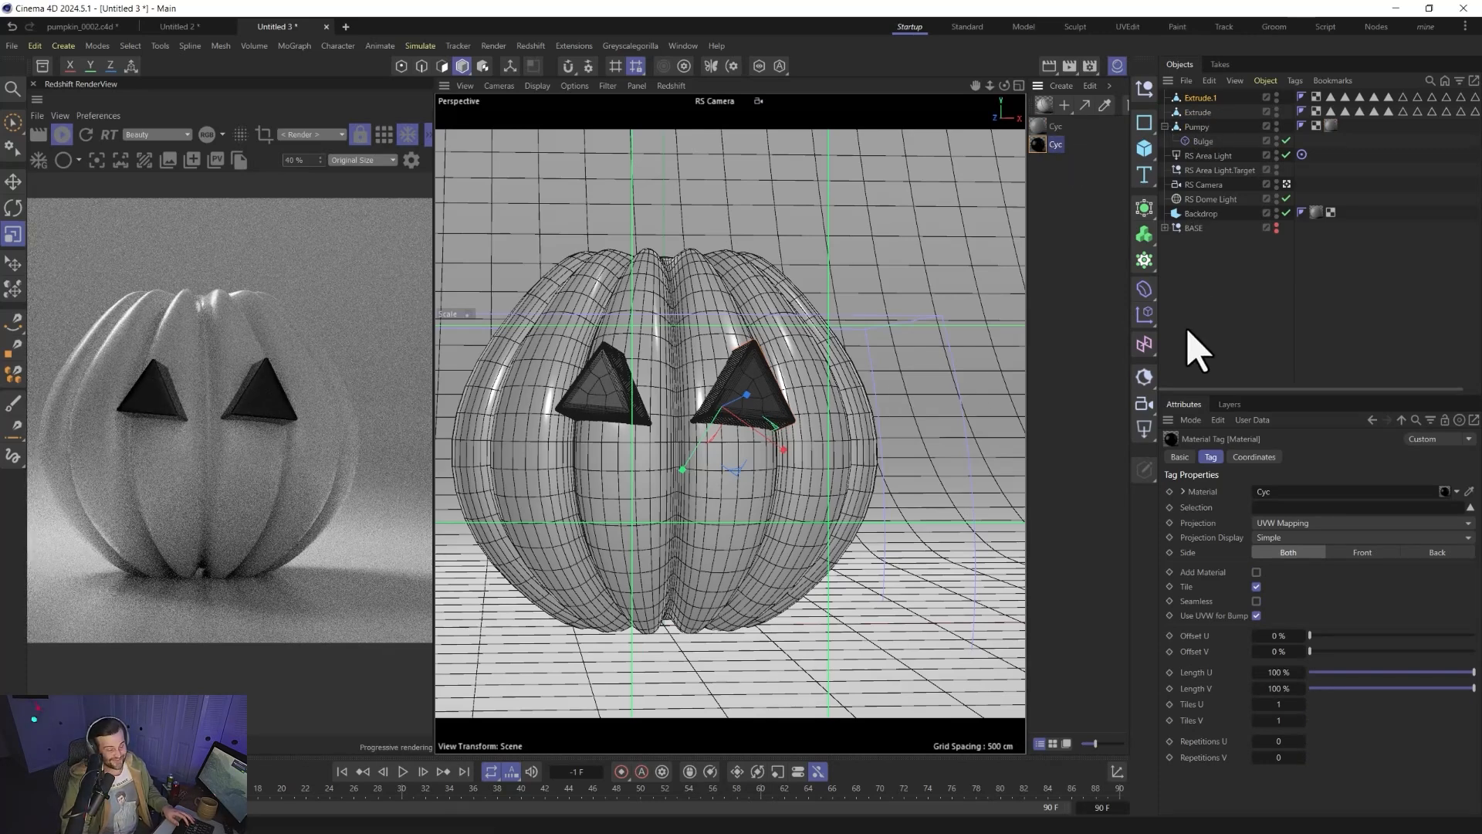
{"action": "left_click", "coordinate": [1231, 294]}
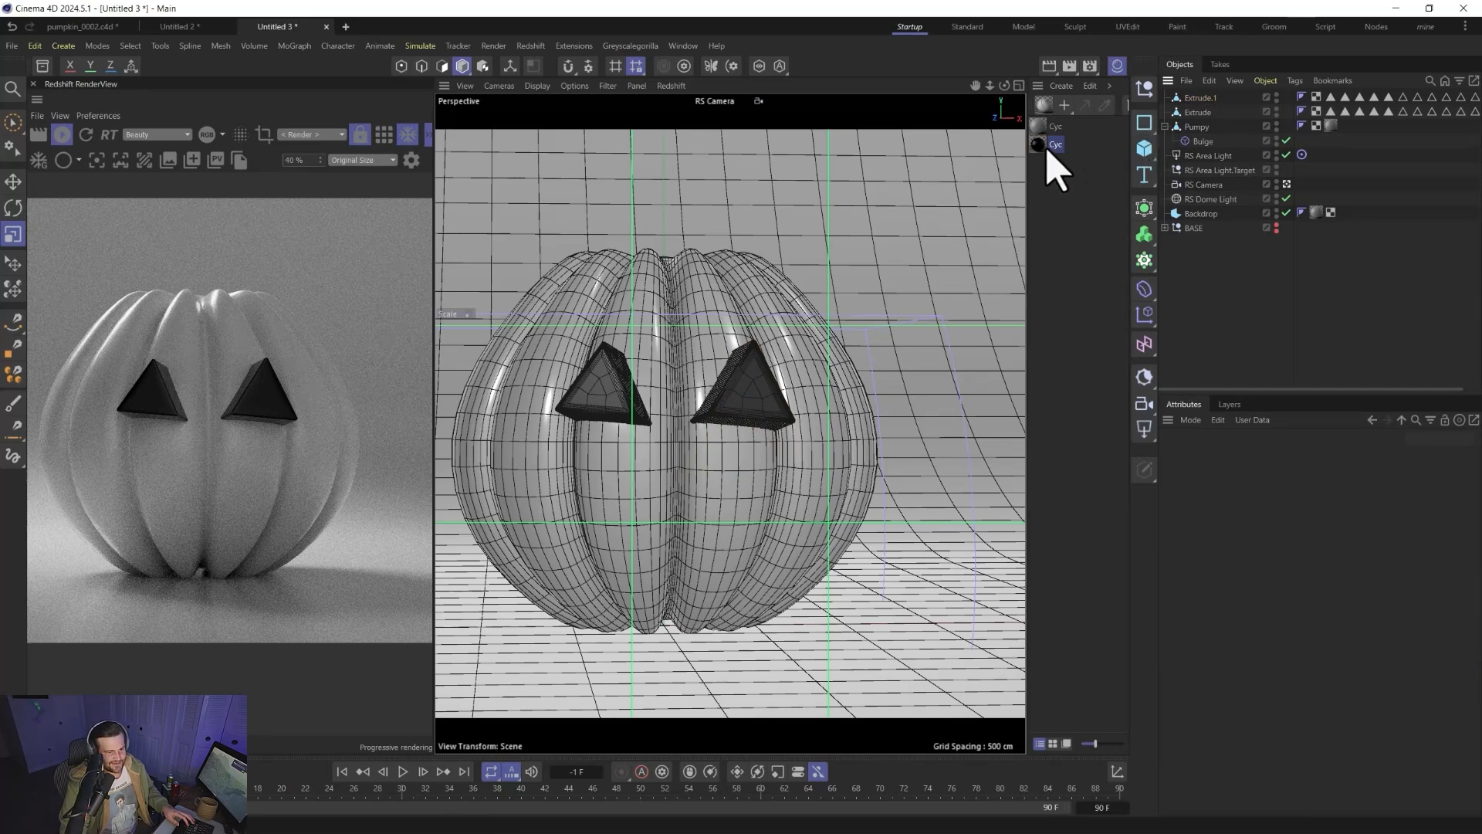
- Copy the right eye to the middle of the face below the eyes and rotate the copy point-down as a nose
{"action": "left_click", "coordinate": [1196, 98]}
{"action": "key", "text": "e"}
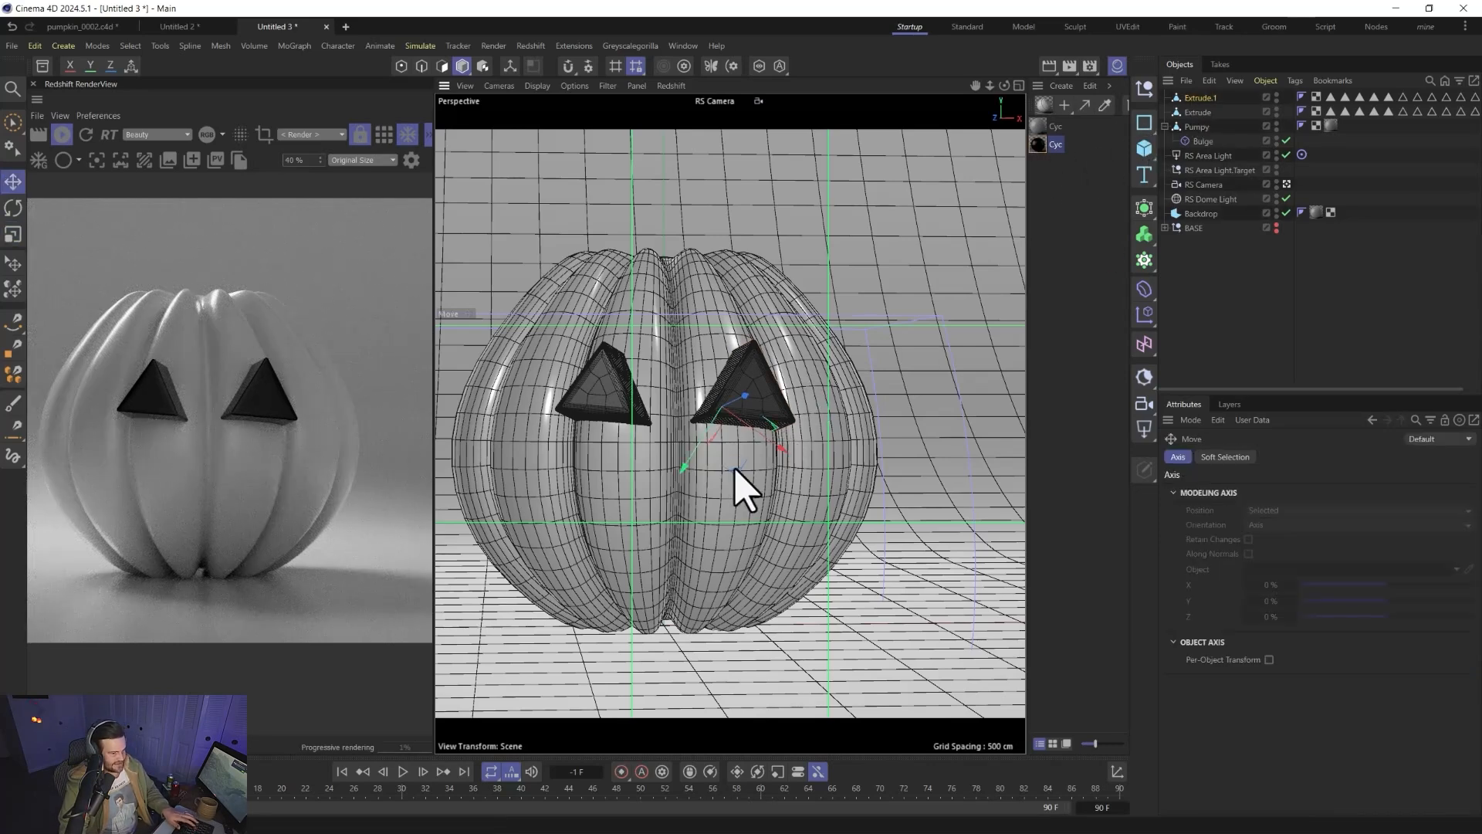
{"action": "left_click_drag", "start_coordinate": [735, 469], "coordinate": [670, 504], "text": "ctrl"}
{"action": "key", "text": "r"}
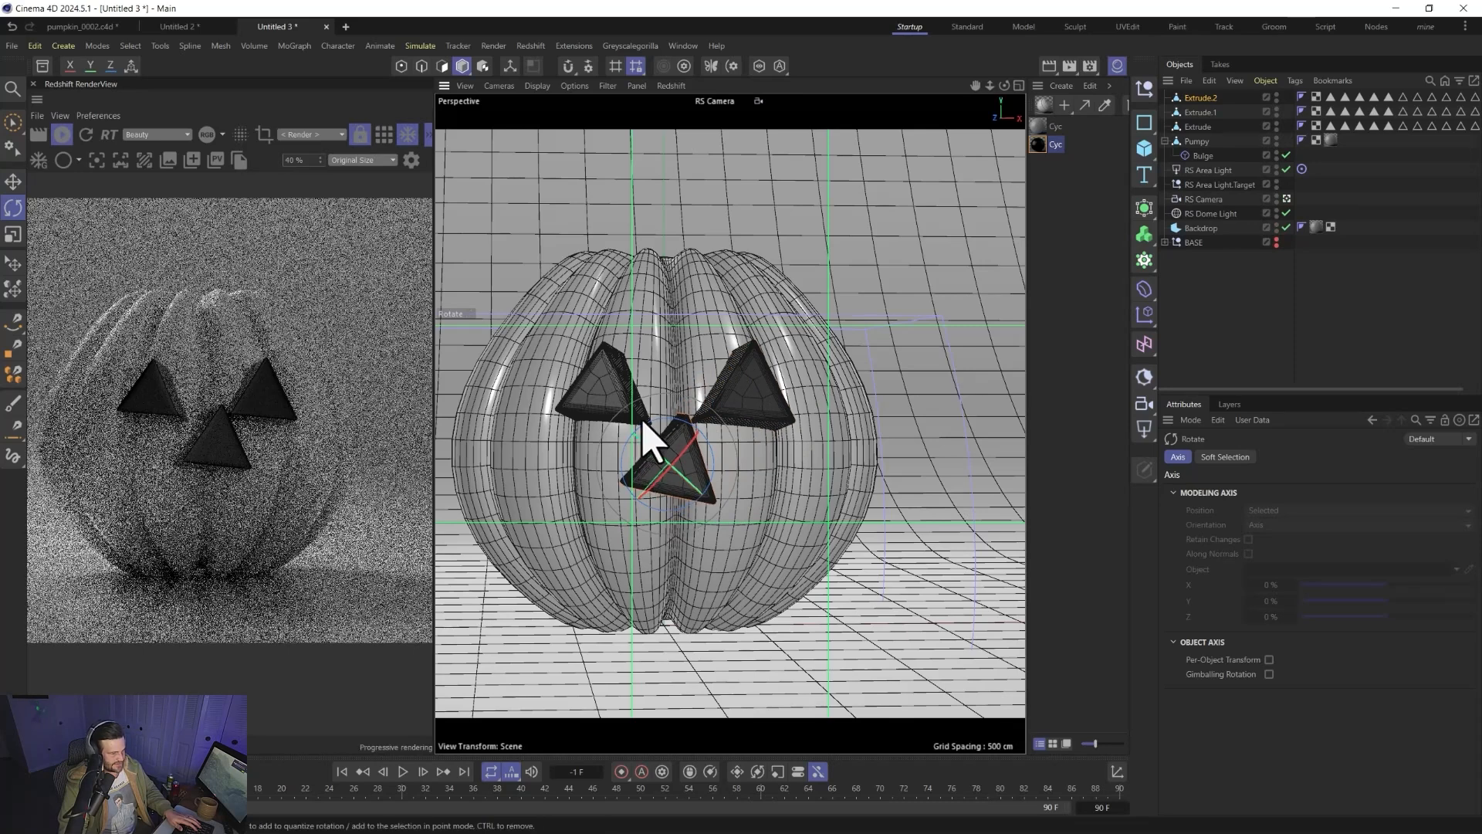
{"action": "left_click_drag", "start_coordinate": [672, 424], "coordinate": [698, 514]}
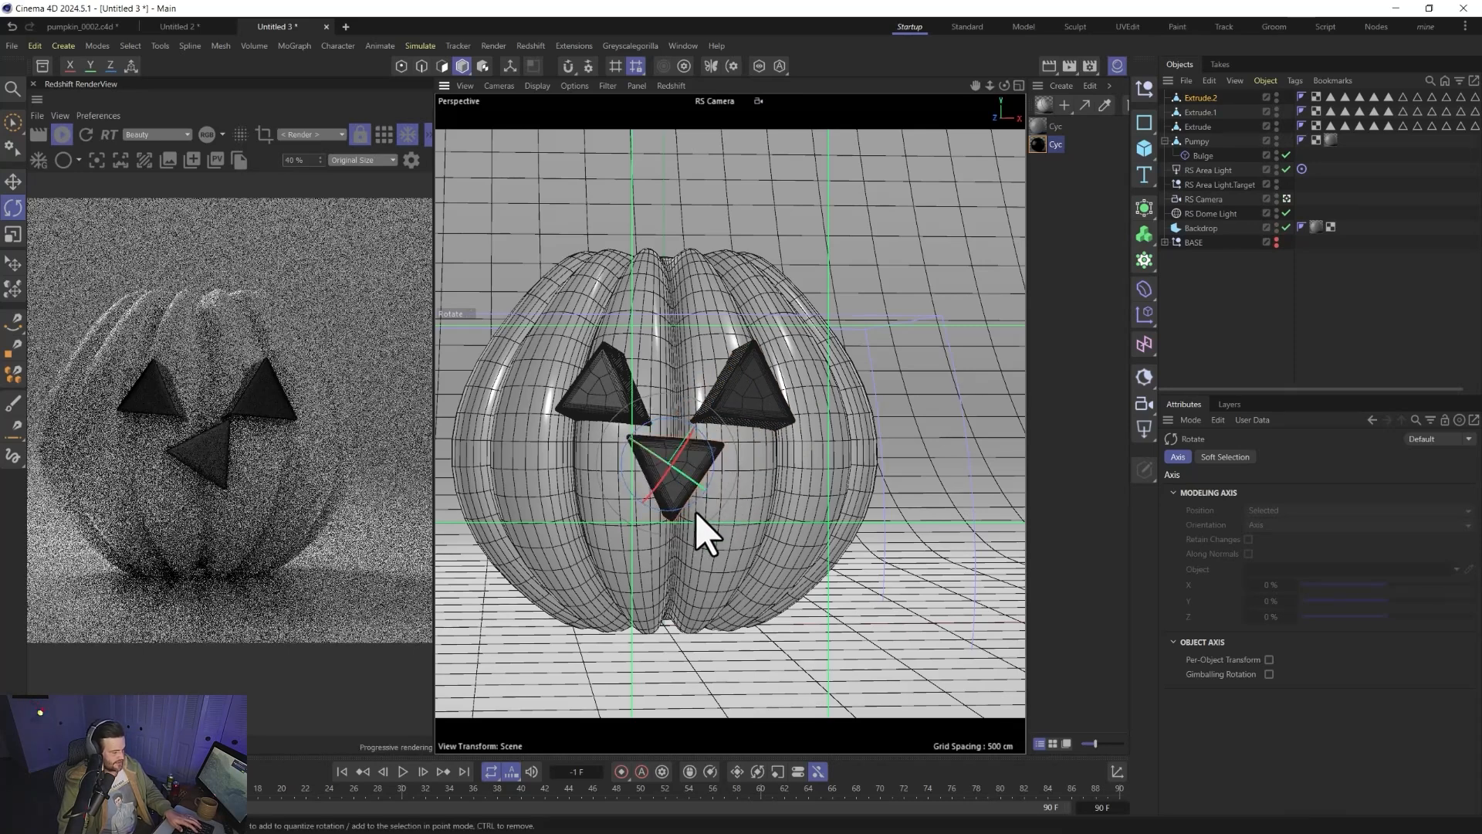
- Scale the nose triangle down to well below eye size and fine-tune its rotation so its upper edge is level
{"action": "key", "text": "t"}
{"action": "left_click_drag", "start_coordinate": [654, 399], "coordinate": [619, 441]}
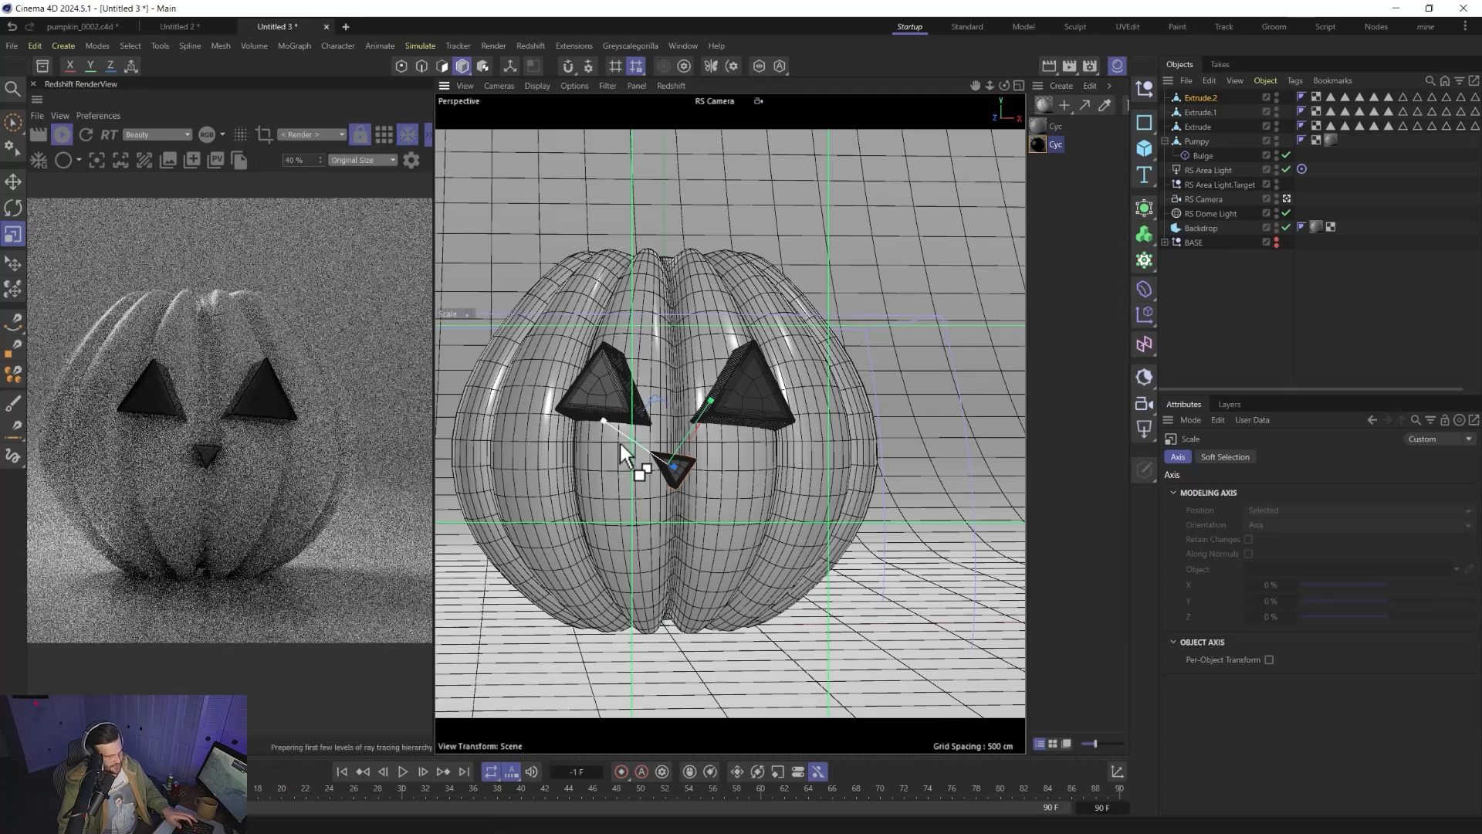
{"action": "key", "text": "w"}
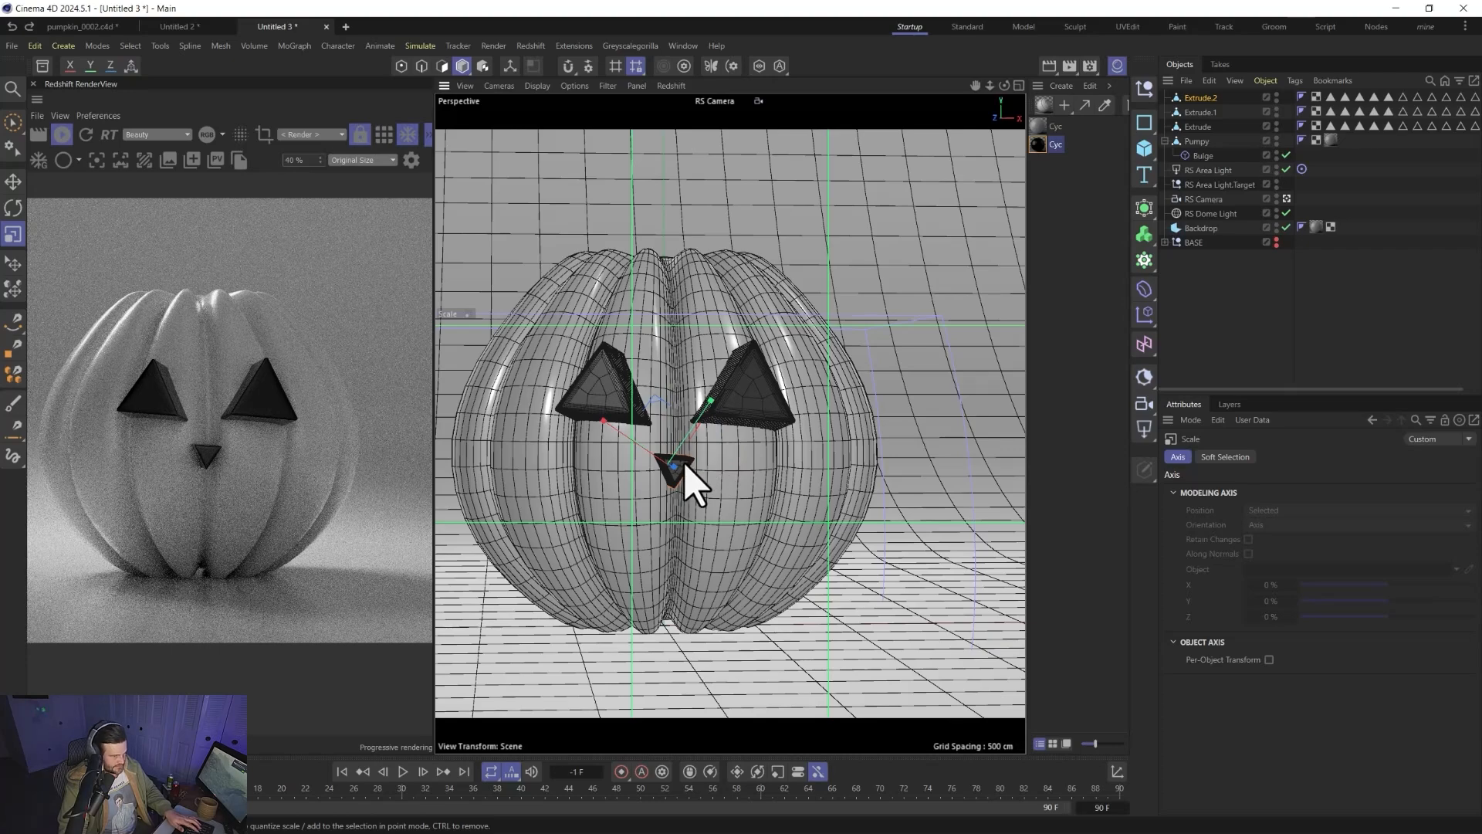
{"action": "scroll", "coordinate": [685, 464], "scroll_direction": "up", "scroll_amount": 8}
{"action": "key", "text": "r"}
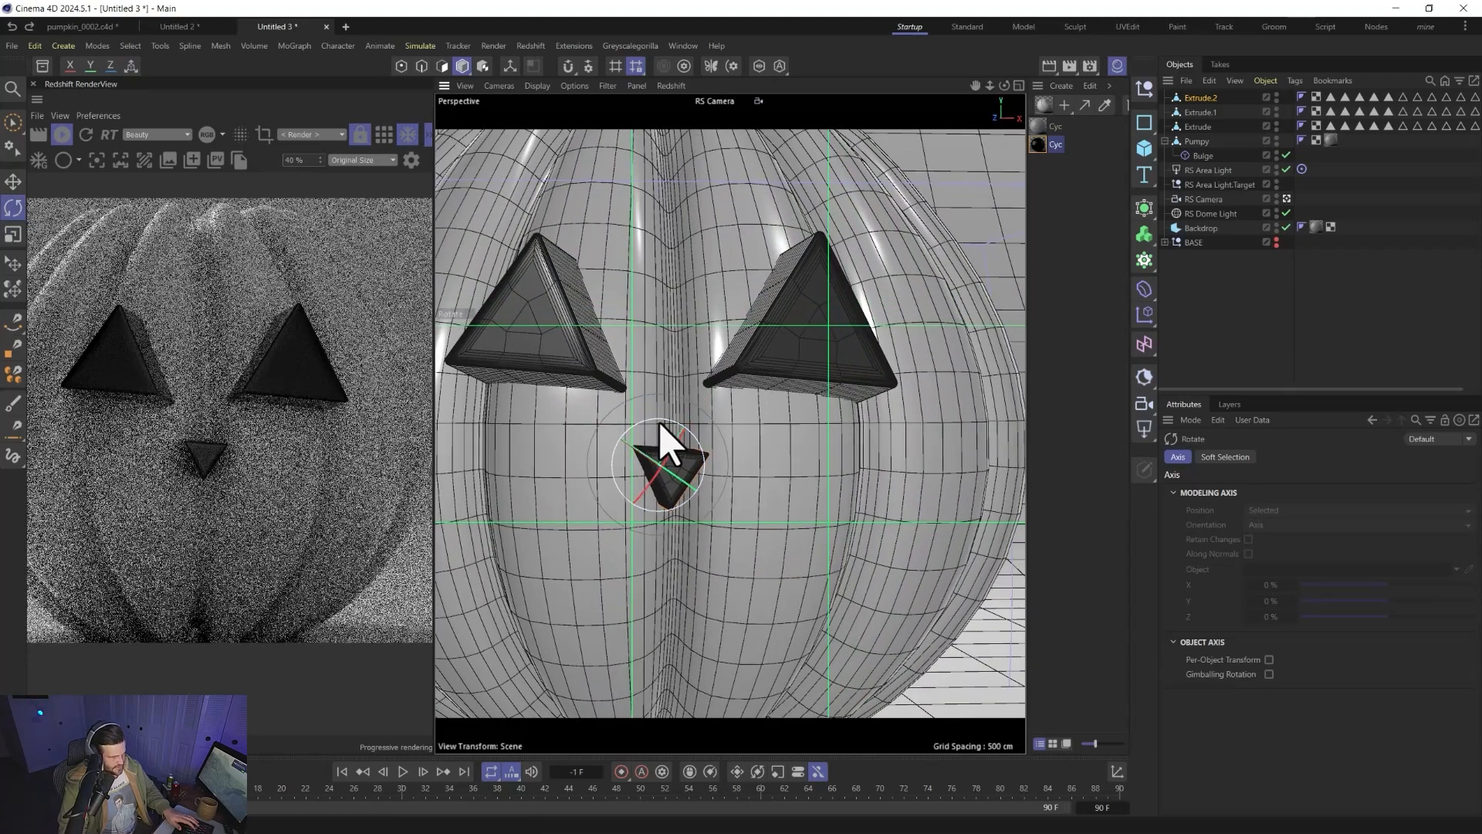
{"action": "left_click_drag", "start_coordinate": [660, 426], "coordinate": [655, 421]}
{"action": "key", "text": "t"}
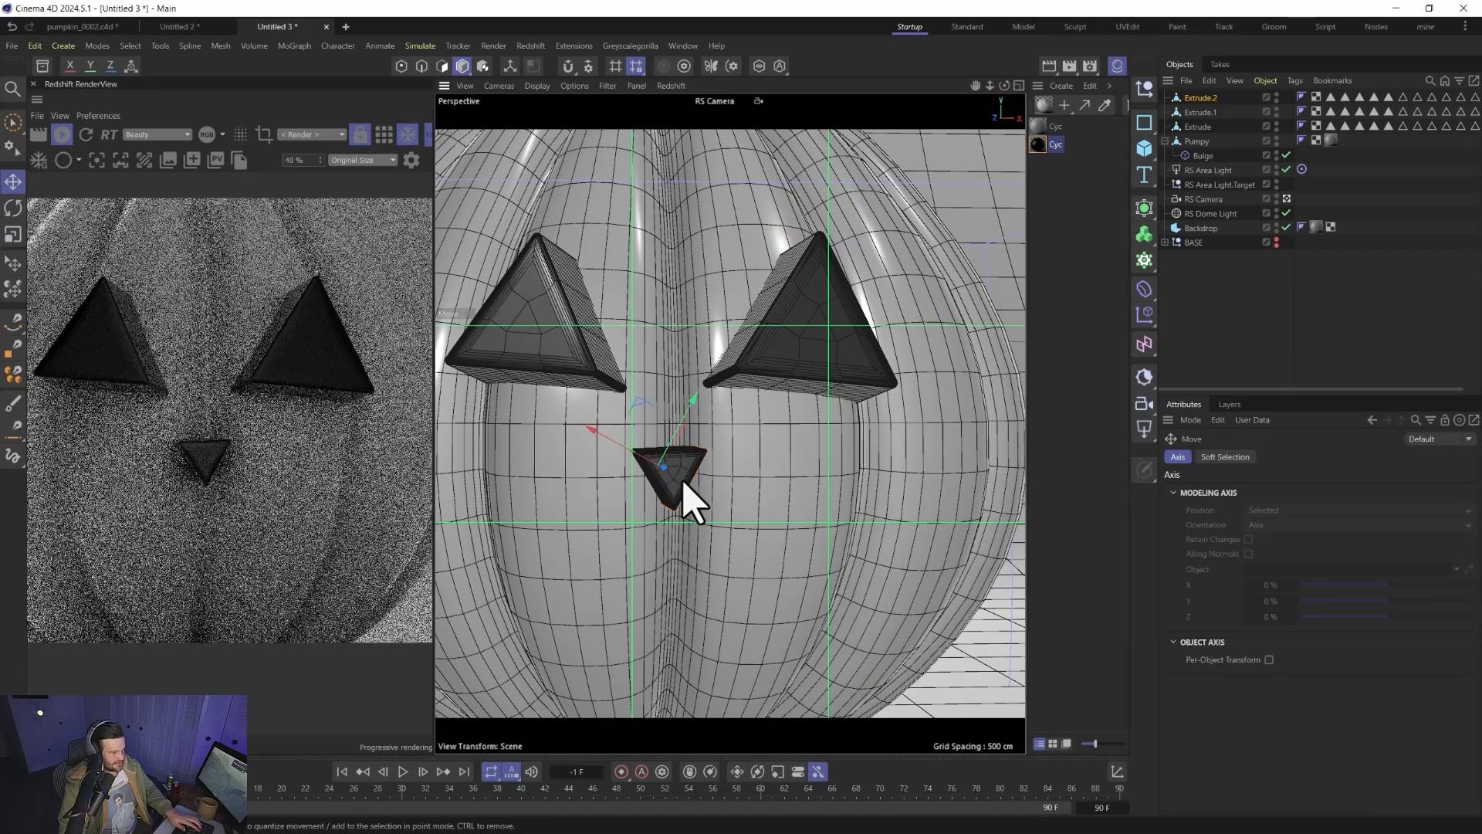
- Stretch the nose triangle horizontally along the world axis and check its placement from the side and front
{"action": "key", "text": "w"}
{"action": "left_click_drag", "start_coordinate": [679, 479], "coordinate": [781, 473]}
{"action": "key", "text": "e"}
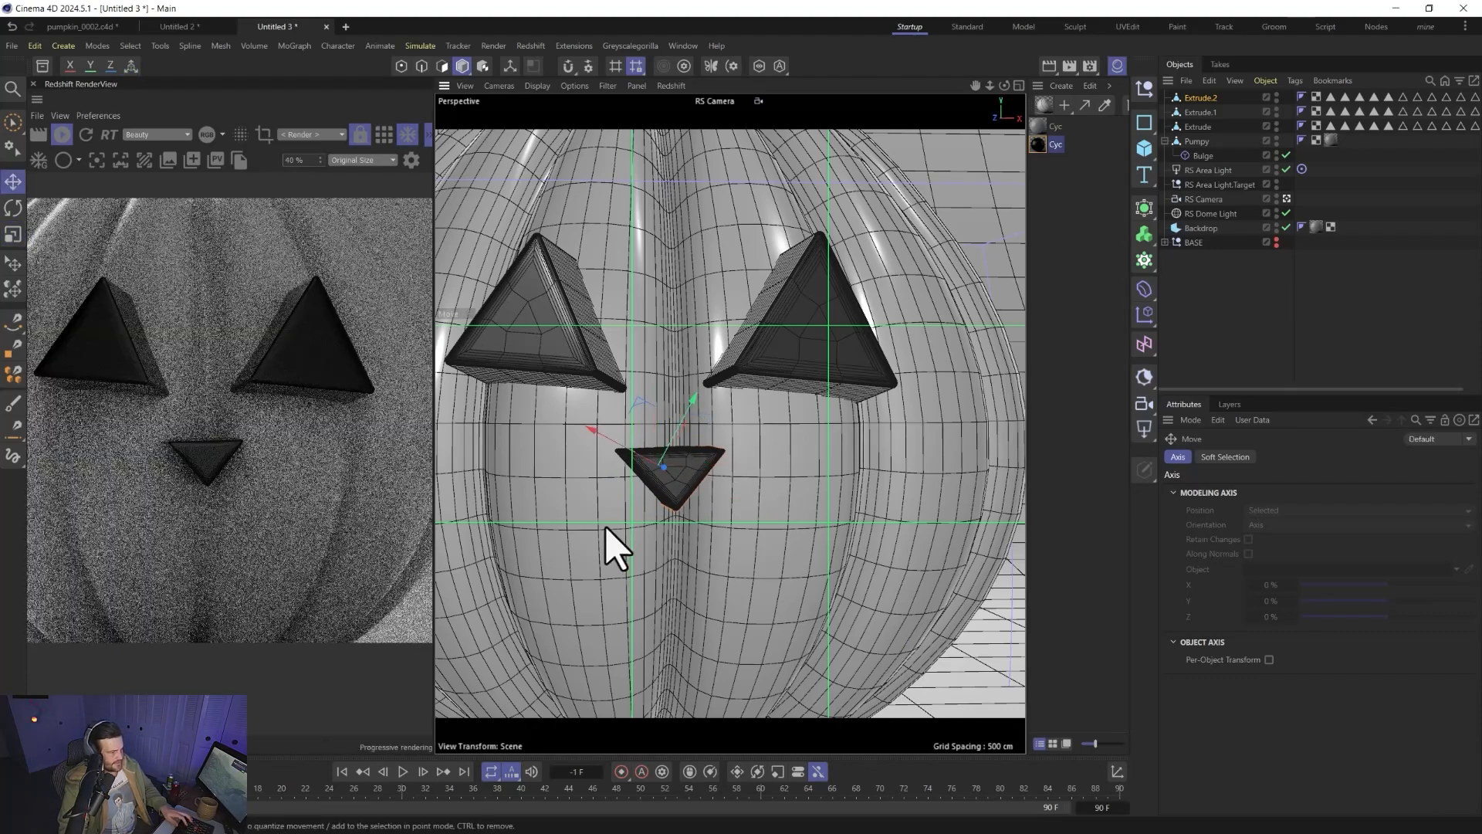
{"action": "left_click_drag", "start_coordinate": [612, 539], "coordinate": [751, 513], "text": "alt"}
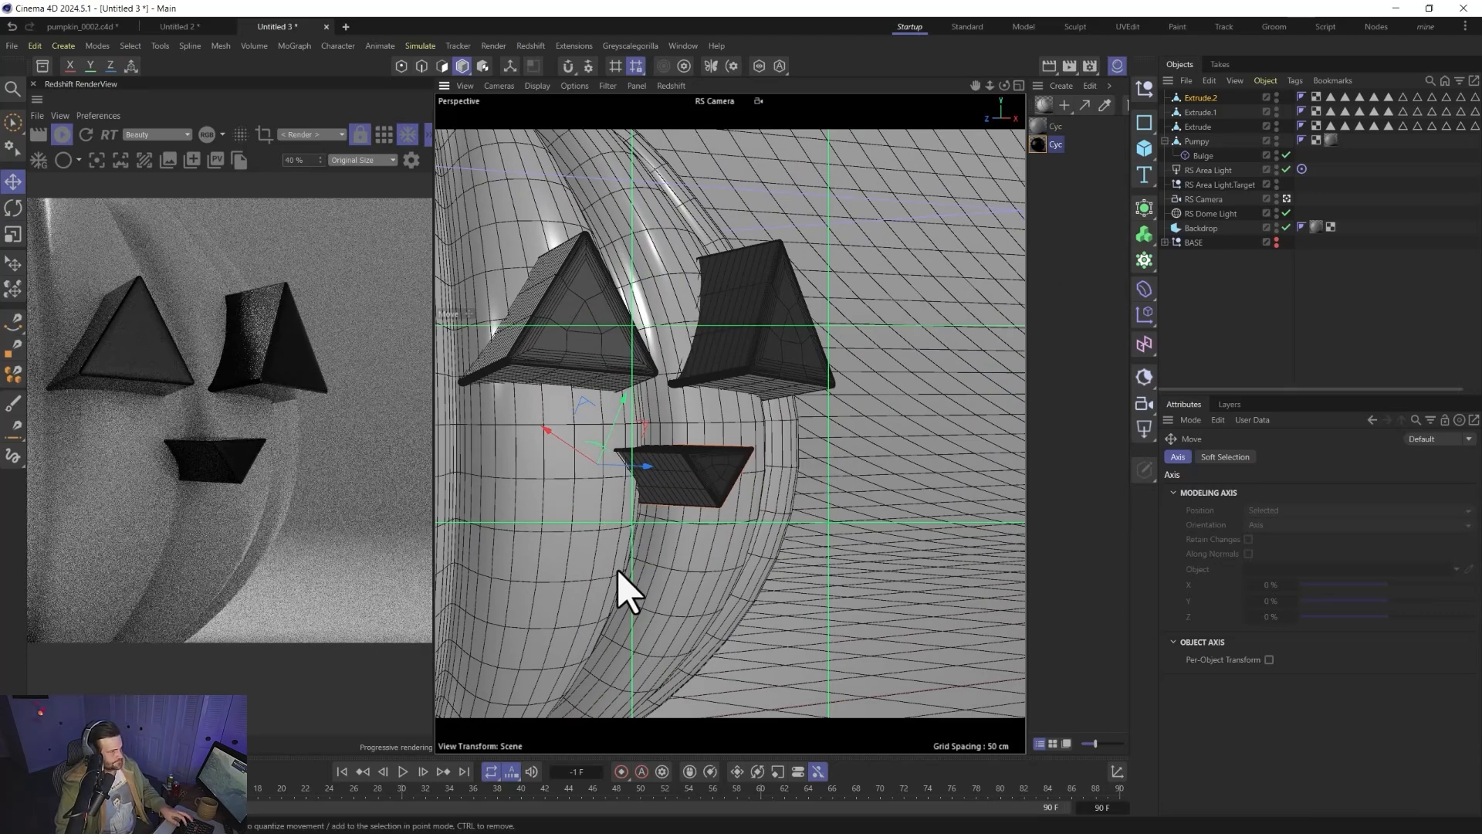
{"action": "mouse_move", "coordinate": [638, 530]}
{"action": "left_mouse_down", "text": "alt"}
{"action": "mouse_move", "coordinate": [558, 521]}
{"action": "mouse_move", "coordinate": [612, 538]}
{"action": "left_mouse_up", "text": "alt"}
{"action": "left_click", "coordinate": [662, 491]}
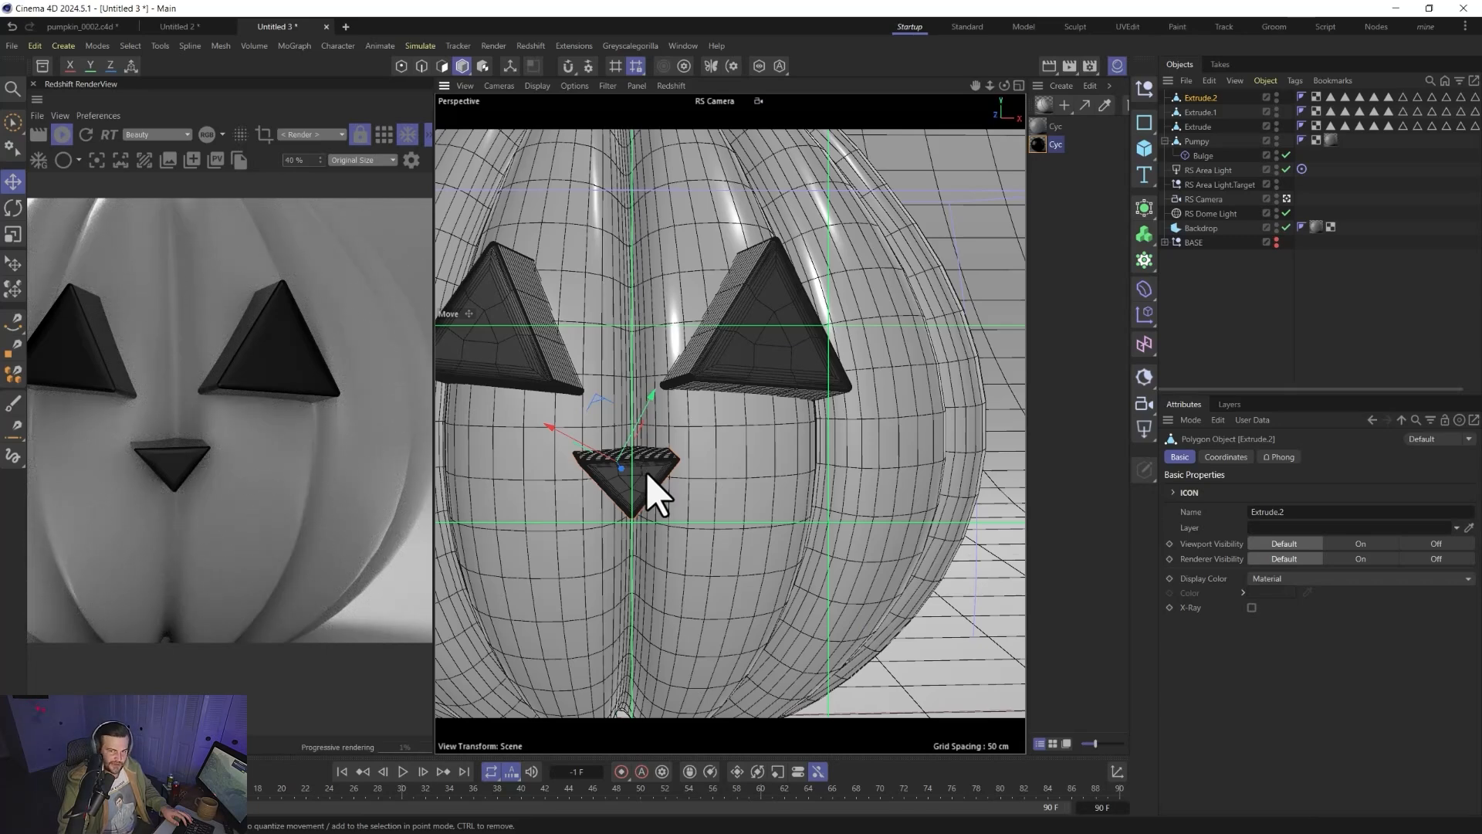
{"action": "scroll", "coordinate": [792, 544], "scroll_direction": "down", "scroll_amount": 5}
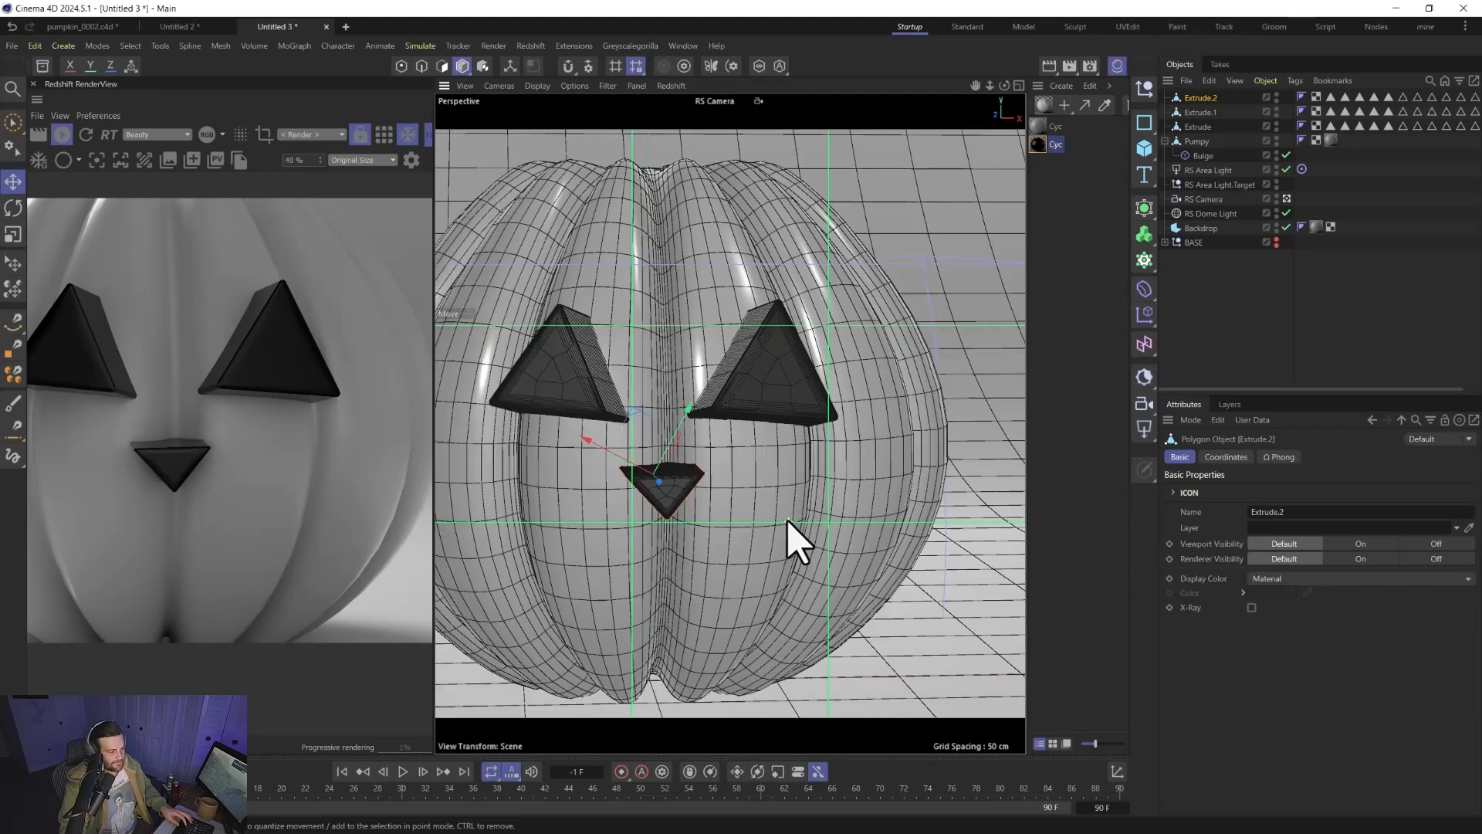
{"action": "scroll", "coordinate": [791, 545], "scroll_direction": "down", "scroll_amount": 3}
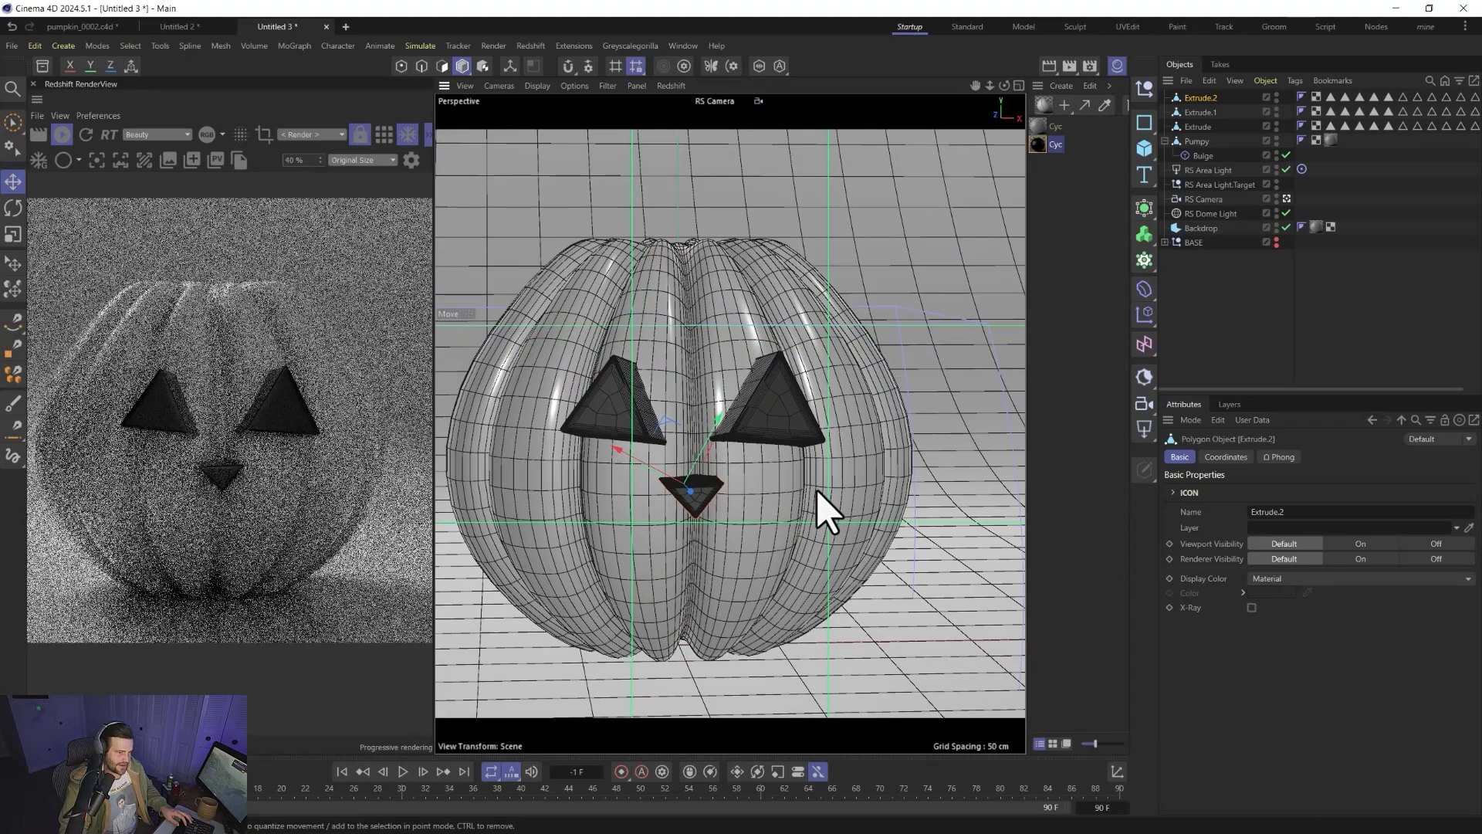
- Add a Cissoid spline, isolate it in the viewport and reduce its width to 28 cm
{"action": "left_click_drag", "start_coordinate": [820, 512], "coordinate": [772, 502], "text": "alt"}
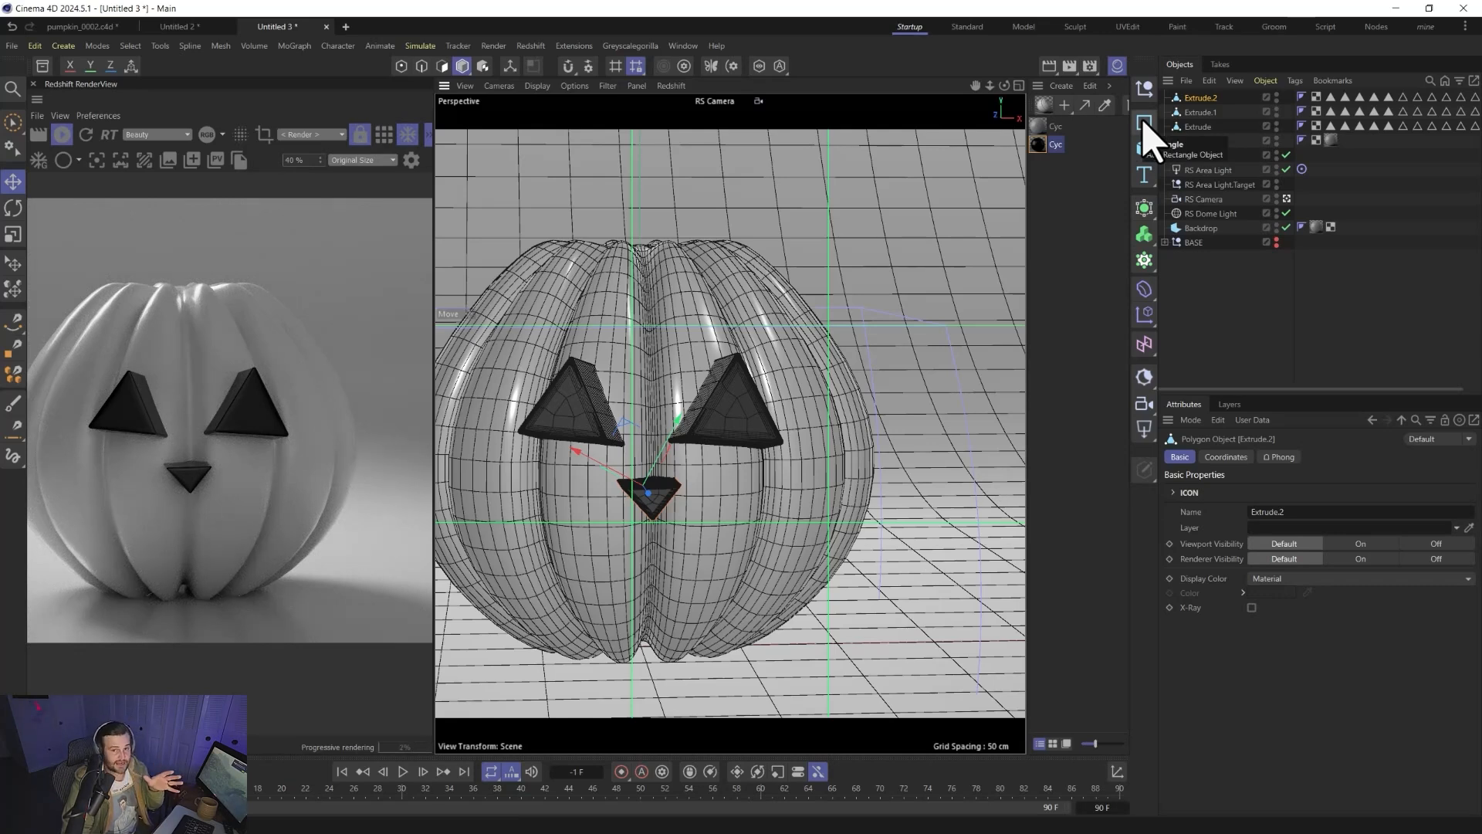
{"action": "left_click", "coordinate": [1143, 125]}
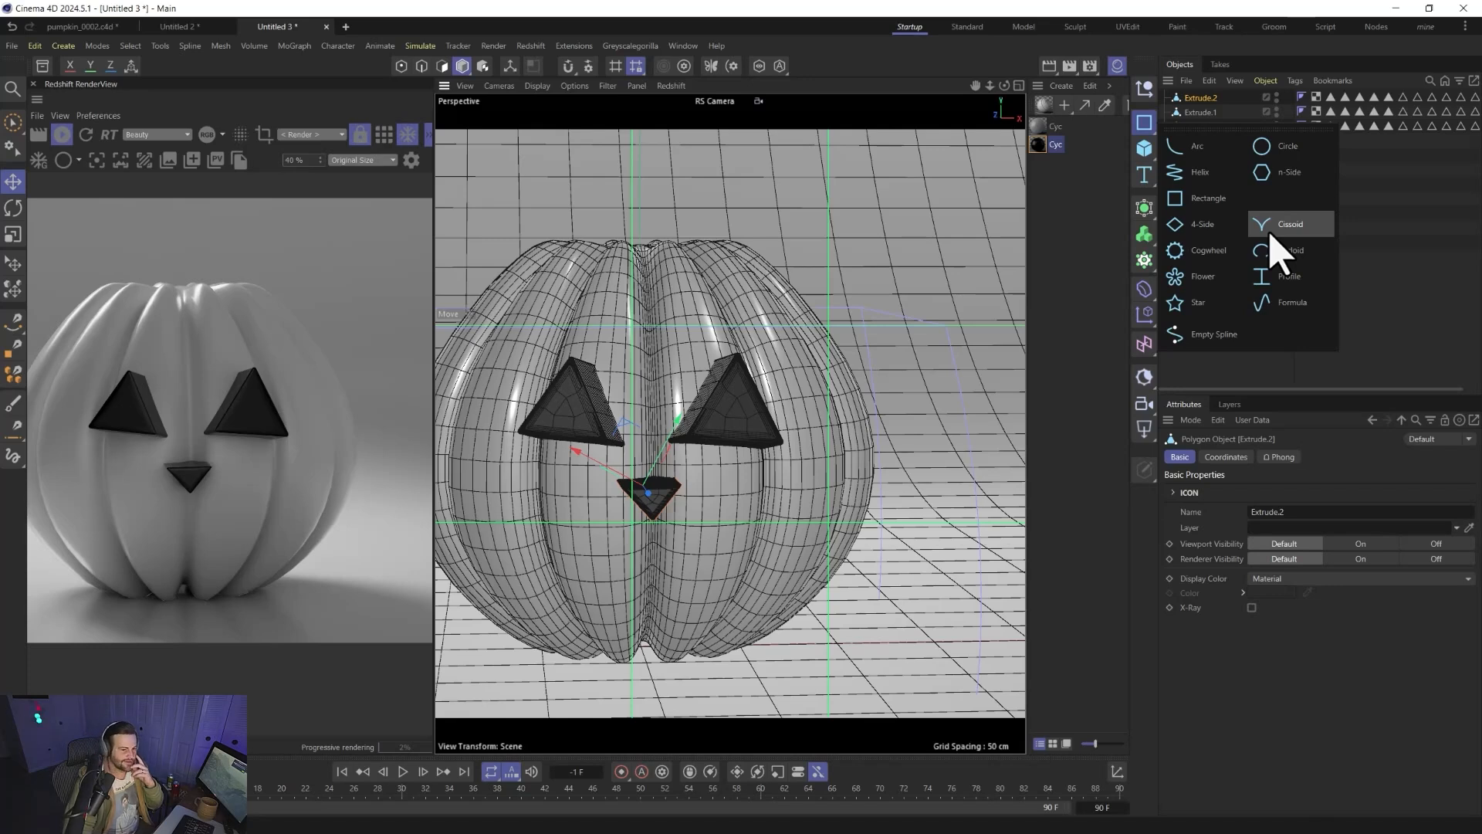
{"action": "left_click", "coordinate": [1289, 224]}
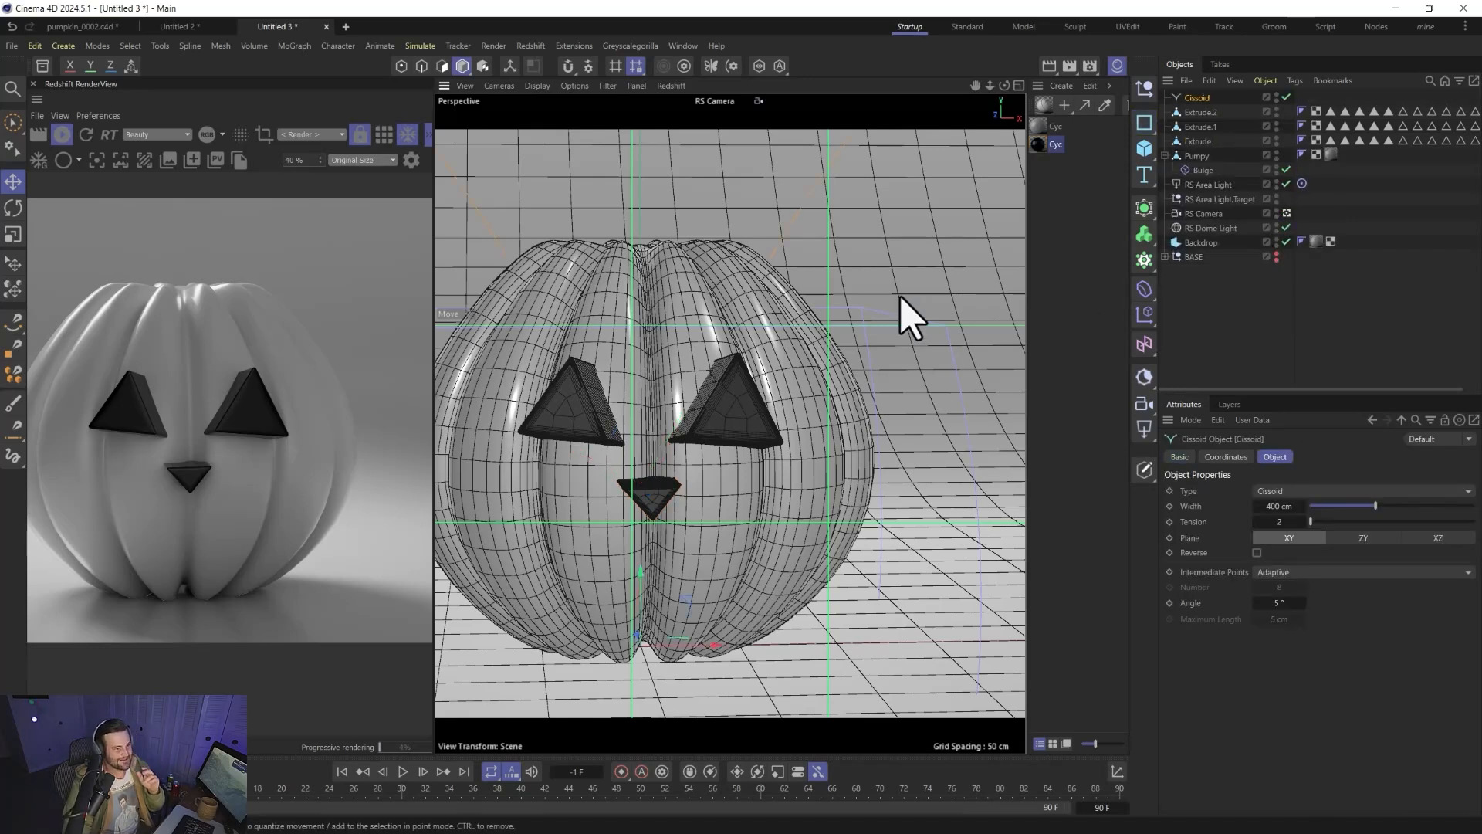
{"action": "left_click", "coordinate": [759, 66]}
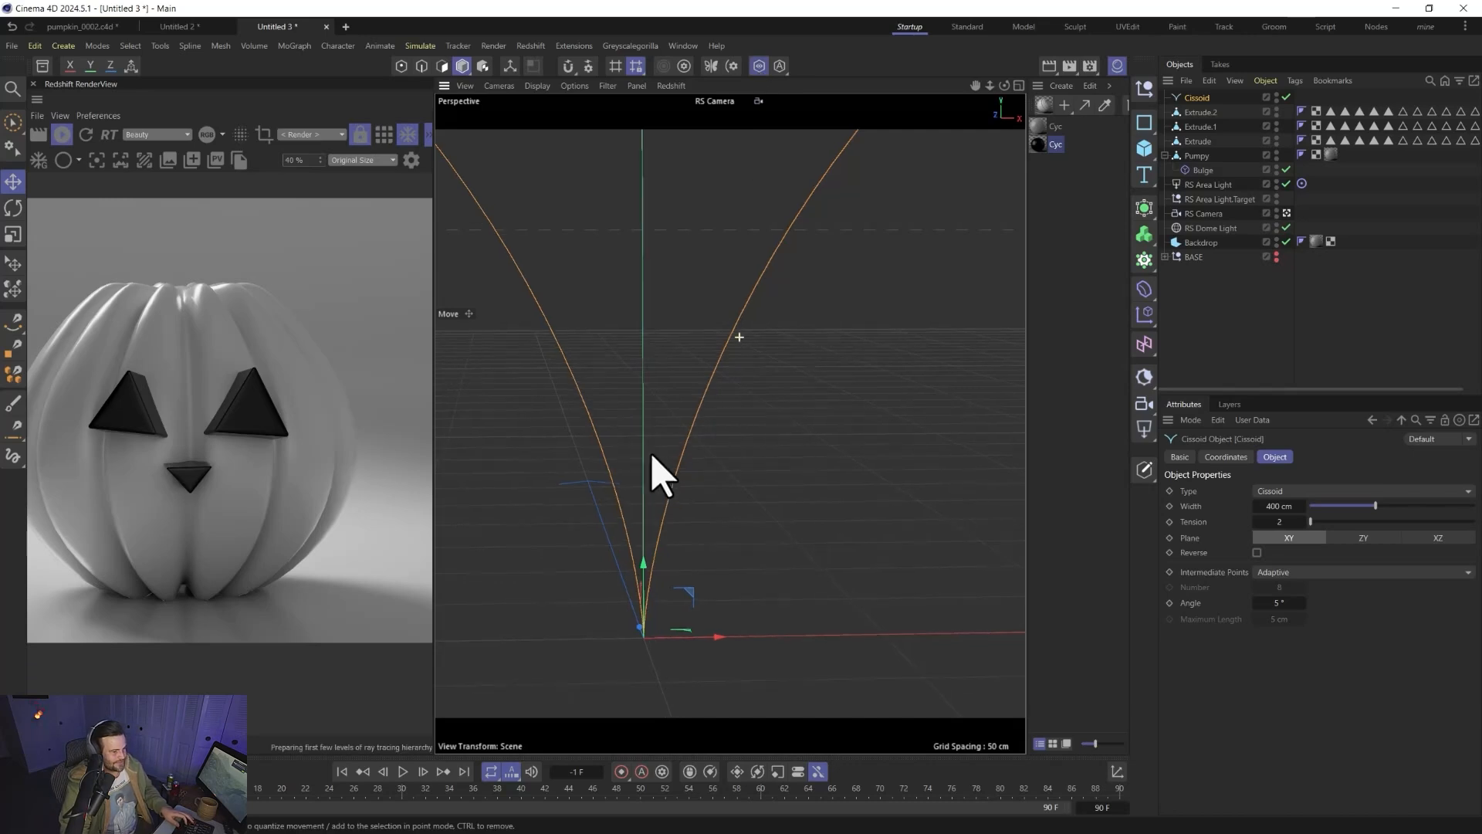
{"action": "middle_click_drag", "start_coordinate": [686, 480], "coordinate": [715, 483], "text": "alt"}
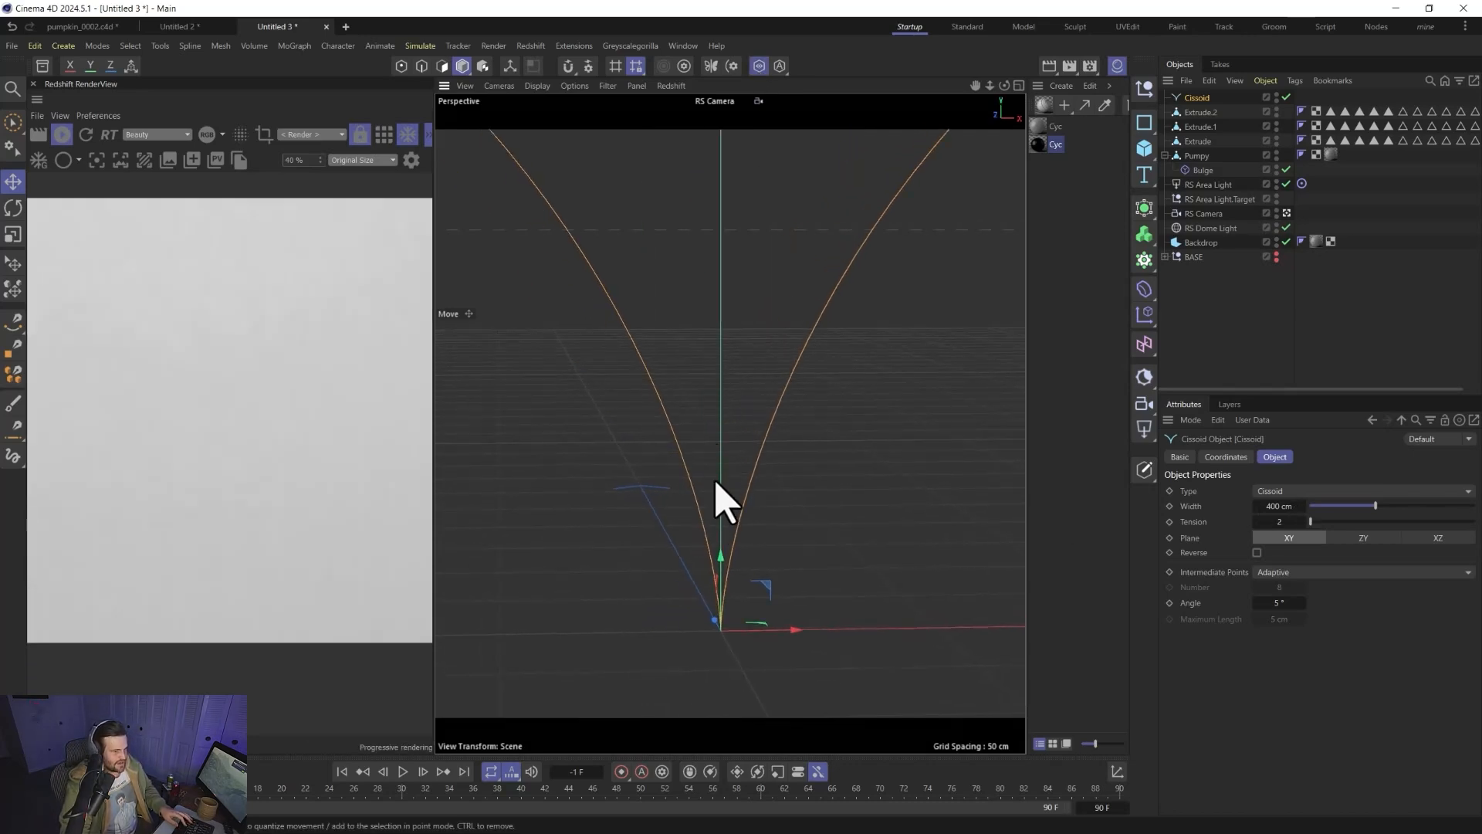
{"action": "right_click_drag", "start_coordinate": [715, 483], "coordinate": [707, 599], "text": "alt"}
{"action": "left_click_drag", "start_coordinate": [1371, 506], "coordinate": [1314, 514]}
{"action": "middle_click_drag", "start_coordinate": [689, 562], "coordinate": [681, 560], "text": "alt"}
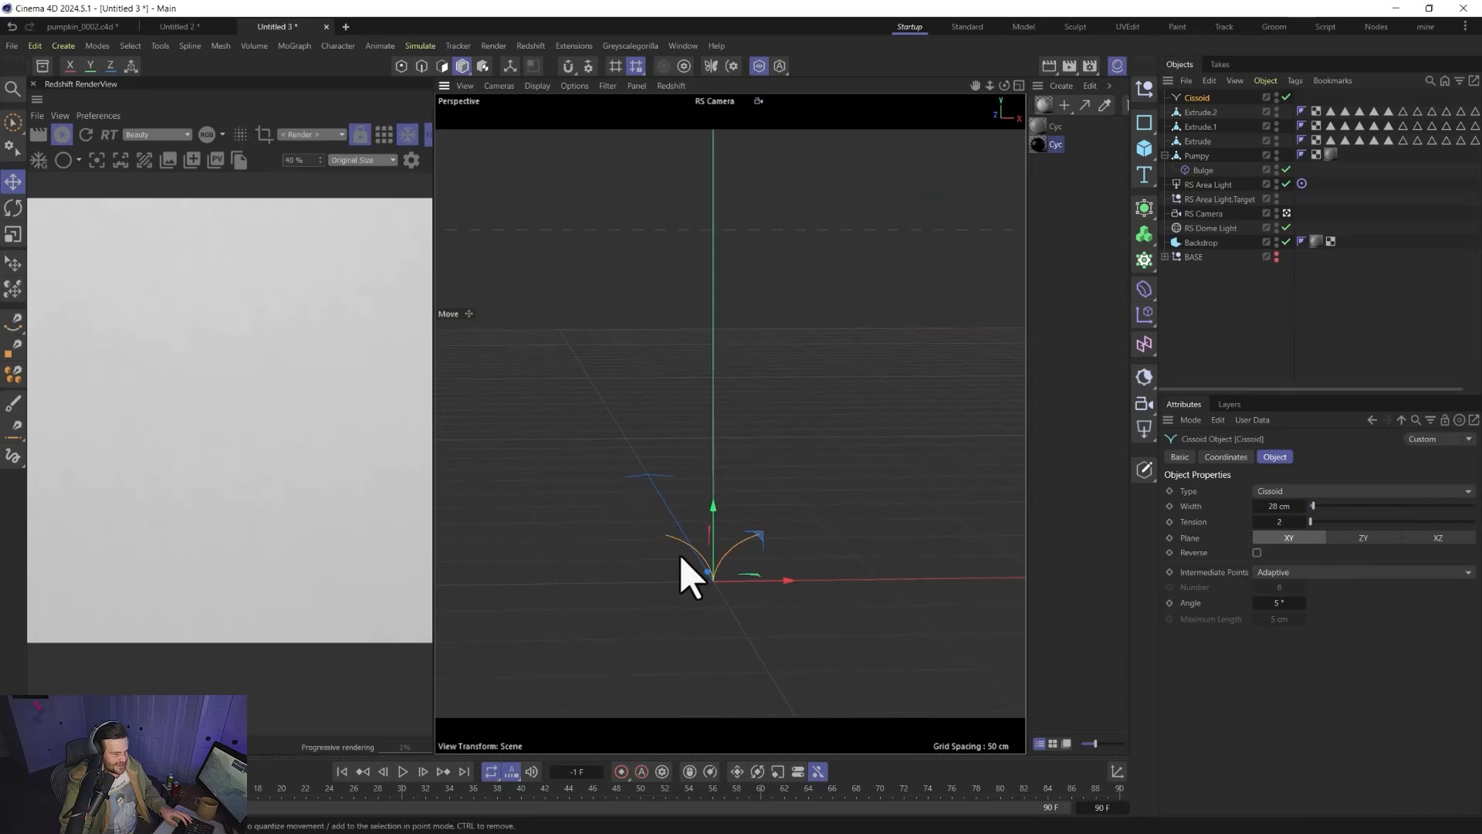
- Flip the cissoid upside down so its tip points up and raise it above the origin
{"action": "right_click_drag", "start_coordinate": [681, 560], "coordinate": [711, 540], "text": "alt"}
{"action": "key", "text": "r"}
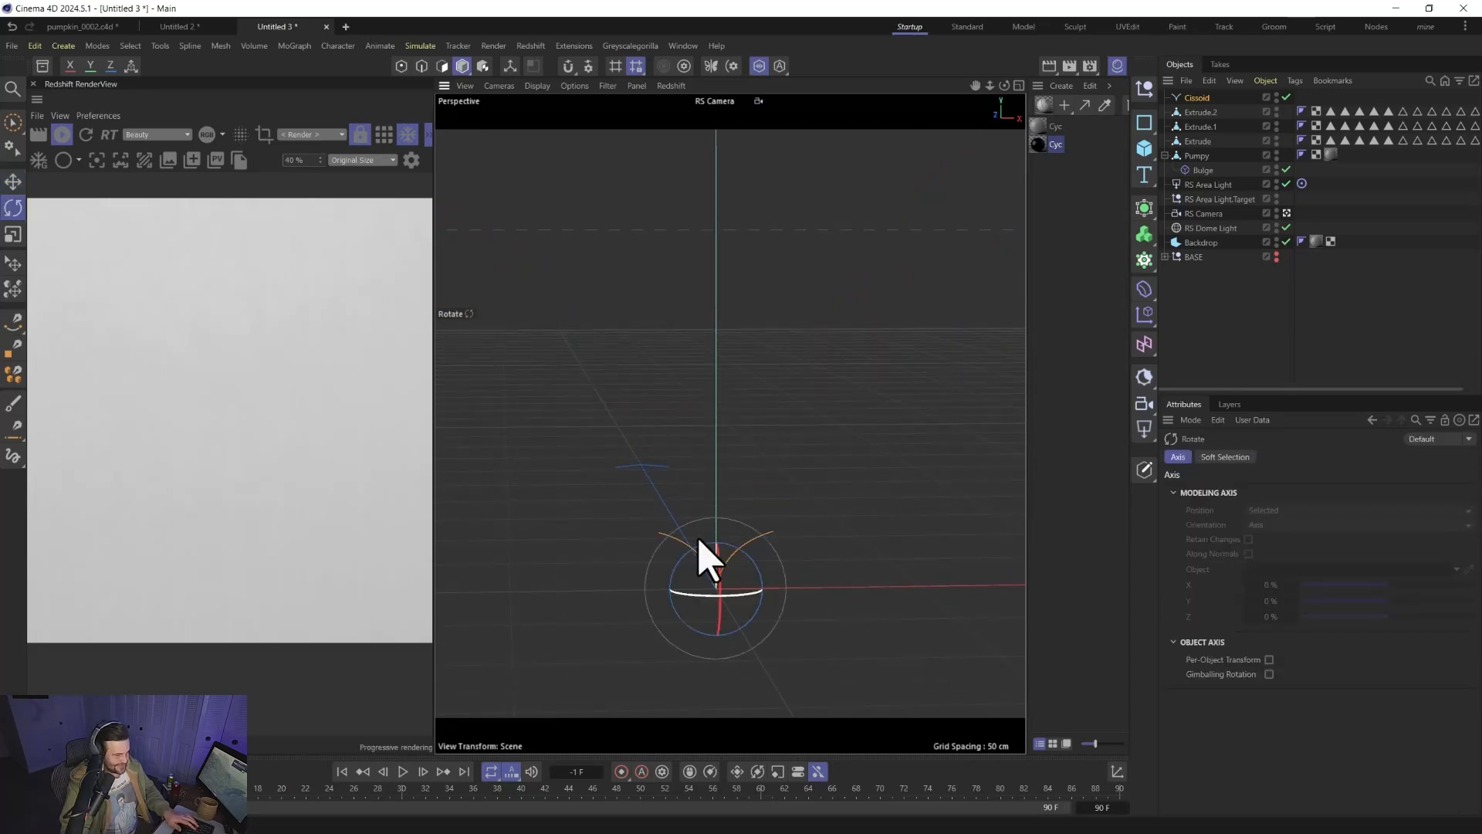
{"action": "left_click_drag", "start_coordinate": [698, 549], "coordinate": [715, 441]}
{"action": "key", "text": "e"}
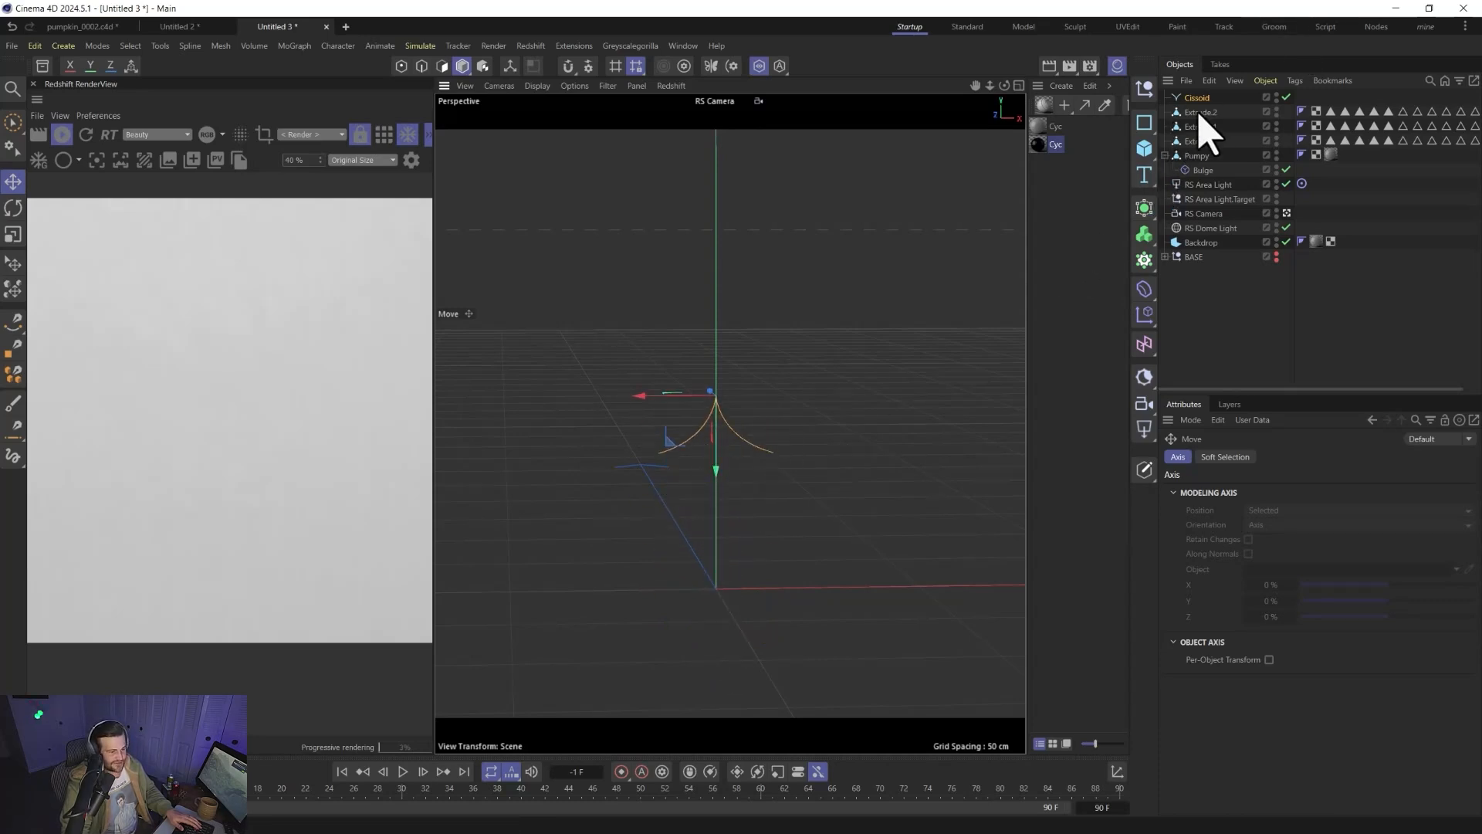
- Add a circle spline with a radius of 5 cm
{"action": "left_click", "coordinate": [1150, 131]}
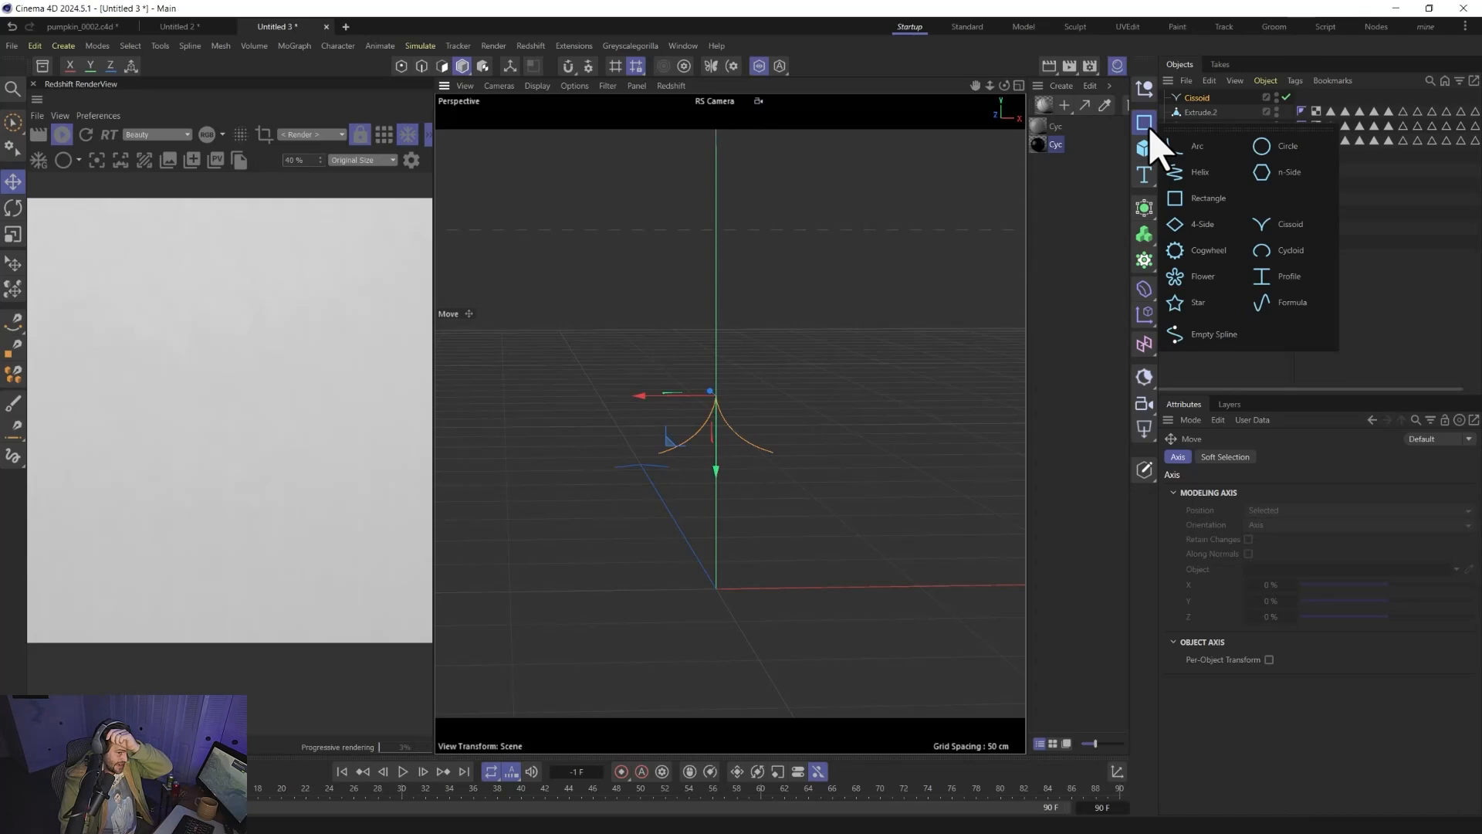
{"action": "left_click", "coordinate": [1282, 149]}
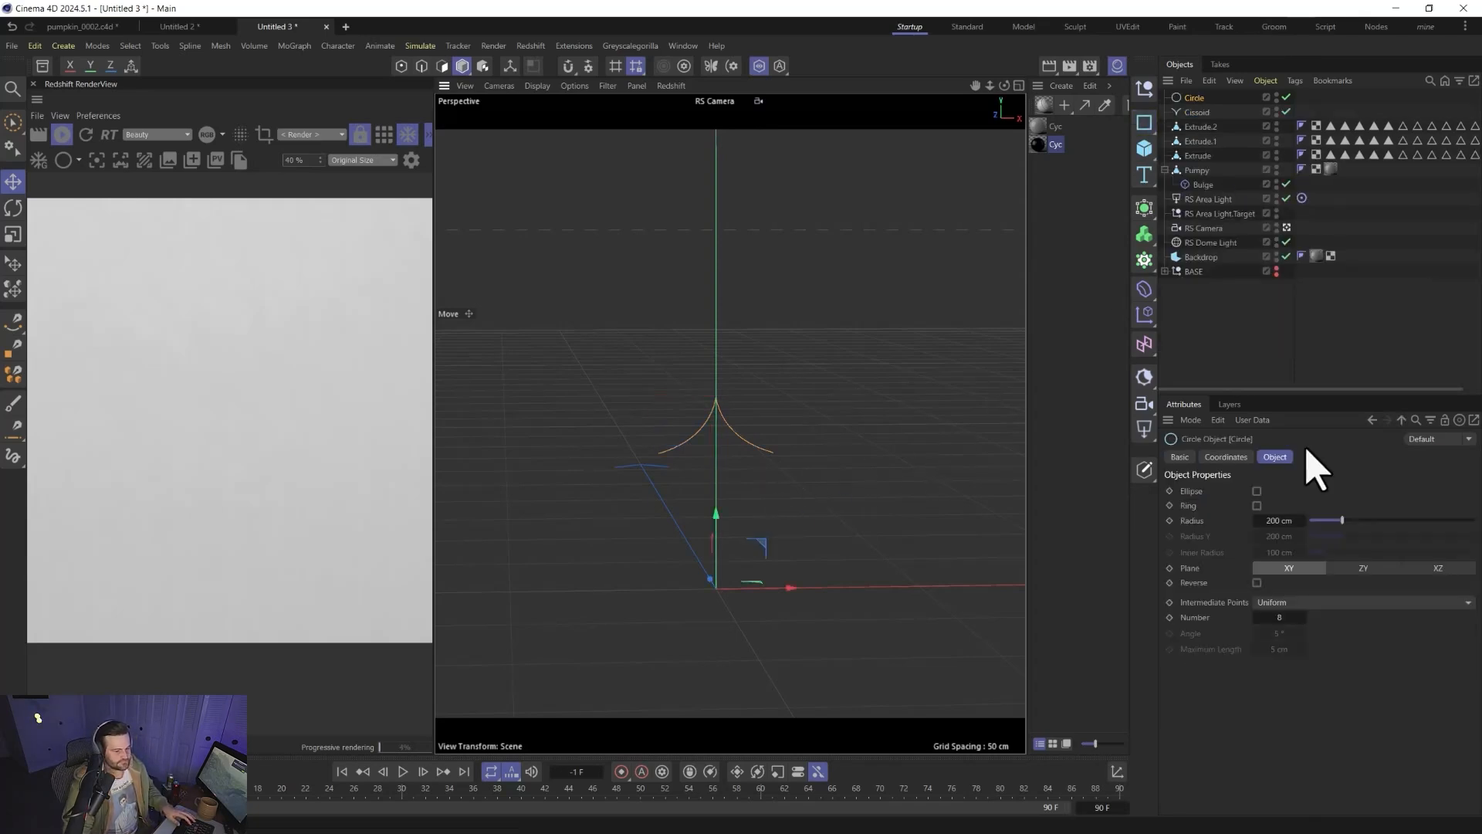
{"action": "type", "text": "5"}
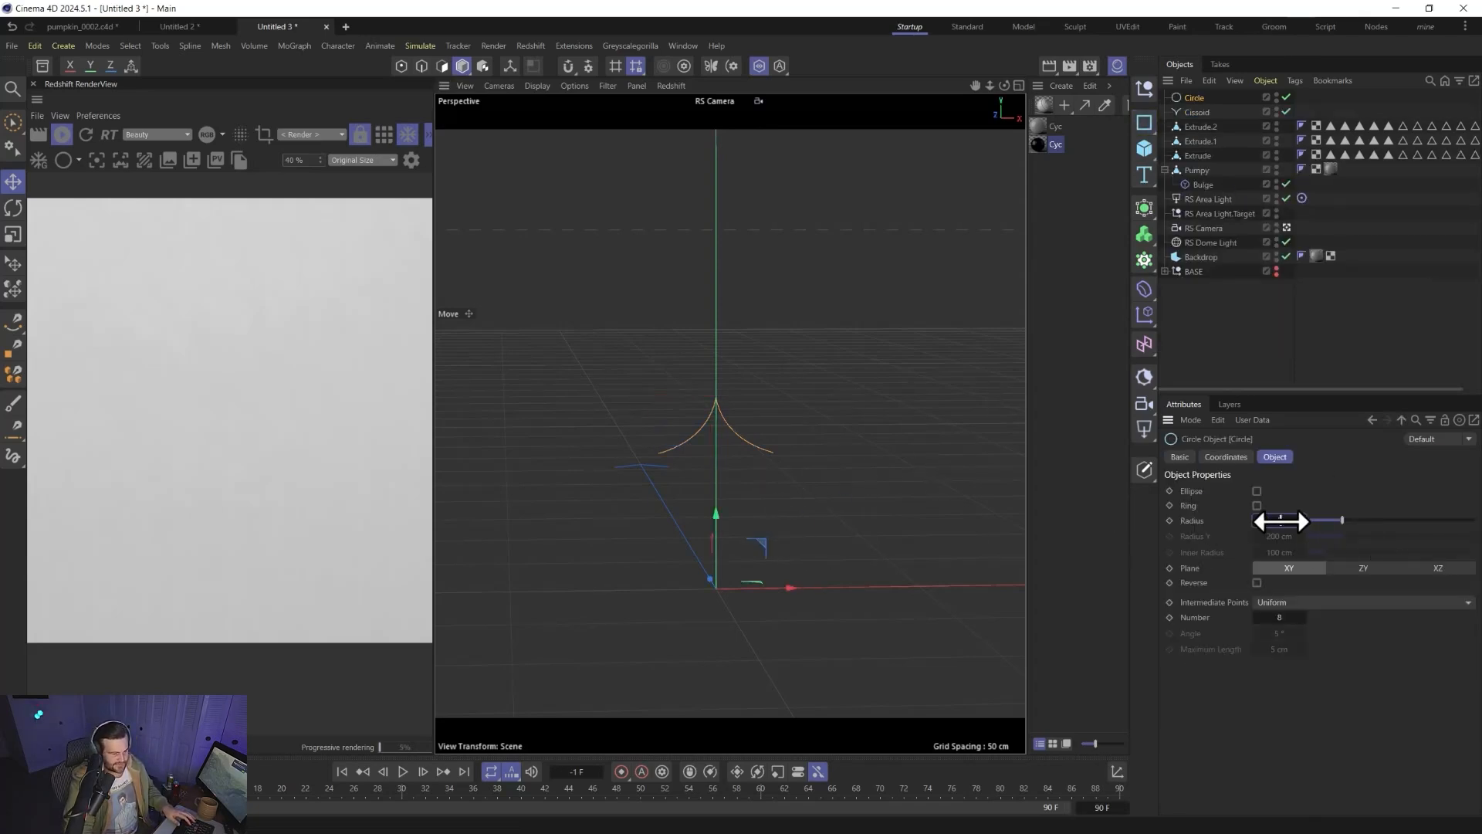
{"action": "key", "text": "Return"}
- Raise the circle onto the cissoid and scale it up to a radius of about 11.62 cm, overlapping the cissoid's tip
{"action": "left_click_drag", "start_coordinate": [718, 548], "coordinate": [735, 407]}
{"action": "key", "text": "t"}
{"action": "left_click_drag", "start_coordinate": [1009, 424], "coordinate": [1081, 424]}
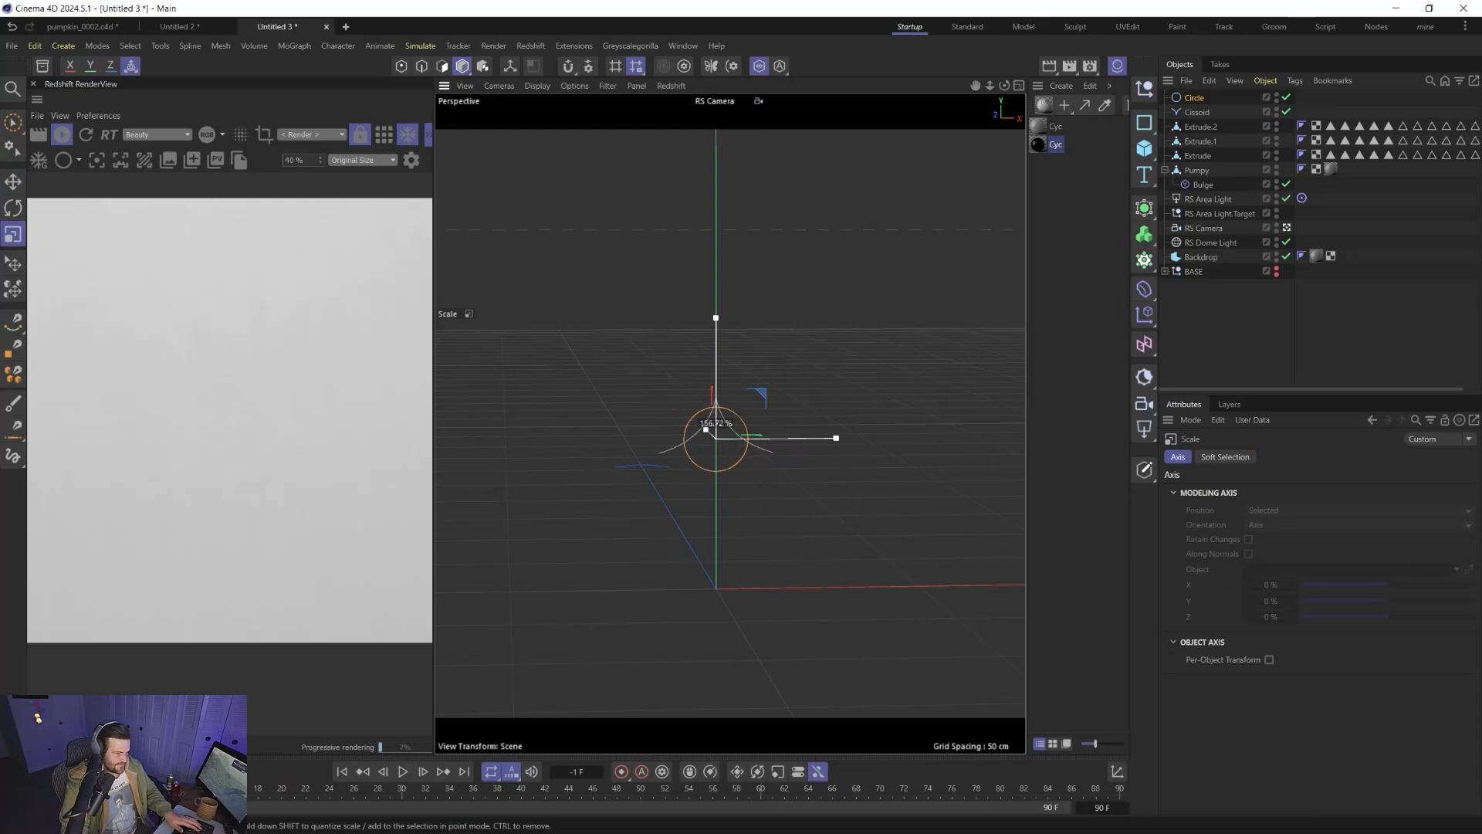
{"action": "left_click_drag", "start_coordinate": [623, 604], "coordinate": [728, 604]}
{"action": "key", "text": "e"}
{"action": "left_click_drag", "start_coordinate": [717, 397], "coordinate": [725, 360]}
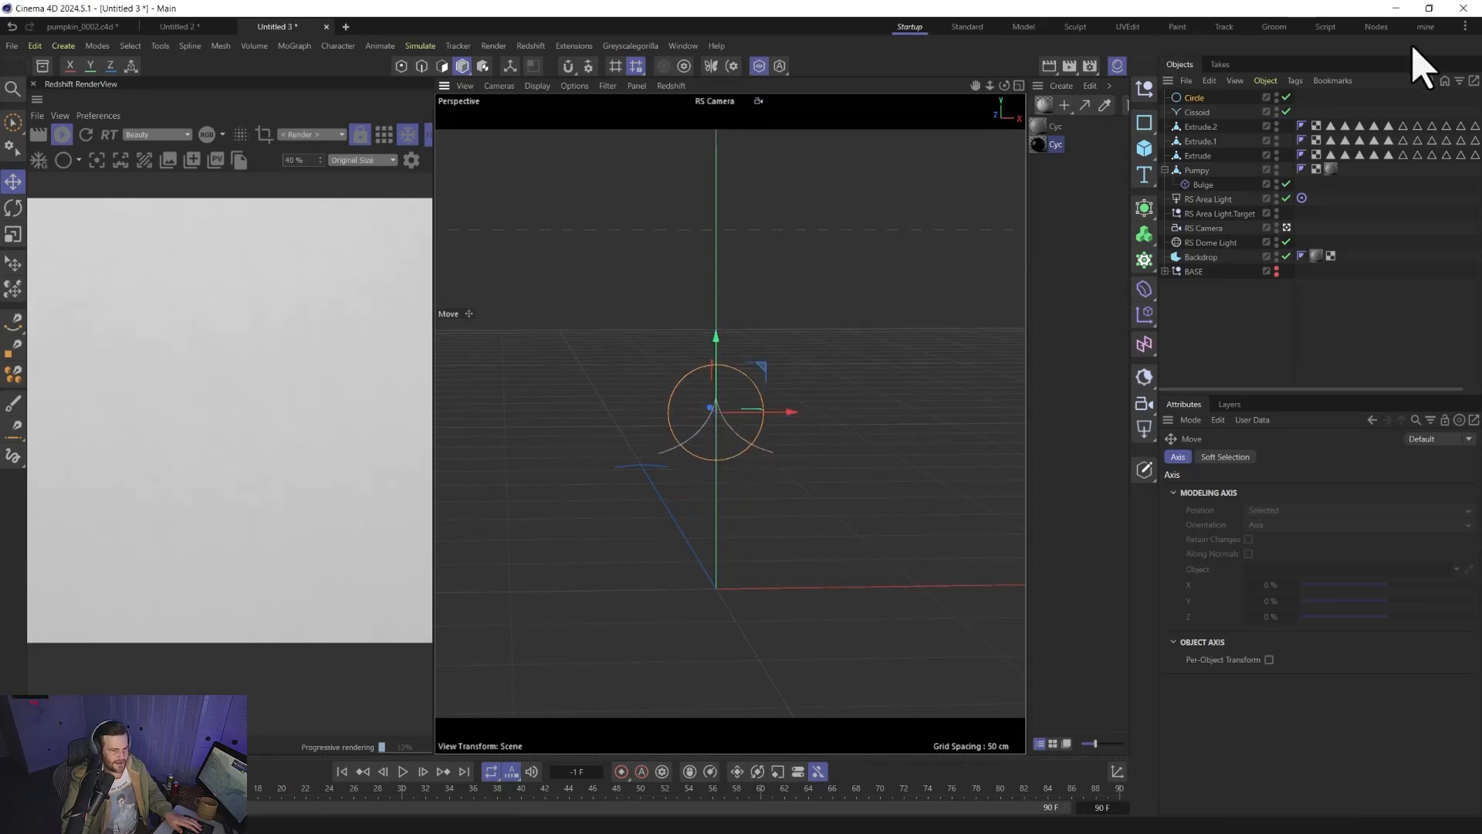
- Add a Spline Mask, nest the circle and the cissoid under it and reorder them with the circle first
{"action": "scroll", "coordinate": [726, 428], "scroll_direction": "up", "scroll_amount": 3}
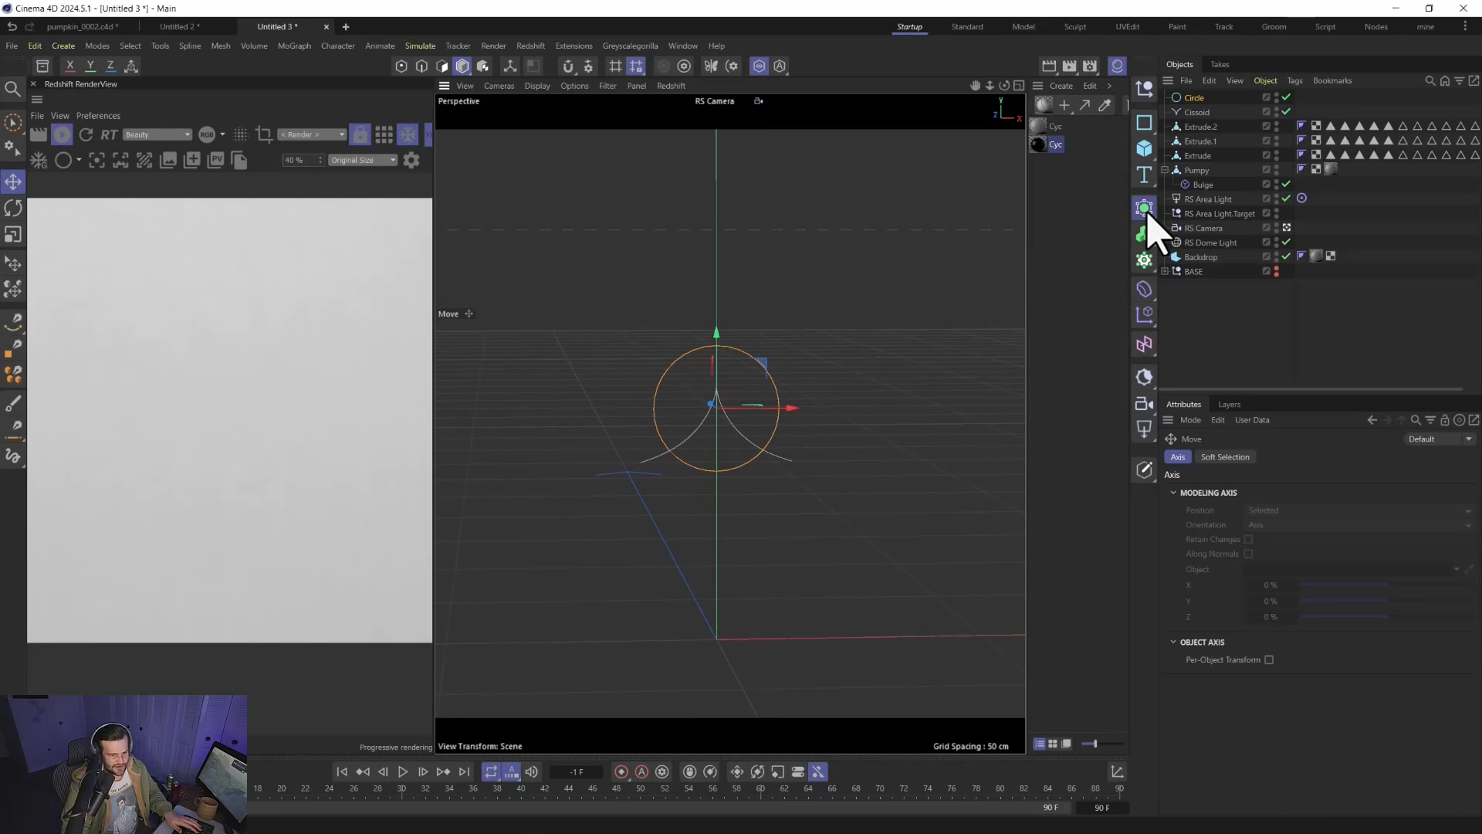
{"action": "left_click", "coordinate": [1145, 210]}
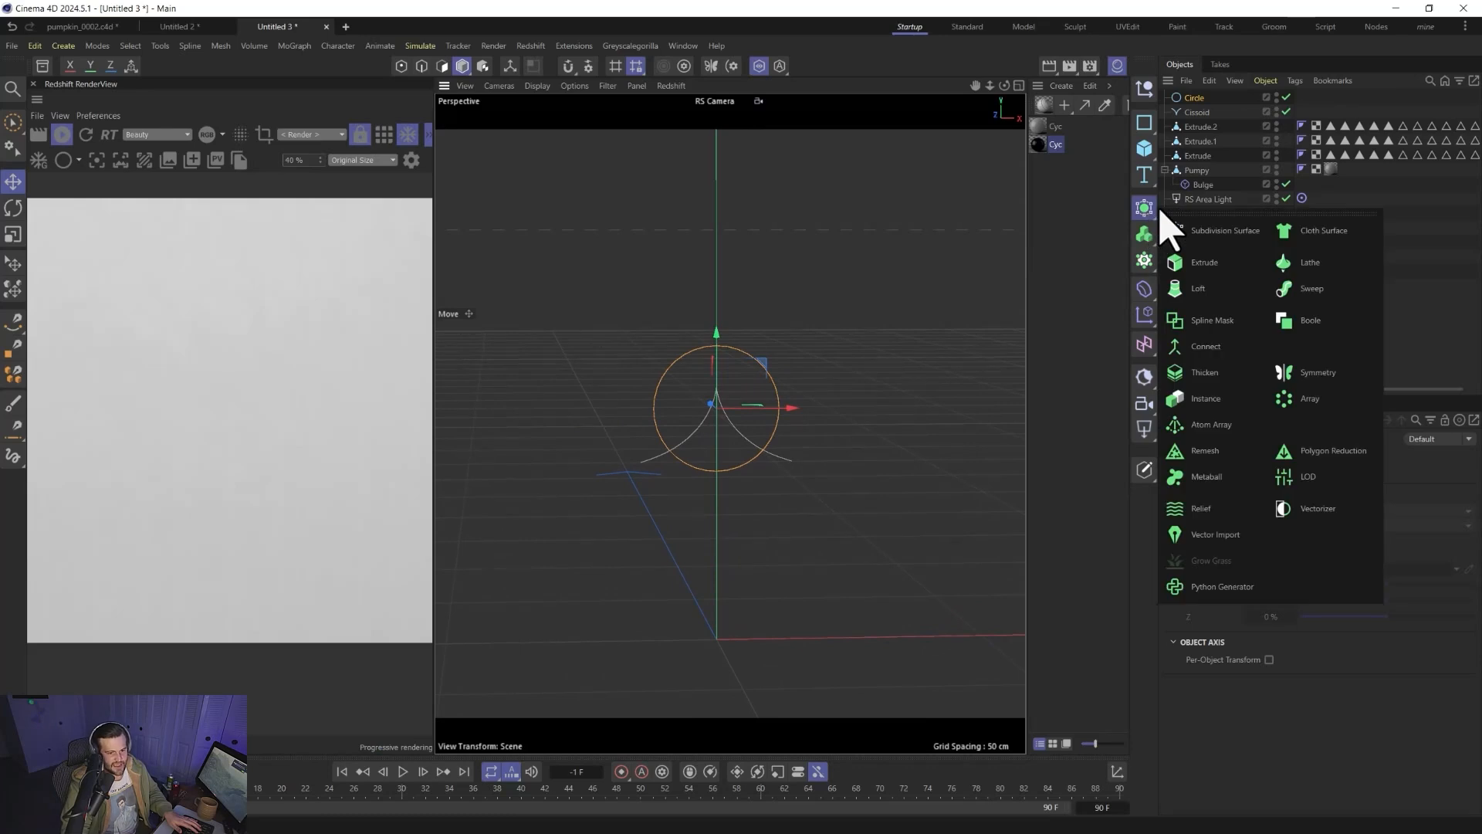
{"action": "left_click", "coordinate": [1213, 321]}
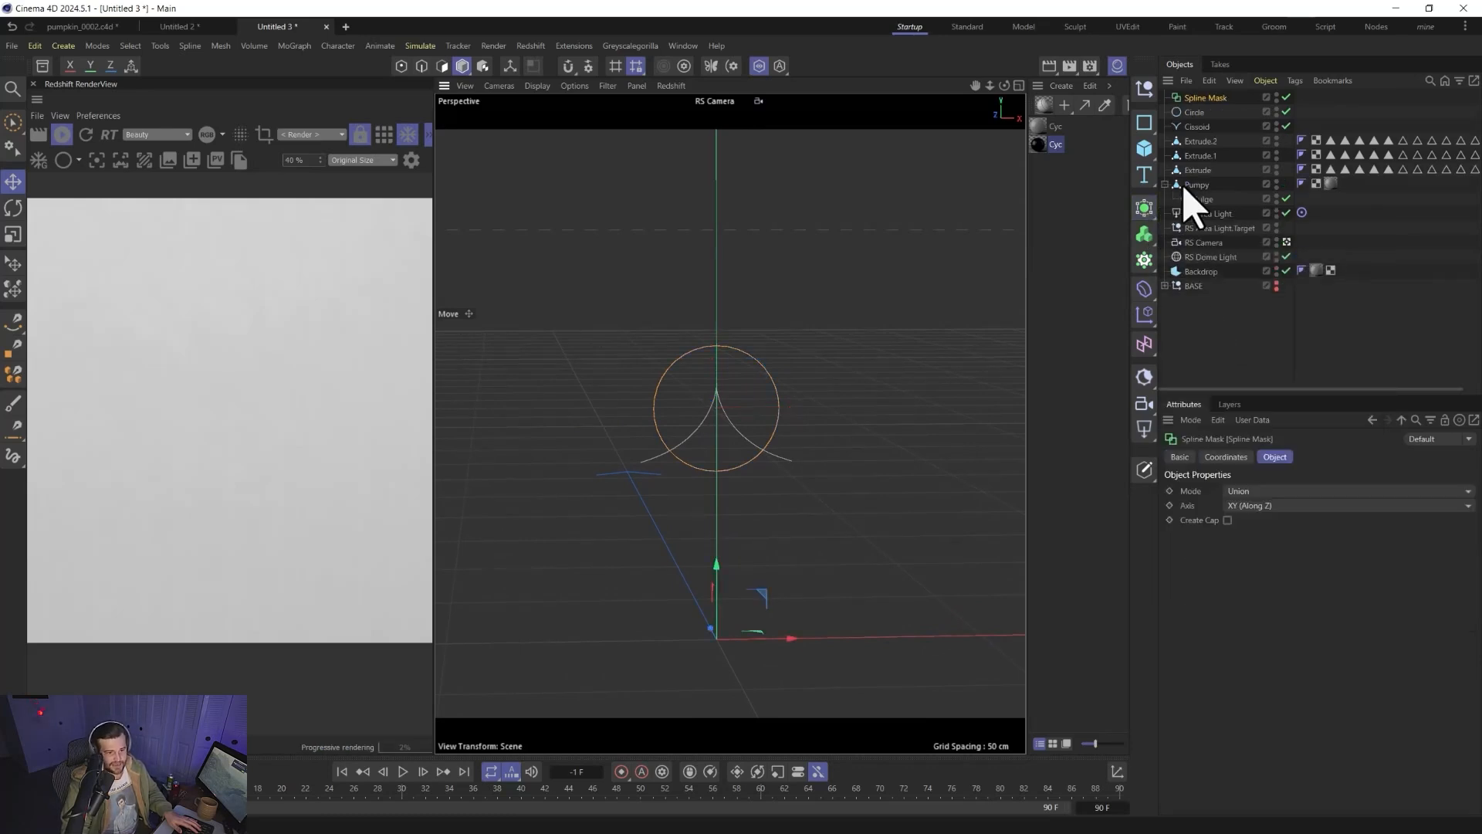
{"action": "mouse_move", "coordinate": [1208, 98]}
{"action": "left_mouse_down"}
{"action": "mouse_move", "coordinate": [1202, 131]}
{"action": "mouse_move", "coordinate": [1218, 124]}
{"action": "left_mouse_up"}
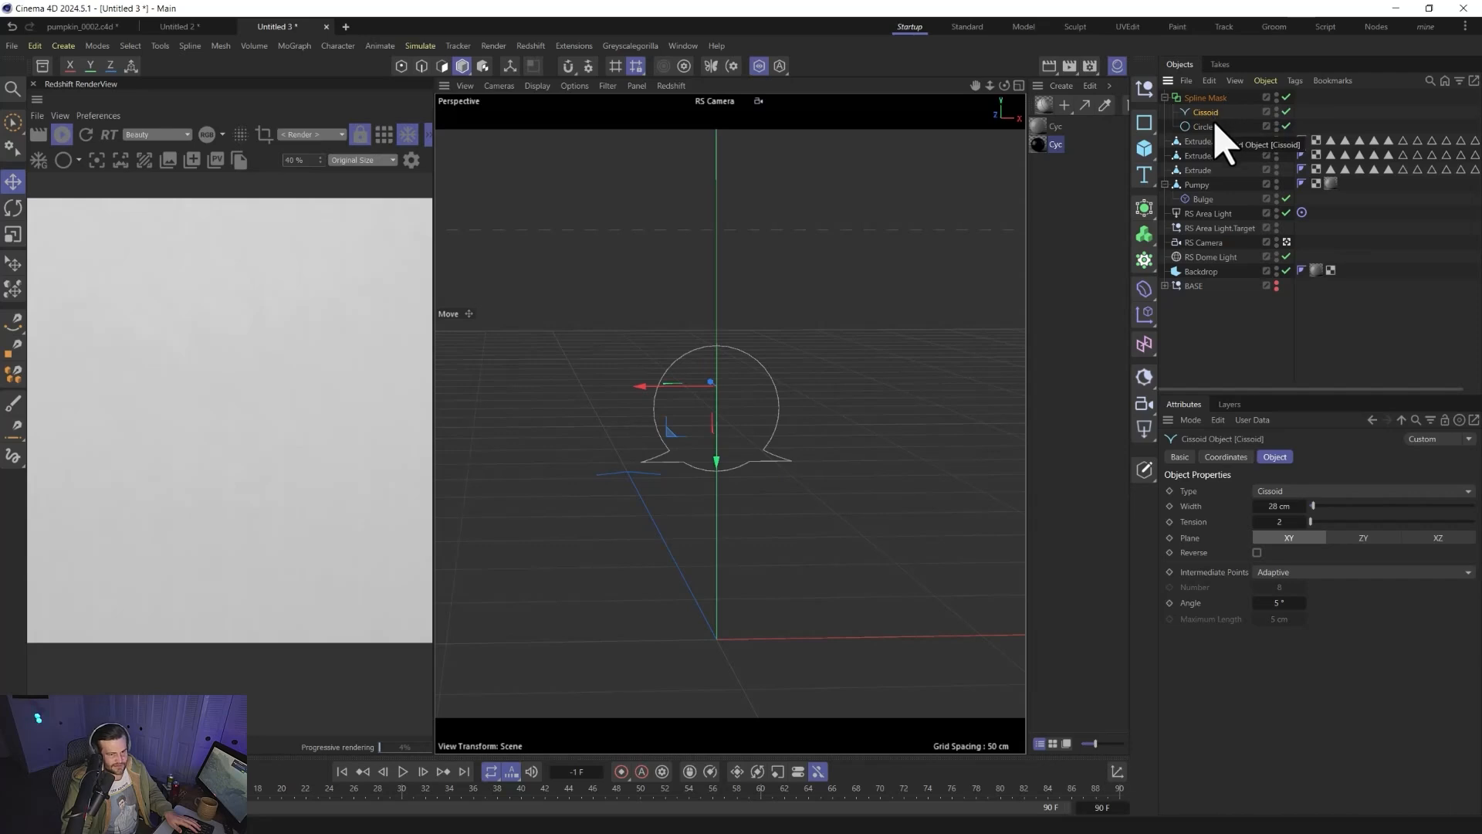
{"action": "left_click_drag", "start_coordinate": [1214, 124], "coordinate": [1216, 106]}
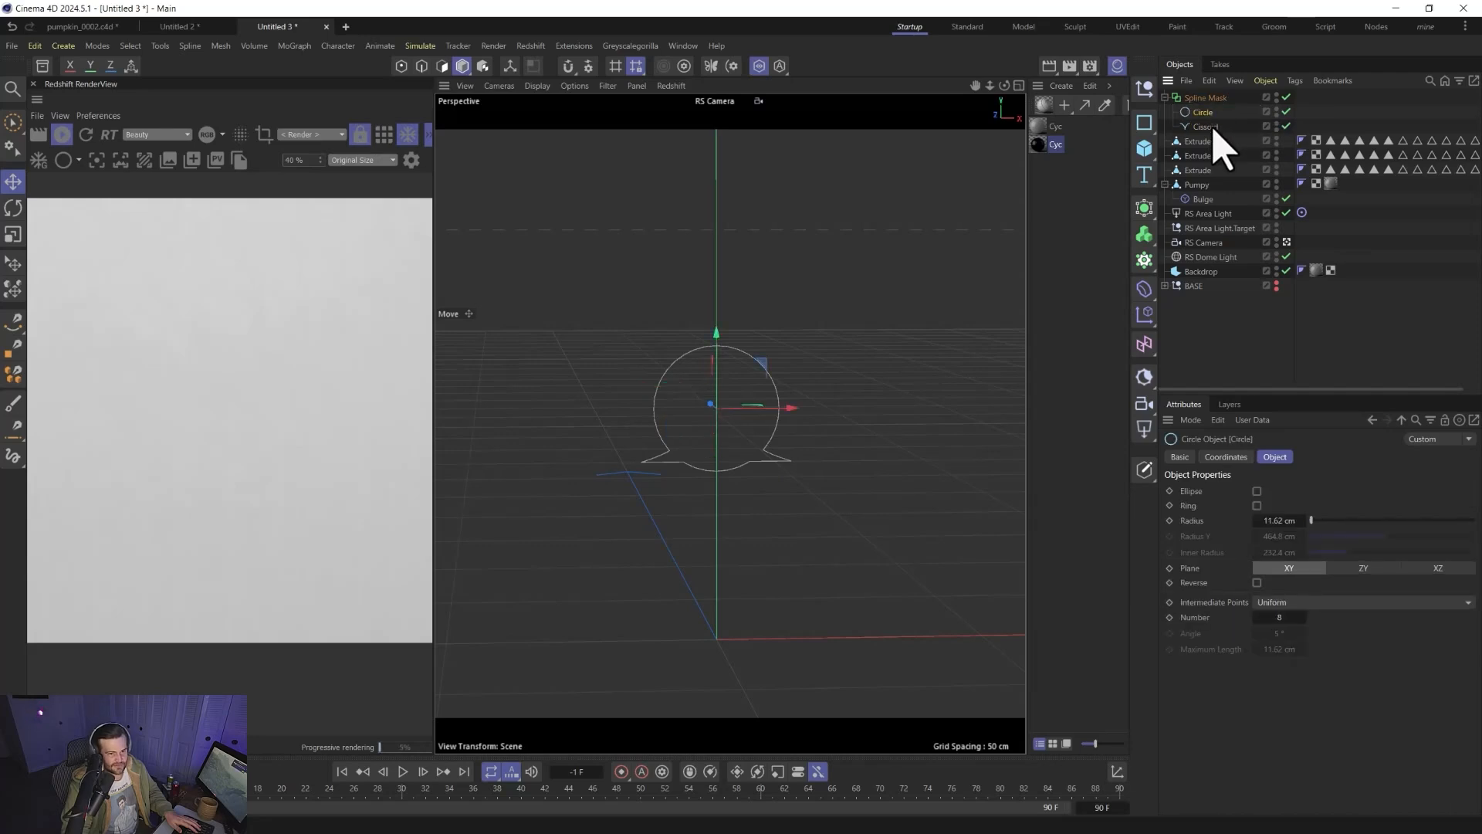
{"action": "left_click", "coordinate": [1211, 108]}
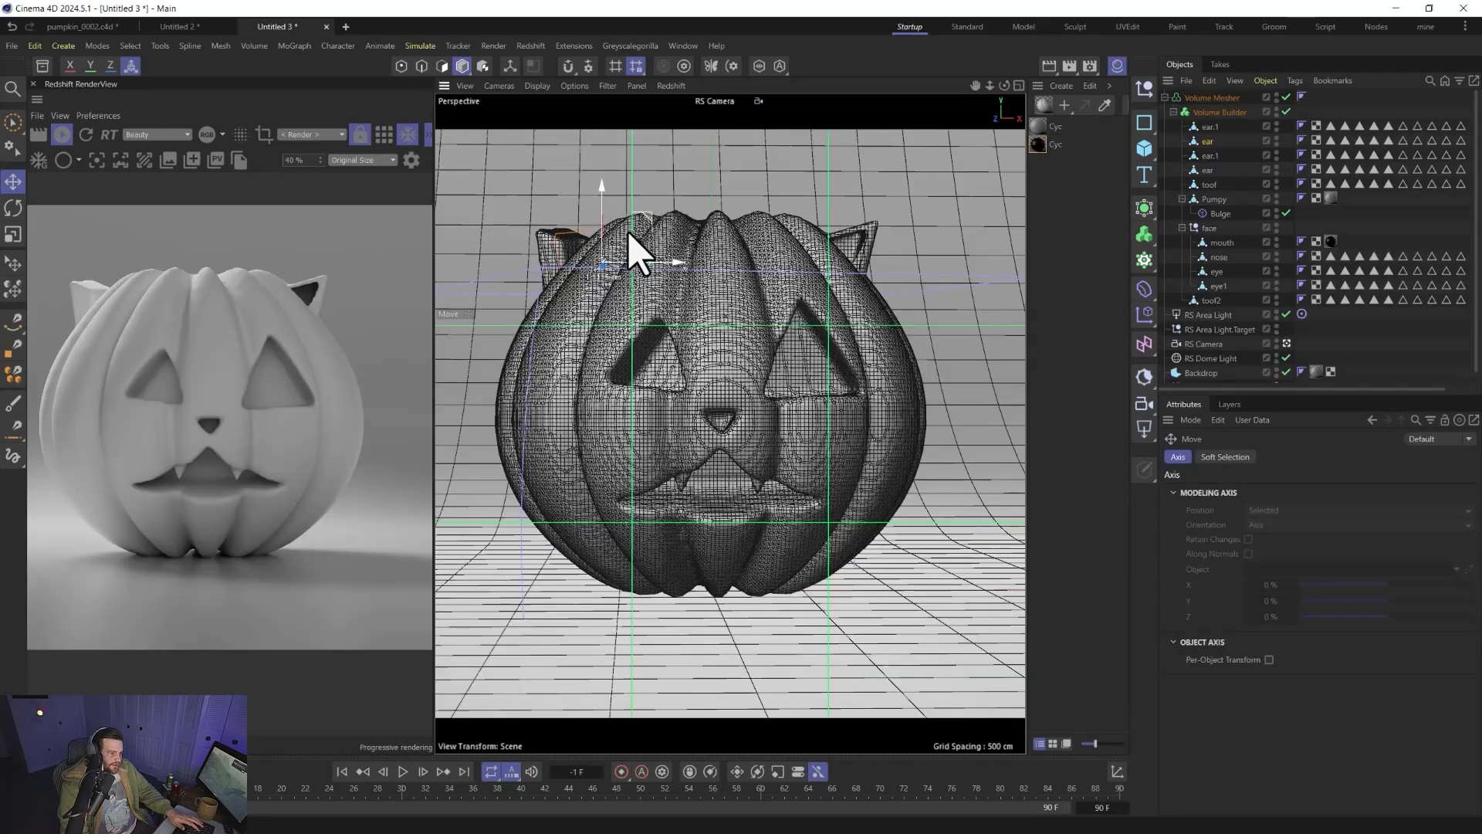
- Reposition the inner piece of the pumpkin's left ear, using the perspective and top views to shift it toward the face
{"action": "left_click_drag", "start_coordinate": [628, 232], "coordinate": [635, 228]}
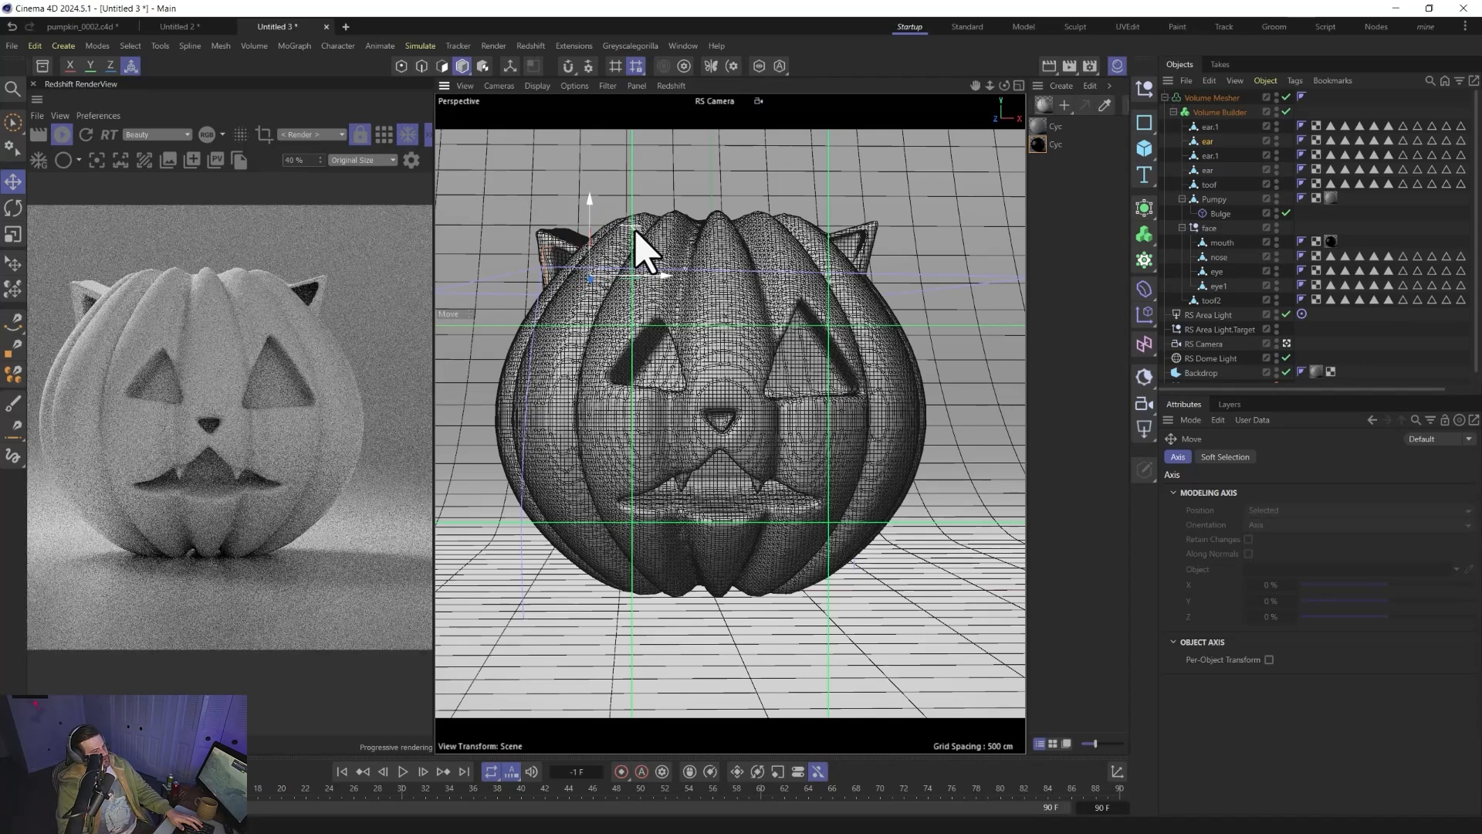
{"action": "left_click_drag", "start_coordinate": [637, 232], "coordinate": [631, 233]}
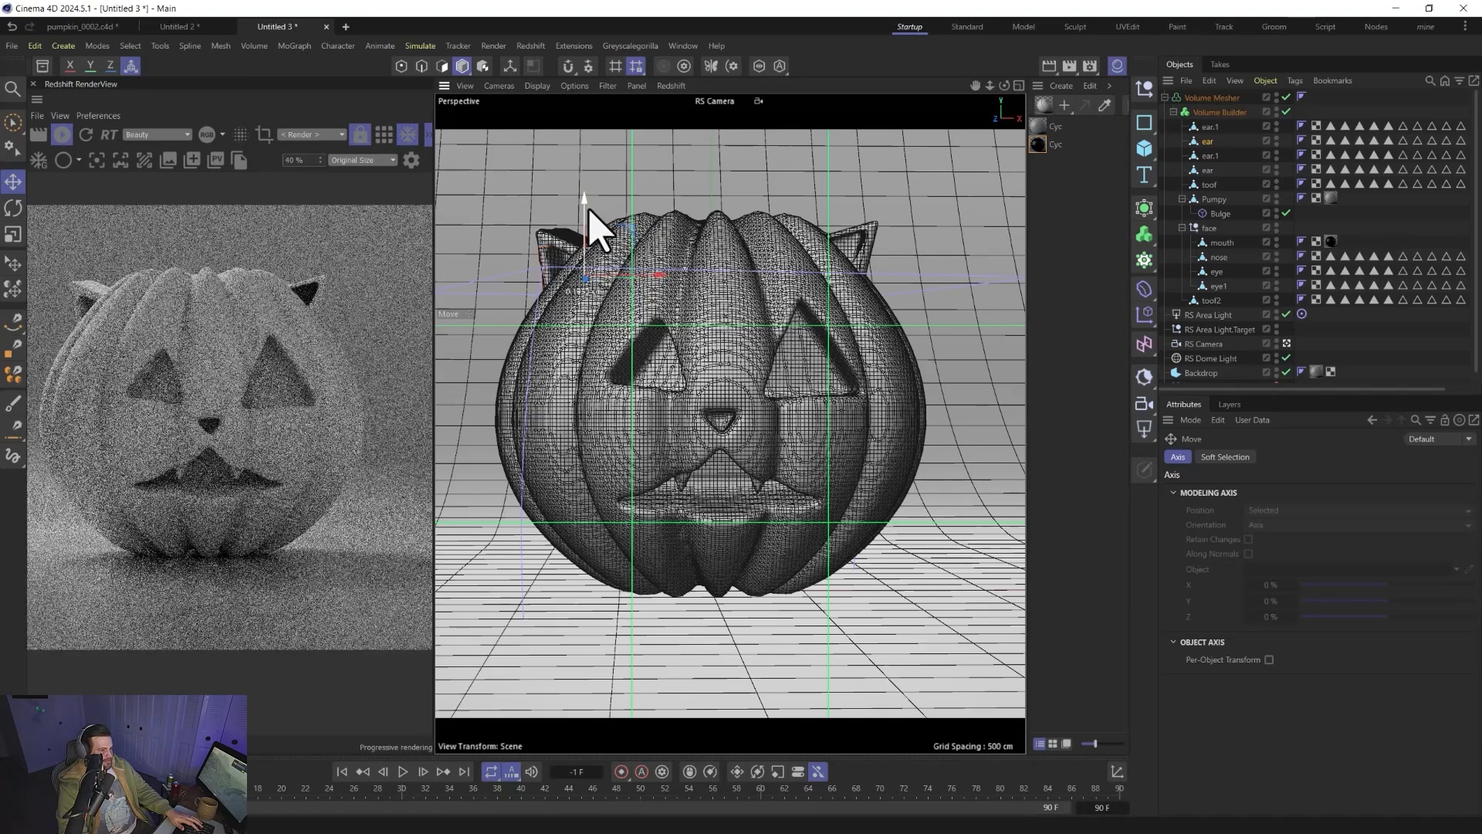
{"action": "middle_click", "coordinate": [741, 305]}
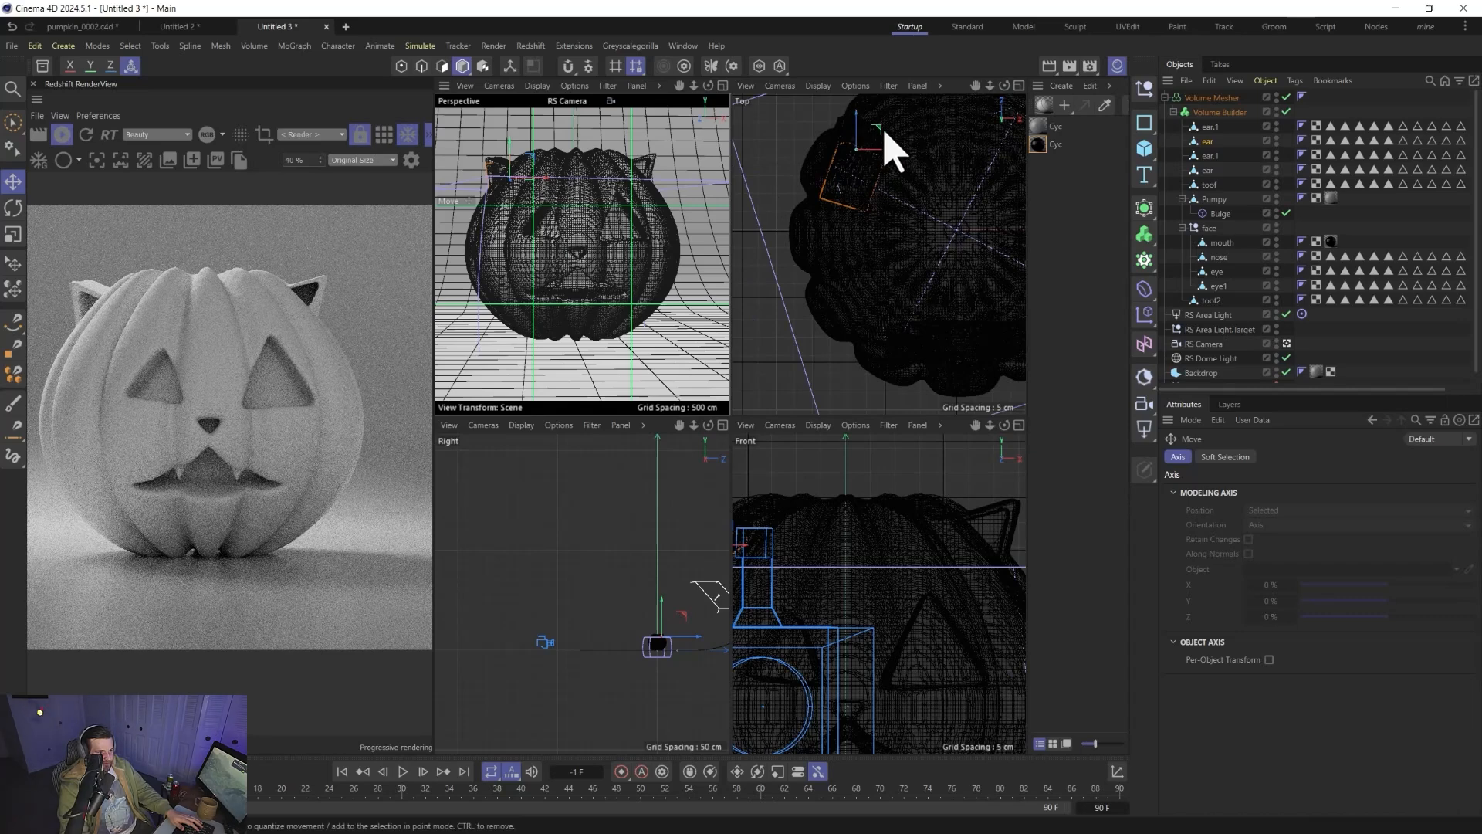
{"action": "left_click_drag", "start_coordinate": [887, 147], "coordinate": [839, 206]}
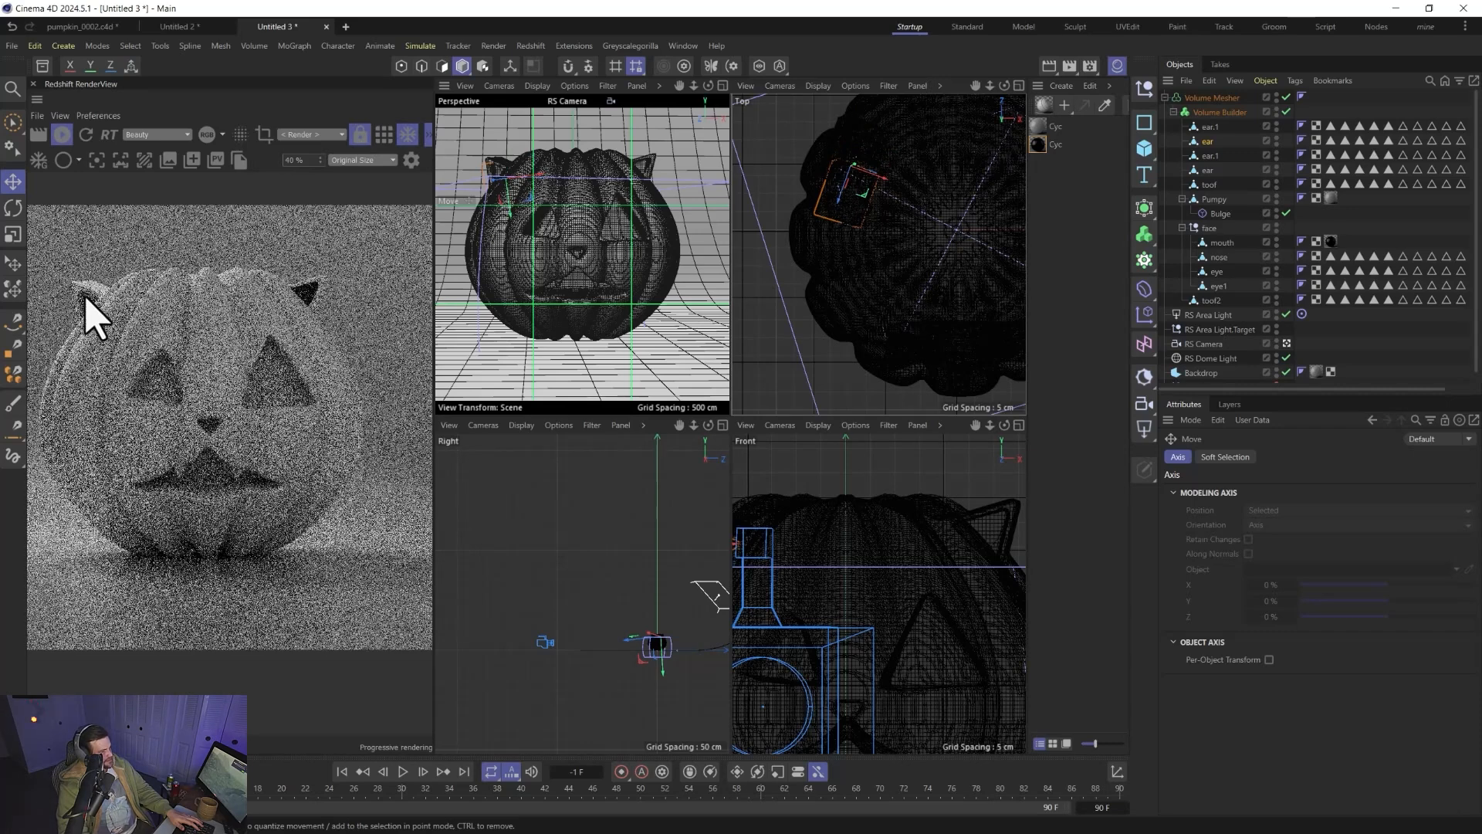
- Move the first ear.1 piece of the right ear slightly toward the face in the top view
{"action": "left_click", "coordinate": [1211, 127]}
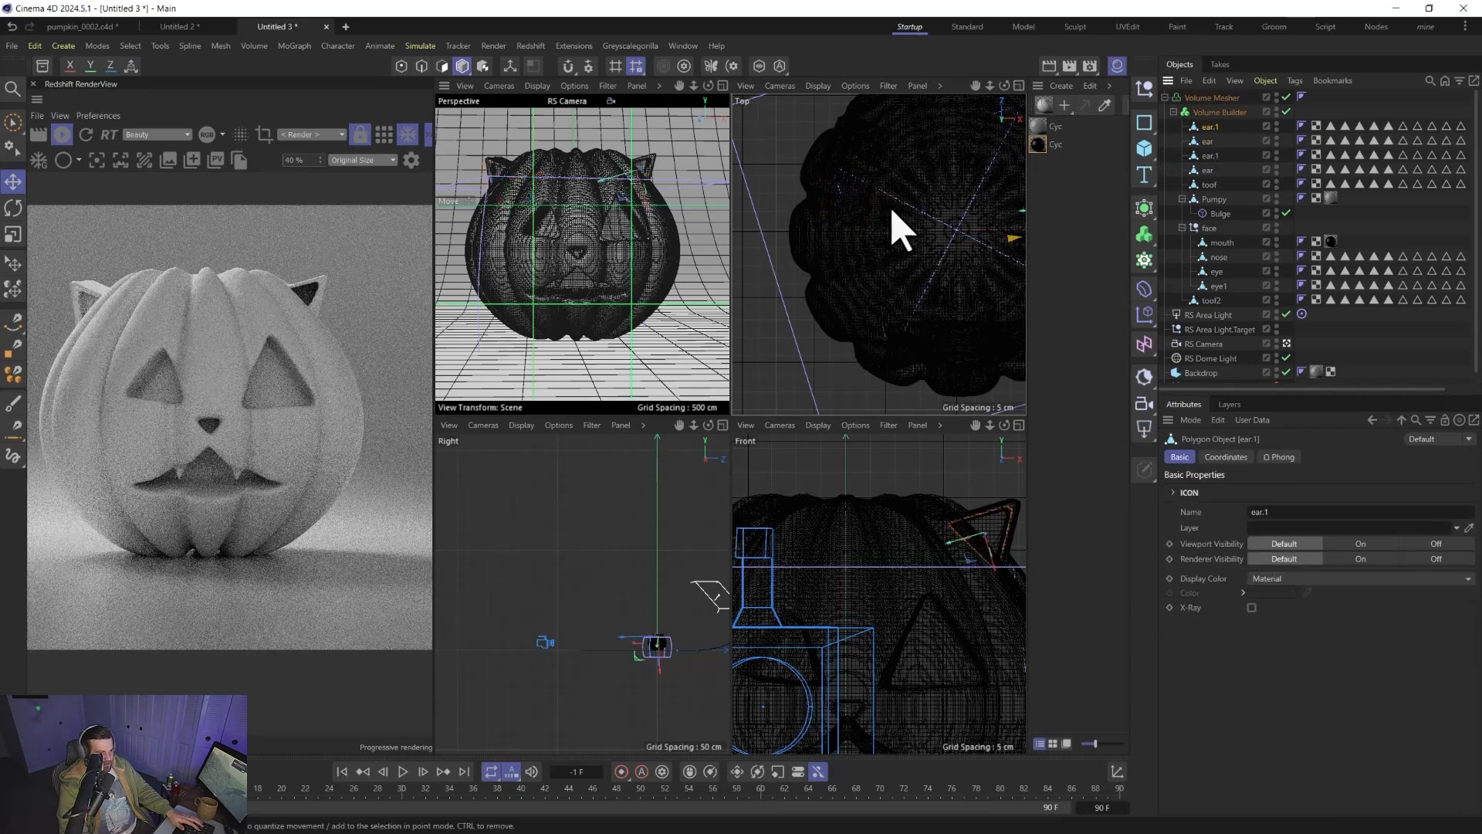
{"action": "middle_click_drag", "start_coordinate": [927, 358], "coordinate": [788, 367], "text": "alt"}
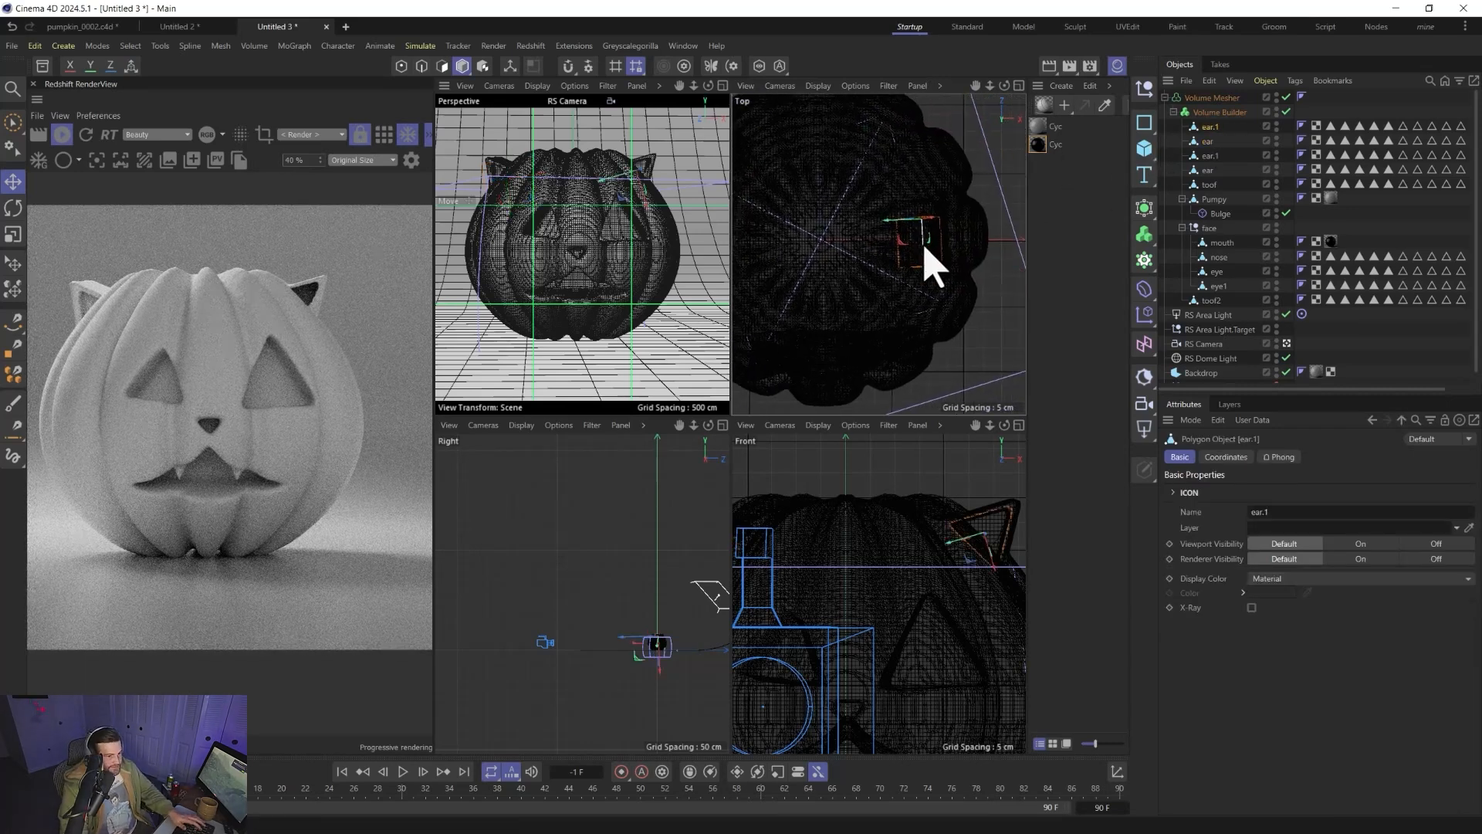
{"action": "key", "text": "e"}
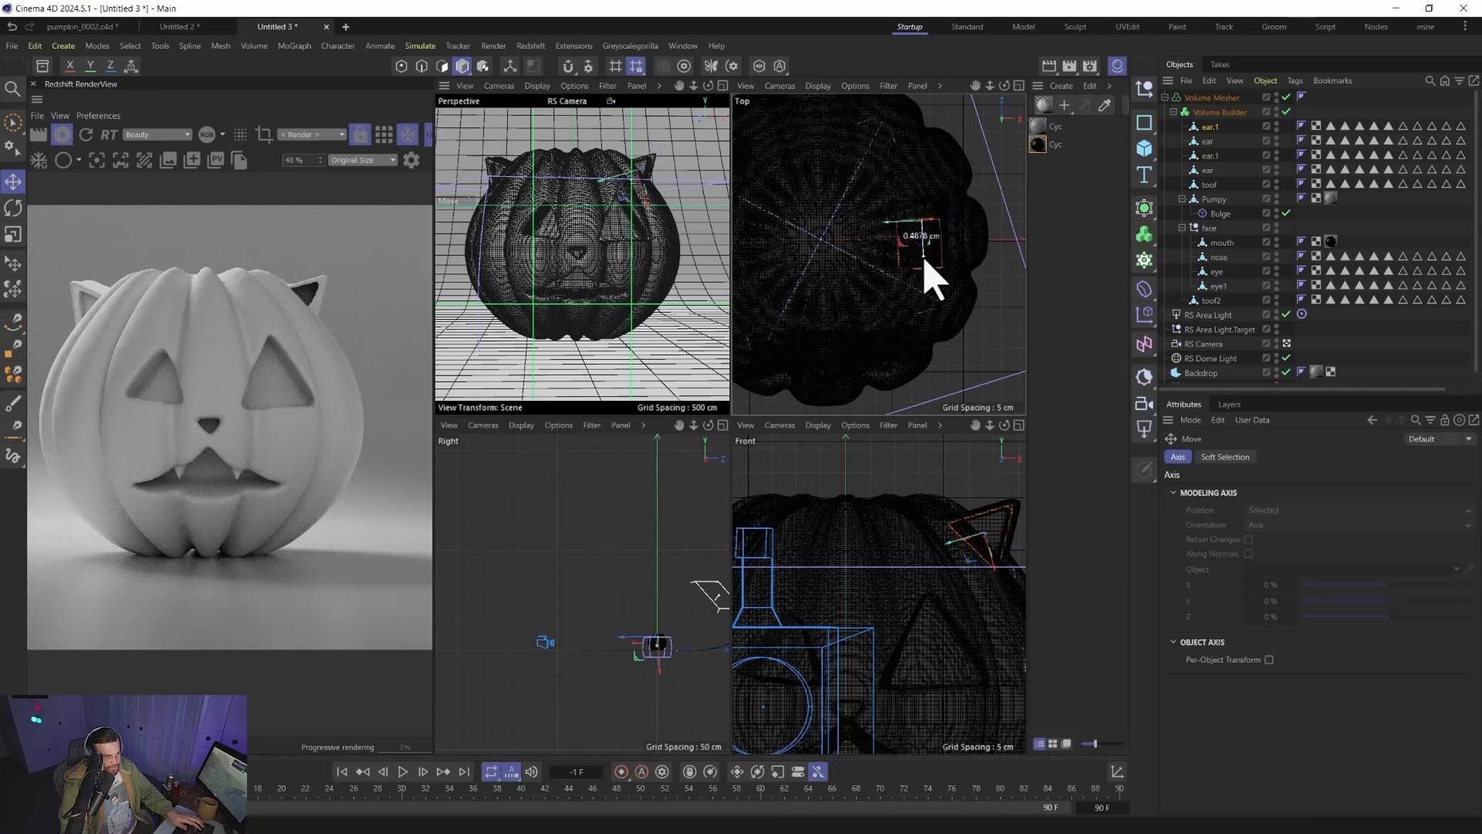
{"action": "left_click_drag", "start_coordinate": [925, 261], "coordinate": [936, 286]}
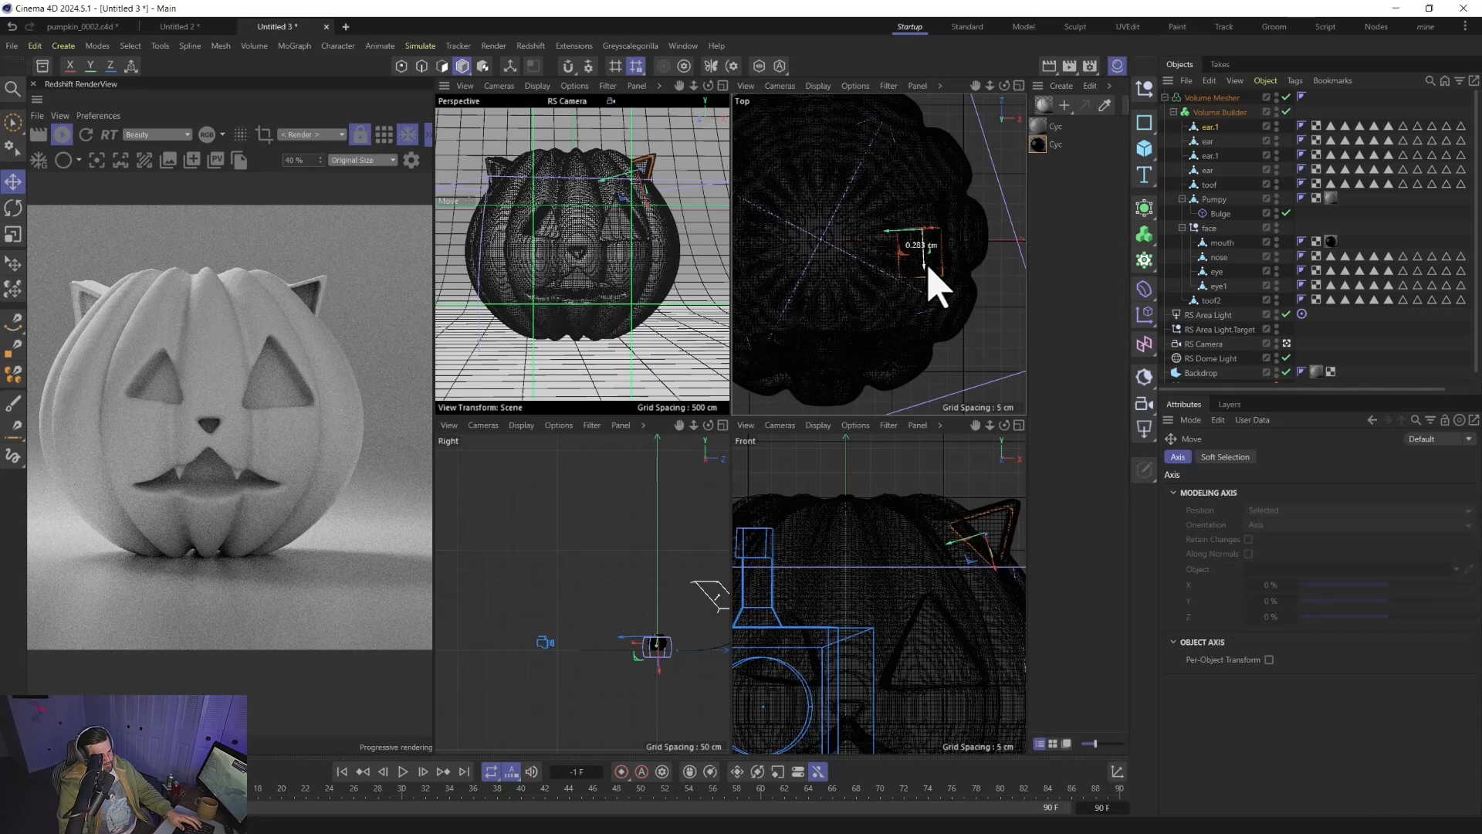
{"action": "left_click_drag", "start_coordinate": [928, 268], "coordinate": [929, 271]}
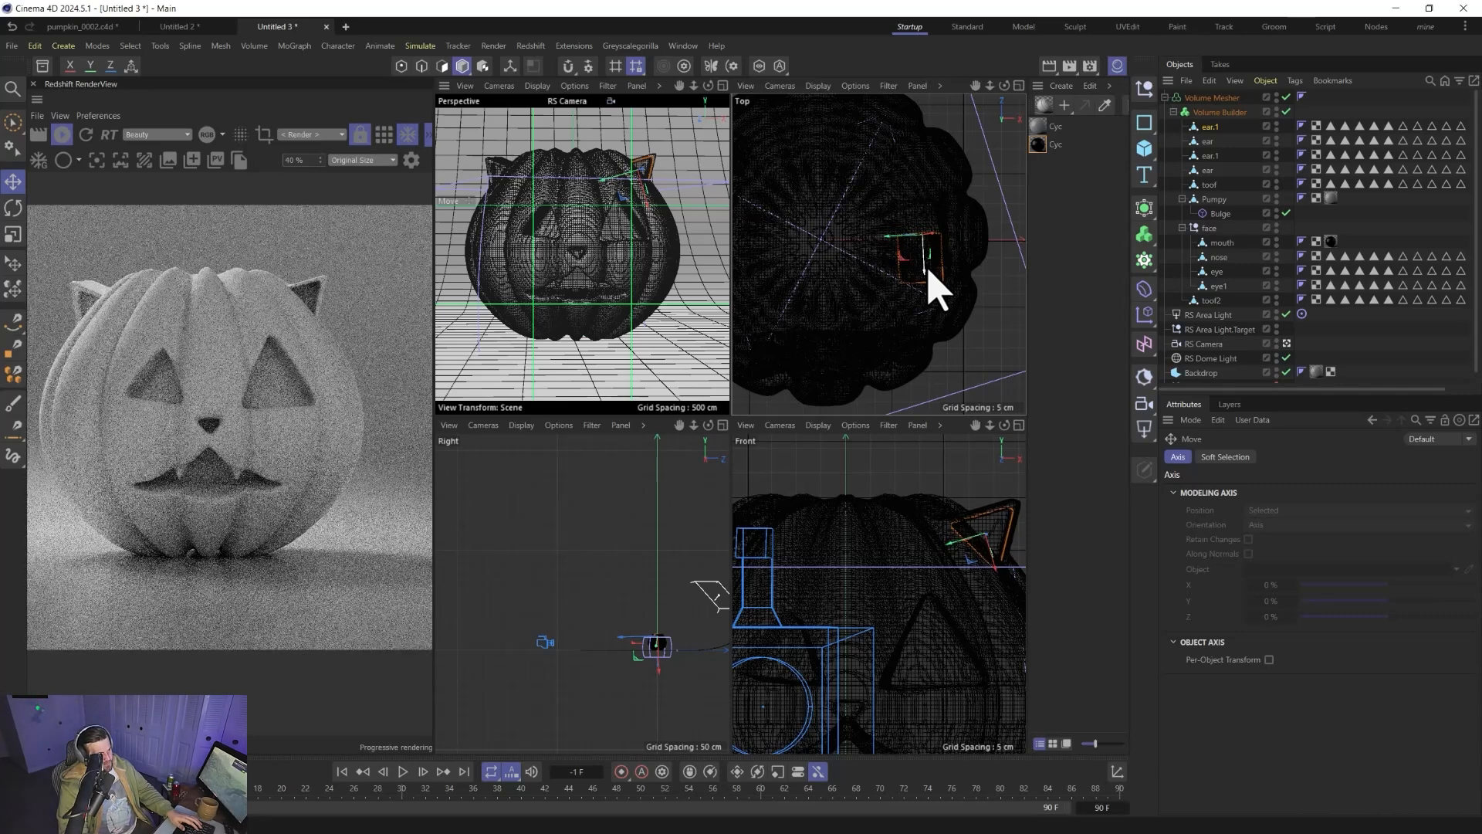
- Nudge the left ear's inner piece slightly forward in the top view and fine-tune its scale
{"action": "left_click", "coordinate": [1207, 142]}
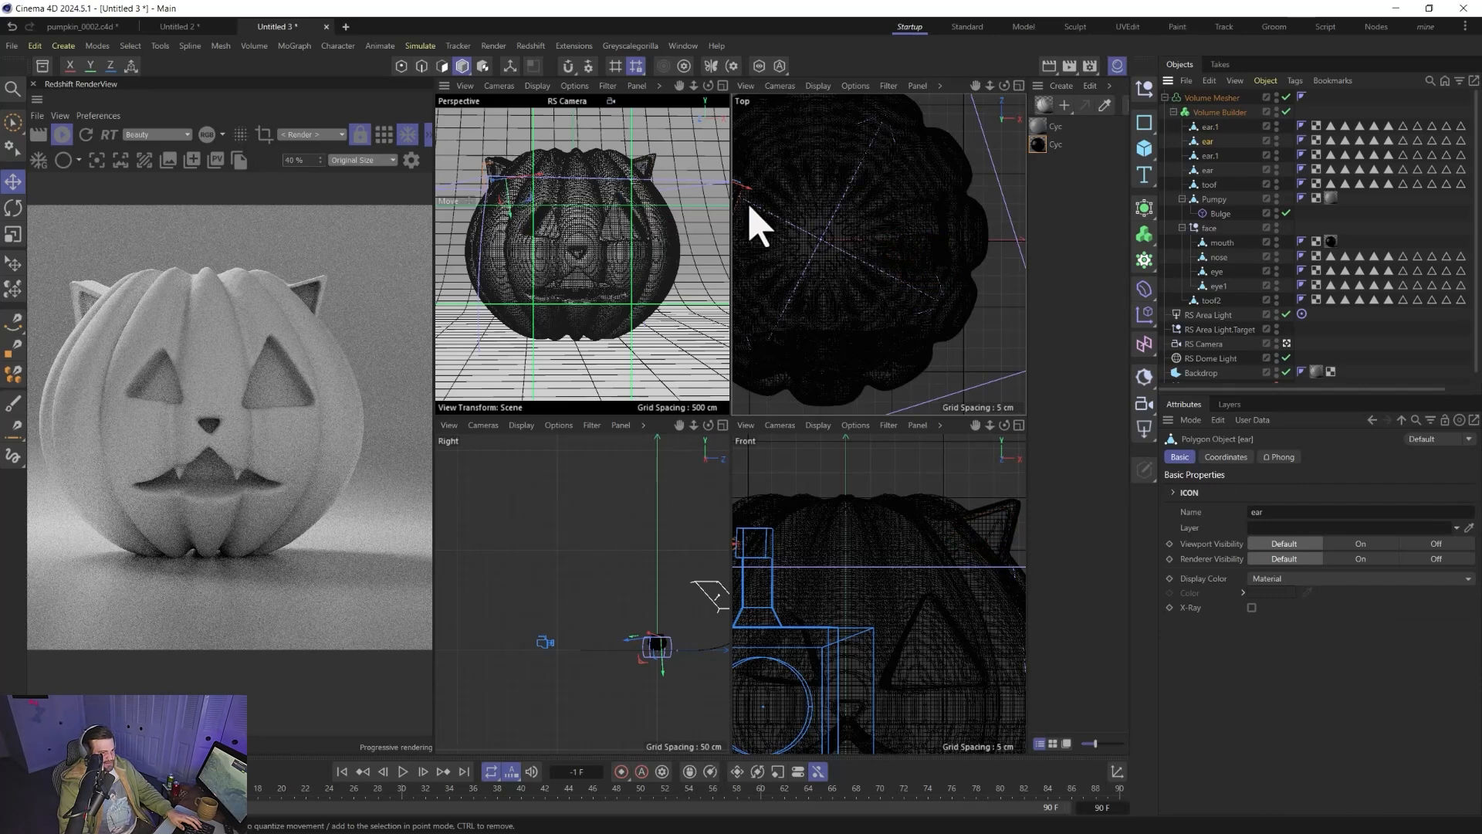
{"action": "middle_click_drag", "start_coordinate": [787, 254], "coordinate": [859, 261], "text": "alt"}
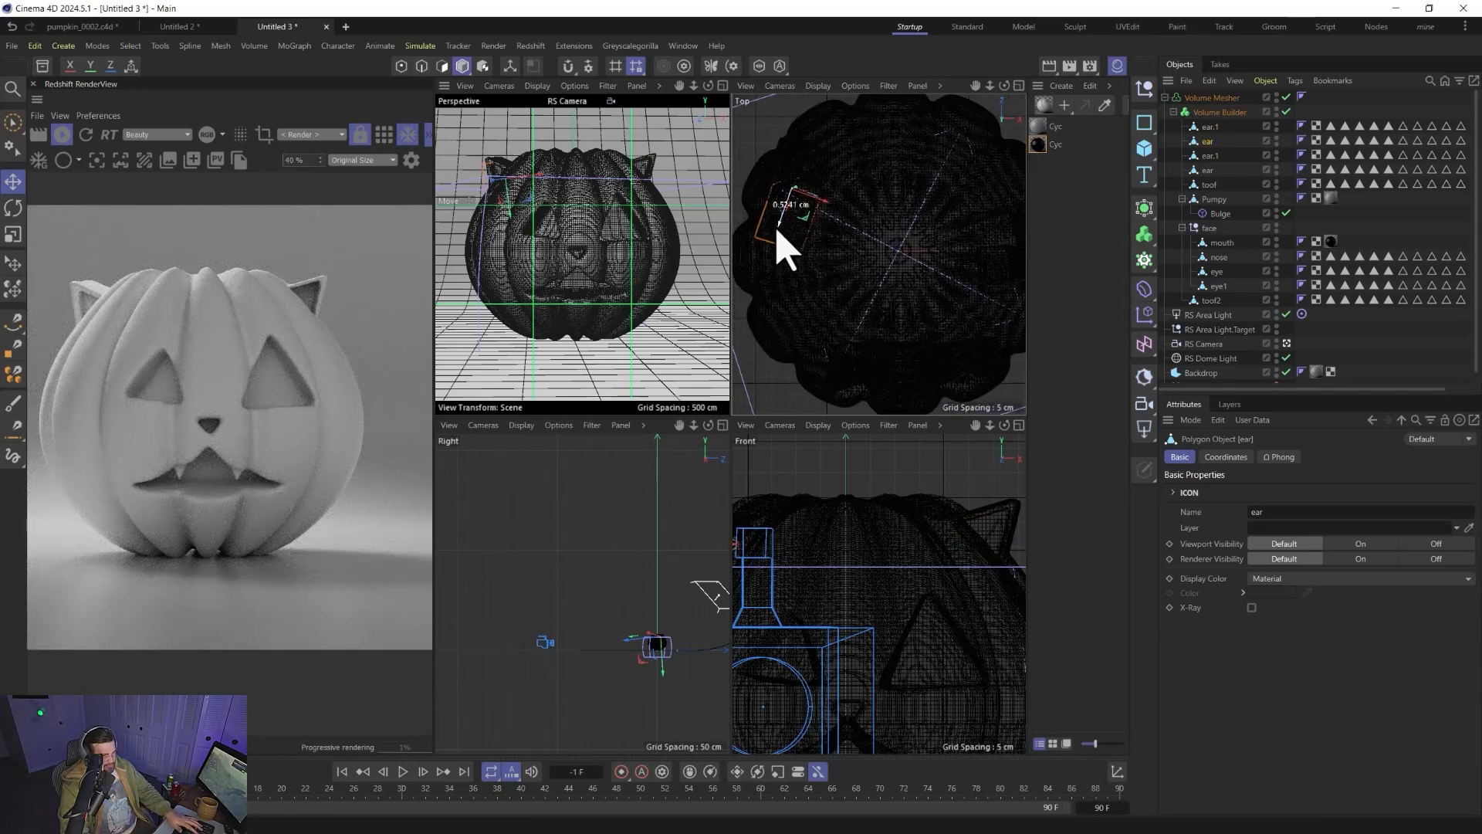
{"action": "left_click_drag", "start_coordinate": [778, 232], "coordinate": [774, 234]}
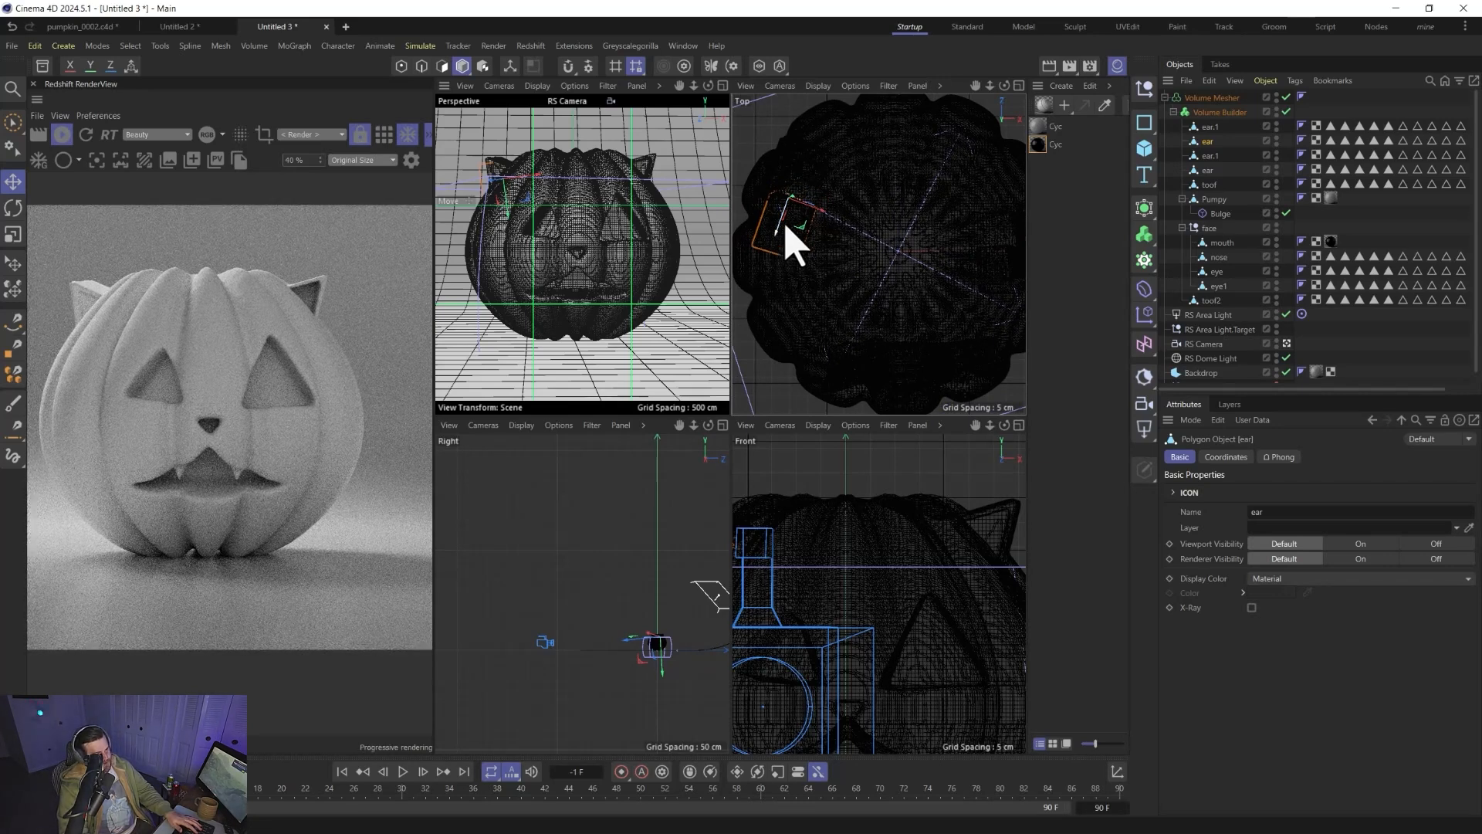
{"action": "key", "text": "t"}
{"action": "left_click_drag", "start_coordinate": [909, 182], "coordinate": [880, 222]}
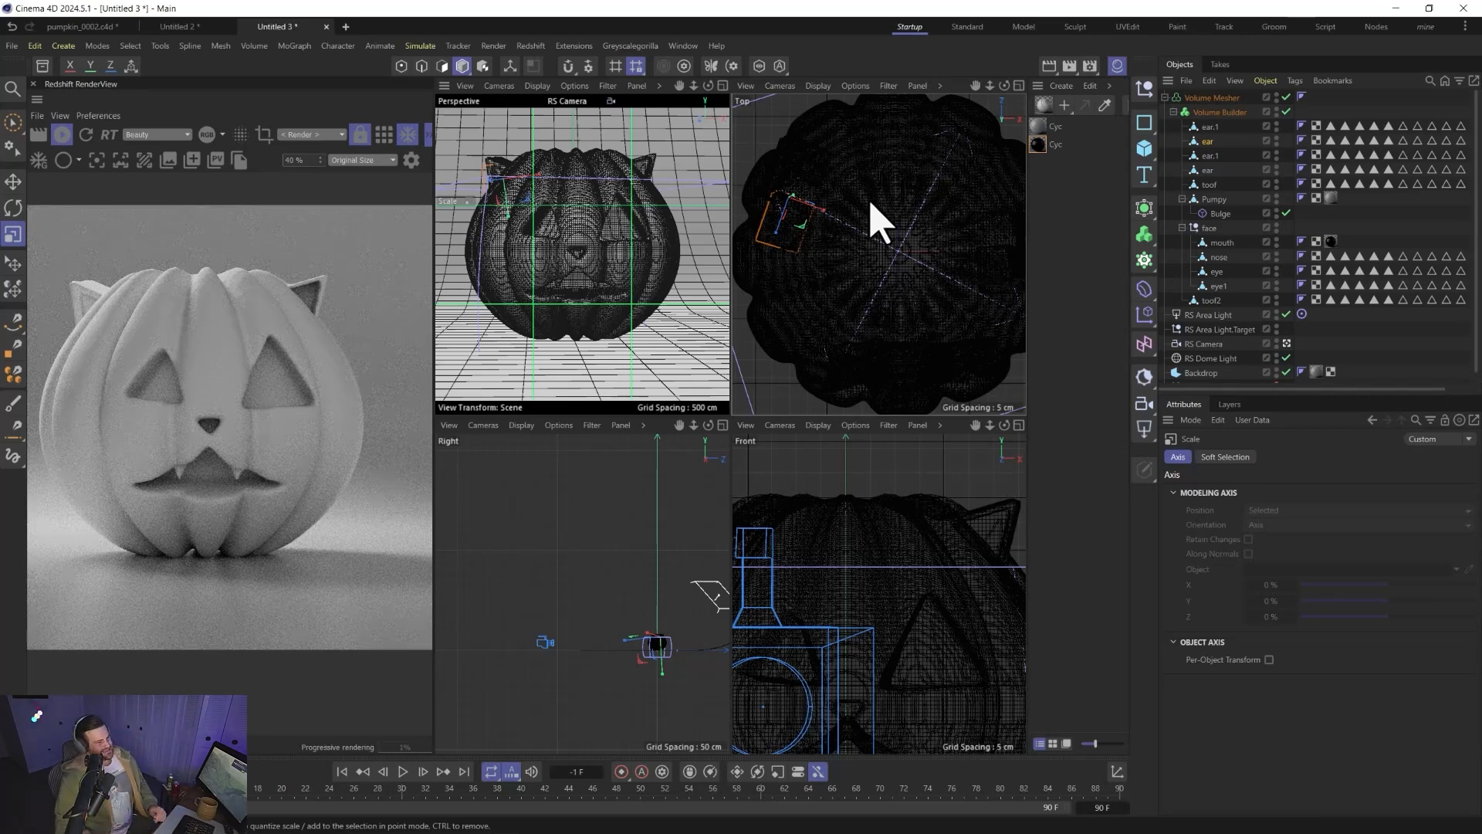
{"action": "left_click_drag", "start_coordinate": [897, 187], "coordinate": [902, 185]}
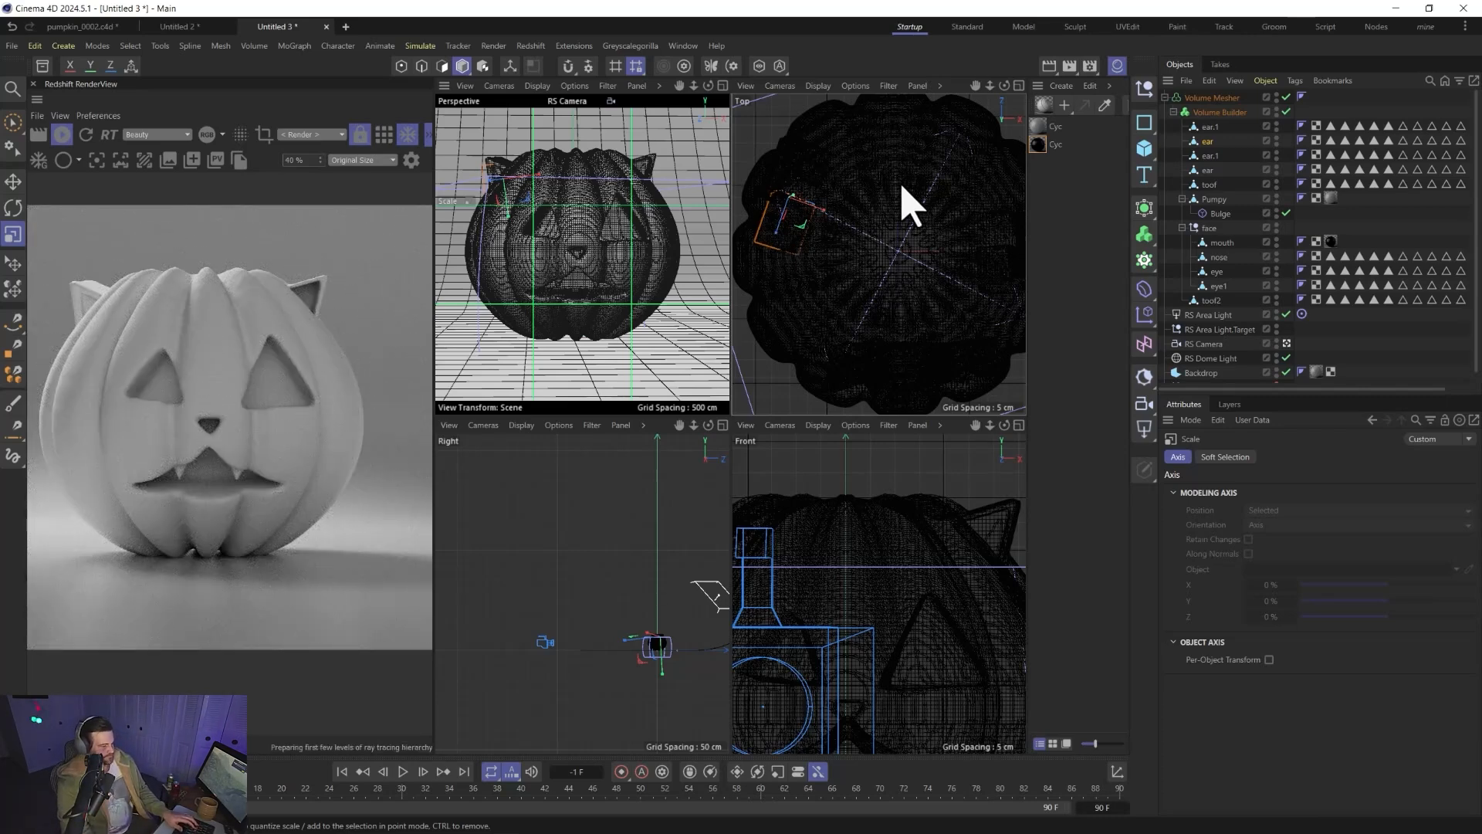
- Rotate both pieces of the left ear together slightly
{"action": "key", "text": "r"}
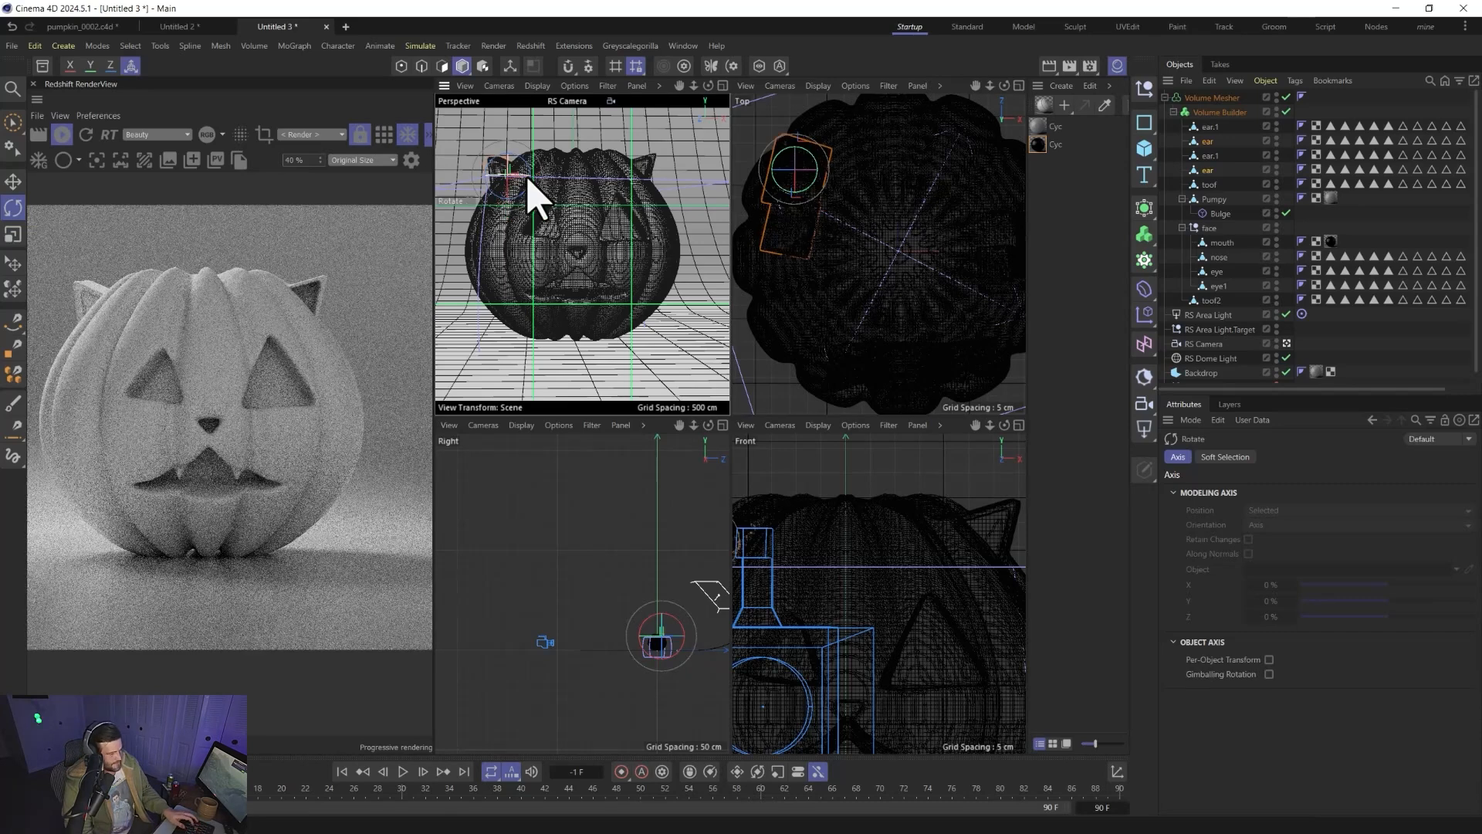
{"action": "left_click_drag", "start_coordinate": [576, 311], "coordinate": [574, 305]}
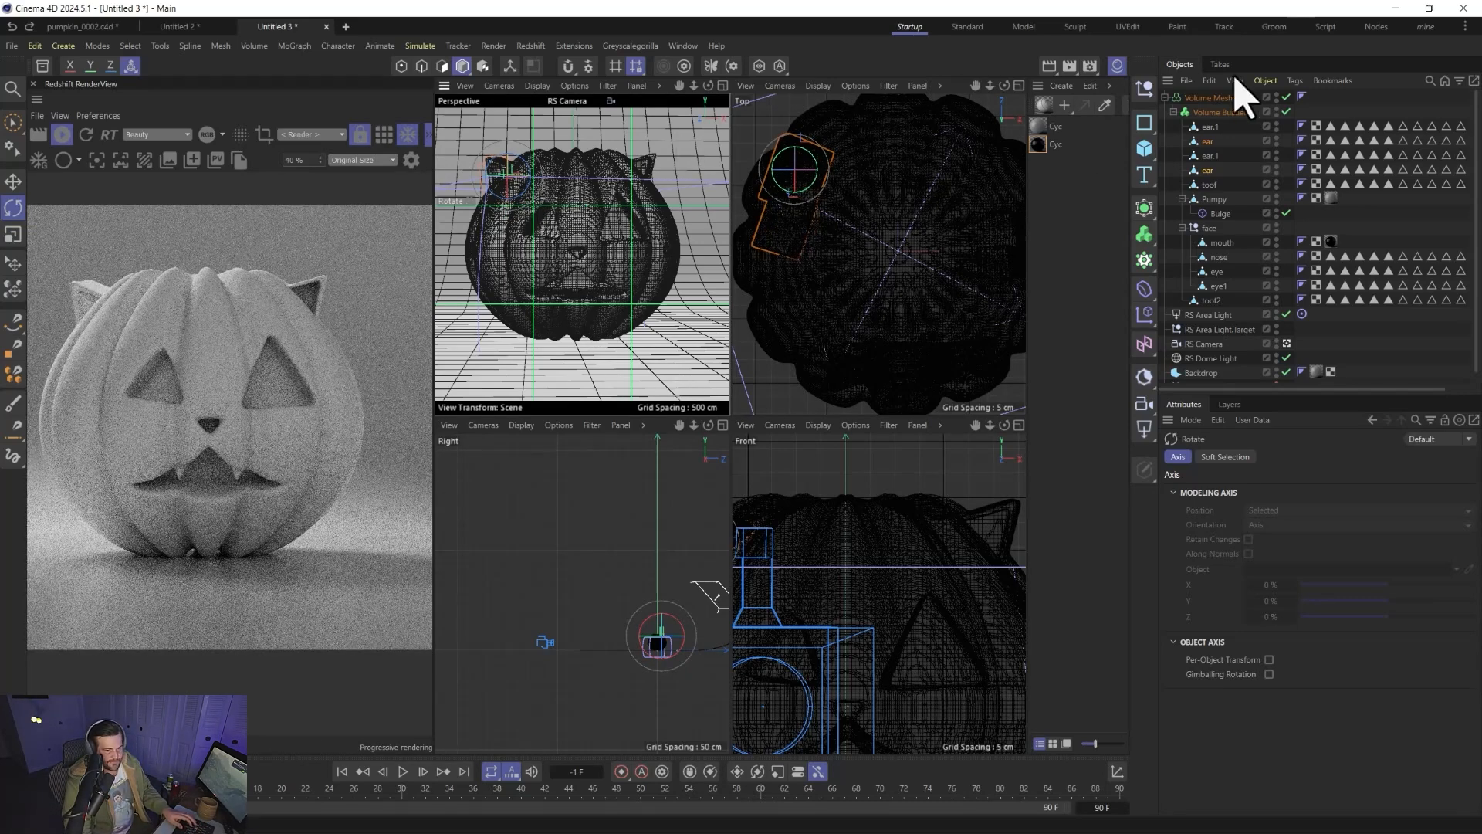
- Set the radius of the subtracted ear.1 and ear entries in the Volume Builder to 0.5 cm each
{"action": "left_click", "coordinate": [1217, 114]}
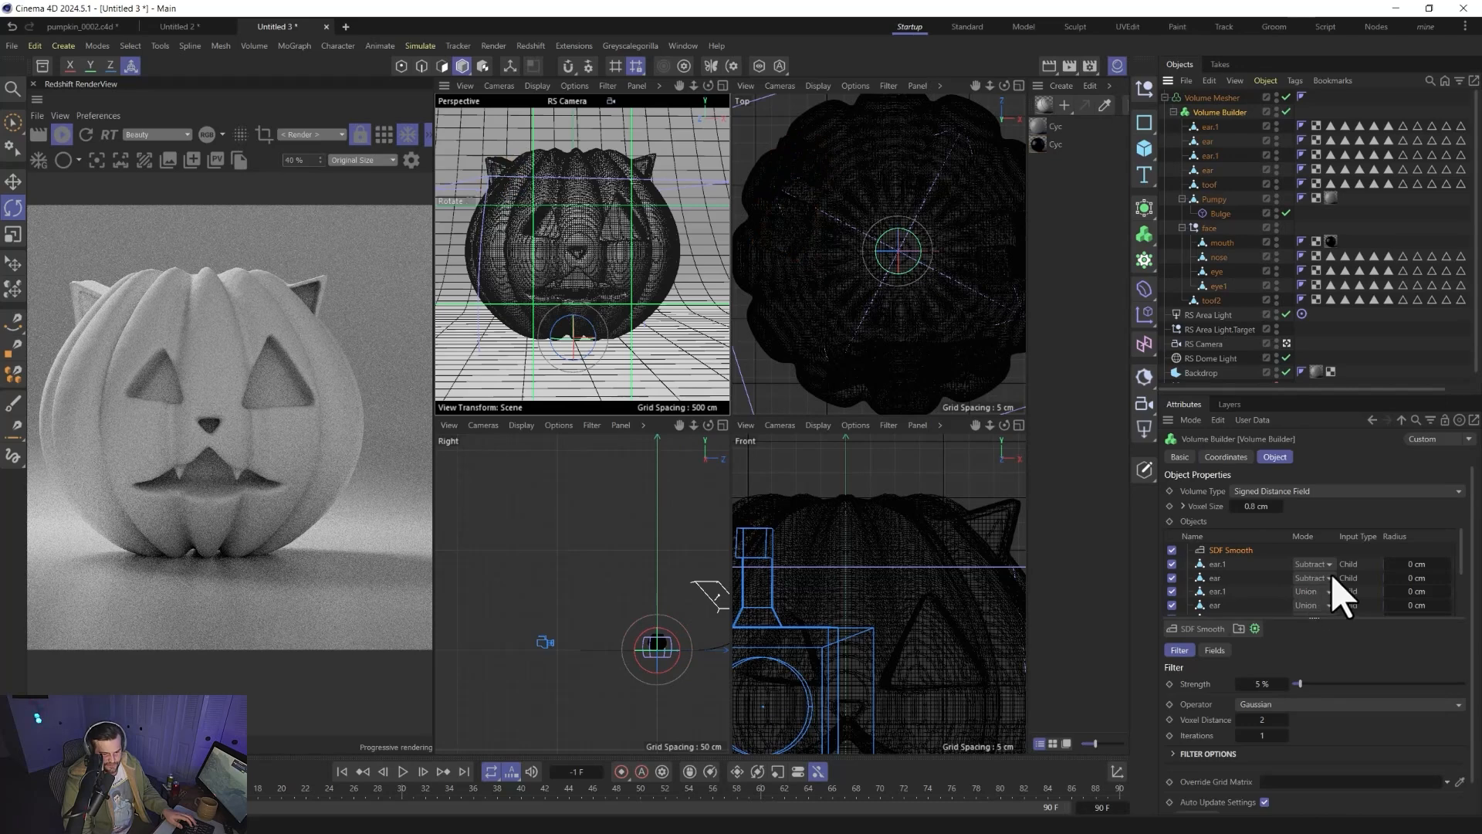
{"action": "left_click", "coordinate": [1390, 566]}
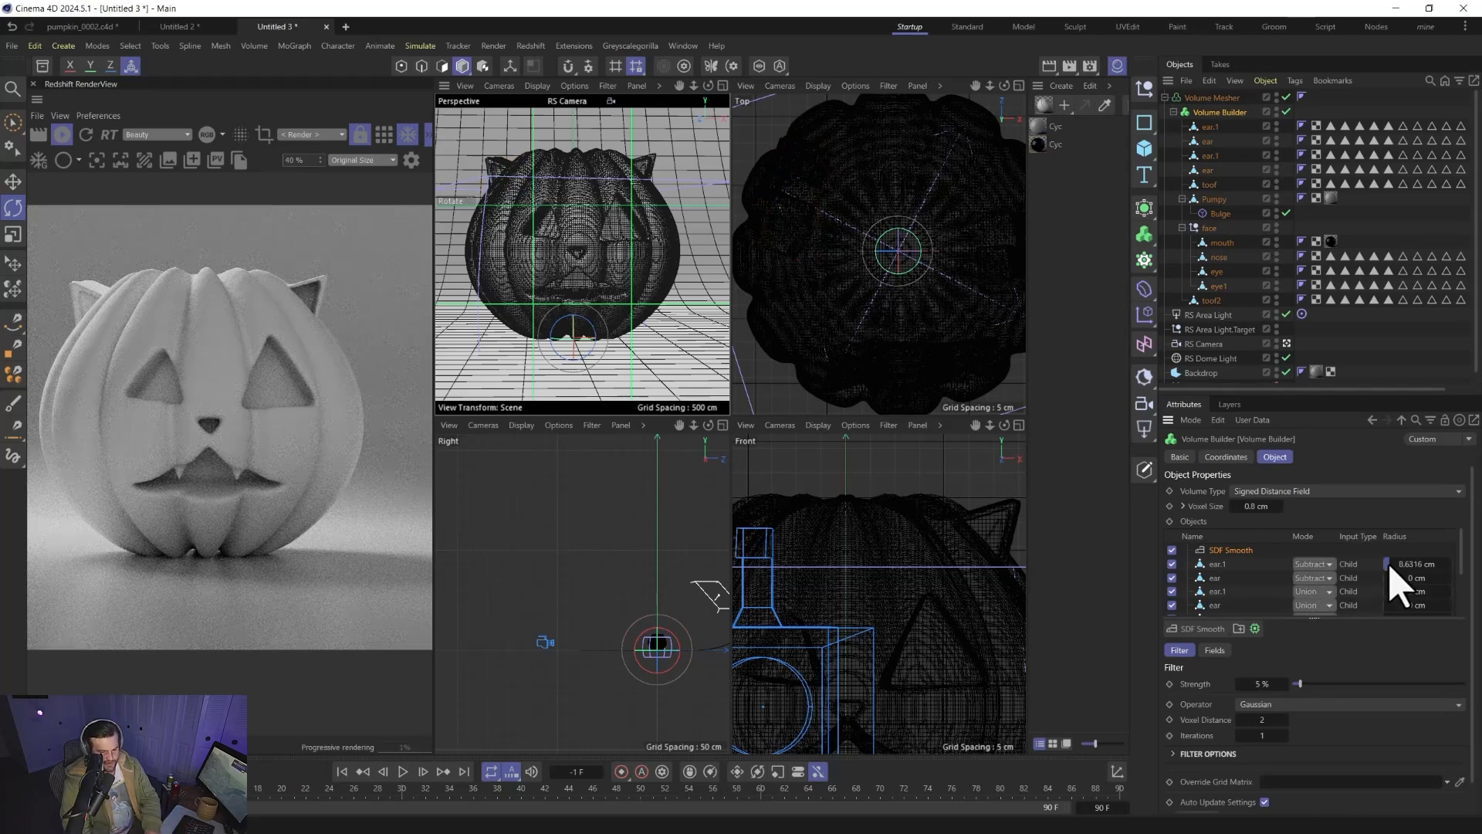
{"action": "double_click", "coordinate": [1414, 565]}
{"action": "type", "text": ".5"}
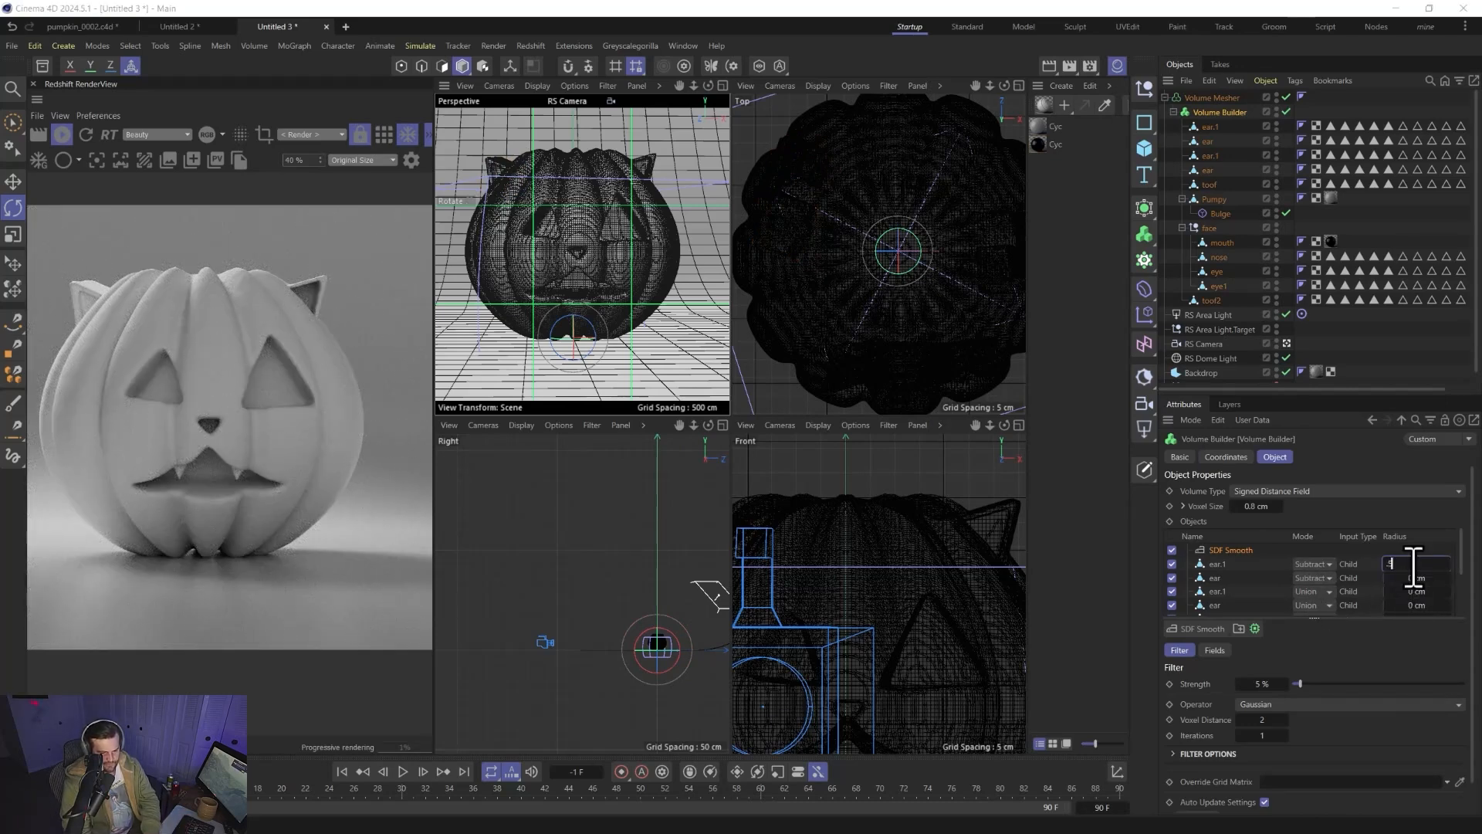
{"action": "key", "text": "Tab"}
{"action": "type", "text": ".5"}
{"action": "key", "text": "Return"}
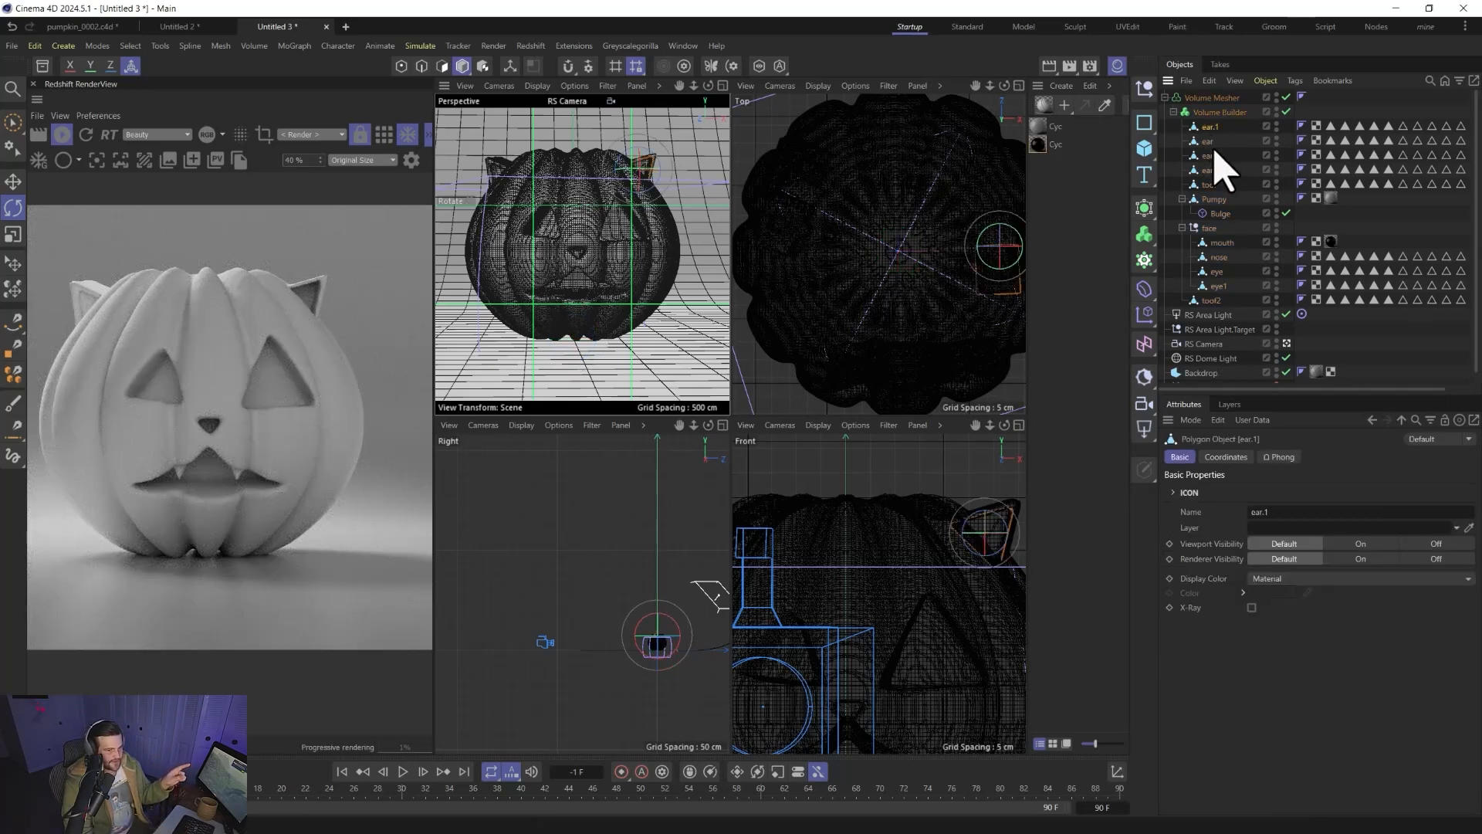
- Move the right ear's inner piece, the first ear.1, slightly toward the face in the top view
{"action": "key", "text": "e"}
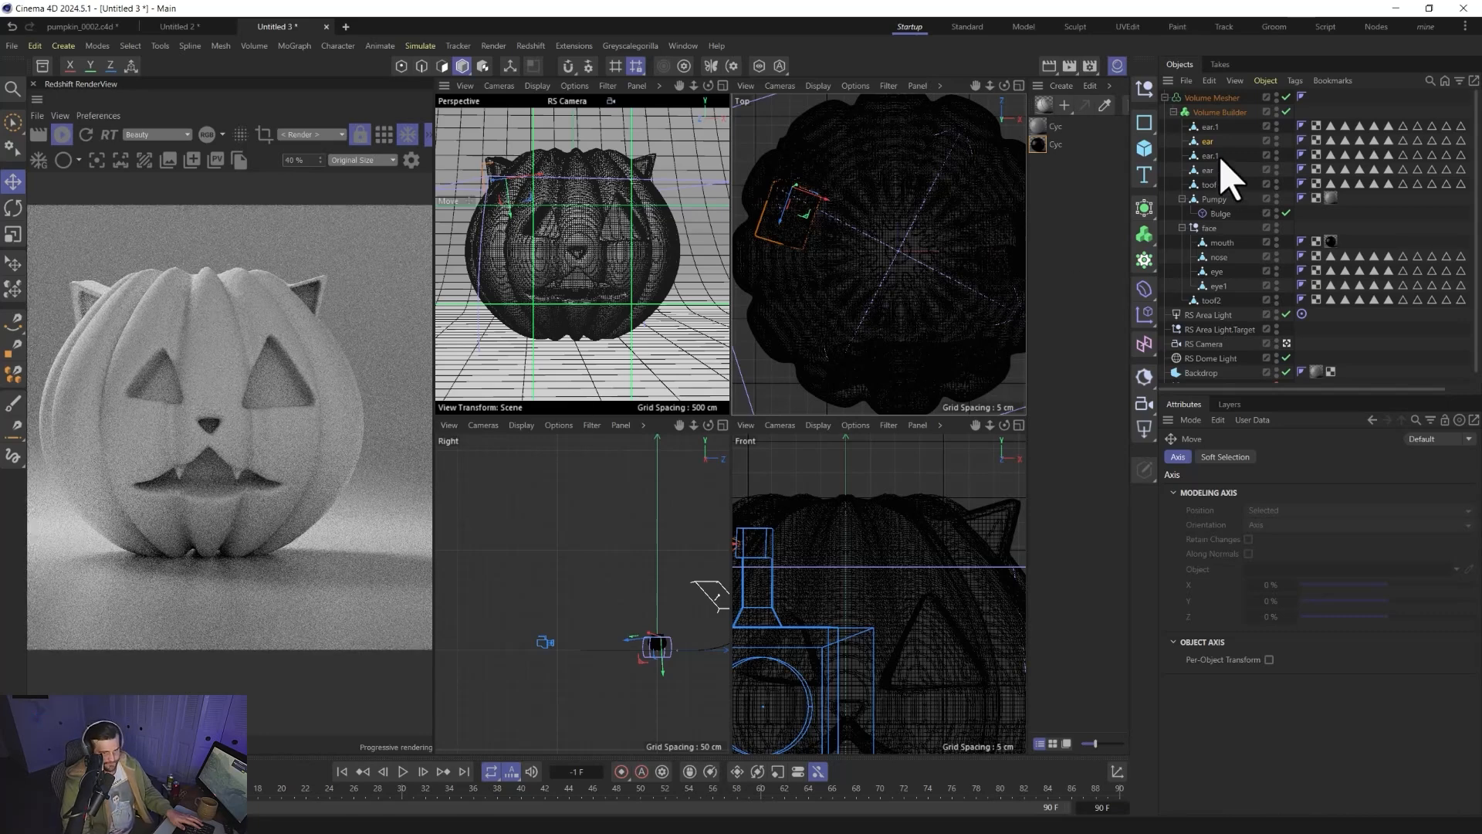
{"action": "left_click", "coordinate": [1209, 127]}
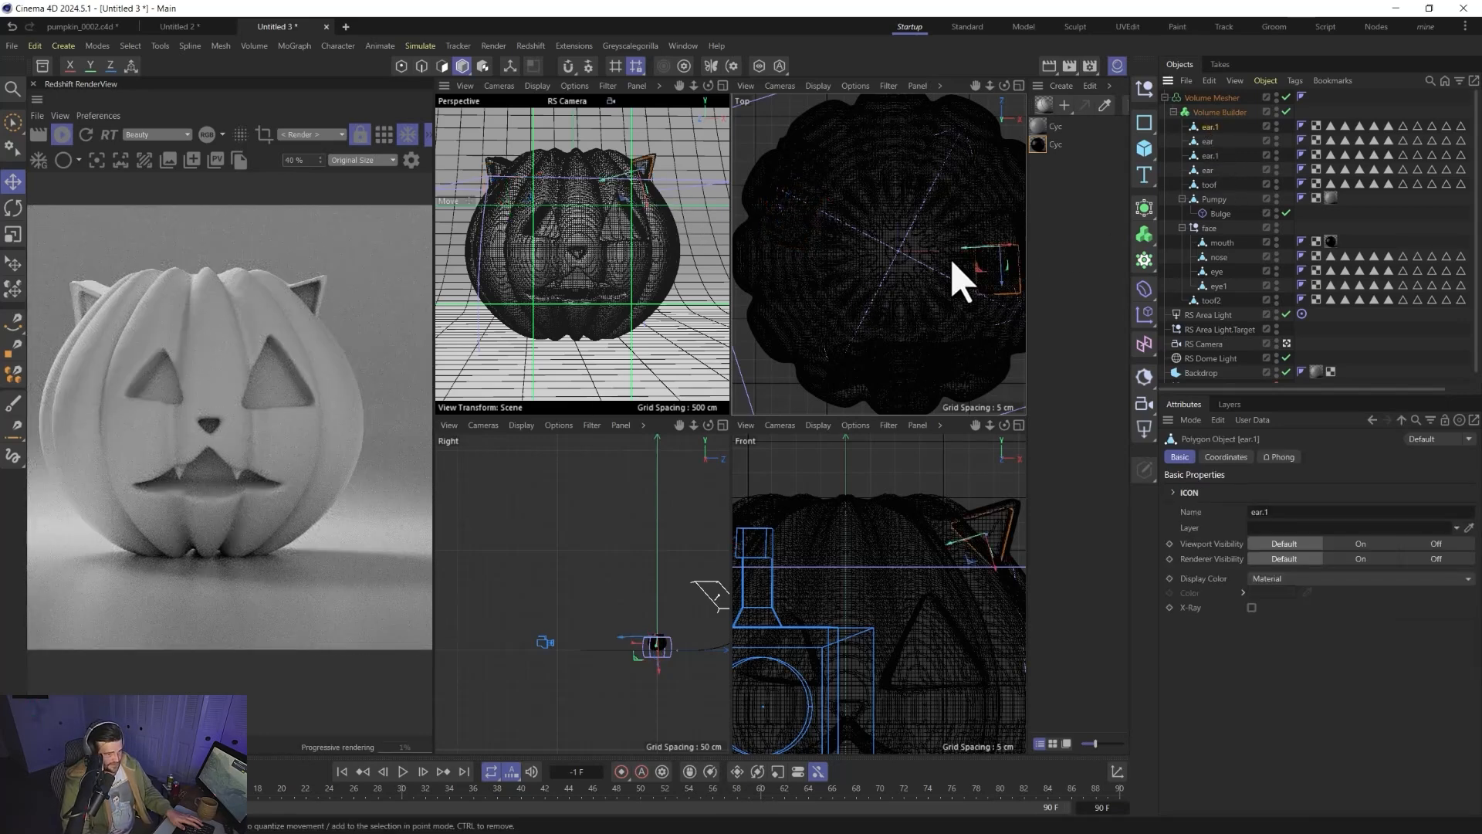
{"action": "left_click_drag", "start_coordinate": [1003, 305], "coordinate": [1010, 307]}
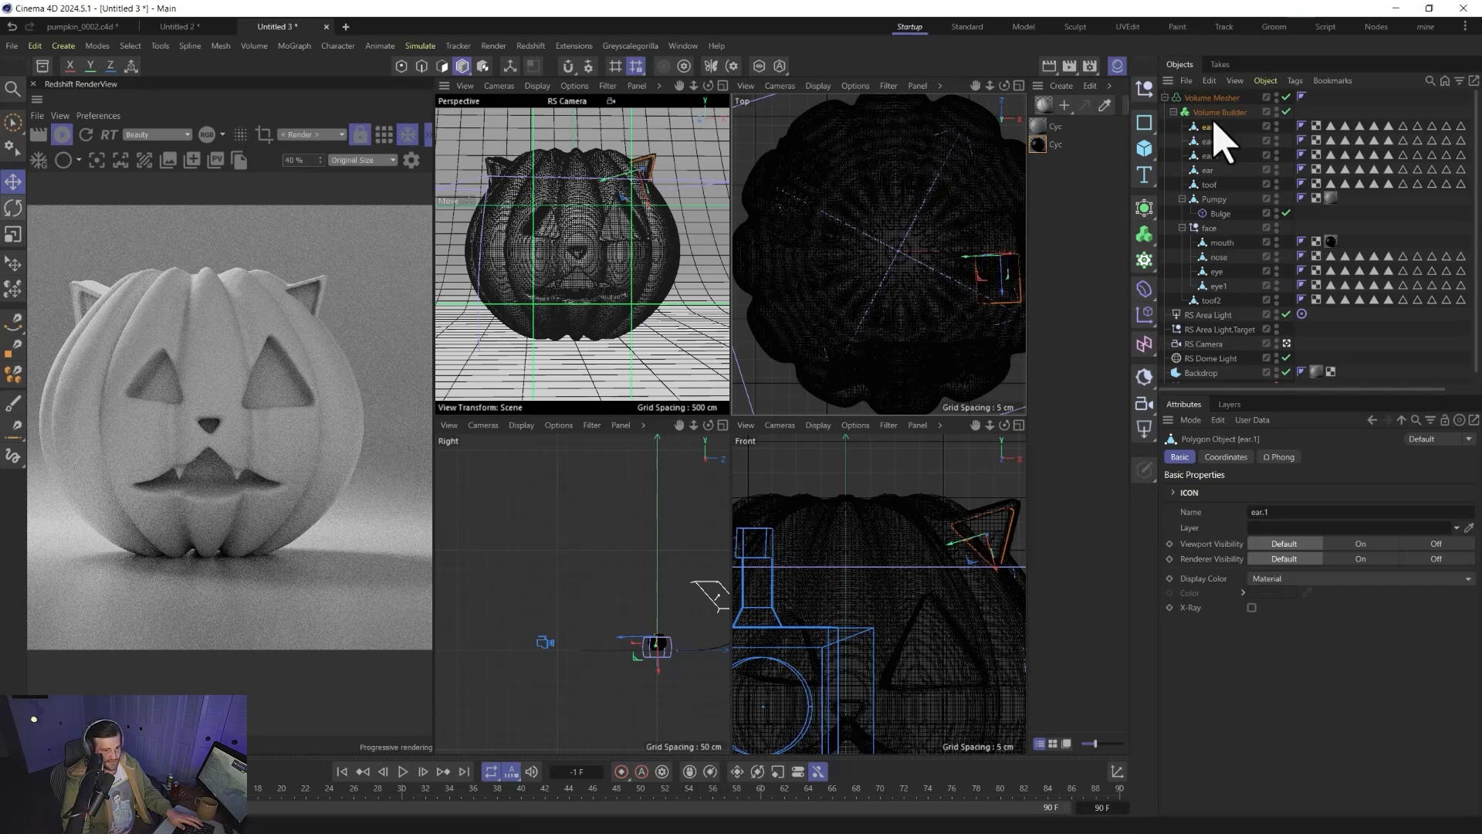
- Nudge the left ear's inner piece slightly outward in the perspective view
{"action": "left_click", "coordinate": [1218, 142]}
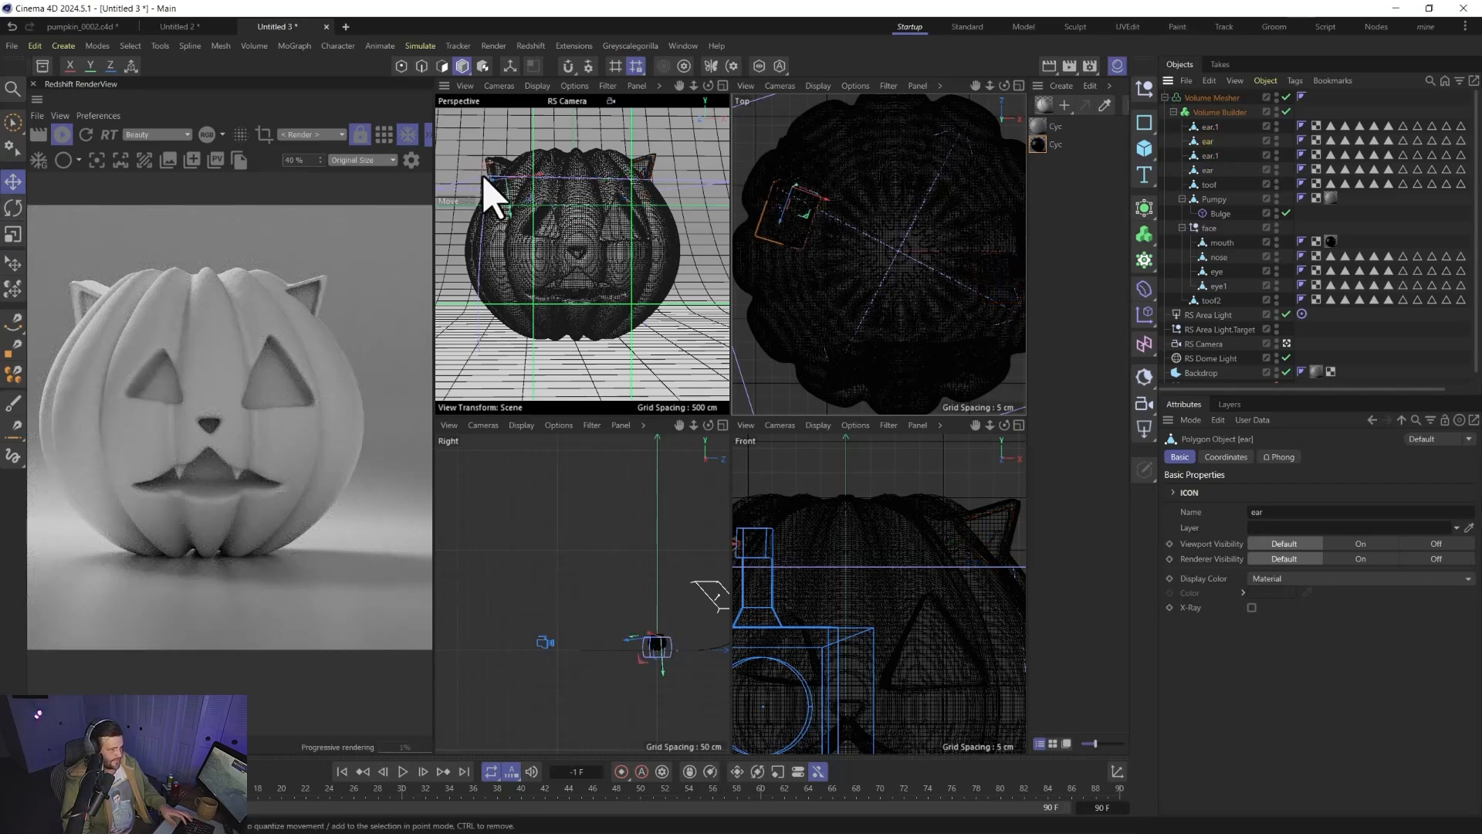
{"action": "scroll", "coordinate": [506, 189], "scroll_direction": "up", "scroll_amount": 8}
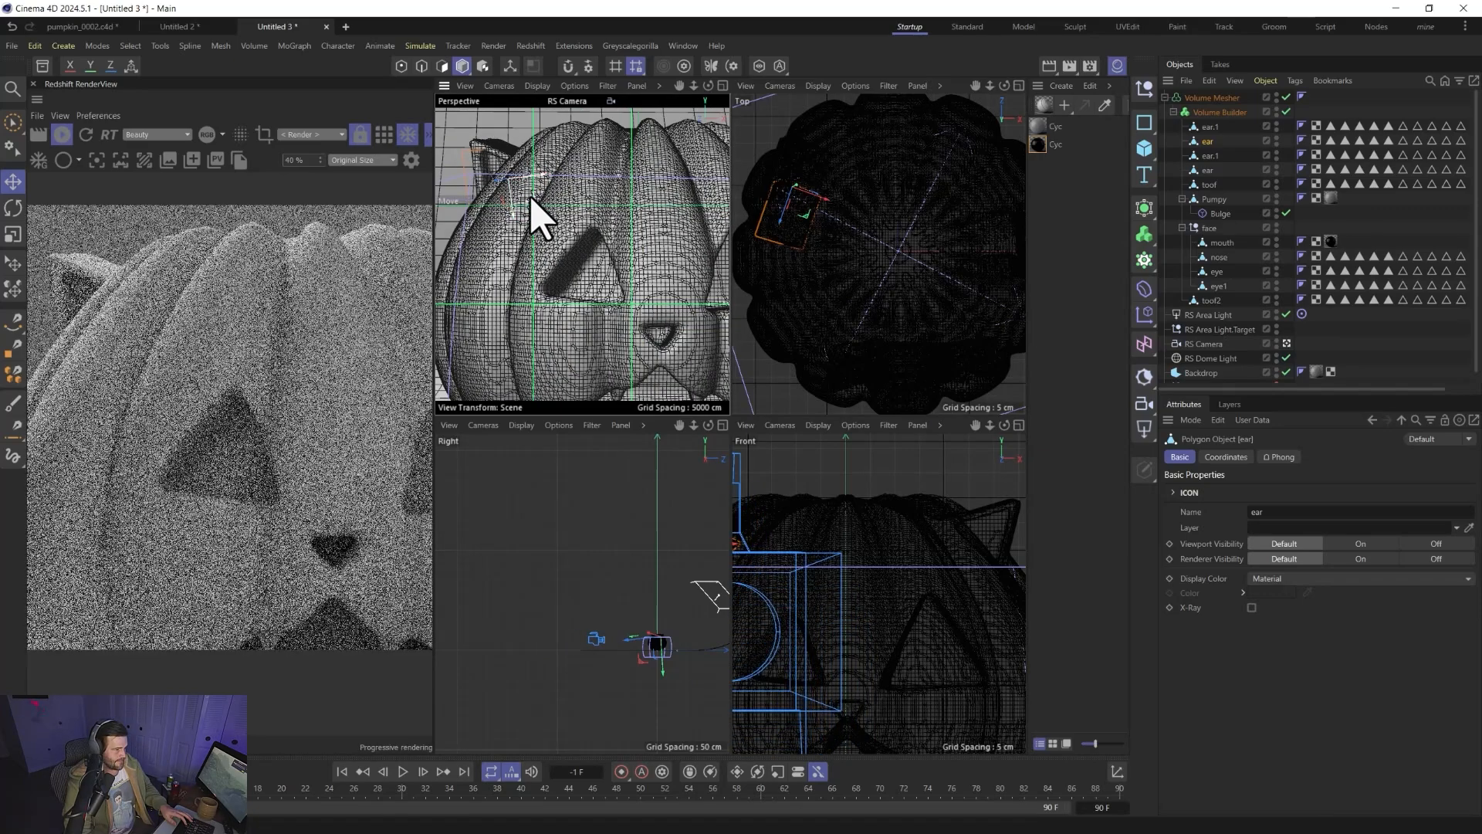
{"action": "left_click_drag", "start_coordinate": [530, 197], "coordinate": [528, 200]}
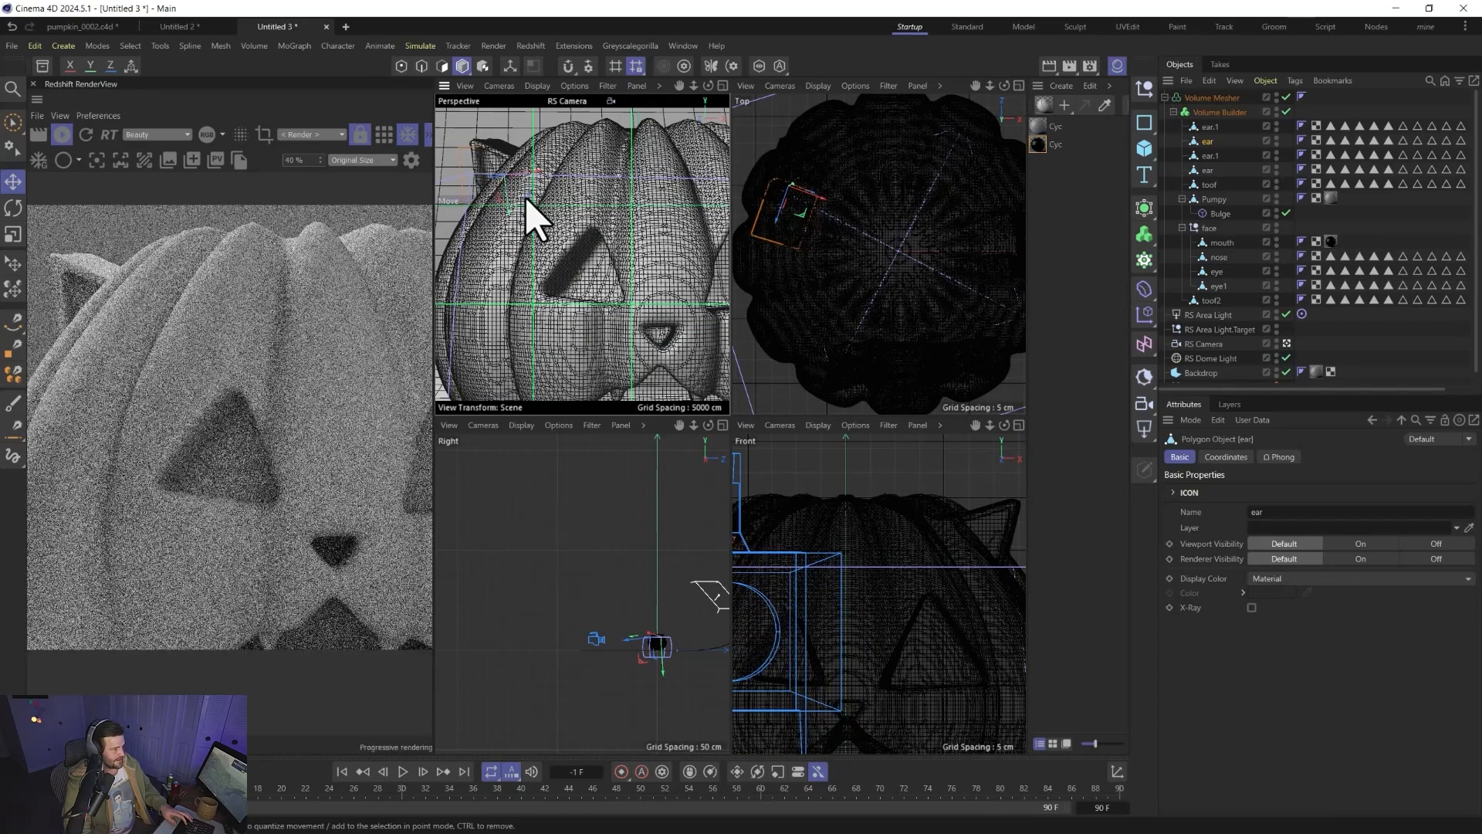
{"action": "scroll", "coordinate": [651, 270], "scroll_direction": "down", "scroll_amount": 4}
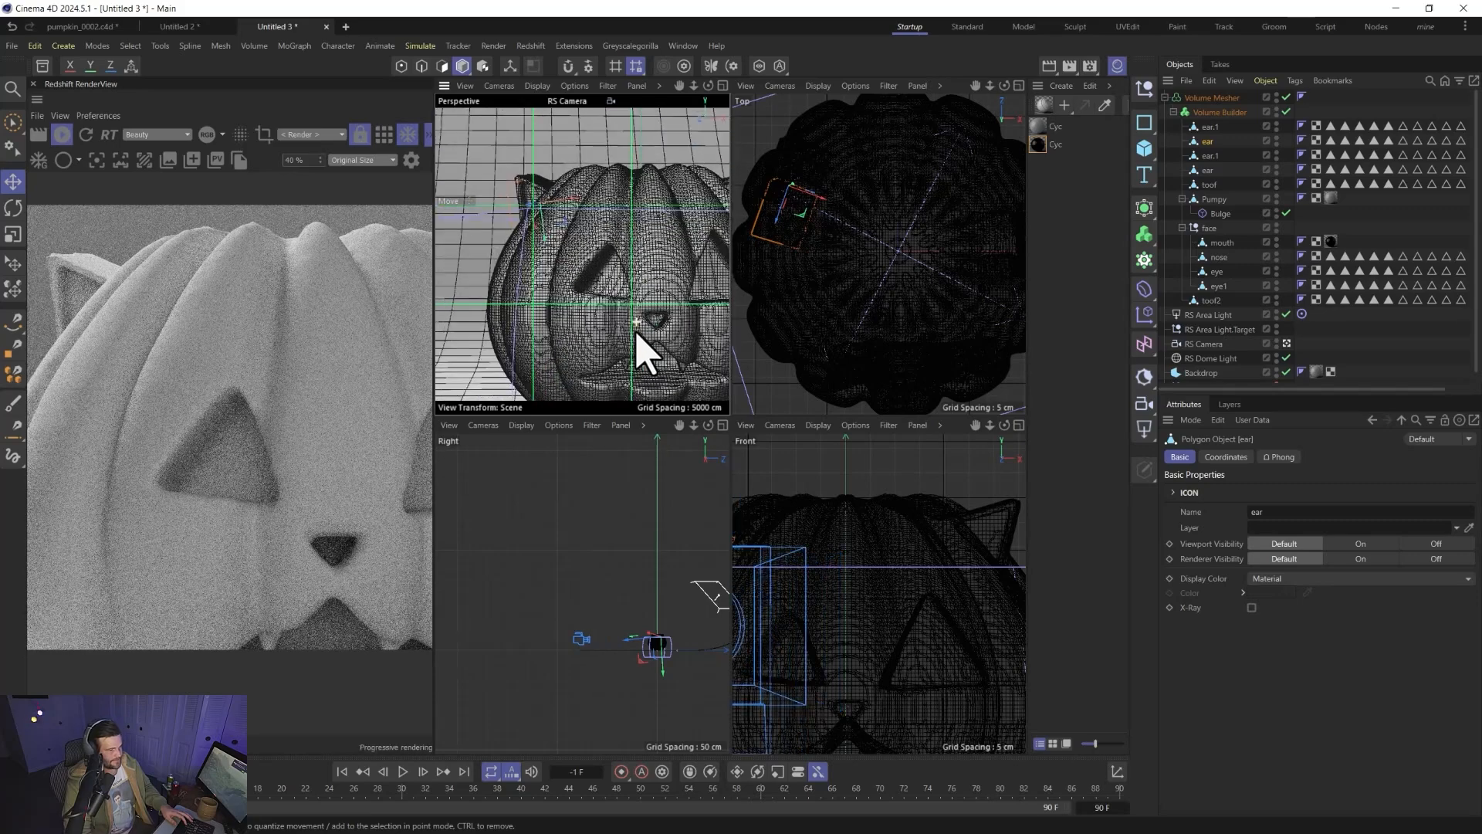
{"action": "scroll", "coordinate": [648, 342], "scroll_direction": "down", "scroll_amount": 3}
{"action": "middle_click_drag", "start_coordinate": [641, 338], "coordinate": [588, 301], "text": "alt"}
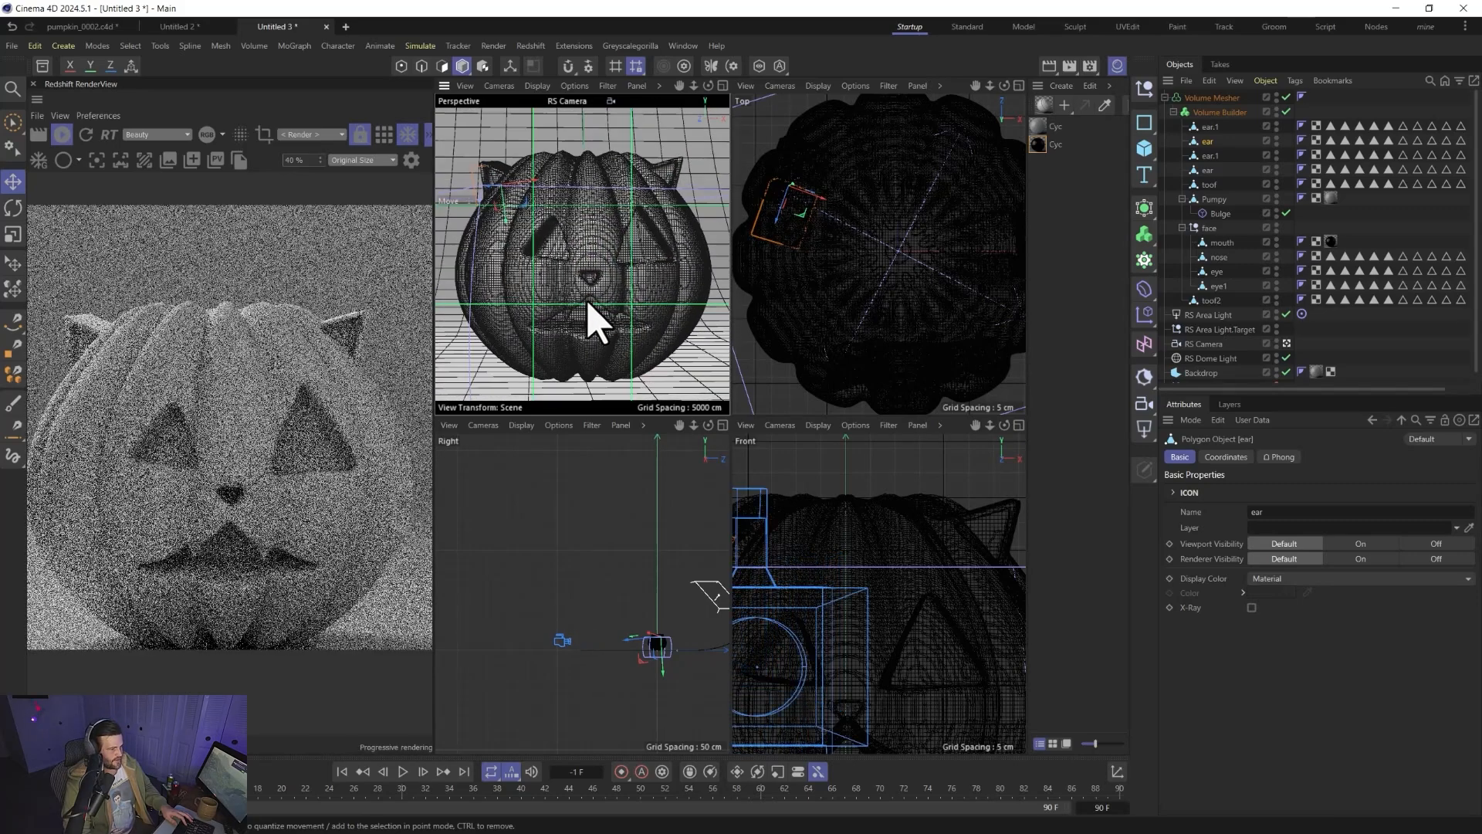
{"action": "scroll", "coordinate": [592, 325], "scroll_direction": "down", "scroll_amount": 2}
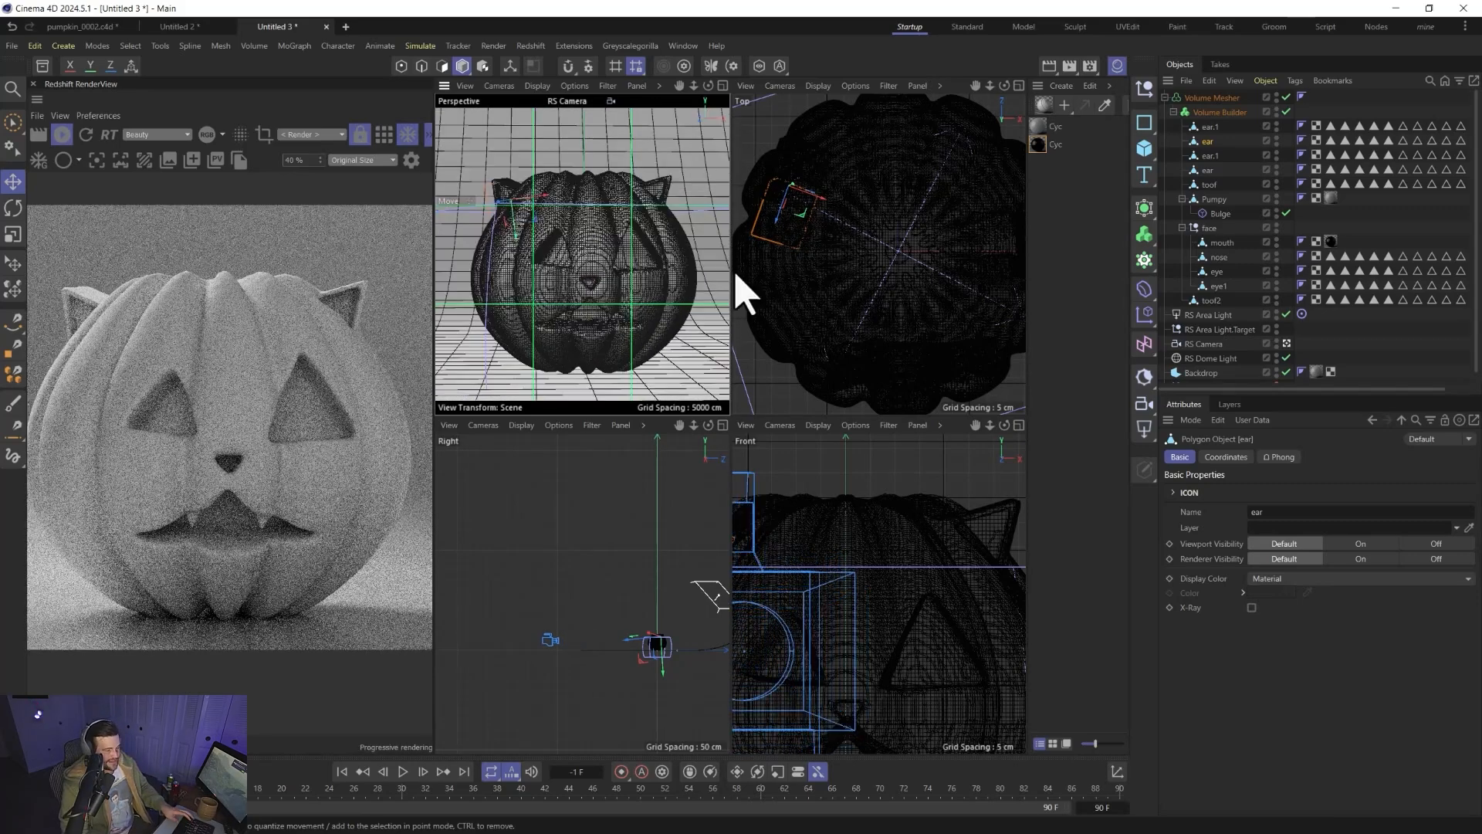
- Collapse the Volume Mesher hierarchy and rename the Volume Mesher to PUMP
{"action": "left_click", "coordinate": [1166, 98]}
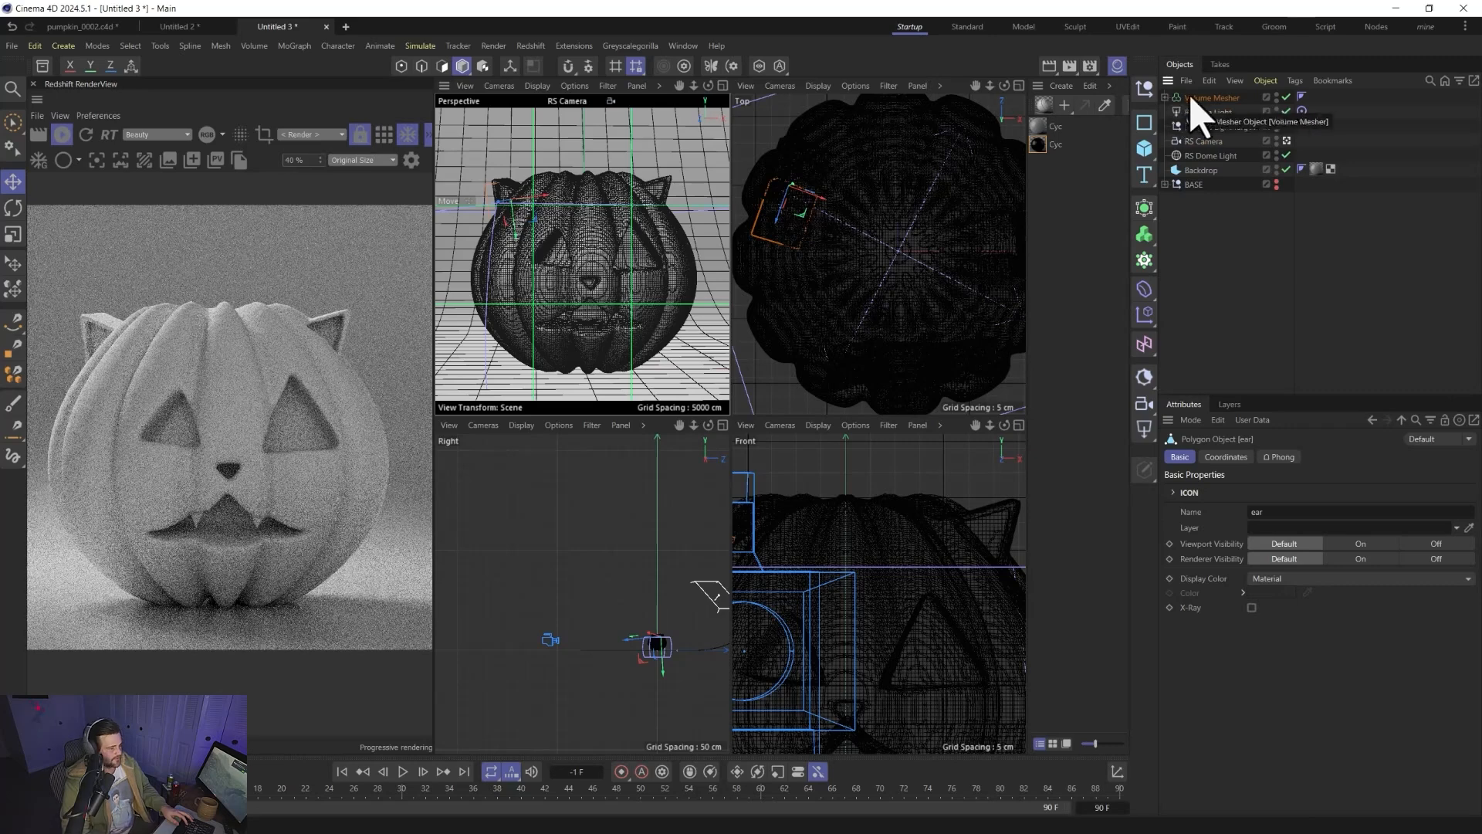
{"action": "double_click", "coordinate": [1204, 99]}
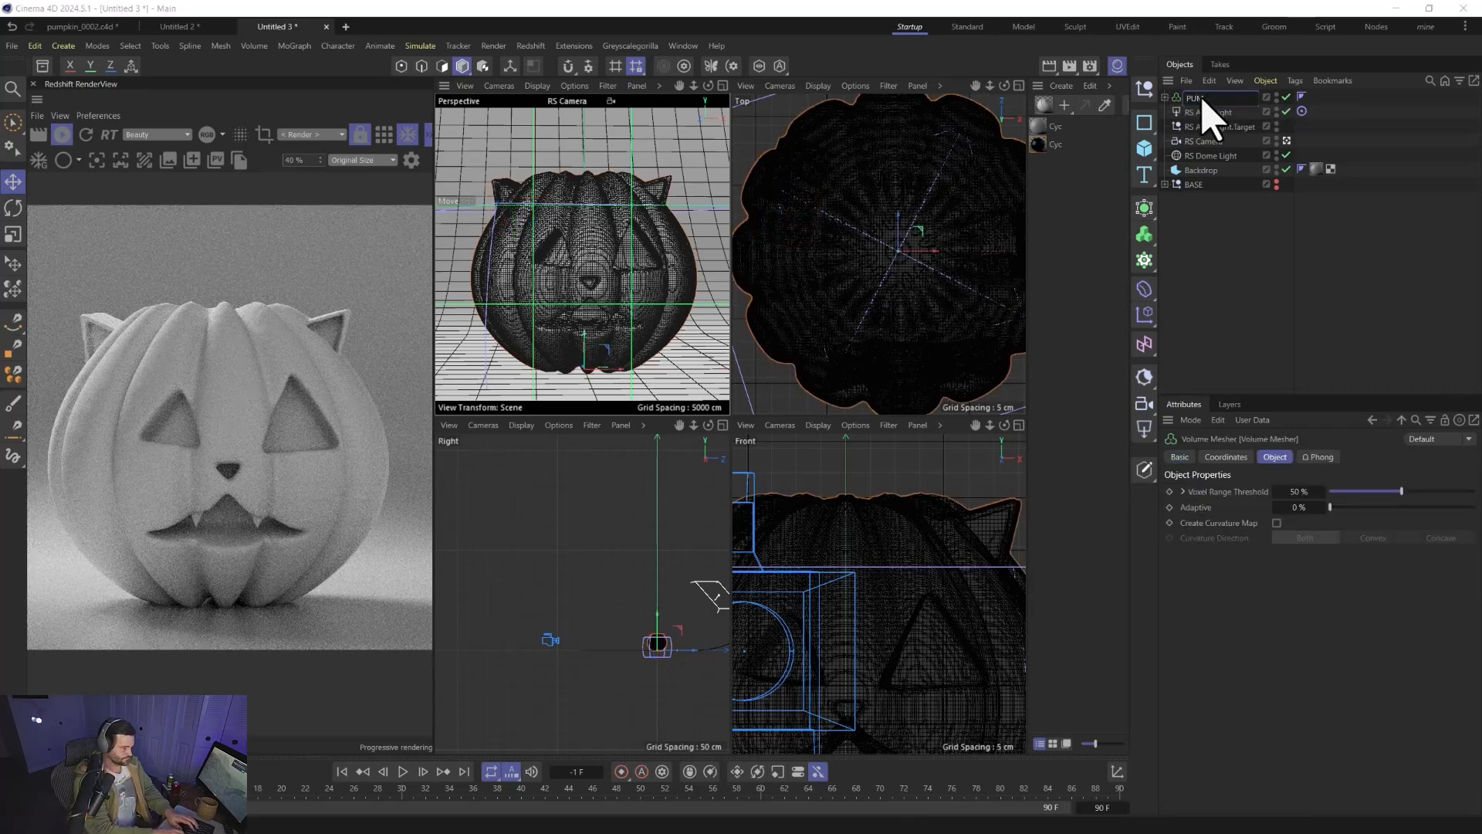
{"action": "left_click", "coordinate": [1220, 221]}
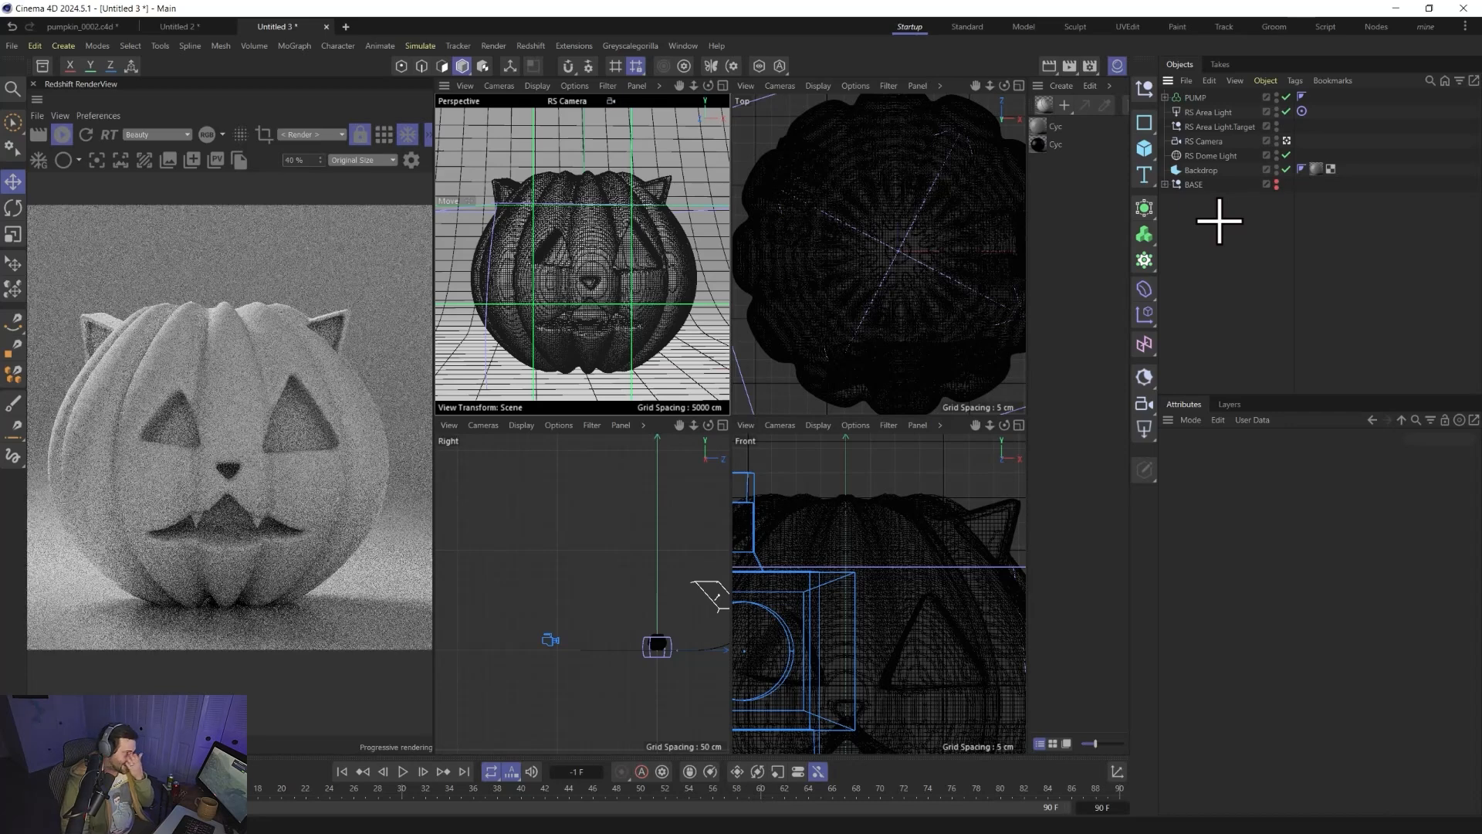
- Place a backup copy of the PUMP object inside the hidden BASE group
{"action": "left_click", "coordinate": [1203, 98]}
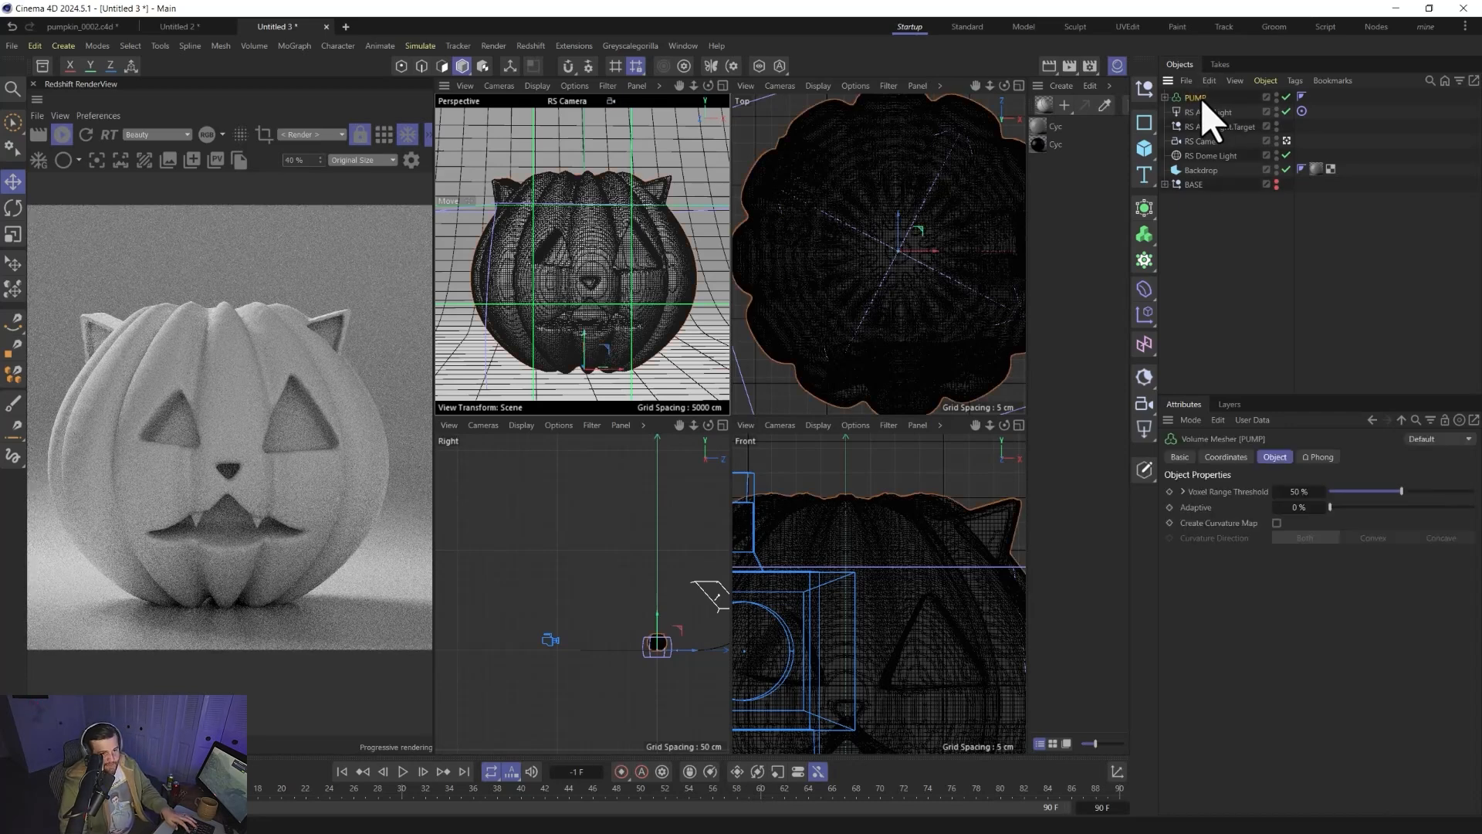
{"action": "key", "text": "ctrl+v"}
{"action": "left_click_drag", "start_coordinate": [1202, 99], "coordinate": [1205, 145]}
{"action": "left_click_drag", "start_coordinate": [1188, 197], "coordinate": [1189, 199]}
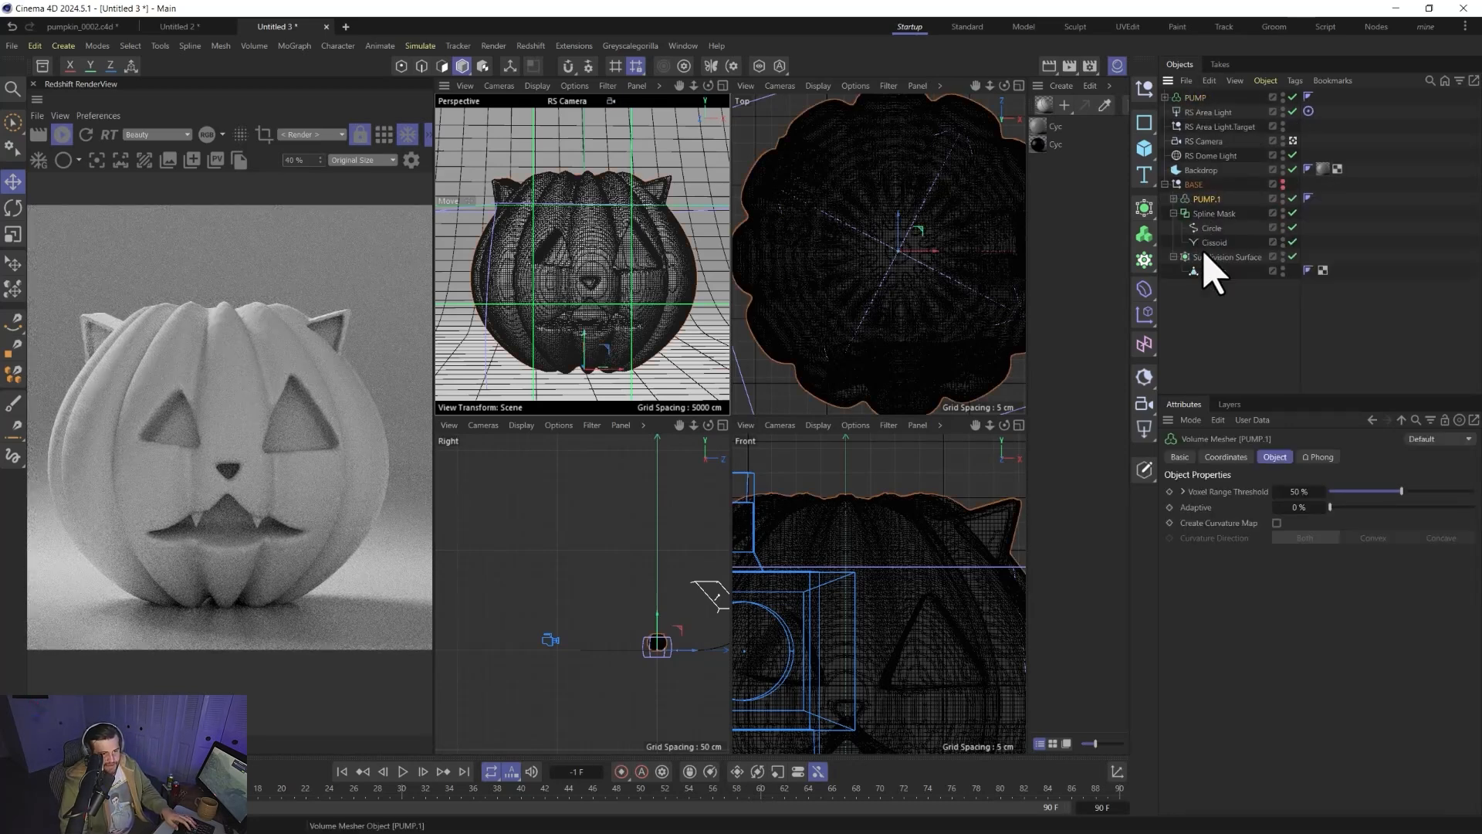
{"action": "left_click", "coordinate": [1392, 160]}
{"action": "key", "text": "ctrl+s"}
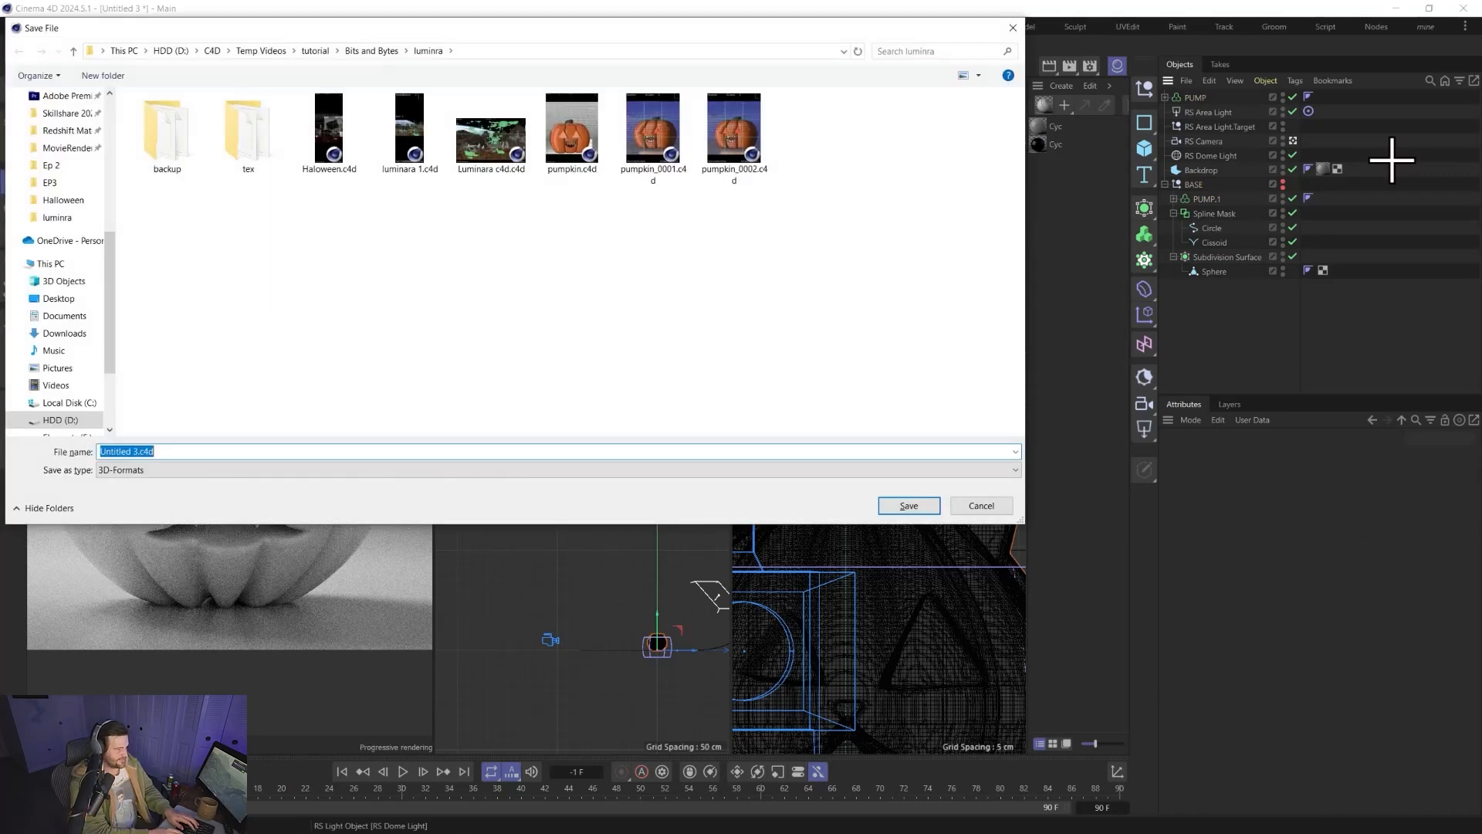
{"action": "type", "text": "PUMPKIN"}
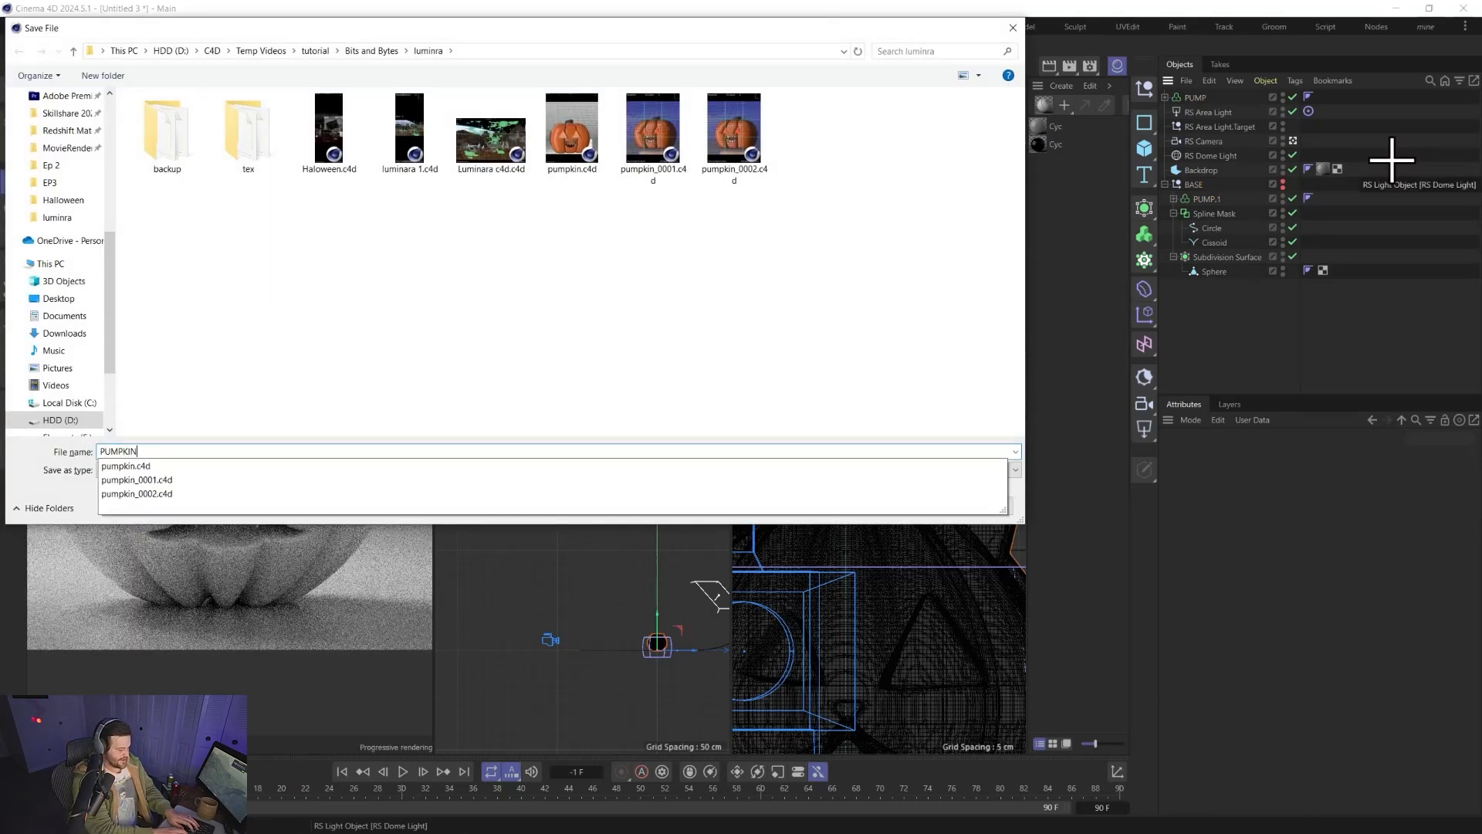
{"action": "key", "text": "Return"}
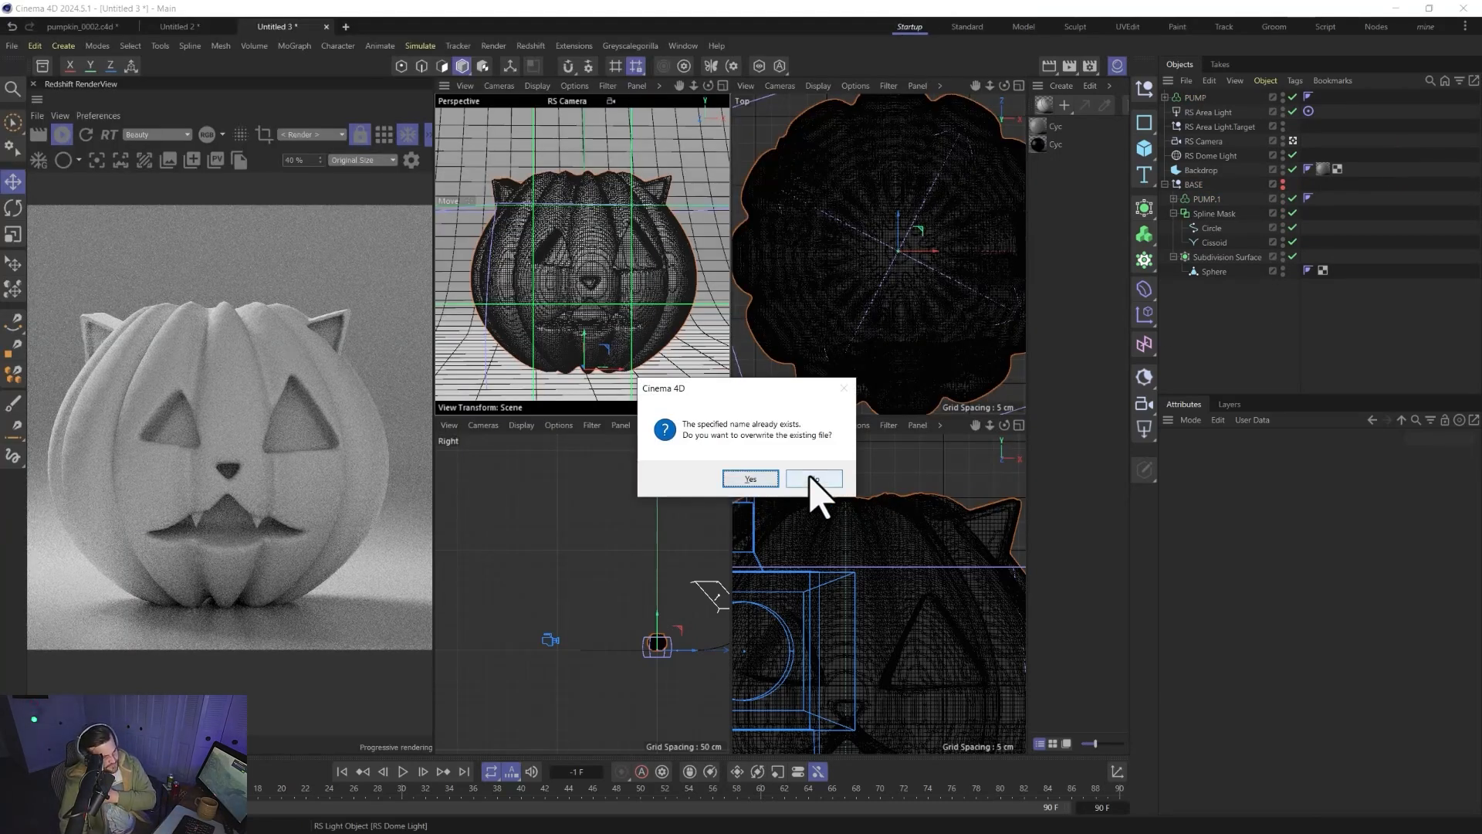
{"action": "left_click", "coordinate": [750, 479]}
- Save the scene as pumpkin2 in the luminra project folder
{"action": "key", "text": "ctrl+s"}
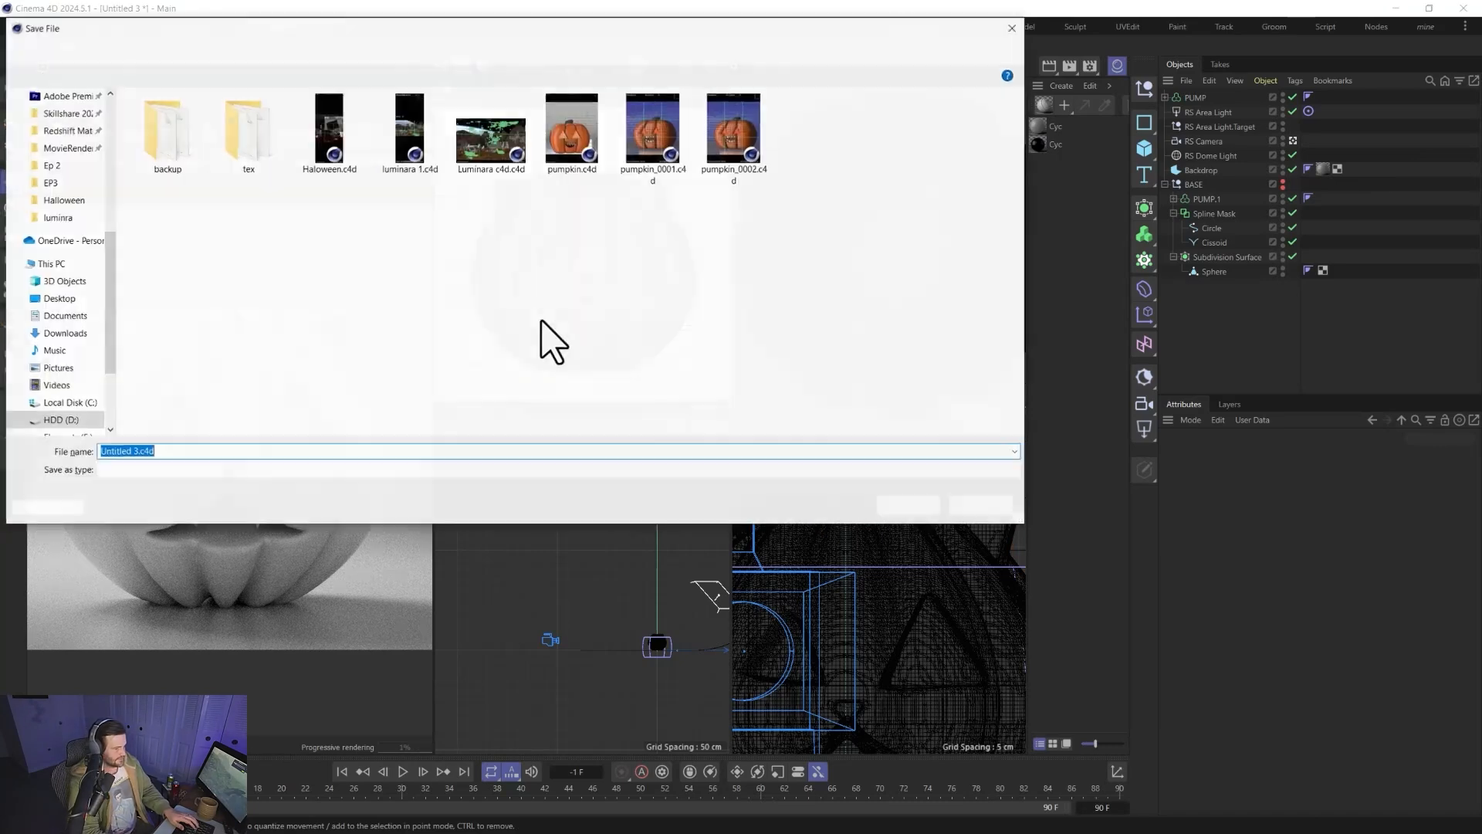
{"action": "type", "text": "pumpkin"}
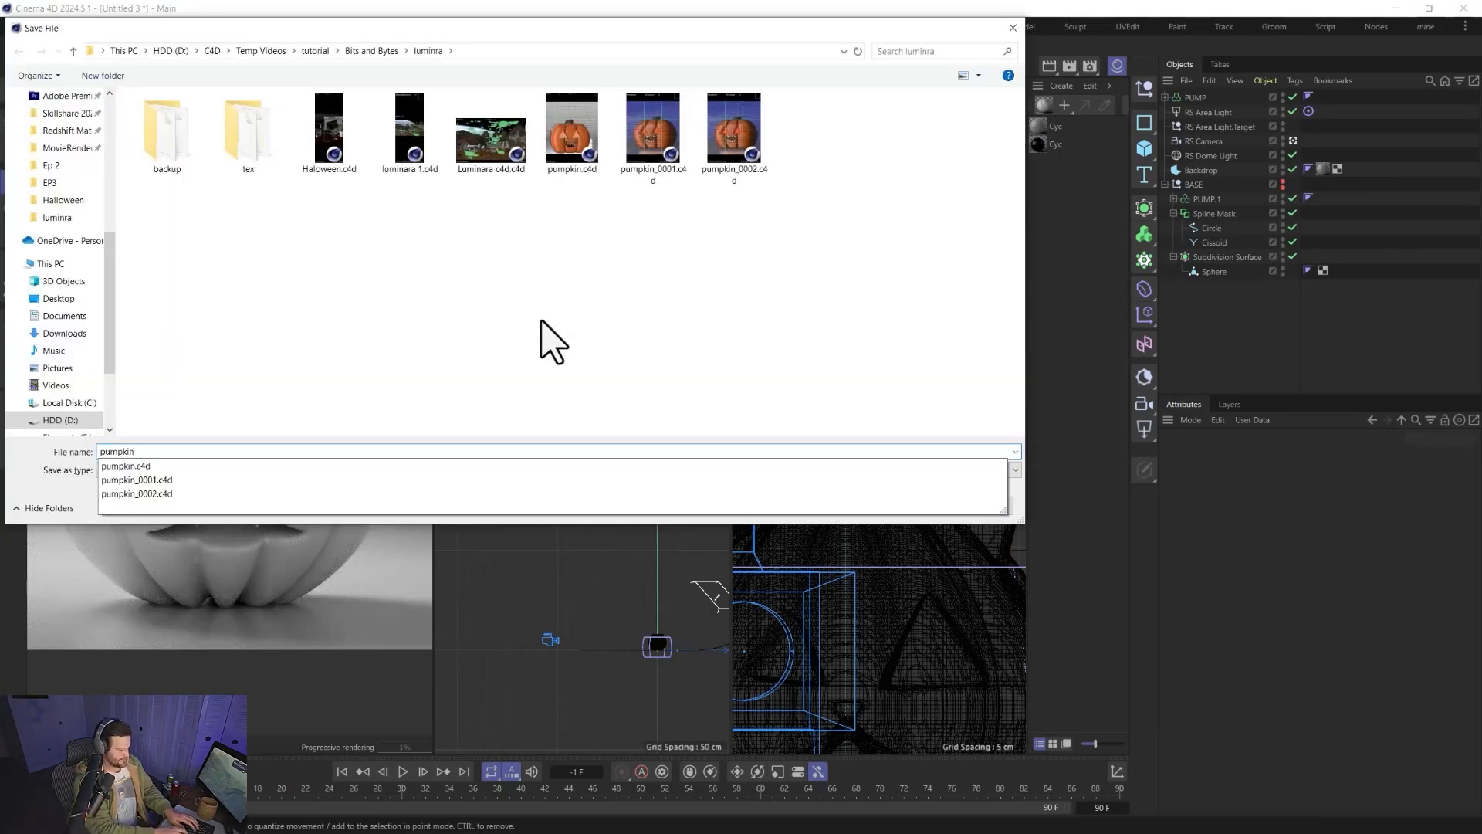
{"action": "type", "text": "2"}
{"action": "key", "text": "Return"}
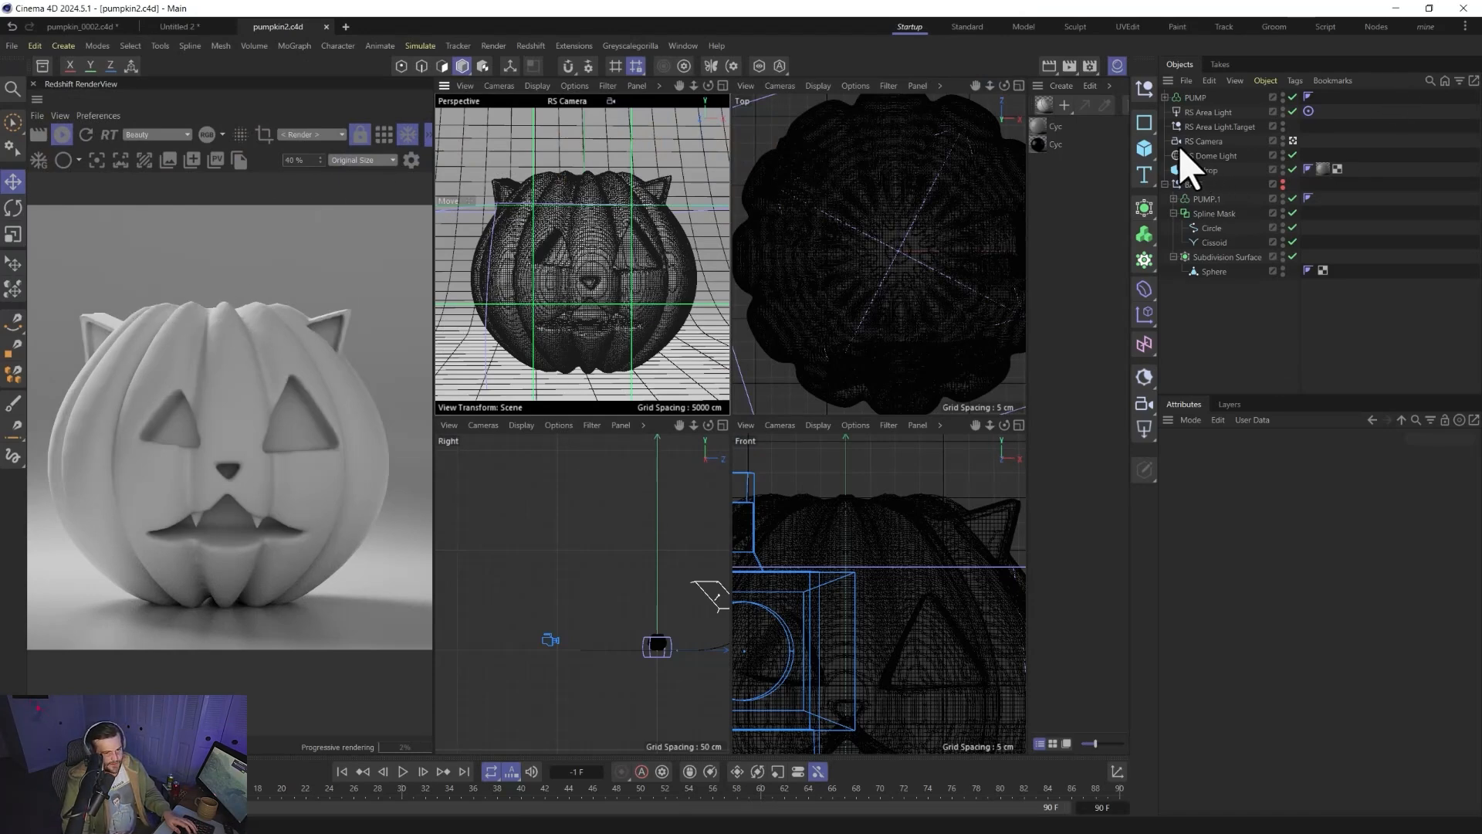
- Add a Cylinder primitive and shorten it to about 63 cm in the perspective view
{"action": "left_click", "coordinate": [1145, 149]}
{"action": "left_click", "coordinate": [1255, 184]}
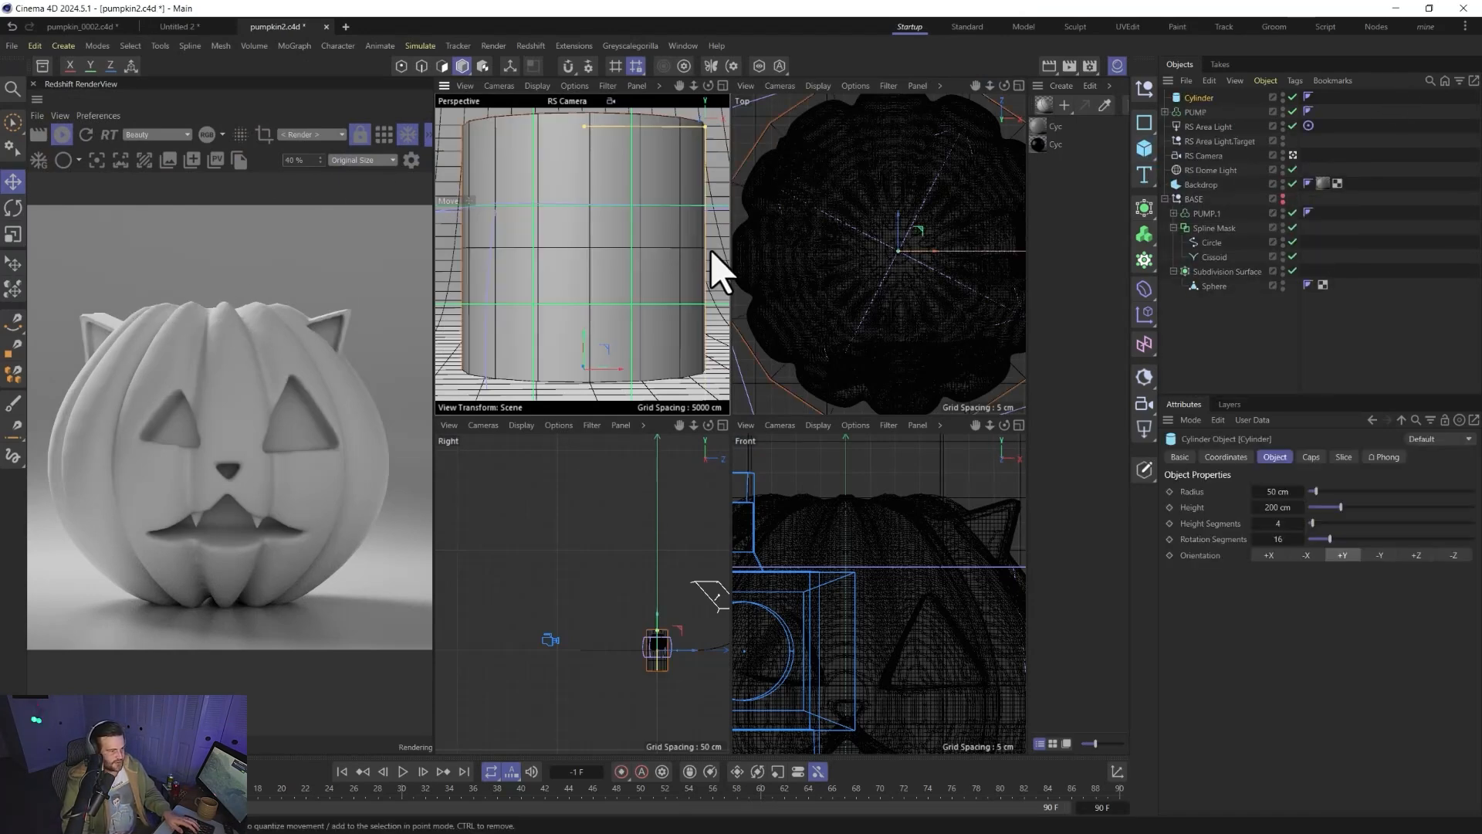
{"action": "key", "text": "e"}
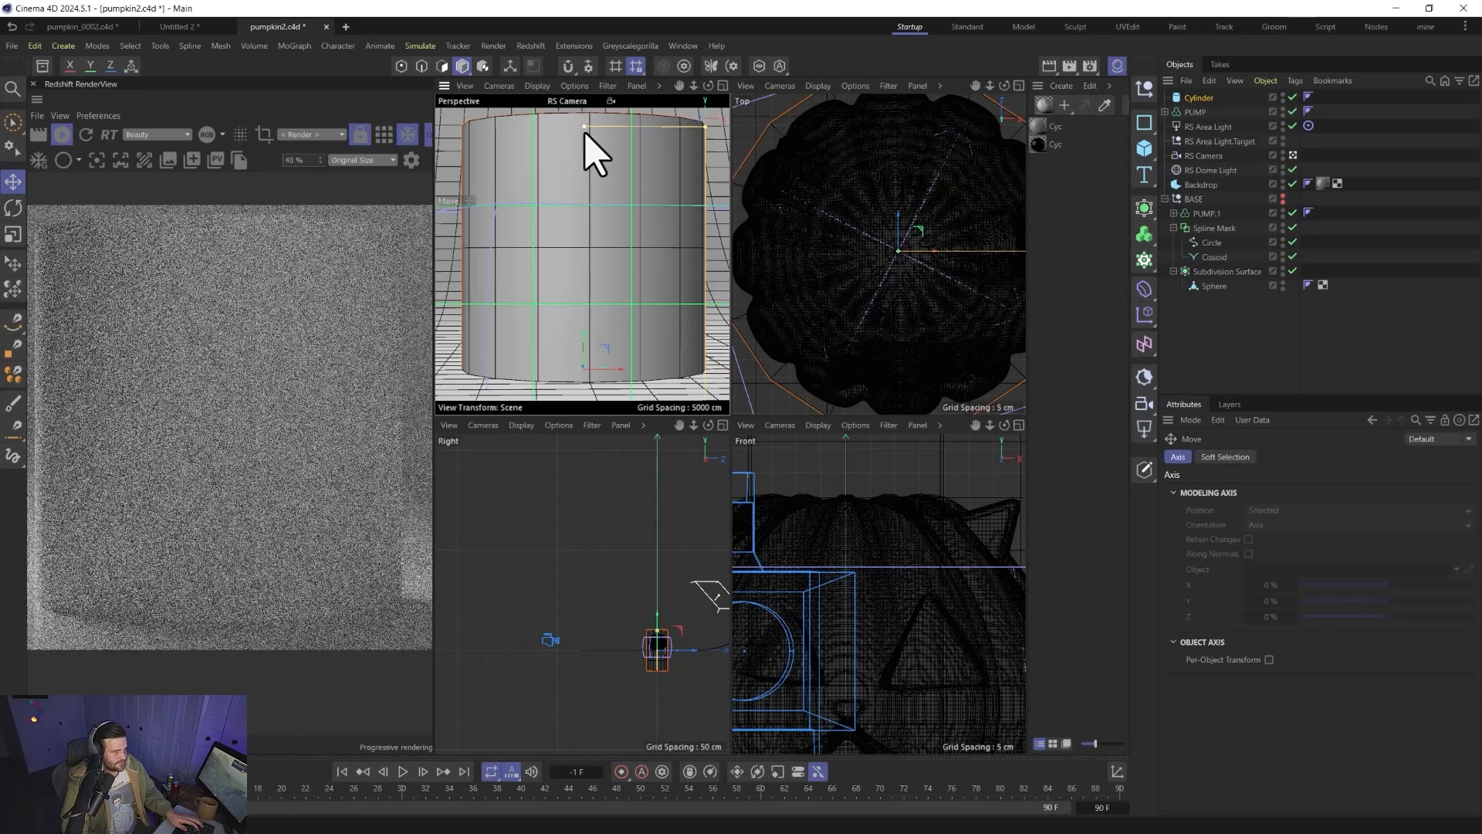
{"action": "left_click_drag", "start_coordinate": [584, 128], "coordinate": [605, 281]}
{"action": "middle_click", "coordinate": [607, 293]}
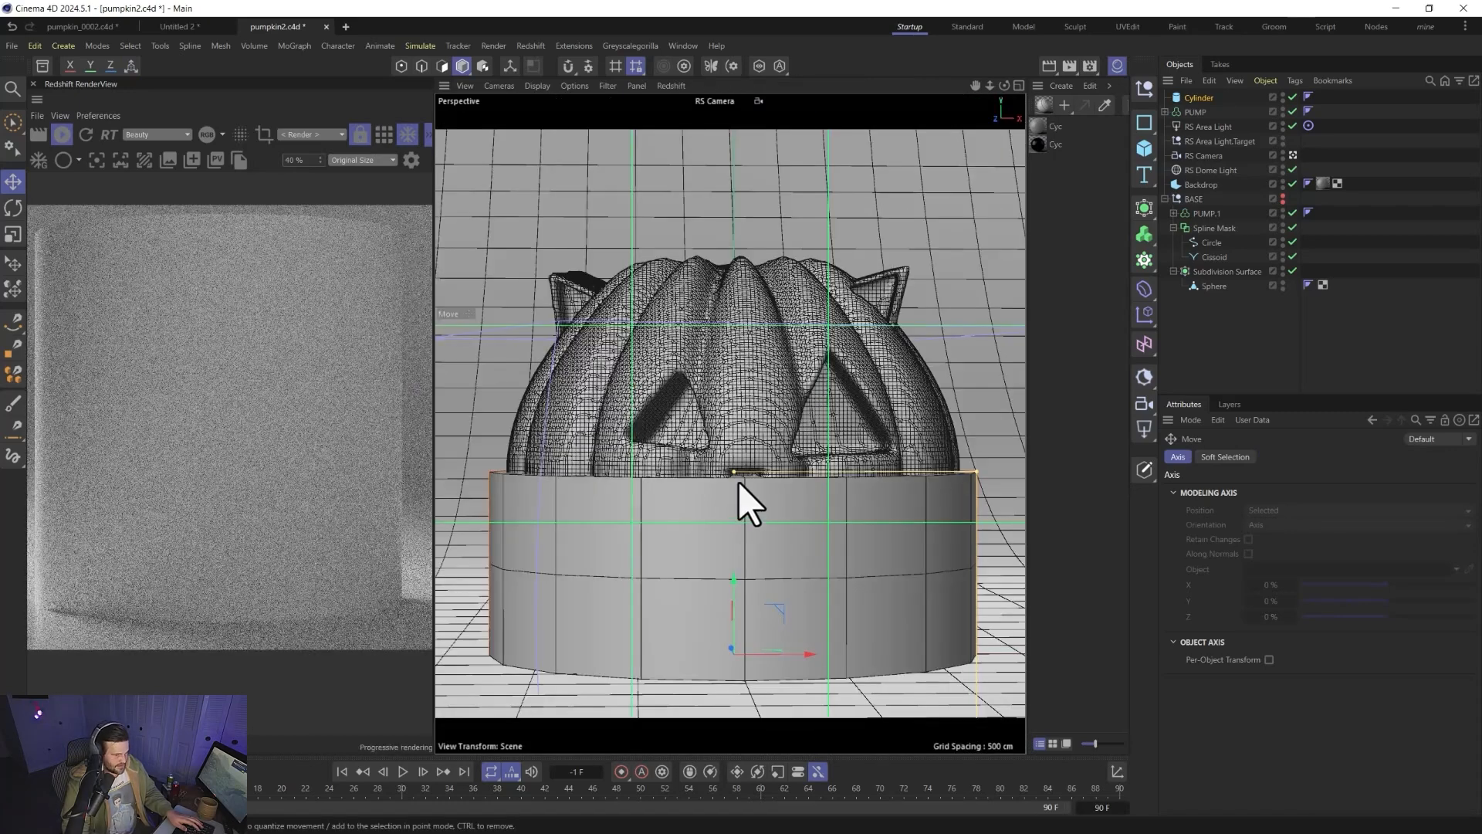
- Set the cylinder's radius to 25 cm and its height to 20 cm
{"action": "left_click", "coordinate": [1200, 98]}
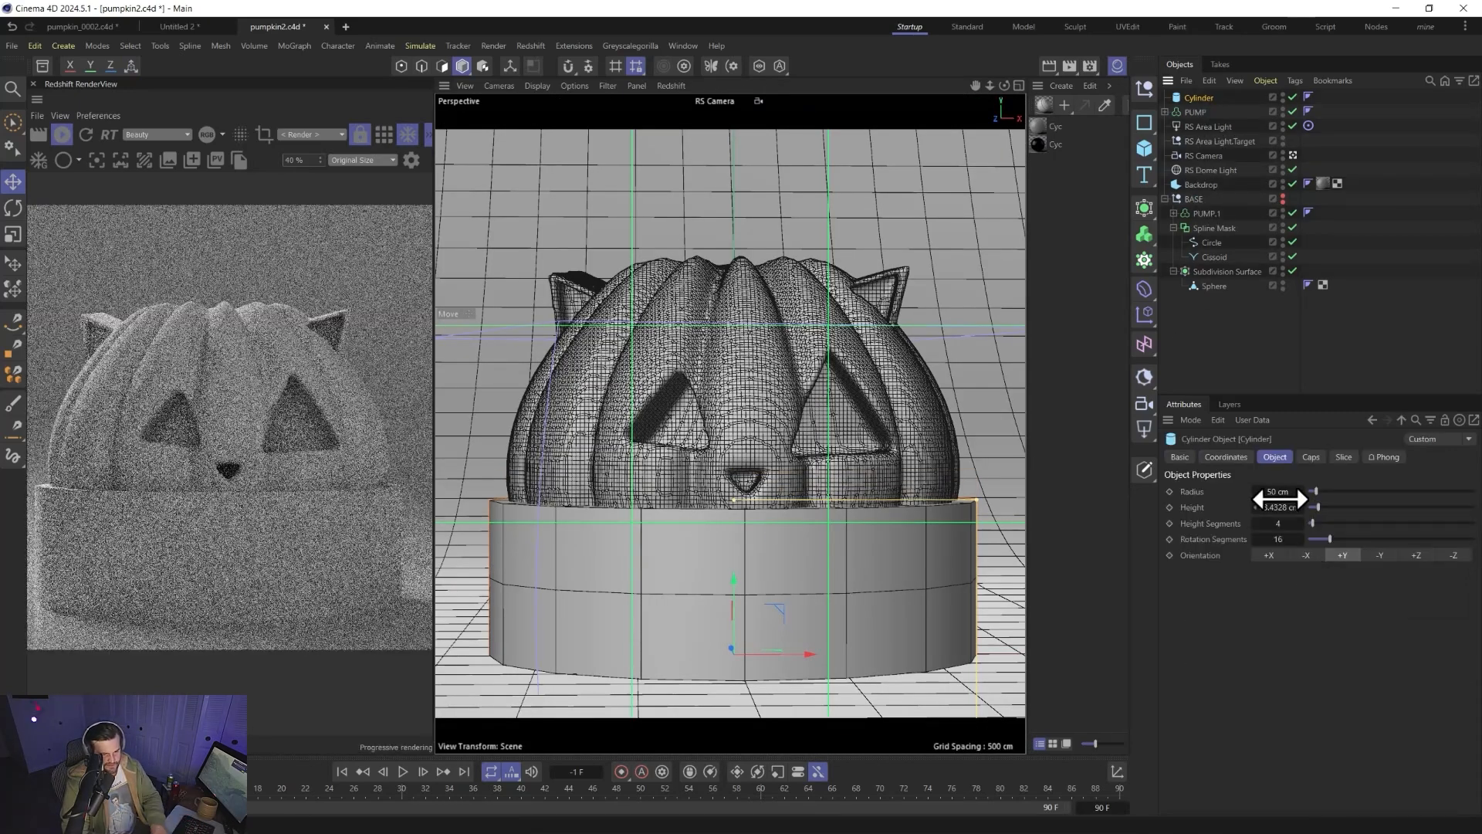
{"action": "double_click", "coordinate": [1278, 491]}
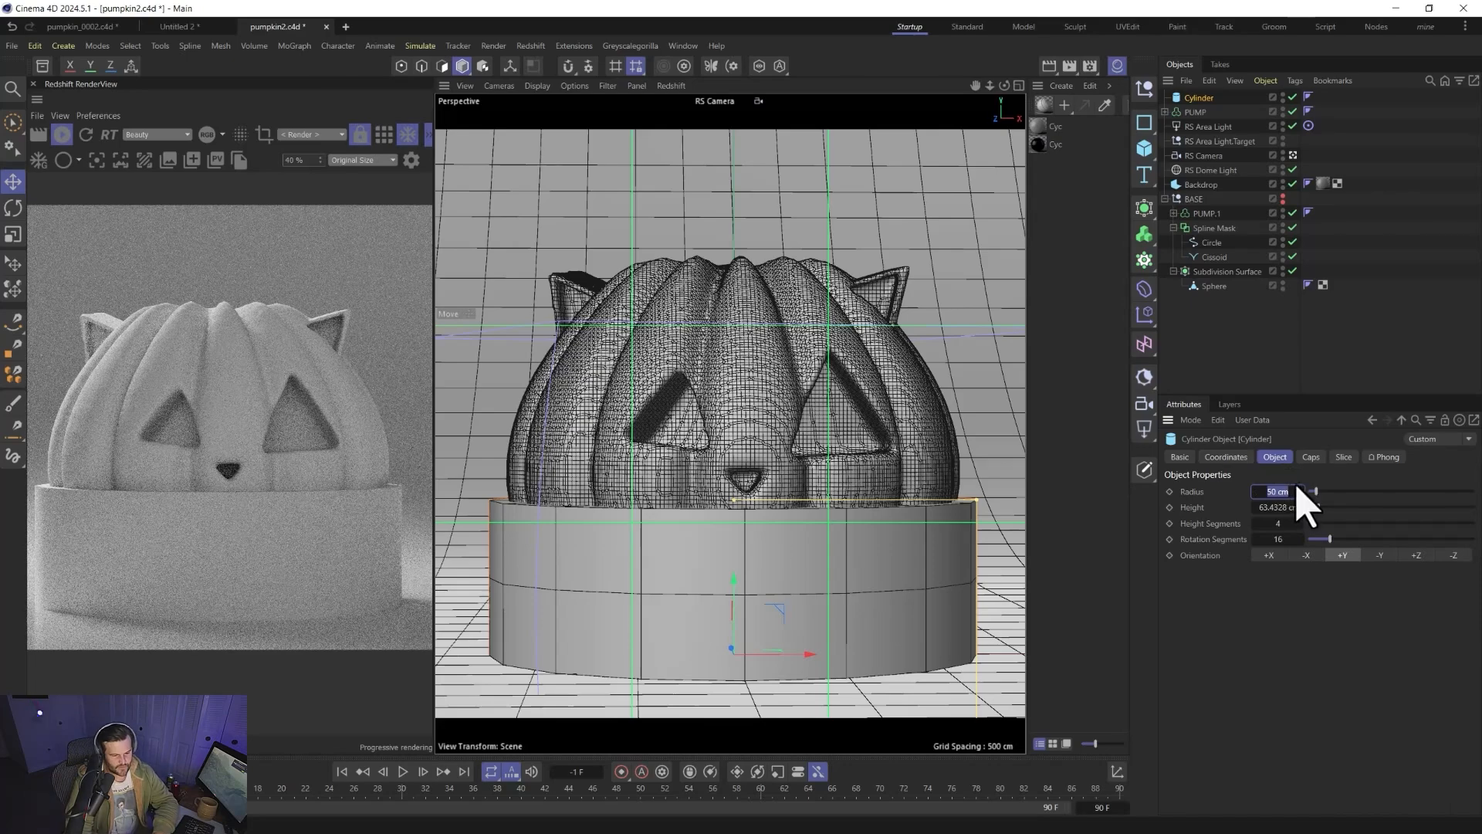
{"action": "type", "text": "25"}
{"action": "key", "text": "Return"}
{"action": "double_click", "coordinate": [1277, 509]}
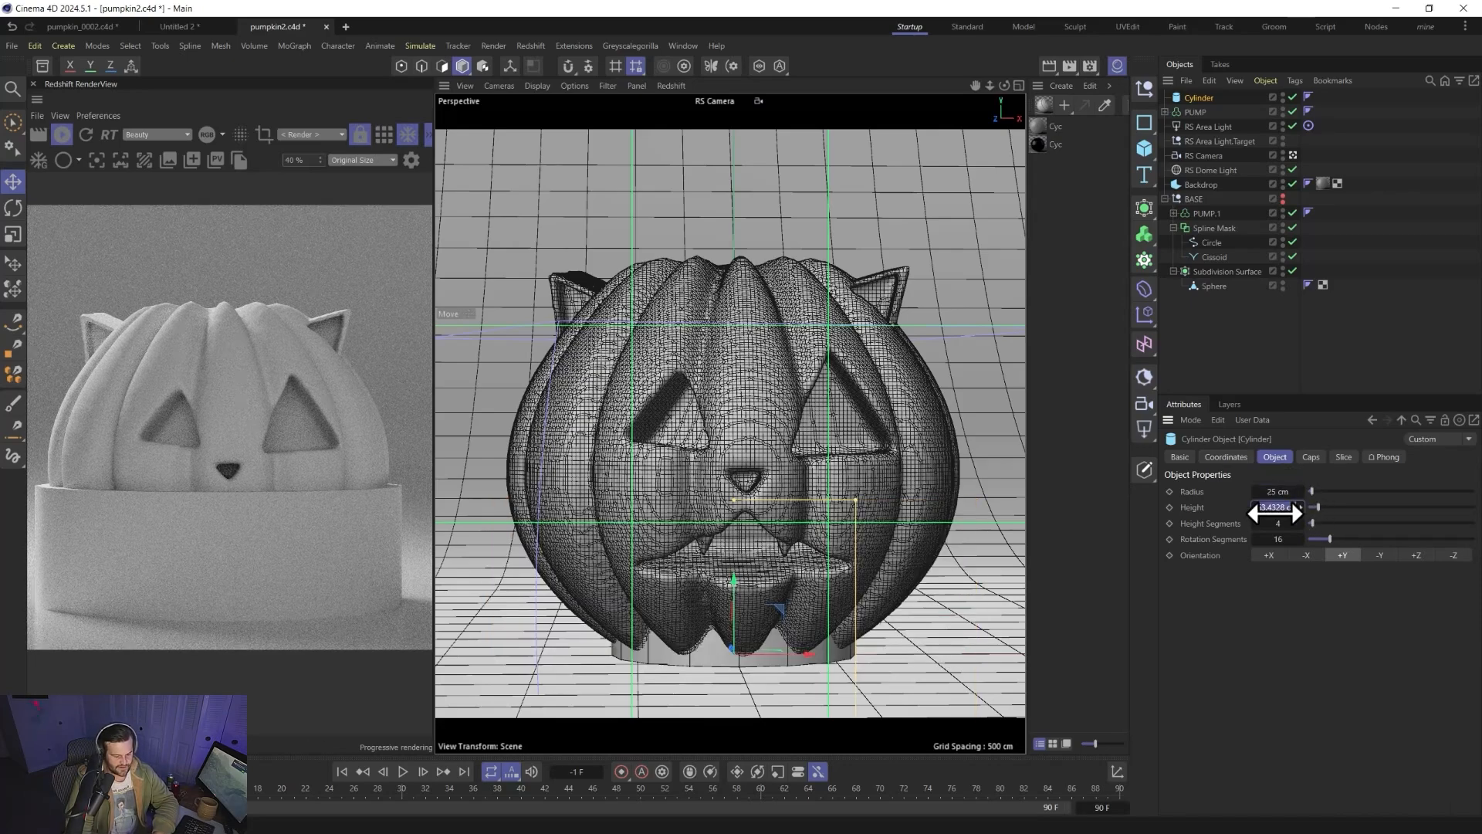
{"action": "type", "text": "20"}
{"action": "key", "text": "Return"}
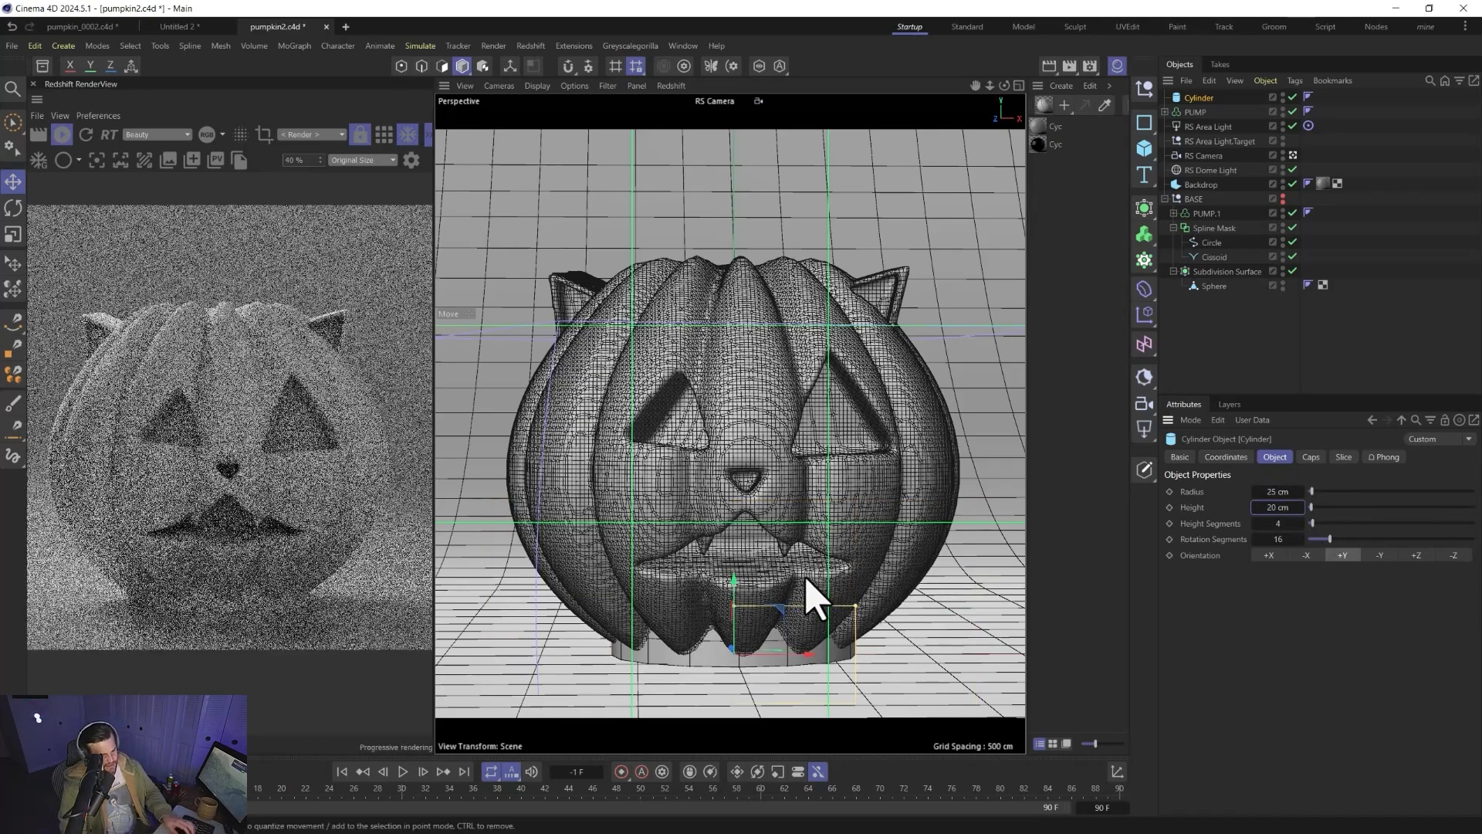
- Raise the cylinder to the top of the pumpkin as a stem and reduce its radius to 11 cm
{"action": "left_click_drag", "start_coordinate": [739, 614], "coordinate": [728, 219]}
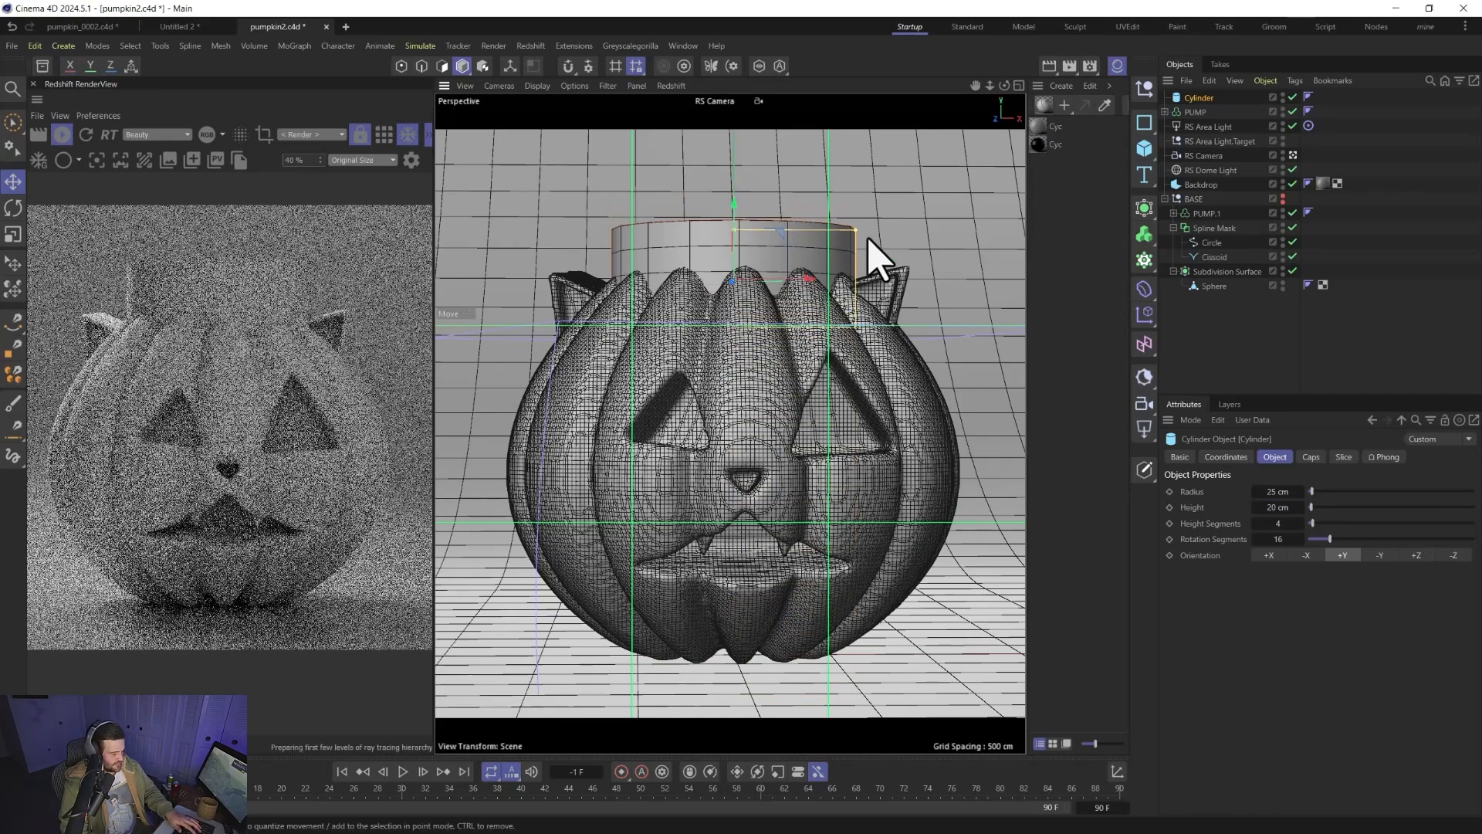
{"action": "left_click_drag", "start_coordinate": [1274, 491], "coordinate": [1243, 491]}
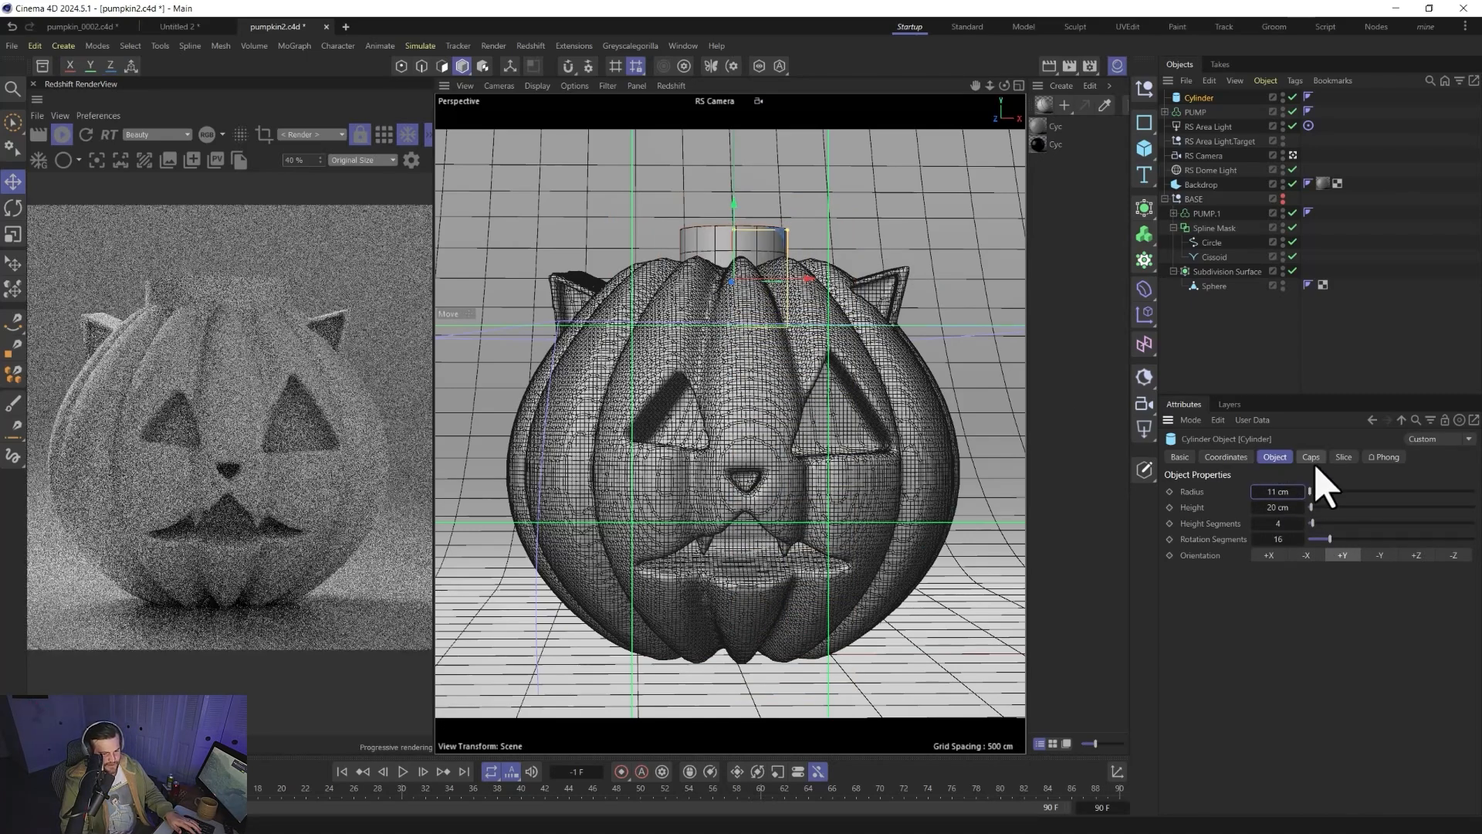
- Enable the fillet on the cylinder's caps and raise the stem slightly above the pumpkin's top
{"action": "left_click", "coordinate": [1312, 457]}
{"action": "left_click", "coordinate": [1223, 526]}
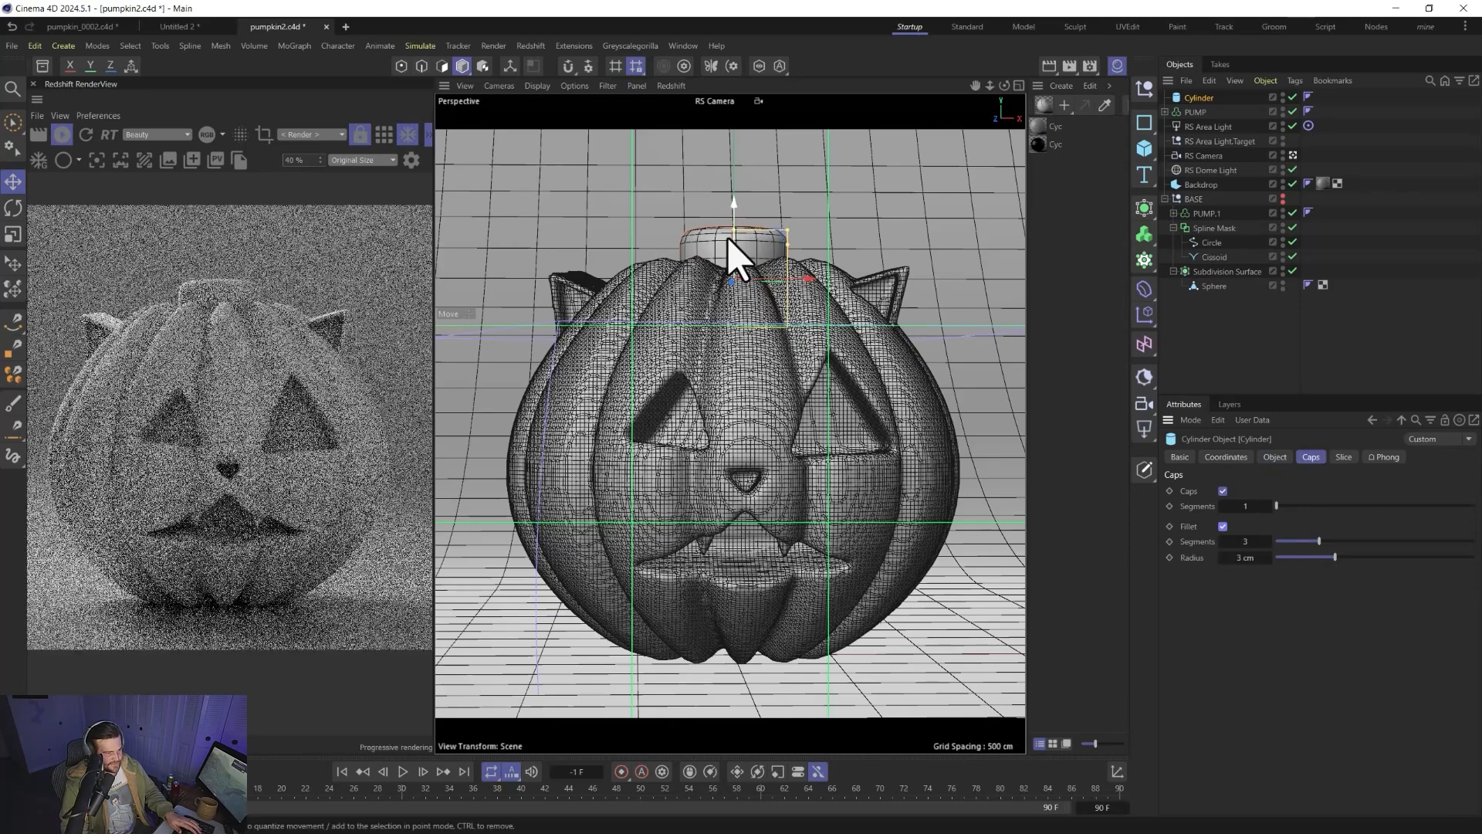
{"action": "left_click_drag", "start_coordinate": [730, 245], "coordinate": [734, 215]}
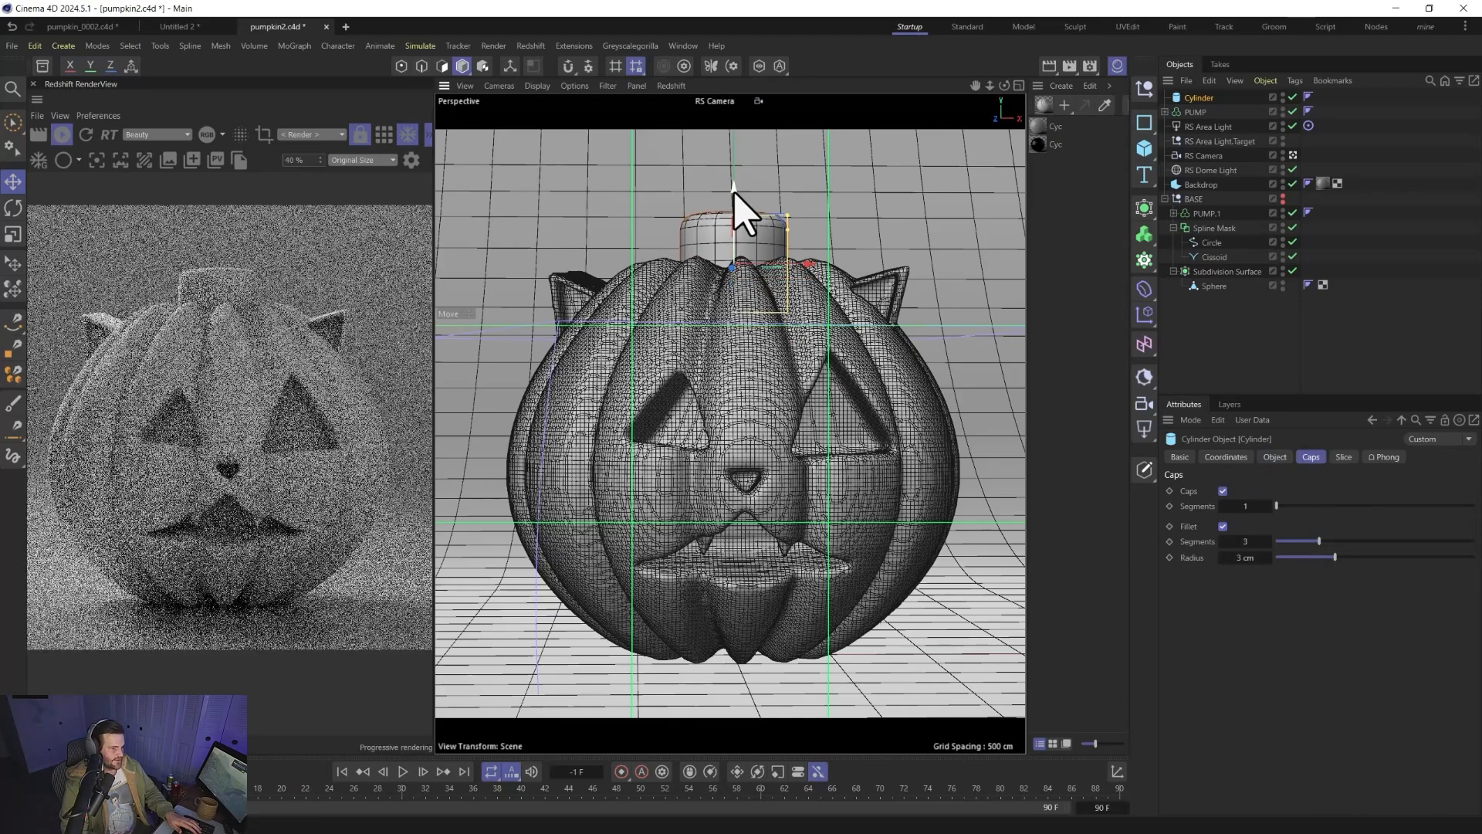
- Scale the stem cylinder down to a radius of about 8.9 cm and raise it slightly above the pumpkin's top
{"action": "key", "text": "t"}
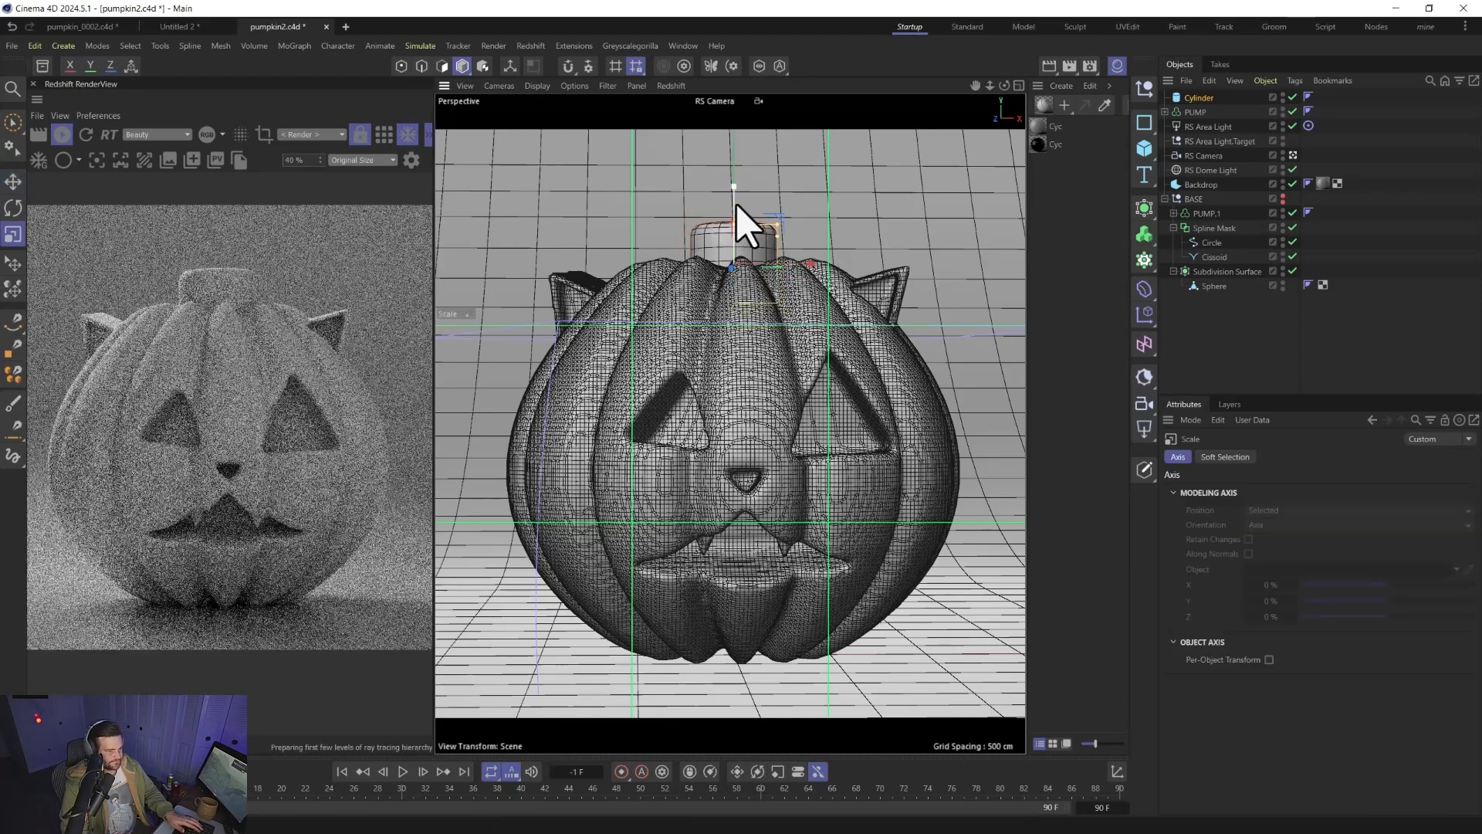
{"action": "key", "text": "e"}
{"action": "left_click_drag", "start_coordinate": [736, 205], "coordinate": [733, 190]}
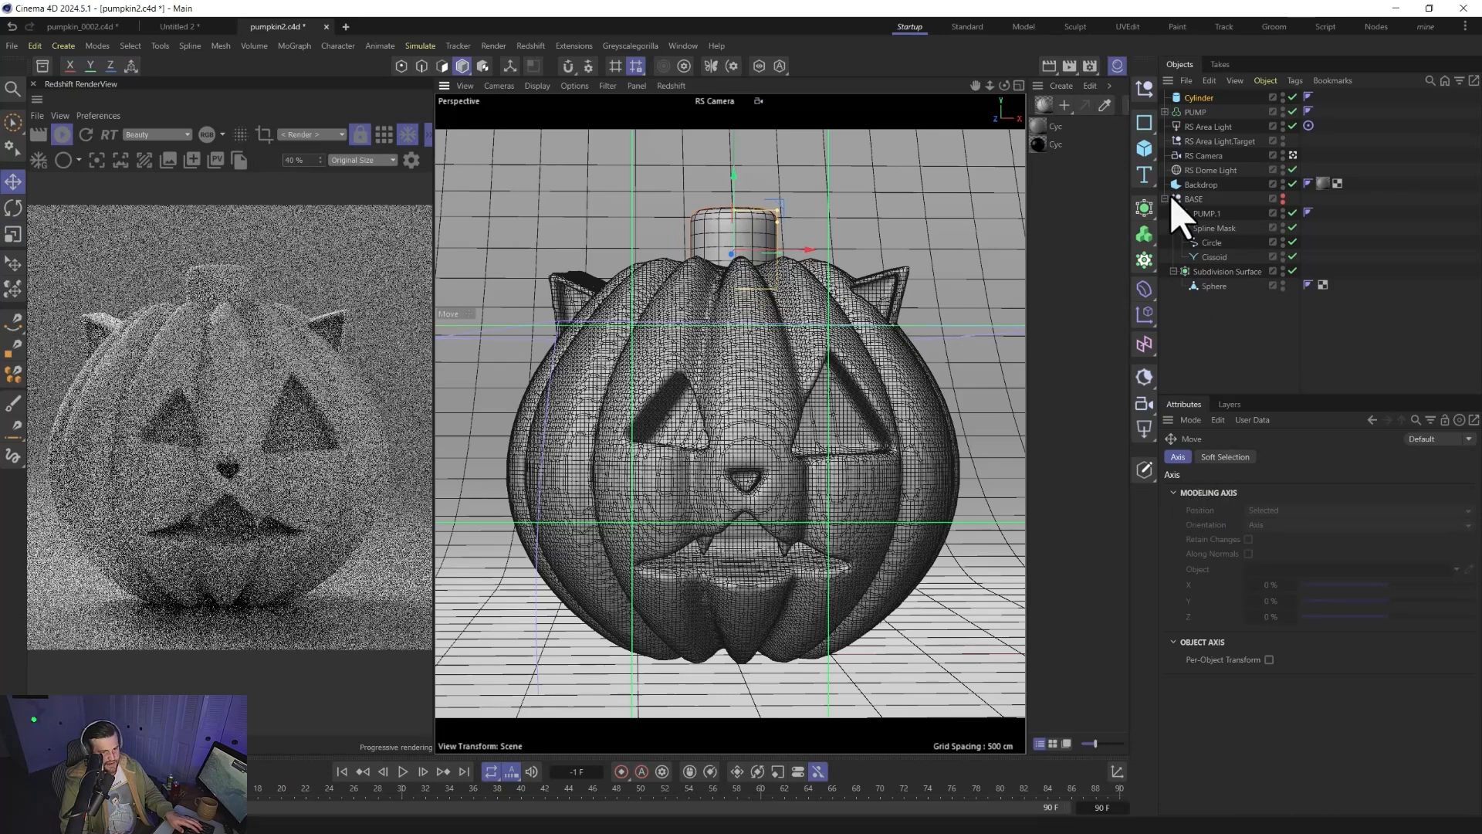
- Give the stem cylinder 12 height segments and 17 rotation segments, and set its height to 24 cm
{"action": "left_click", "coordinate": [1195, 98]}
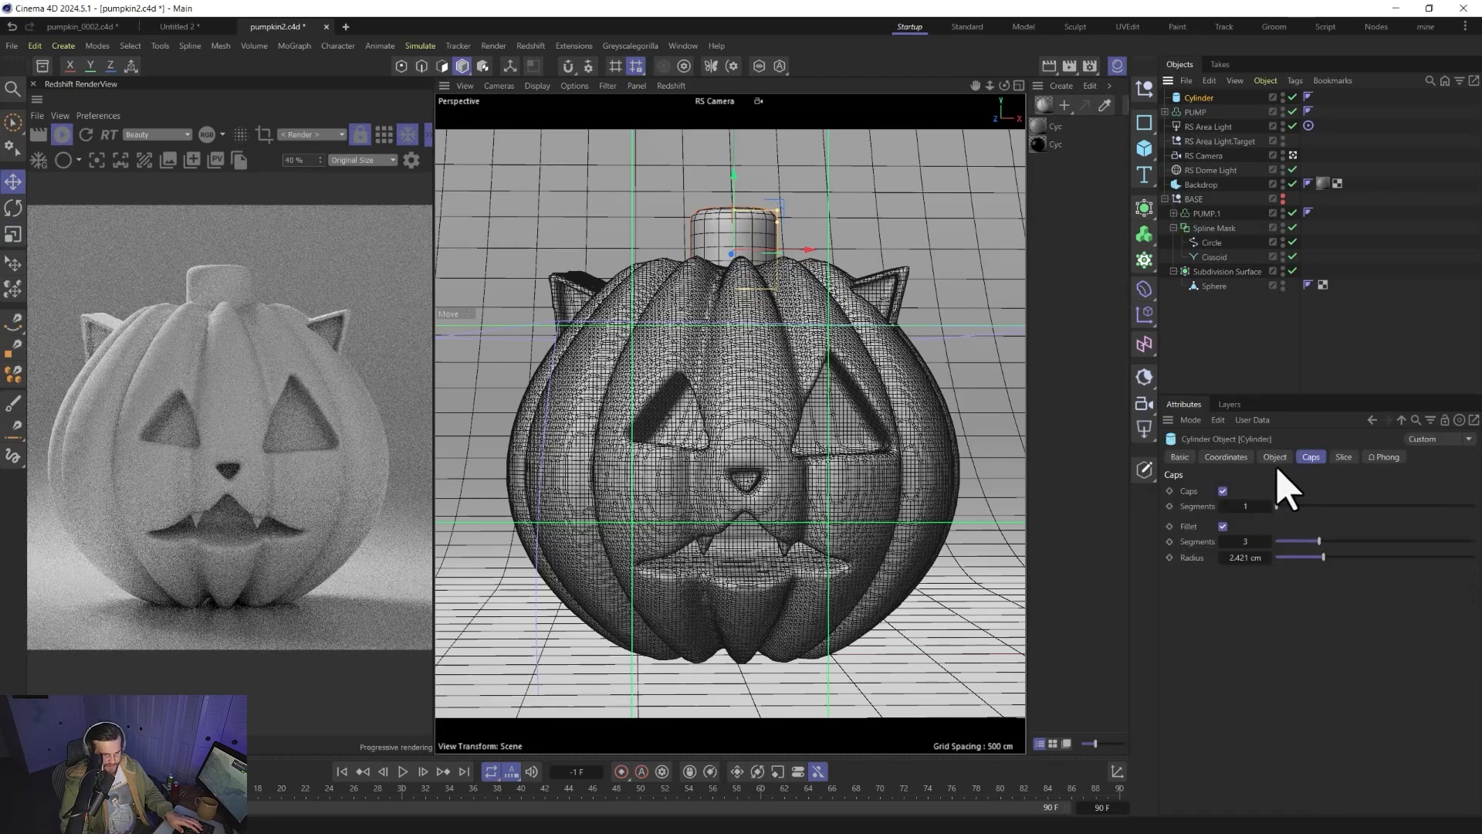
{"action": "left_click", "coordinate": [1274, 459]}
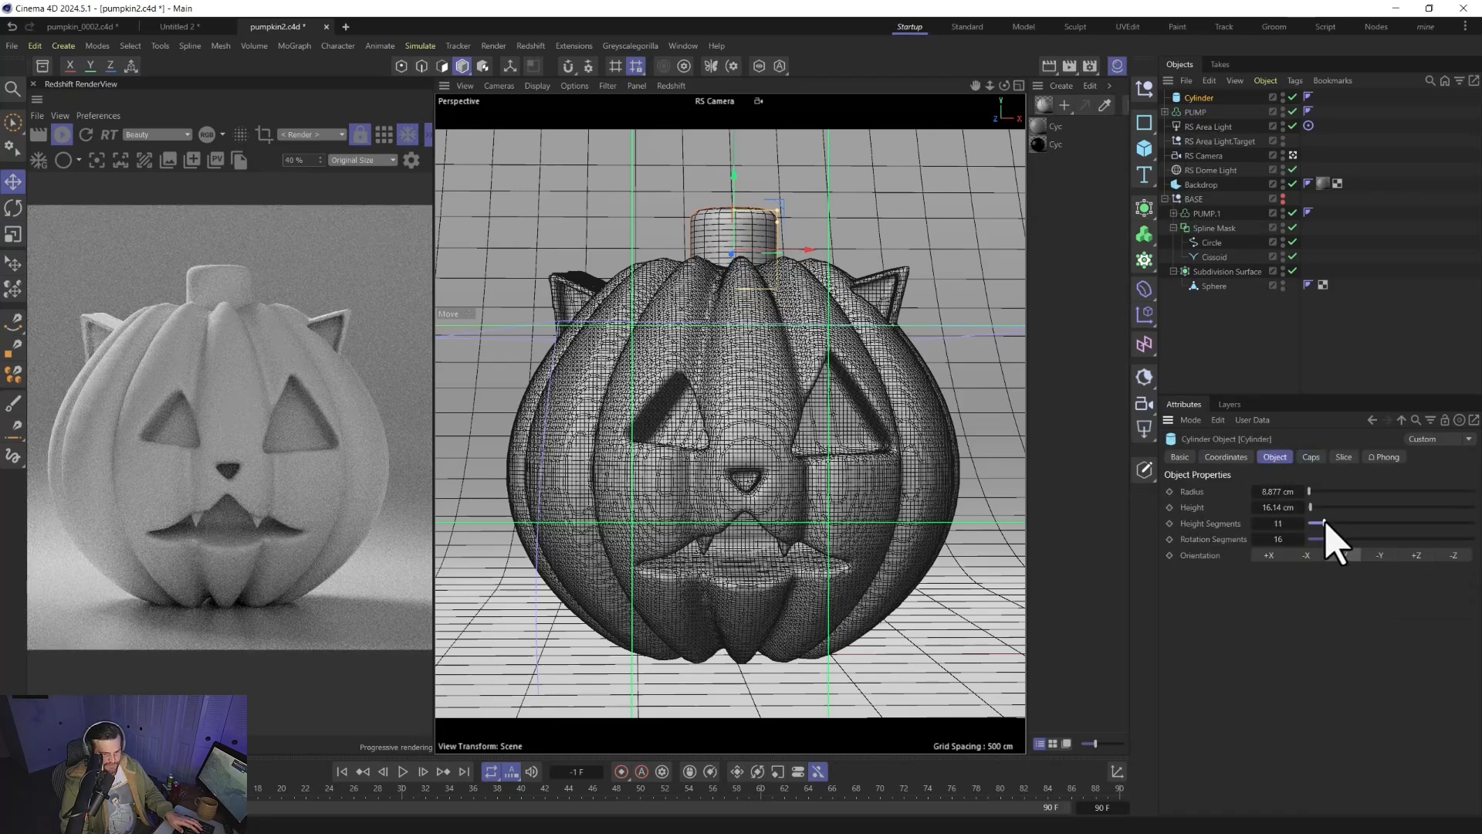
{"action": "left_click_drag", "start_coordinate": [1329, 541], "coordinate": [1315, 507]}
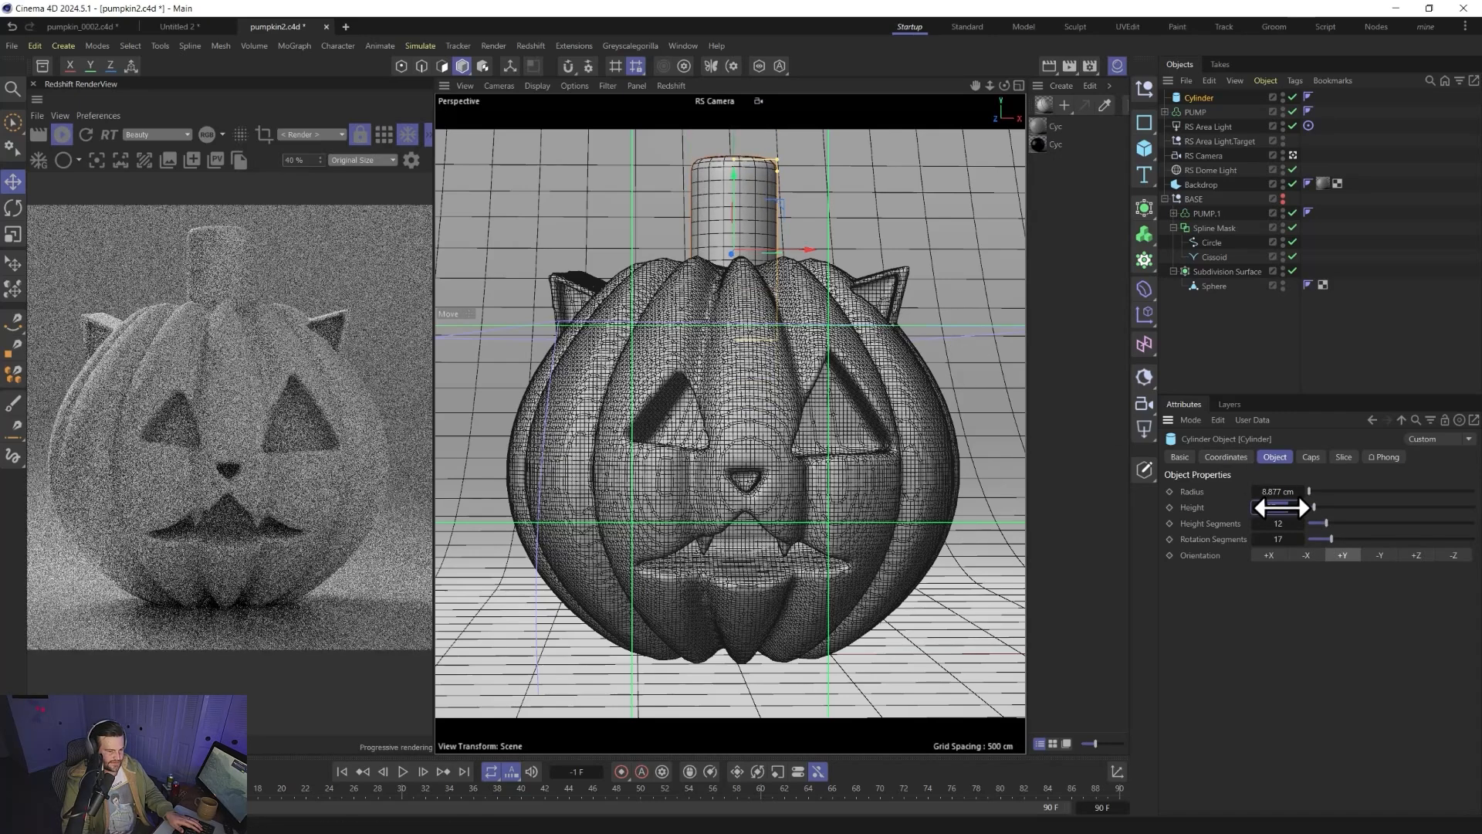
{"action": "type", "text": "24"}
{"action": "key", "text": "Return"}
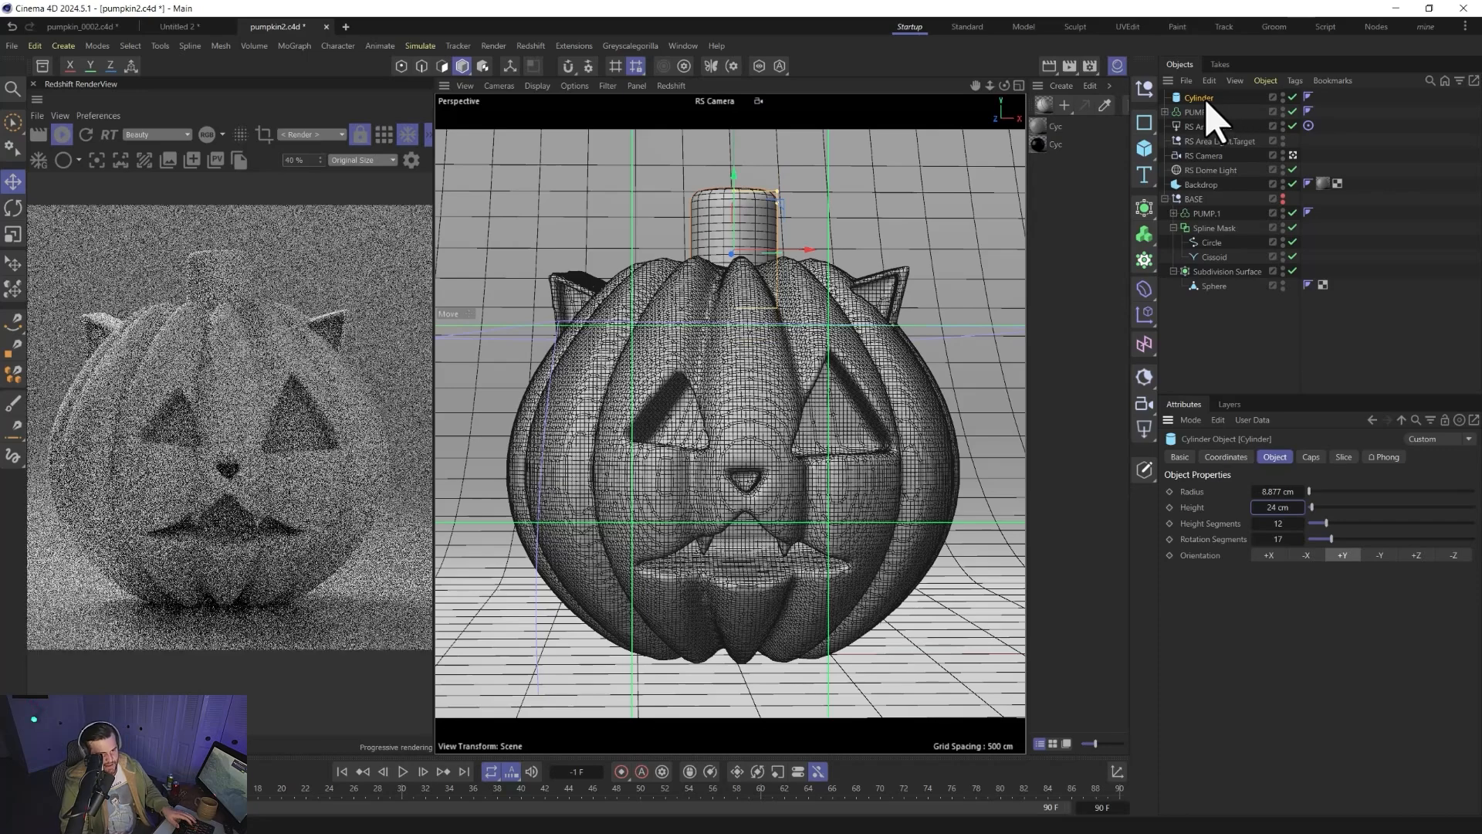
- Add a Bend deformer as a child of the cylinder, fitted to the stem, with 22° strength and Keep Length enabled
{"action": "left_click", "coordinate": [1145, 290], "text": "alt"}
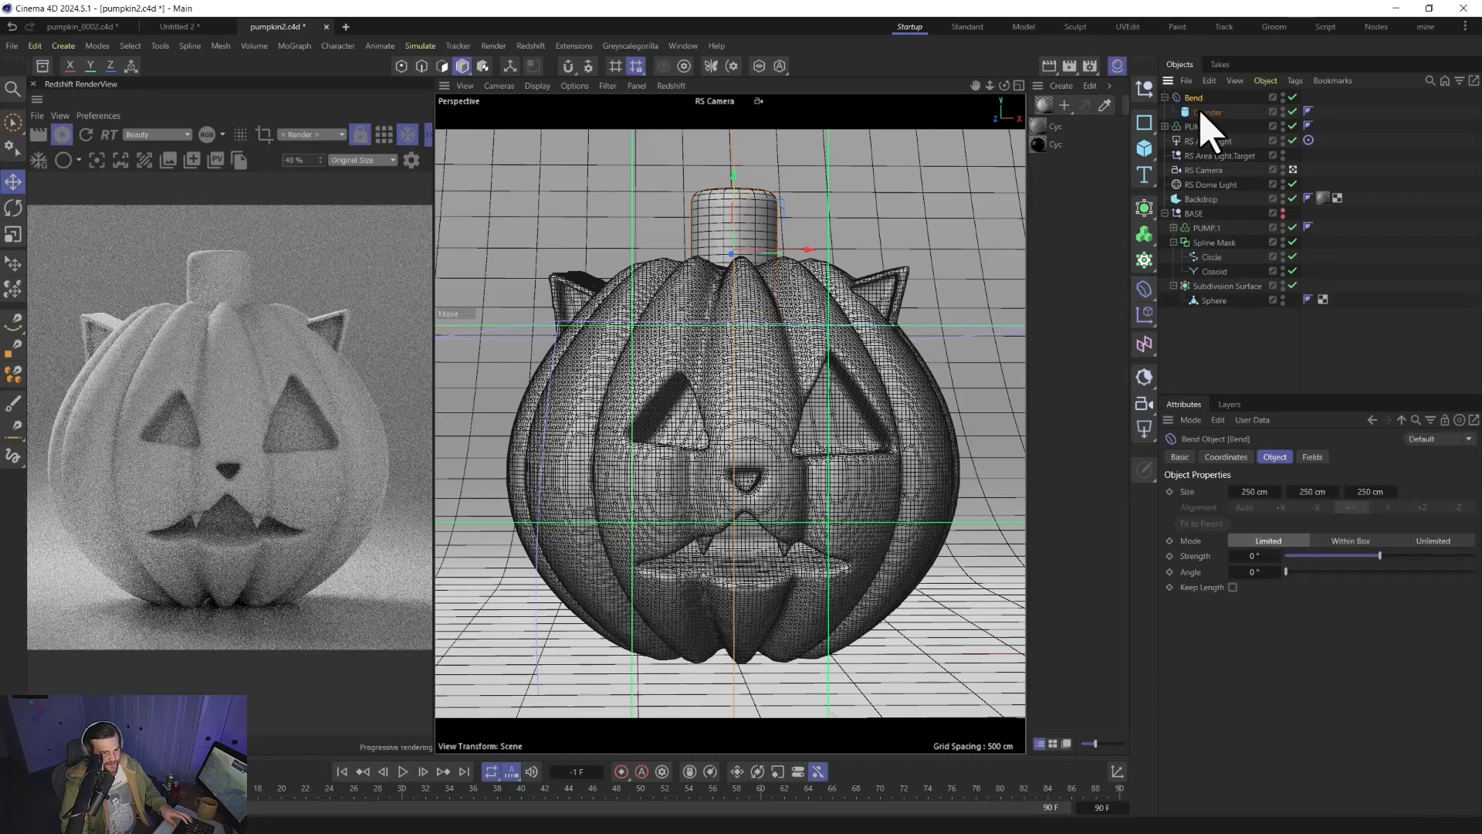
{"action": "left_click_drag", "start_coordinate": [1202, 113], "coordinate": [1198, 96]}
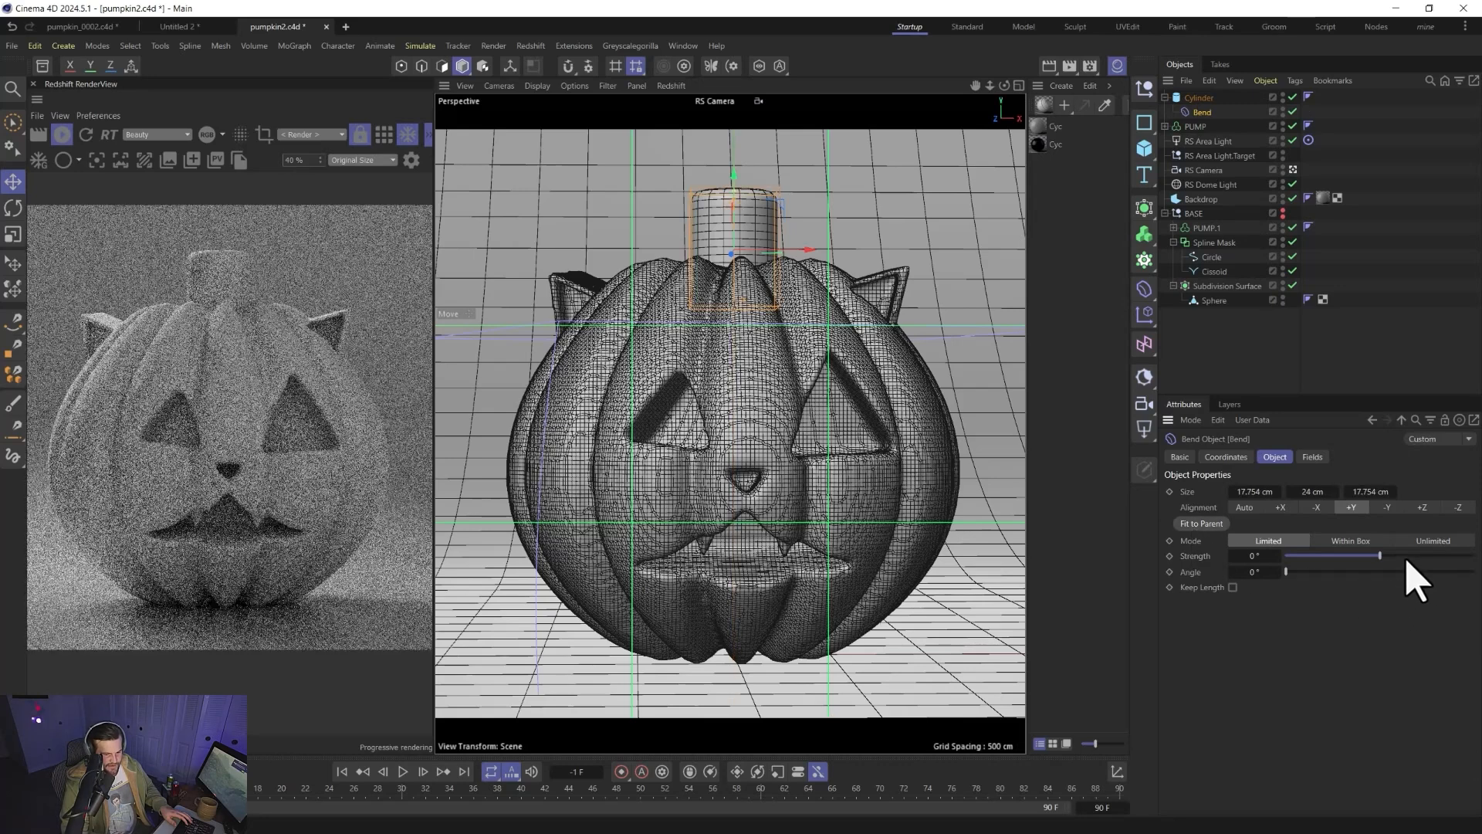
{"action": "left_click_drag", "start_coordinate": [1405, 558], "coordinate": [1387, 551]}
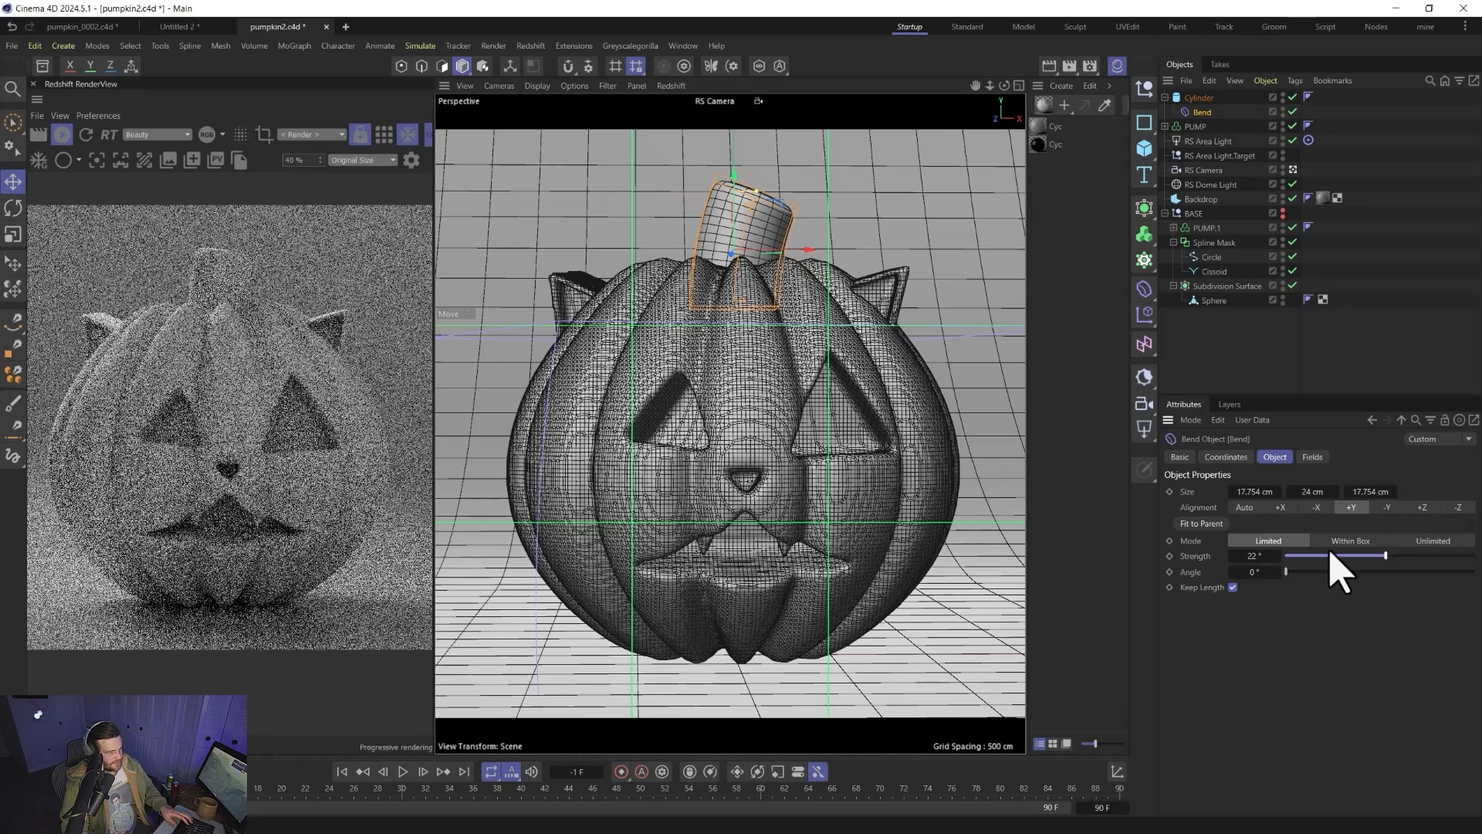
- Tilt the bent stem slightly and lower it so its base sinks into the pumpkin's top
{"action": "left_click", "coordinate": [1199, 98]}
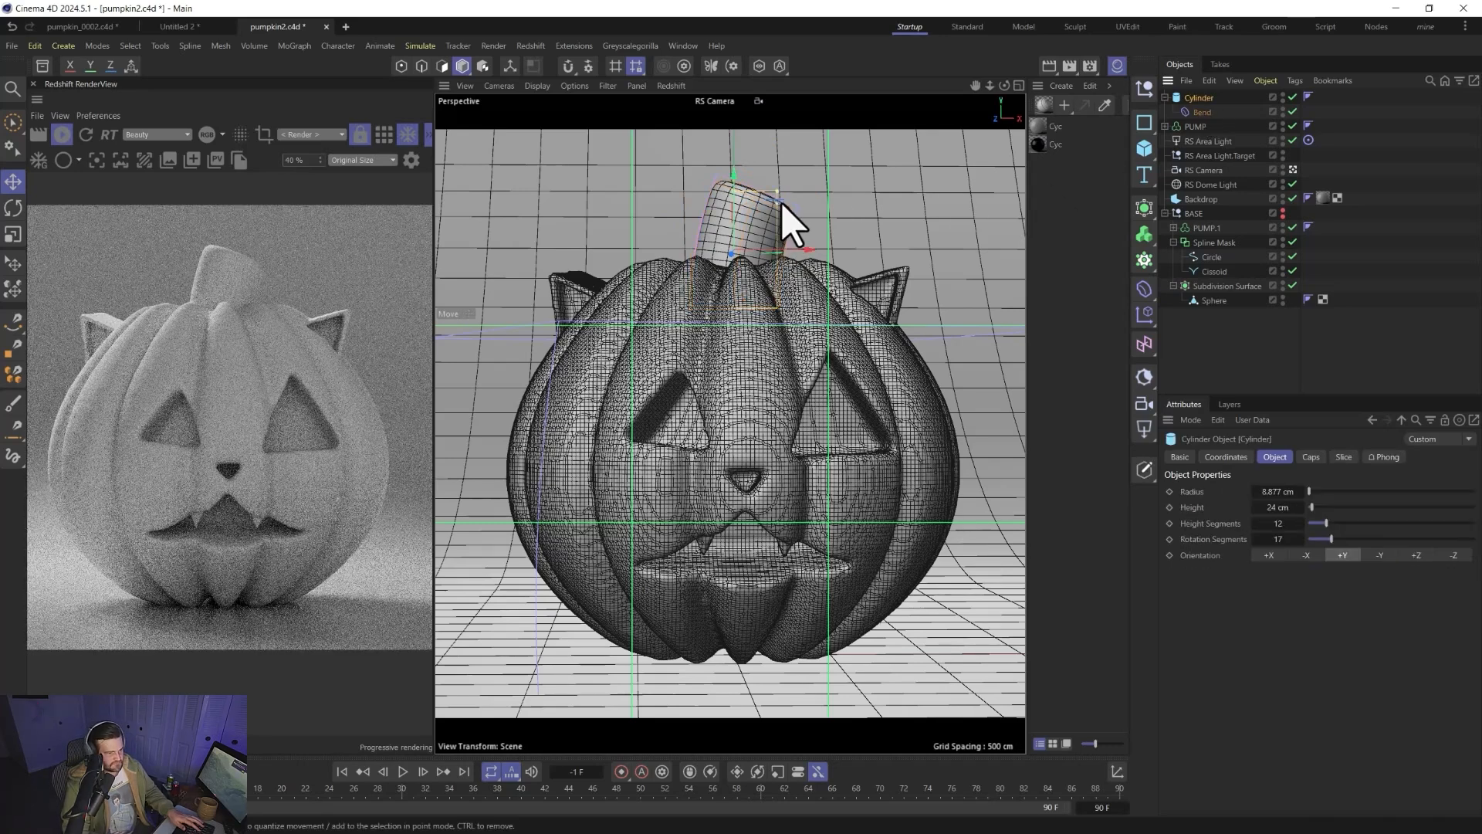
{"action": "key", "text": "e"}
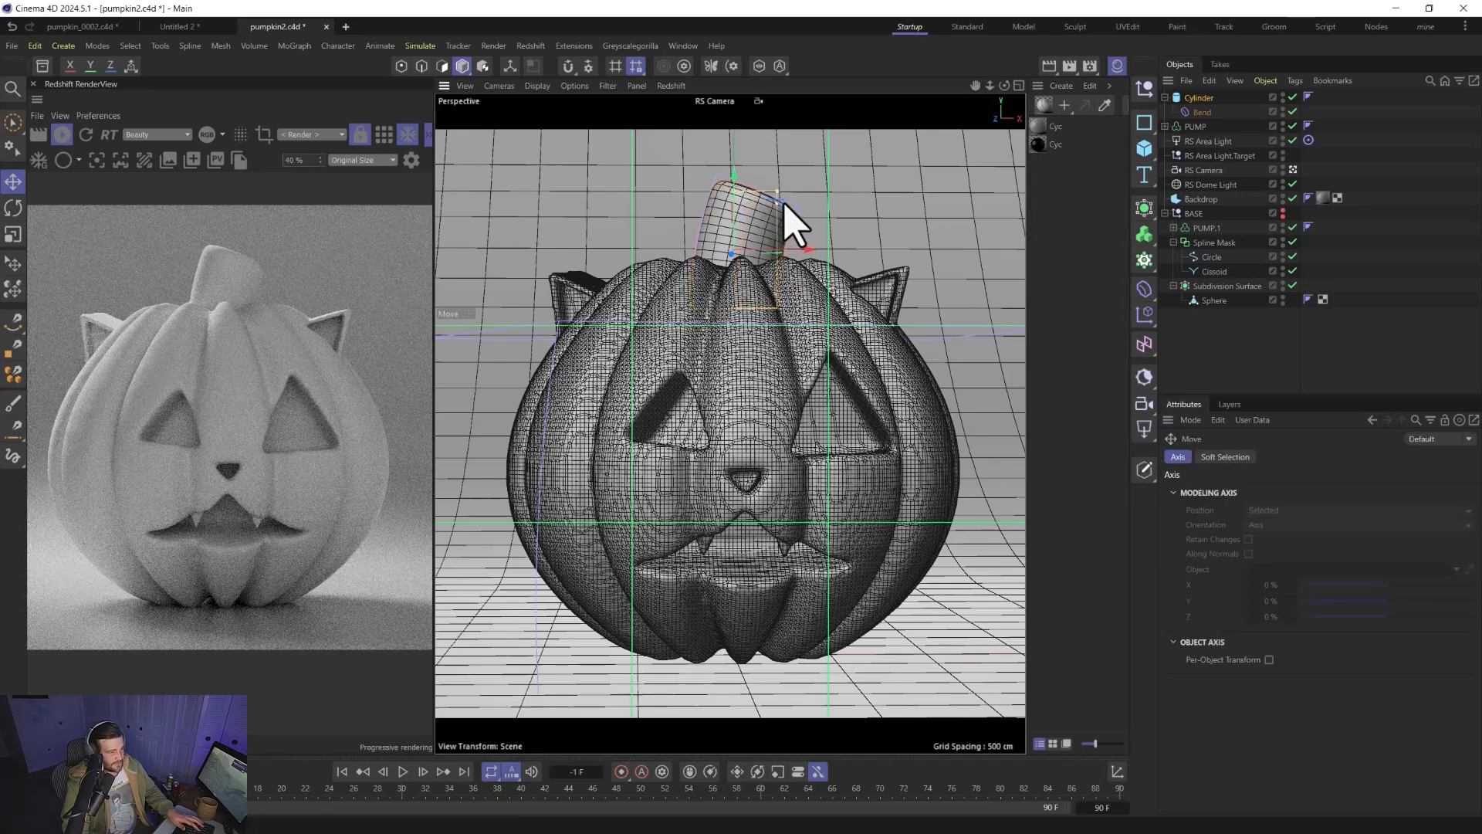
{"action": "left_click_drag", "start_coordinate": [768, 238], "coordinate": [760, 248]}
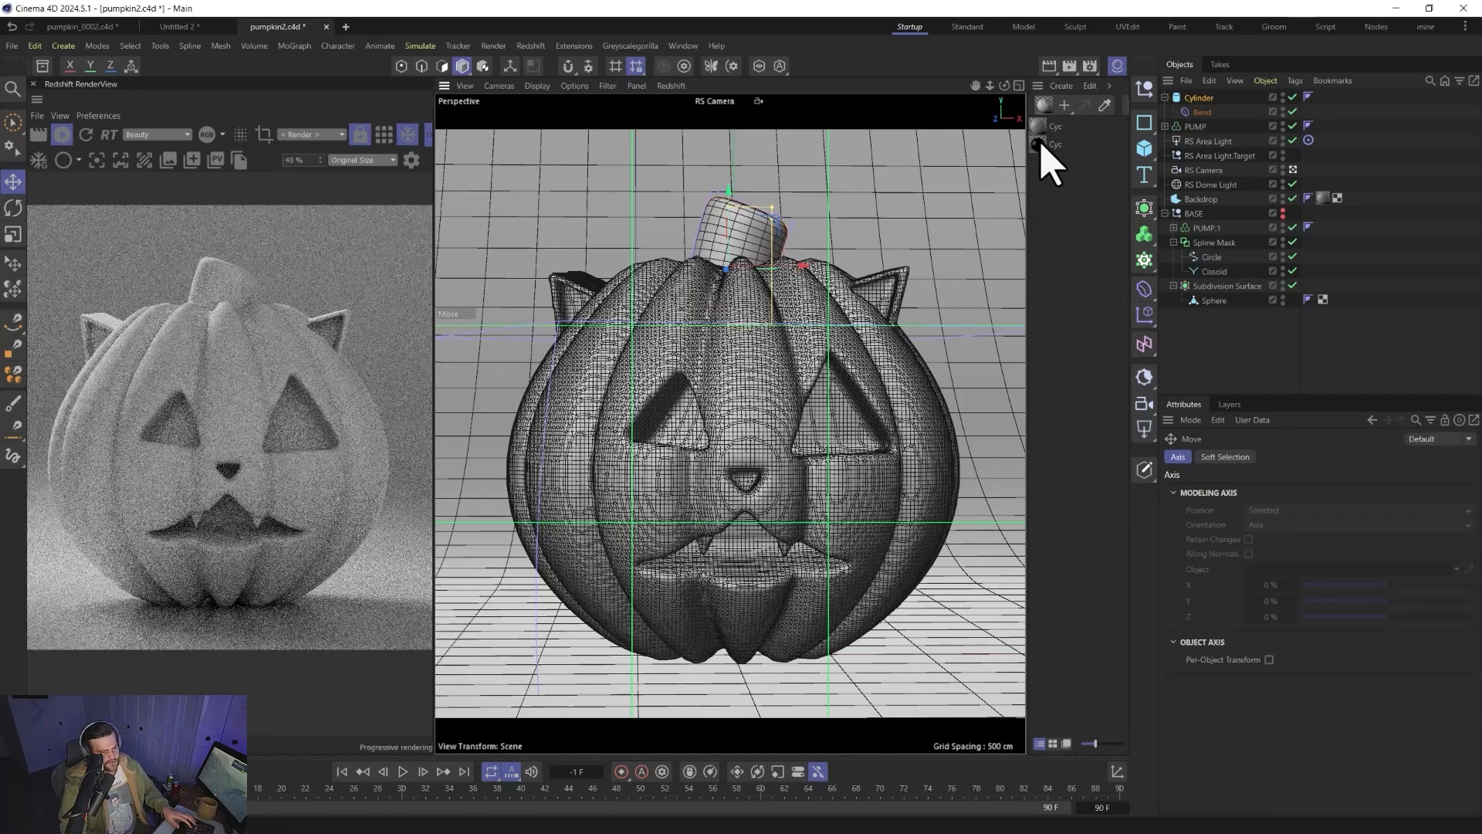
{"action": "key", "text": "r"}
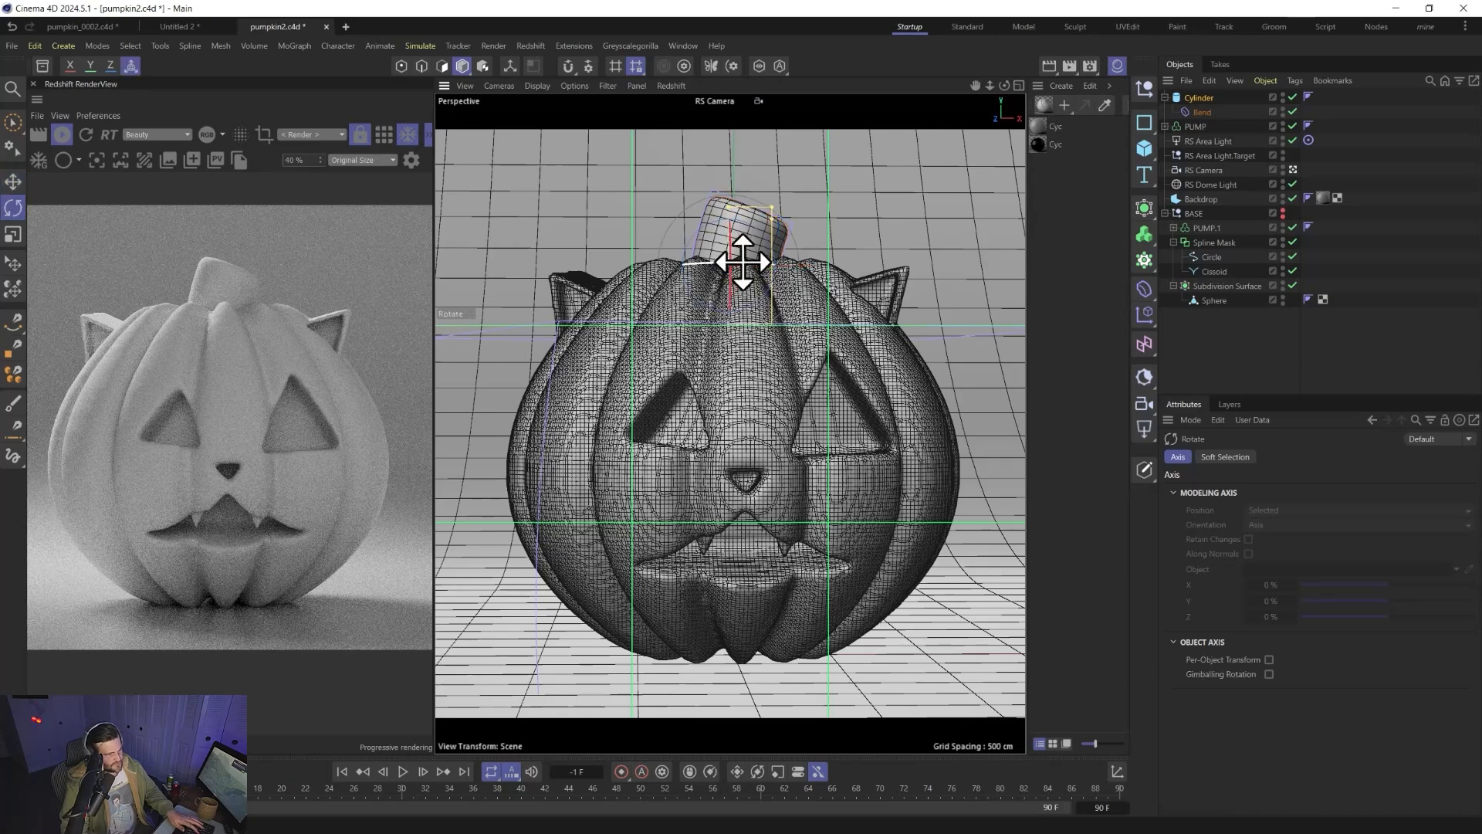
{"action": "left_click_drag", "start_coordinate": [725, 293], "coordinate": [705, 265]}
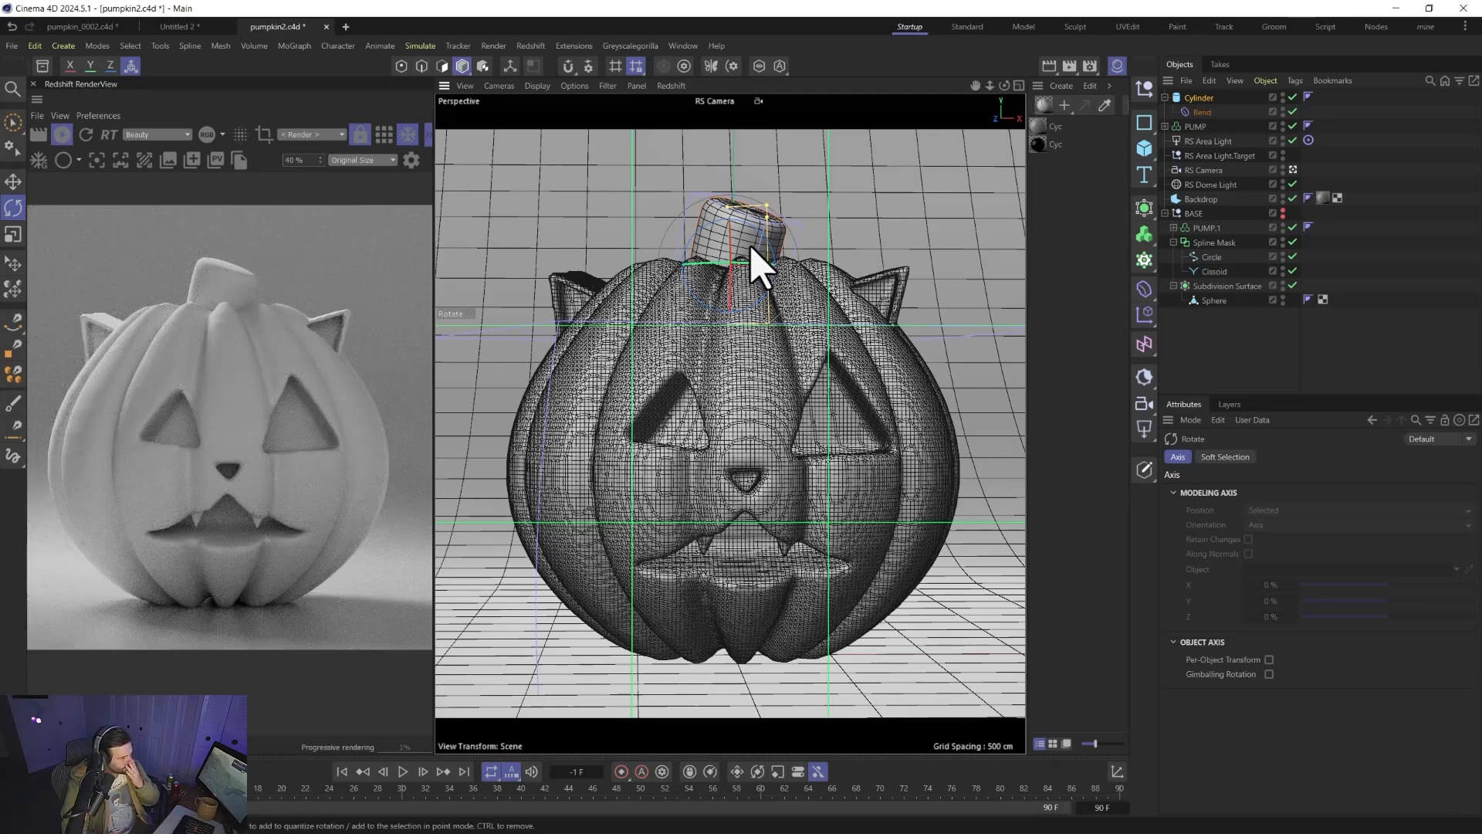
{"action": "key", "text": "e"}
{"action": "left_click_drag", "start_coordinate": [745, 233], "coordinate": [746, 257]}
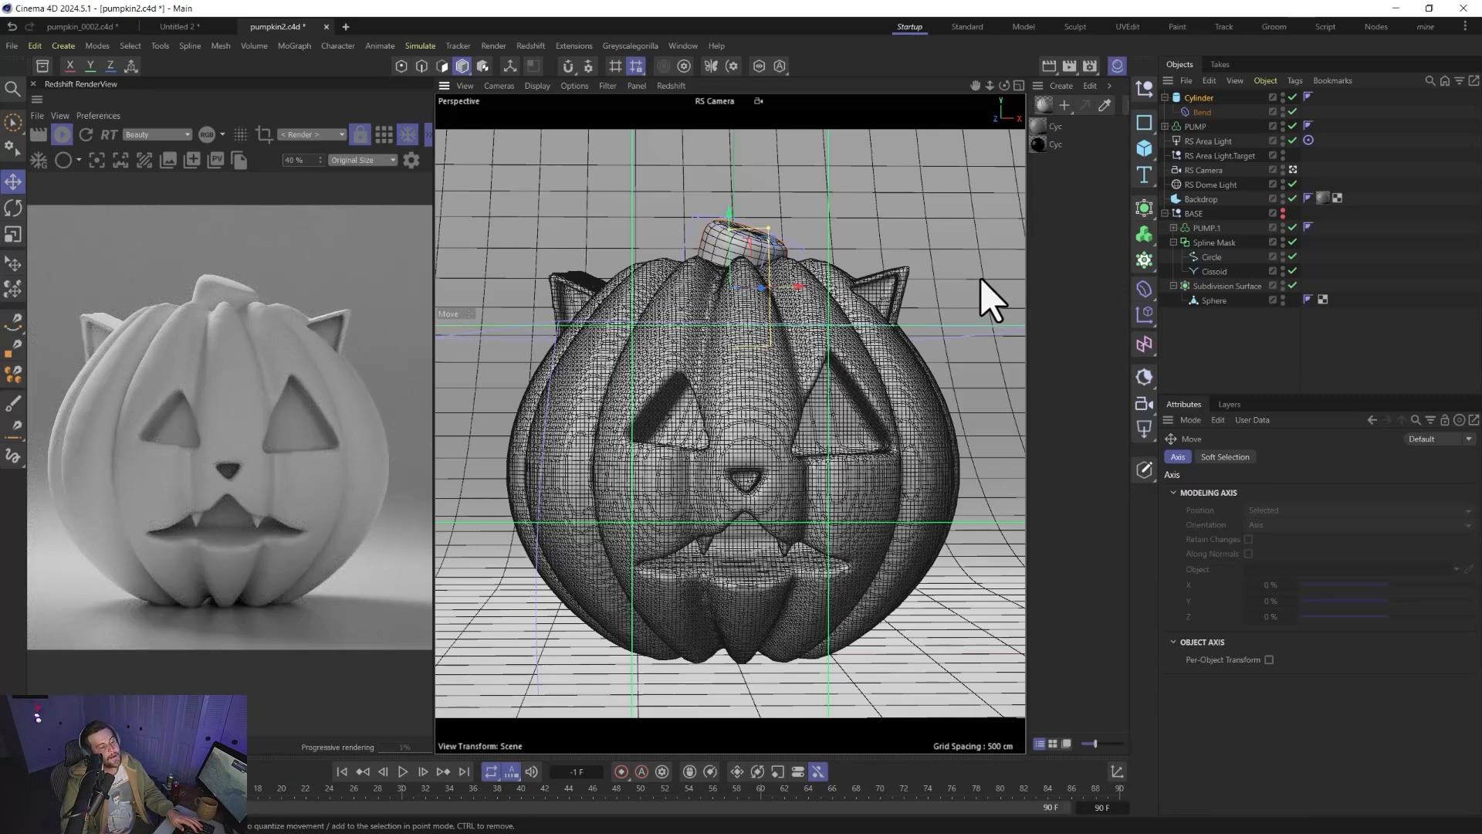
- Convert the PUMP volume mesh into an editable polygon object and parent it under a Remesh generator
{"action": "left_click", "coordinate": [1196, 127]}
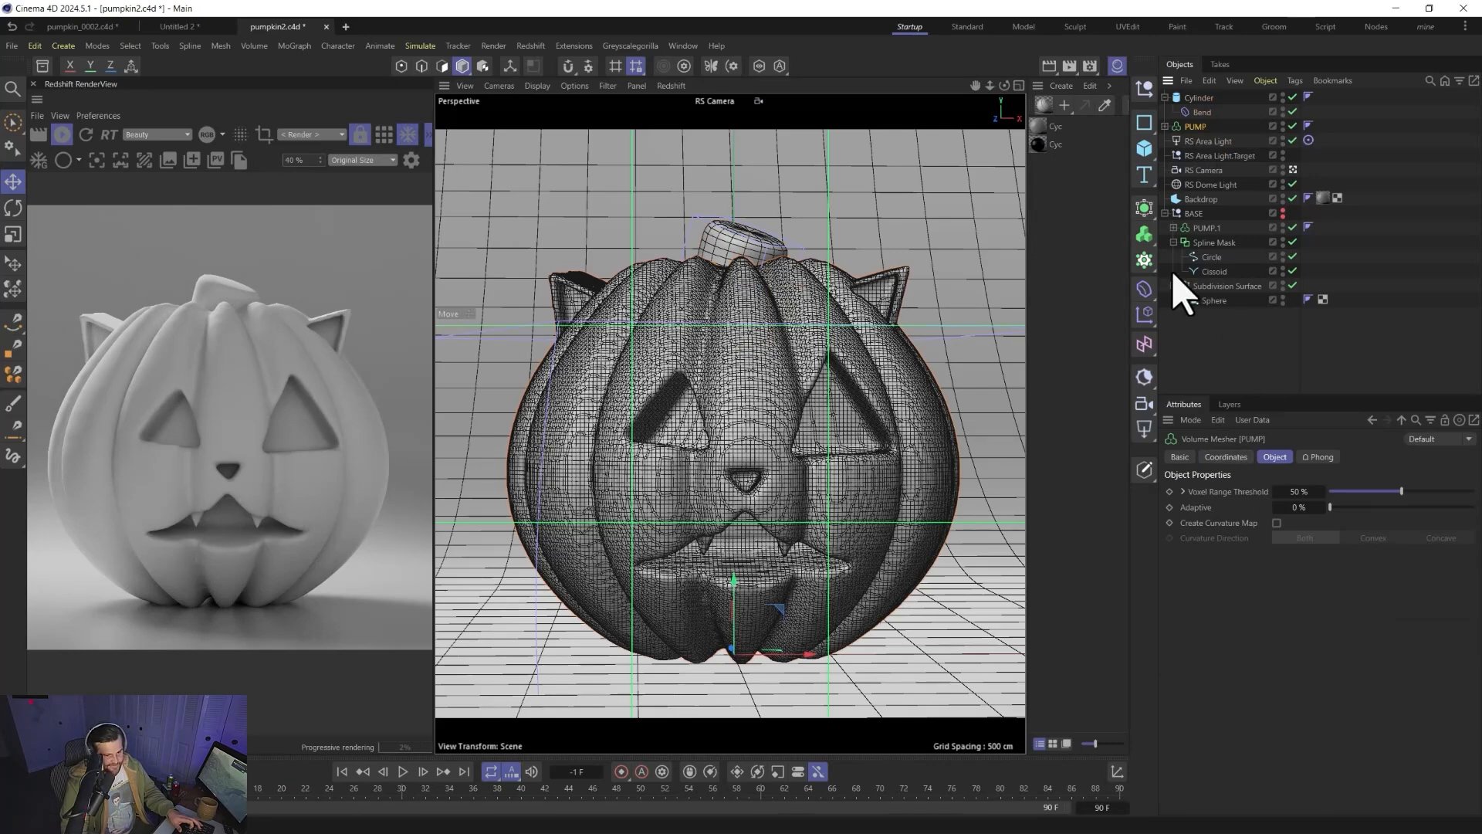
{"action": "key", "text": "c"}
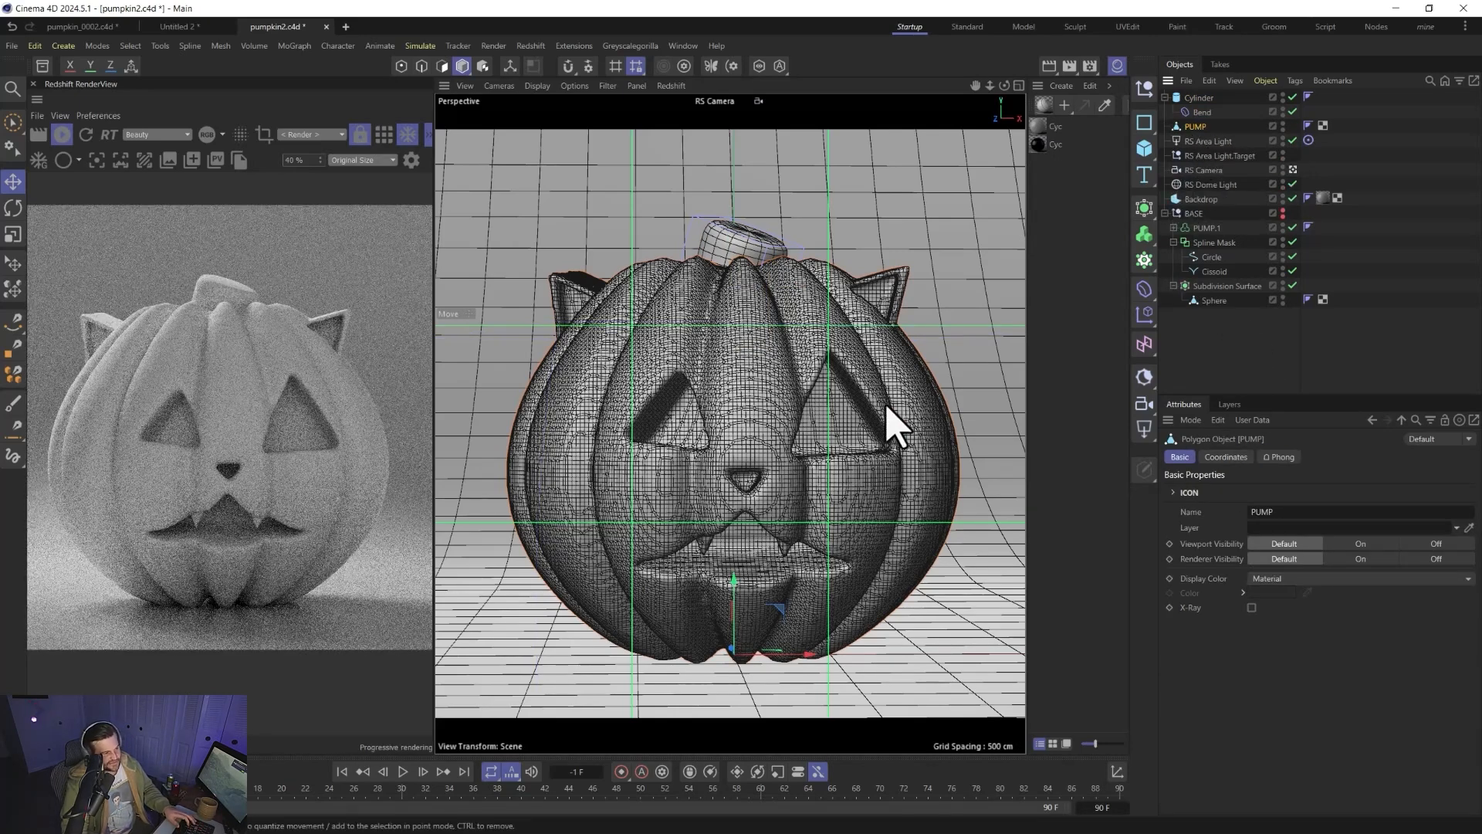
{"action": "left_click", "coordinate": [1144, 212]}
{"action": "left_click", "coordinate": [1204, 470], "text": "alt"}
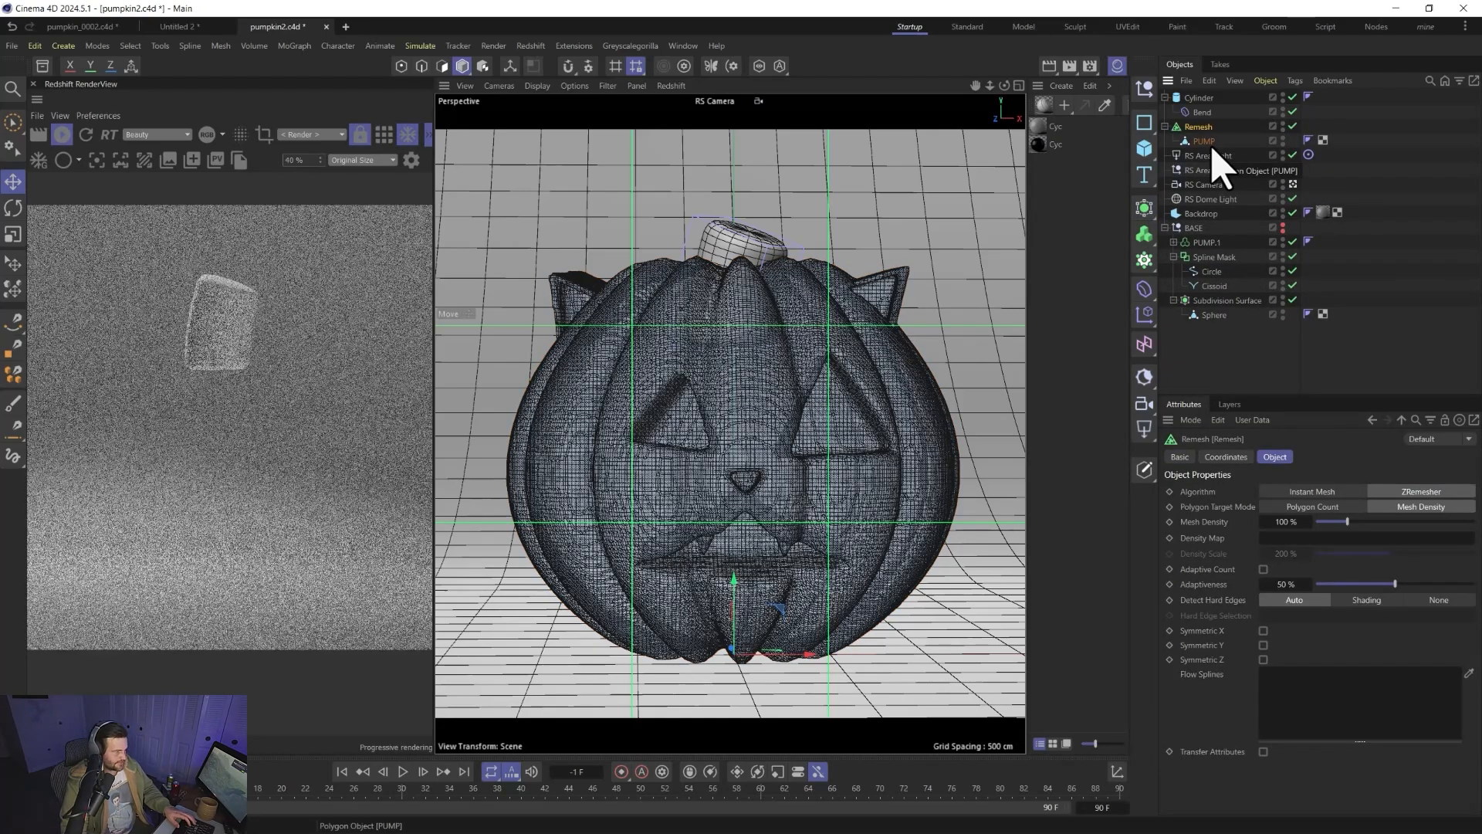
- Convert the Remesh generator into an editable polygon object and rename it "pumpkinws"
{"action": "key", "text": "r"}
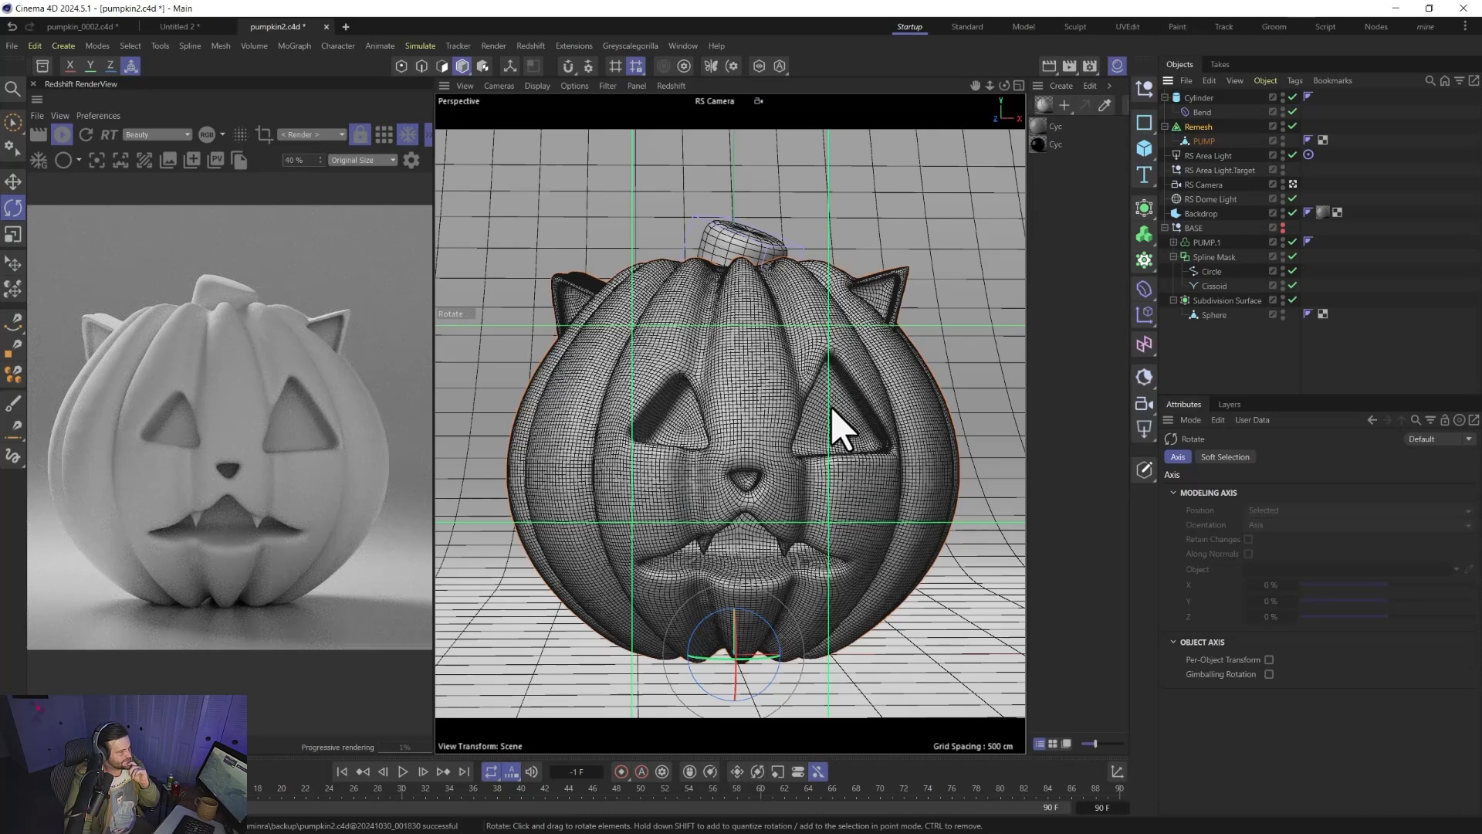
{"action": "left_click", "coordinate": [1212, 128]}
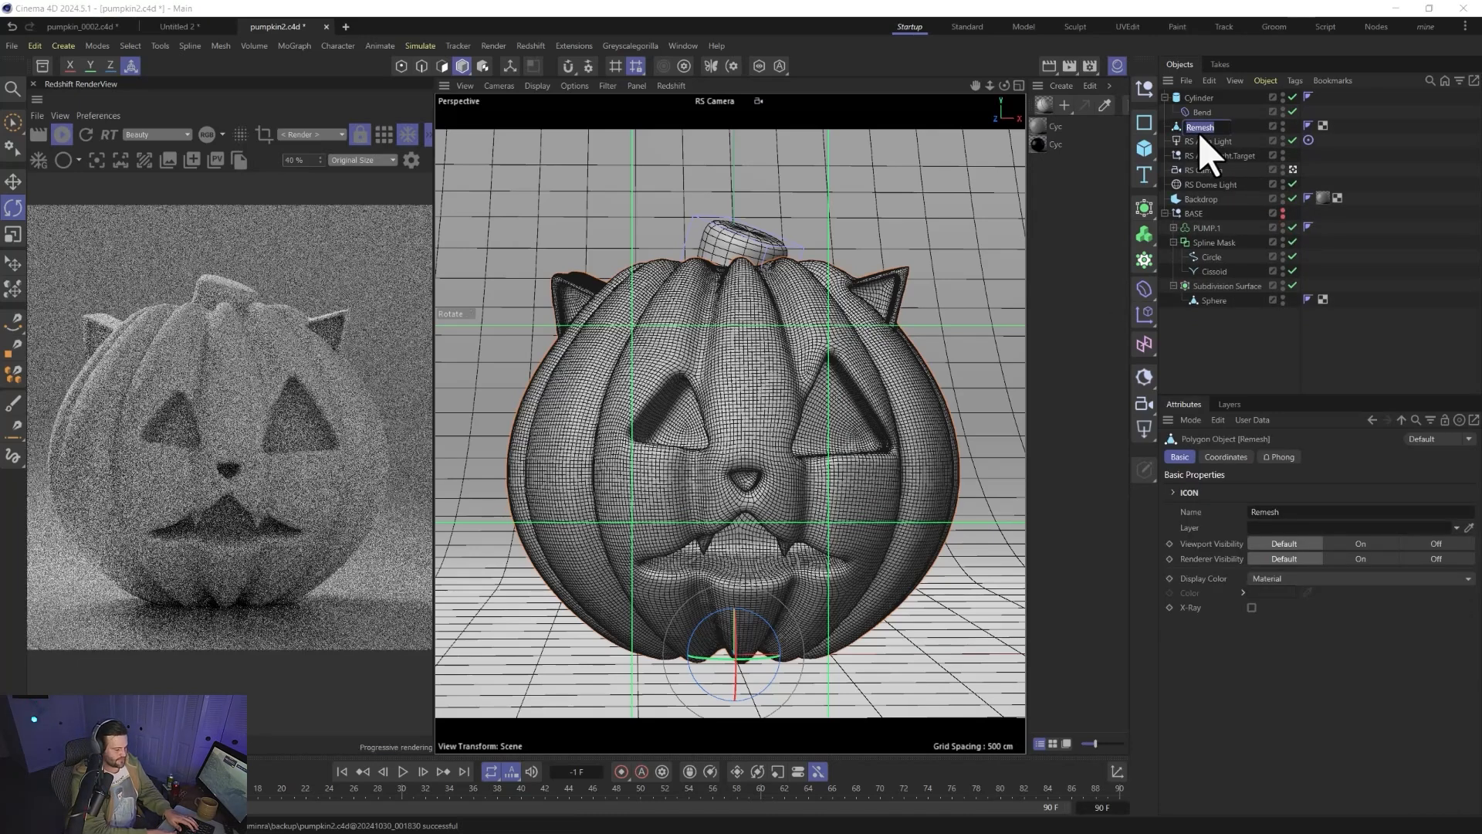
{"action": "type", "text": "pumpkinws"}
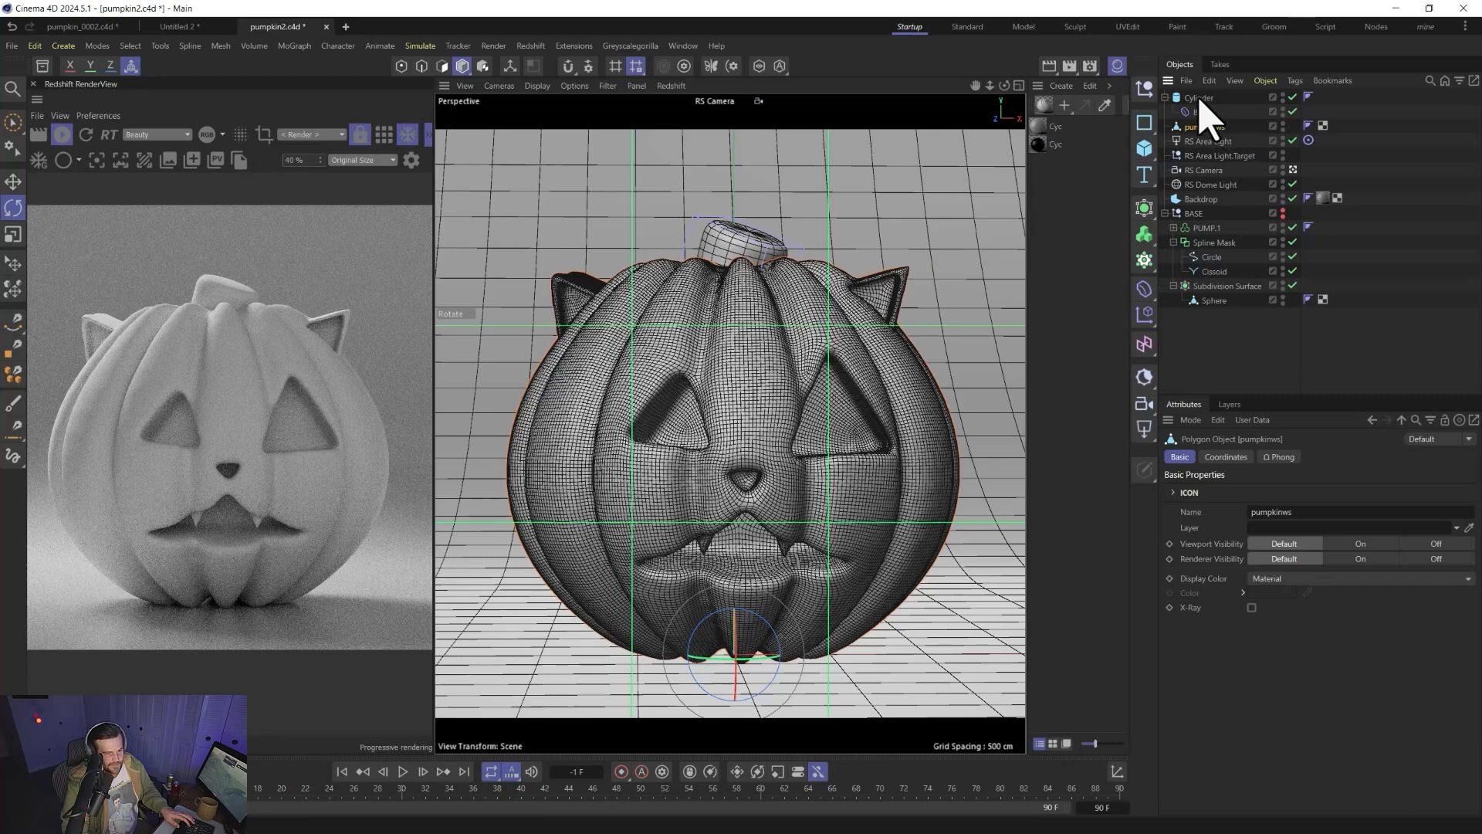
- Create a new RS Standard material and open its node graph for editing
{"action": "left_click", "coordinate": [1199, 98]}
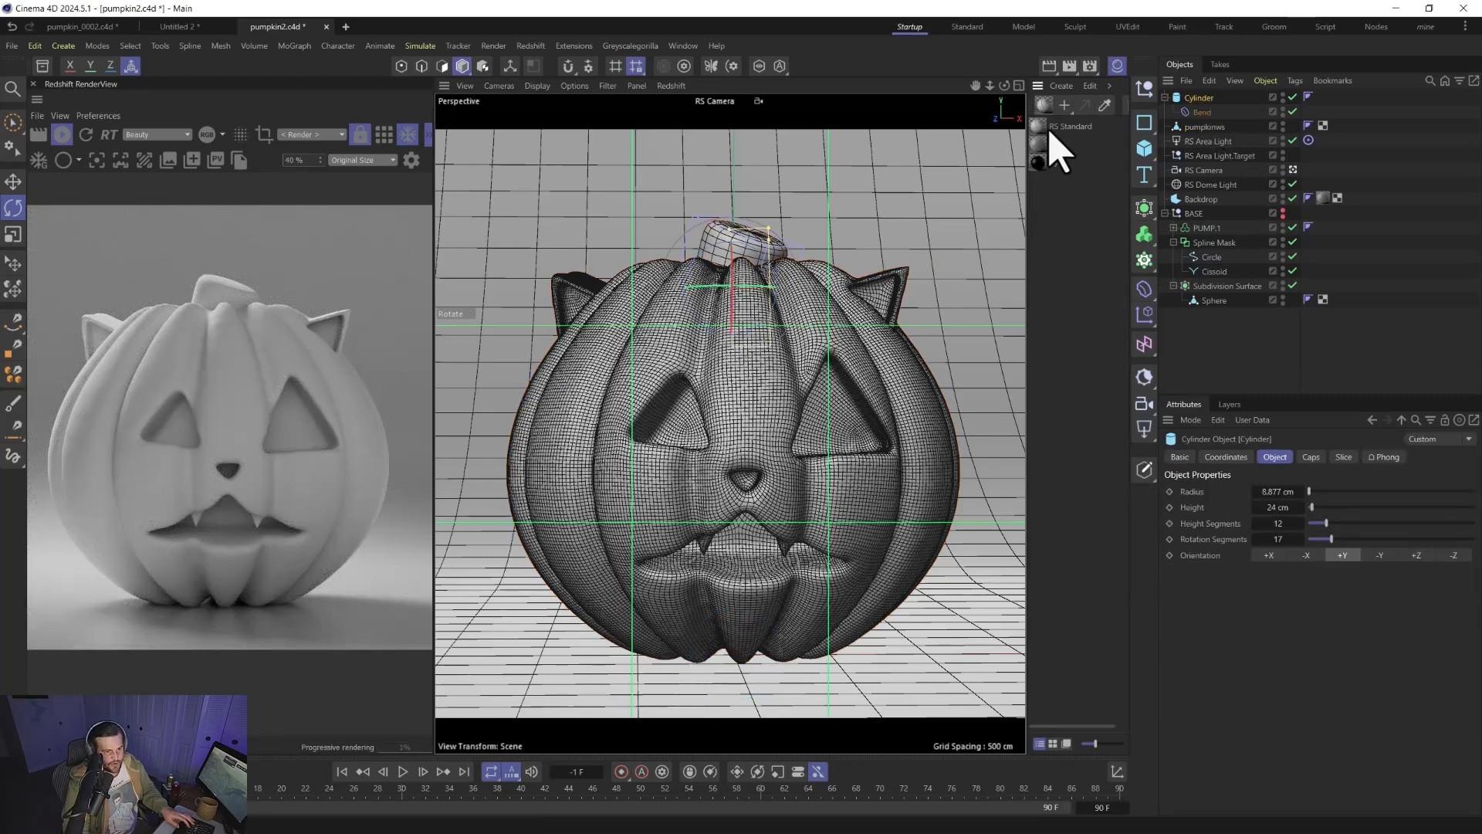
{"action": "double_click", "coordinate": [1042, 128]}
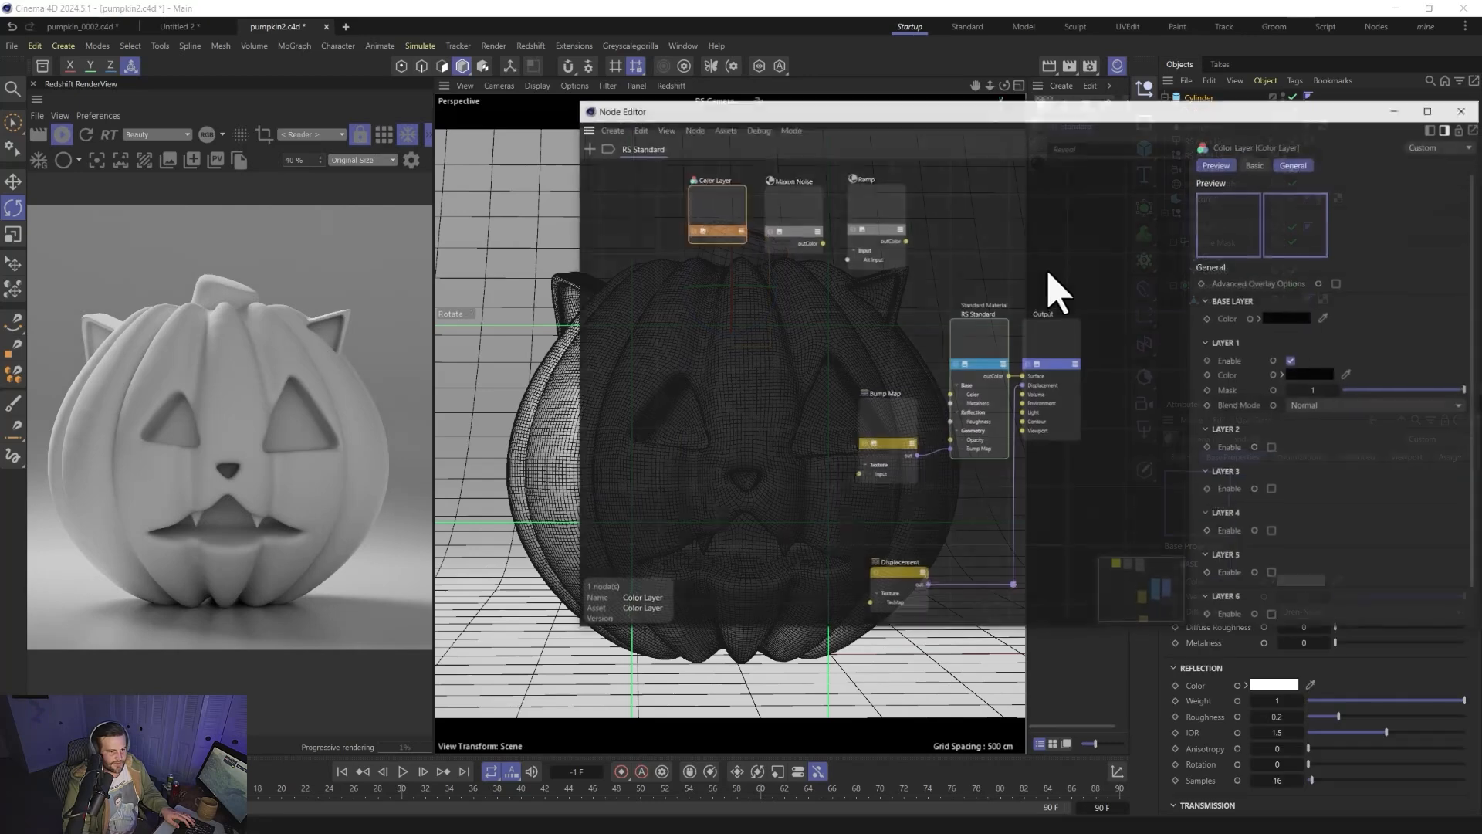
{"action": "left_click_drag", "start_coordinate": [1122, 137], "coordinate": [1034, 263]}
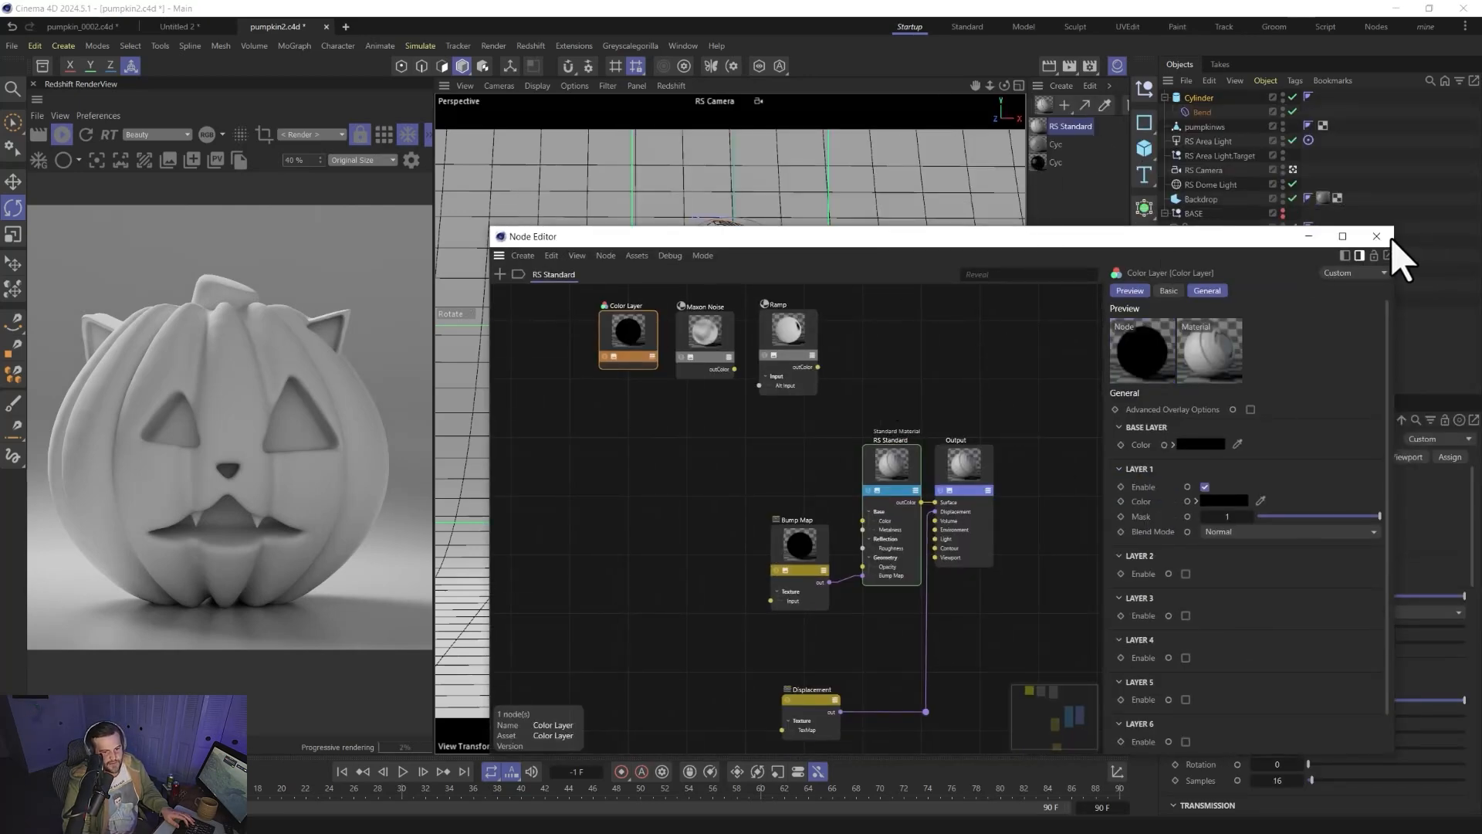
{"action": "left_click", "coordinate": [1058, 86]}
{"action": "left_click", "coordinate": [1032, 192]}
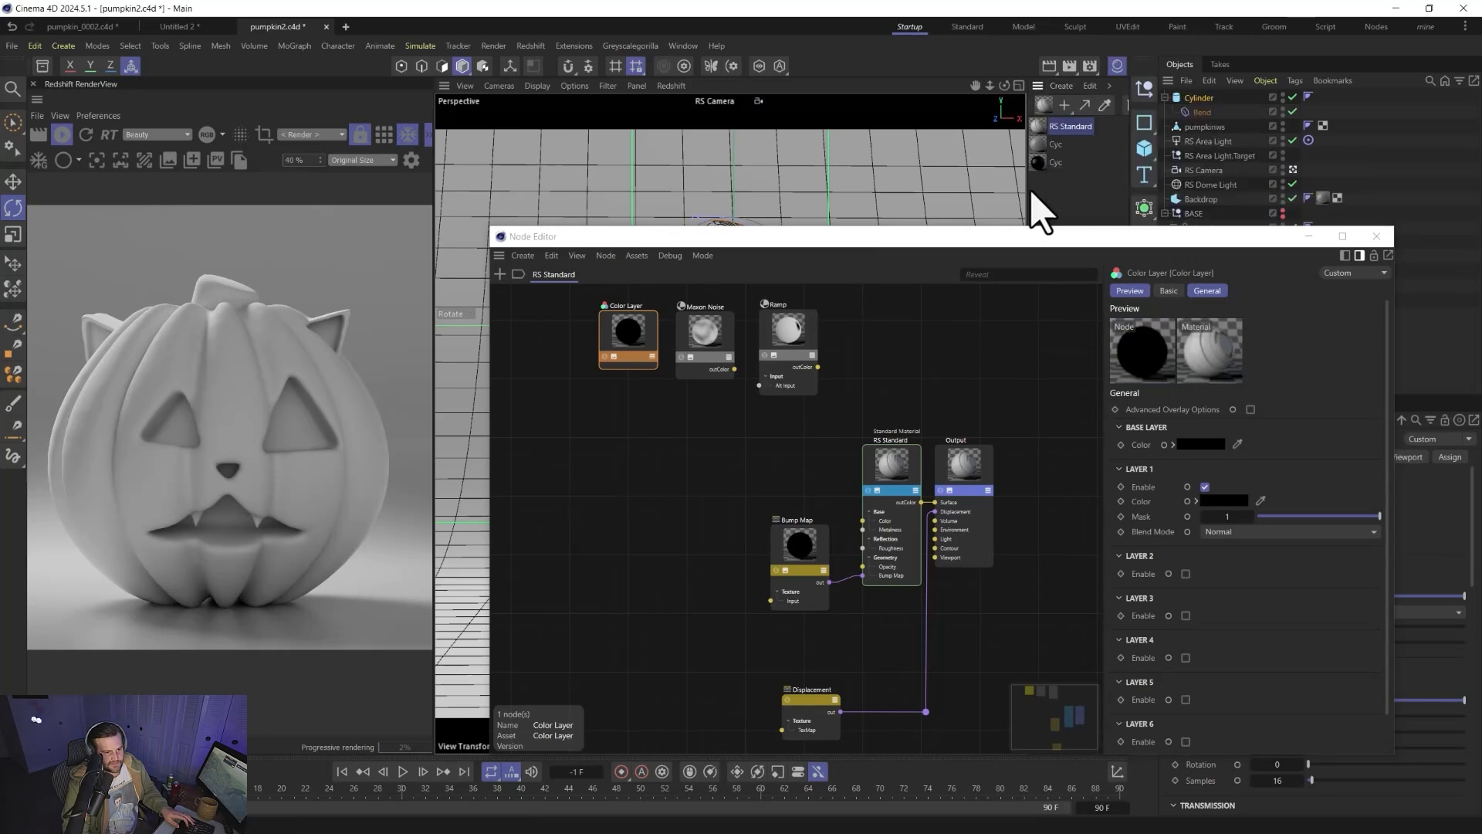
{"action": "left_click_drag", "start_coordinate": [1240, 255], "coordinate": [1246, 105]}
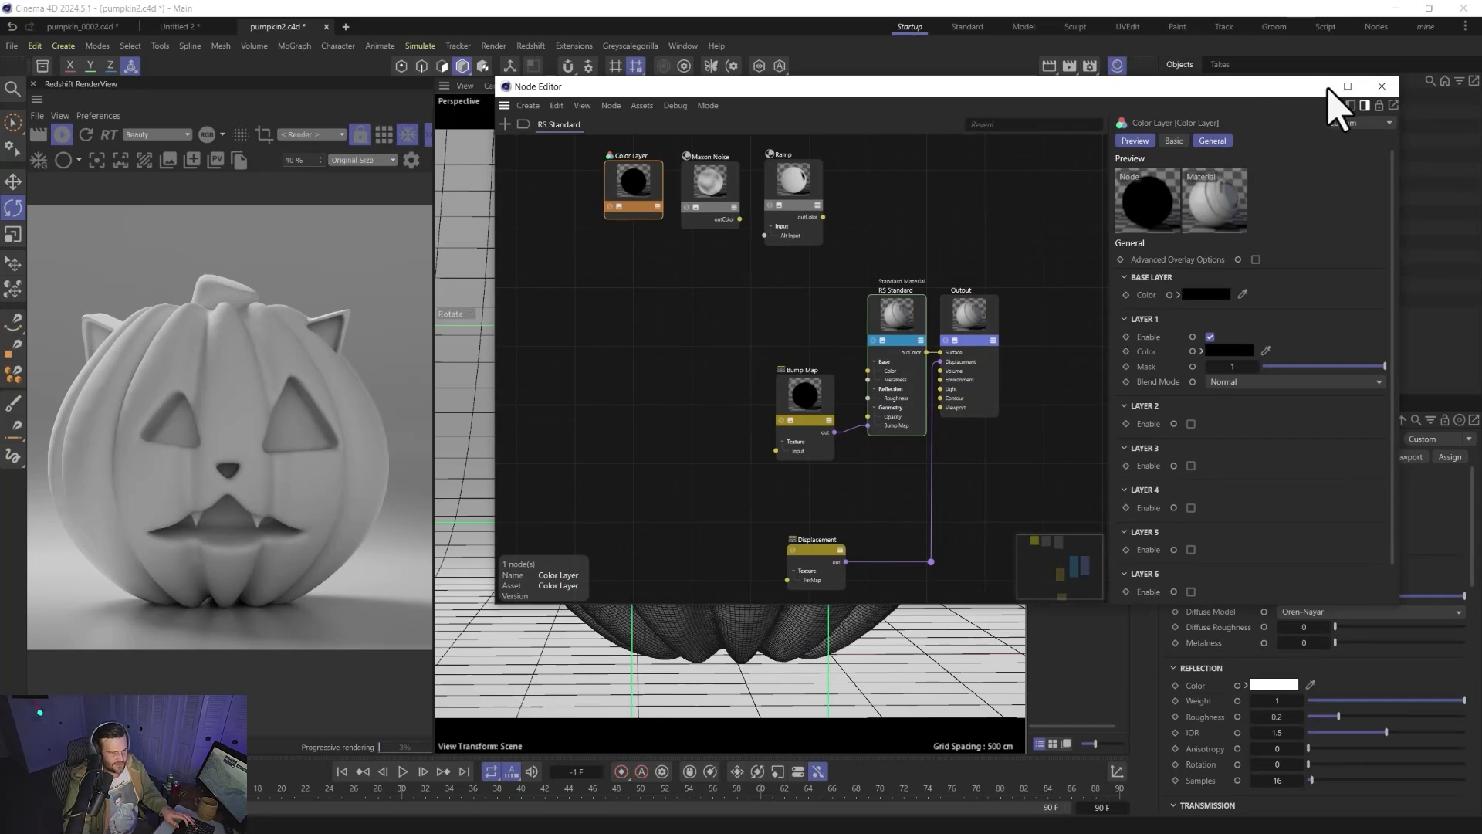
- Set the RS Standard material's base color to a dark orange-brown, RGB 69, 23, 0
{"action": "left_click", "coordinate": [896, 309]}
{"action": "left_click", "coordinate": [1251, 278]}
{"action": "left_click", "coordinate": [1175, 387]}
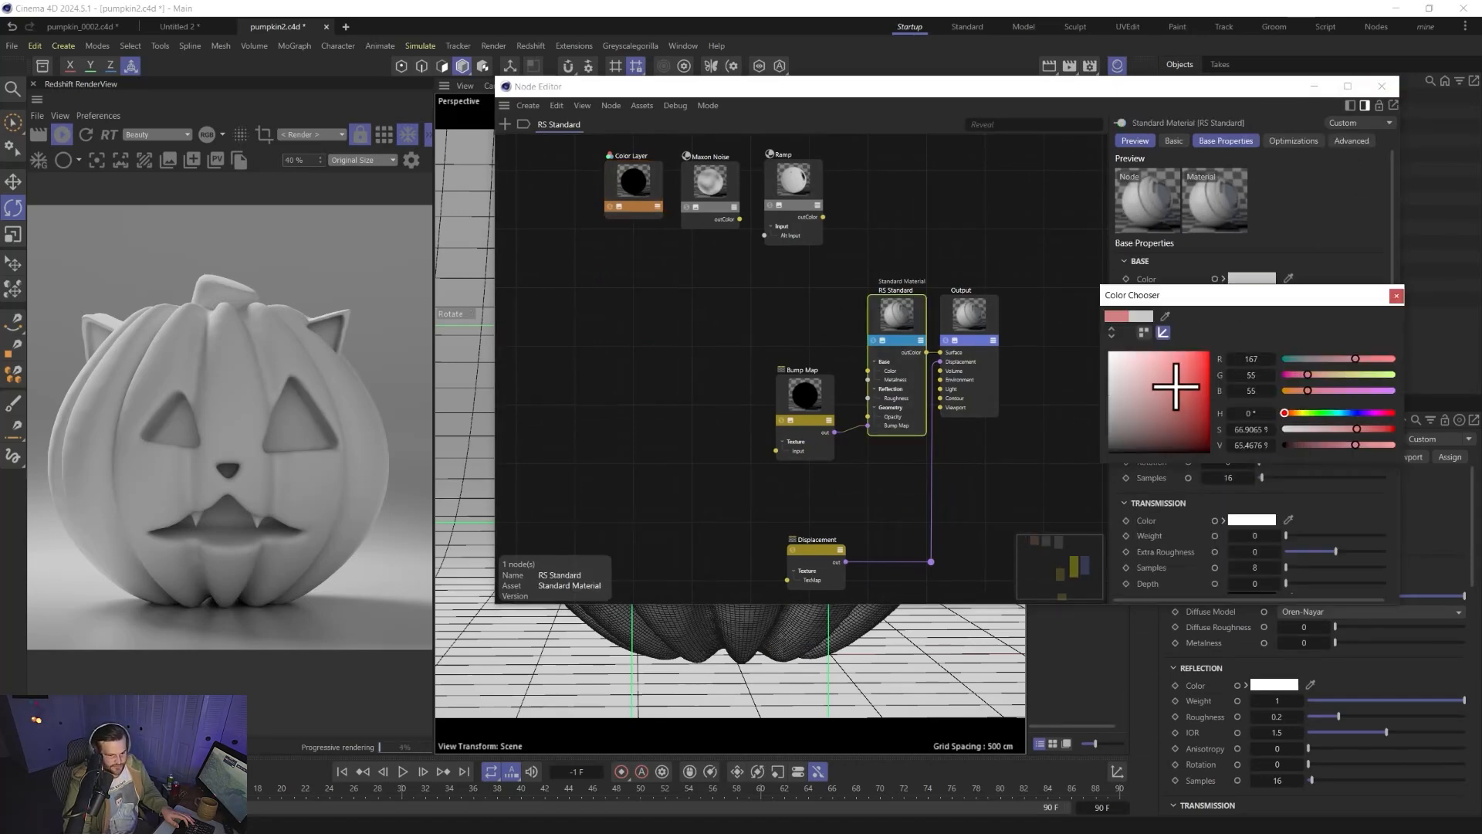
{"action": "left_click", "coordinate": [1284, 391]}
{"action": "left_click_drag", "start_coordinate": [1179, 401], "coordinate": [1203, 416]}
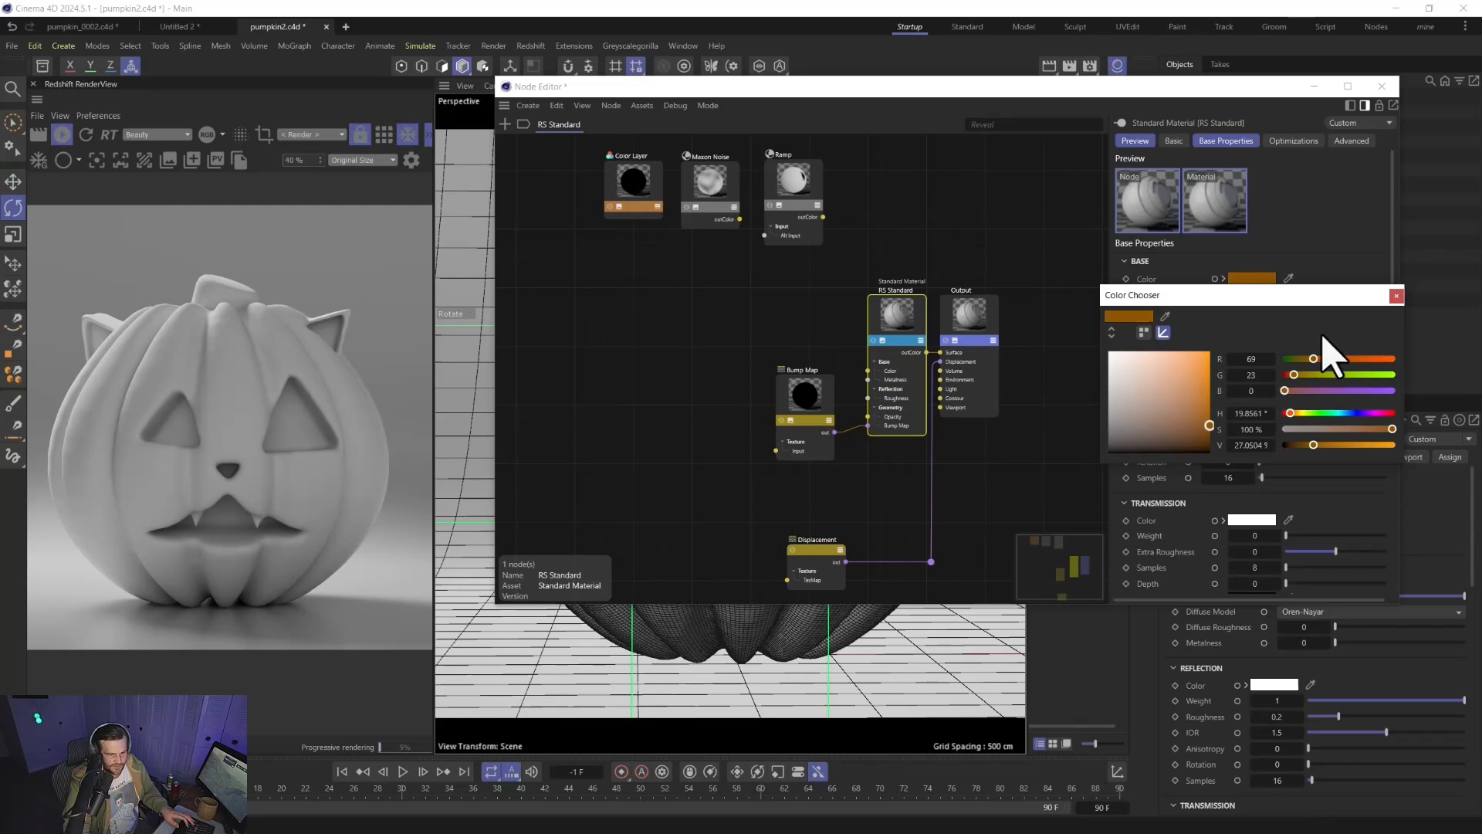
{"action": "left_click", "coordinate": [1397, 295]}
- Apply the RS Standard material to the pumpkinws object
{"action": "left_click_drag", "start_coordinate": [1272, 89], "coordinate": [1199, 255]}
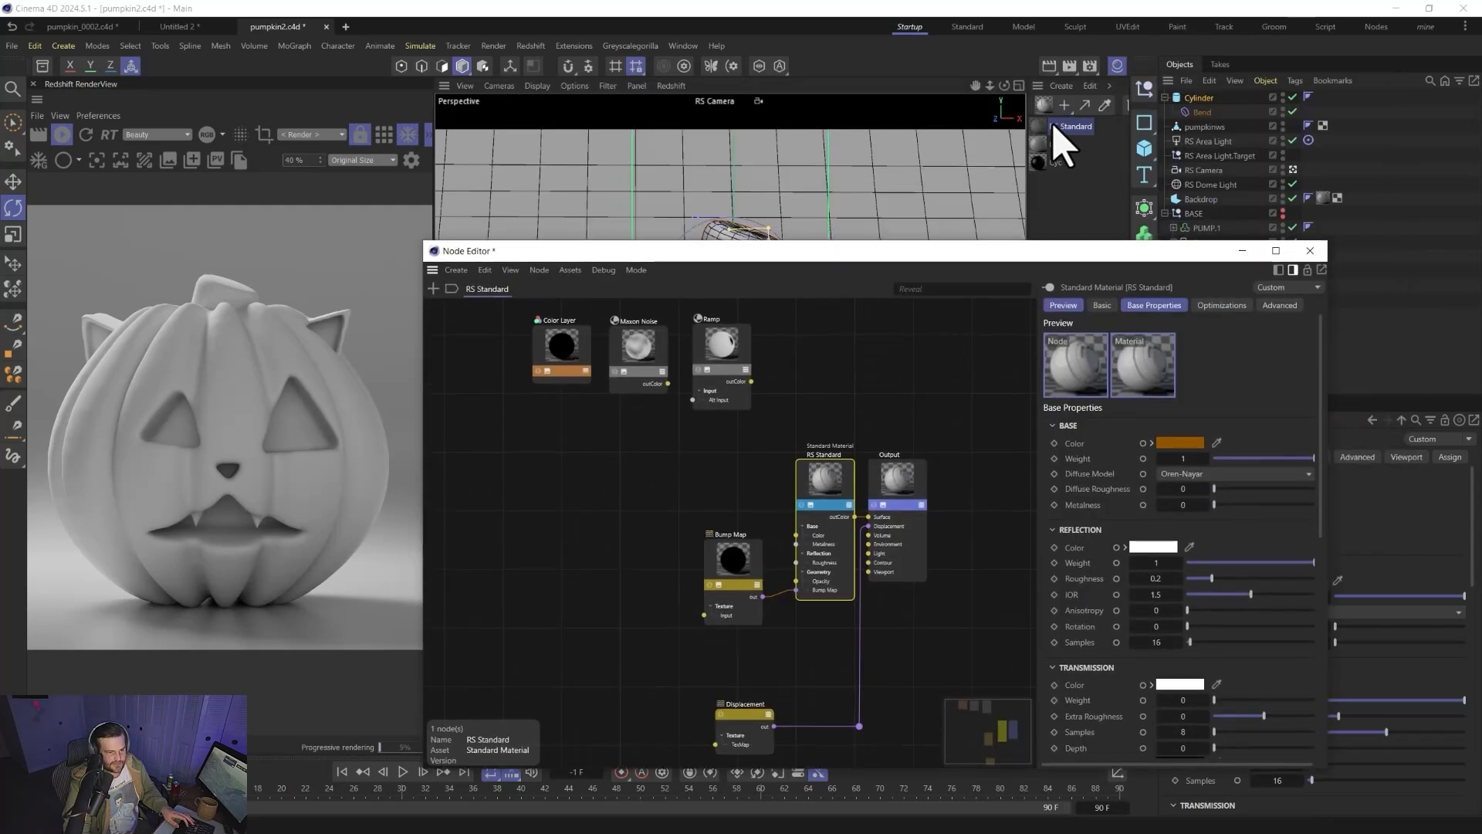
{"action": "left_click_drag", "start_coordinate": [1059, 132], "coordinate": [1209, 129]}
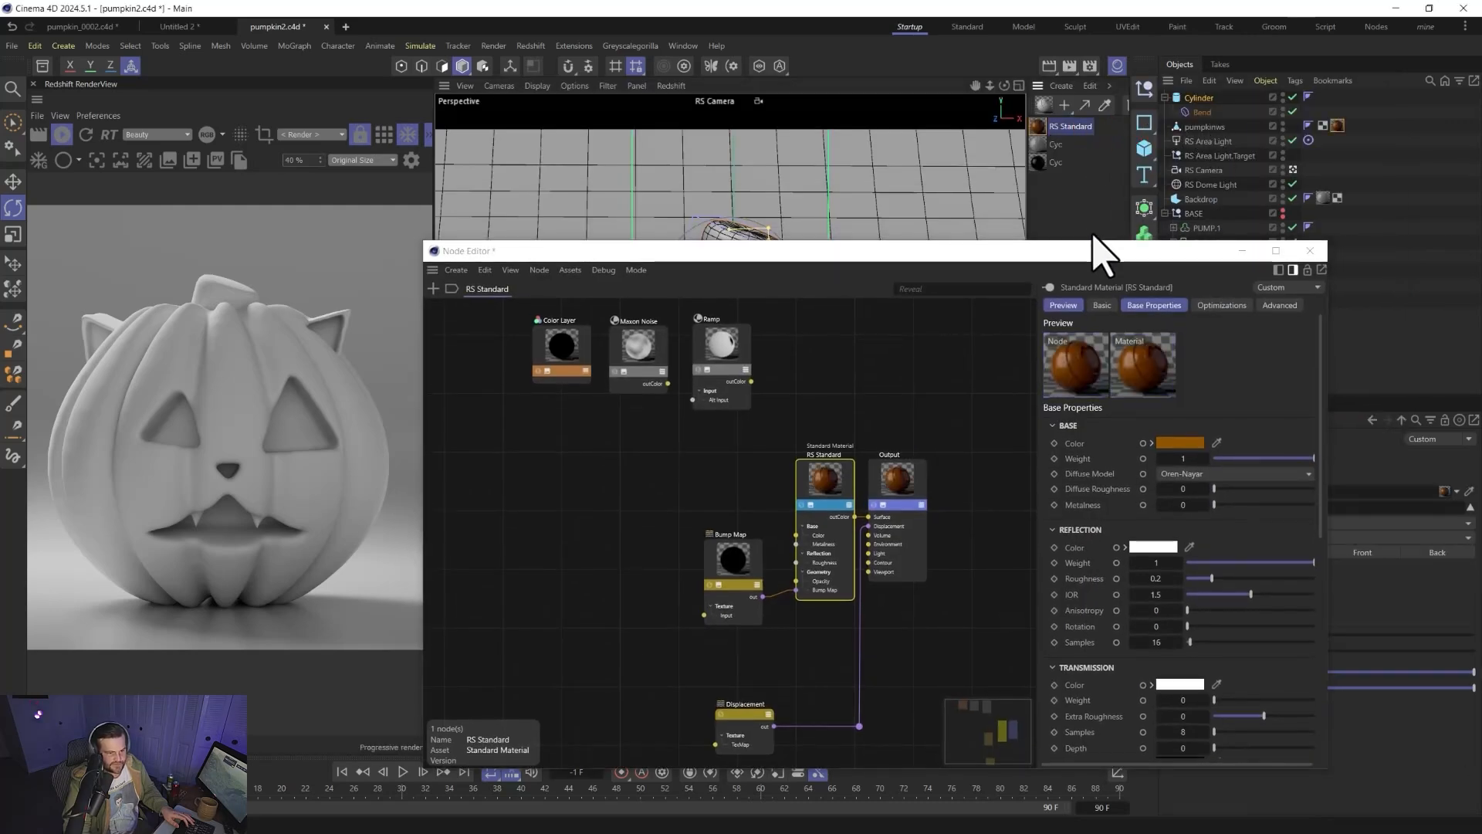
- Brighten the pumpkin material's base color to a vivid orange, RGB 226, 82, 0
{"action": "left_click_drag", "start_coordinate": [1101, 251], "coordinate": [1128, 136]}
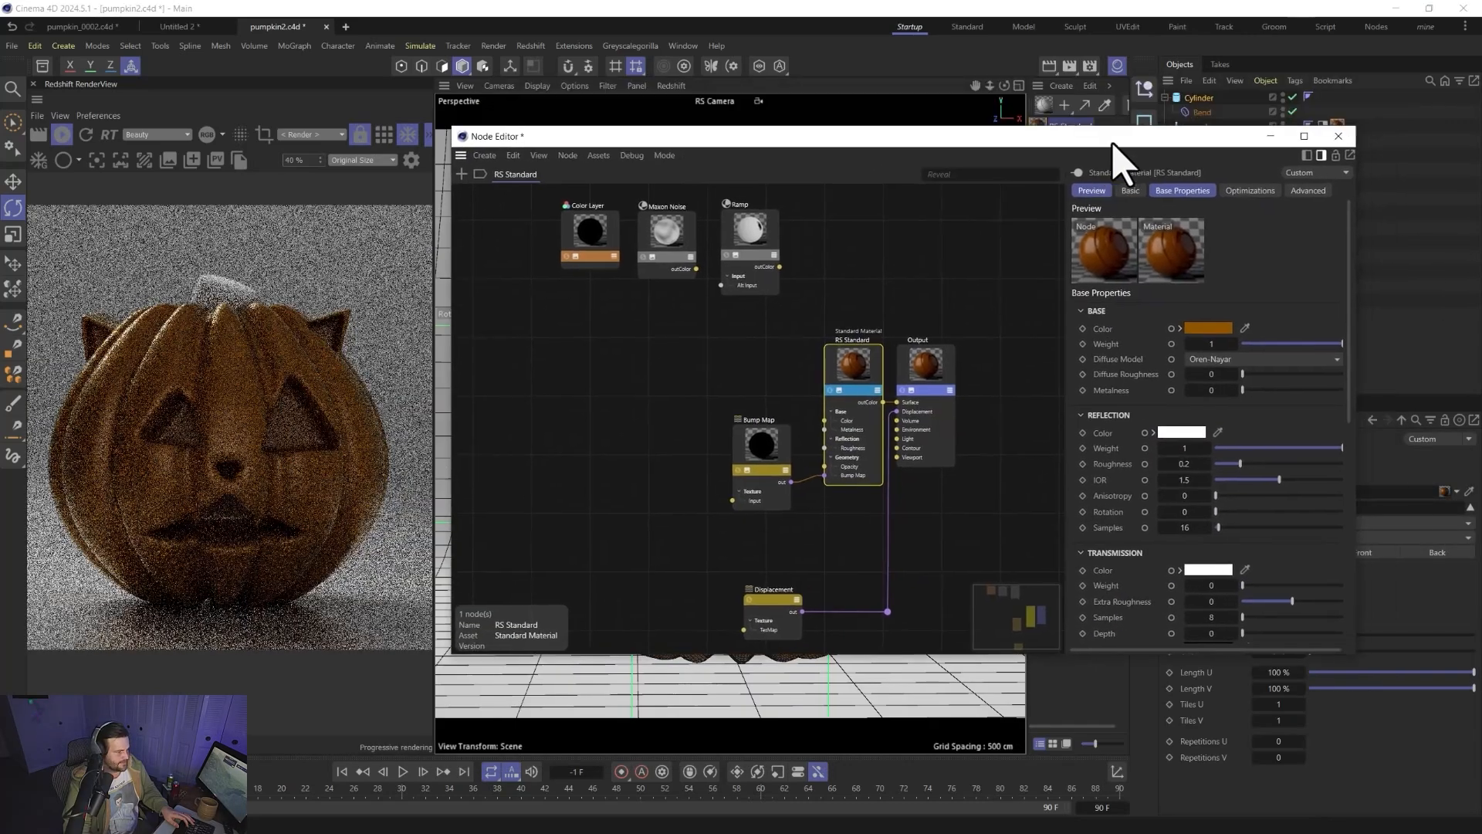
{"action": "left_click", "coordinate": [1195, 332]}
{"action": "mouse_move", "coordinate": [1268, 408]}
{"action": "left_mouse_down"}
{"action": "mouse_move", "coordinate": [1336, 411]}
{"action": "mouse_move", "coordinate": [1276, 425]}
{"action": "left_mouse_up"}
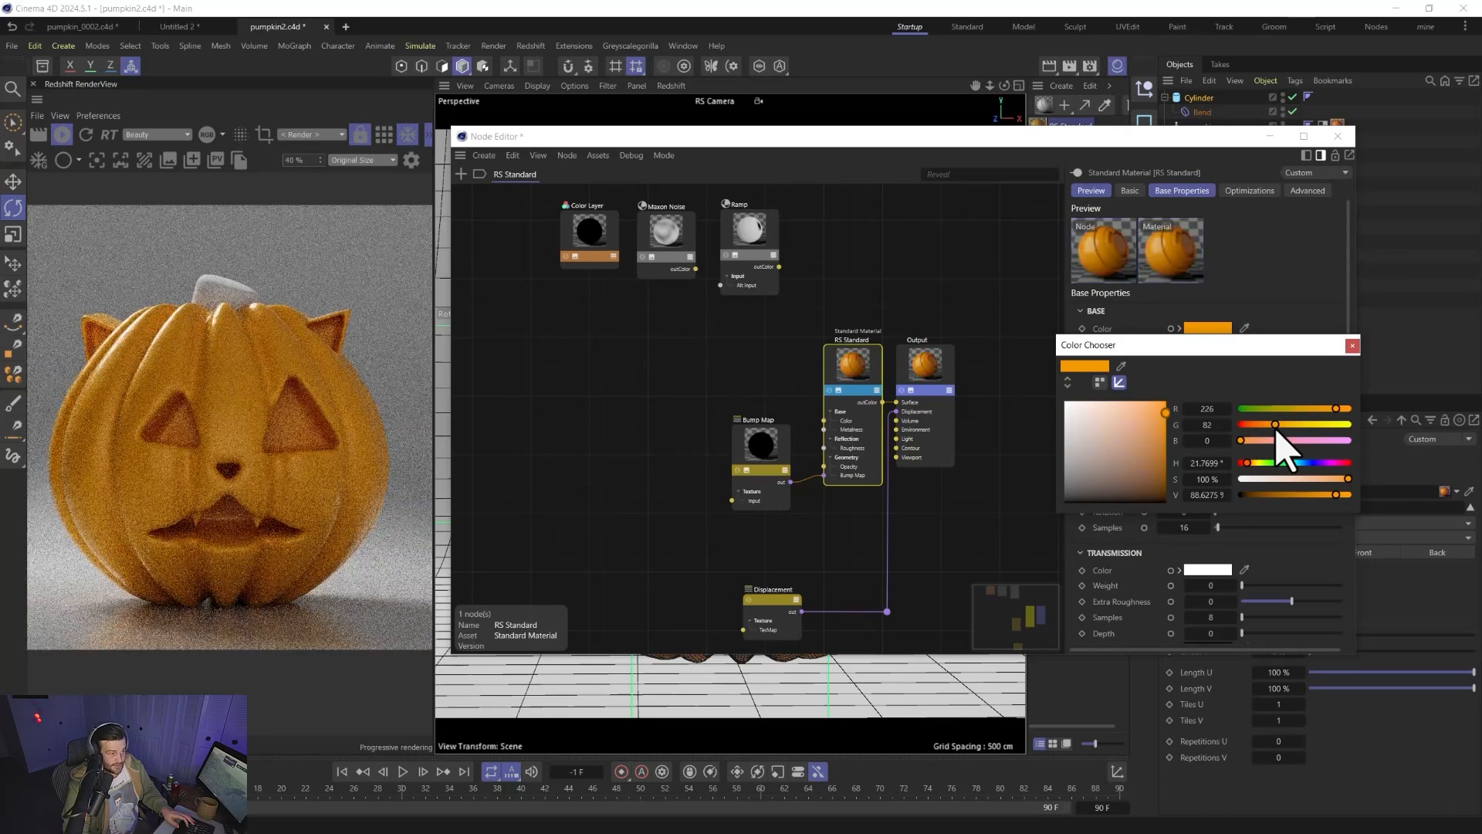
- Raise the RS Standard base color's red value to 247, and set its reflection roughness to 0.232 and IOR to 1.197
{"action": "left_click_drag", "start_coordinate": [1336, 409], "coordinate": [1346, 409]}
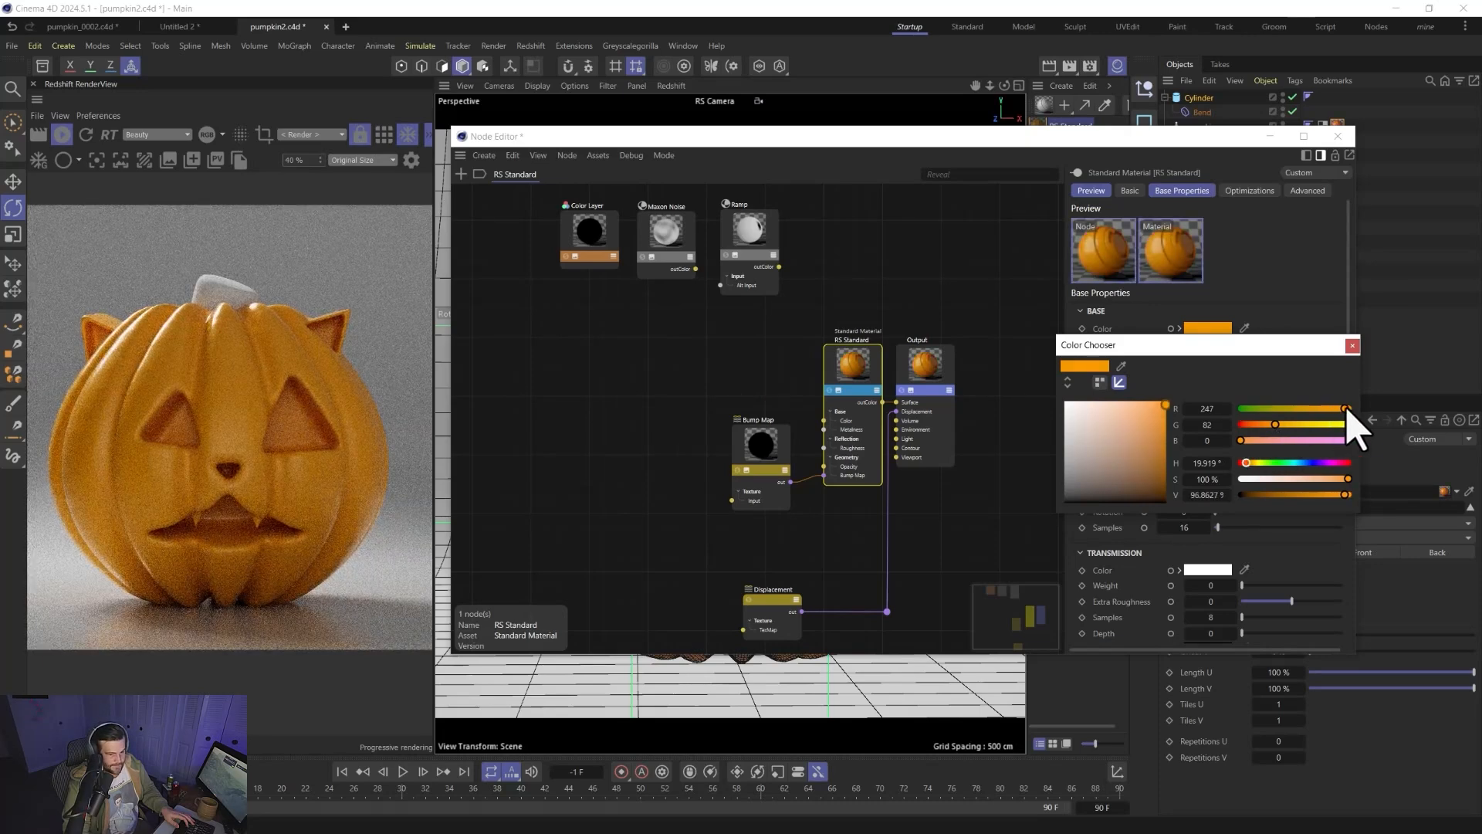
{"action": "left_click", "coordinate": [1352, 345]}
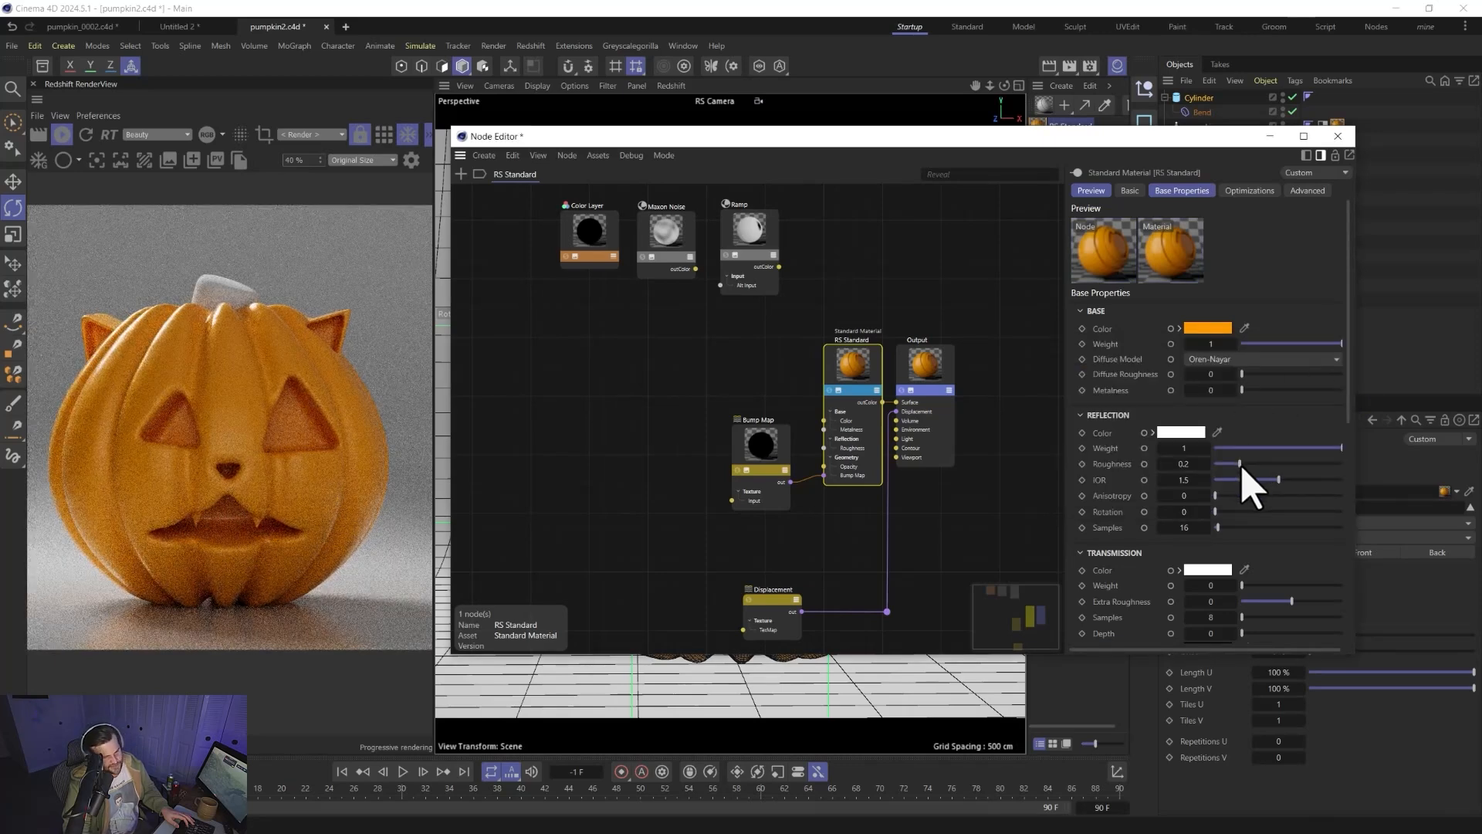
{"action": "left_click_drag", "start_coordinate": [1240, 464], "coordinate": [1345, 465]}
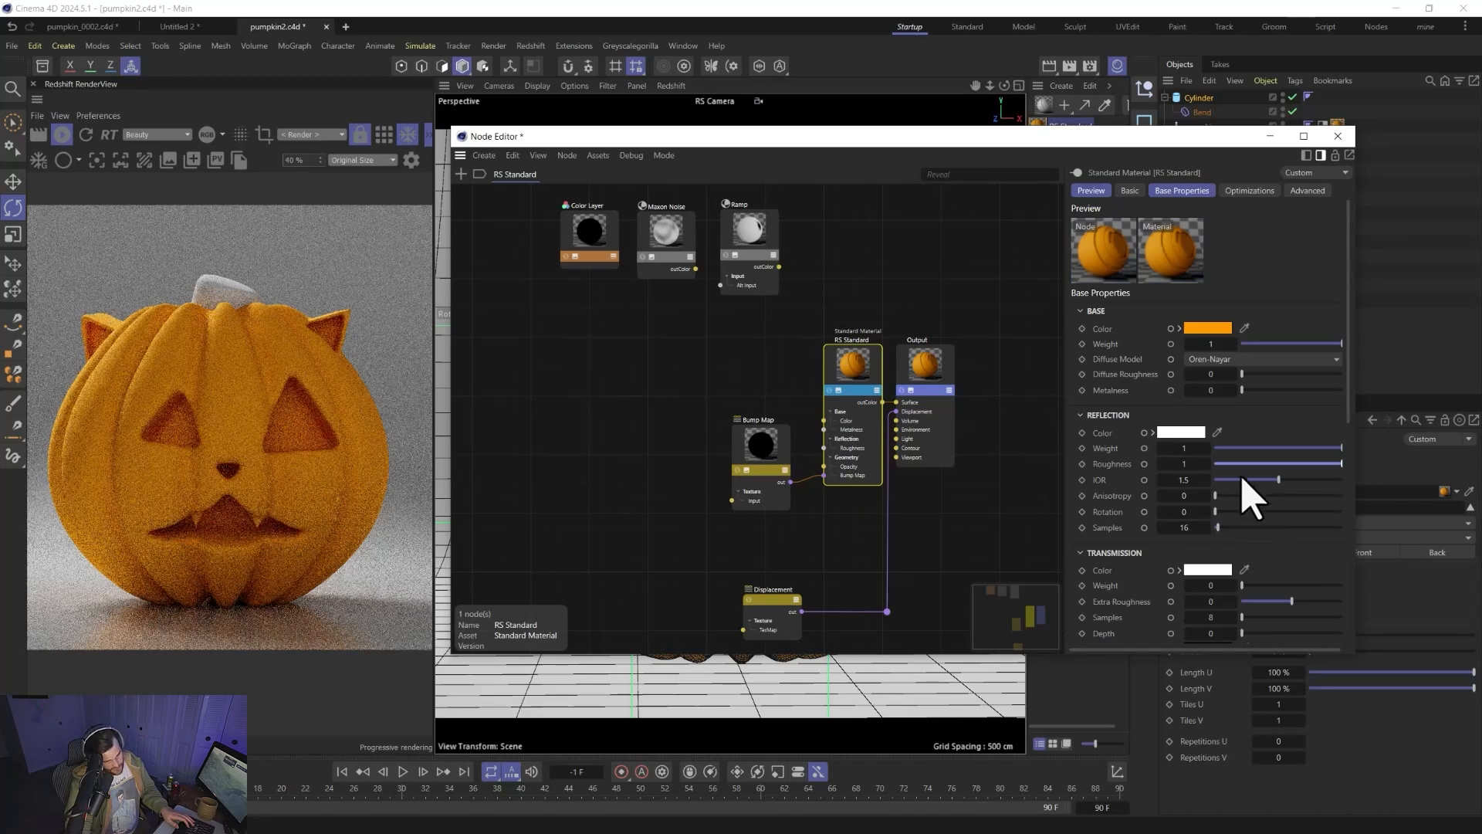
{"action": "left_click", "coordinate": [1226, 465]}
{"action": "left_click", "coordinate": [1325, 484]}
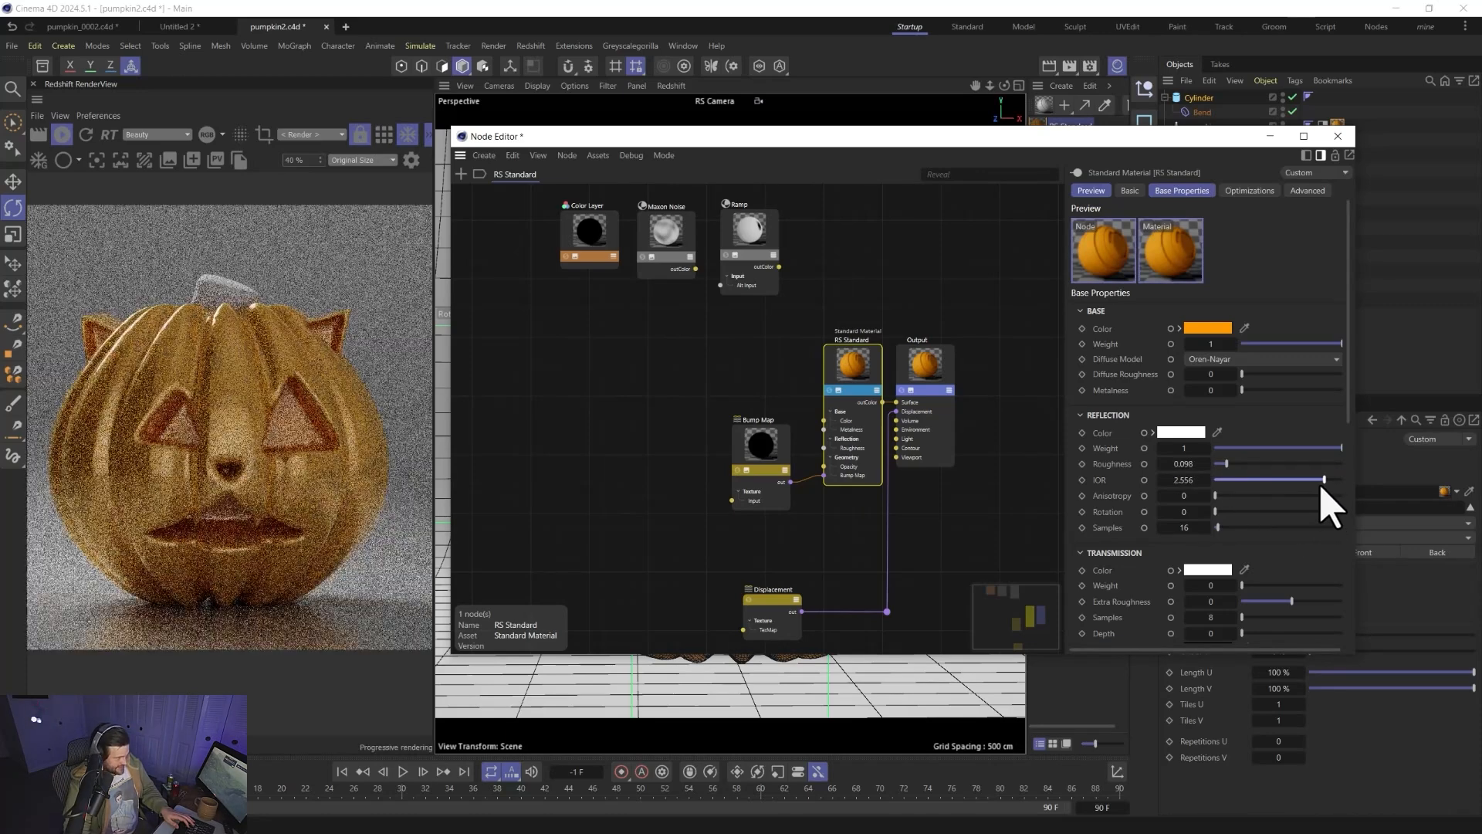
{"action": "left_click", "coordinate": [1264, 481]}
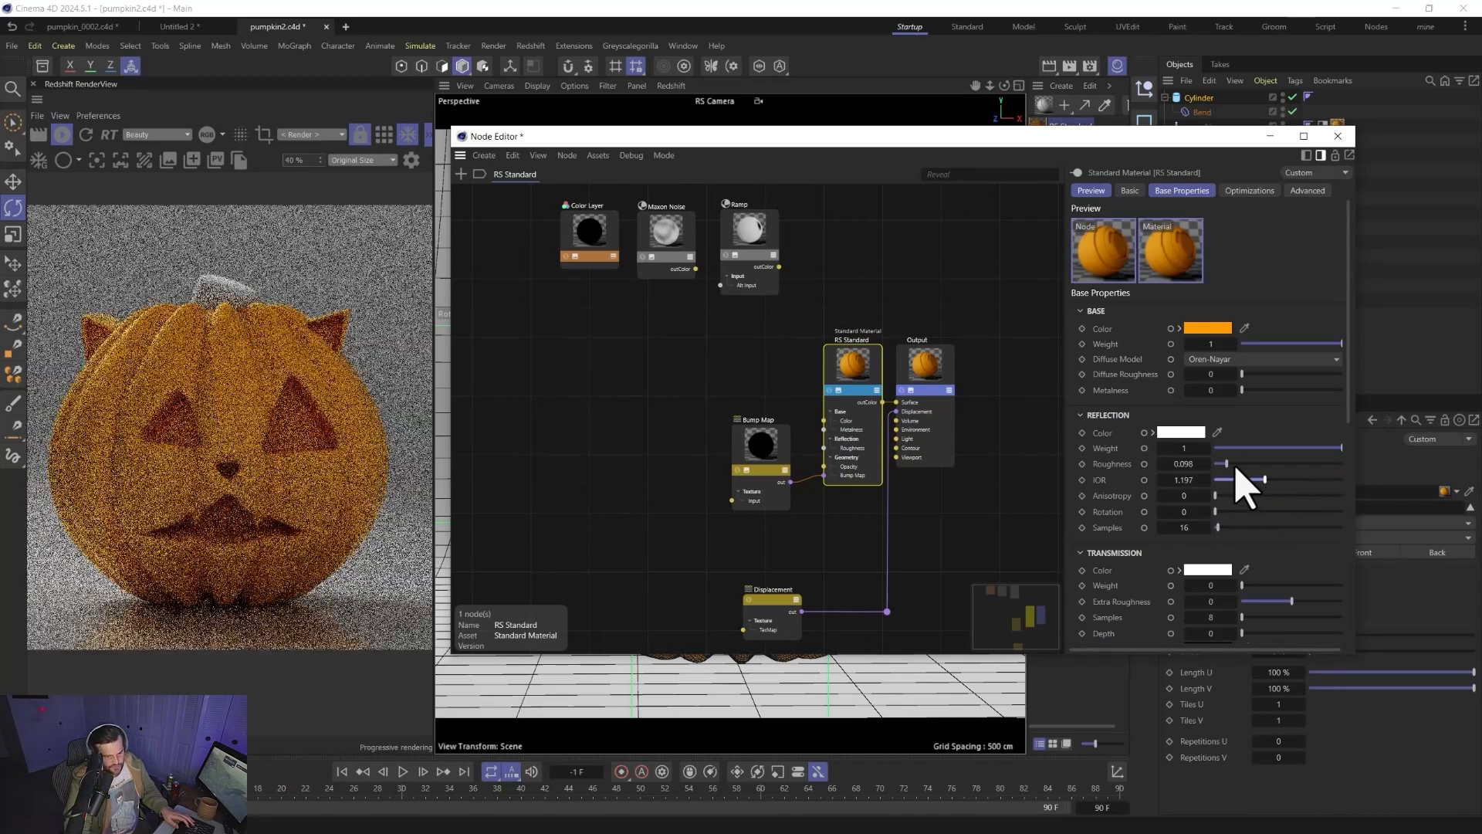
{"action": "left_click", "coordinate": [1250, 463]}
{"action": "left_click_drag", "start_coordinate": [1253, 464], "coordinate": [1233, 465]}
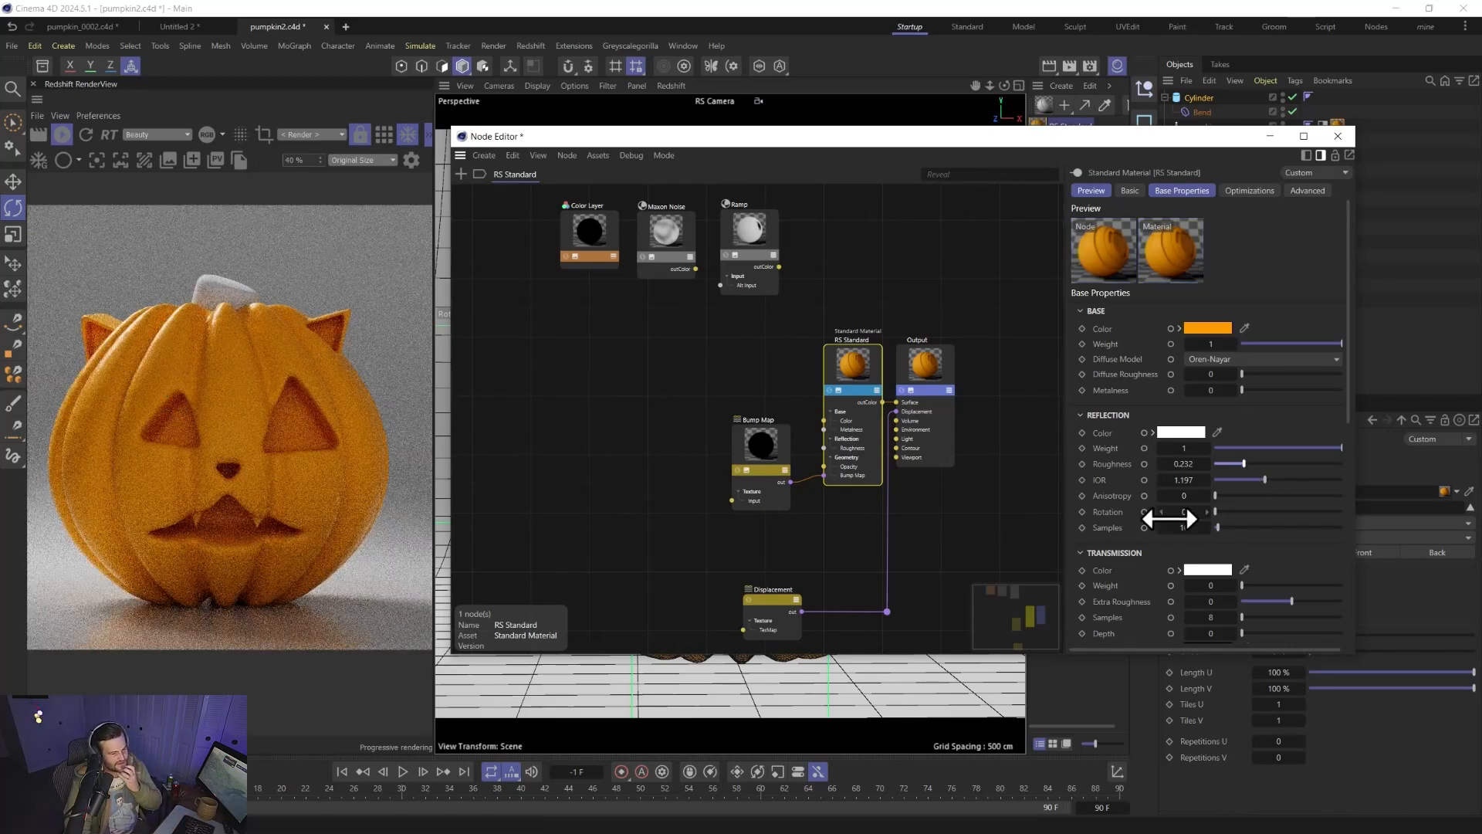
- Give the RS Standard material a coat with weight 0.699, roughness about 0.1 and IOR 1.626
{"action": "scroll", "coordinate": [1165, 545], "scroll_direction": "down", "scroll_amount": 5}
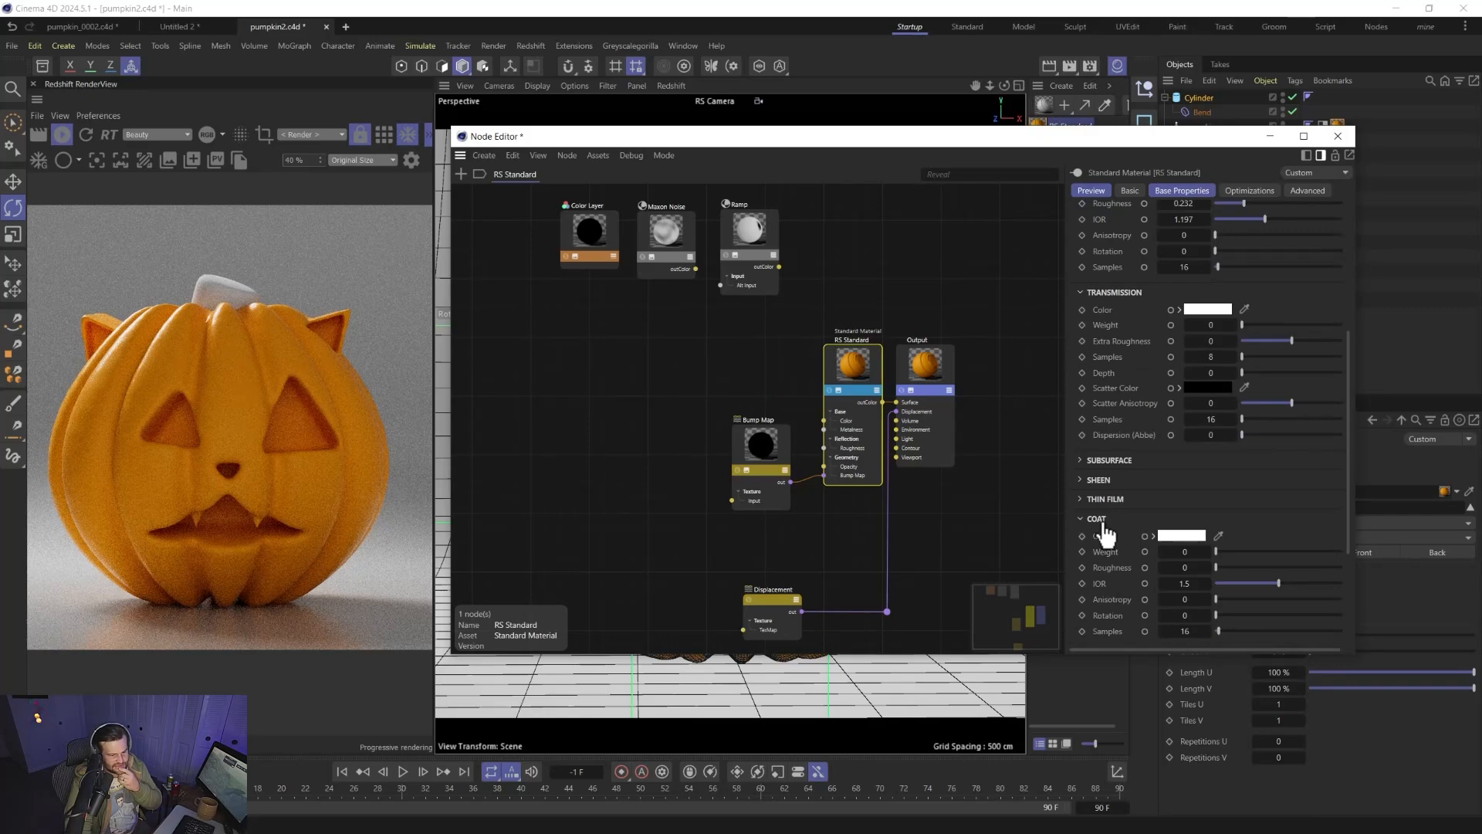
{"action": "left_click_drag", "start_coordinate": [1216, 551], "coordinate": [1304, 553]}
{"action": "left_click_drag", "start_coordinate": [1217, 568], "coordinate": [1284, 585]}
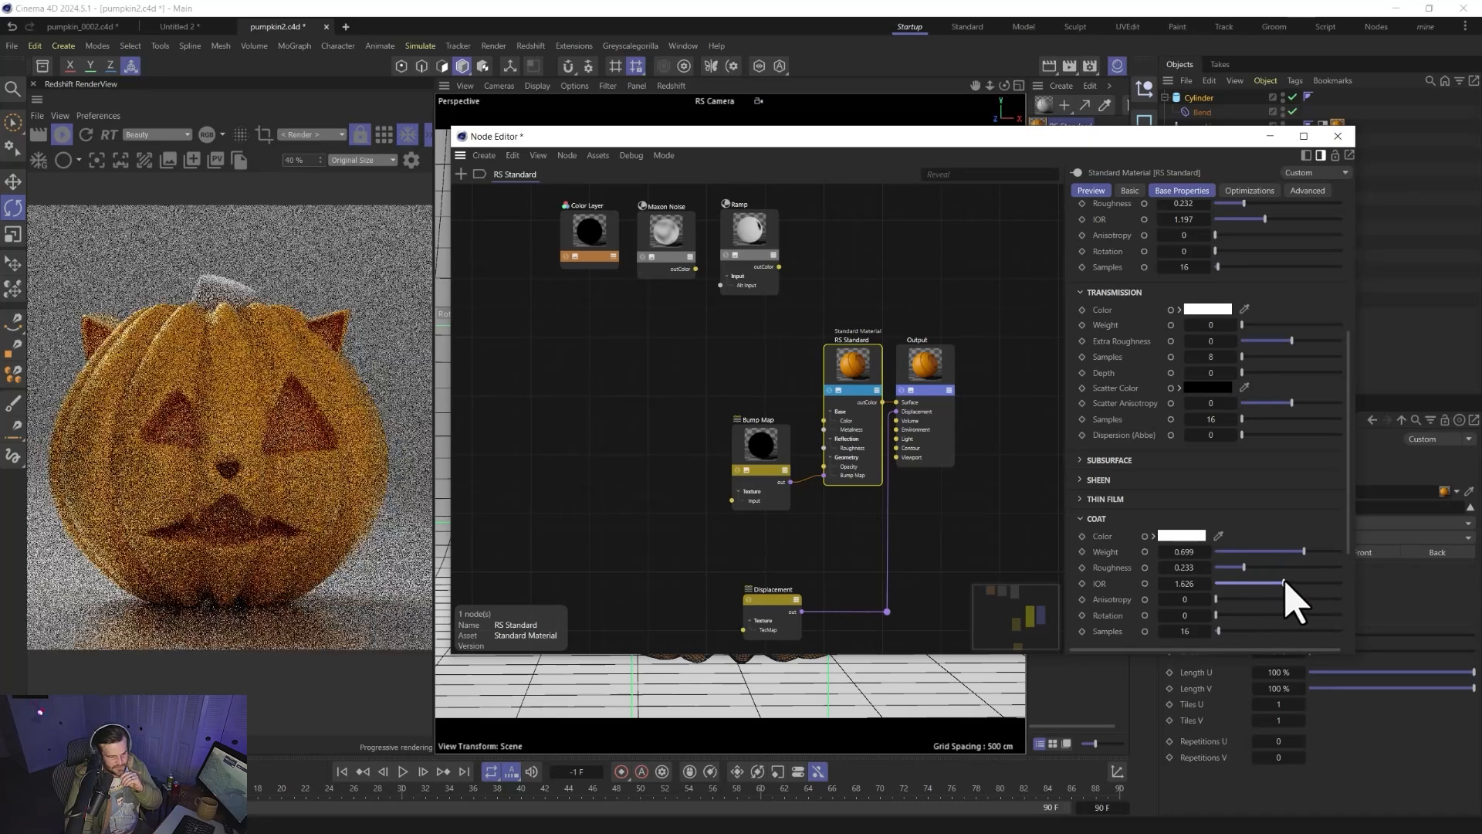
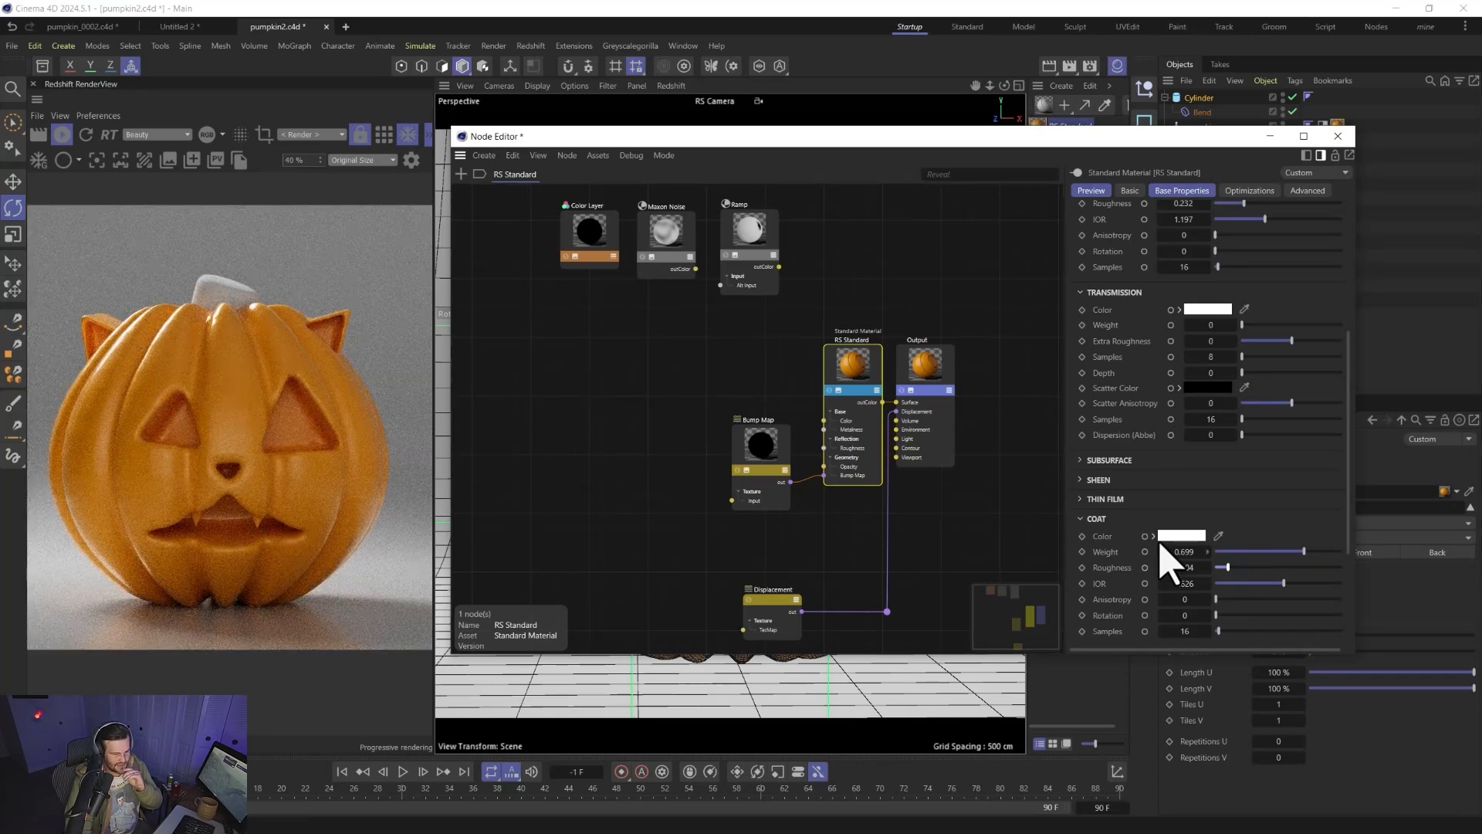
- Search the asset library's media for "imper" and add Dirt 03 - Tileable.jpg to the material graph as a texture node
{"action": "left_click", "coordinate": [670, 256]}
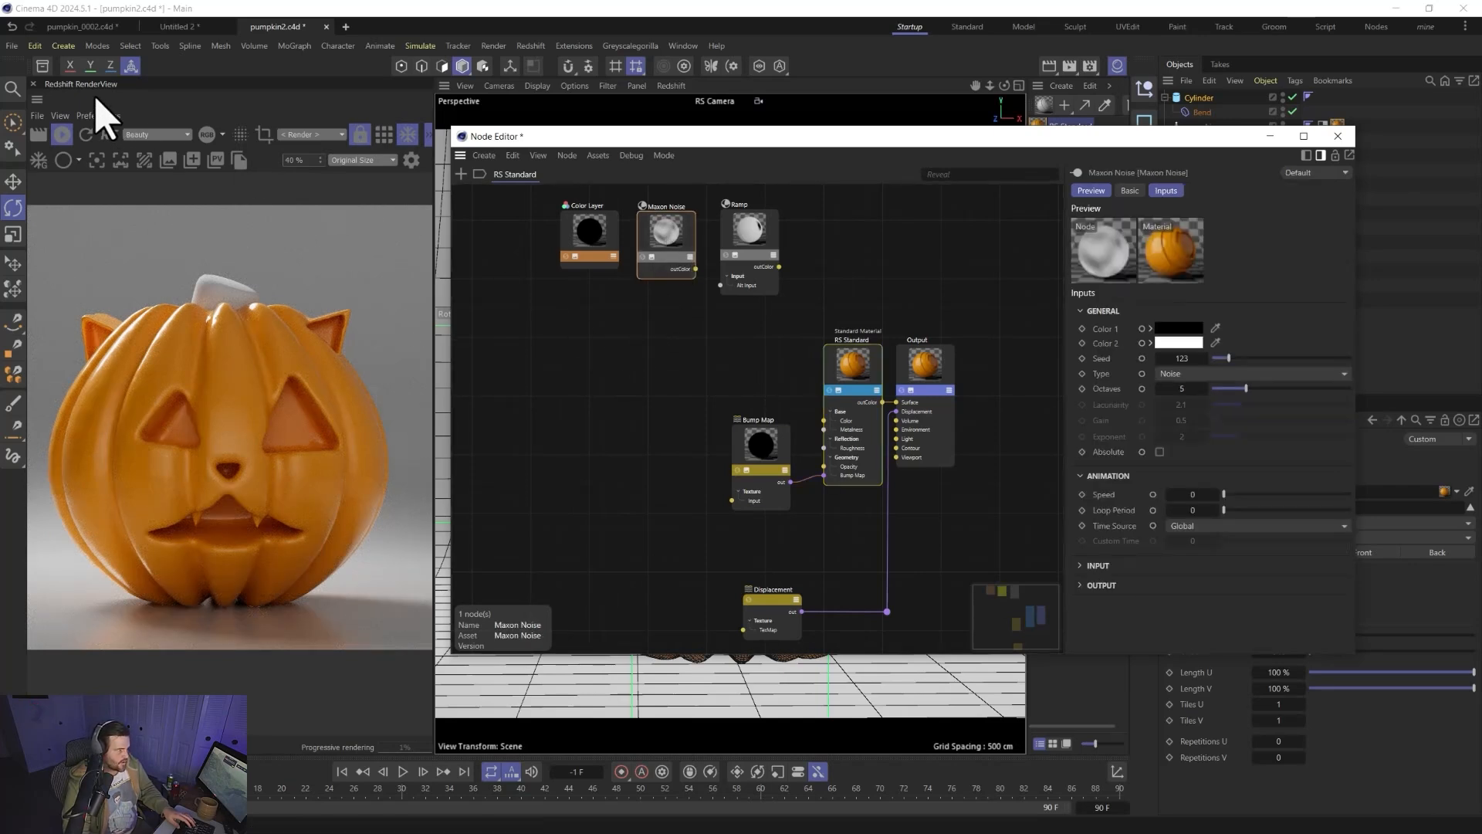
{"action": "left_click", "coordinate": [43, 66]}
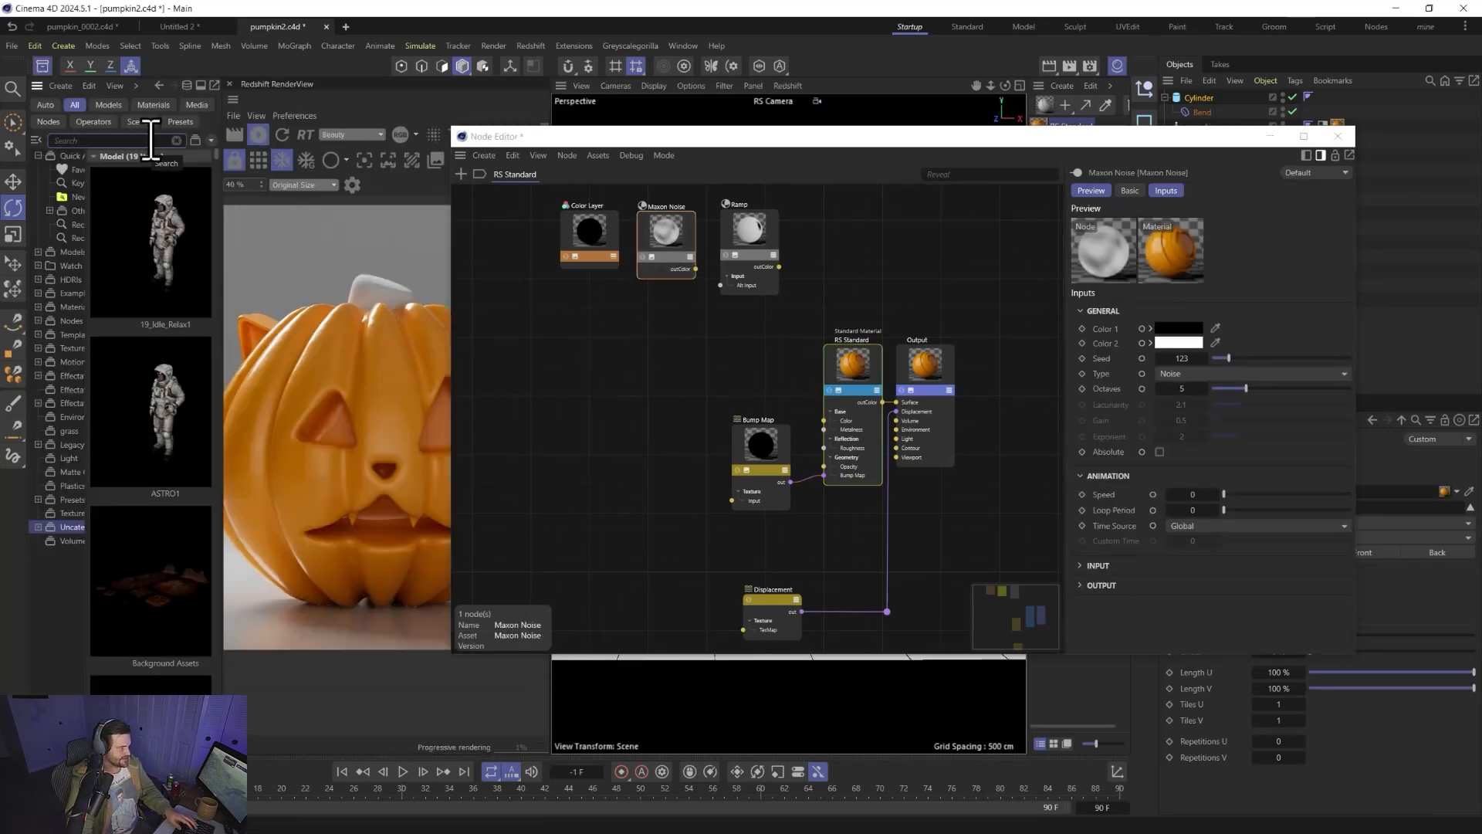
{"action": "left_click", "coordinate": [197, 105]}
{"action": "type", "text": "imper"}
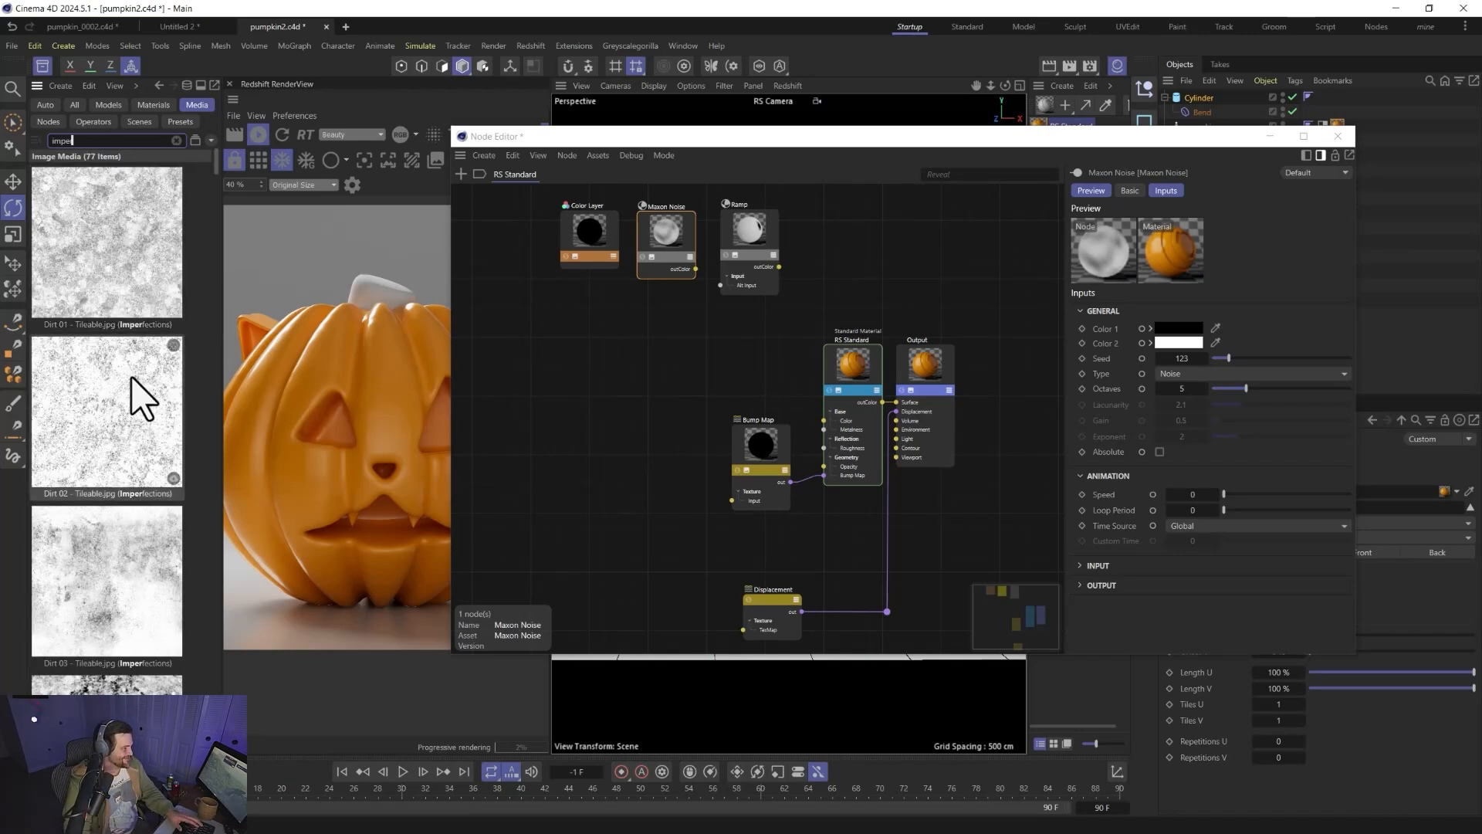
{"action": "scroll", "coordinate": [119, 540], "scroll_direction": "down", "scroll_amount": 1}
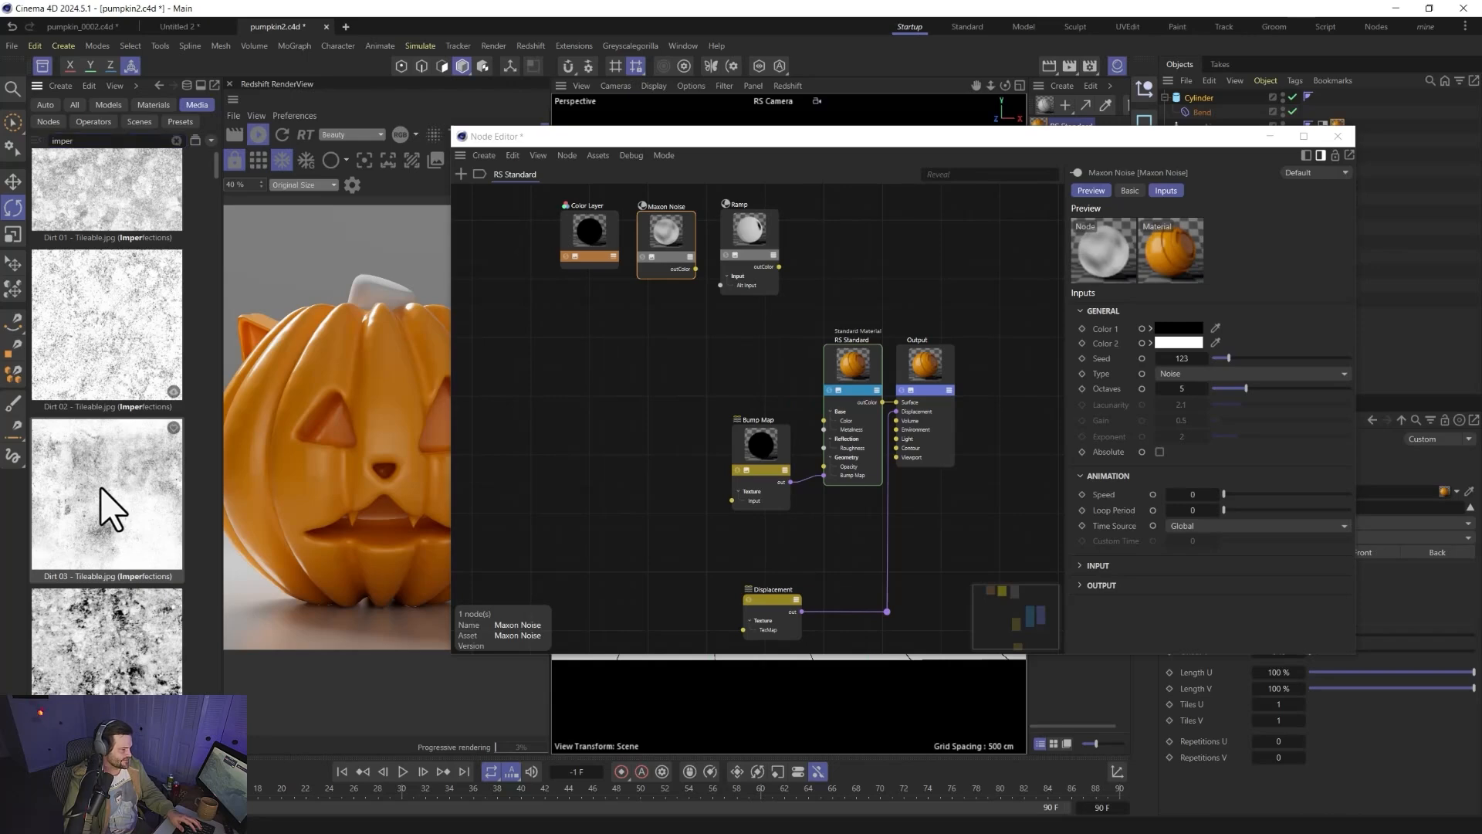
{"action": "left_click_drag", "start_coordinate": [112, 510], "coordinate": [580, 434]}
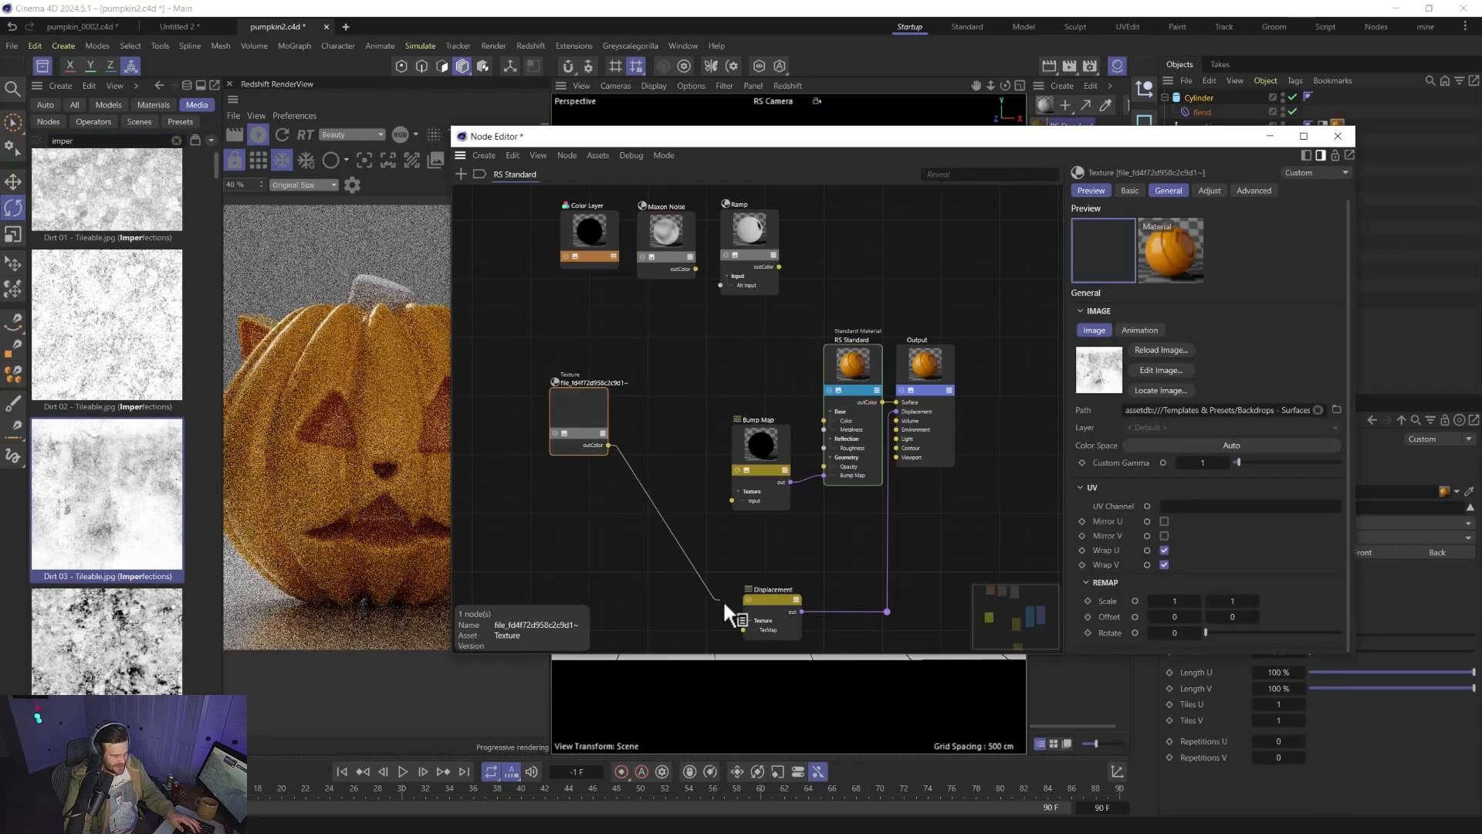
- Connect the Dirt 03 texture's output color to the RS Standard material's coat roughness
{"action": "left_click_drag", "start_coordinate": [724, 604], "coordinate": [690, 424]}
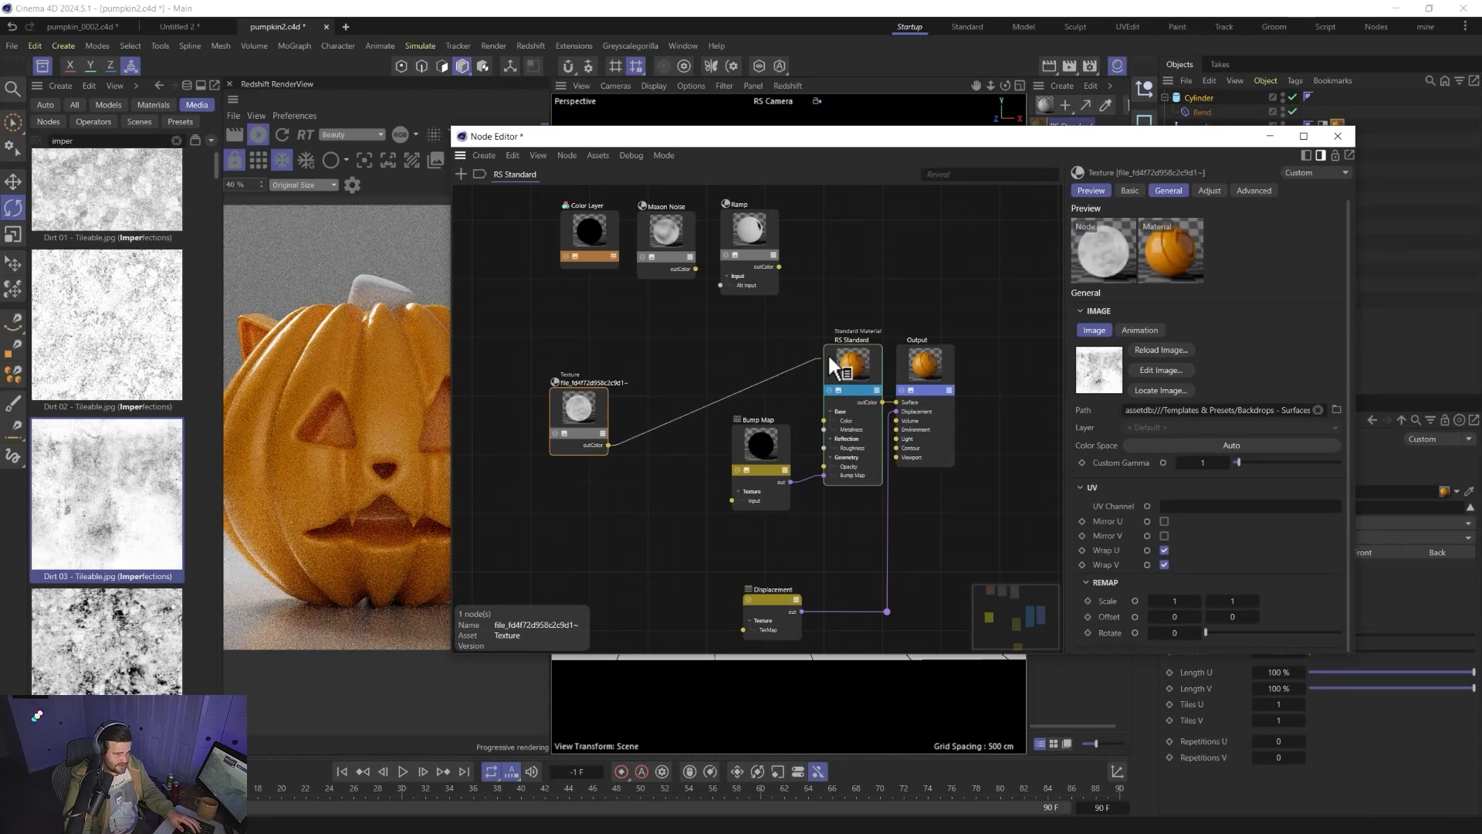
{"action": "left_click_drag", "start_coordinate": [828, 354], "coordinate": [854, 364]}
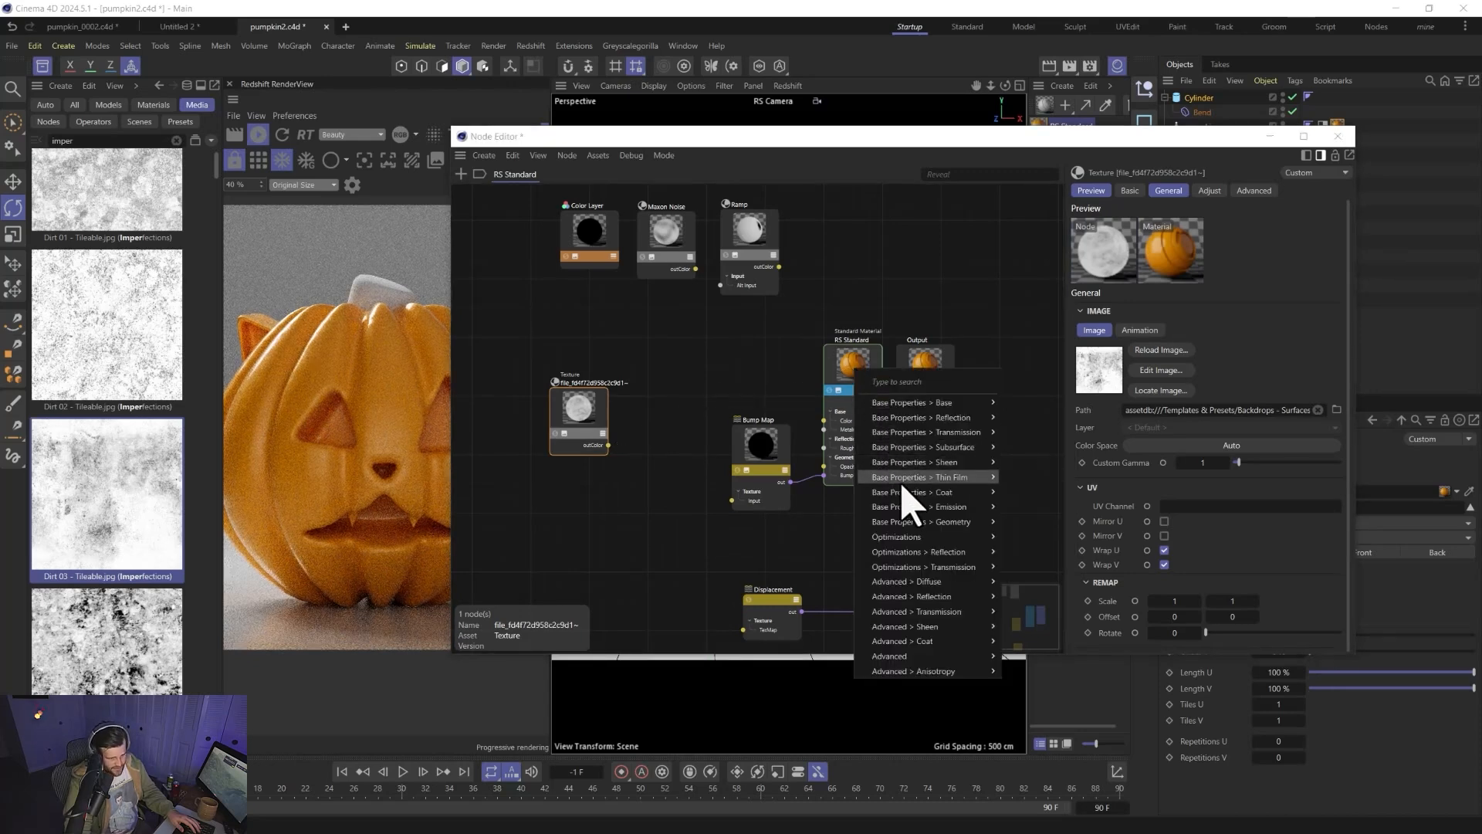
{"action": "mouse_move", "coordinate": [970, 494]}
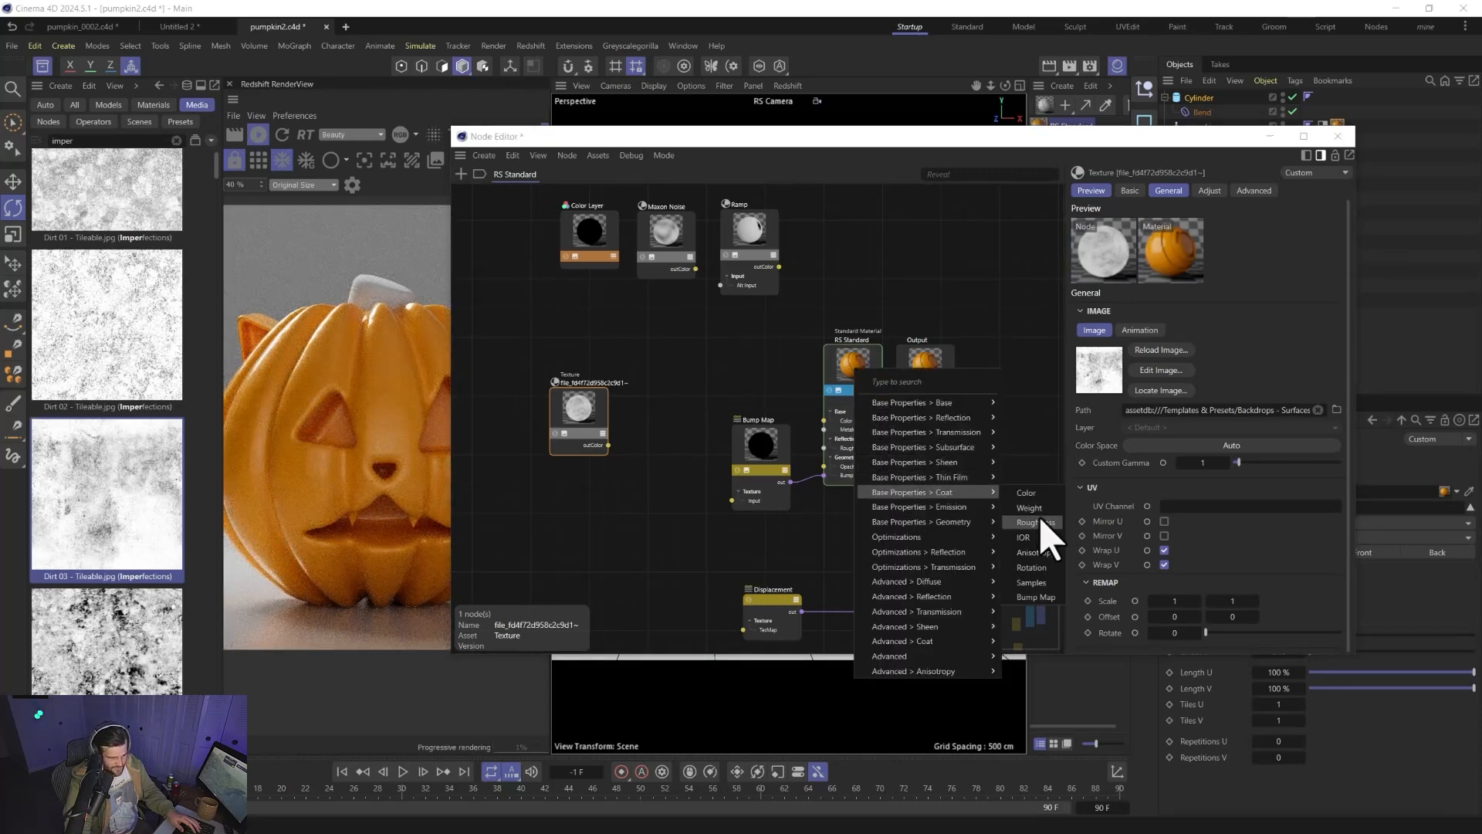
{"action": "left_click", "coordinate": [1035, 523]}
- Insert the Ramp node between the Dirt 03 texture and the coat roughness, and place it between the connected nodes
{"action": "left_click_drag", "start_coordinate": [705, 149], "coordinate": [847, 156]}
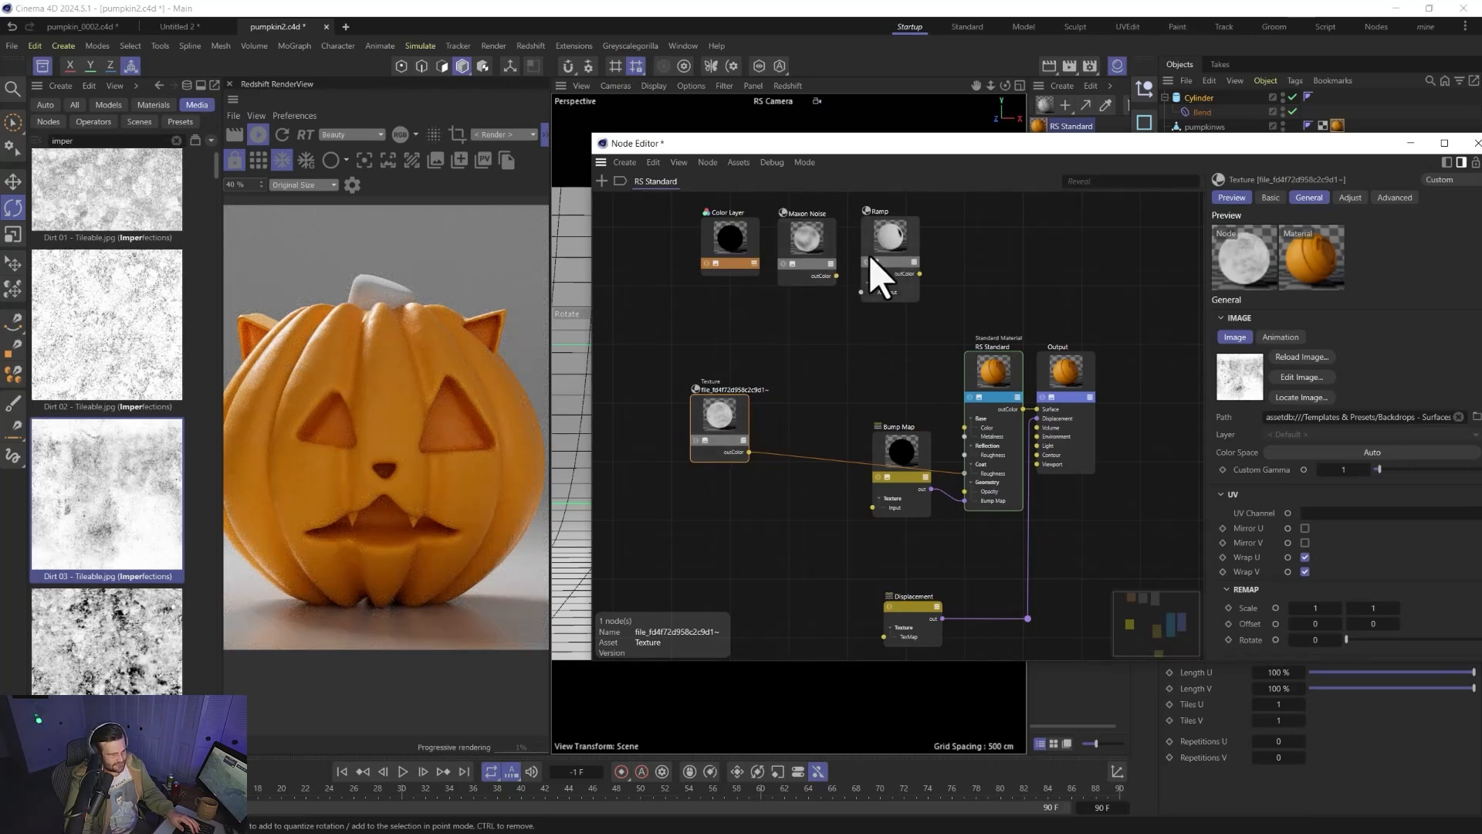
{"action": "left_click_drag", "start_coordinate": [858, 307], "coordinate": [965, 473]}
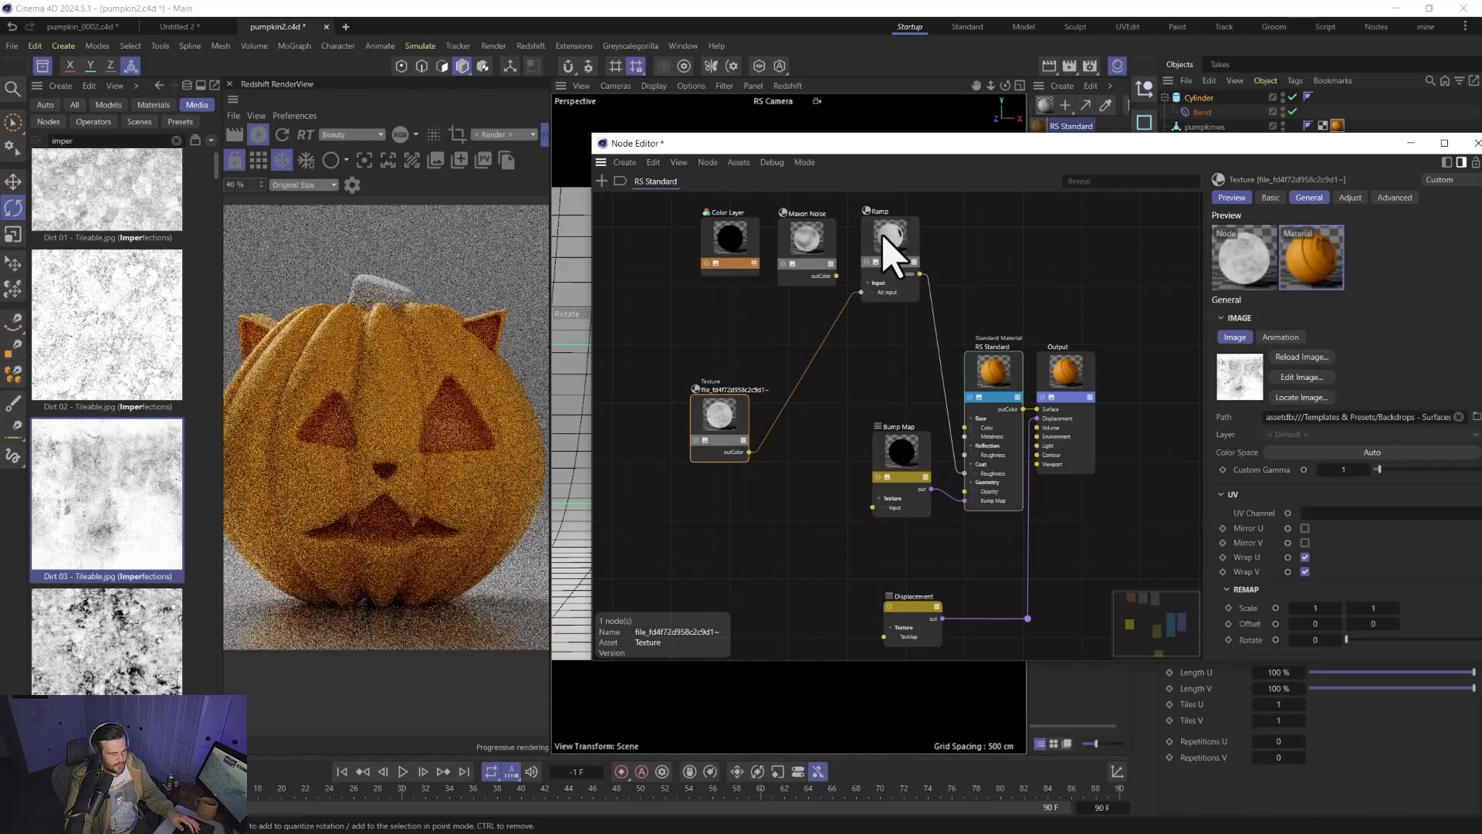
{"action": "left_click_drag", "start_coordinate": [883, 233], "coordinate": [815, 409]}
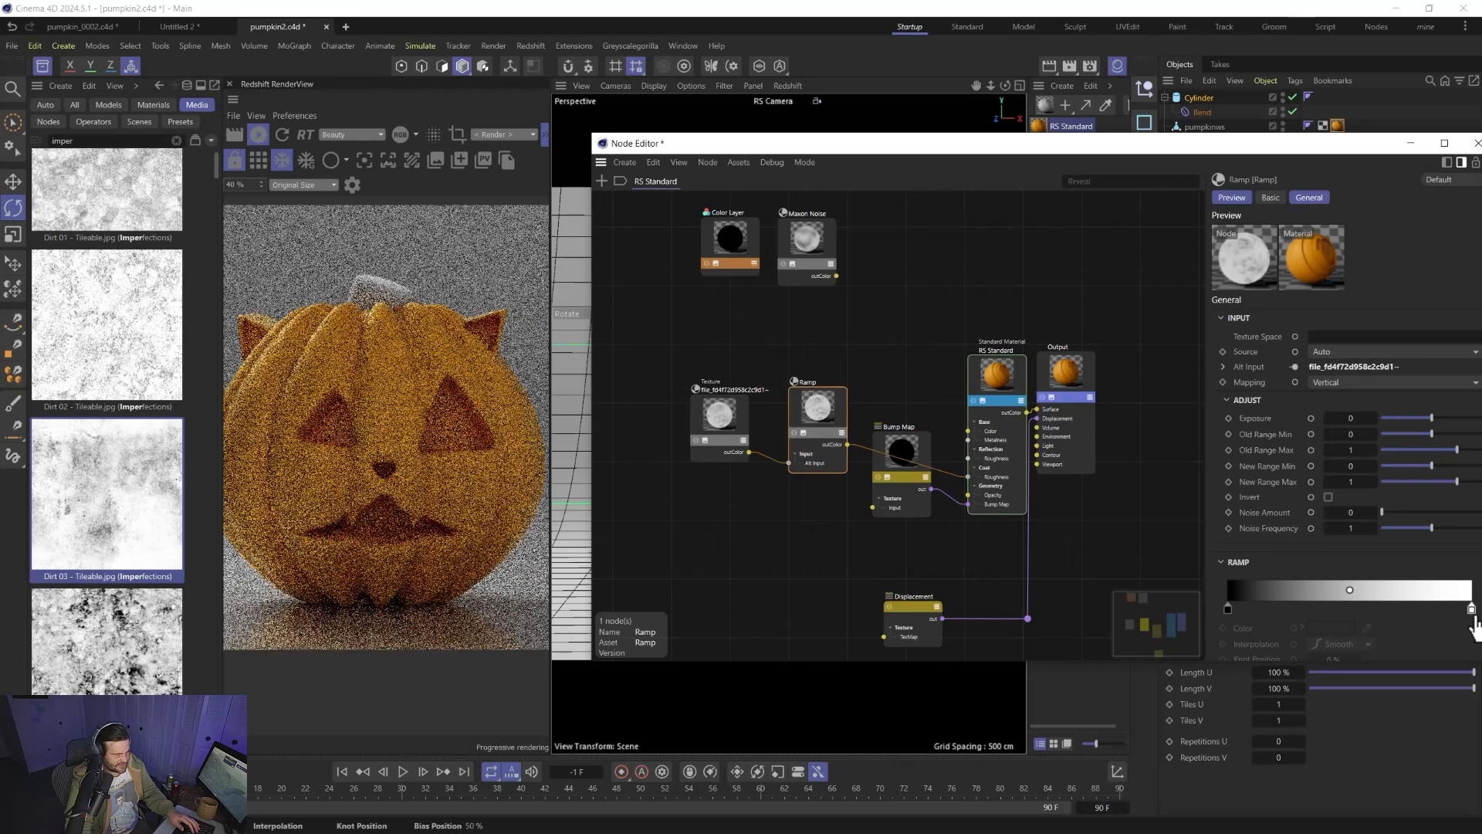
- Move the Ramp's black knot to about 56%, solo the Ramp in the render, and darken its white knot to 56% value
{"action": "left_click_drag", "start_coordinate": [1229, 612], "coordinate": [1364, 611]}
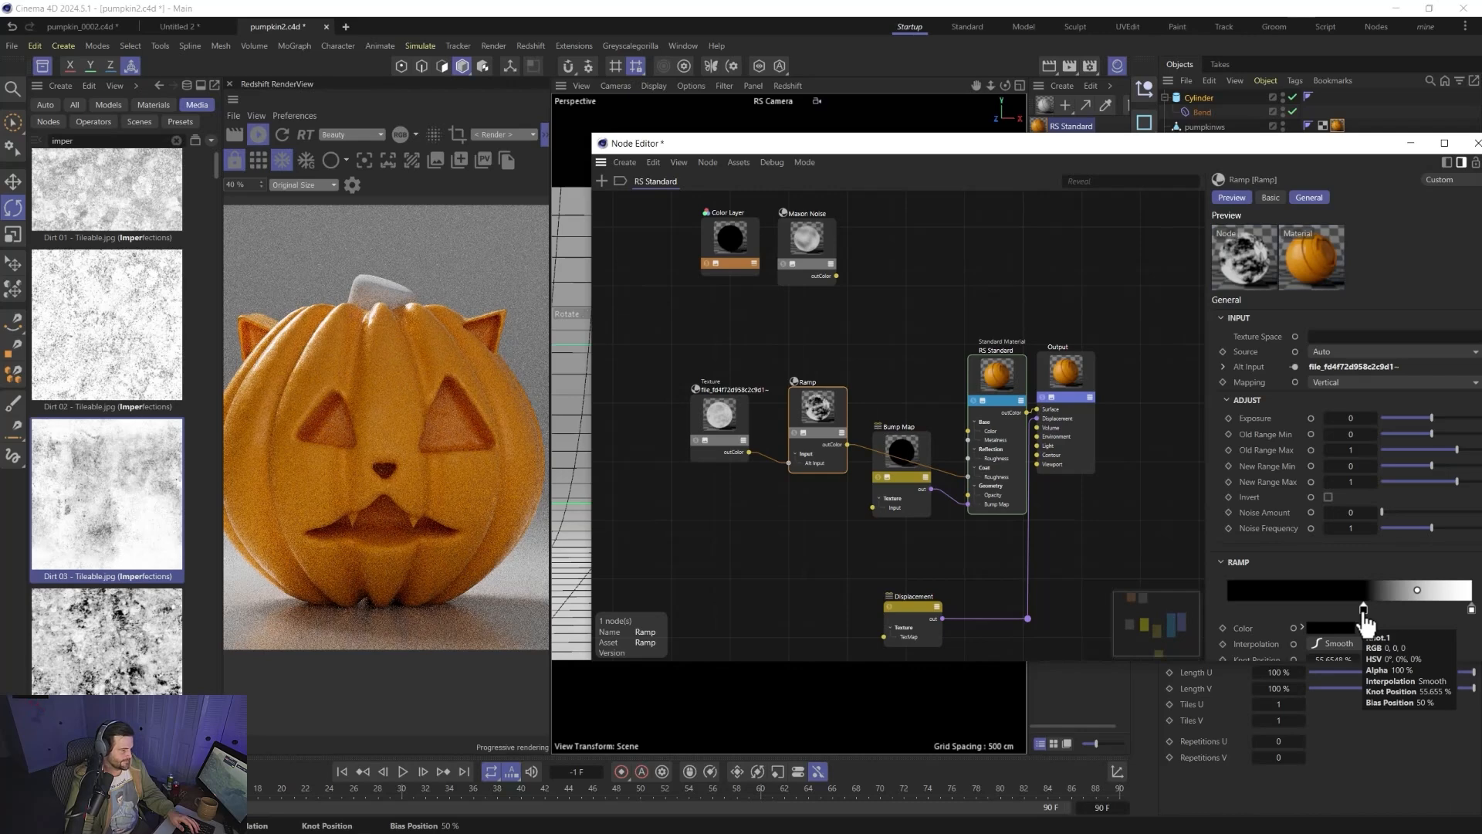
{"action": "left_click", "coordinate": [795, 433]}
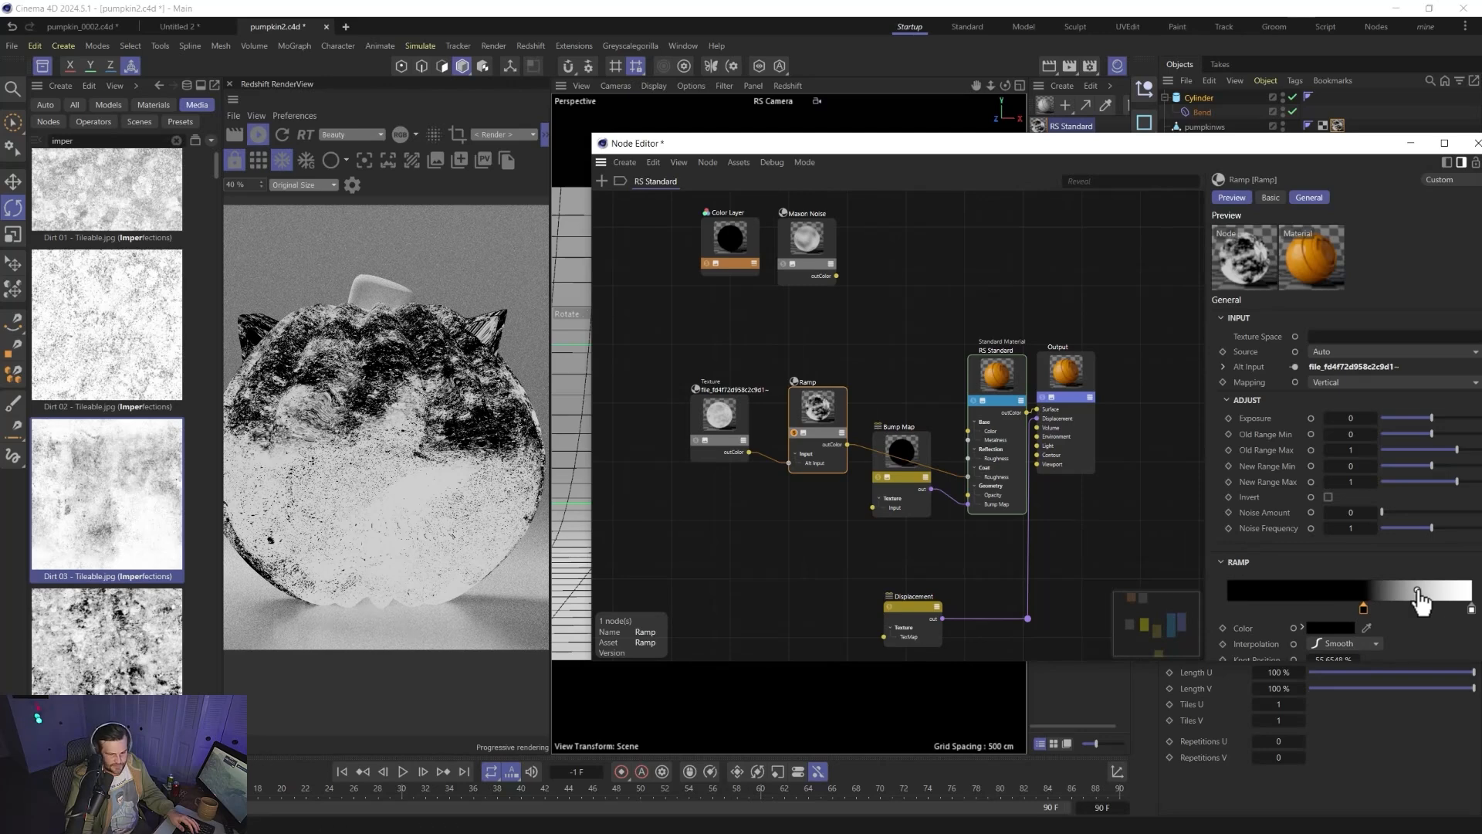
{"action": "left_click", "coordinate": [1472, 609]}
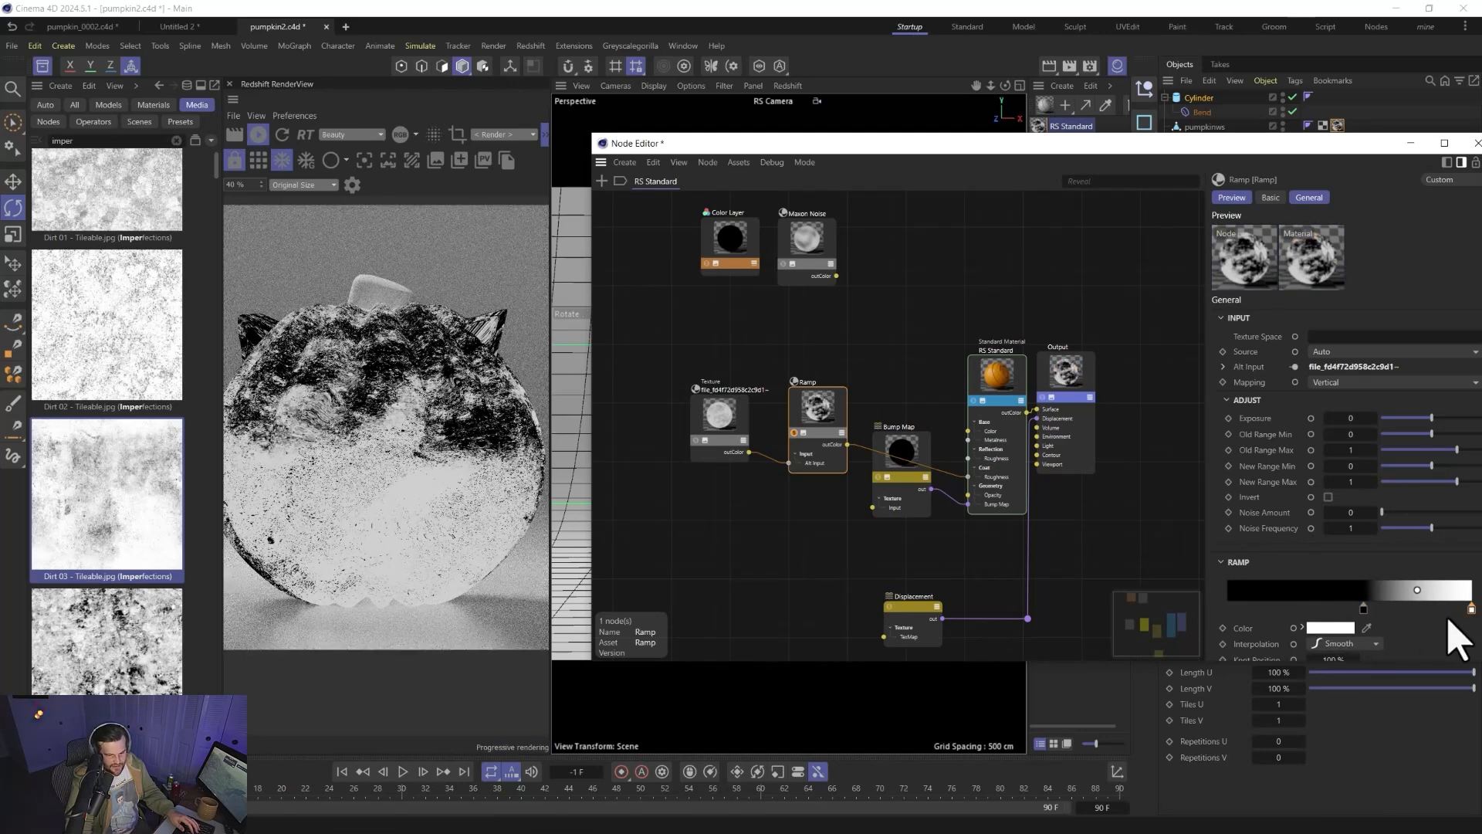
{"action": "double_click", "coordinate": [1471, 609]}
{"action": "left_click_drag", "start_coordinate": [1154, 654], "coordinate": [1233, 655]}
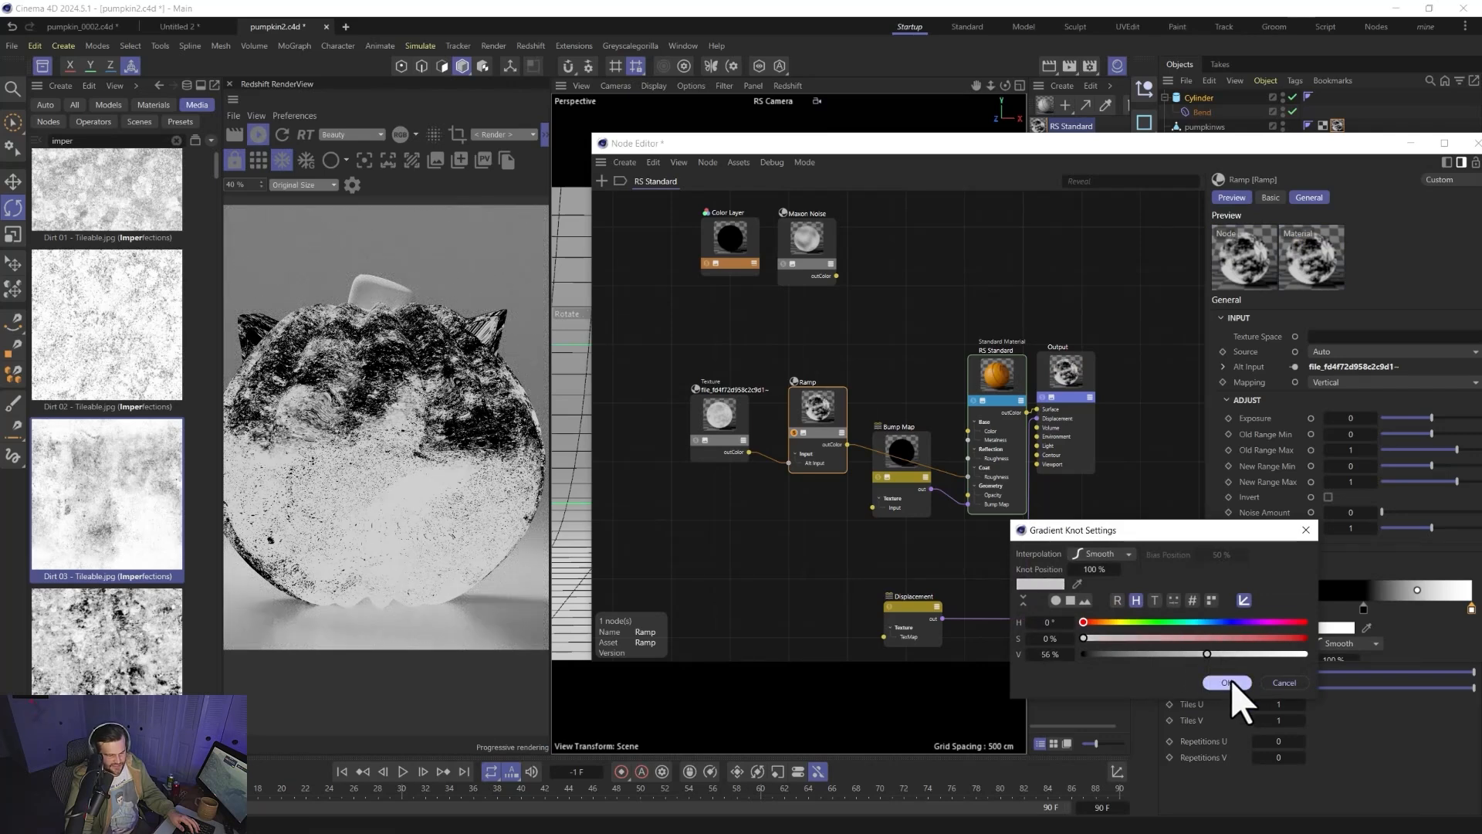
{"action": "left_click", "coordinate": [1224, 682]}
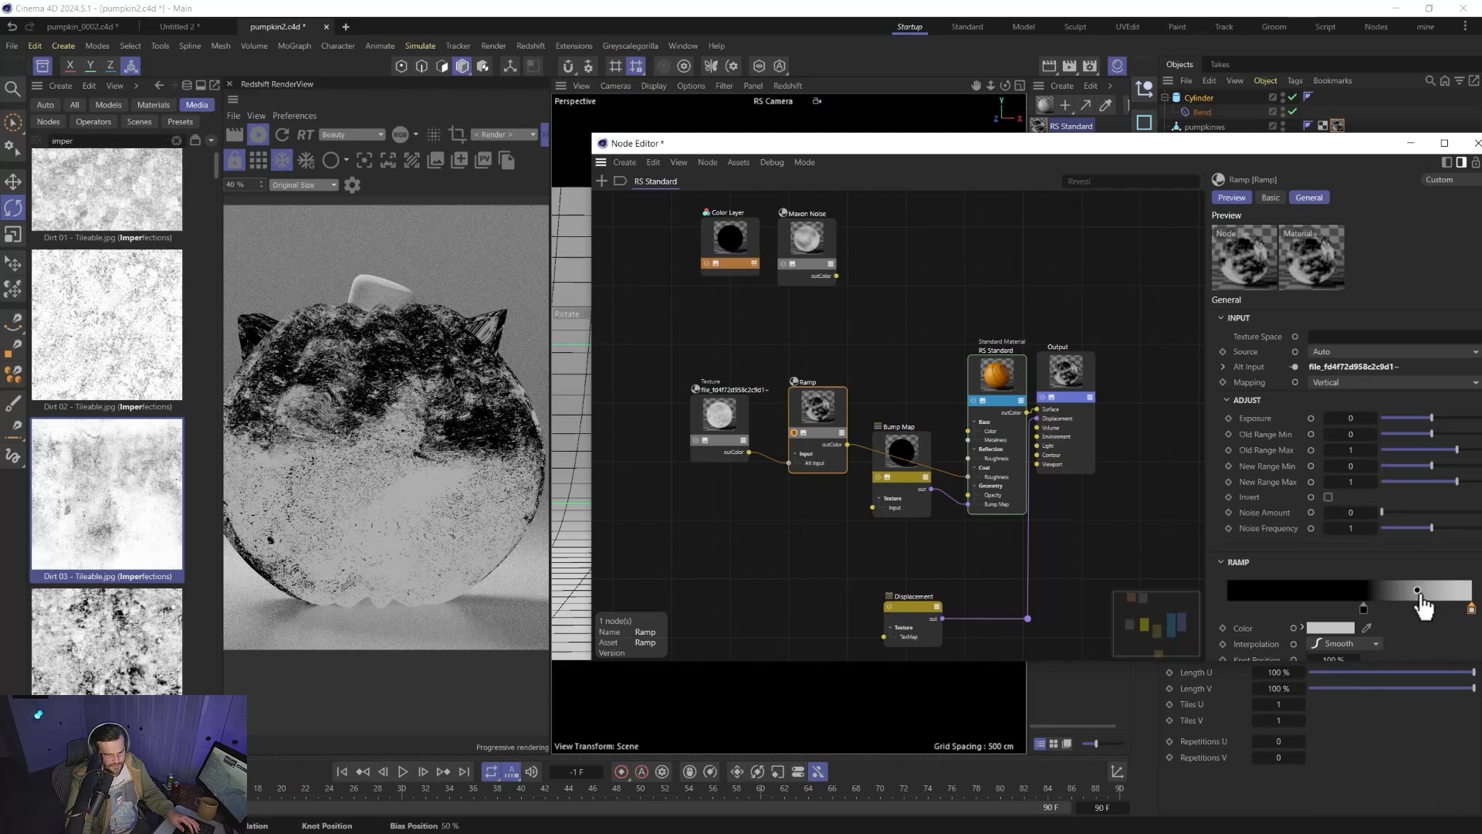
- Shift the Ramp's bias toward the light end, move its black knot to about 34%, and stop soloing the Ramp
{"action": "left_click_drag", "start_coordinate": [1420, 591], "coordinate": [1457, 591]}
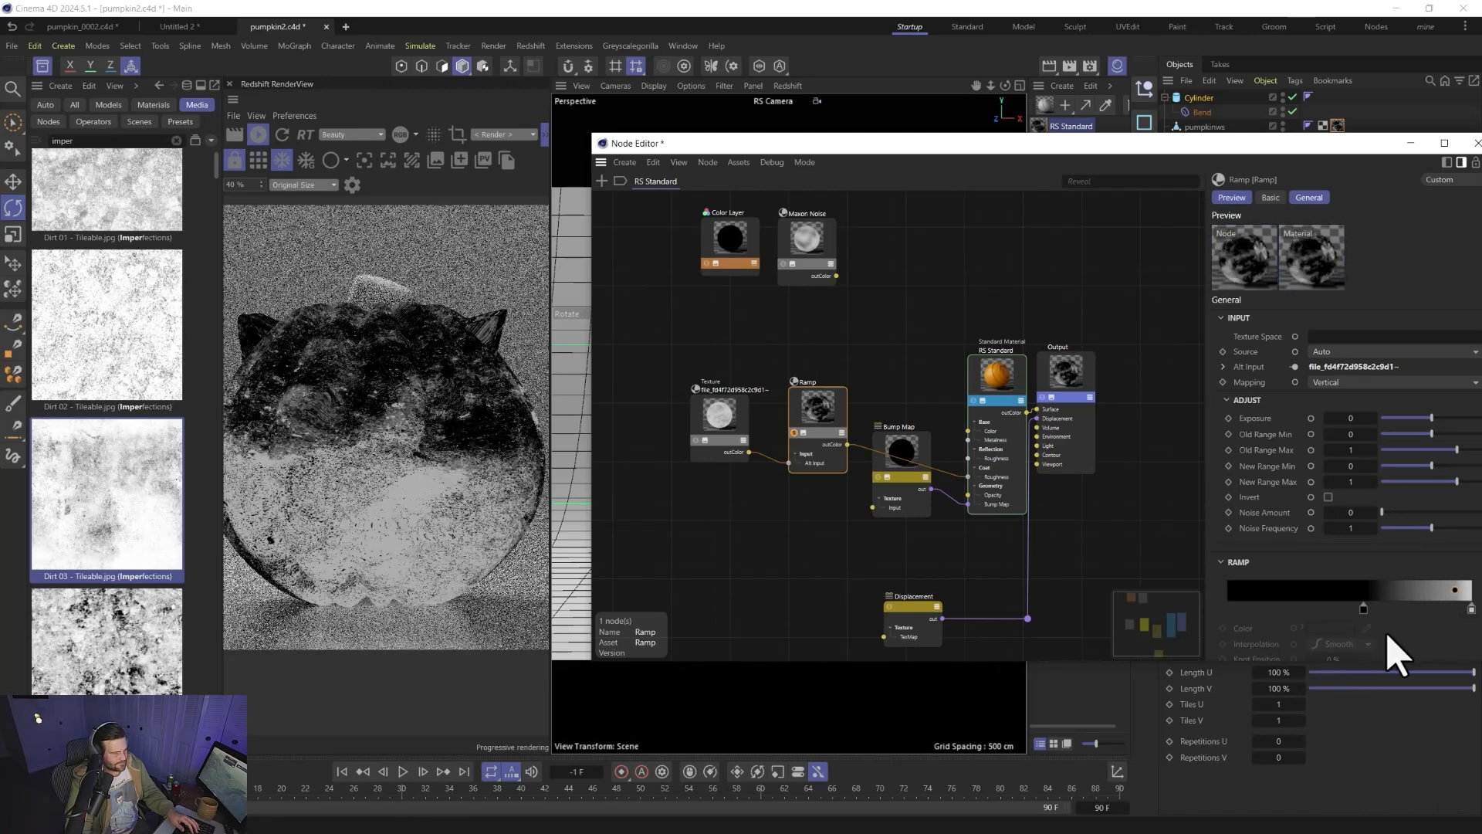
{"action": "left_click_drag", "start_coordinate": [1363, 609], "coordinate": [1311, 610]}
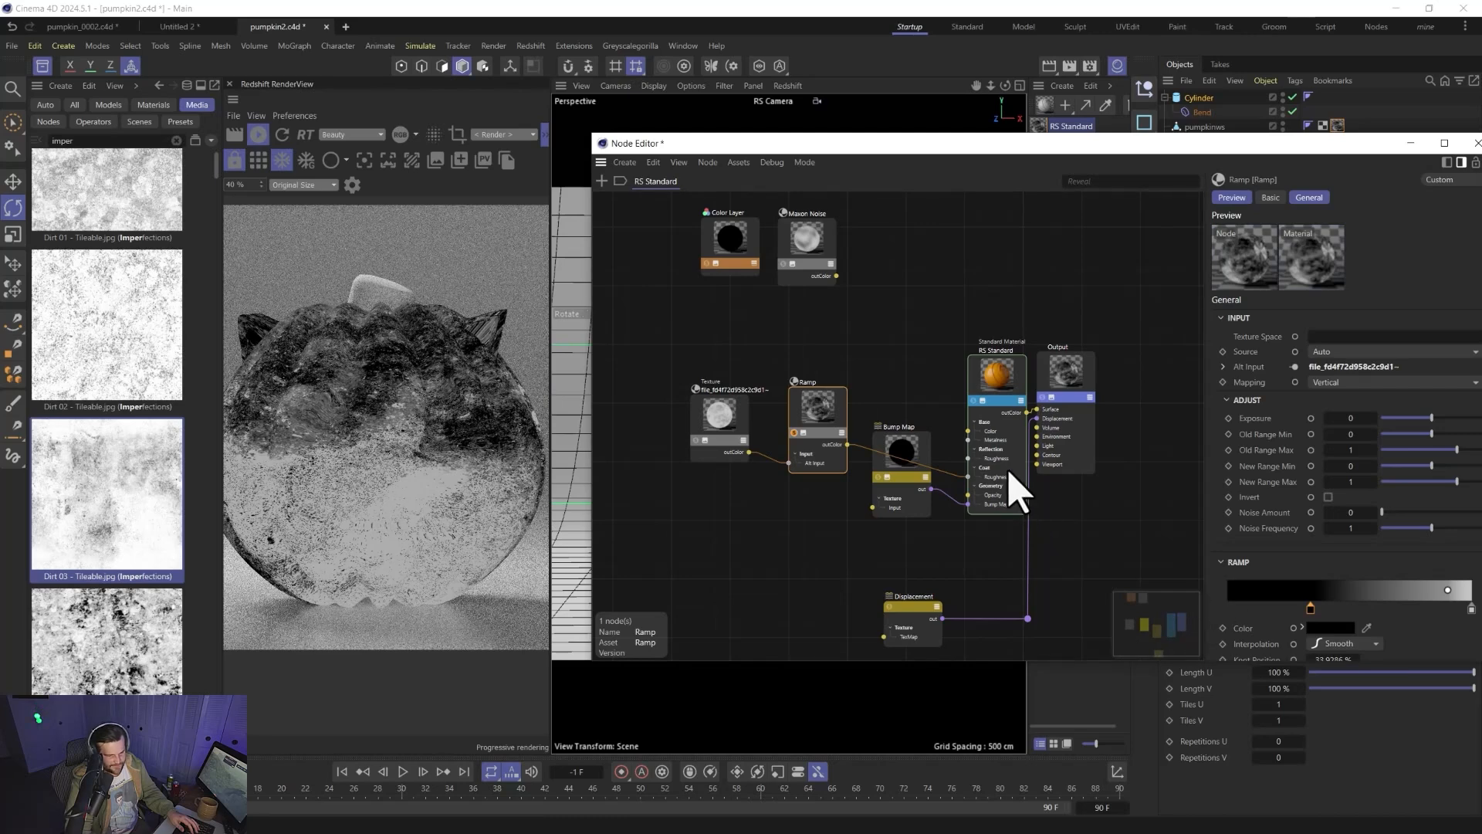
{"action": "left_click", "coordinate": [794, 432]}
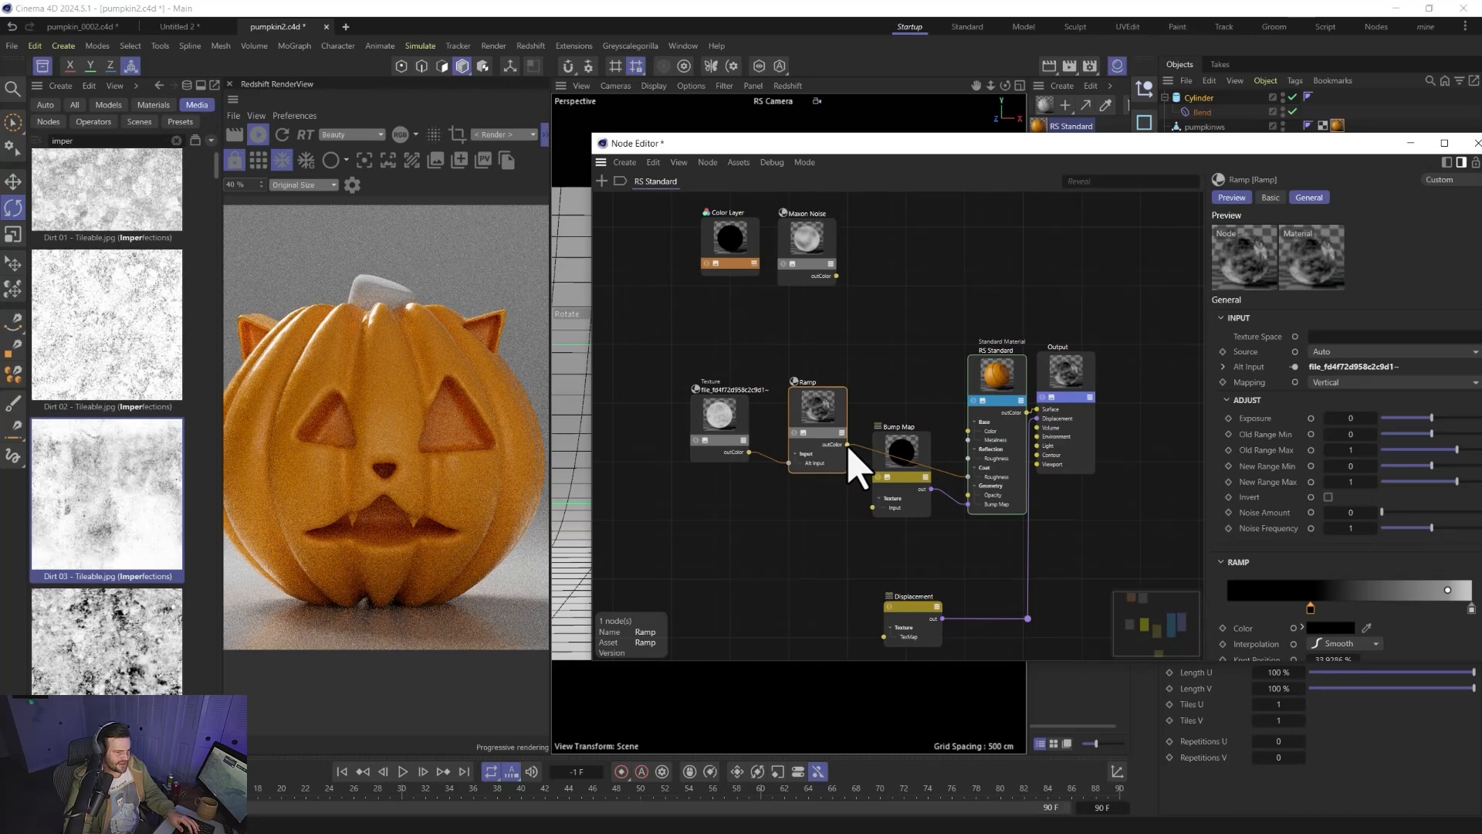
- Connect the Ramp to the Bump Map input, replace that link with the Dirt 03 texture, and move the Bump Map node lower
{"action": "left_click_drag", "start_coordinate": [869, 507], "coordinate": [872, 508]}
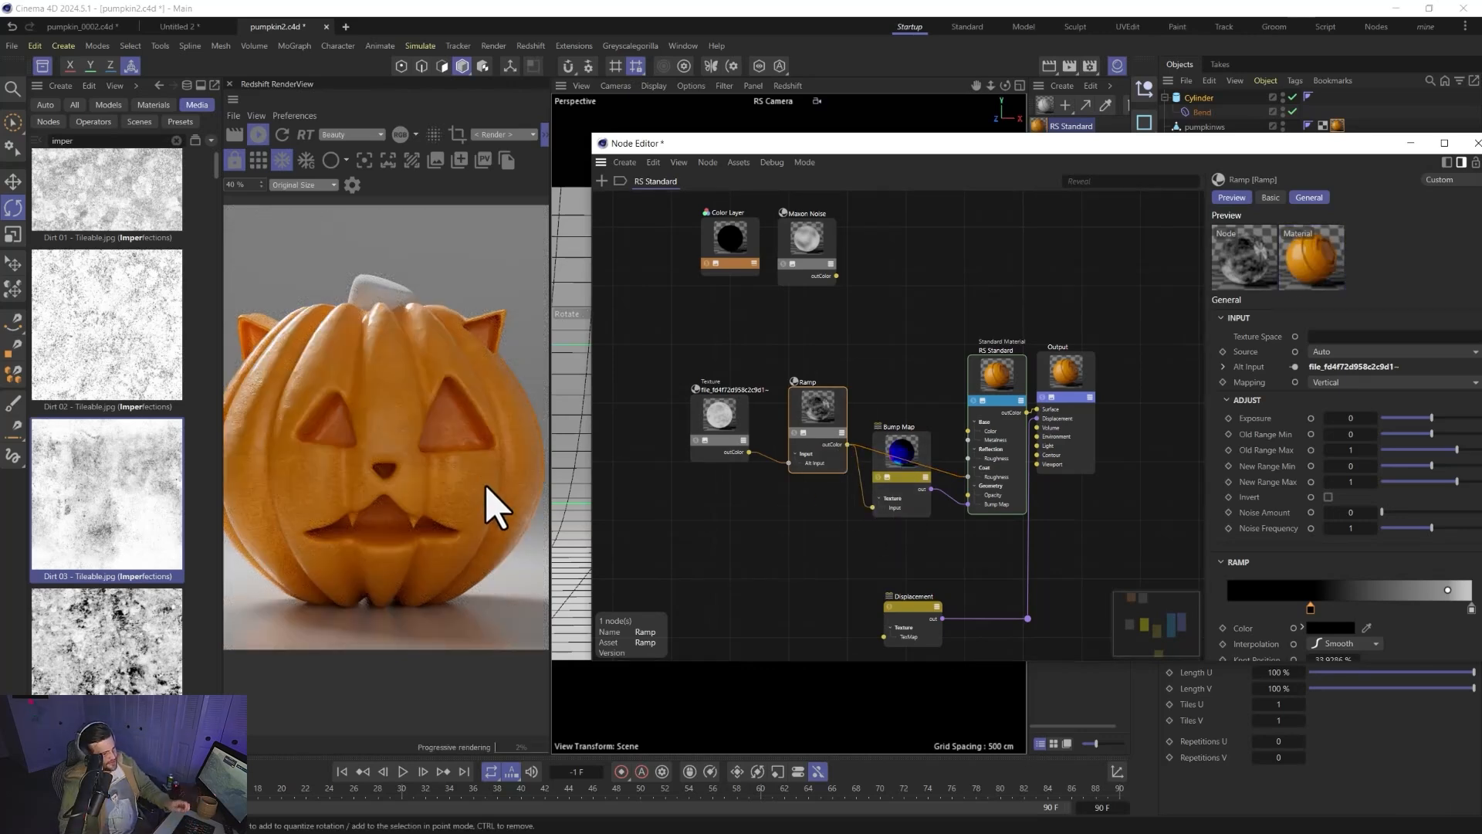
{"action": "left_click", "coordinate": [744, 458]}
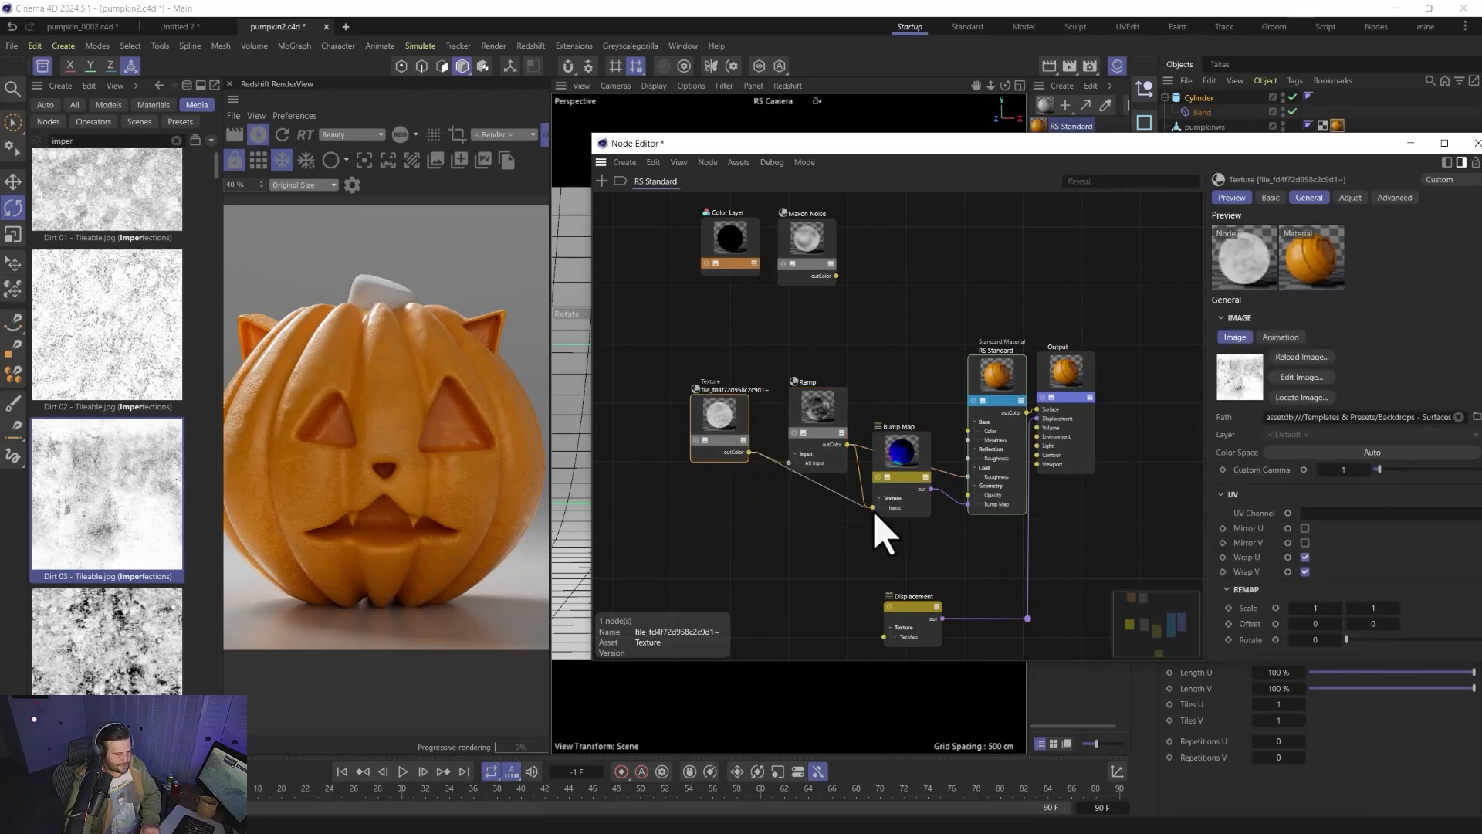
{"action": "left_click_drag", "start_coordinate": [901, 479], "coordinate": [875, 528]}
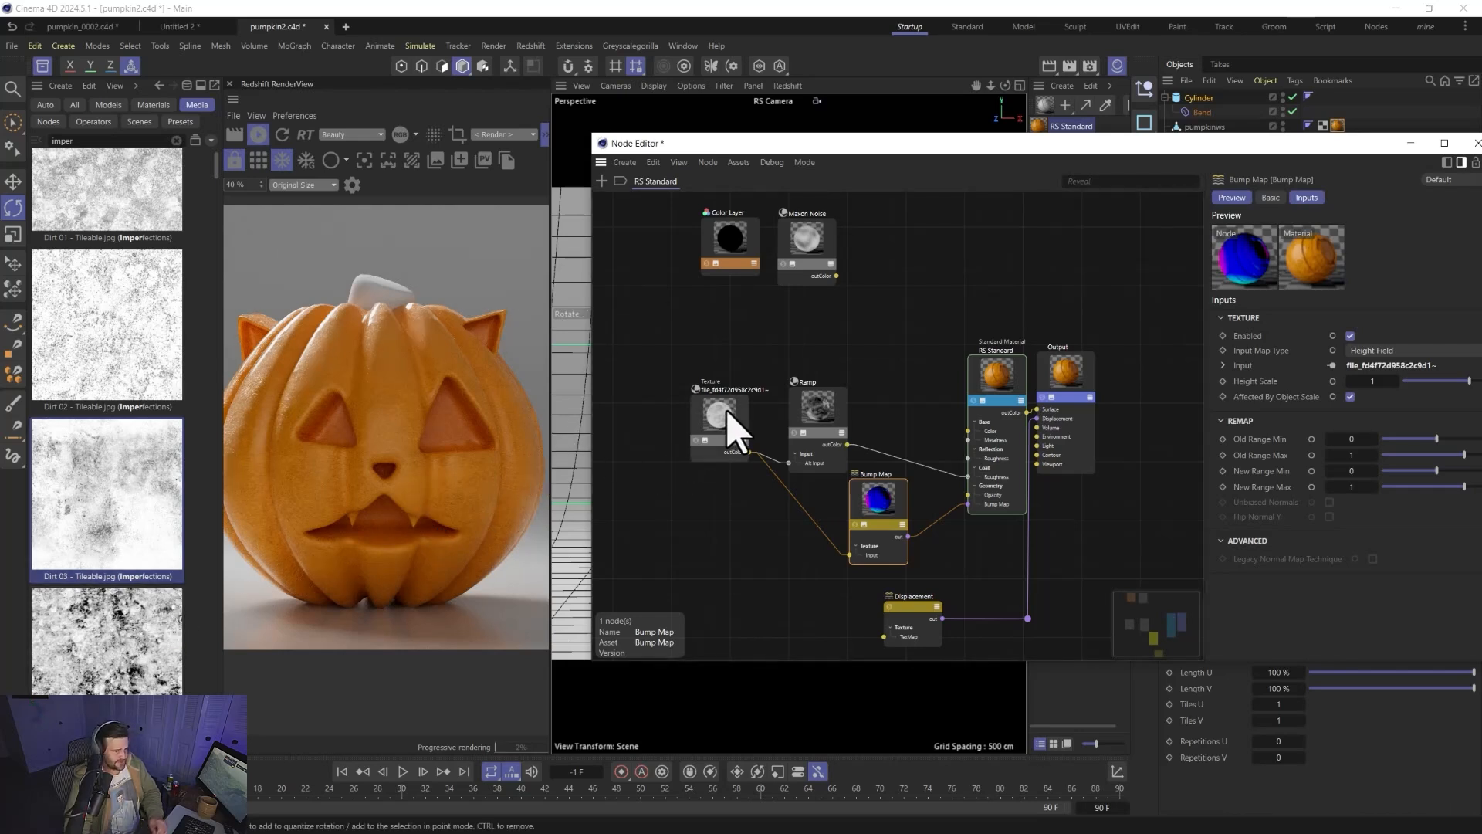
- Duplicate the Dirt 03 texture node, rotate the copy by 45, feed it into the Bump Map input, and close the node editor
{"action": "left_click_drag", "start_coordinate": [727, 425], "coordinate": [707, 462]}
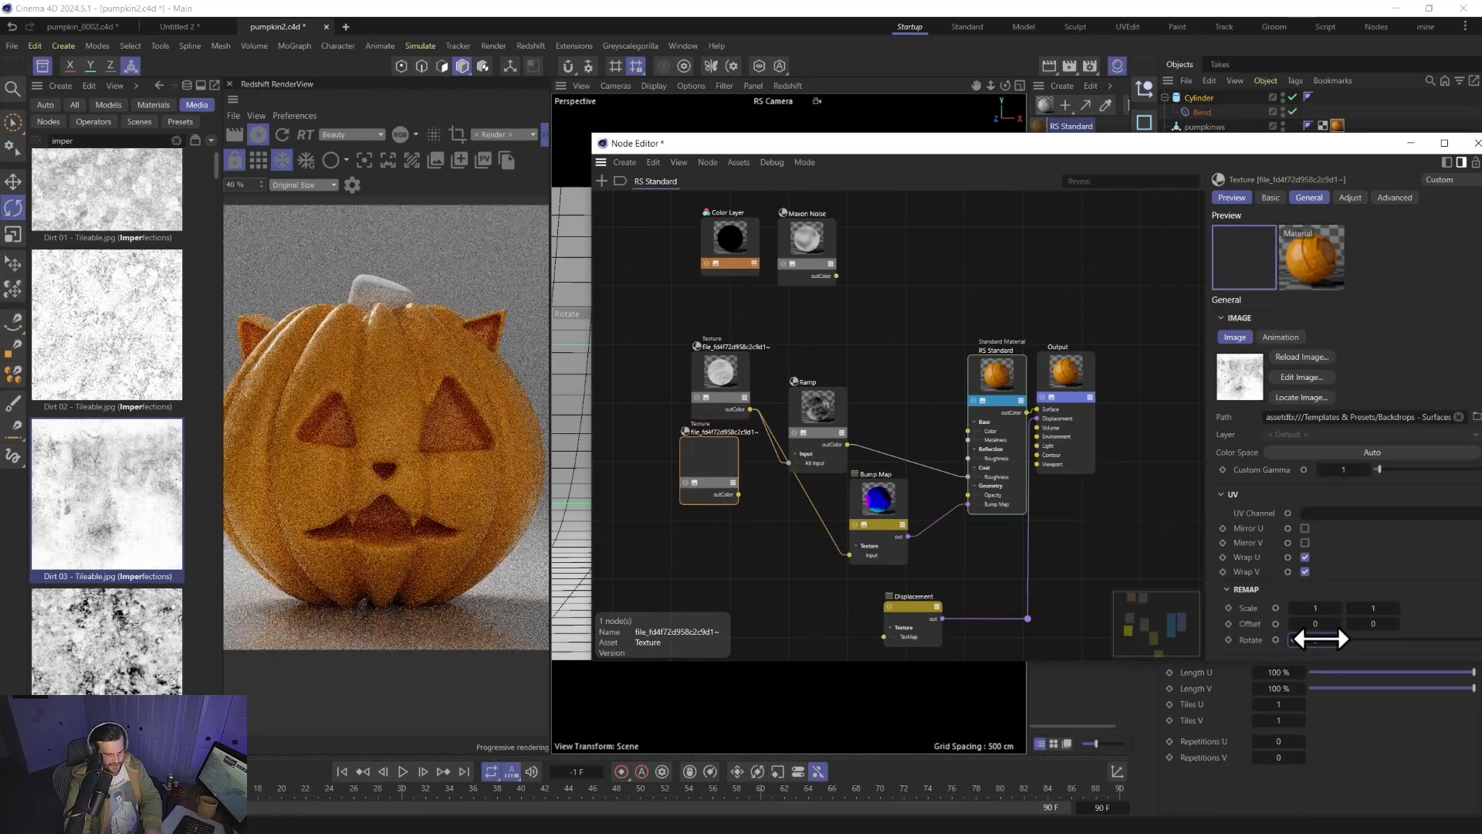
{"action": "left_click", "coordinate": [1315, 638]}
{"action": "type", "text": "45"}
{"action": "key", "text": "Return"}
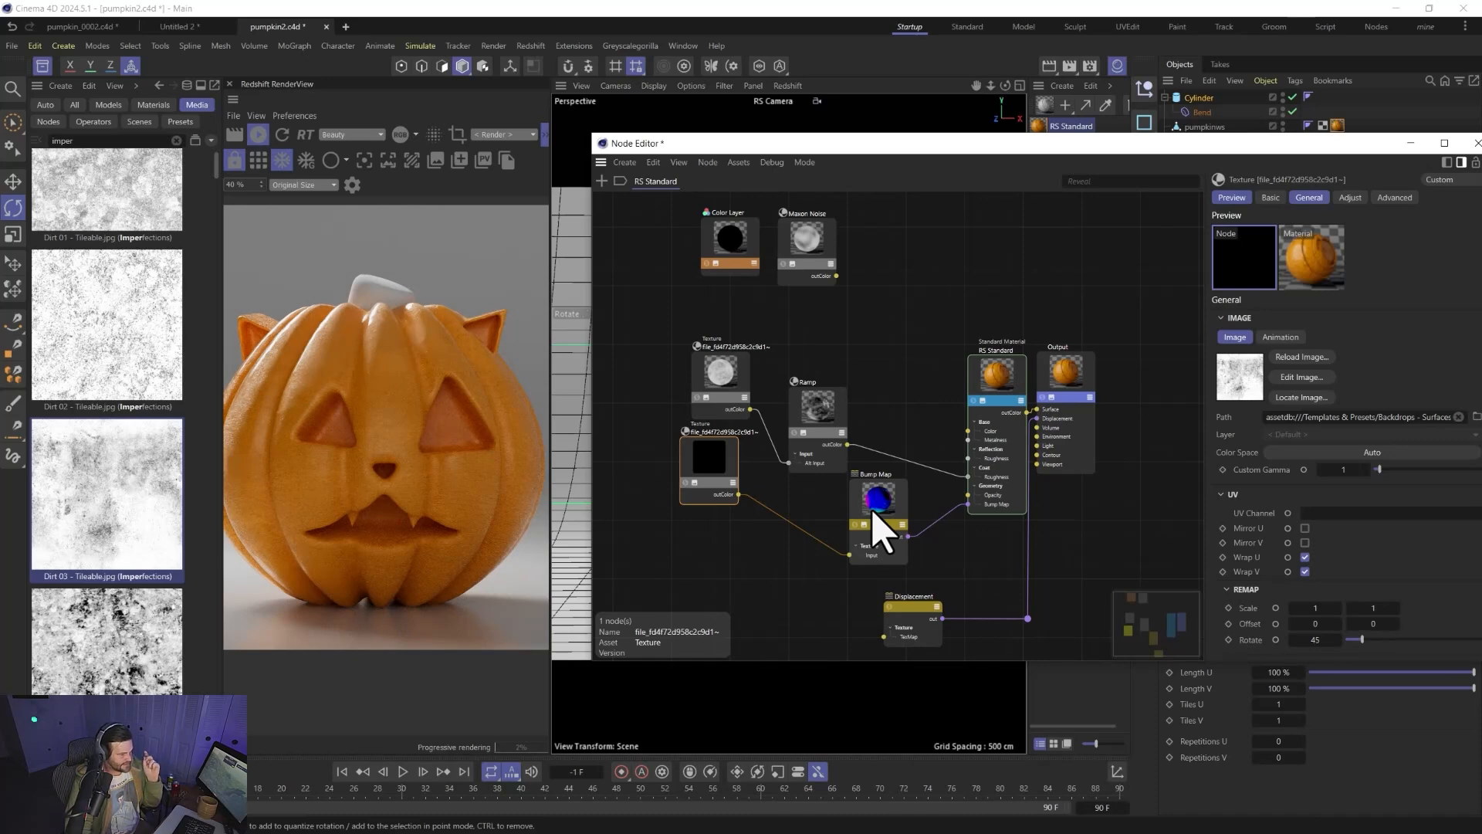
{"action": "left_click", "coordinate": [1476, 143]}
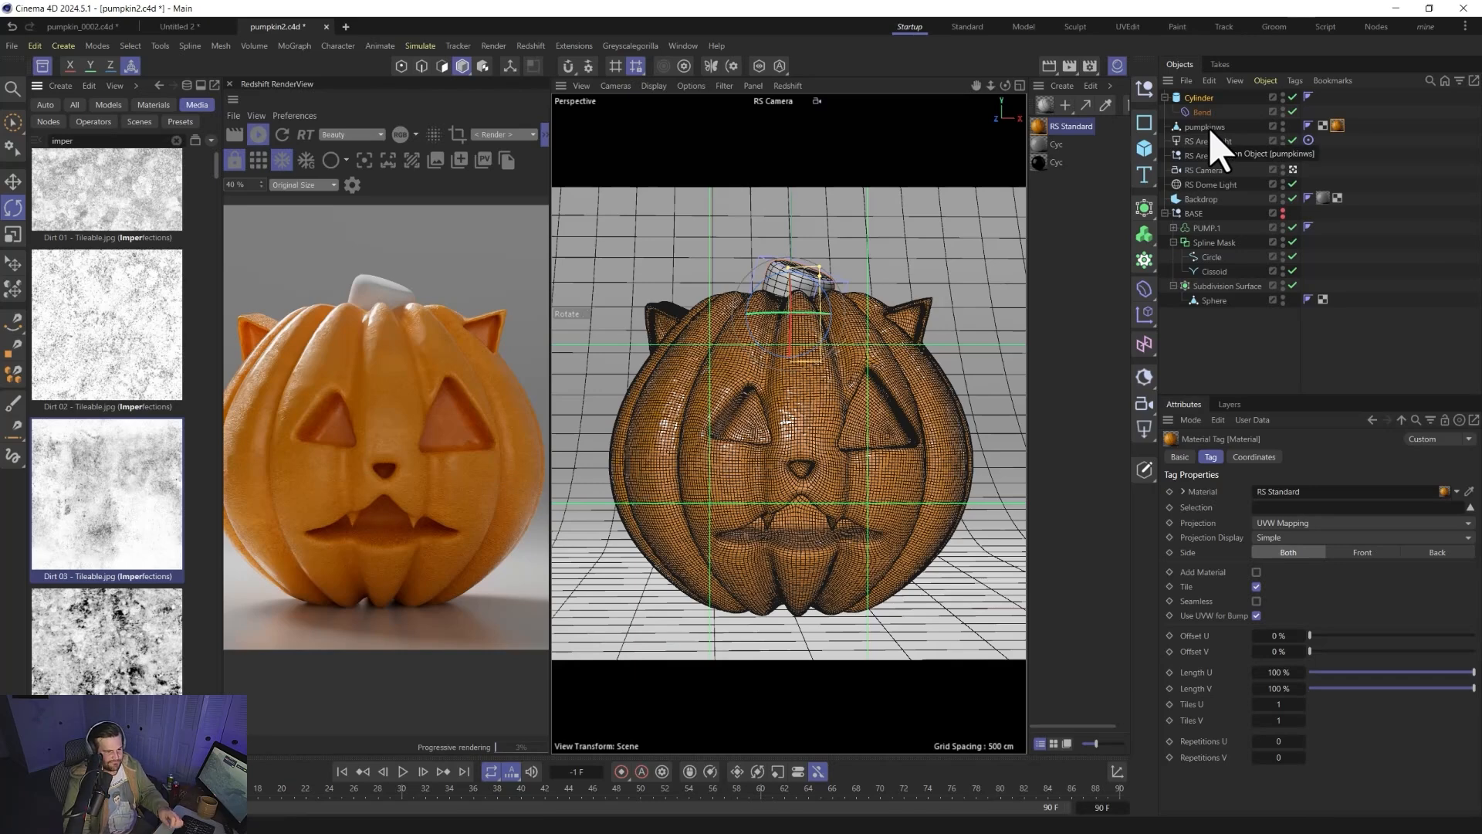
- Add a Sphere, scale it down, and raise it so it fits inside the carved pumpkin behind the face openings
{"action": "left_click", "coordinate": [1145, 148]}
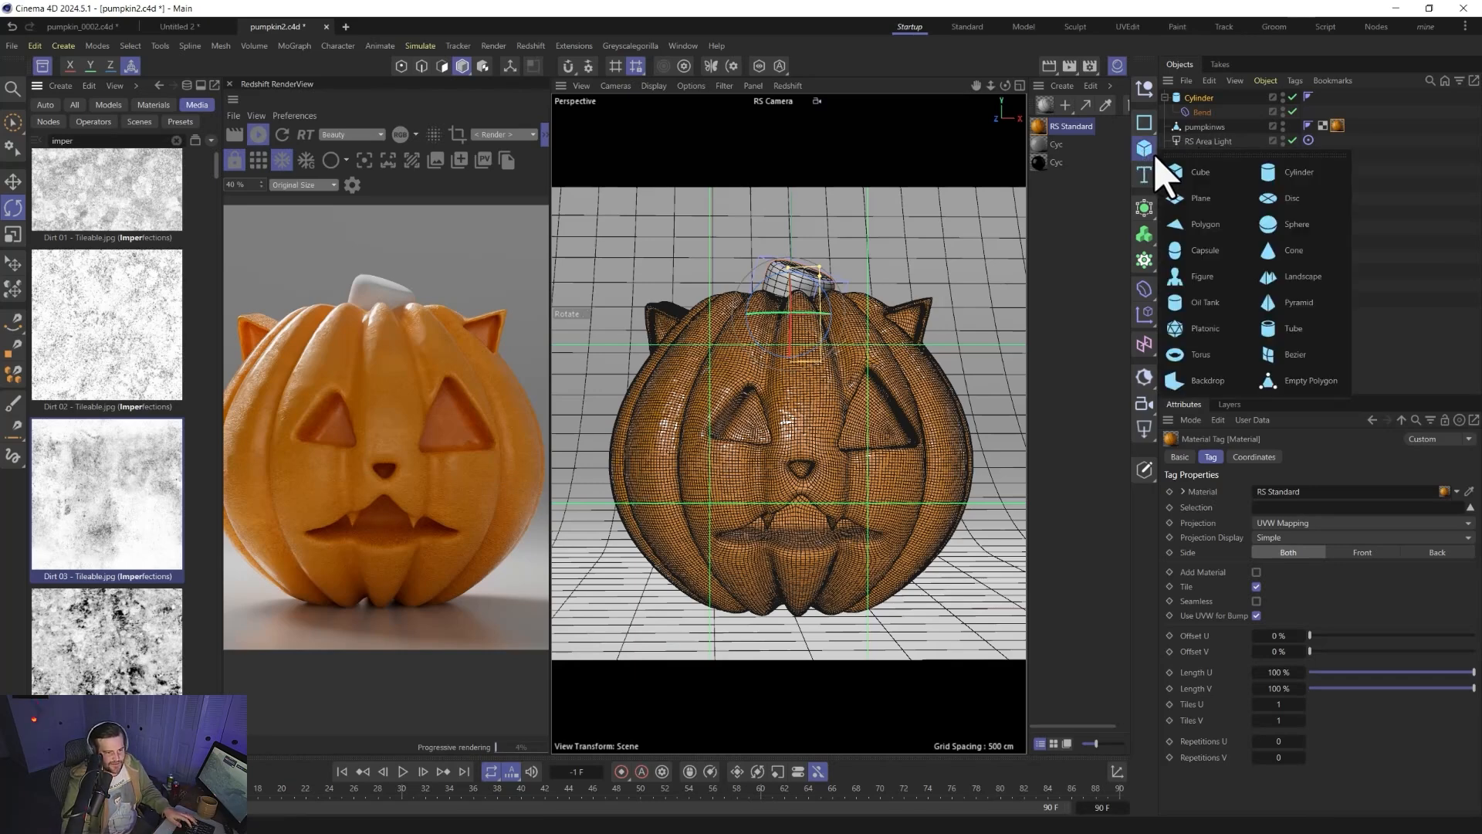
{"action": "left_click", "coordinate": [1294, 228]}
{"action": "key", "text": "t"}
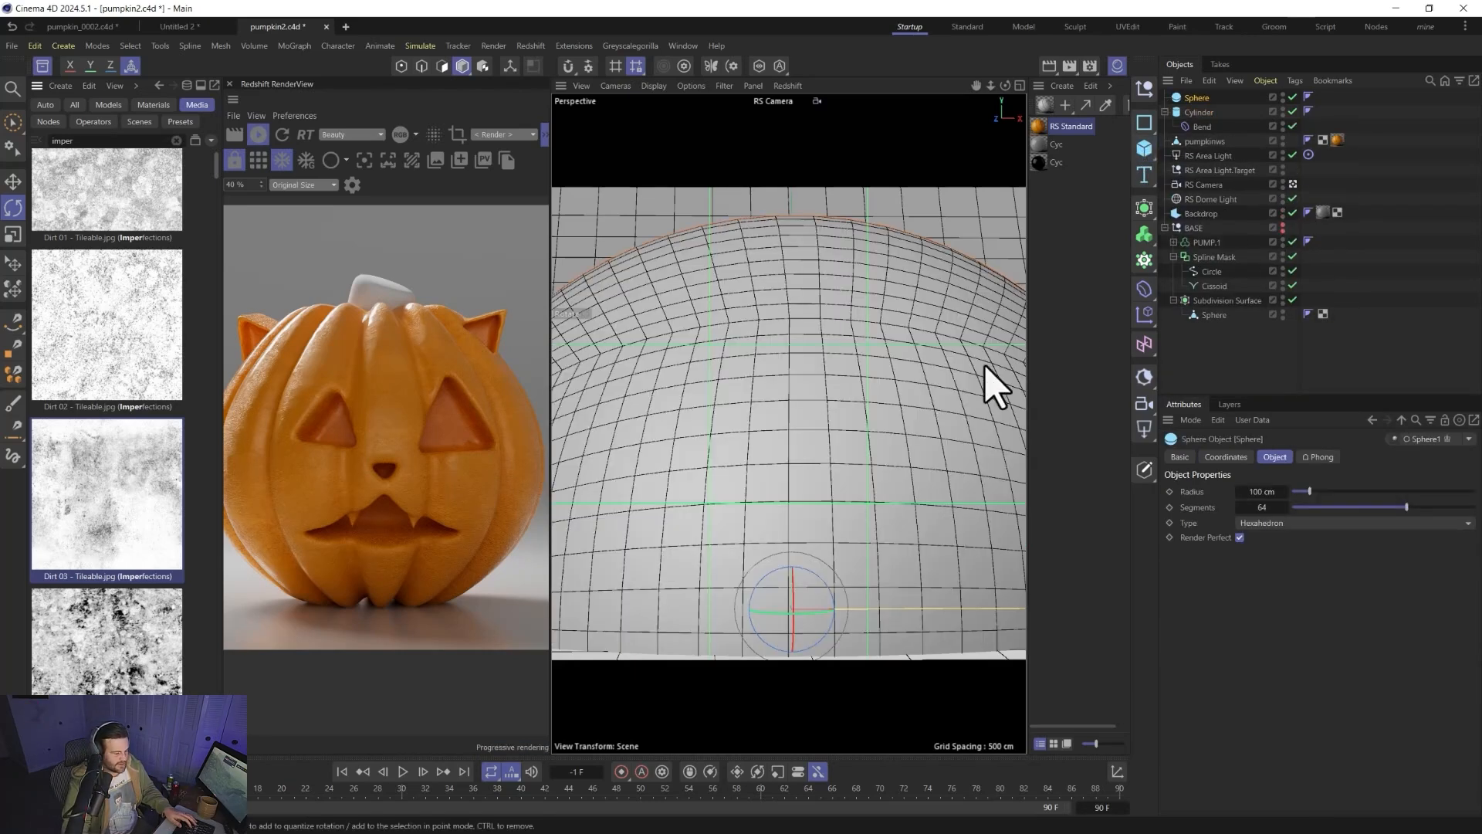
{"action": "left_click_drag", "start_coordinate": [991, 344], "coordinate": [790, 400]}
{"action": "key", "text": "e"}
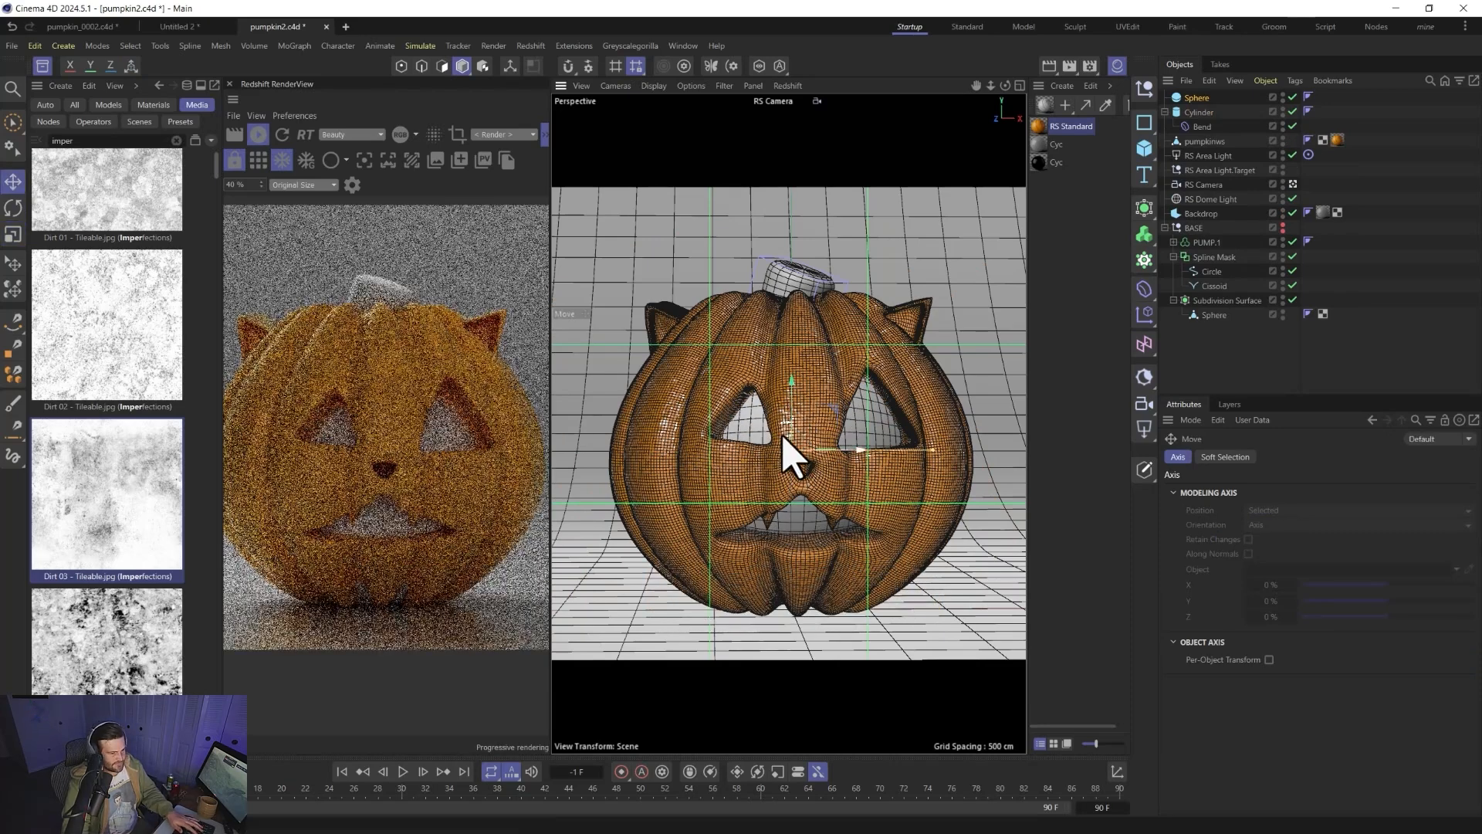
{"action": "key", "text": "t"}
{"action": "left_click_drag", "start_coordinate": [893, 413], "coordinate": [890, 413]}
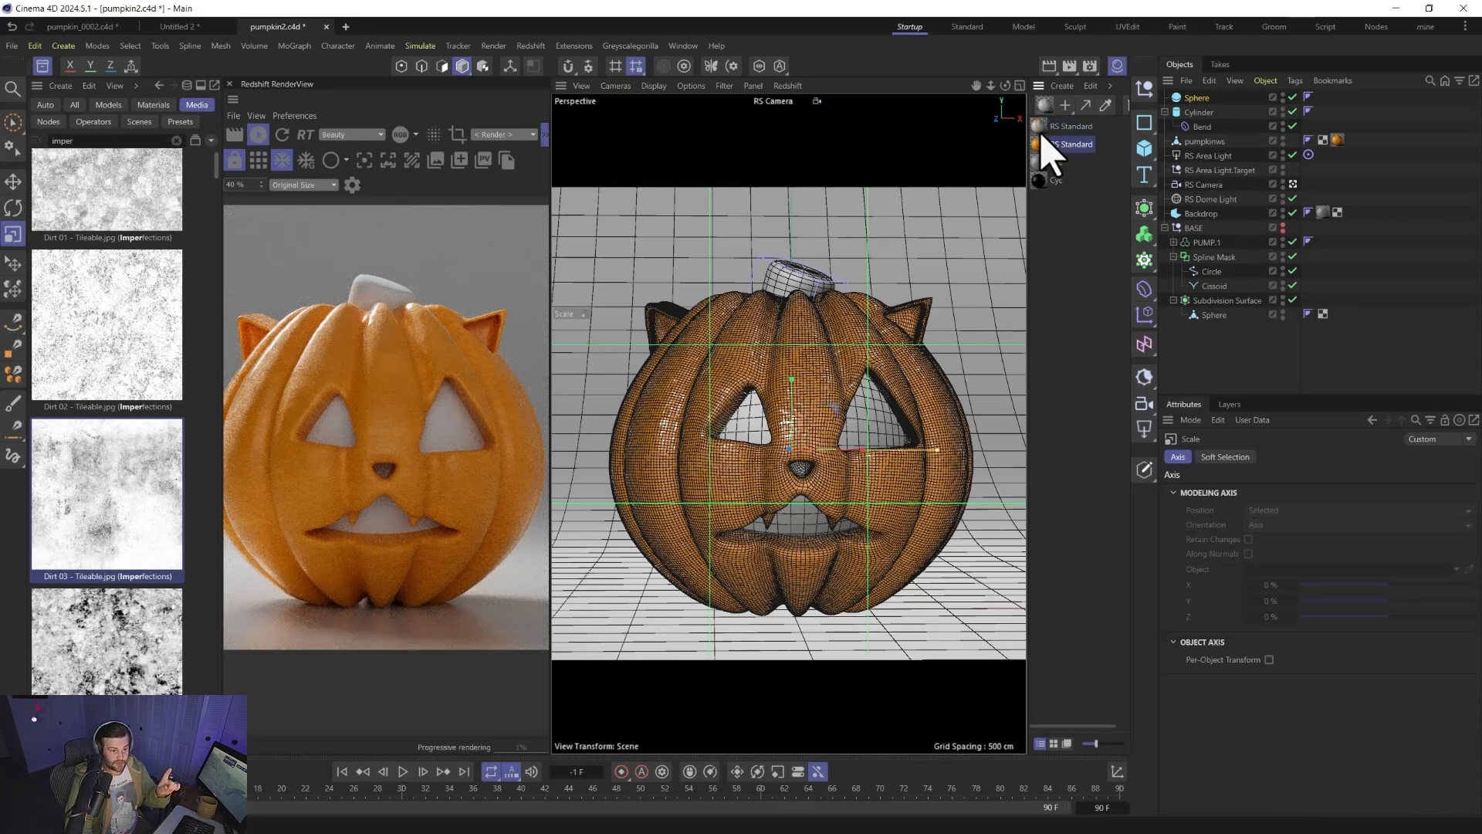
- Open the new grey RS Standard material's nodes and set the Standard Material's emission weight to 10
{"action": "double_click", "coordinate": [1044, 127]}
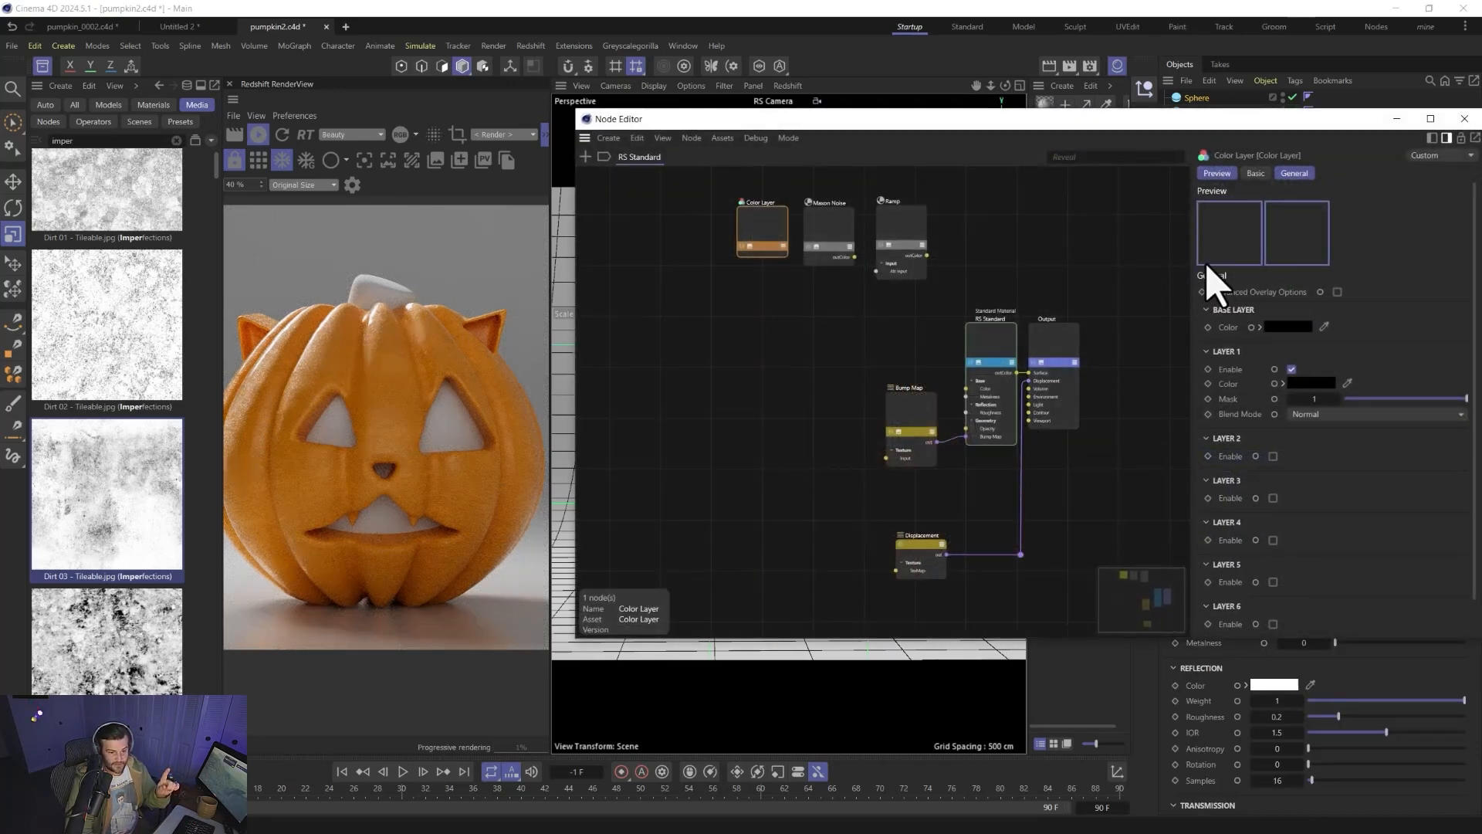
{"action": "left_click", "coordinate": [997, 342]}
{"action": "scroll", "coordinate": [1239, 540], "scroll_direction": "down", "scroll_amount": 8}
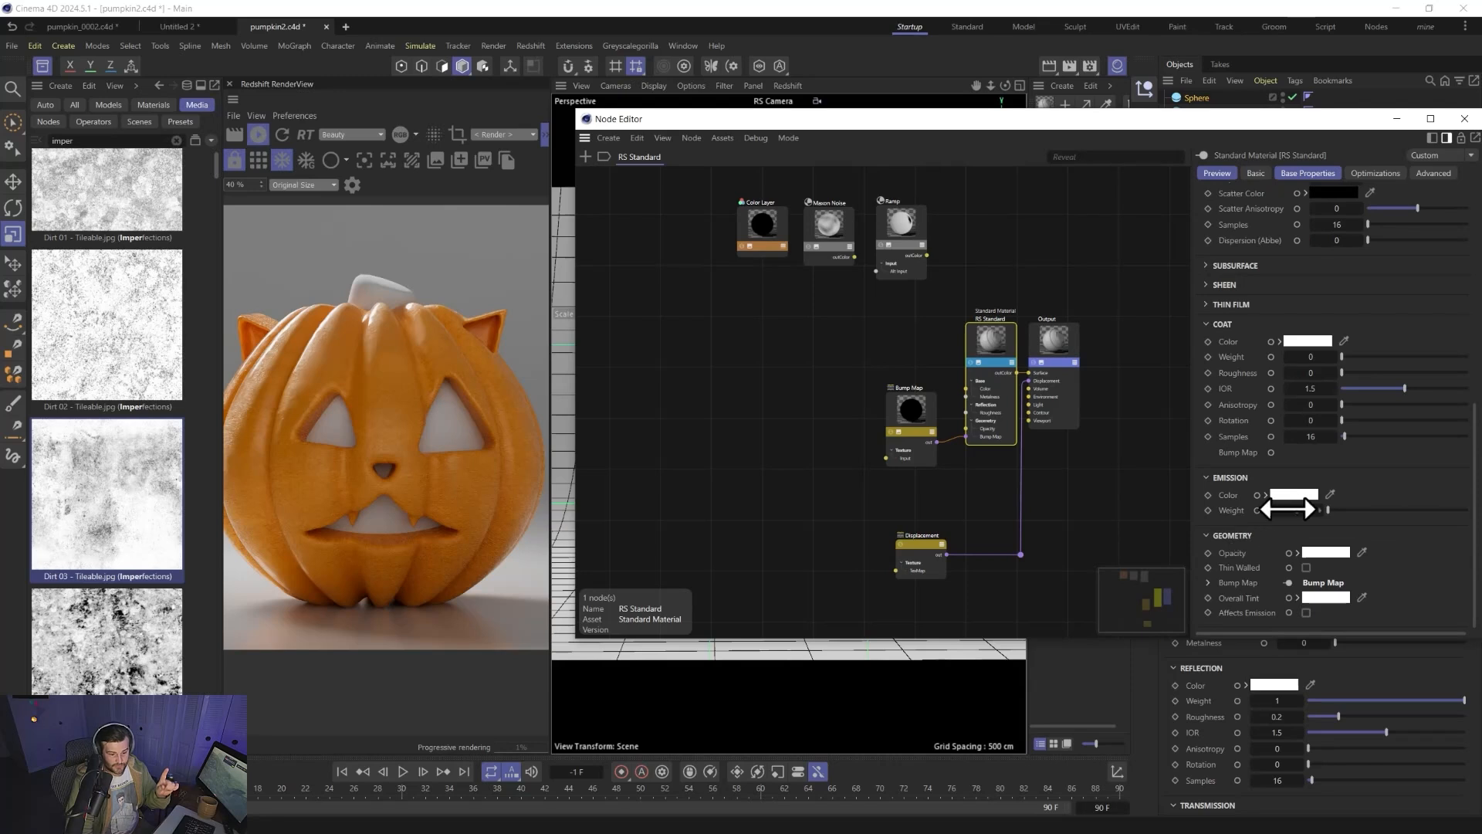
{"action": "type", "text": "10"}
{"action": "key", "text": "Return"}
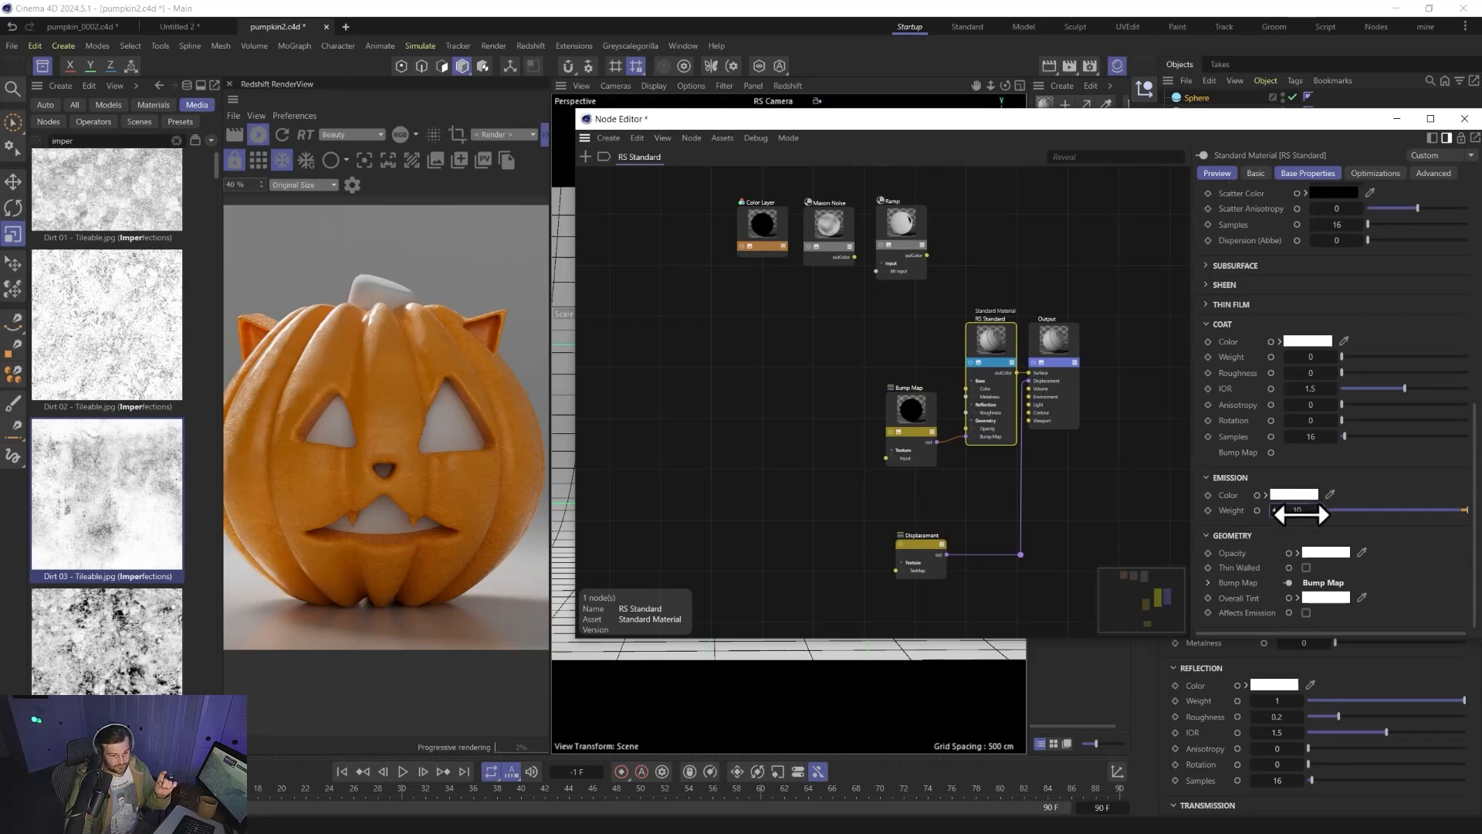
- Set the material's emission color to a saturated orange and apply the material to the Sphere inside the pumpkin
{"action": "left_click", "coordinate": [1294, 495]}
{"action": "left_click", "coordinate": [1333, 606]}
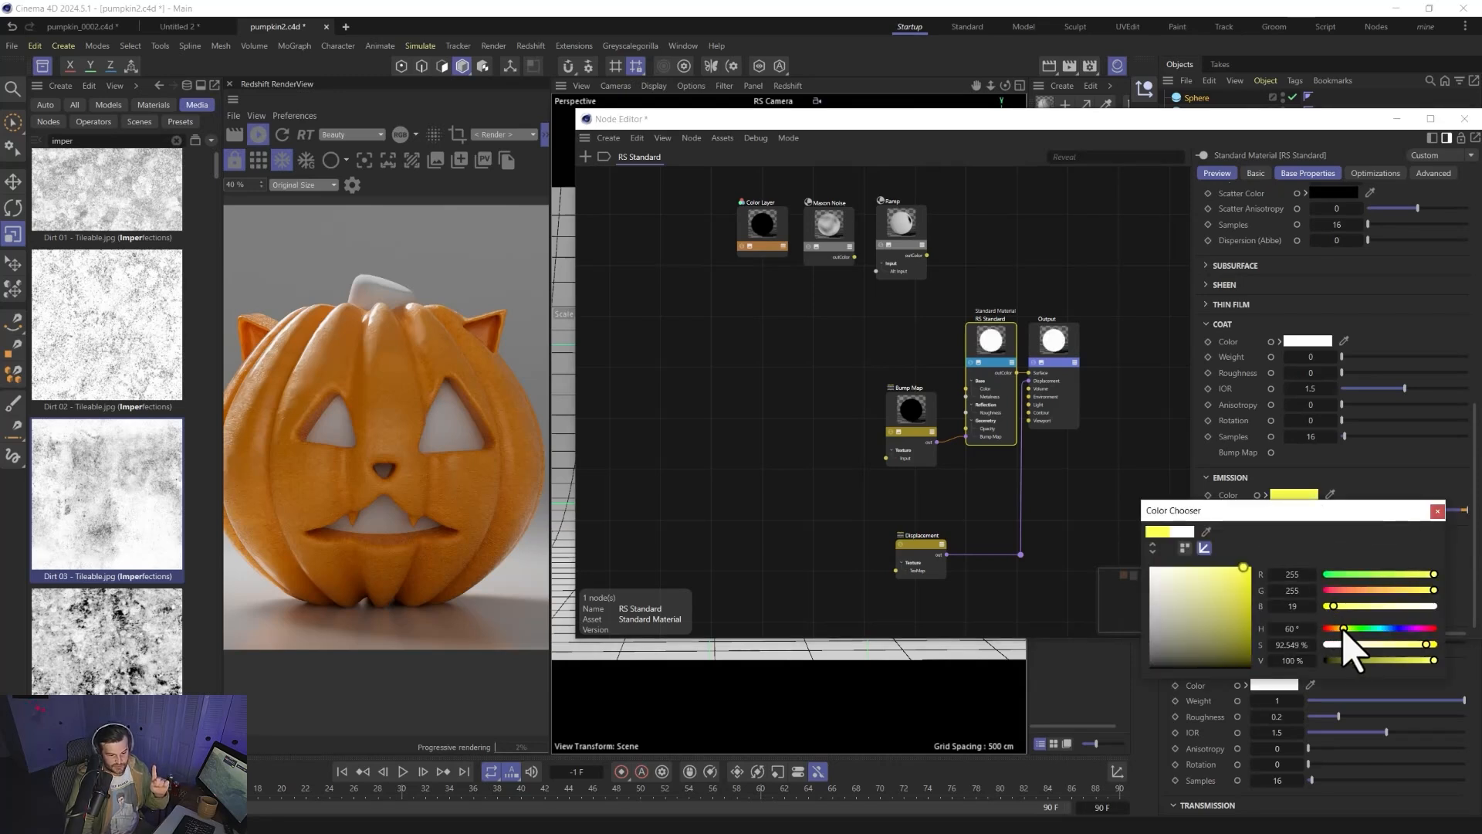
{"action": "left_click_drag", "start_coordinate": [1343, 628], "coordinate": [1335, 629]}
{"action": "mouse_move", "coordinate": [1239, 618]}
{"action": "left_mouse_down"}
{"action": "mouse_move", "coordinate": [1248, 631]}
{"action": "mouse_move", "coordinate": [1260, 610]}
{"action": "left_mouse_up"}
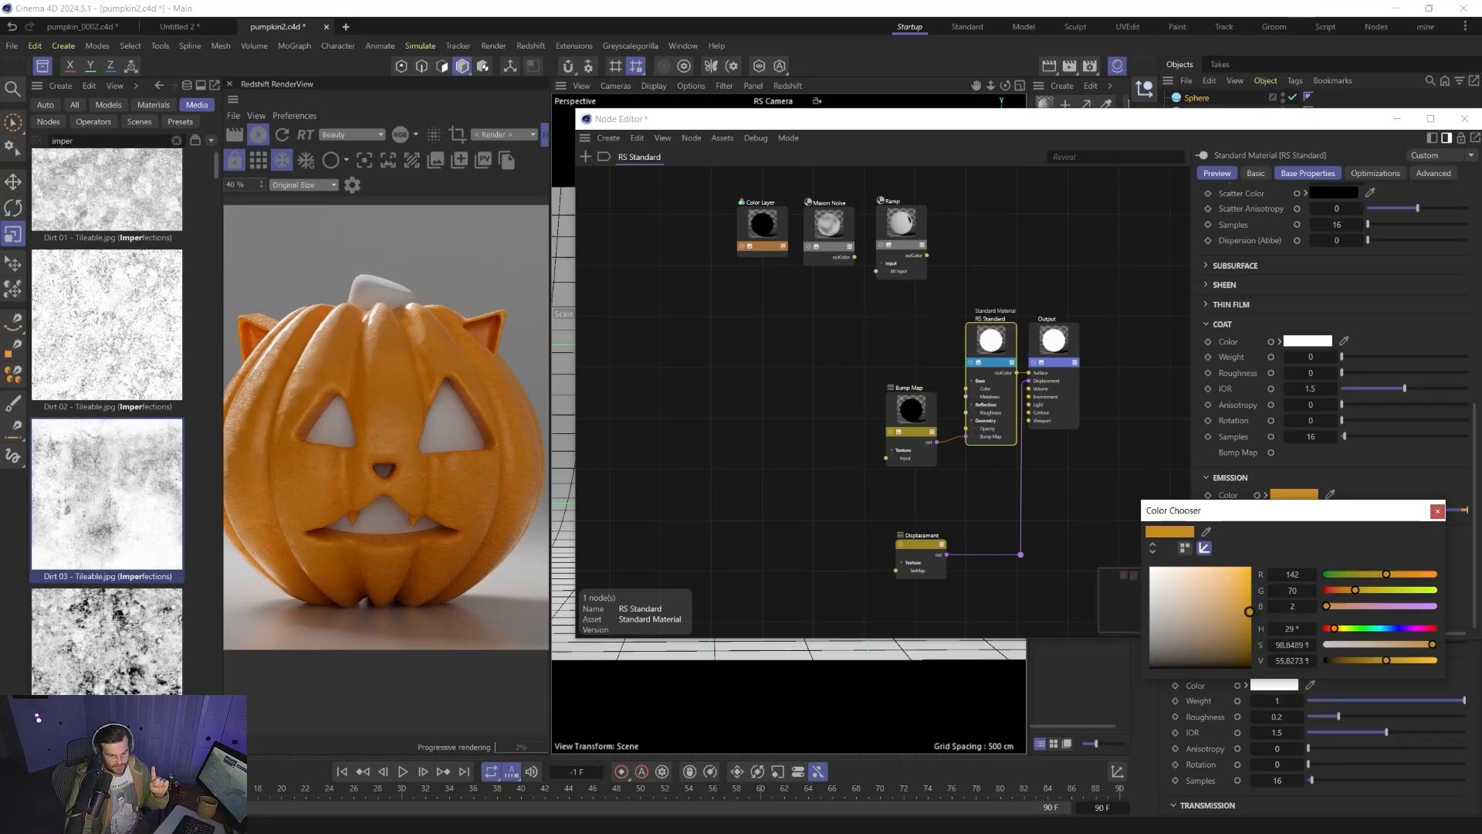
{"action": "left_click_drag", "start_coordinate": [1409, 576], "coordinate": [1436, 575]}
{"action": "left_click", "coordinate": [1437, 511]}
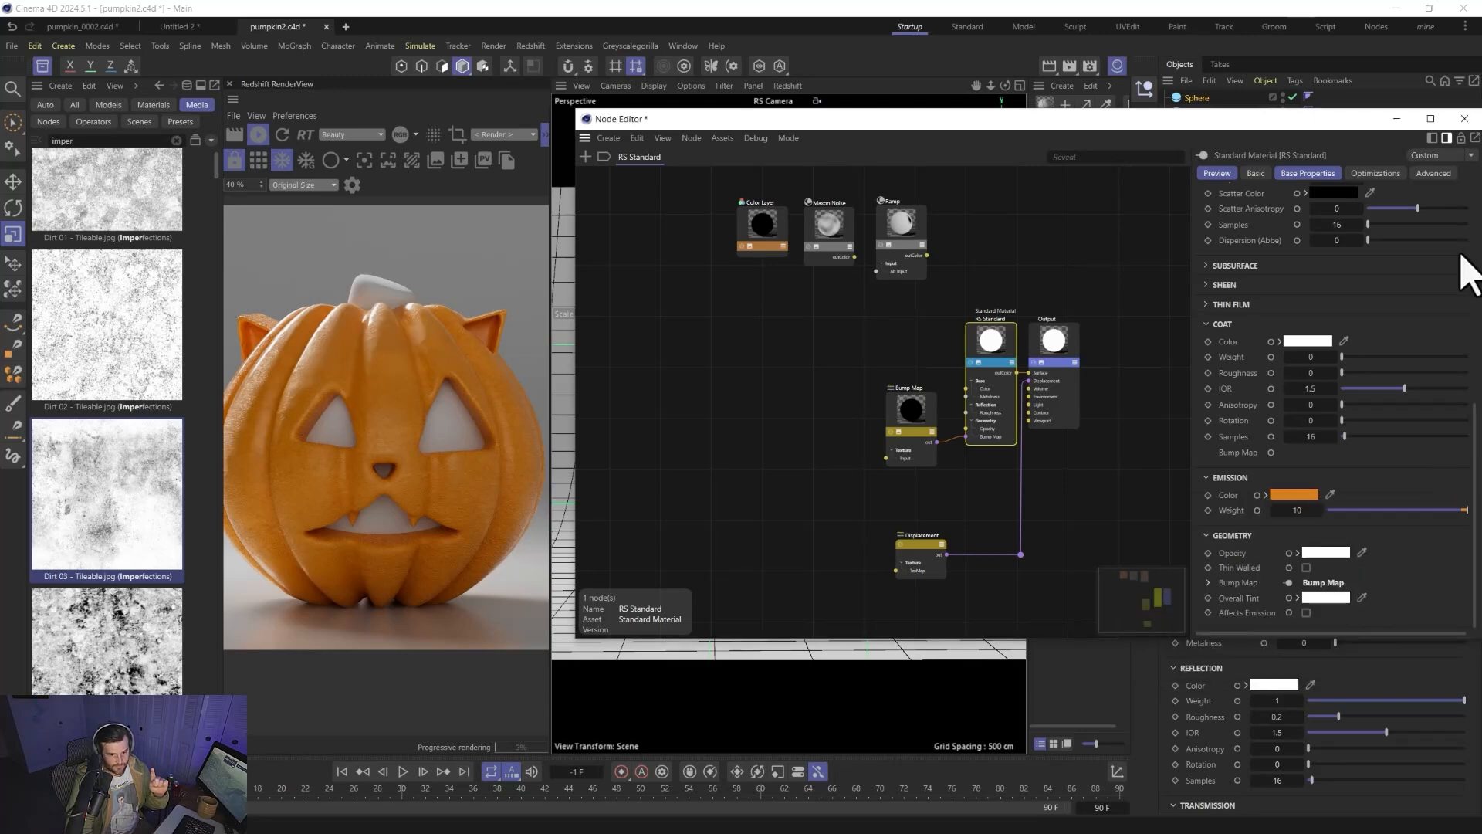
{"action": "left_click", "coordinate": [1465, 120]}
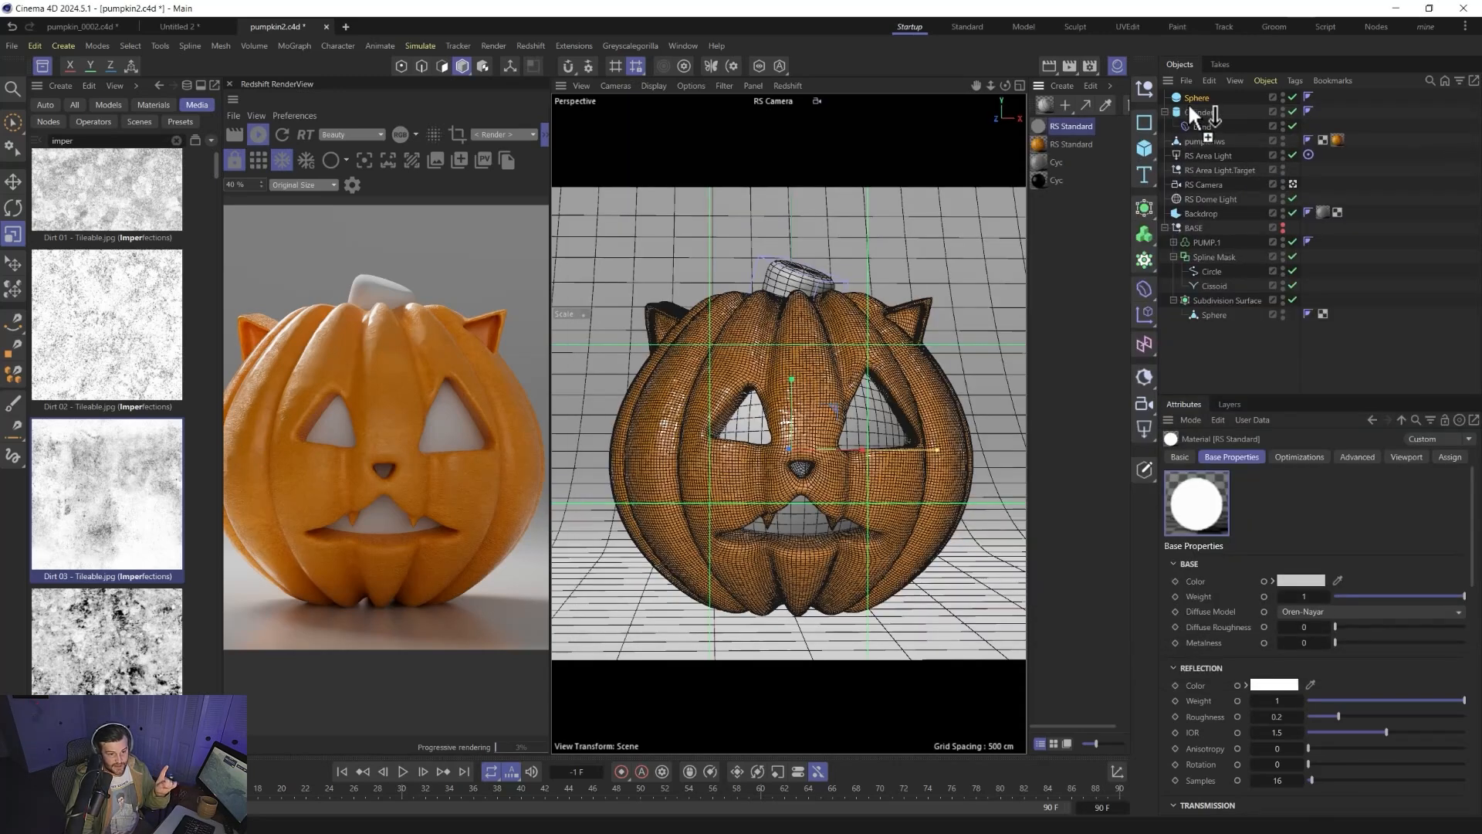
{"action": "left_click_drag", "start_coordinate": [1189, 108], "coordinate": [1196, 98]}
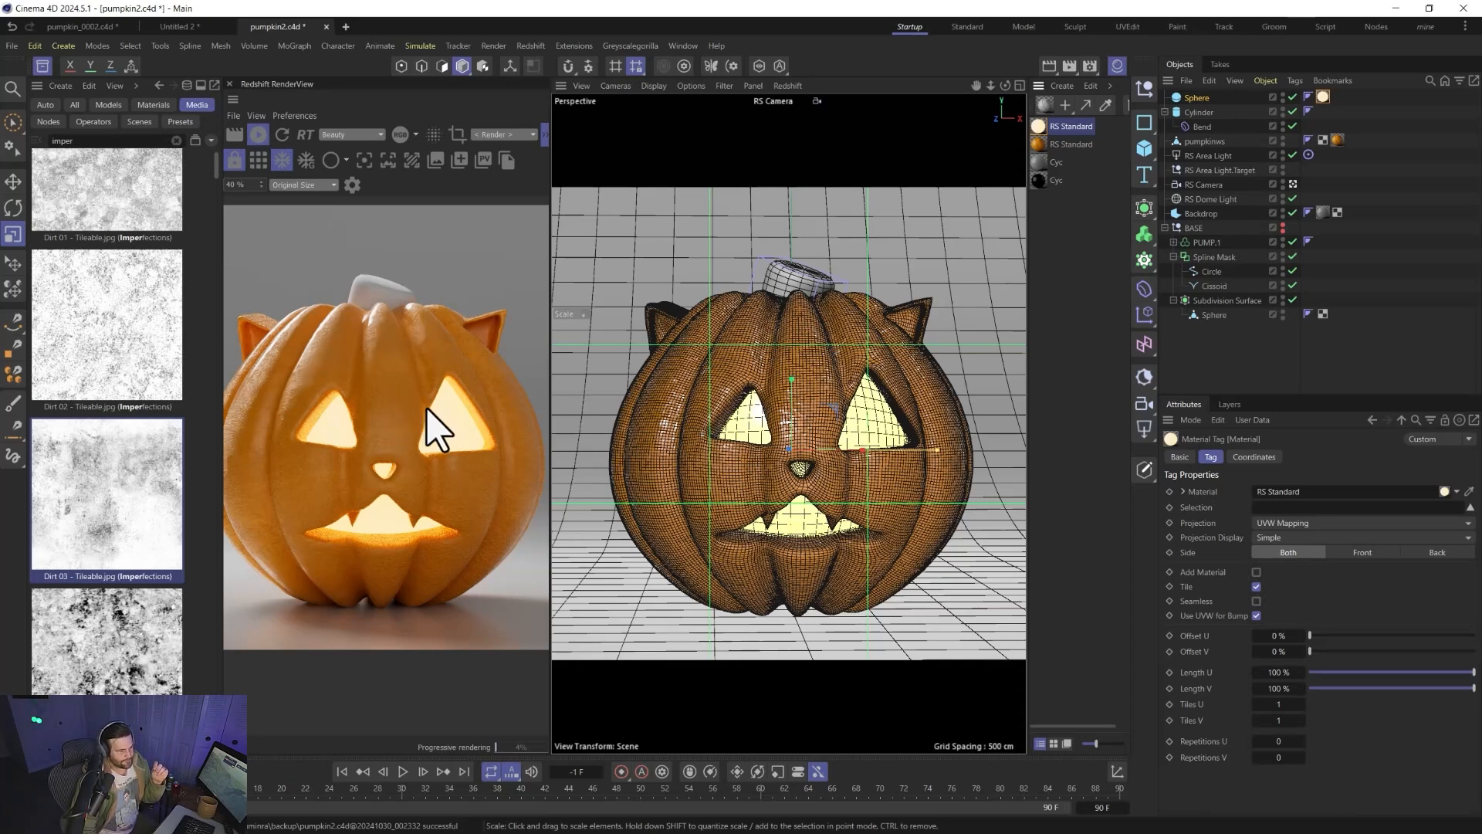
- Enable Bloom in the RenderView post effects and hide the asset browser to enlarge the render area
{"action": "left_click", "coordinate": [352, 184]}
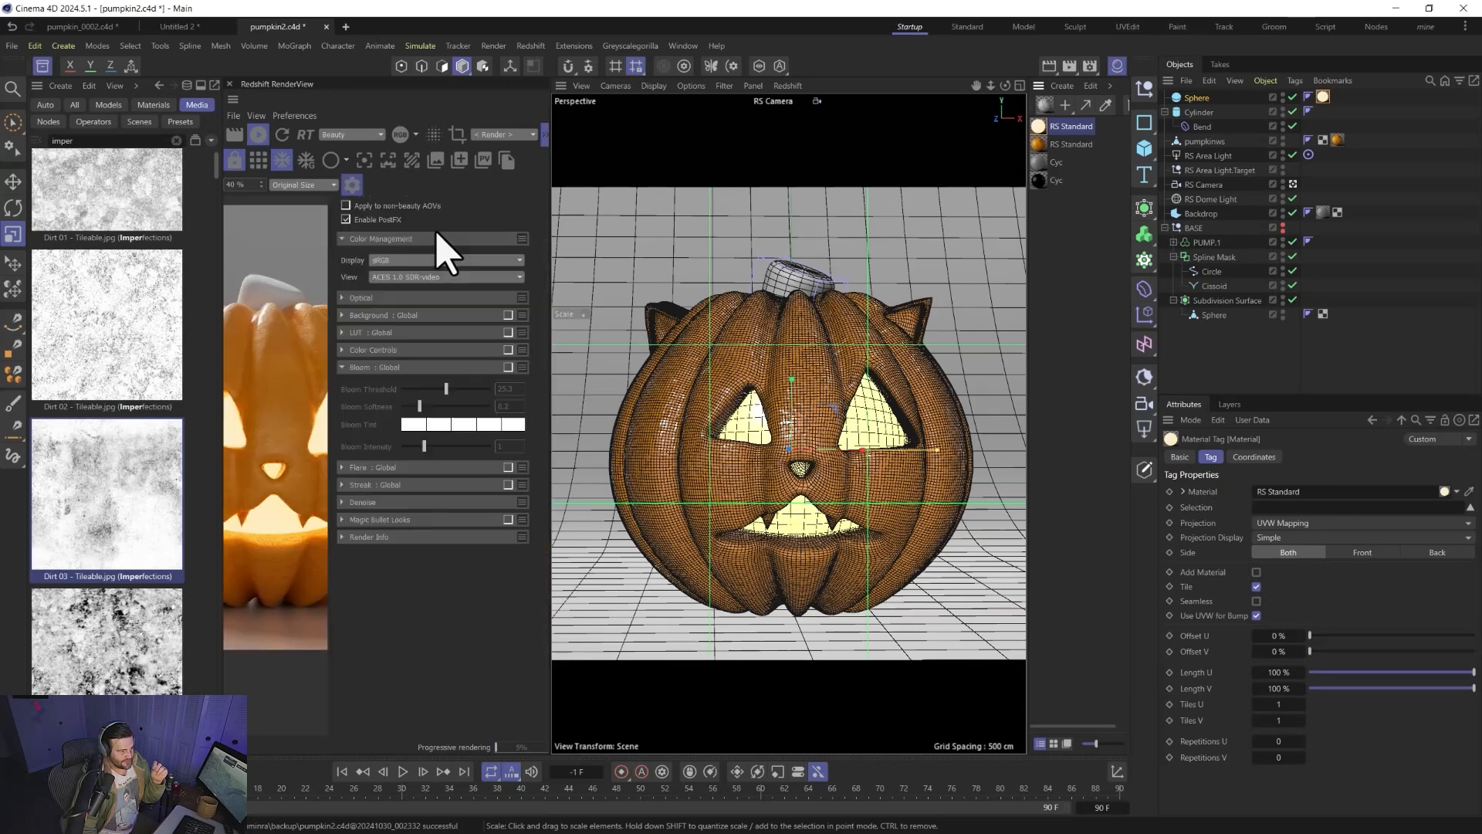
{"action": "left_click", "coordinate": [508, 368]}
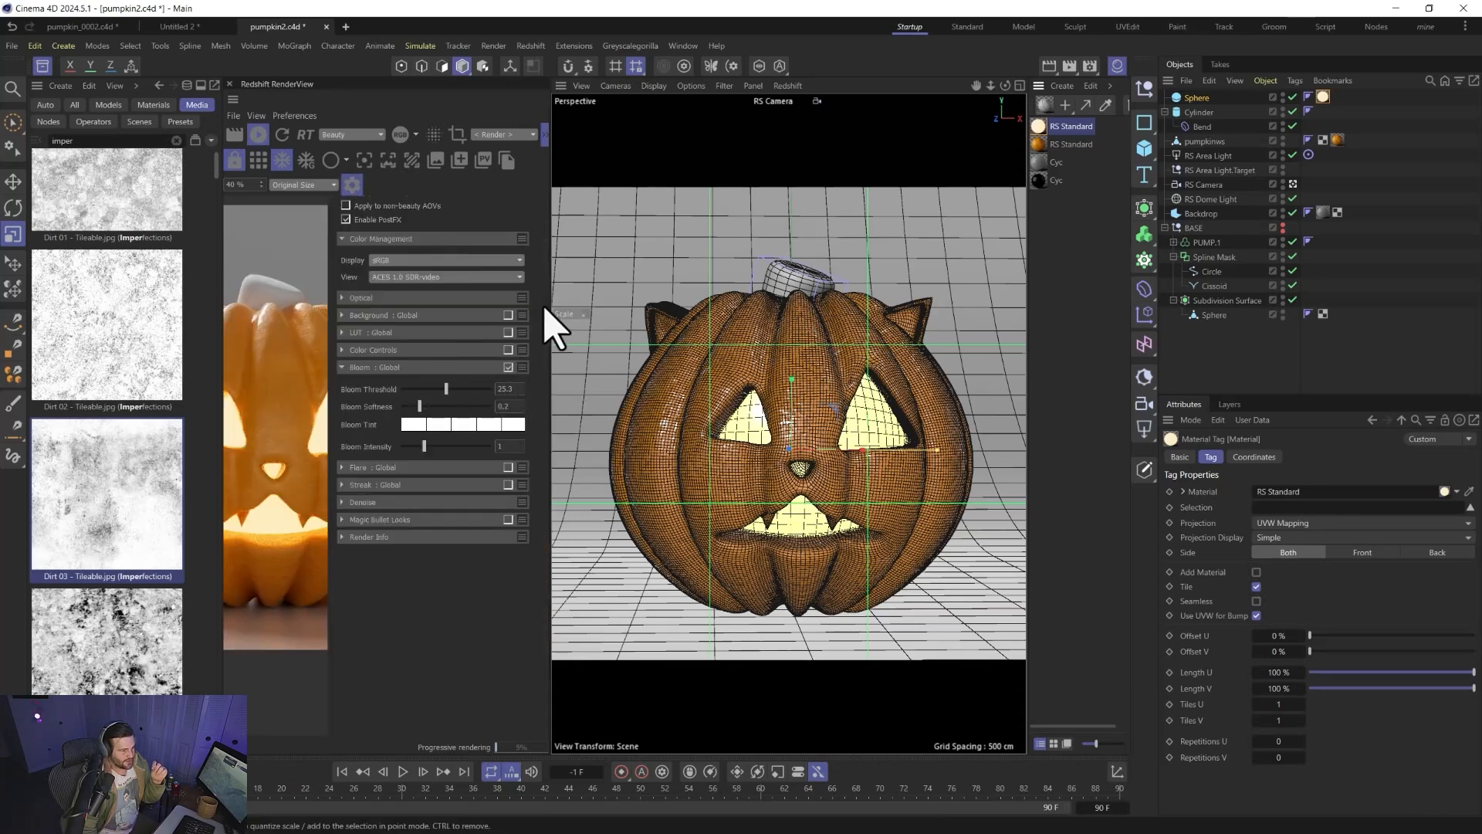
{"action": "left_click_drag", "start_coordinate": [566, 301], "coordinate": [770, 301]}
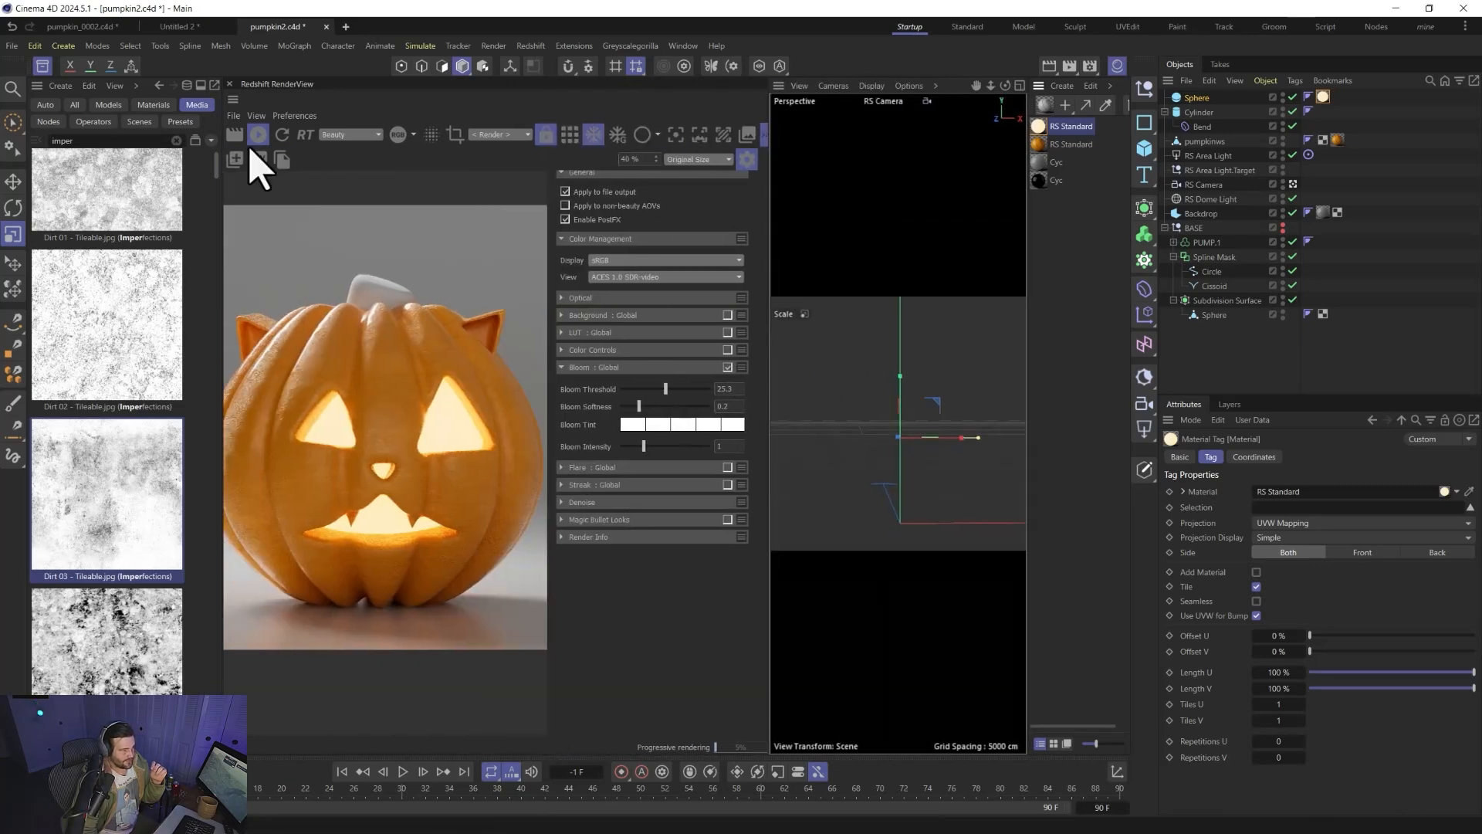
{"action": "left_click", "coordinate": [39, 68]}
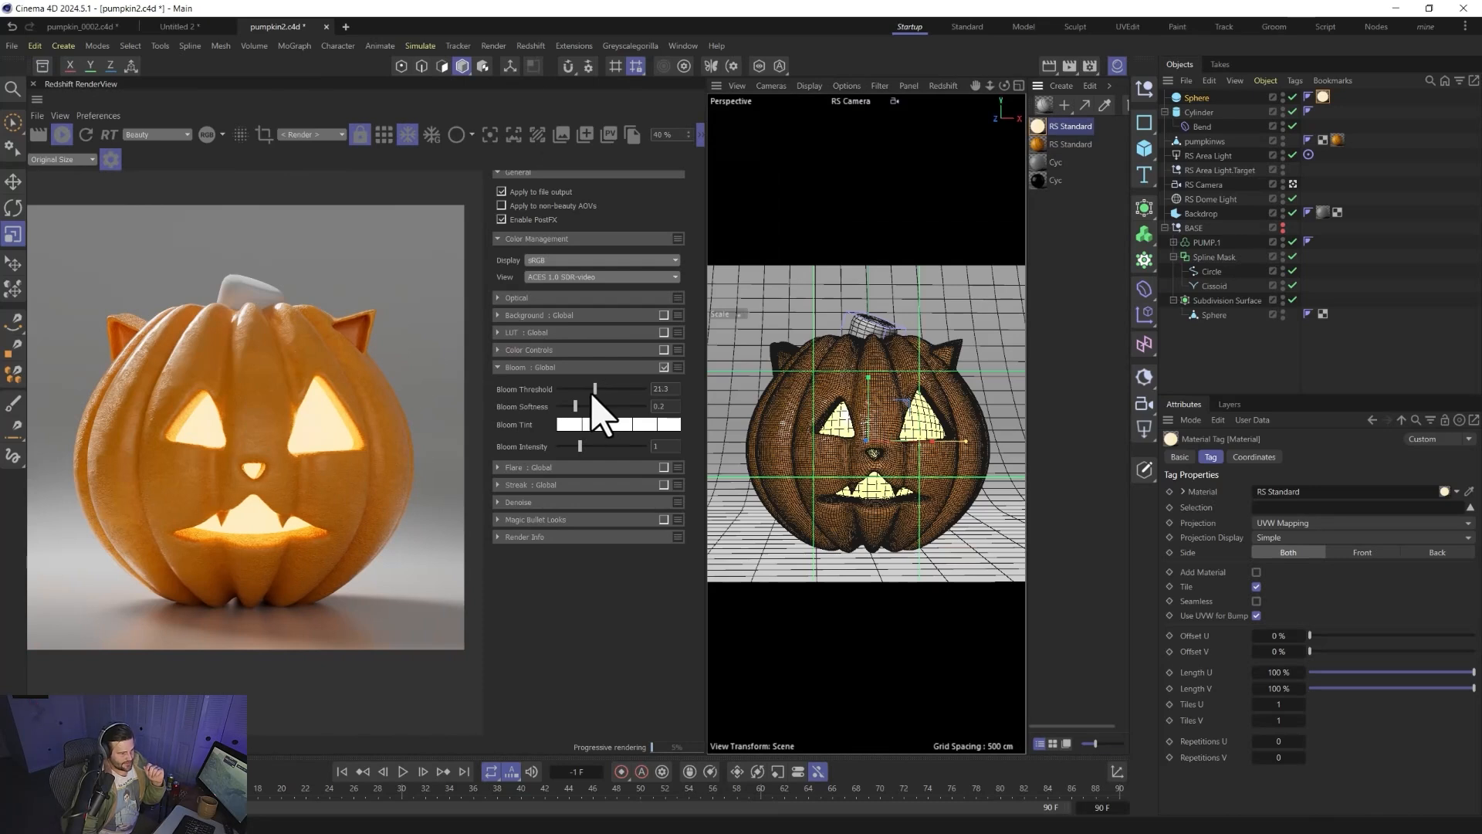
- Lower the Bloom threshold to about 6 and the intensity to about 0.56, then narrow the RenderView slightly
{"action": "left_click_drag", "start_coordinate": [594, 391], "coordinate": [572, 395]}
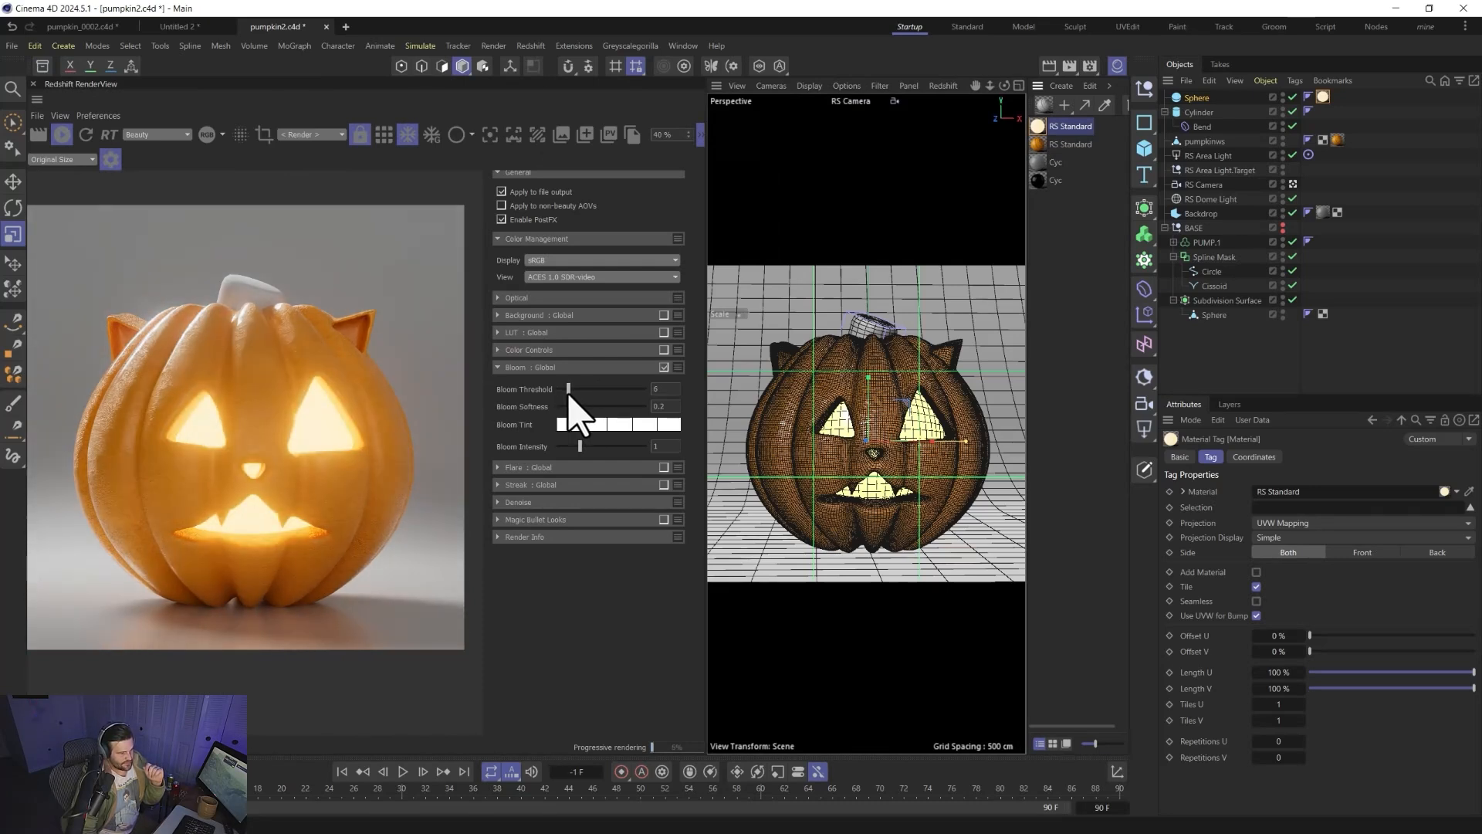
{"action": "left_click_drag", "start_coordinate": [580, 447], "coordinate": [577, 477]}
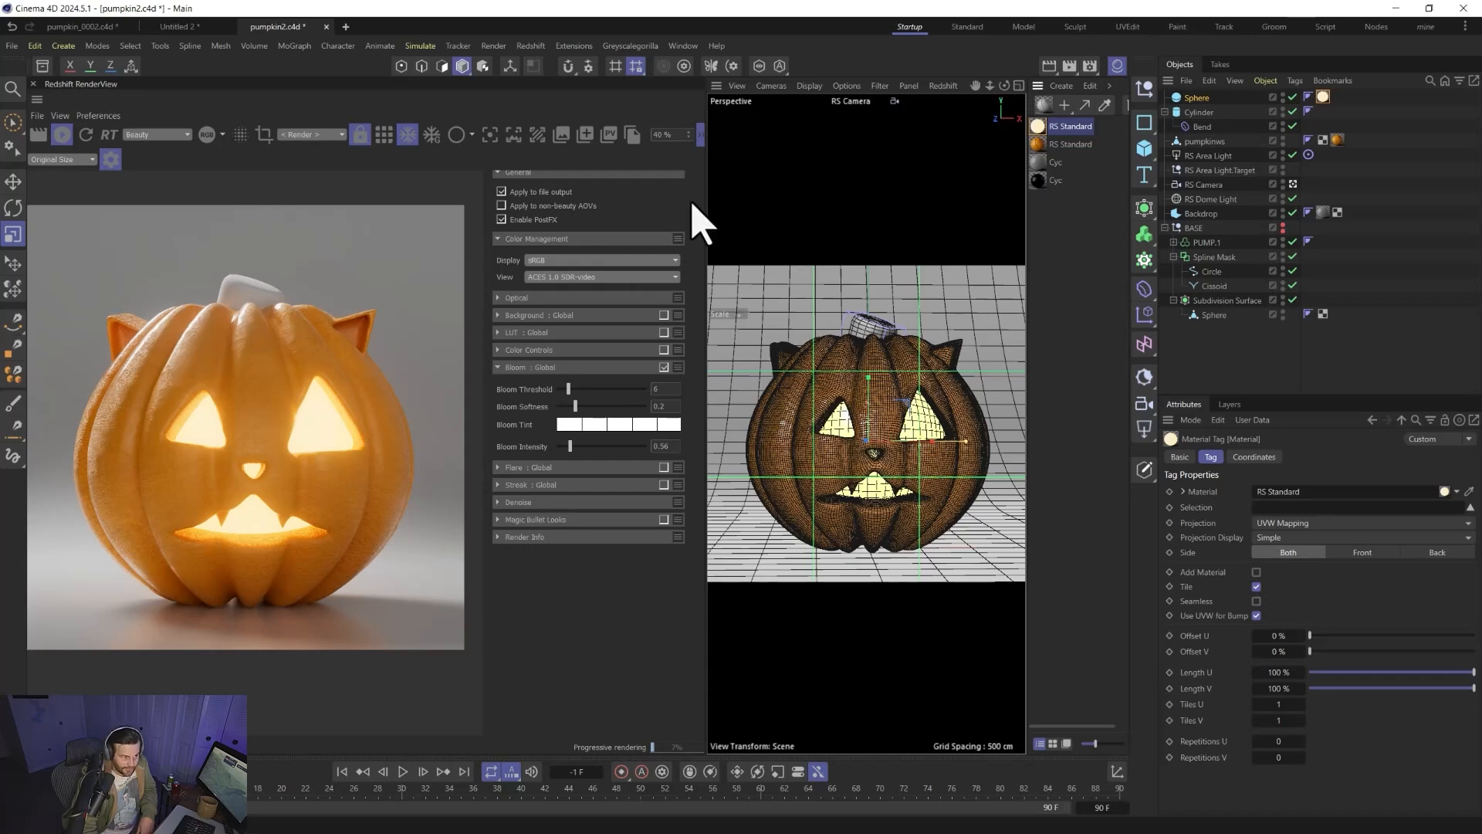
{"action": "left_click_drag", "start_coordinate": [705, 218], "coordinate": [635, 201]}
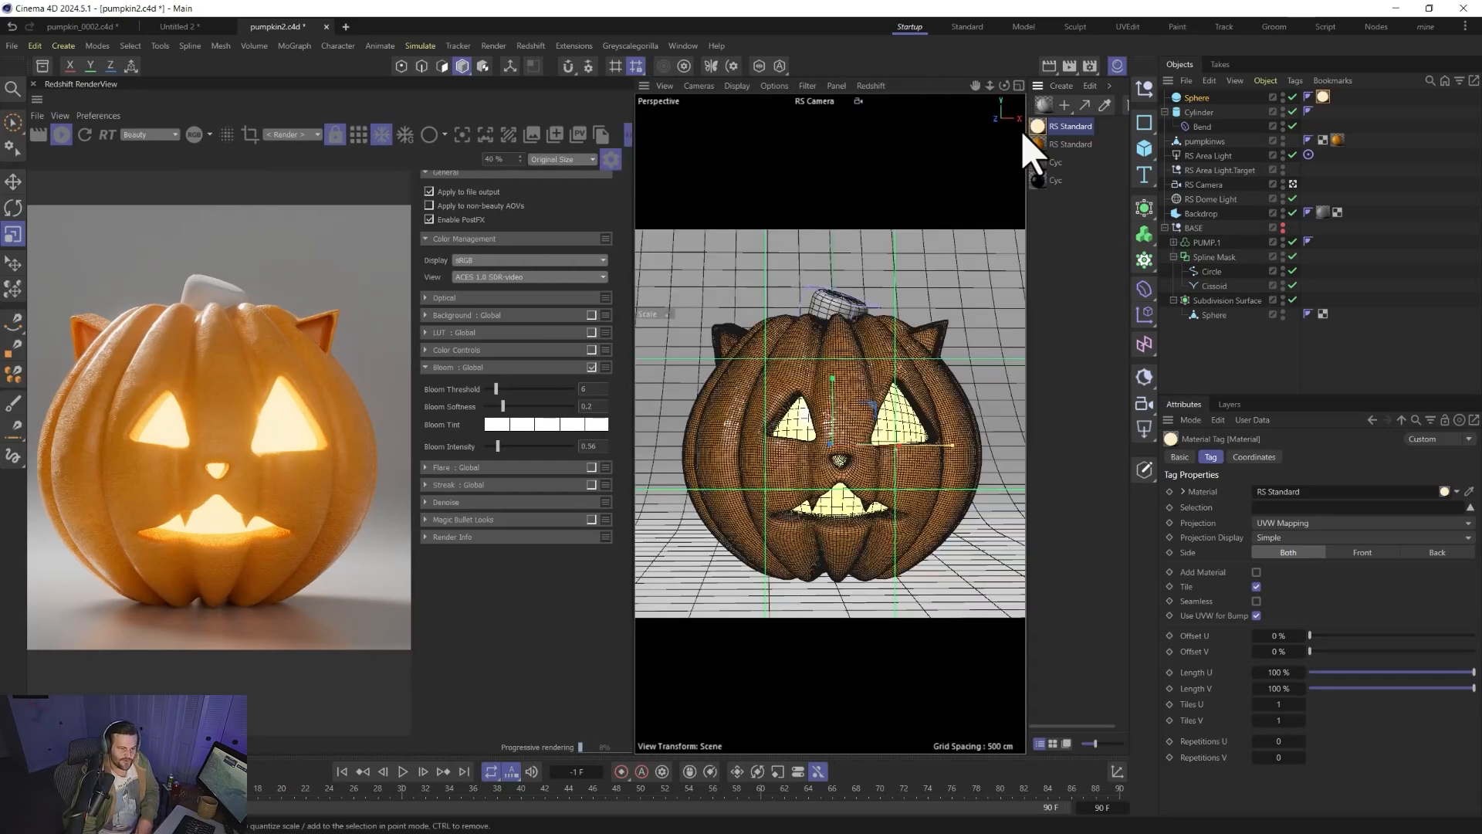
- Reopen the glowing material's nodes, place the Ramp node below Maxon Noise, and copy the Standard Material's emission color
{"action": "double_click", "coordinate": [1038, 133]}
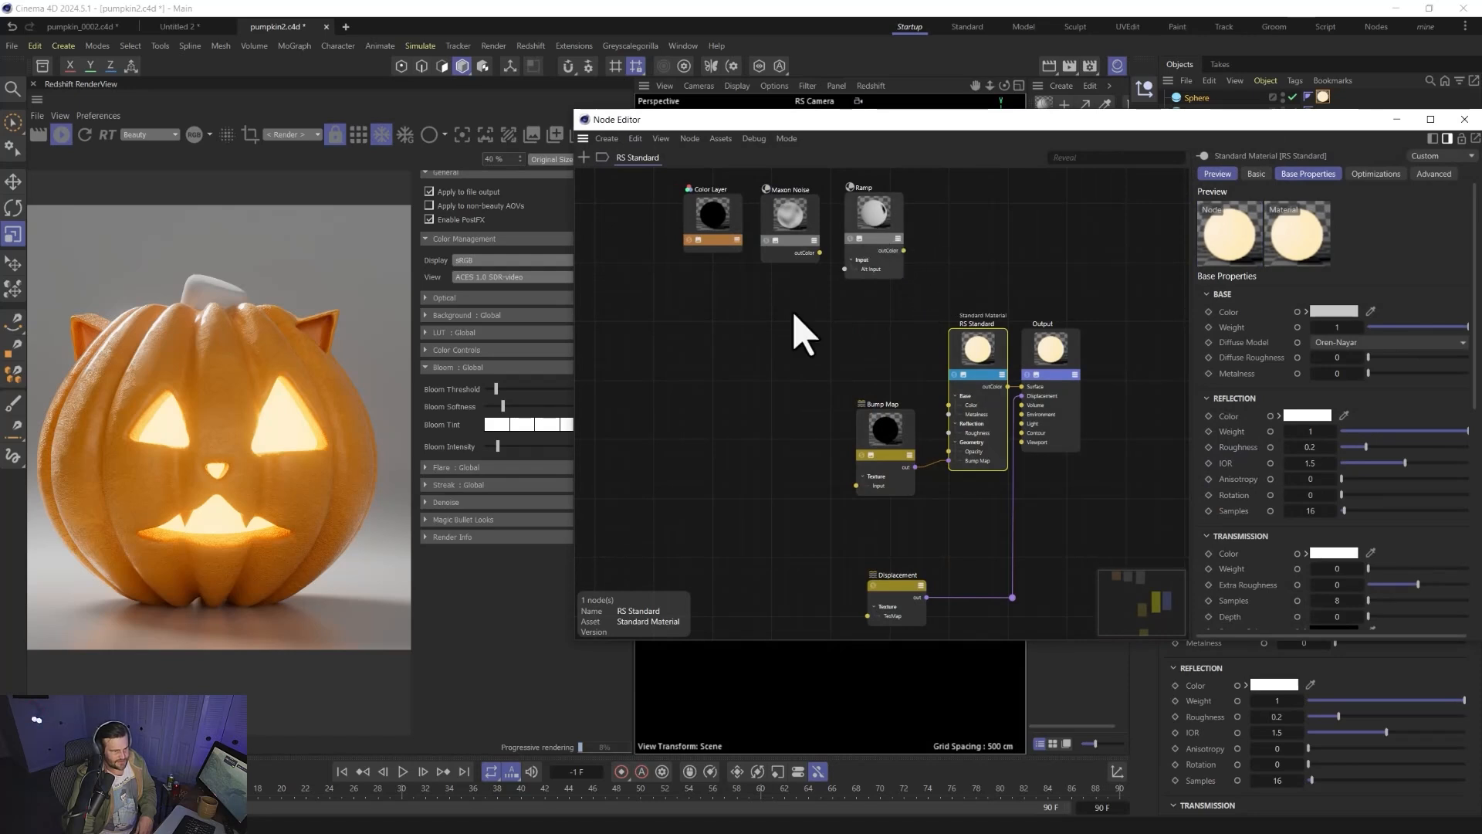
{"action": "left_click_drag", "start_coordinate": [868, 213], "coordinate": [769, 316]}
{"action": "left_click", "coordinate": [979, 363]}
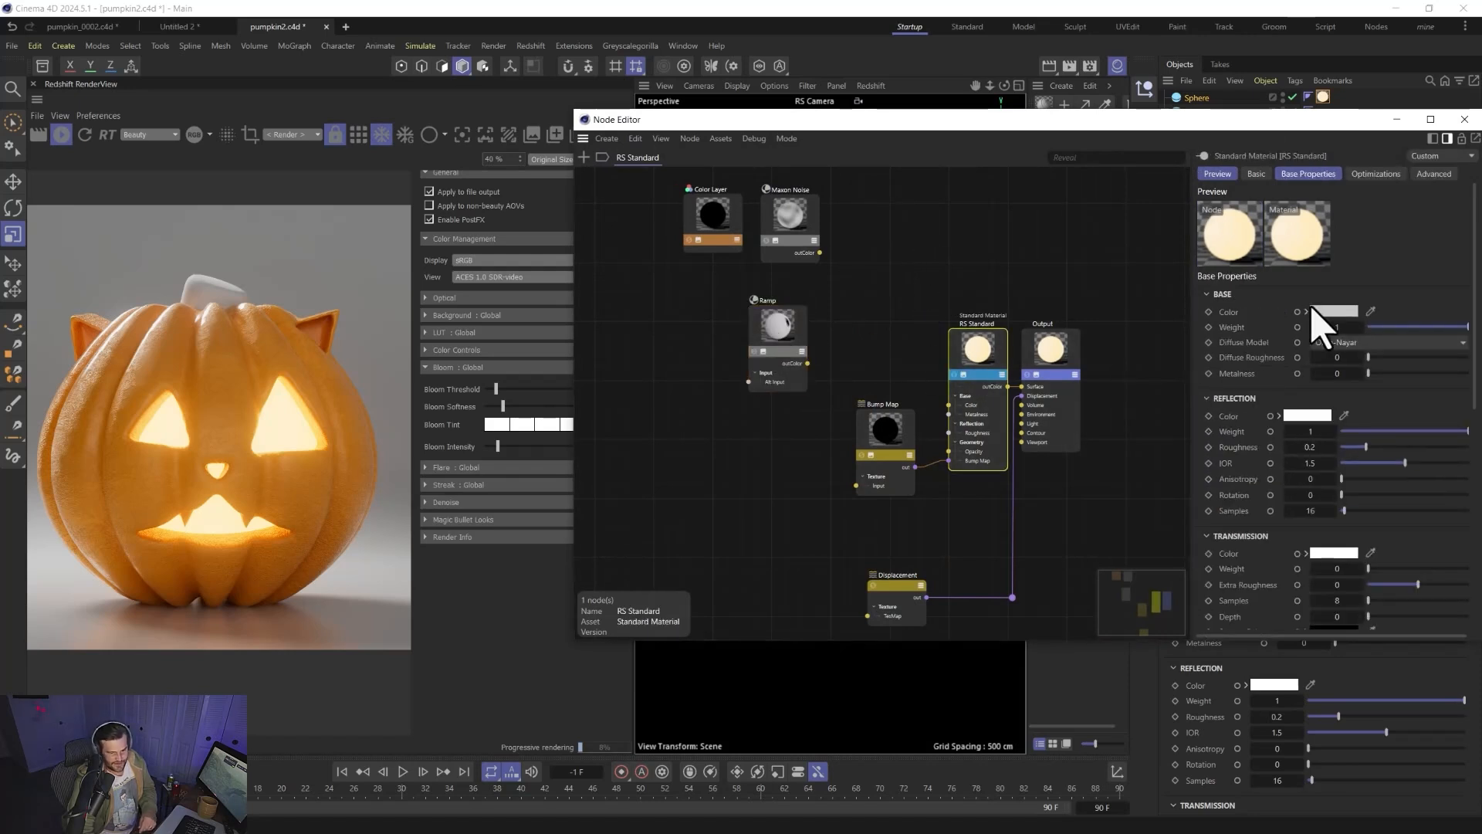
{"action": "scroll", "coordinate": [1270, 571], "scroll_direction": "down", "scroll_amount": 5}
{"action": "scroll", "coordinate": [1270, 572], "scroll_direction": "down", "scroll_amount": 4}
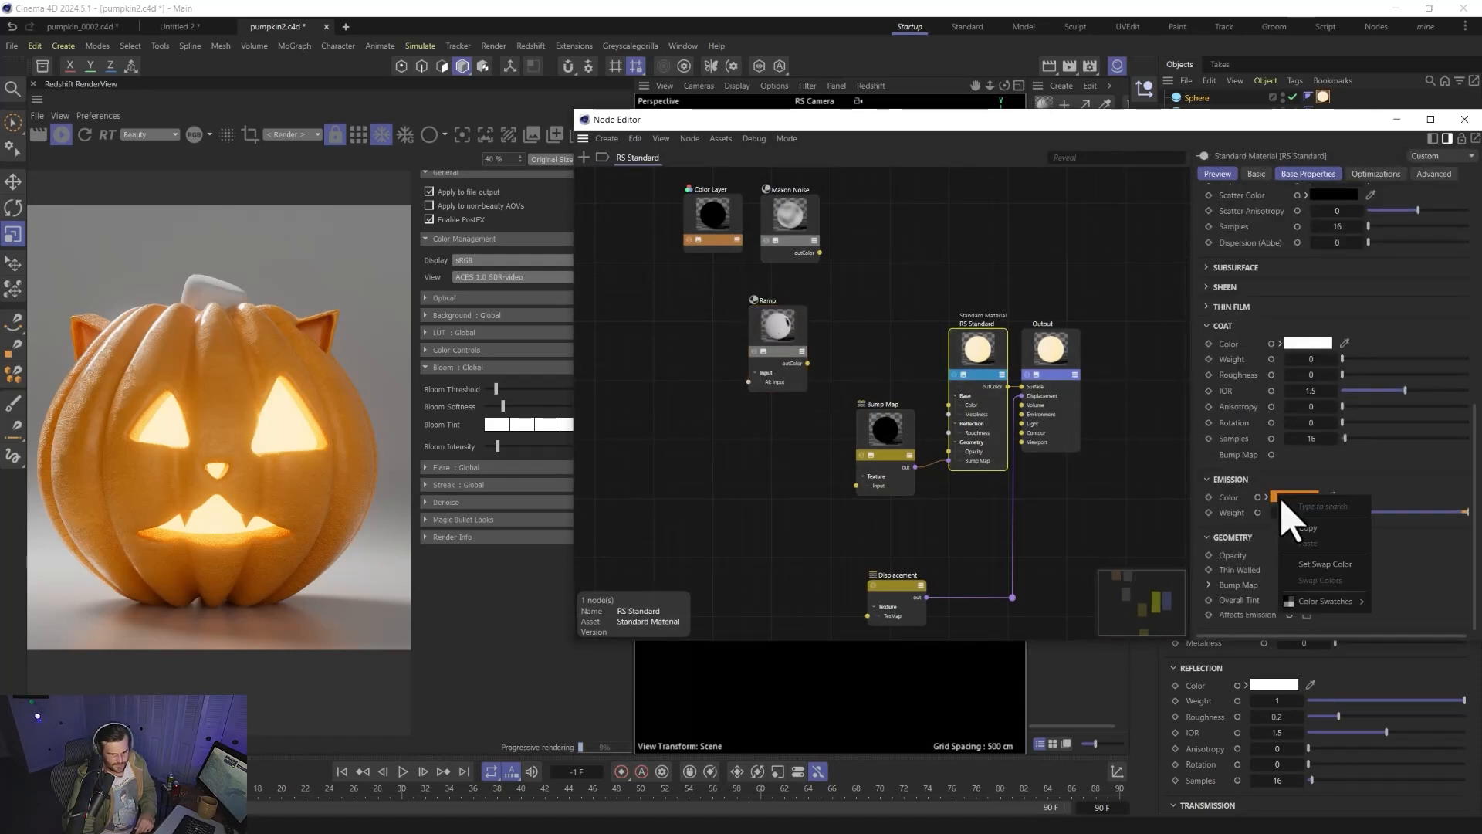
- Paste the copied orange emission color into the Ramp's white knot at 100%
{"action": "left_click", "coordinate": [795, 344]}
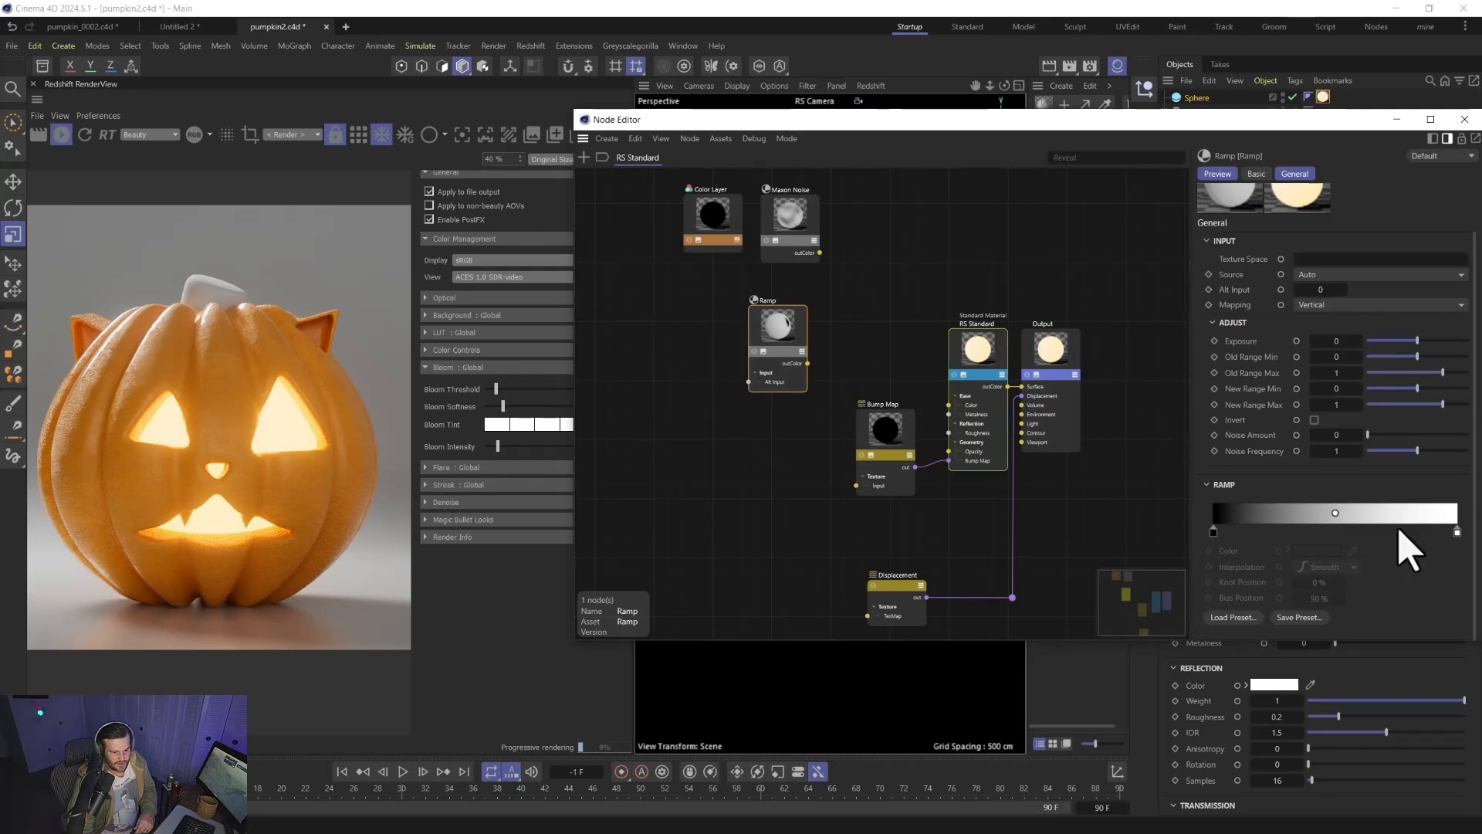
{"action": "mouse_move", "coordinate": [1466, 549]}
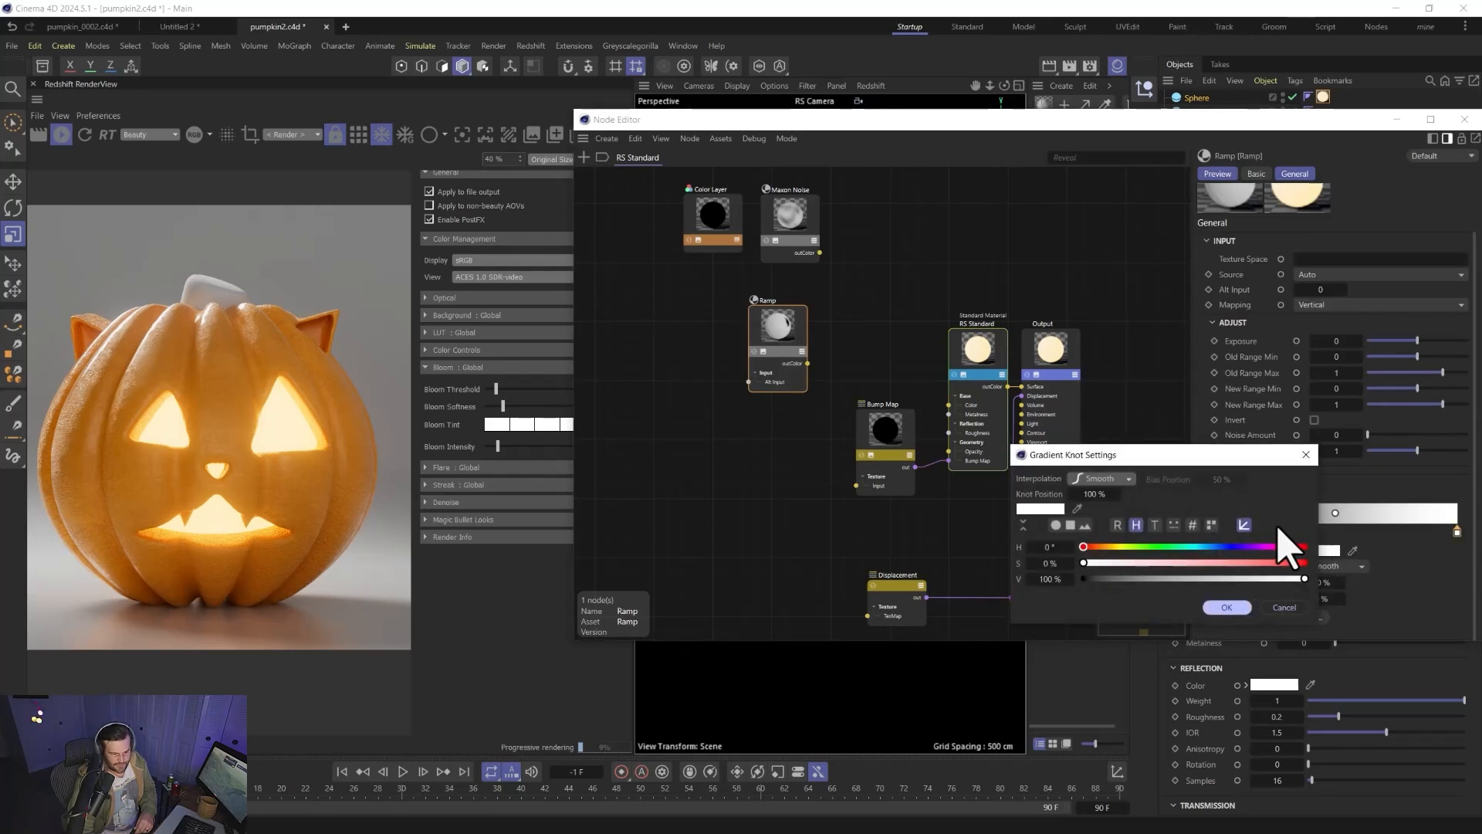
{"action": "right_click", "coordinate": [1035, 516]}
{"action": "left_click", "coordinate": [1058, 580]}
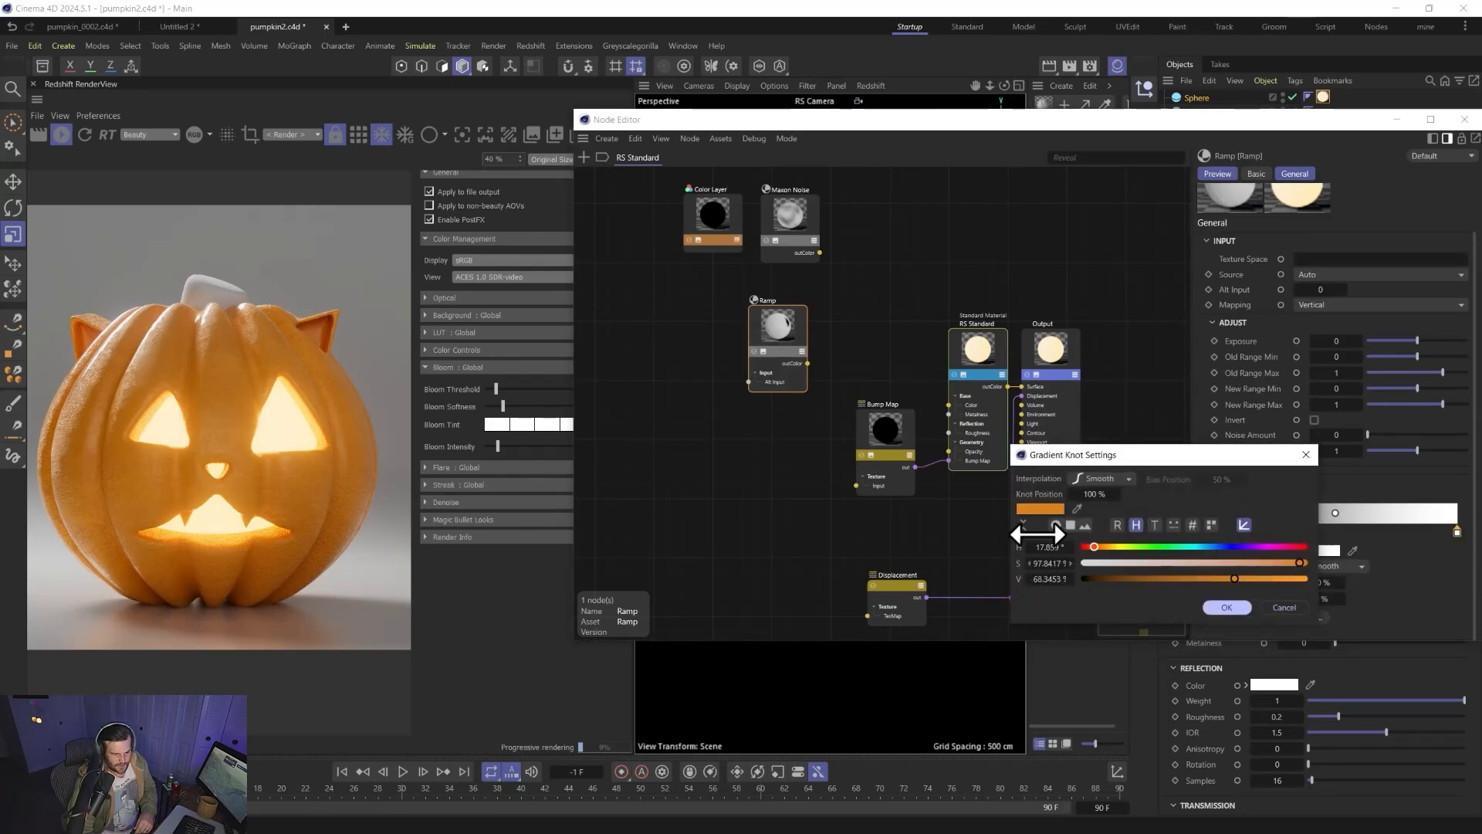
{"action": "left_click", "coordinate": [1227, 606]}
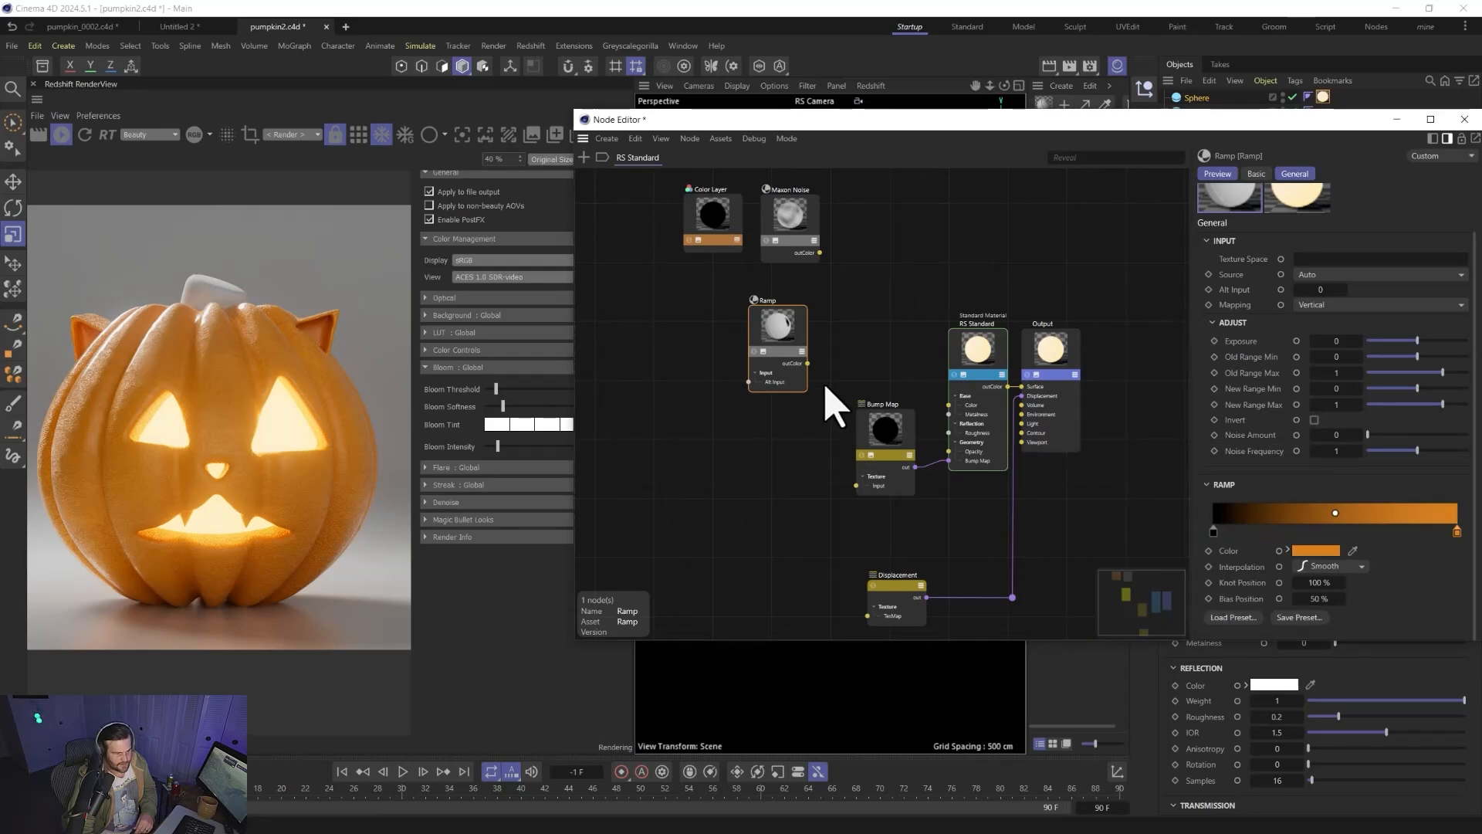
- Connect the Ramp's output color to the Standard Material's emission color
{"action": "left_click_drag", "start_coordinate": [808, 363], "coordinate": [972, 349]}
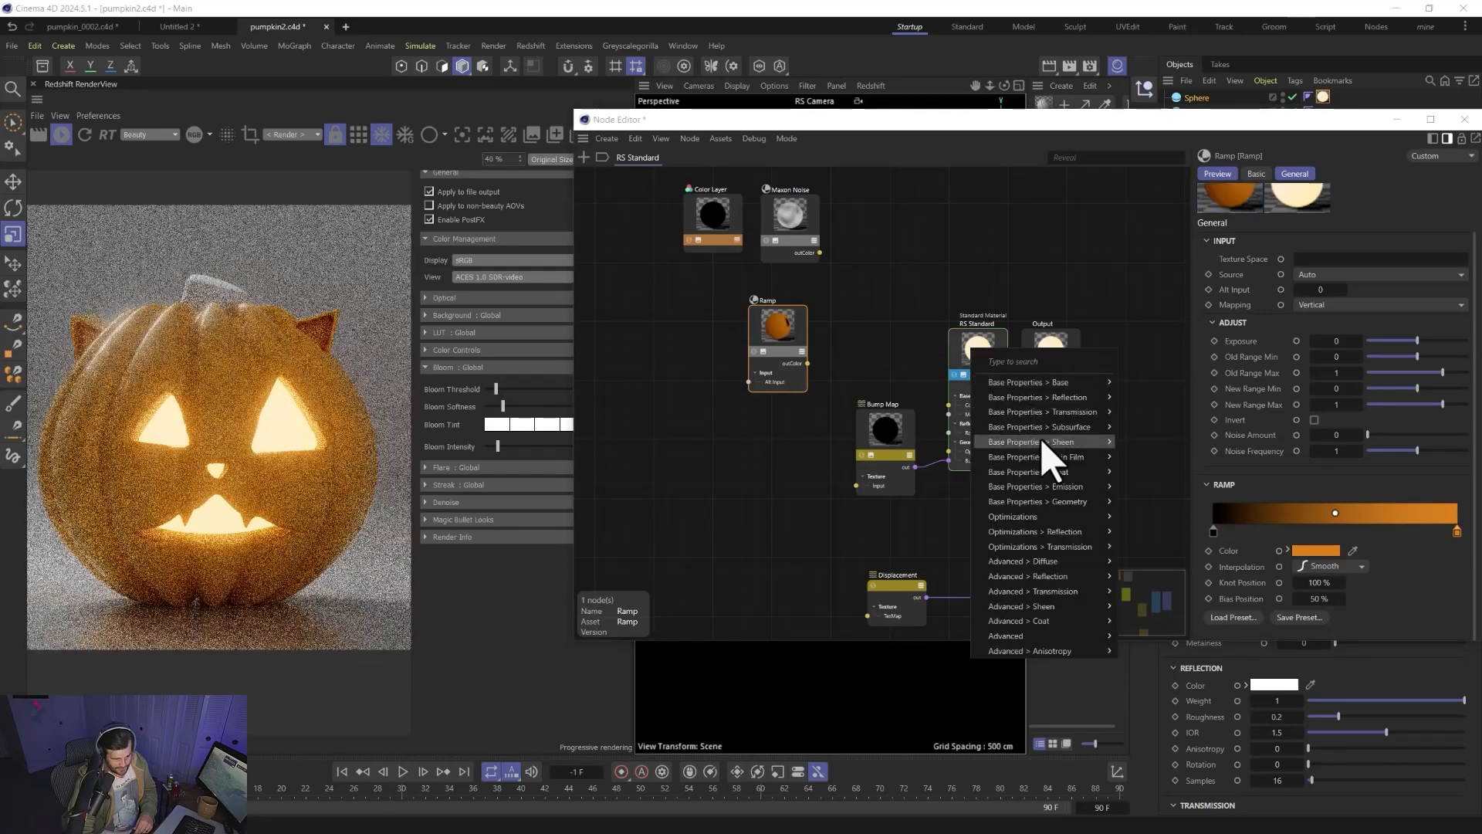
{"action": "mouse_move", "coordinate": [1085, 488]}
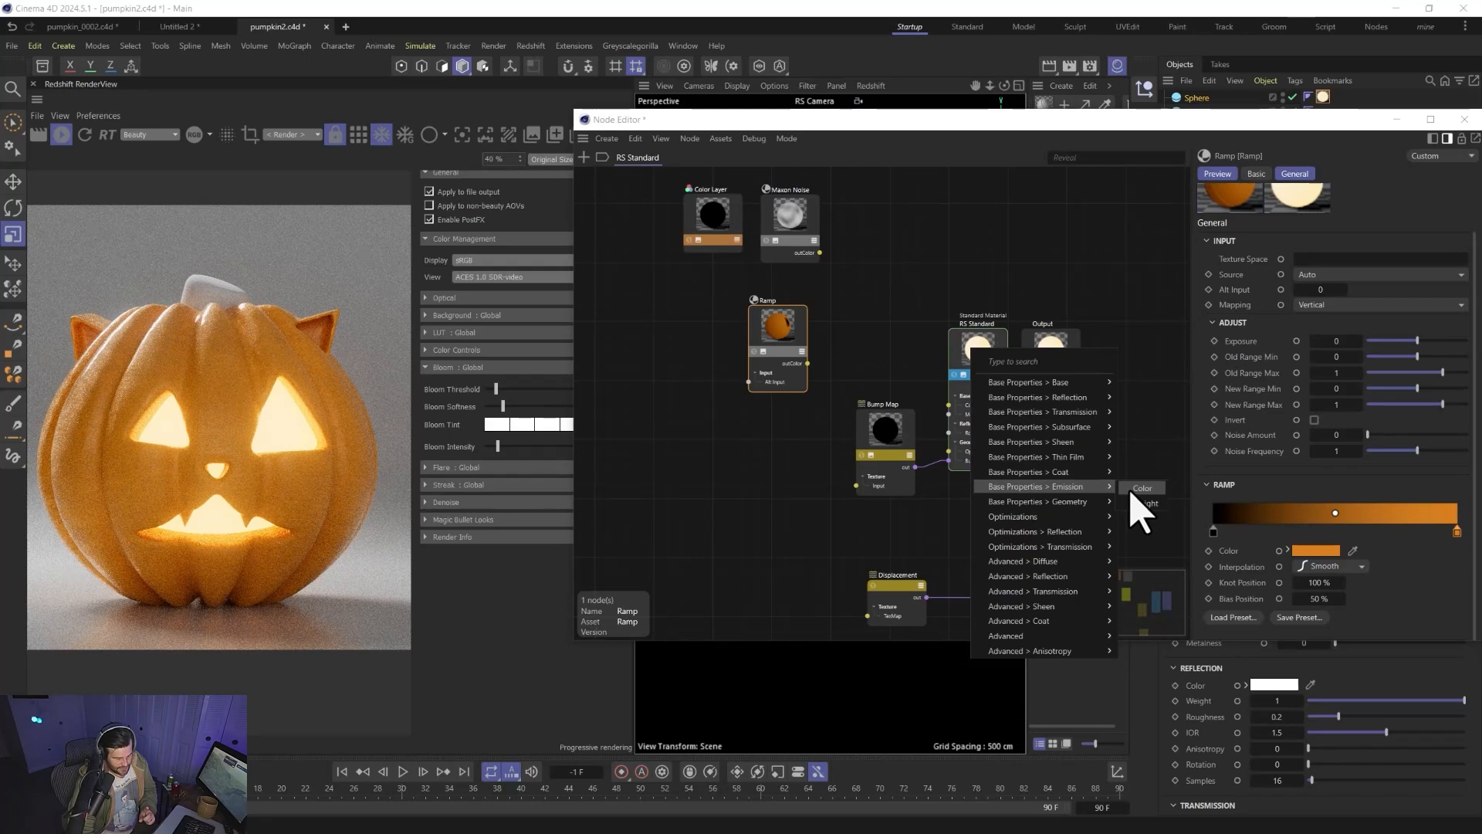
{"action": "left_click", "coordinate": [1140, 489]}
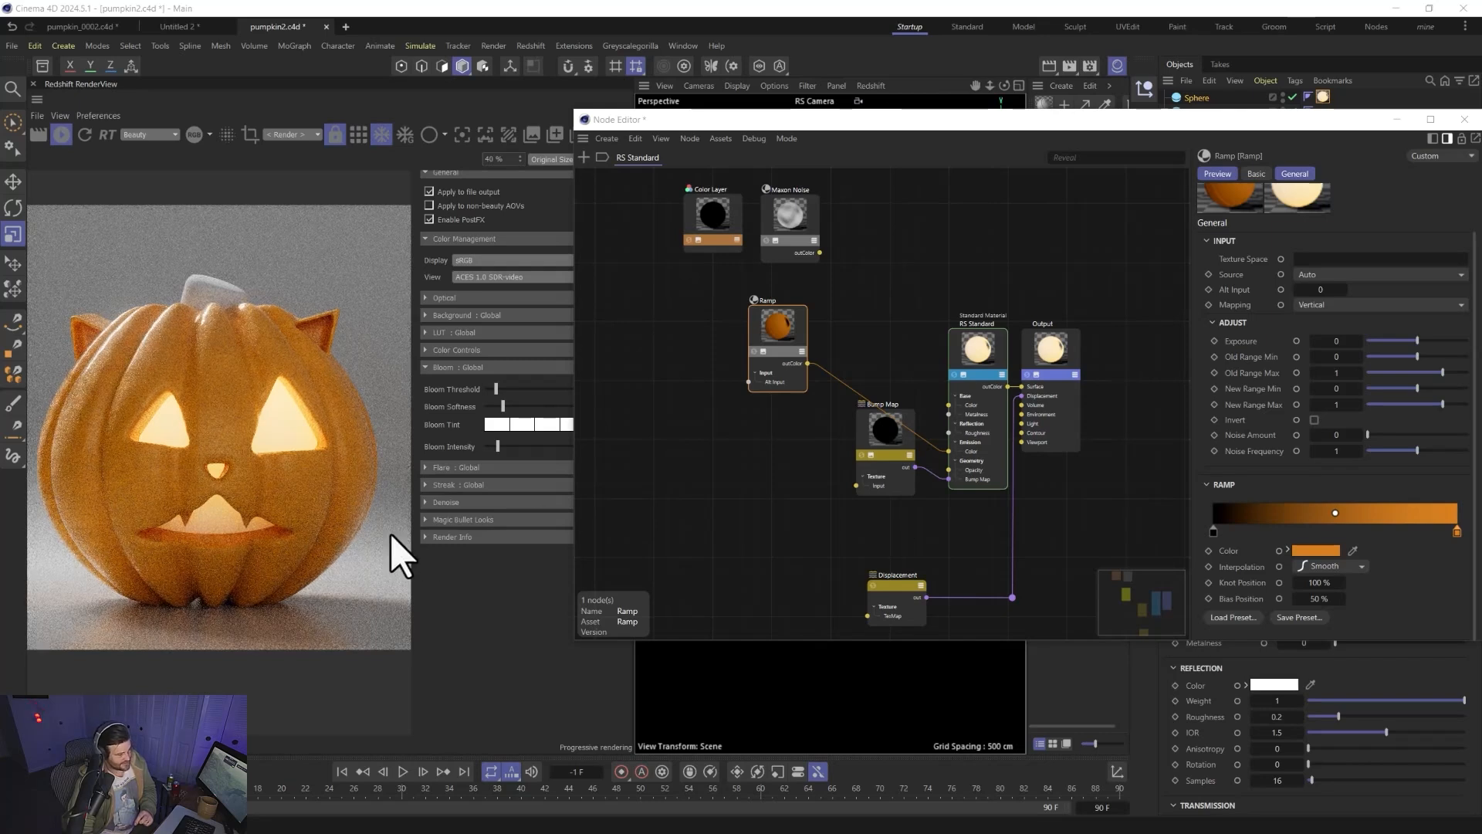
- Invert the Ramp's gradient so orange comes first, and move its black knot to about 65%
{"action": "right_click", "coordinate": [1245, 511]}
{"action": "left_click", "coordinate": [1278, 561]}
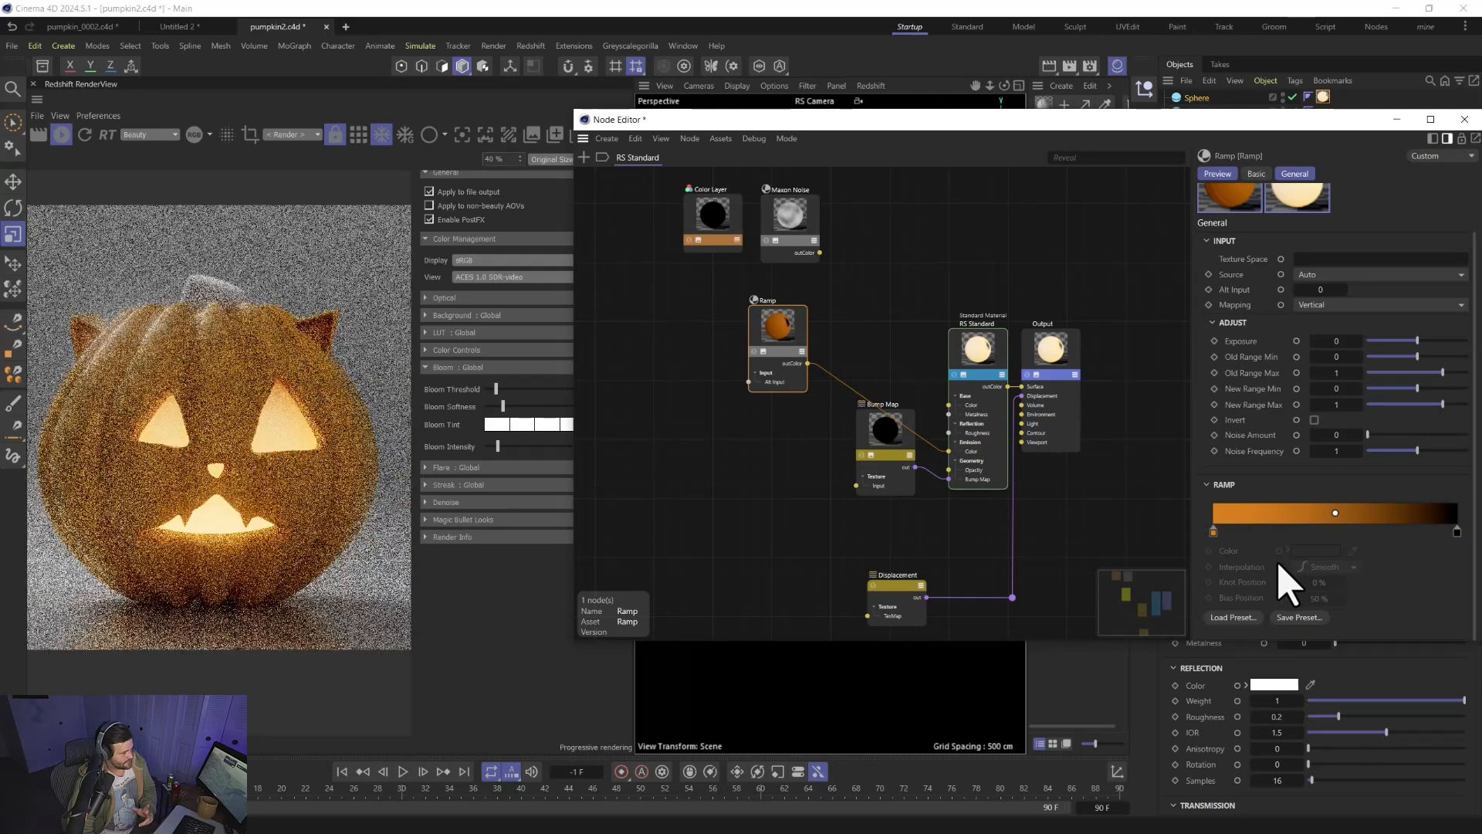
{"action": "left_click_drag", "start_coordinate": [1457, 532], "coordinate": [1379, 551]}
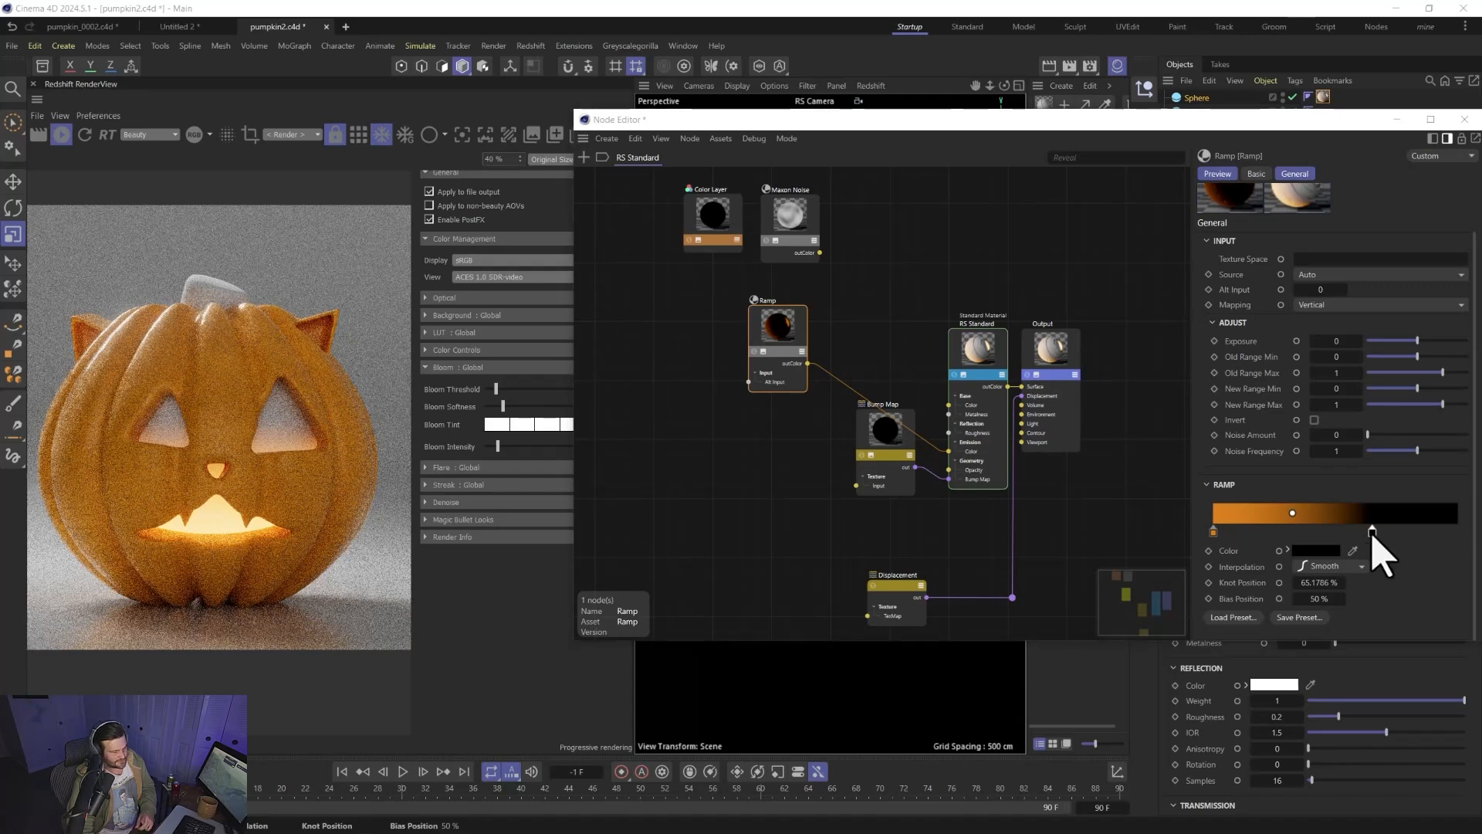
- Recolor the Ramp's black knot to a dark orange at 10% value, and shift the bias and the bright orange knot to refine the falloff
{"action": "double_click", "coordinate": [1373, 532]}
{"action": "left_click_drag", "start_coordinate": [1115, 577], "coordinate": [1107, 577]}
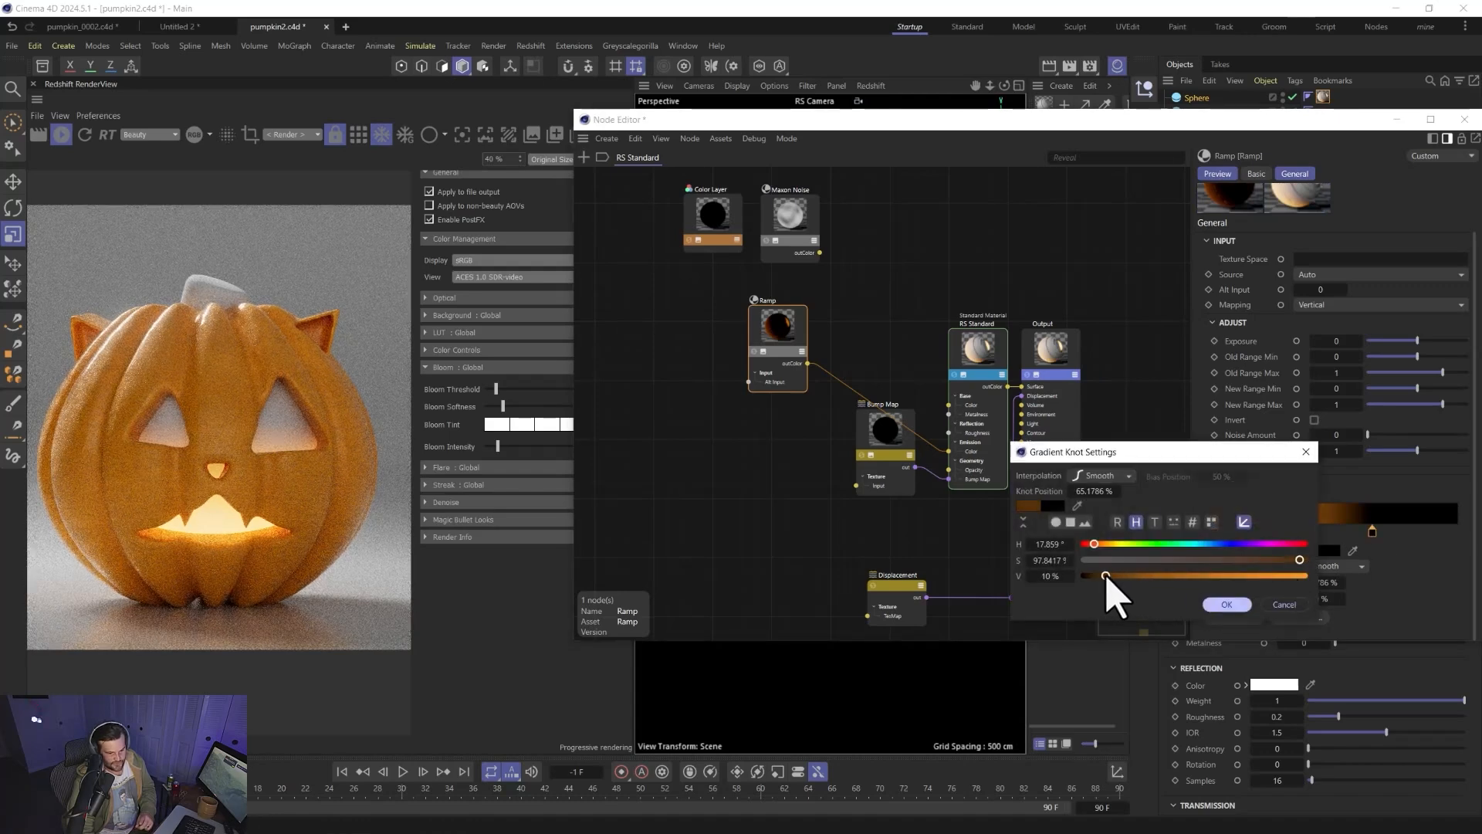
{"action": "left_click", "coordinate": [1226, 604]}
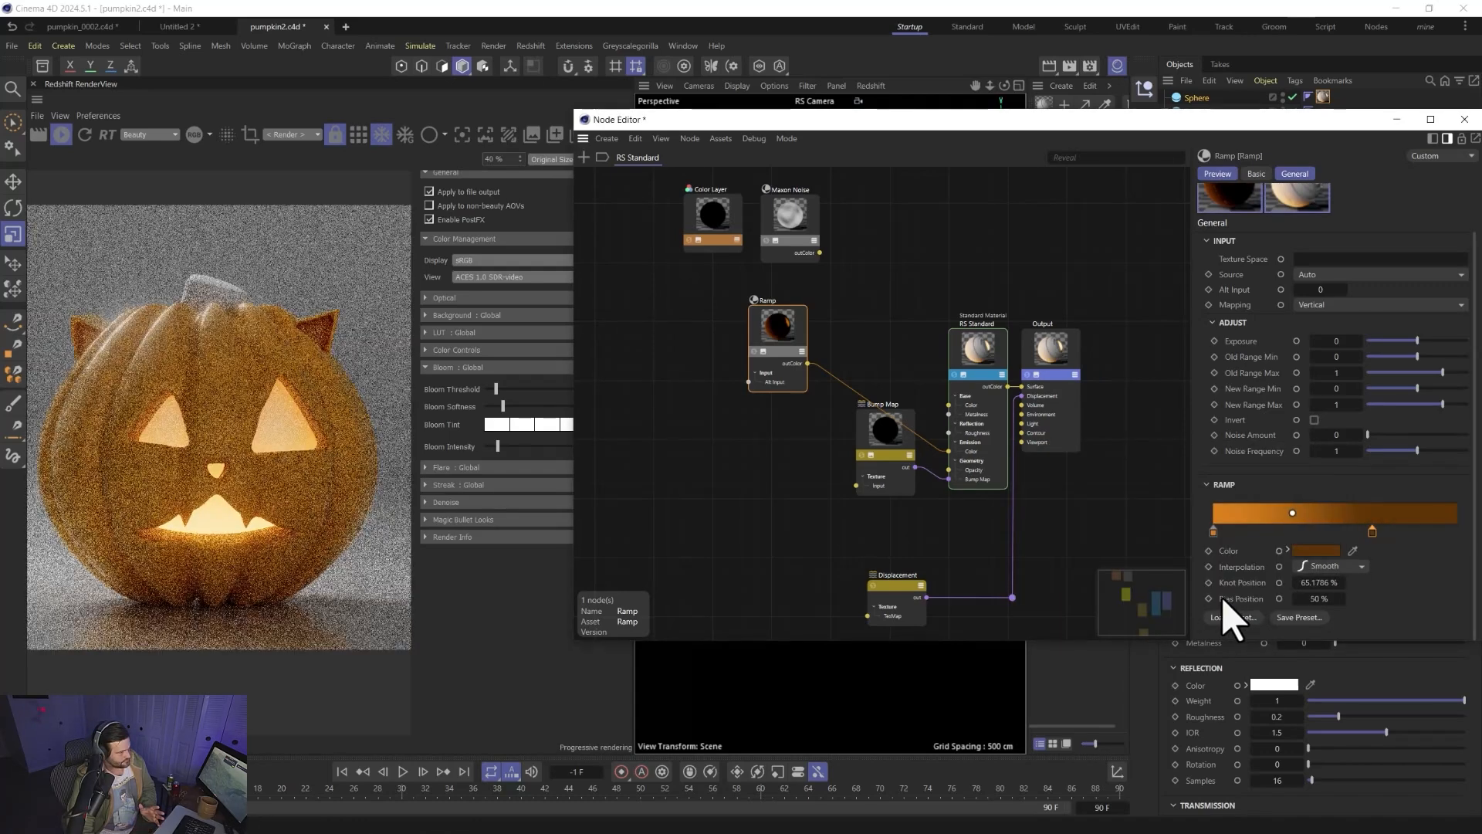
{"action": "left_click_drag", "start_coordinate": [1292, 513], "coordinate": [1271, 539]}
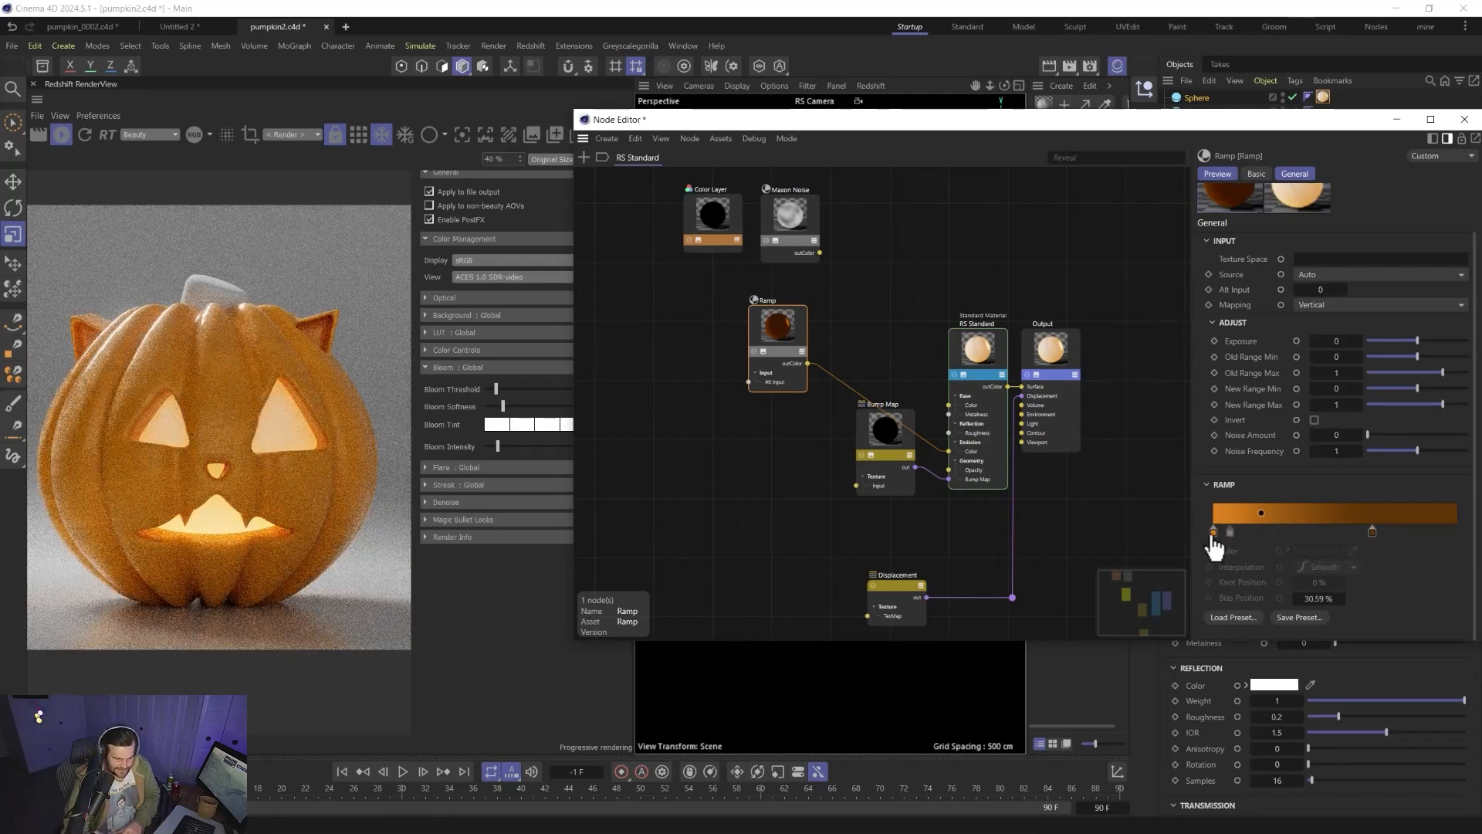
{"action": "left_click_drag", "start_coordinate": [1218, 541], "coordinate": [1256, 516]}
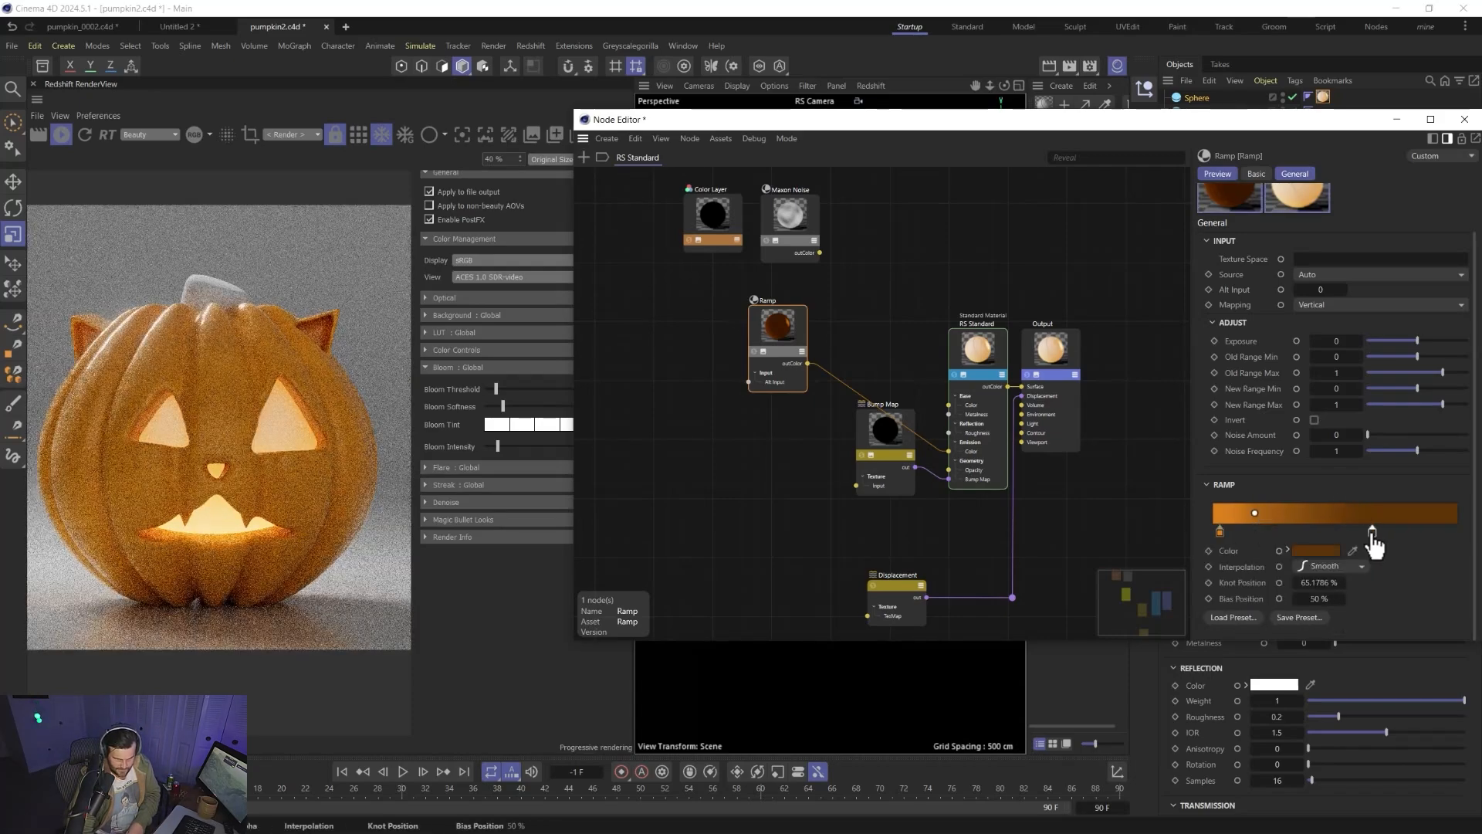
- Tighten the Ramp's falloff by moving its bright and dark orange knots closer together with a 44.83% bias, and close the Node Editor
{"action": "left_click", "coordinate": [1321, 532]}
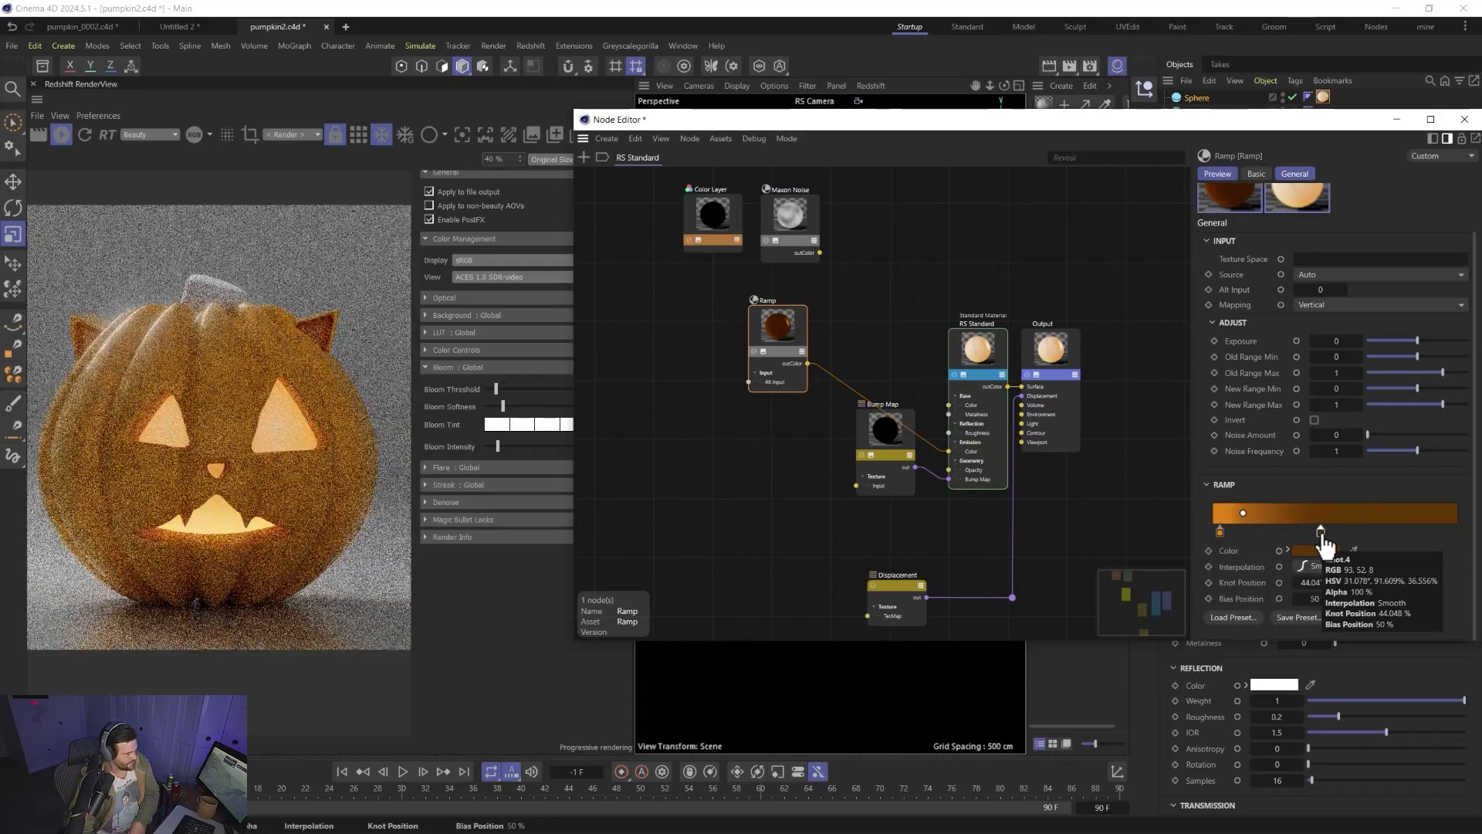
{"action": "left_click_drag", "start_coordinate": [1321, 533], "coordinate": [1255, 513]}
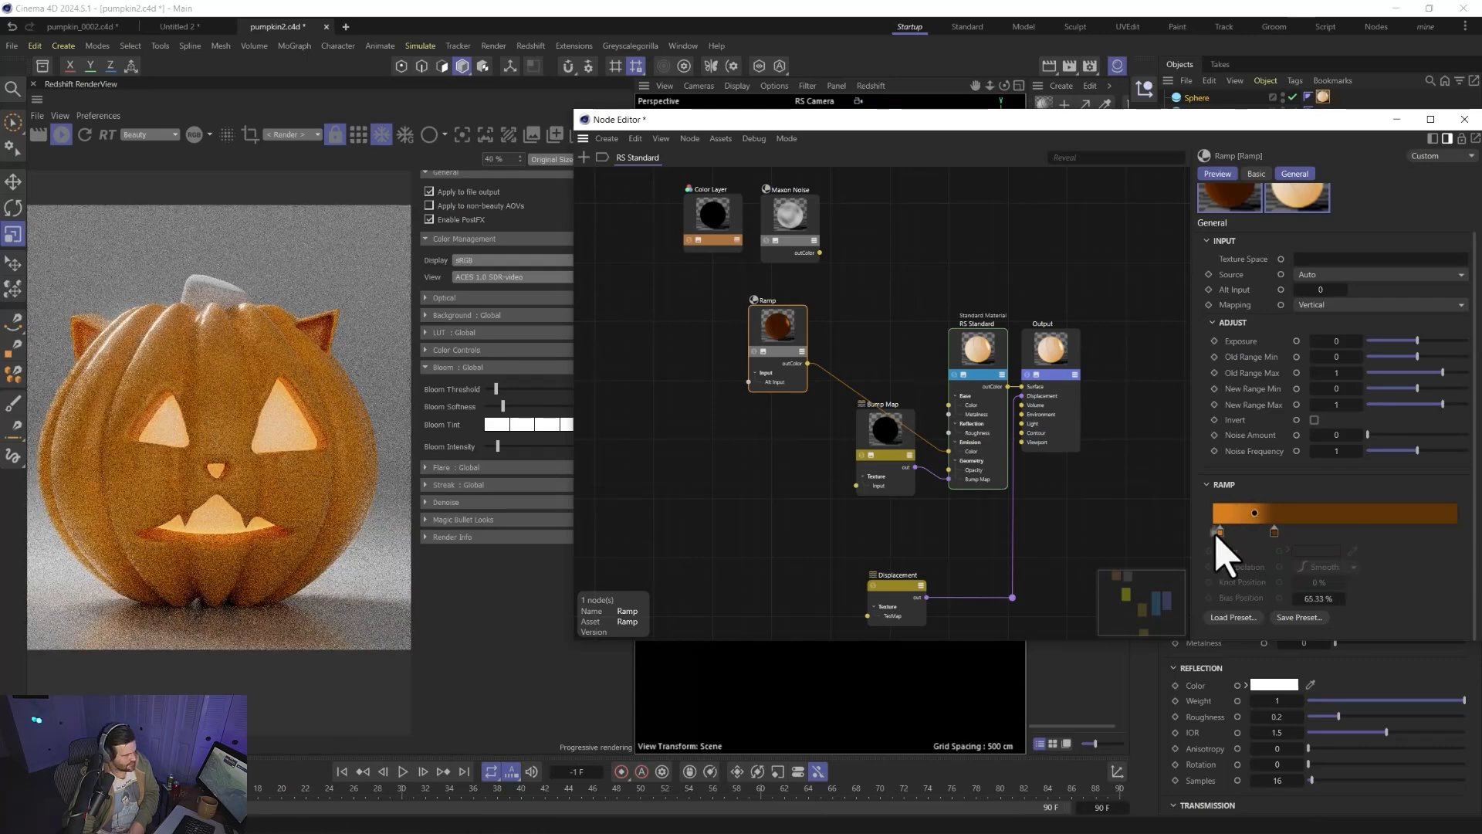
{"action": "left_click", "coordinate": [1222, 531]}
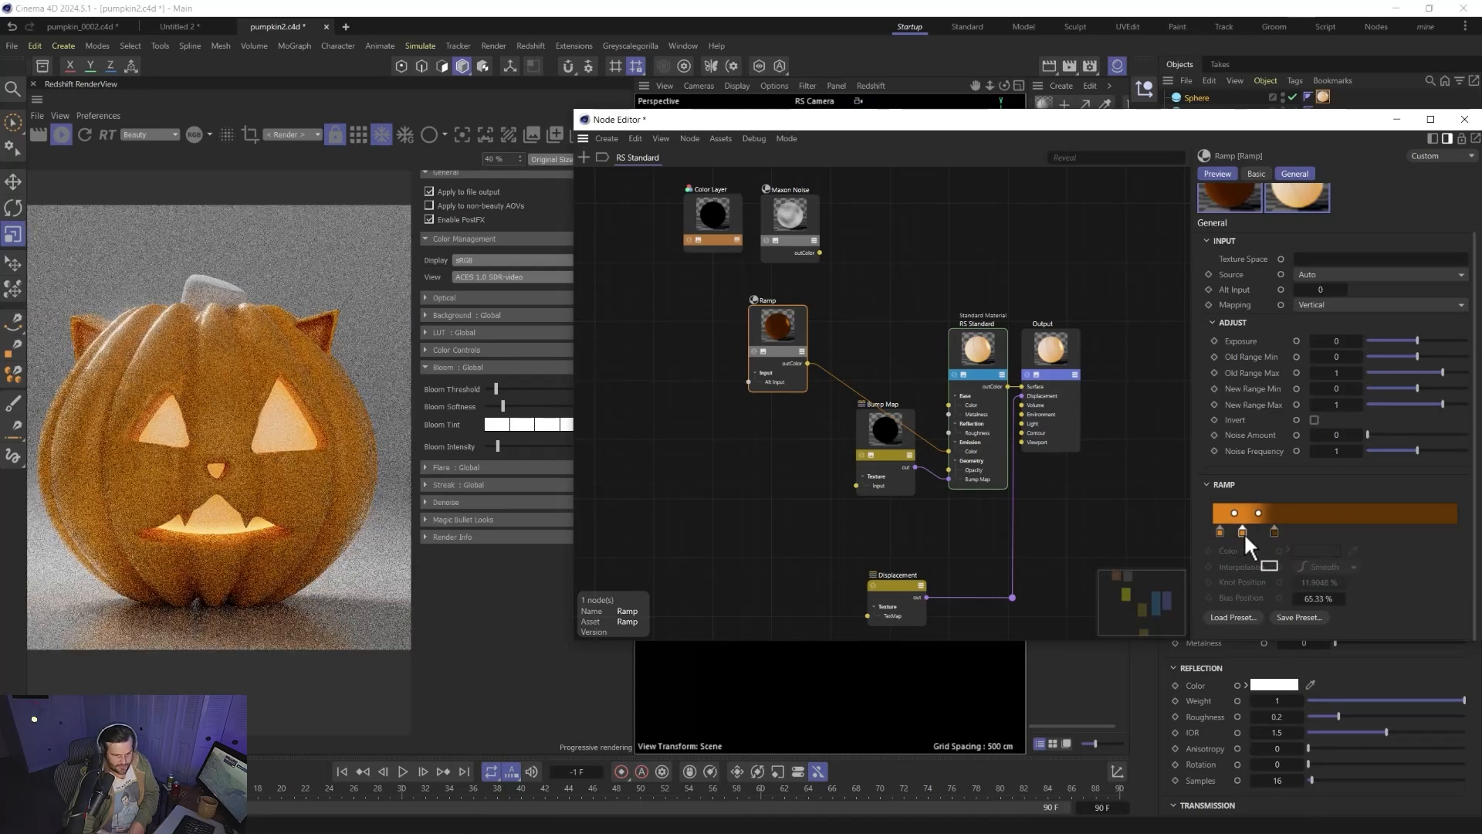
{"action": "left_click_drag", "start_coordinate": [1222, 531], "coordinate": [1301, 532]}
{"action": "left_click", "coordinate": [1275, 531]}
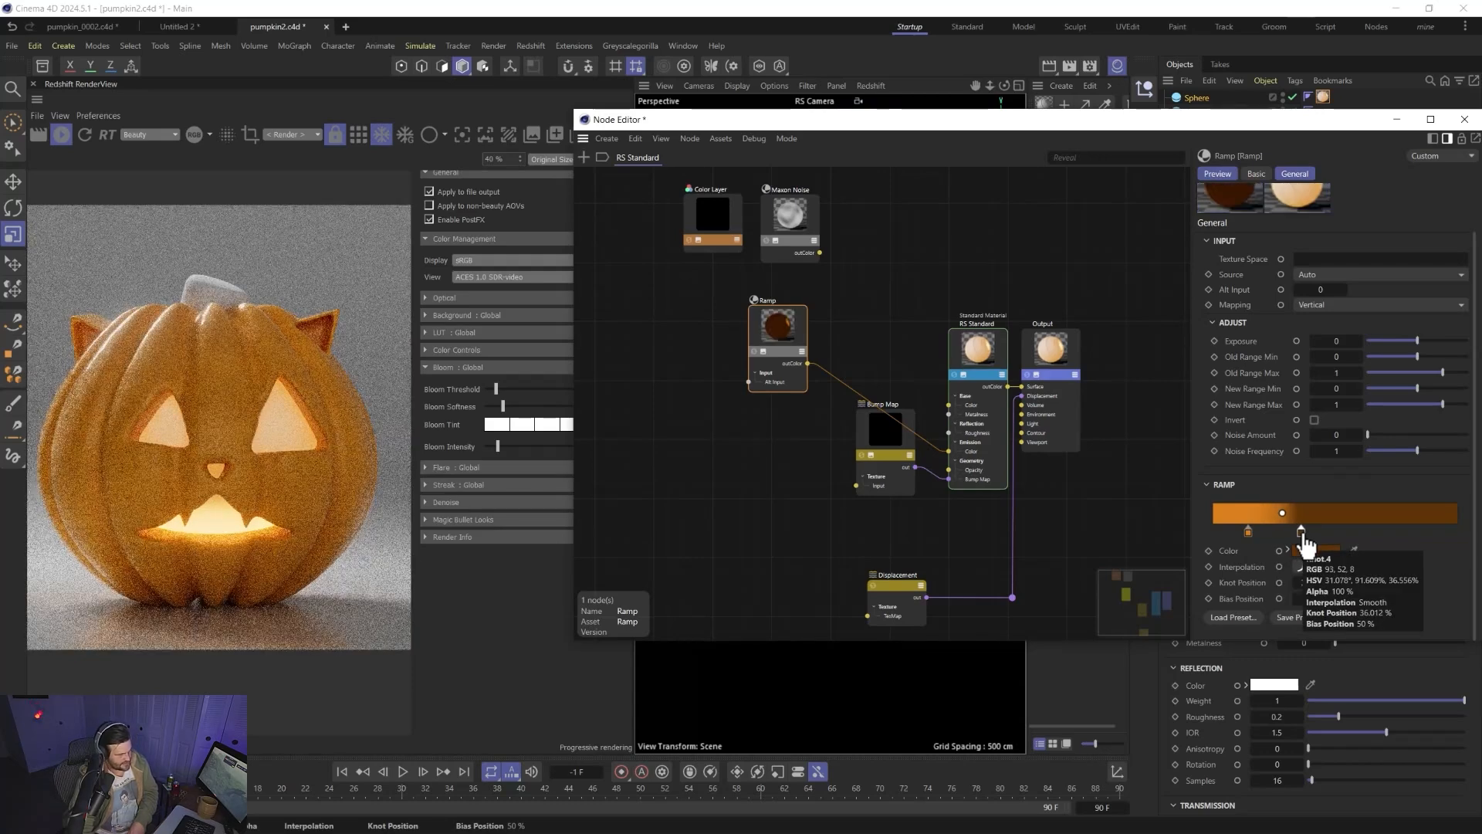
{"action": "mouse_move", "coordinate": [1302, 532]}
{"action": "left_mouse_down"}
{"action": "mouse_move", "coordinate": [1333, 531]}
{"action": "mouse_move", "coordinate": [1285, 515]}
{"action": "left_mouse_up"}
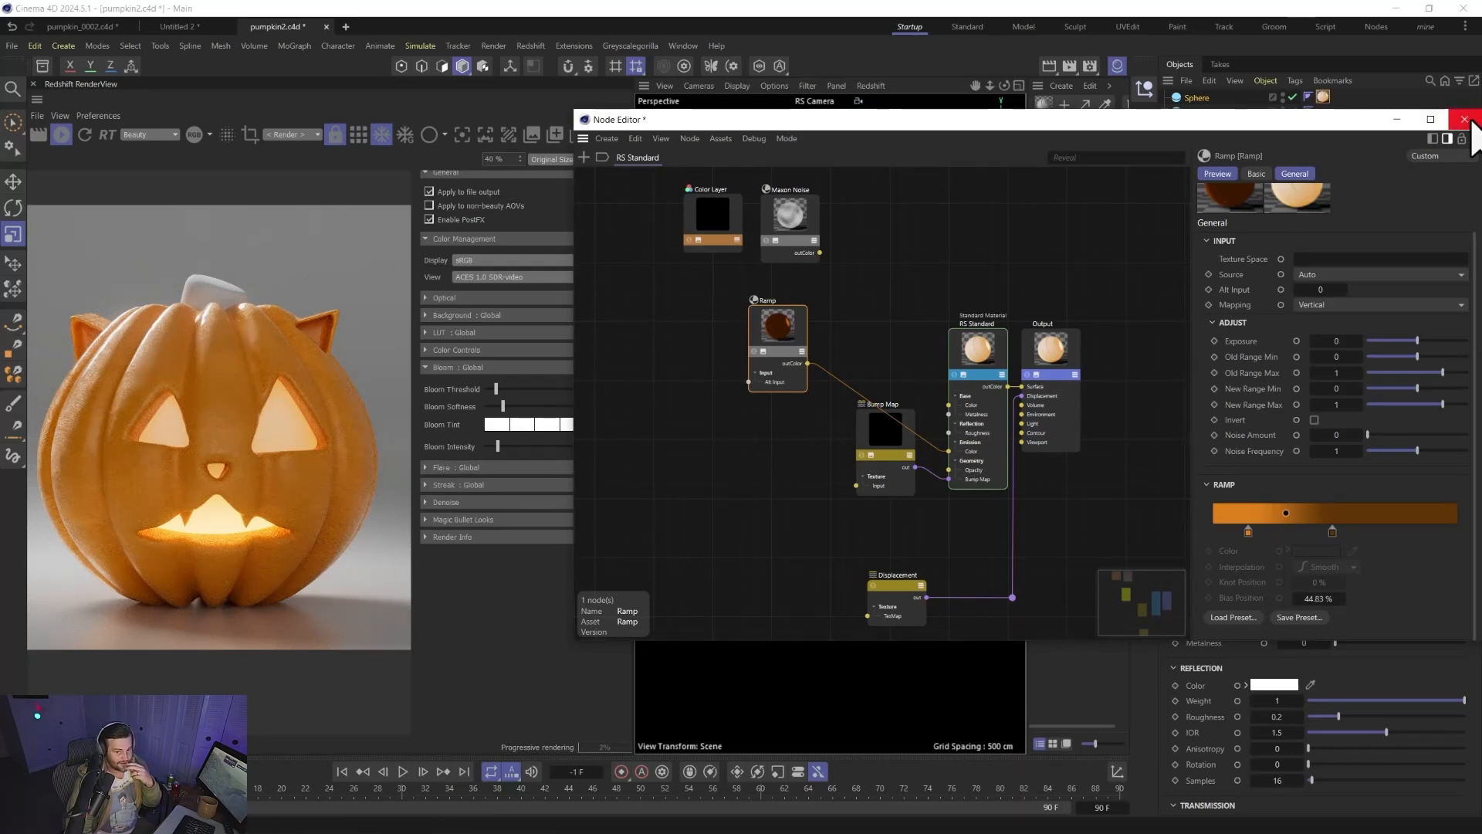
{"action": "left_click", "coordinate": [1465, 118]}
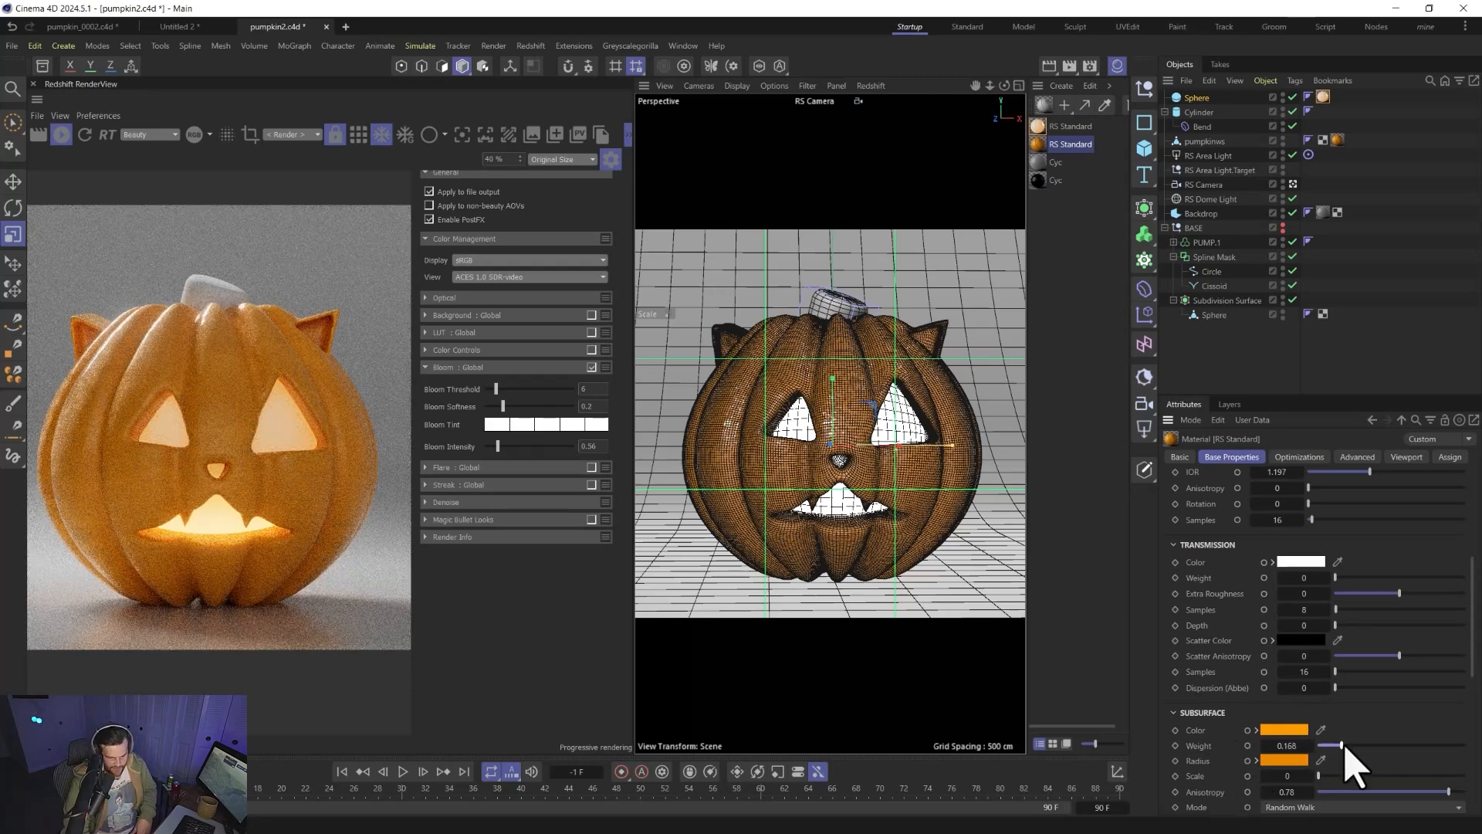
- Set the pumpkin material's subsurface scale to 0.464, anisotropy to 0.264, and radius color to pale peach
{"action": "left_click_drag", "start_coordinate": [1344, 746], "coordinate": [1411, 792]}
{"action": "left_click", "coordinate": [1406, 792]}
{"action": "left_click", "coordinate": [1279, 762]}
{"action": "left_click_drag", "start_coordinate": [1204, 777], "coordinate": [1199, 750]}
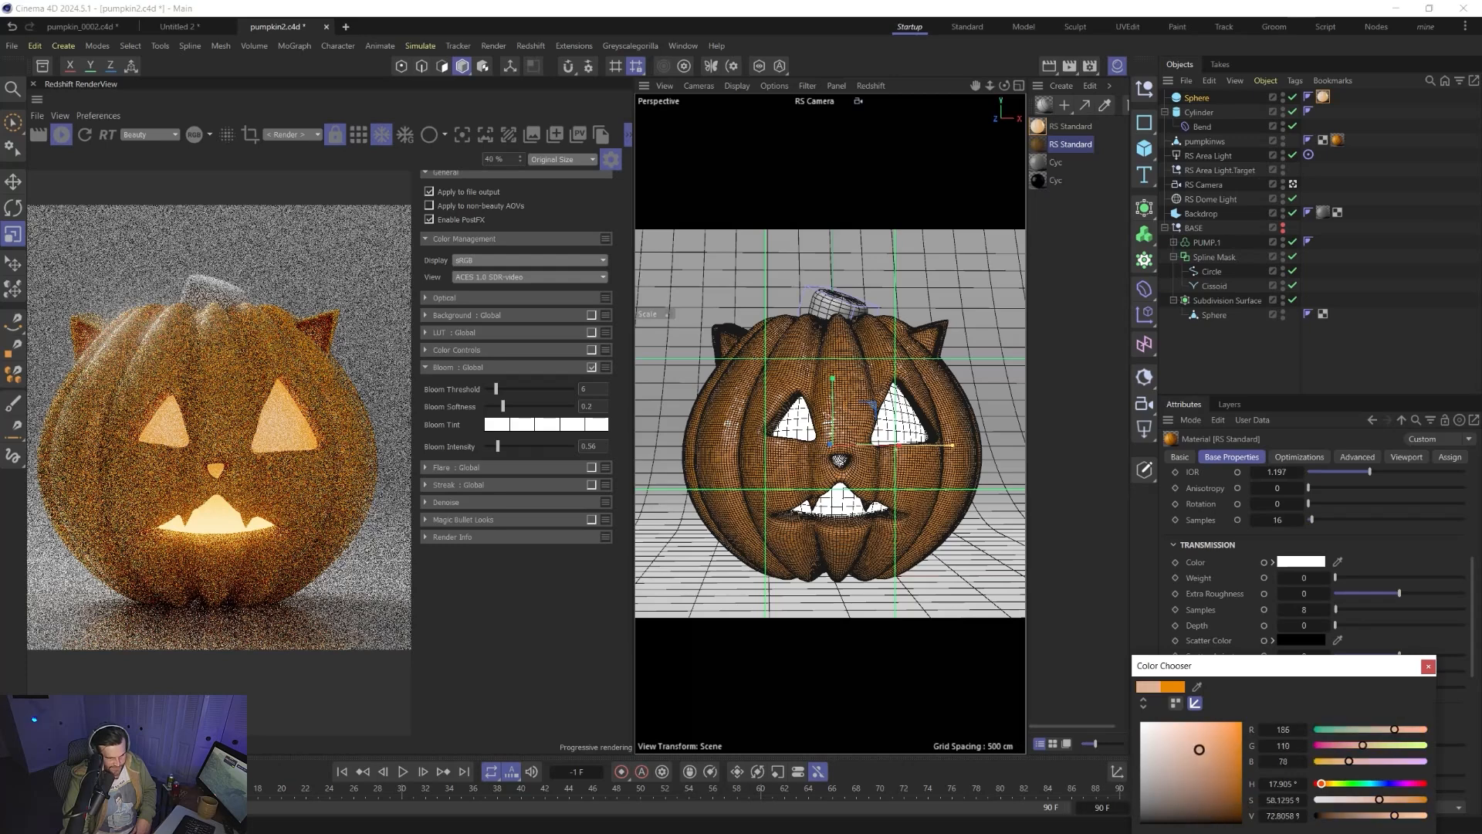
{"action": "left_click", "coordinate": [1428, 667]}
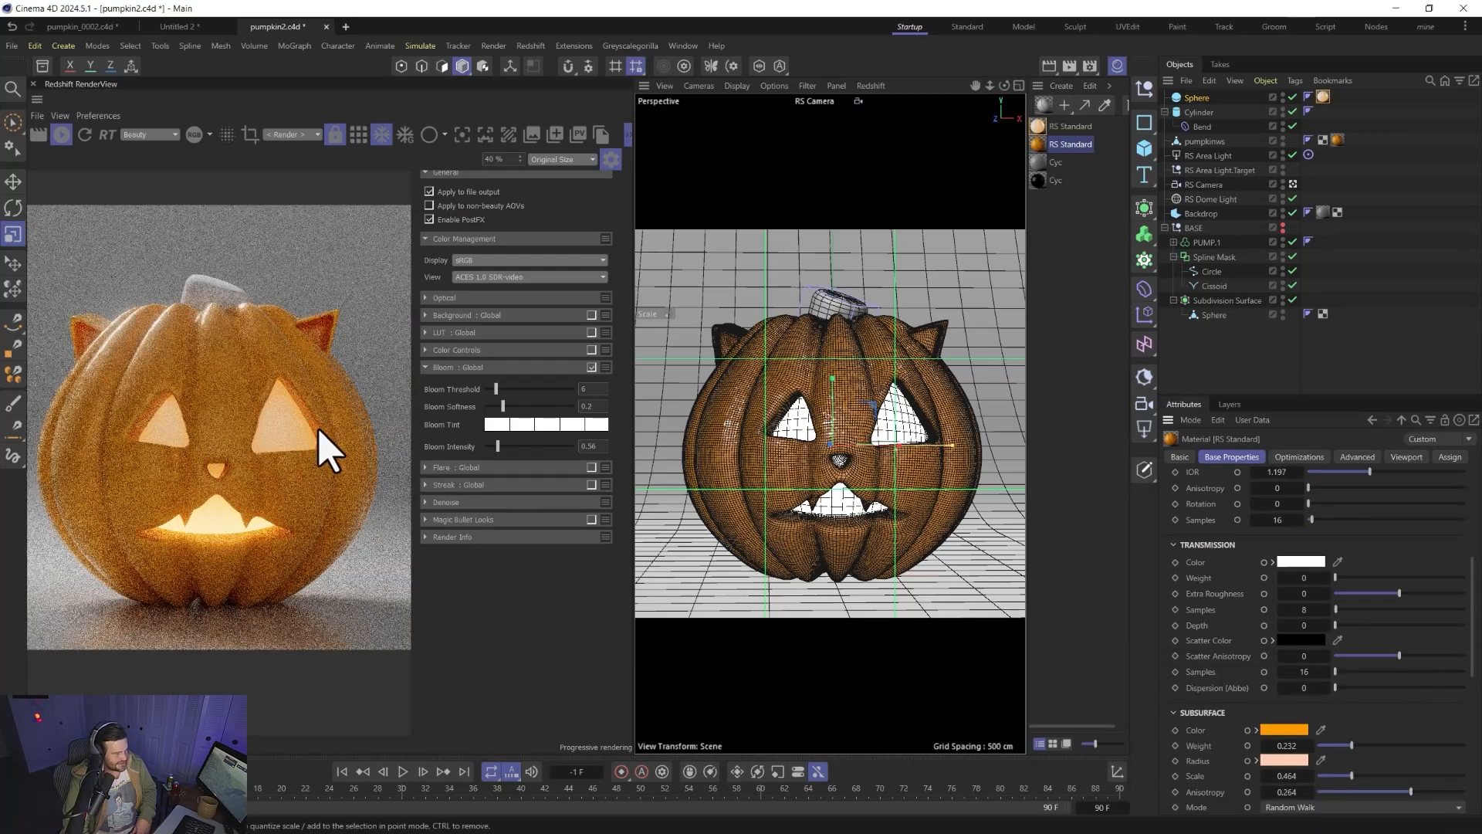
- Set the pumpkin material's subsurface weight to 0 and the render's Bloom Intensity to 1.07
{"action": "left_click_drag", "start_coordinate": [1376, 745], "coordinate": [1266, 690]}
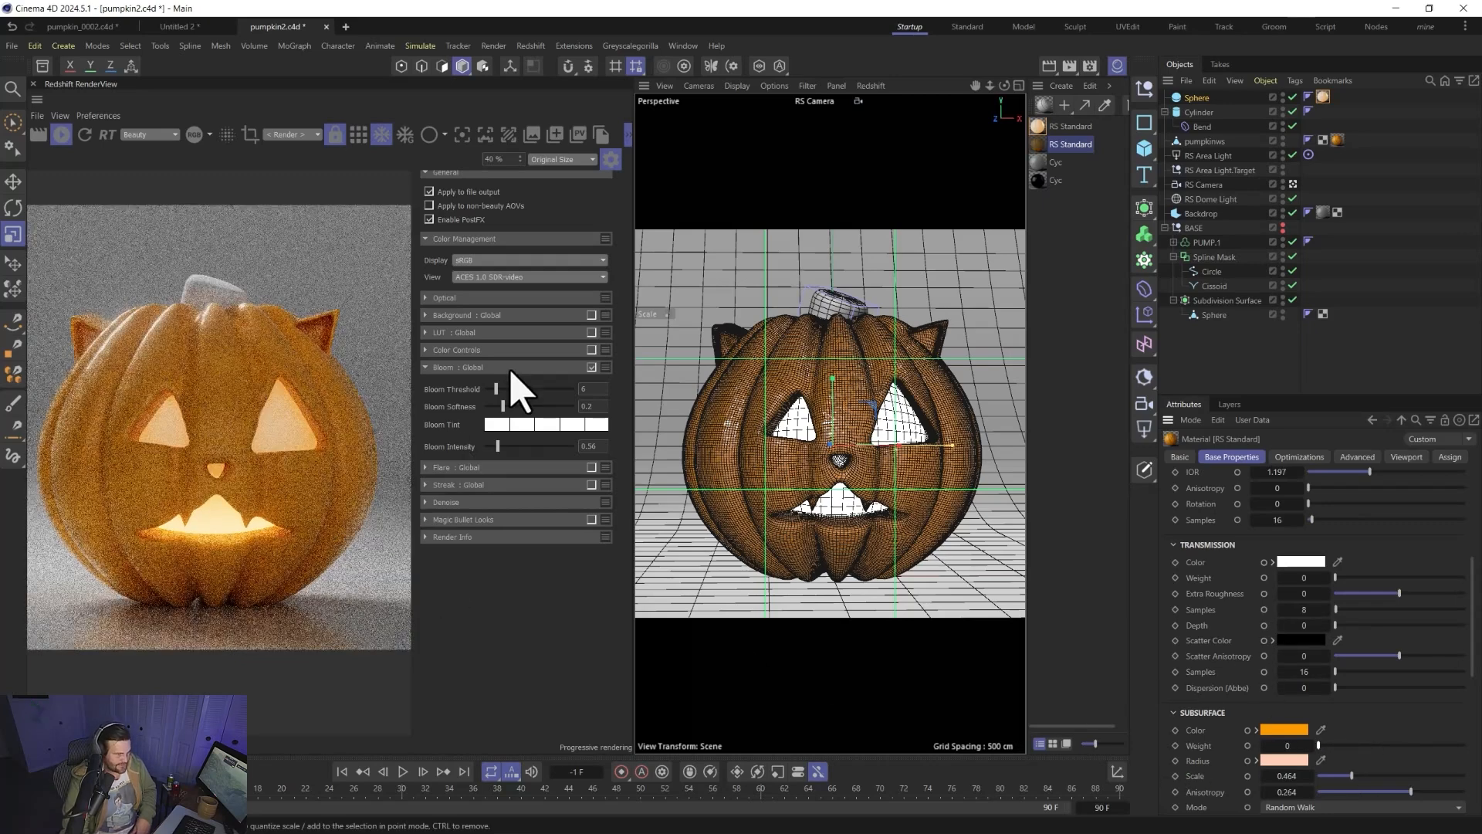
{"action": "left_click_drag", "start_coordinate": [506, 448], "coordinate": [502, 450]}
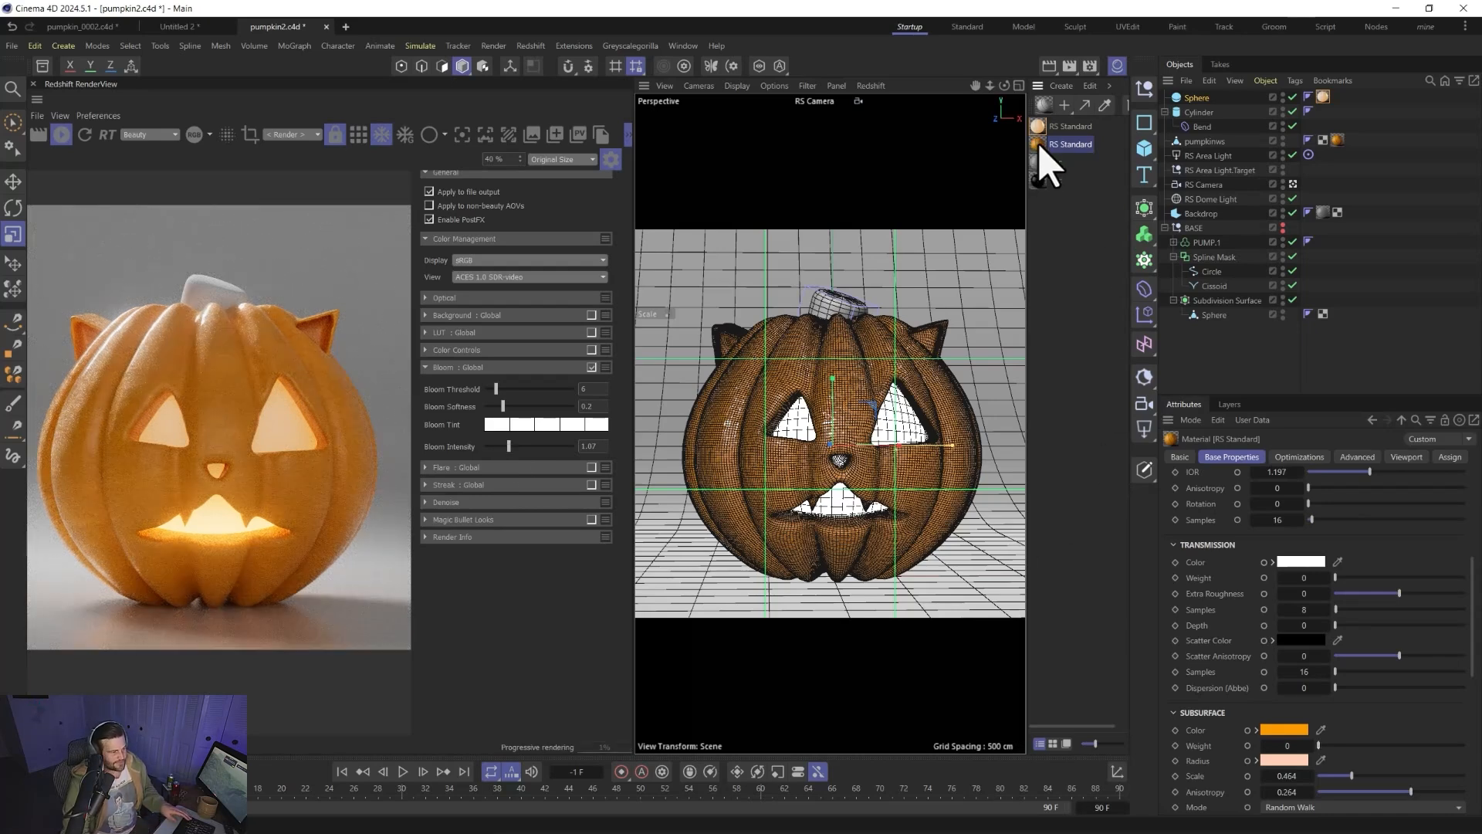
- Recolor the duplicated RS Standard material's base to dark brown at about 10% value and assign it to the Cylinder stem
{"action": "double_click", "coordinate": [1043, 201]}
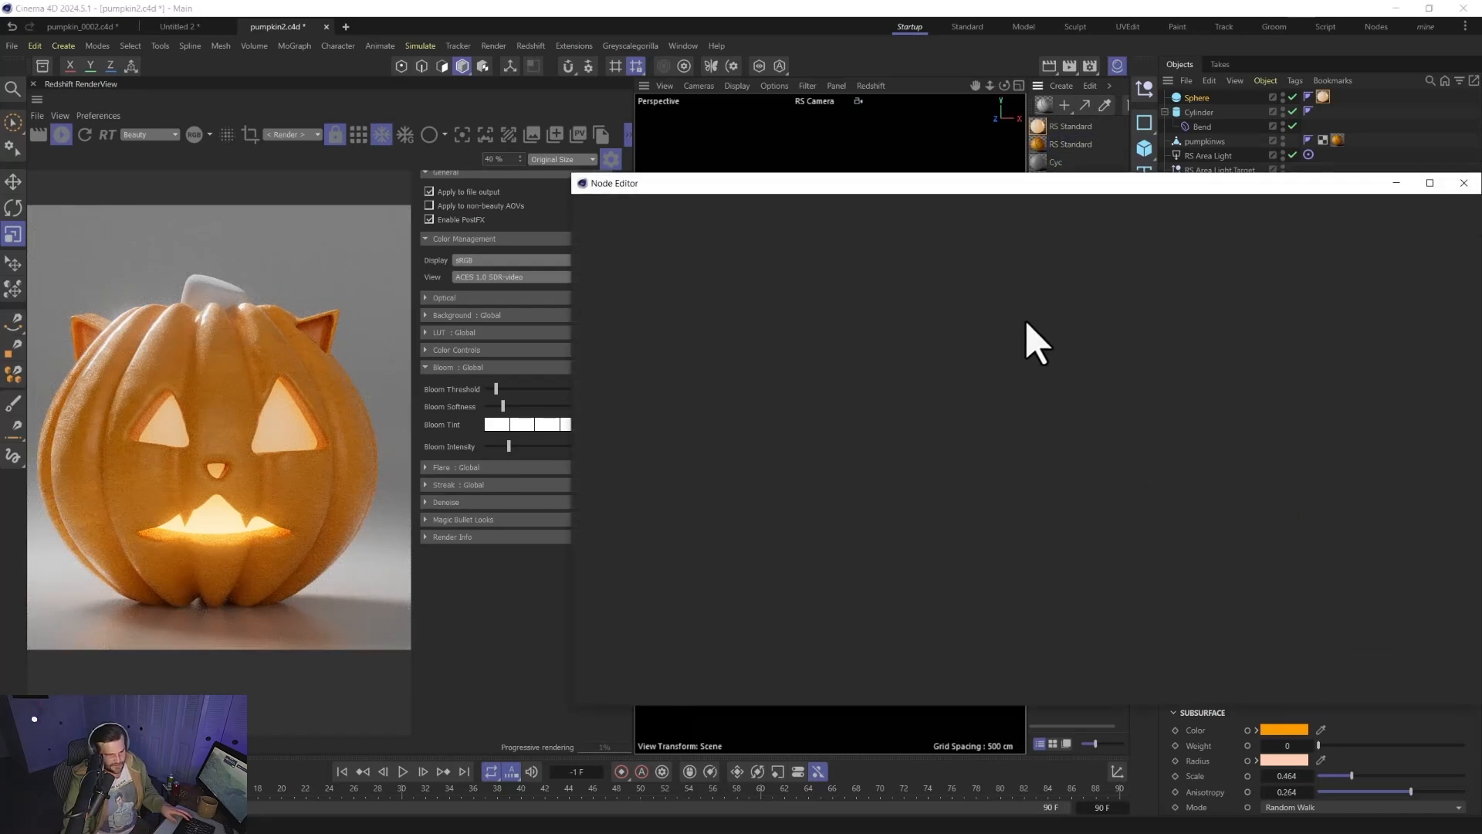
{"action": "left_click", "coordinate": [1064, 436]}
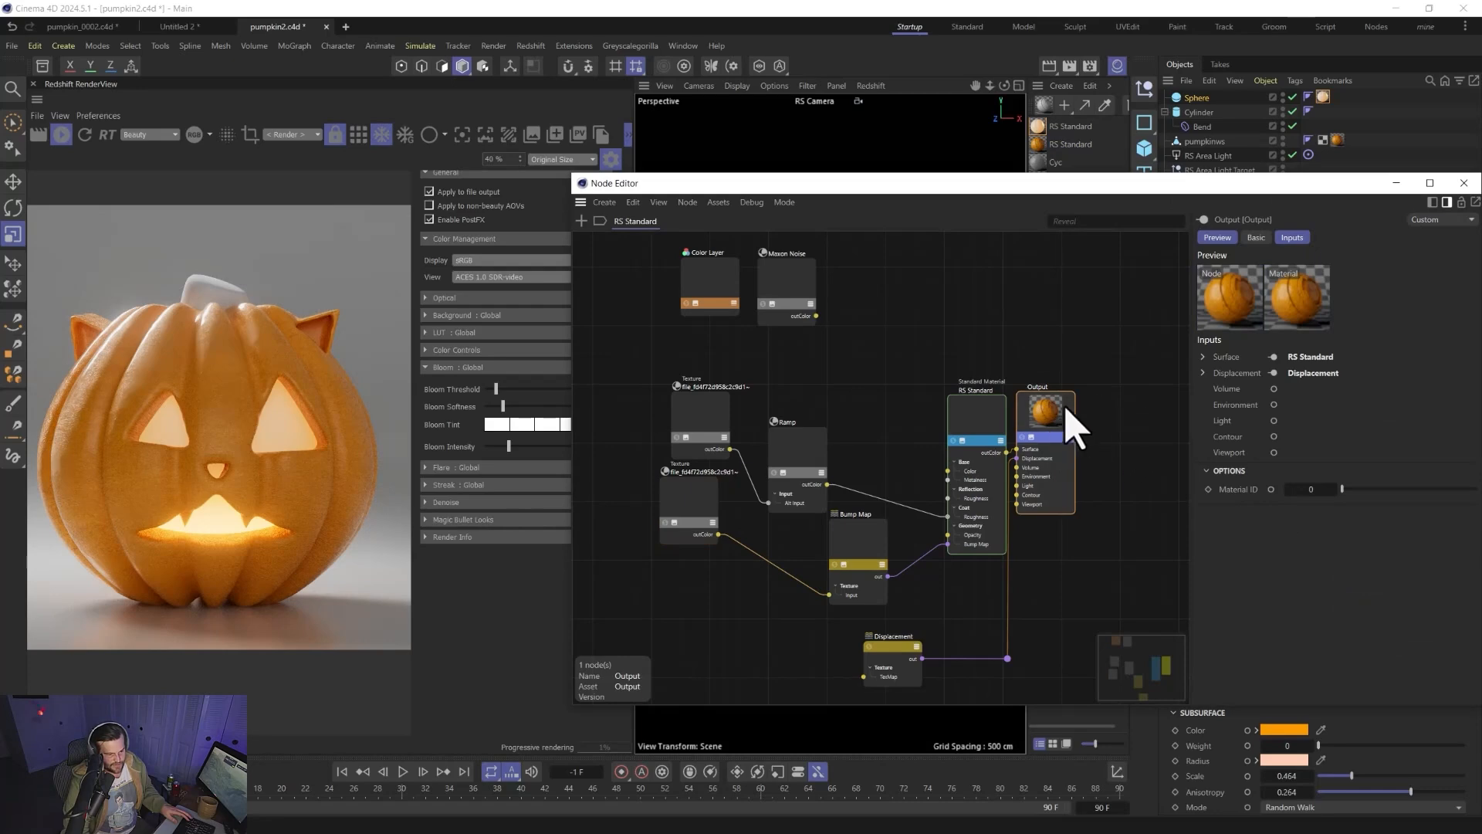
{"action": "left_click", "coordinate": [985, 425]}
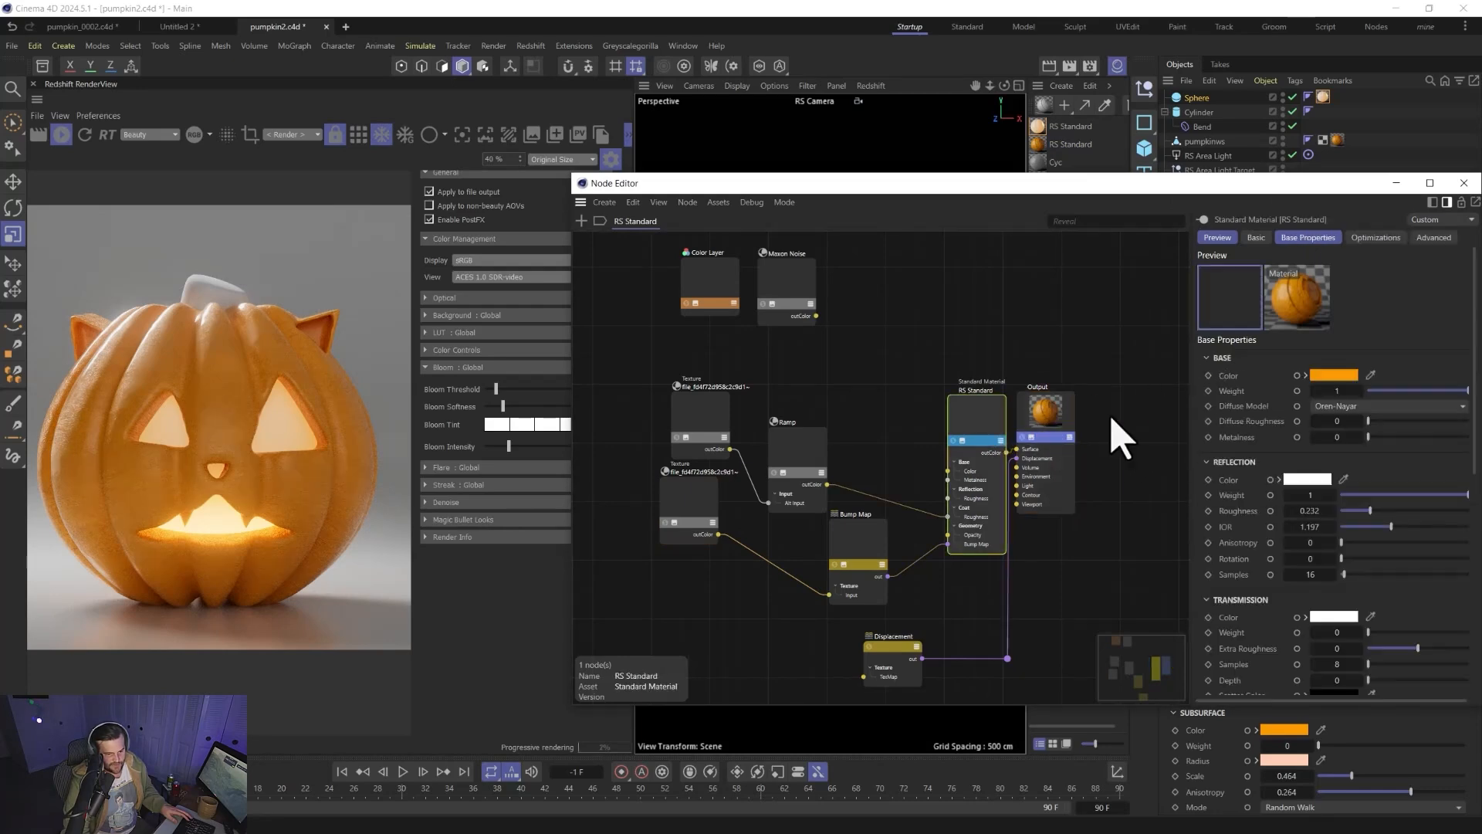
{"action": "left_click", "coordinate": [1331, 375]}
{"action": "left_click_drag", "start_coordinate": [1240, 496], "coordinate": [1283, 539]}
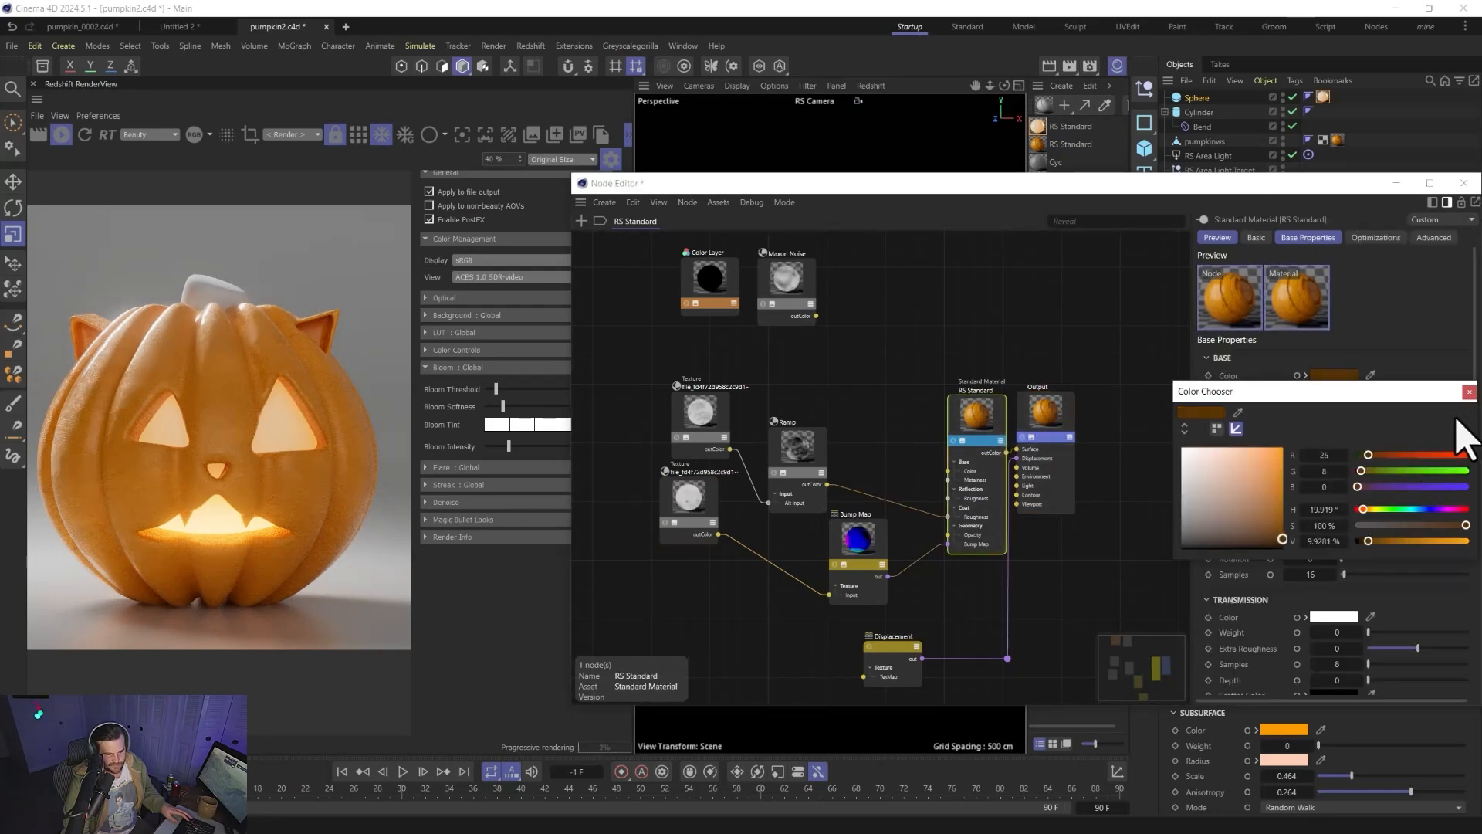
{"action": "left_click", "coordinate": [1469, 391]}
{"action": "left_click", "coordinate": [1464, 183]}
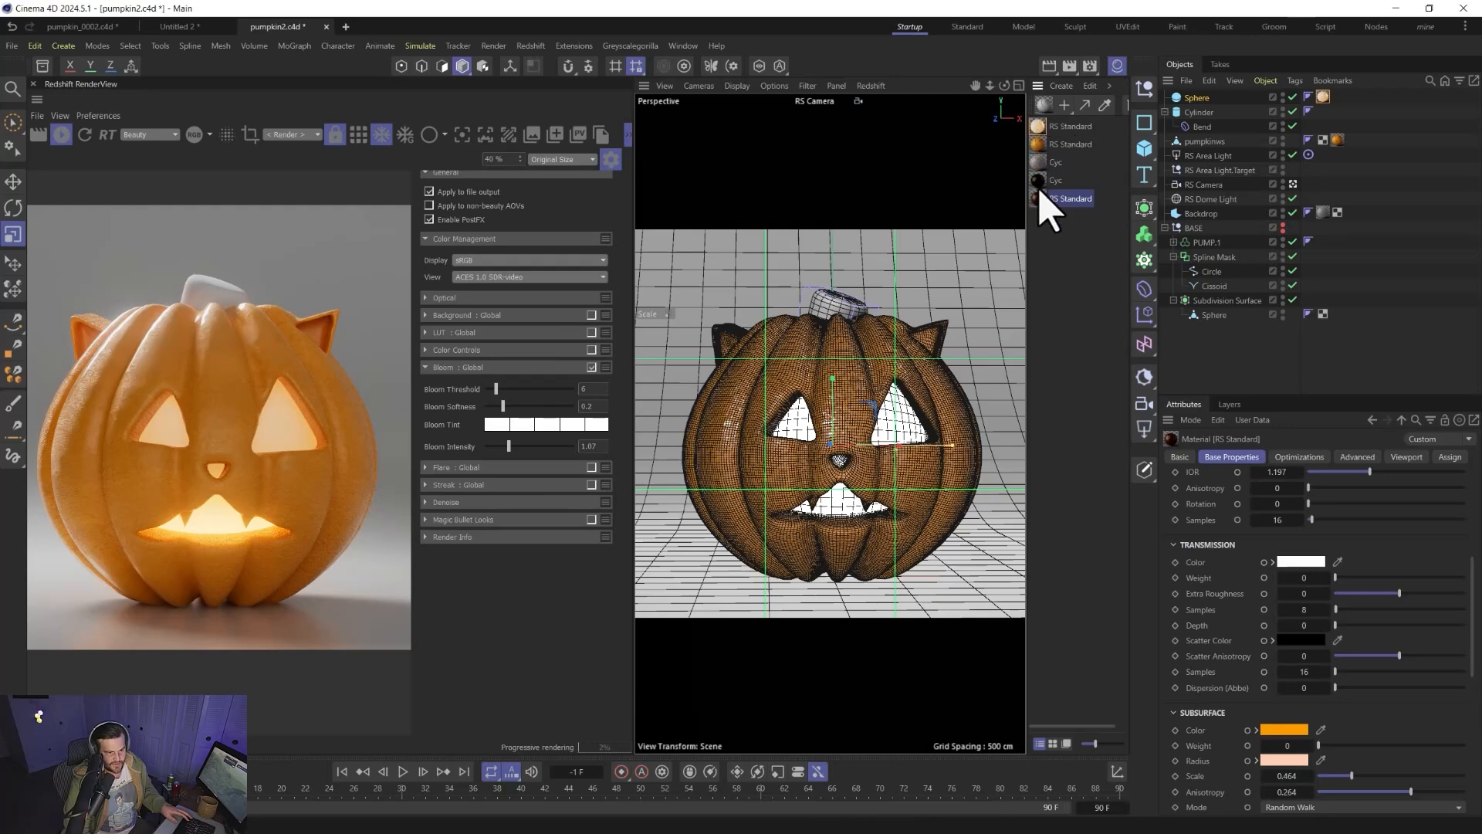
{"action": "left_click_drag", "start_coordinate": [1170, 115], "coordinate": [1200, 112]}
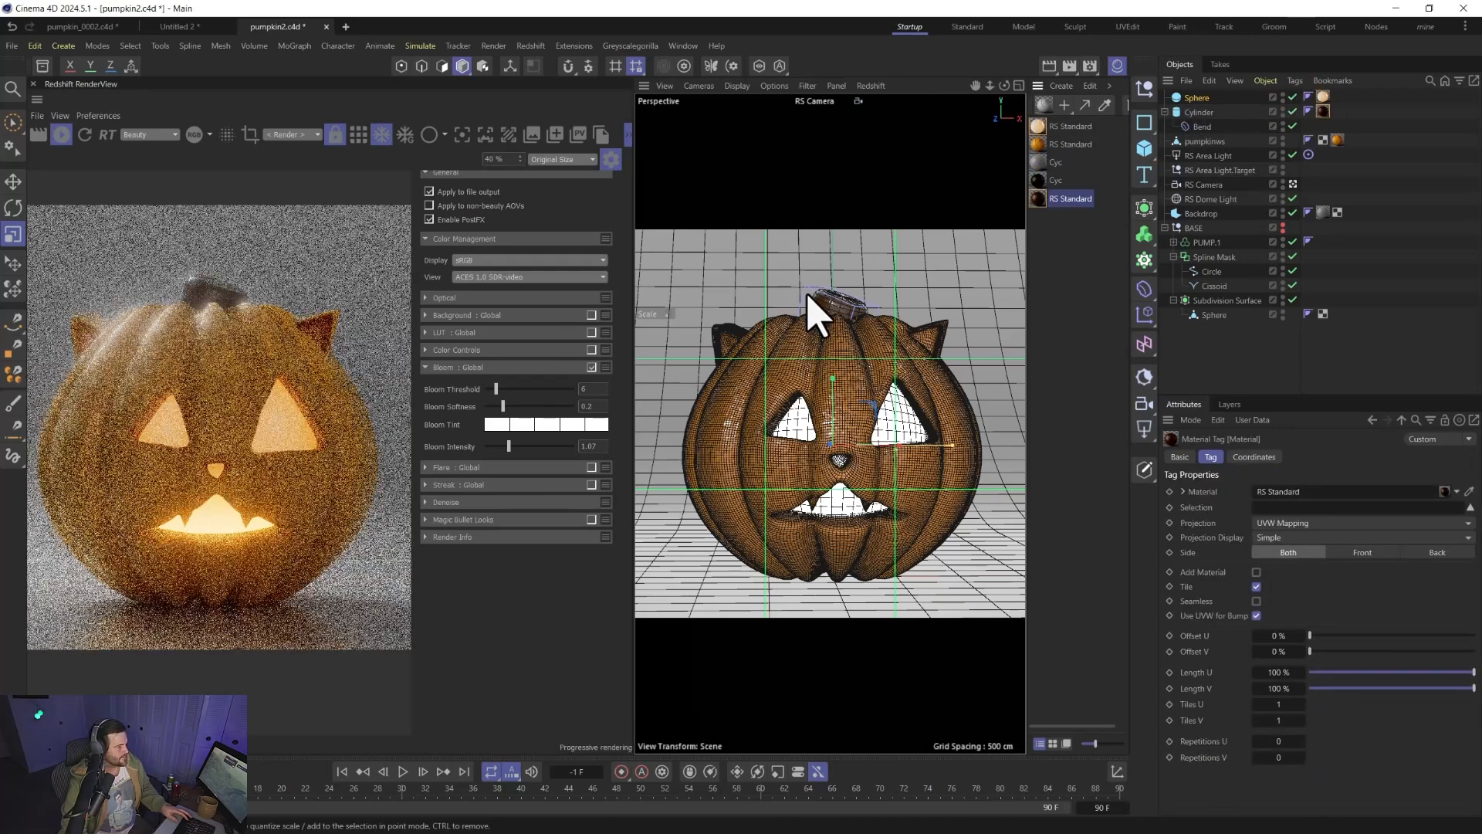
- Make the Cylinder stem editable and add a Displacer deformer under it
{"action": "left_click", "coordinate": [1198, 115]}
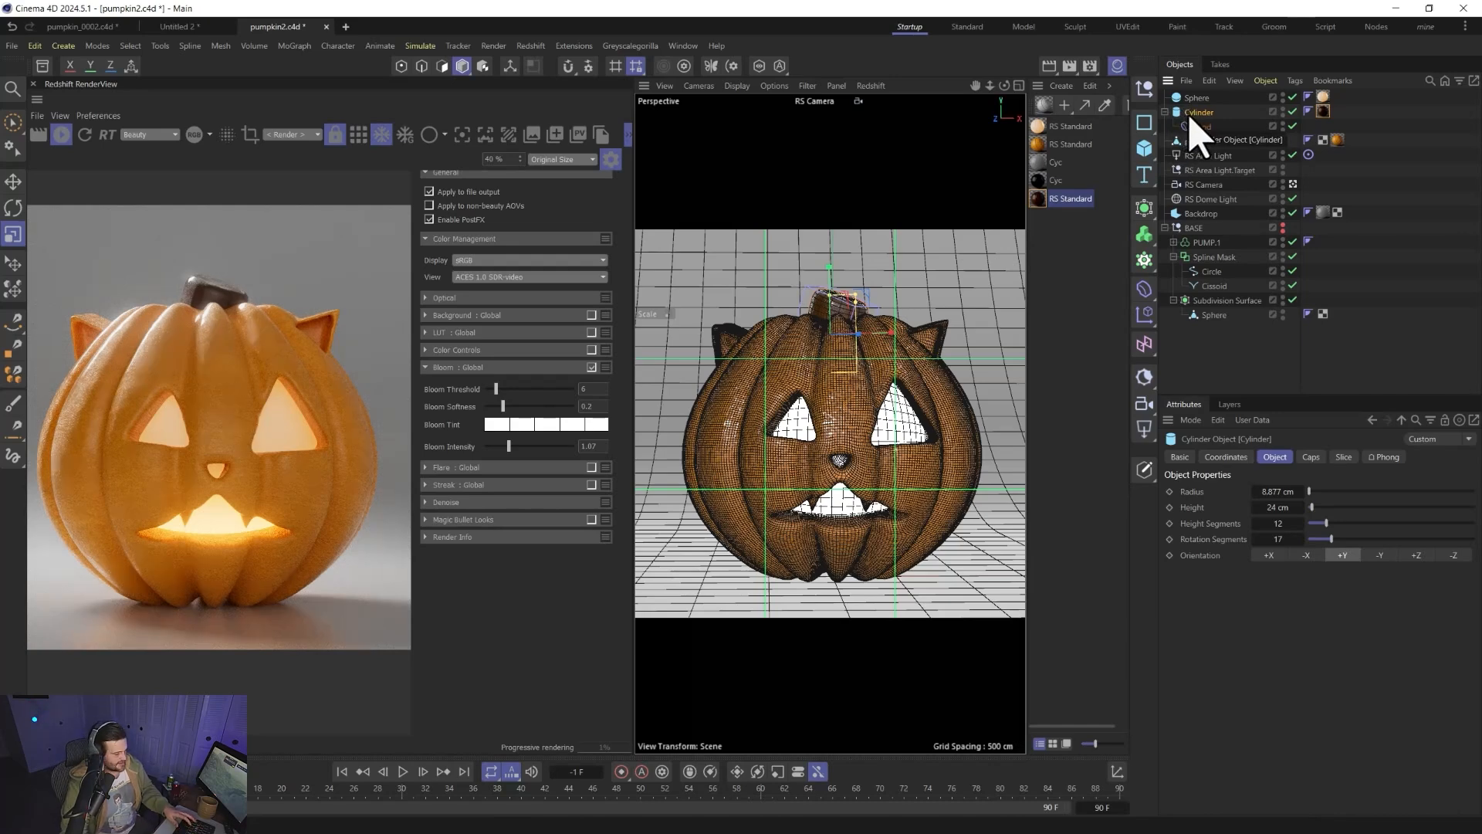
{"action": "key", "text": "c"}
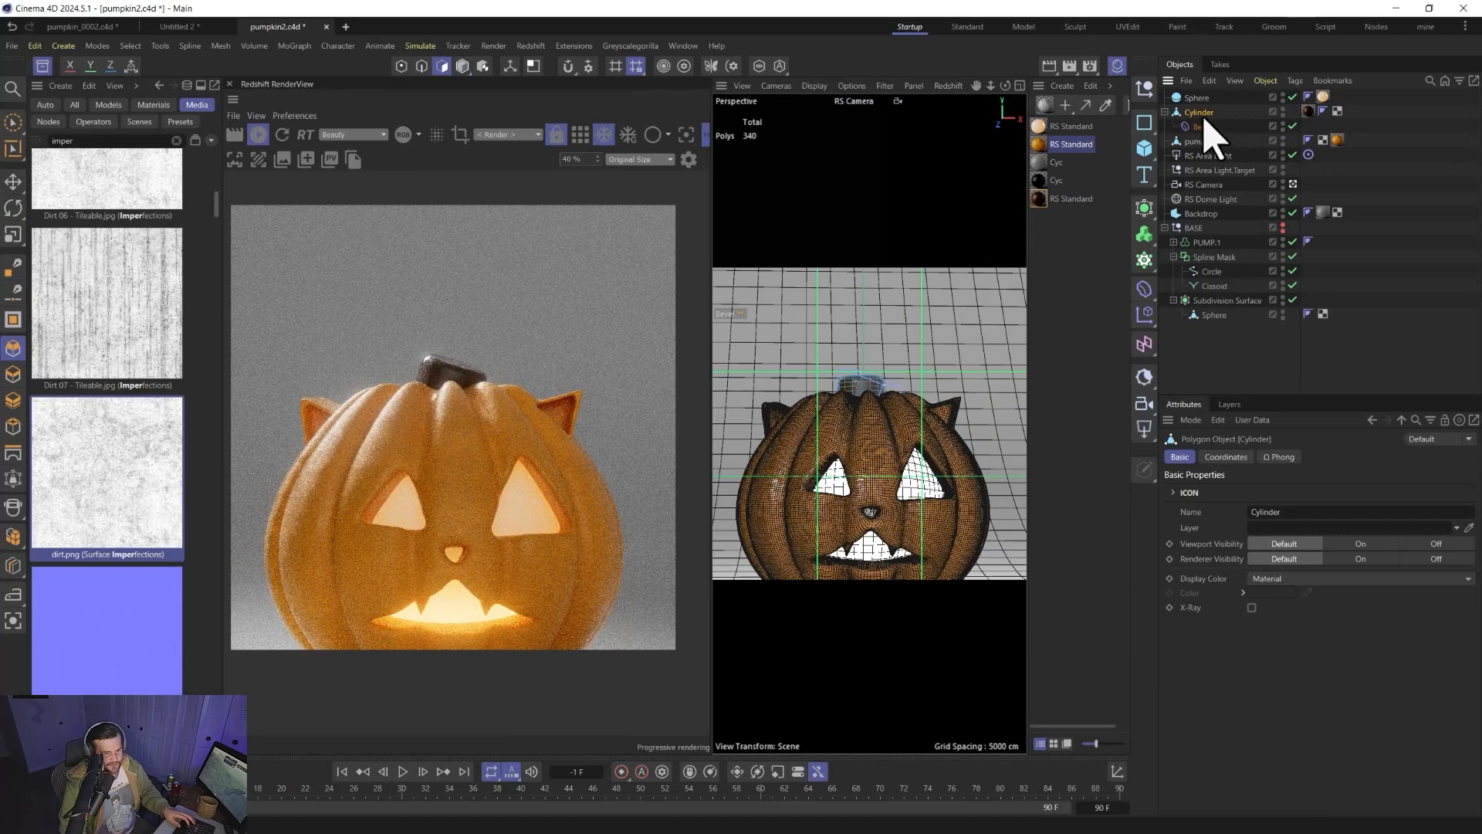
{"action": "left_click", "coordinate": [1145, 289]}
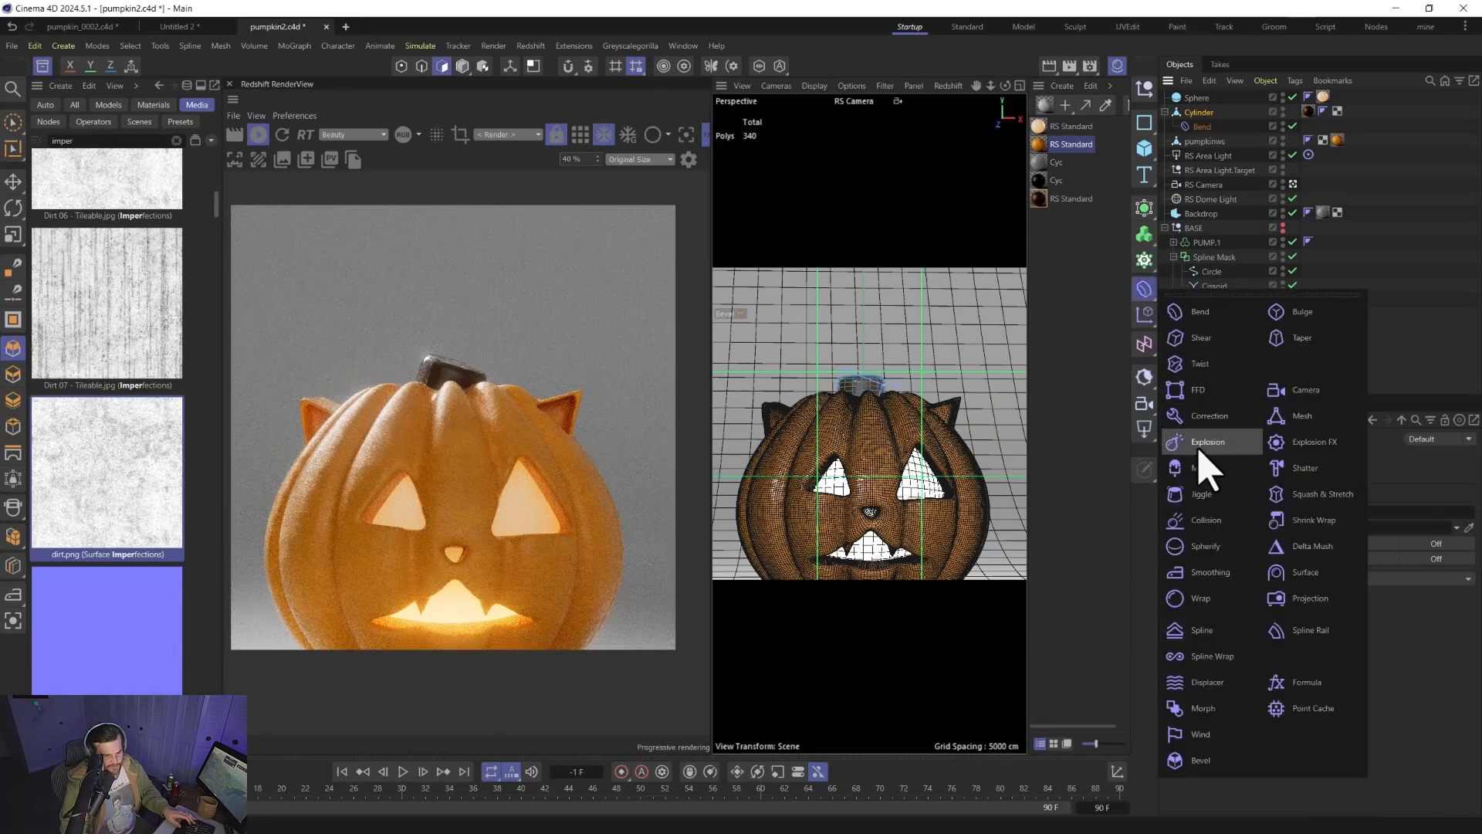
{"action": "left_click", "coordinate": [1212, 662]}
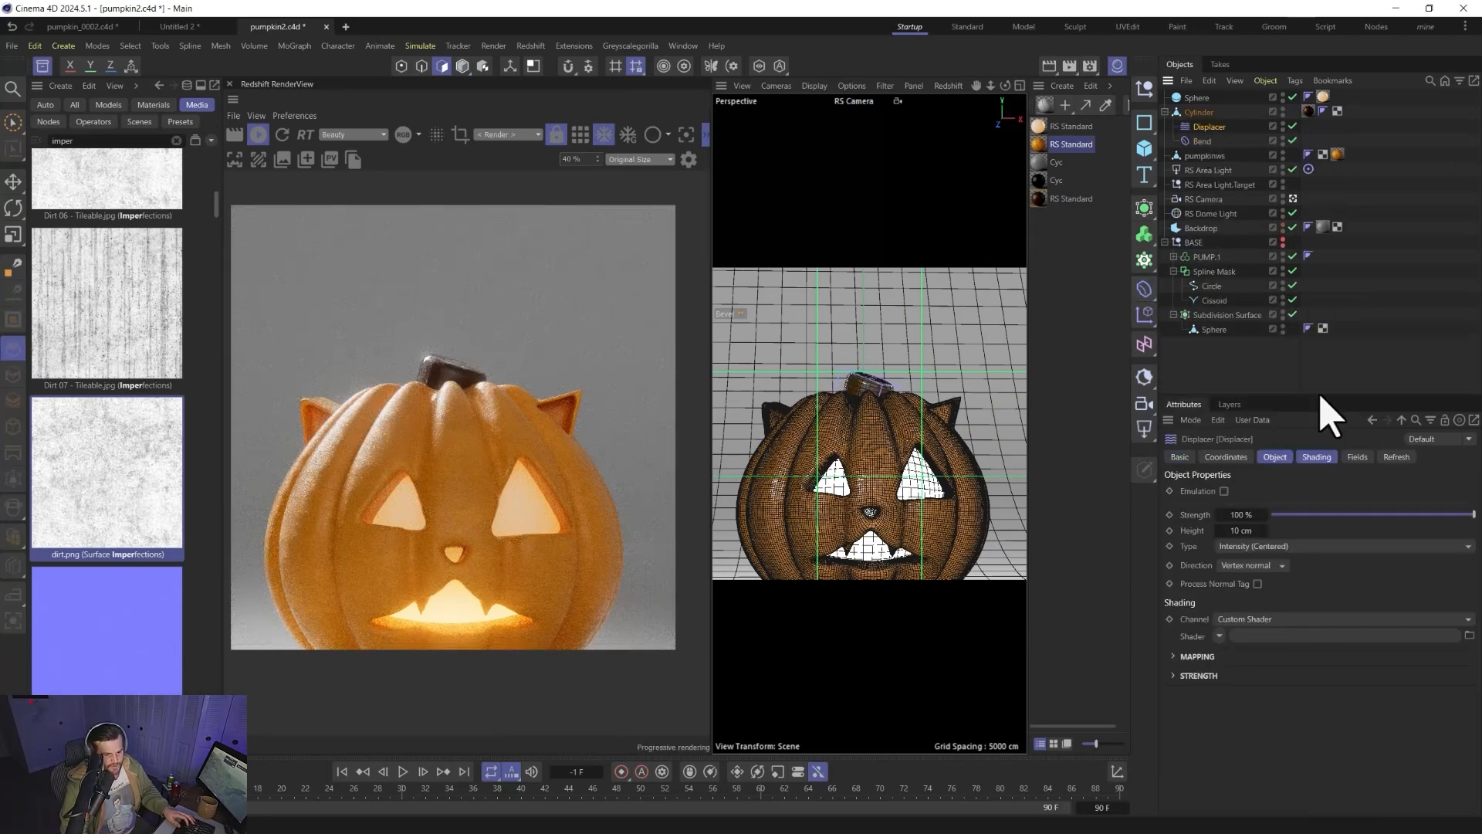
- Load a Noise shader into the stem's Displacer and set the displacement height to 4 cm
{"action": "left_click", "coordinate": [1317, 457]}
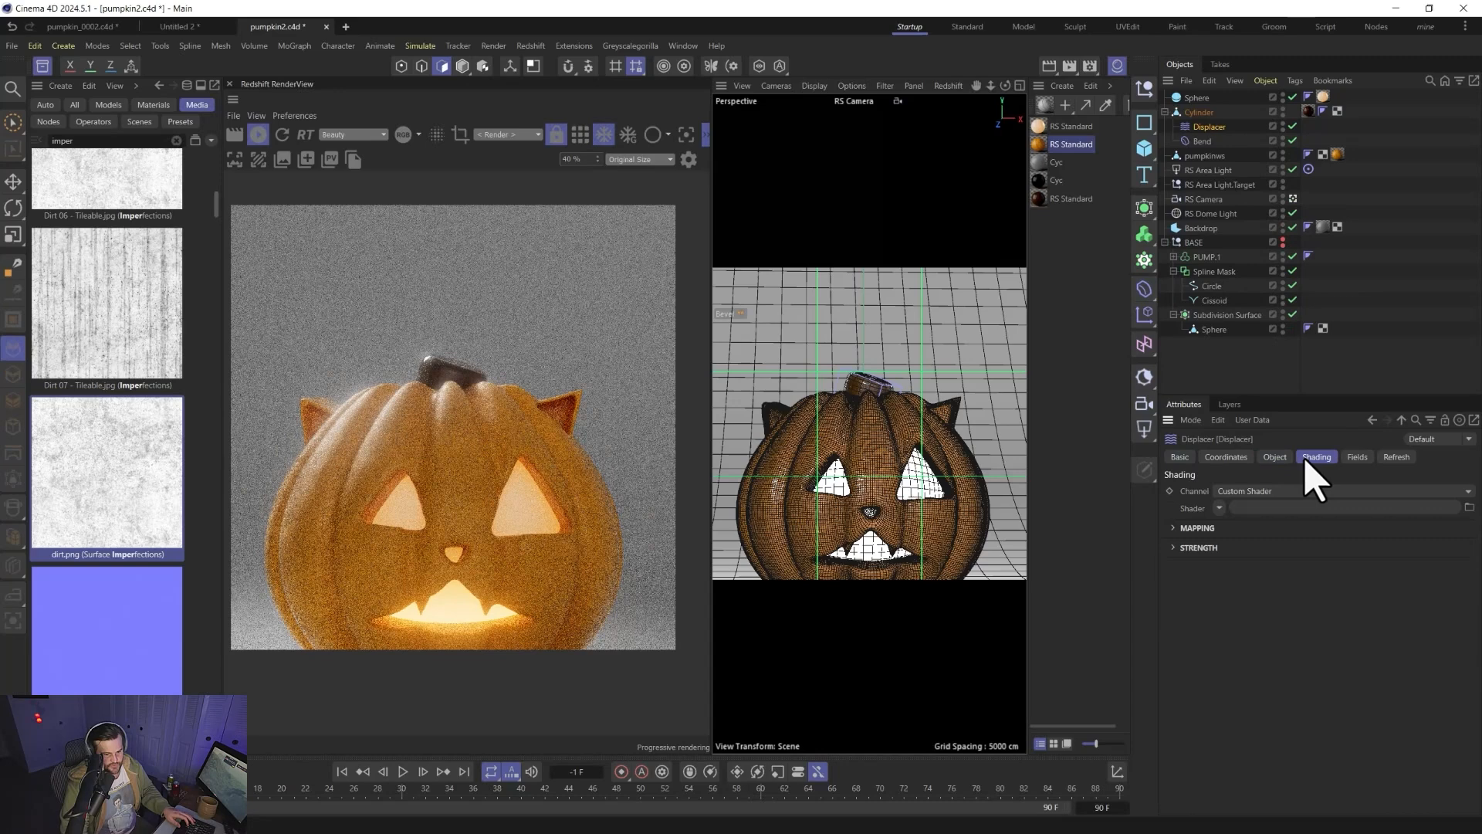
{"action": "left_click", "coordinate": [1221, 508]}
{"action": "left_click", "coordinate": [1234, 298]}
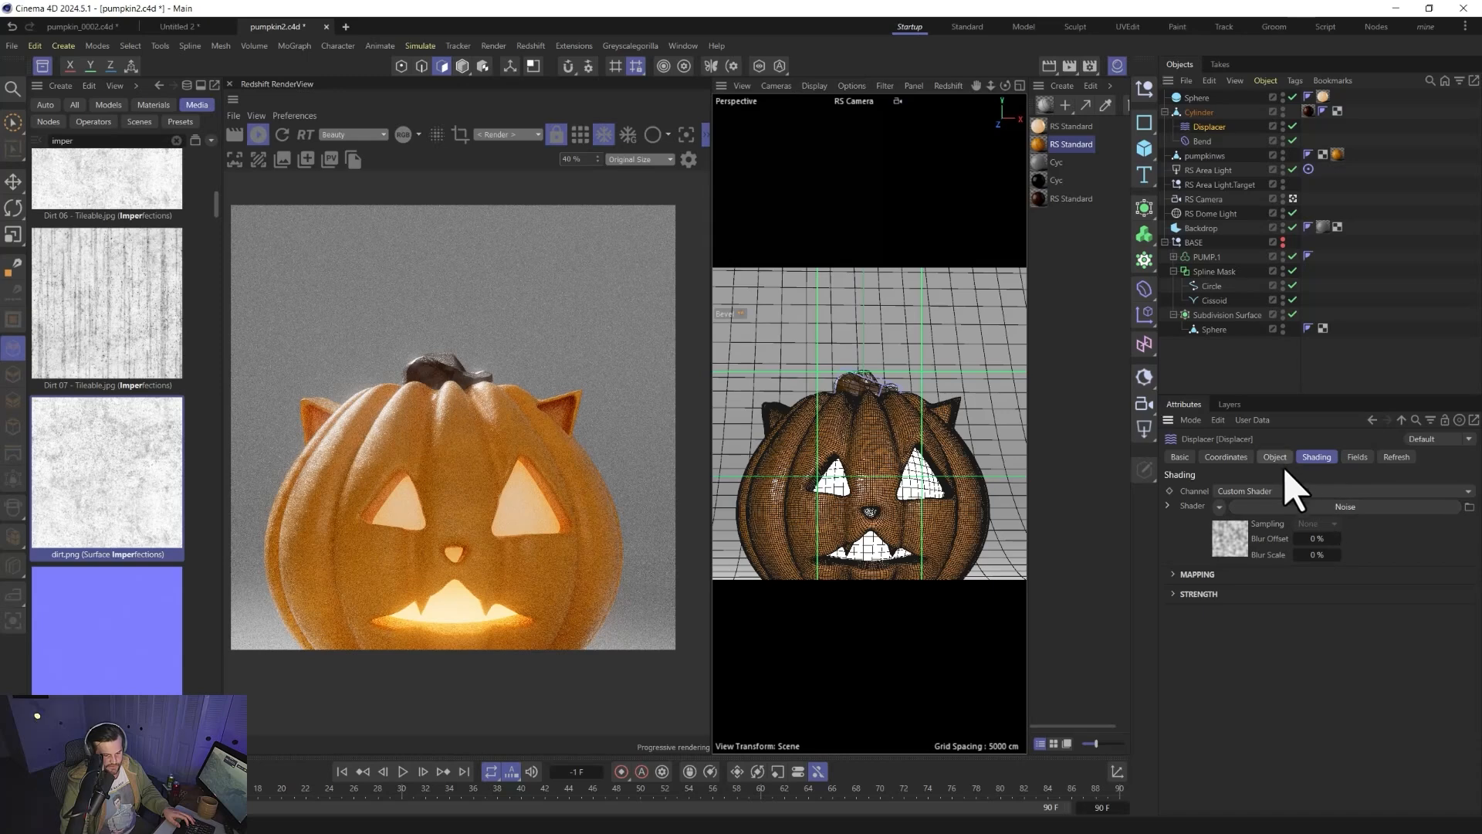
{"action": "left_click", "coordinate": [1281, 457]}
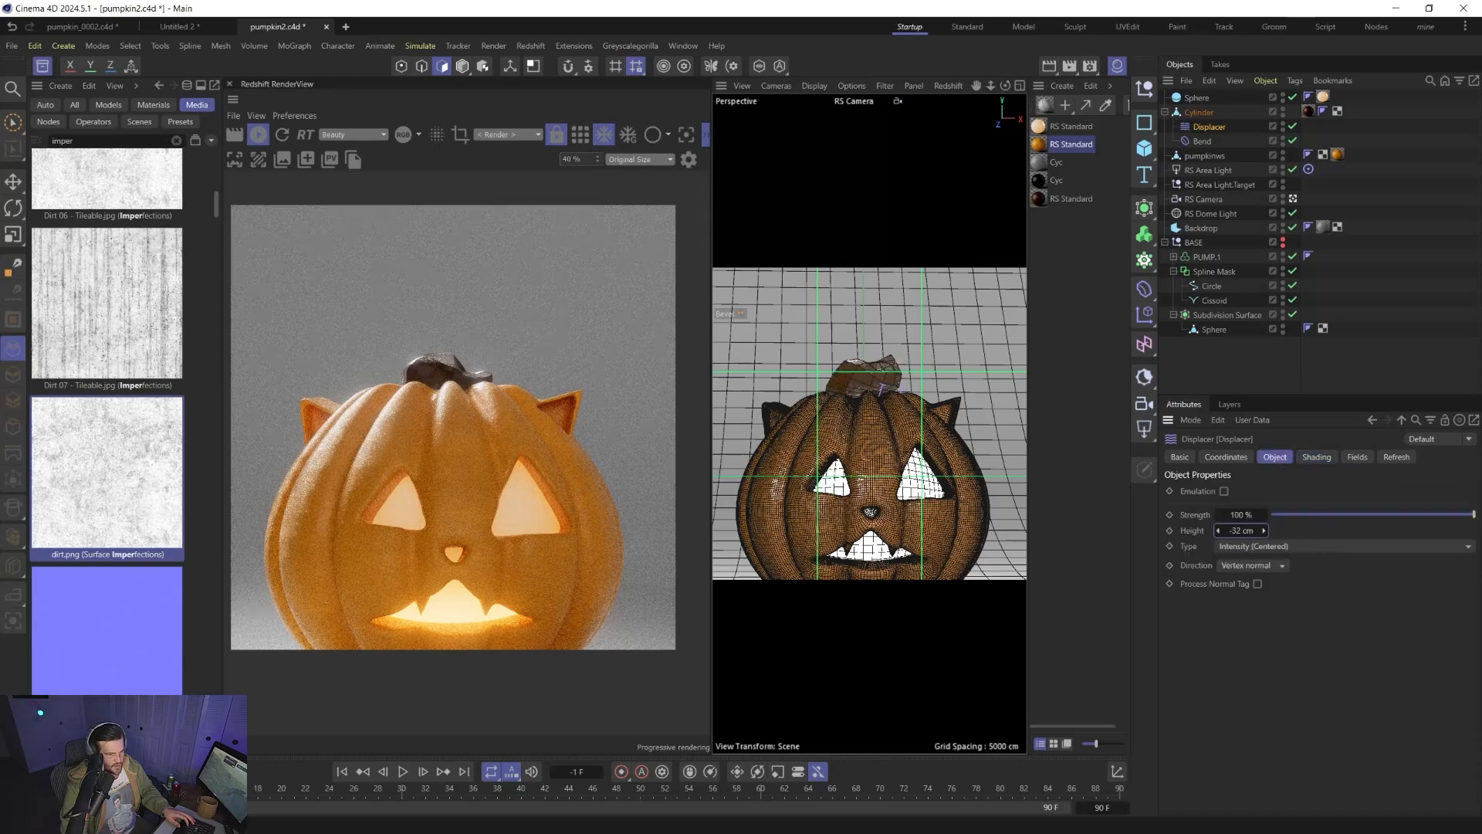
{"action": "left_click_drag", "start_coordinate": [1264, 530], "coordinate": [1271, 530]}
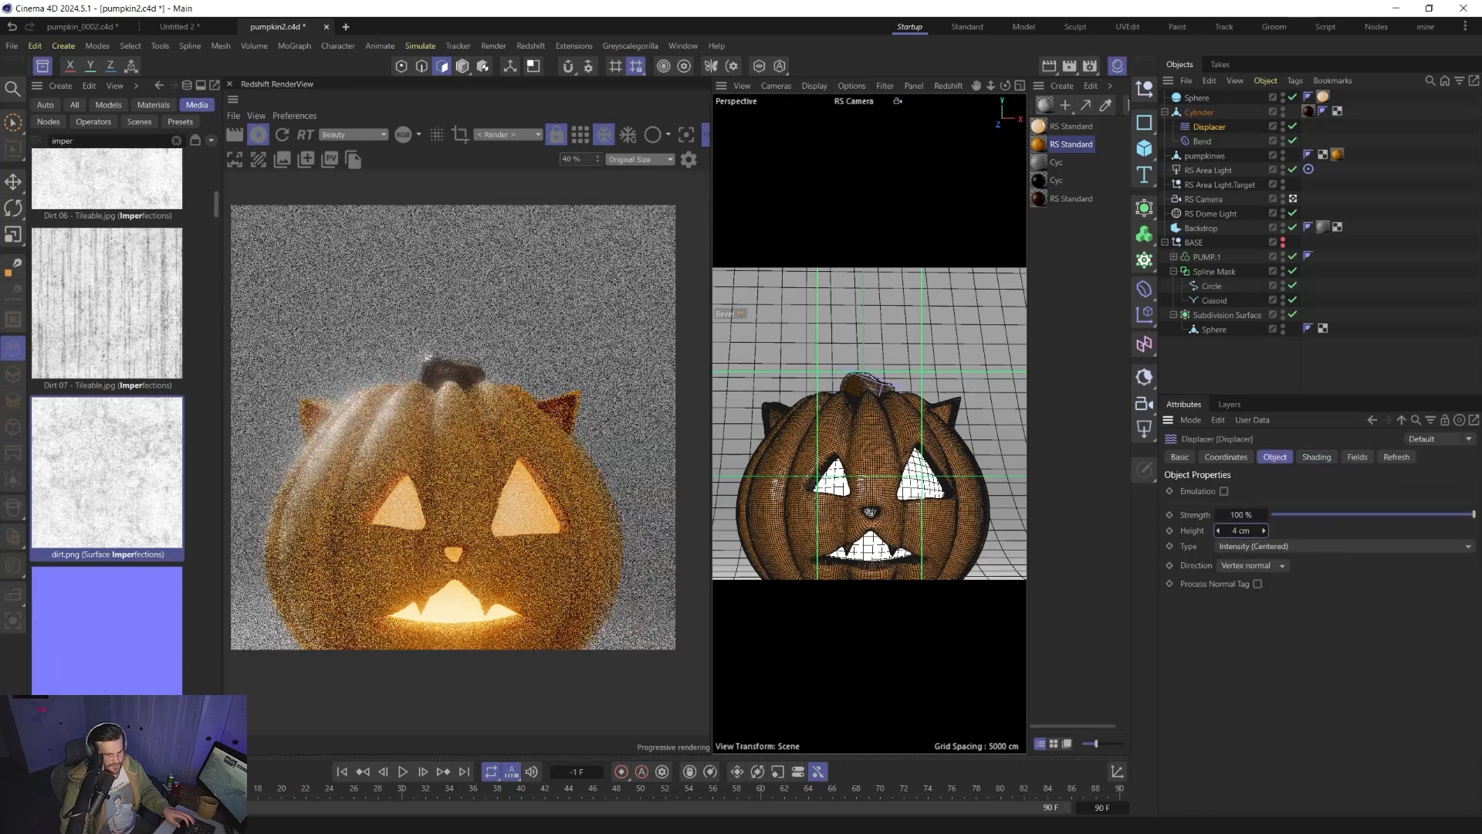
- Change the Displacer's noise type to Turbulence and set its global scale to 27%
{"action": "left_click", "coordinate": [1318, 457]}
{"action": "left_click", "coordinate": [1299, 569]}
{"action": "left_click", "coordinate": [1303, 607]}
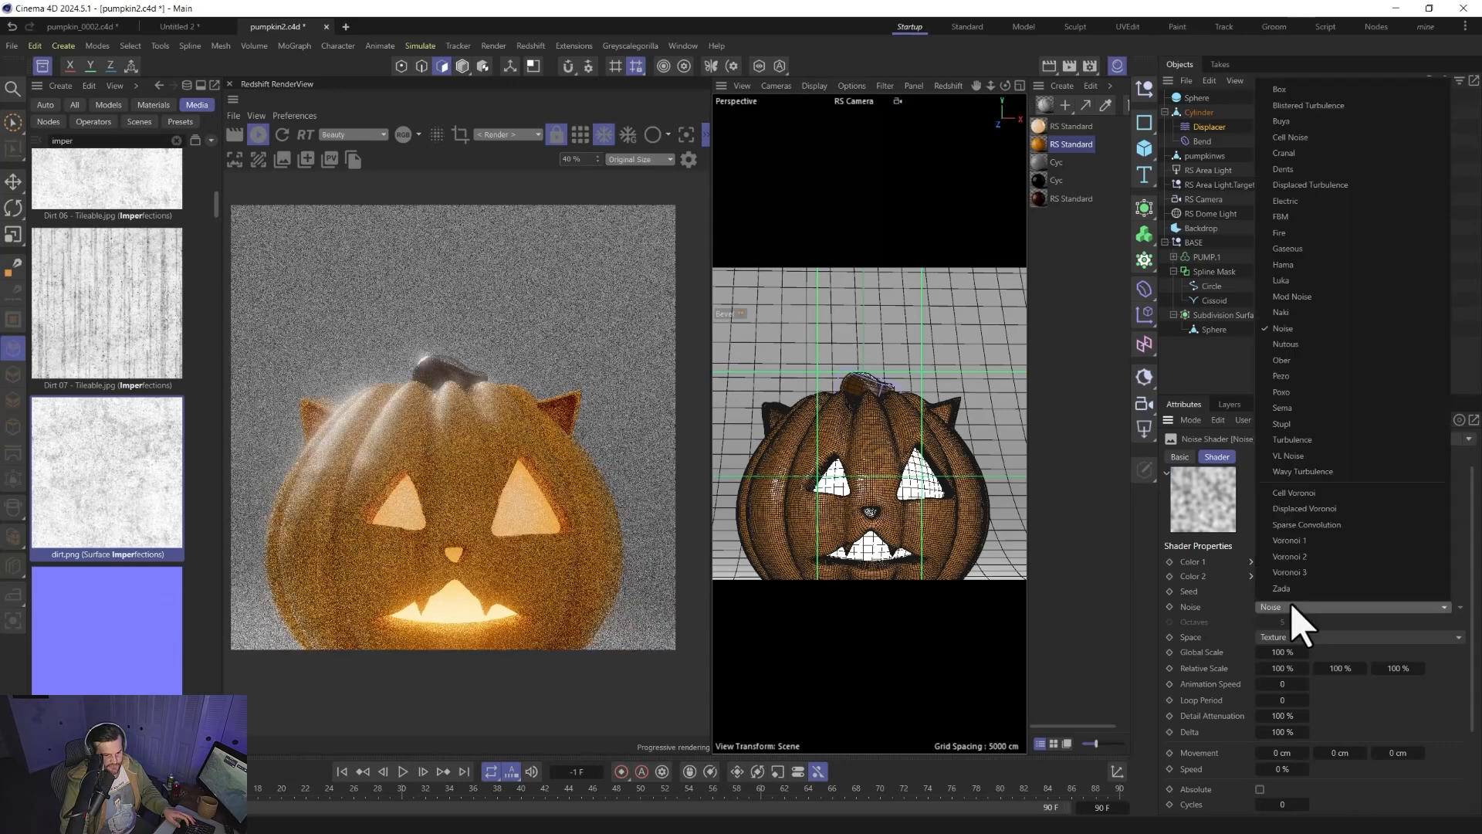
{"action": "left_click", "coordinate": [1300, 456]}
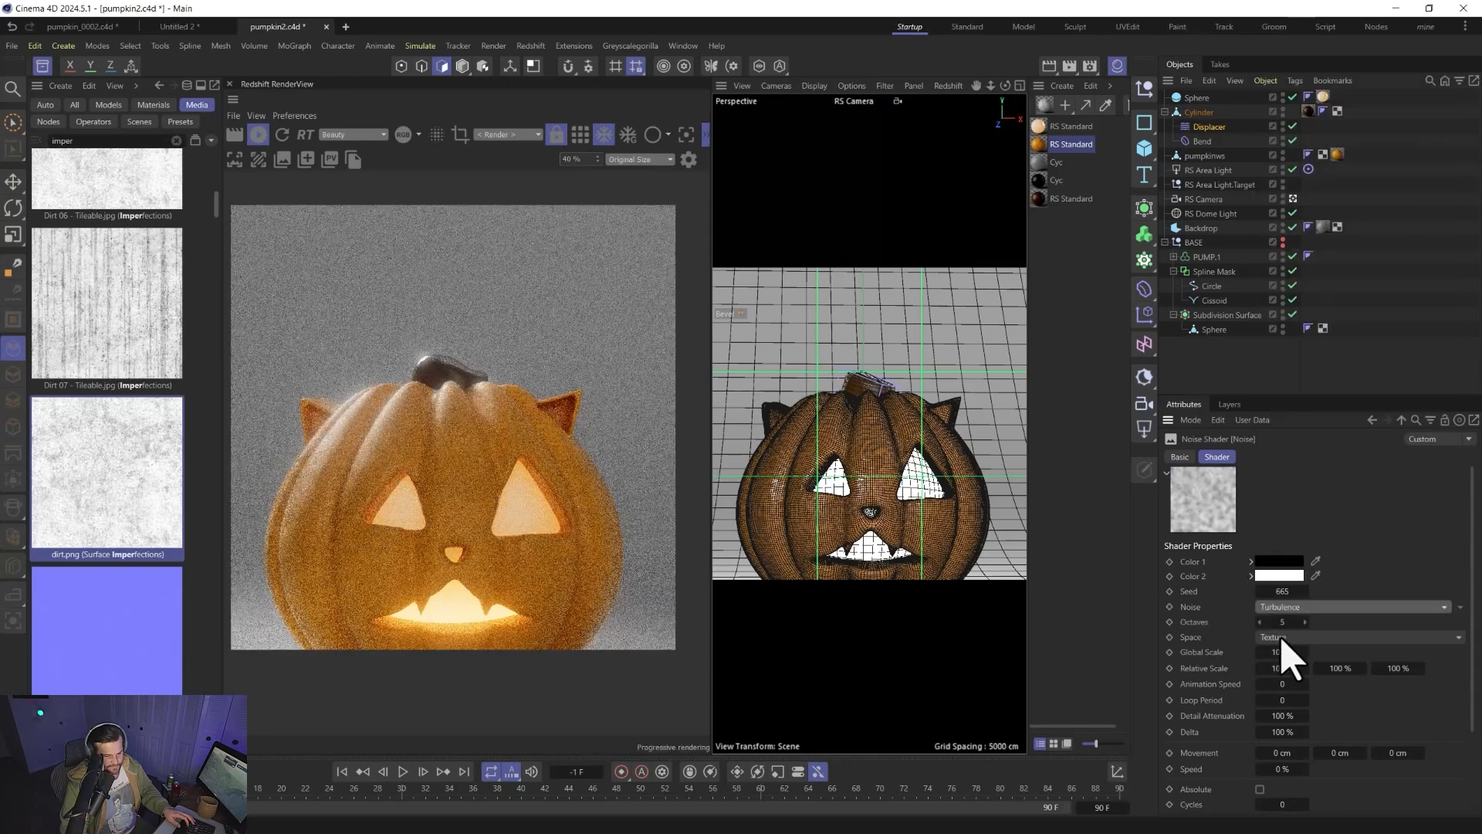
{"action": "left_click_drag", "start_coordinate": [1294, 652], "coordinate": [1258, 651]}
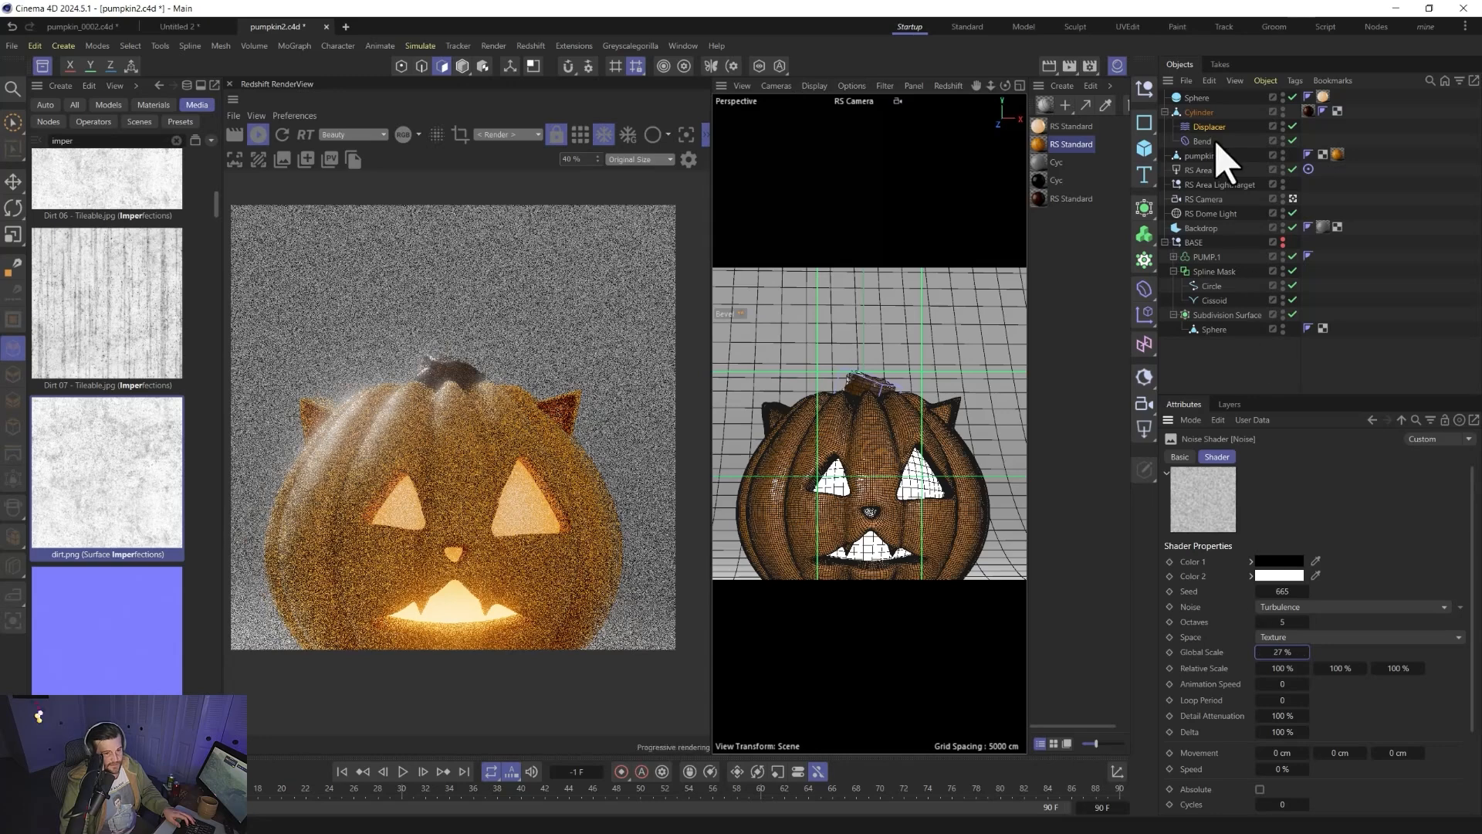
- Place the Cylinder stem inside a new Subdivision Surface generator
{"action": "left_click", "coordinate": [1199, 112]}
{"action": "left_click", "coordinate": [1144, 208], "text": "alt"}
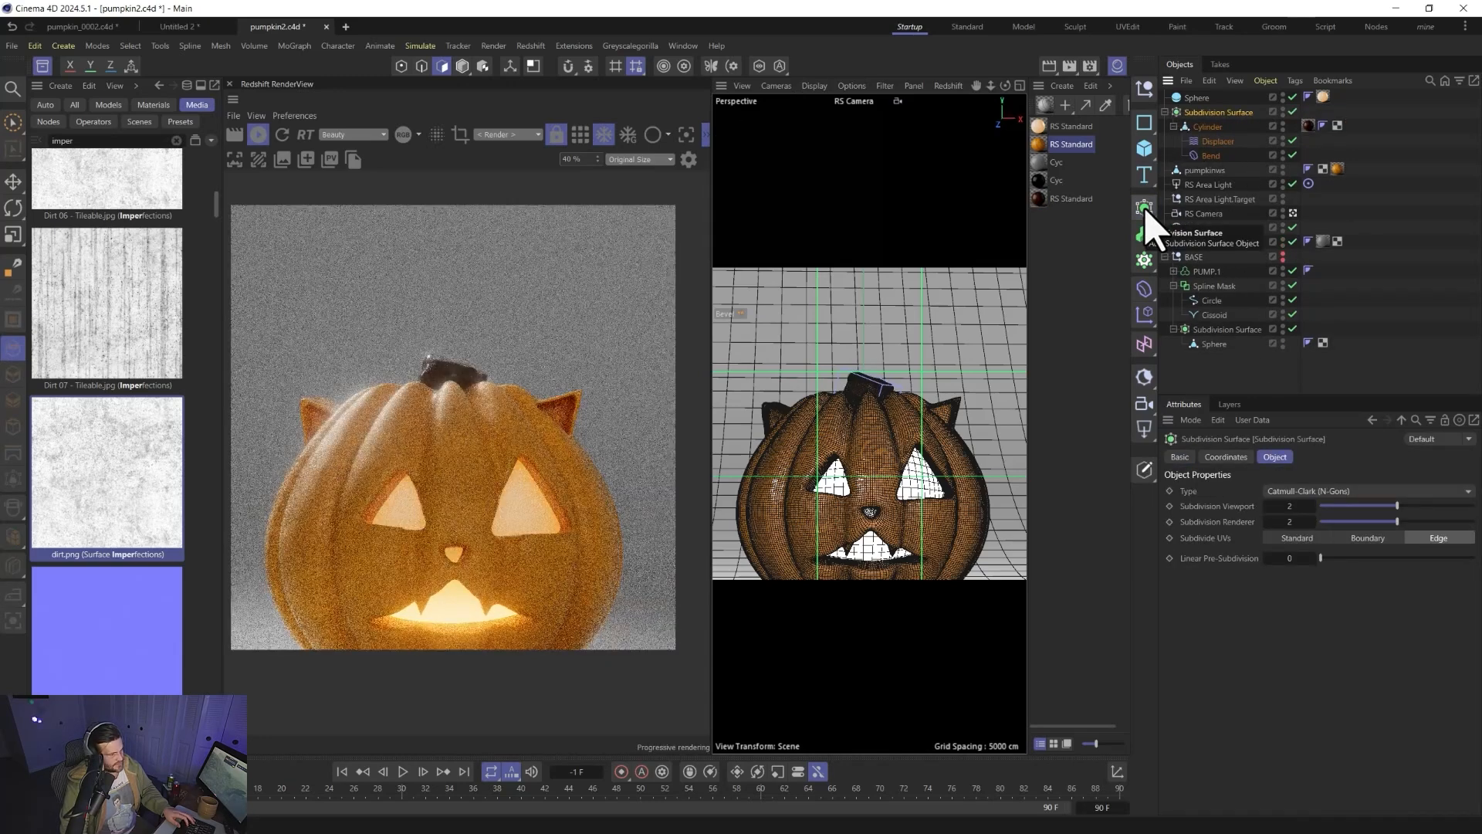
- Reduce the brown stem material's gloss with a reflection roughness of 0.993 and a coat weight of 0
{"action": "left_click", "coordinate": [1070, 200]}
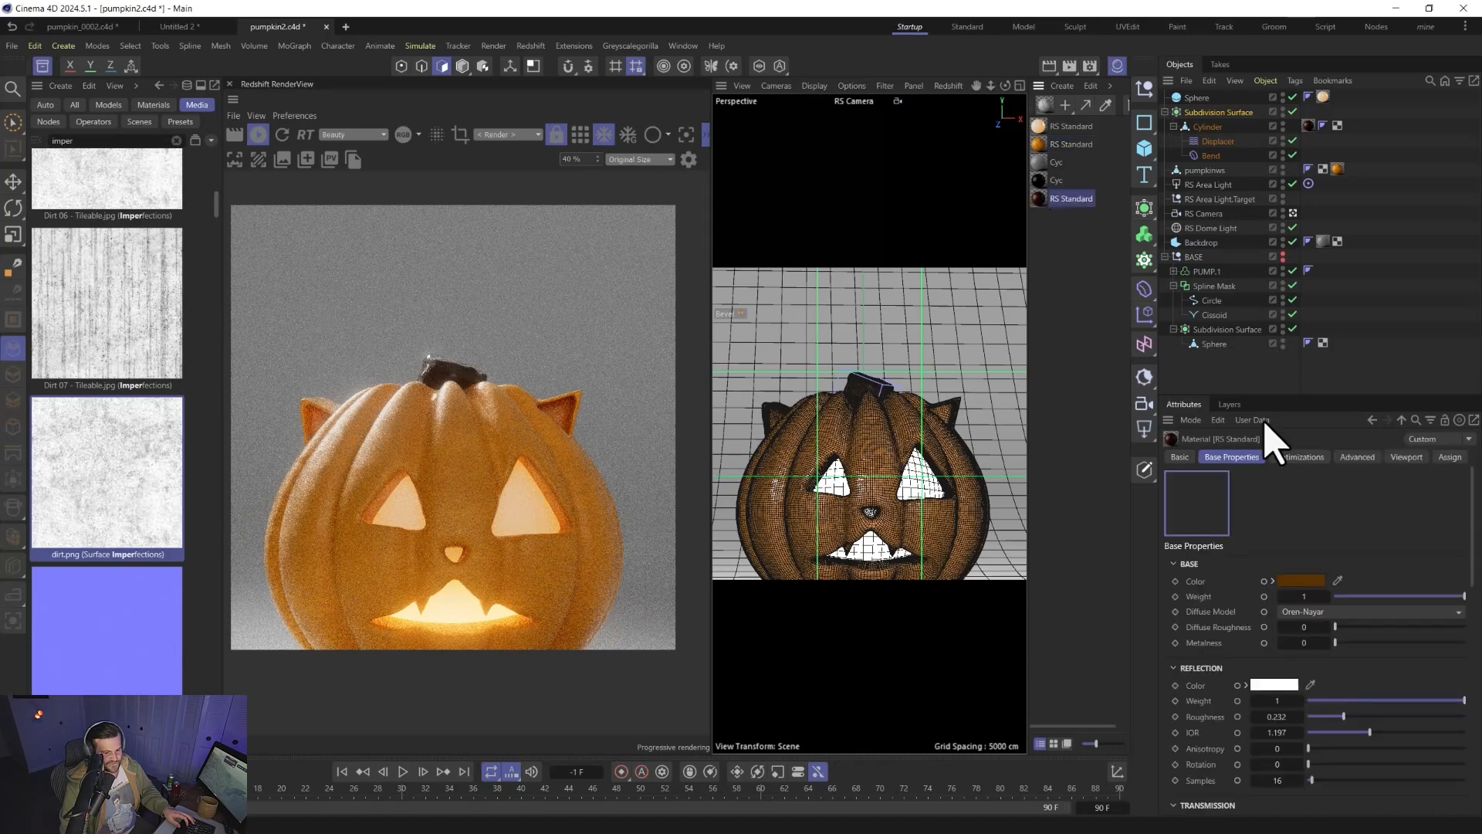
{"action": "left_click", "coordinate": [1464, 718]}
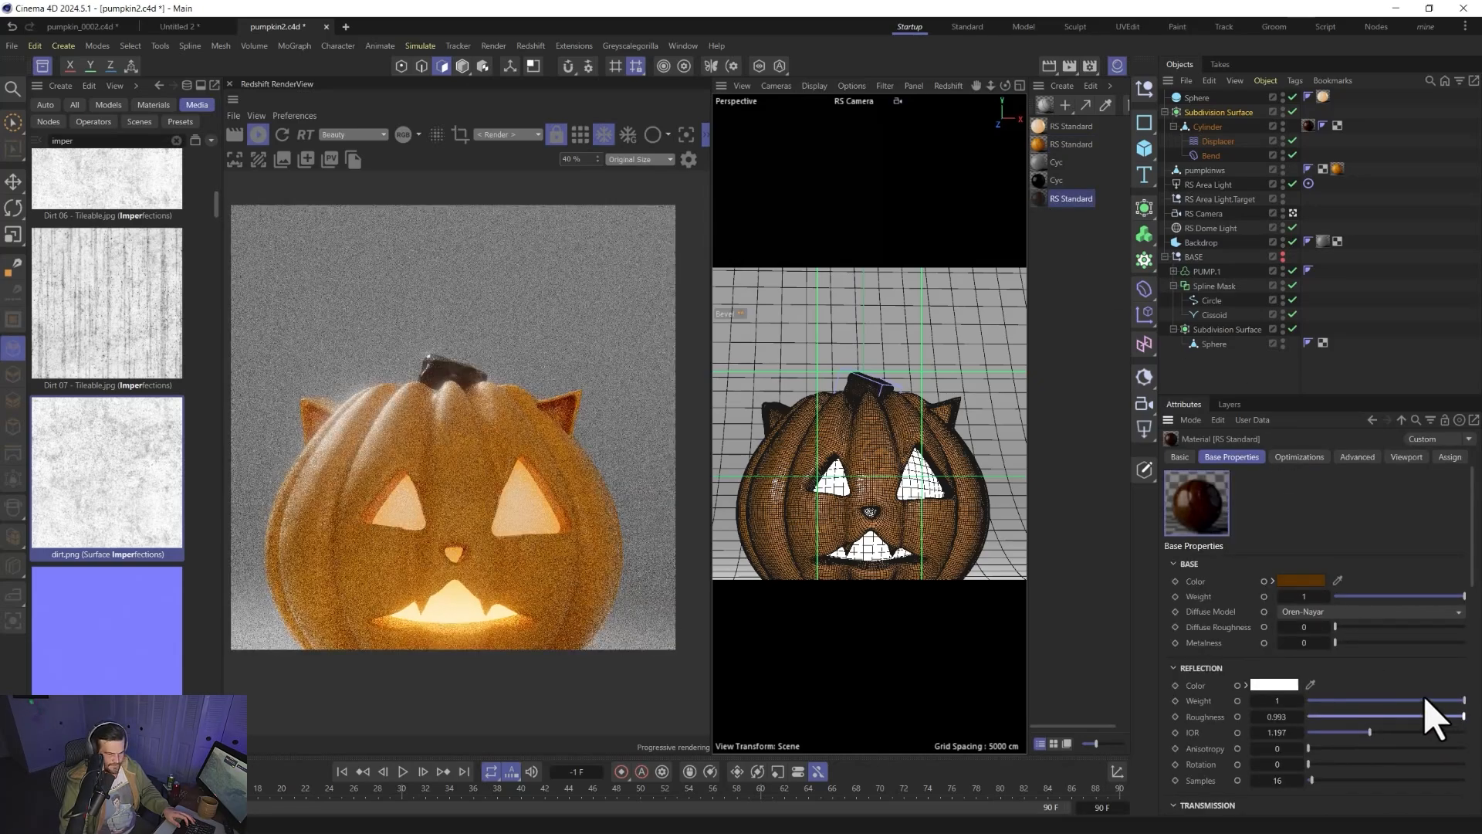
{"action": "scroll", "coordinate": [1178, 726], "scroll_direction": "down", "scroll_amount": 5}
{"action": "scroll", "coordinate": [1233, 718], "scroll_direction": "down", "scroll_amount": 5}
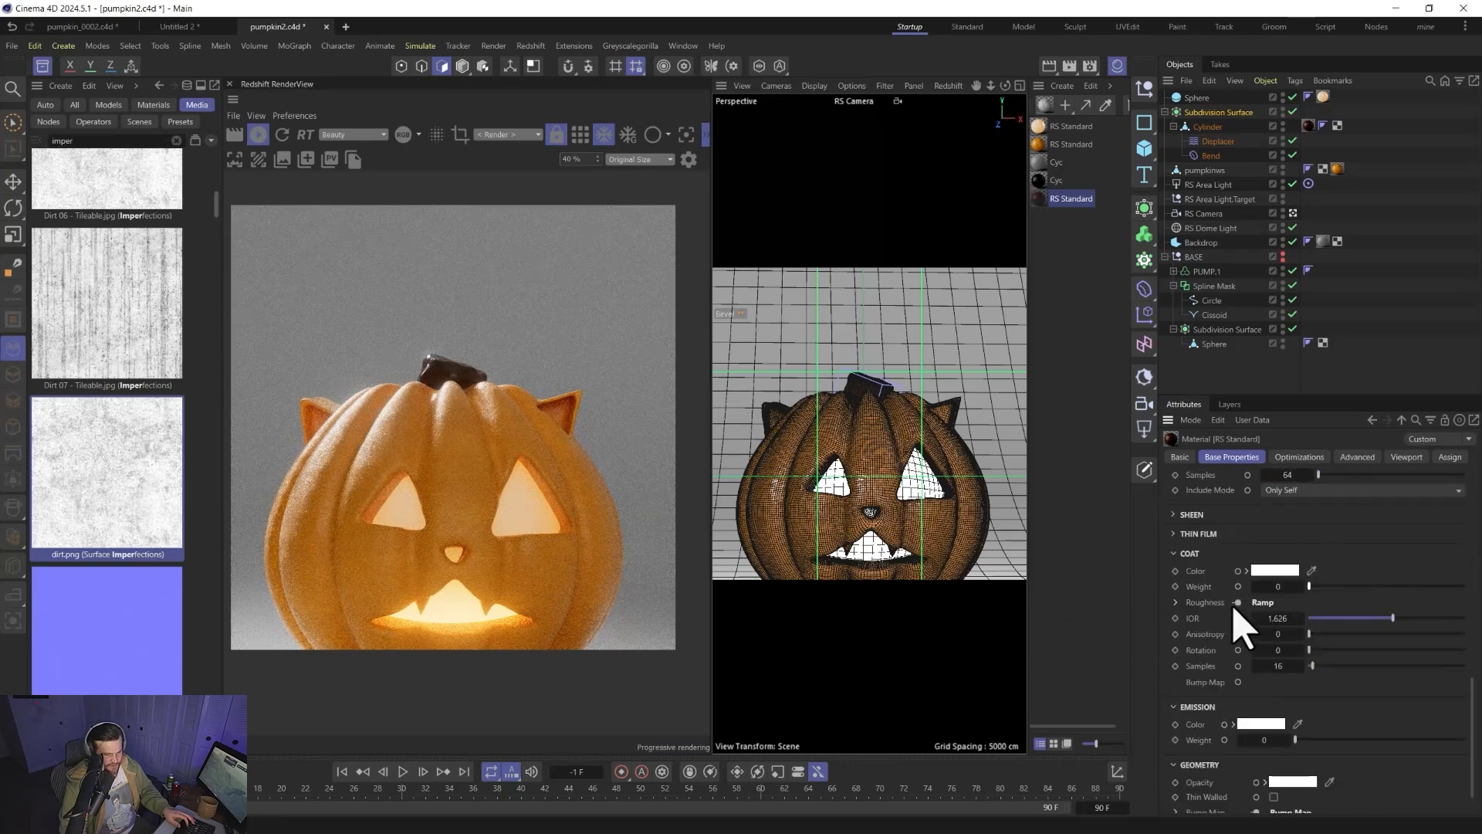
{"action": "scroll", "coordinate": [1234, 589], "scroll_direction": "up", "scroll_amount": 4}
{"action": "scroll", "coordinate": [1235, 606], "scroll_direction": "up", "scroll_amount": 4}
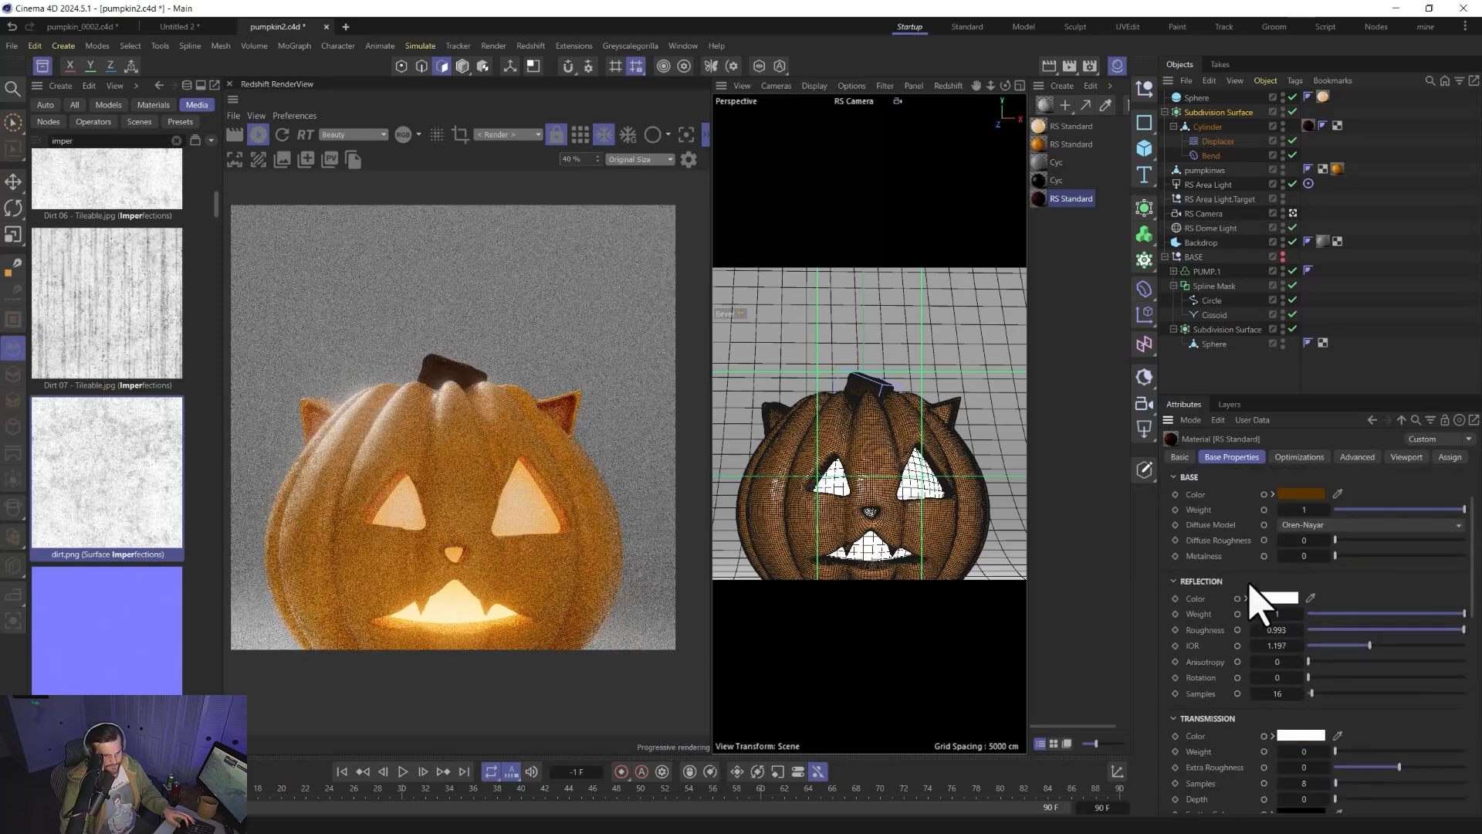
- Set the stem material's reflection roughness to 0.495 and IOR to 1.17, and desaturate its brown base color to about 85% saturation
{"action": "mouse_move", "coordinate": [1375, 614]}
{"action": "left_mouse_down"}
{"action": "mouse_move", "coordinate": [1356, 615]}
{"action": "mouse_move", "coordinate": [1475, 618]}
{"action": "mouse_move", "coordinate": [1383, 629]}
{"action": "mouse_move", "coordinate": [1371, 649]}
{"action": "mouse_move", "coordinate": [1380, 630]}
{"action": "left_mouse_up"}
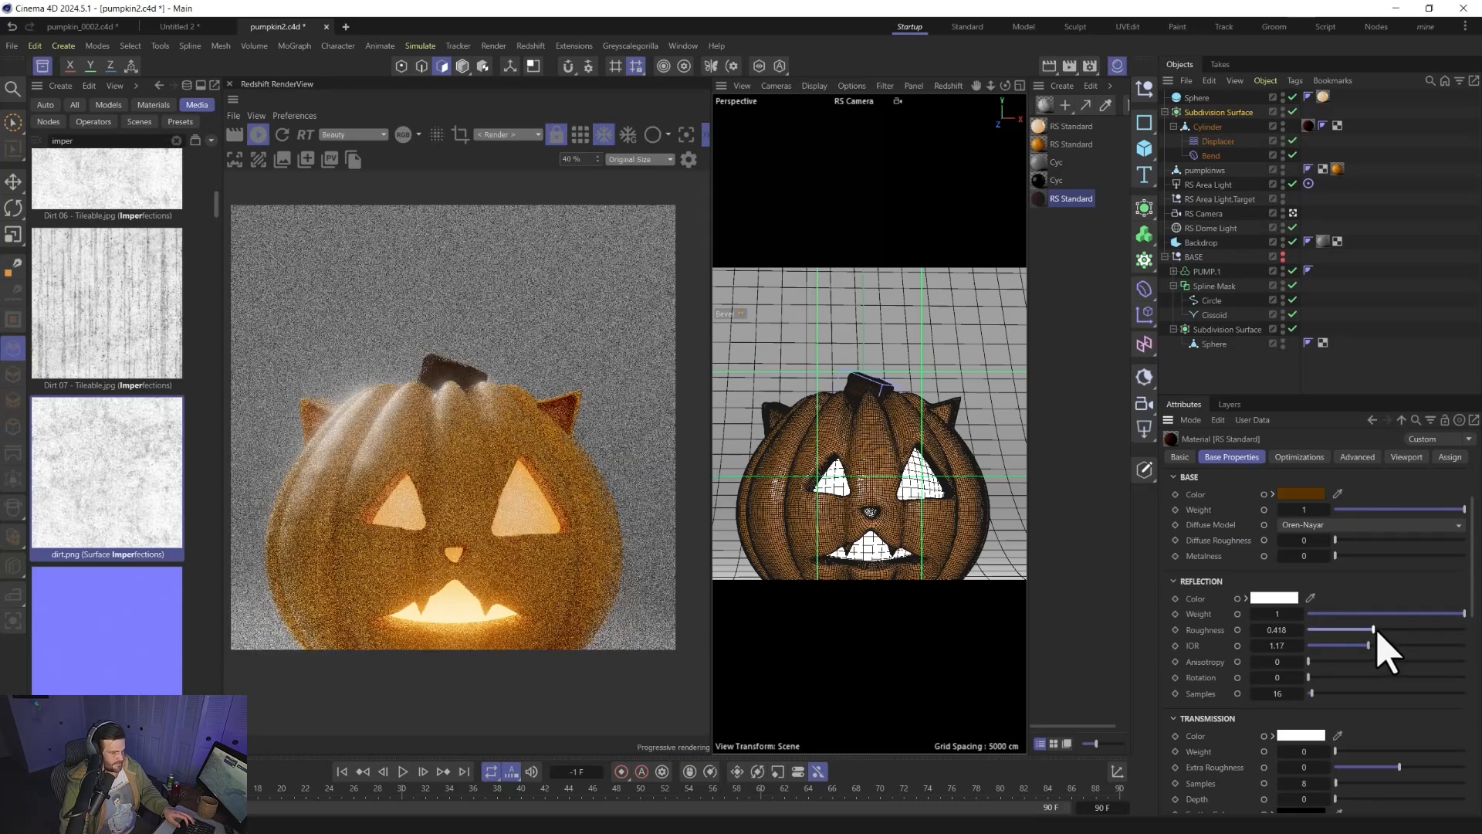
{"action": "left_click", "coordinate": [1287, 495]}
{"action": "left_click_drag", "start_coordinate": [1240, 602], "coordinate": [1244, 658]}
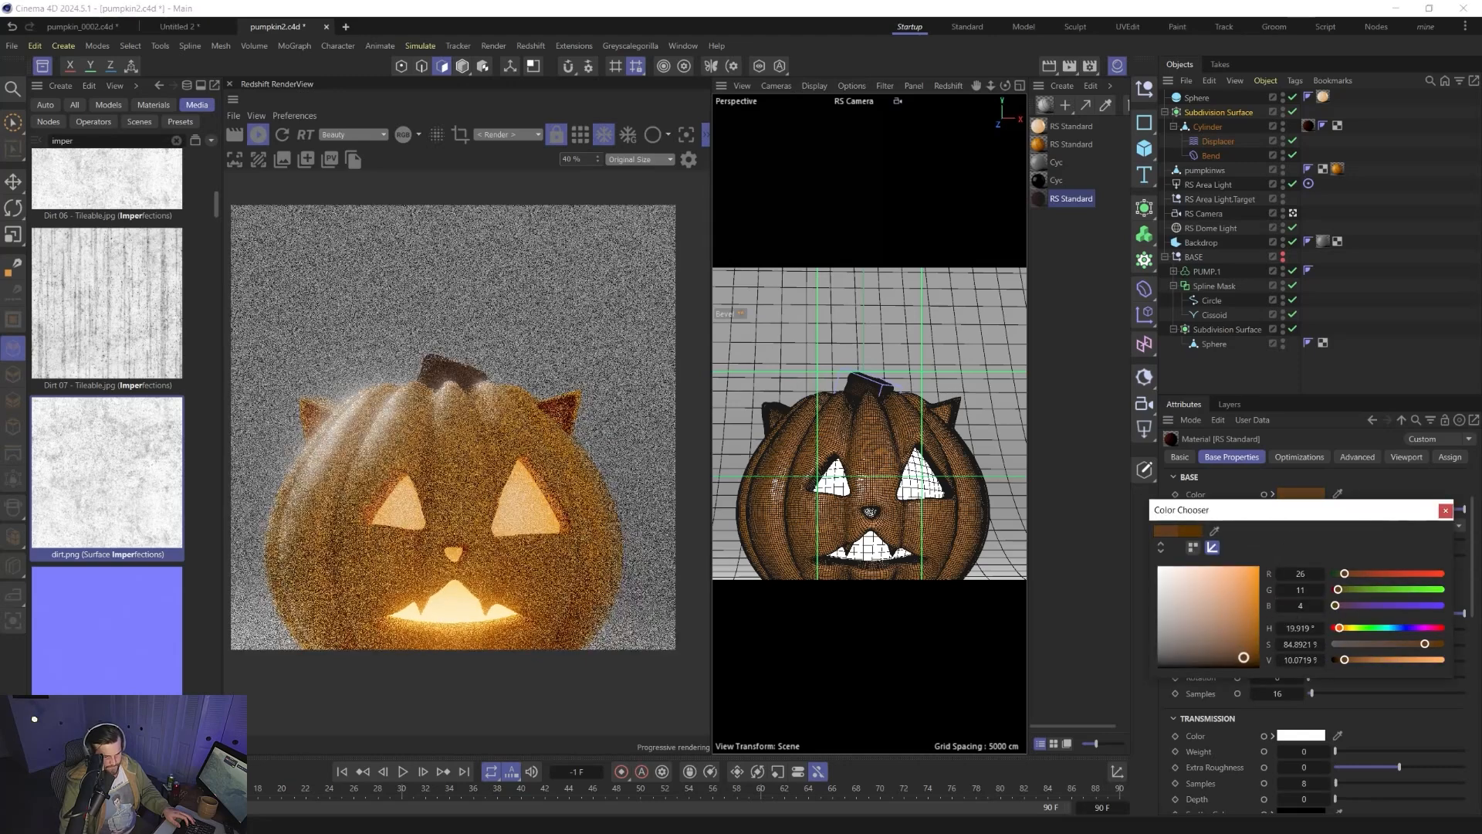
{"action": "left_click", "coordinate": [1445, 510]}
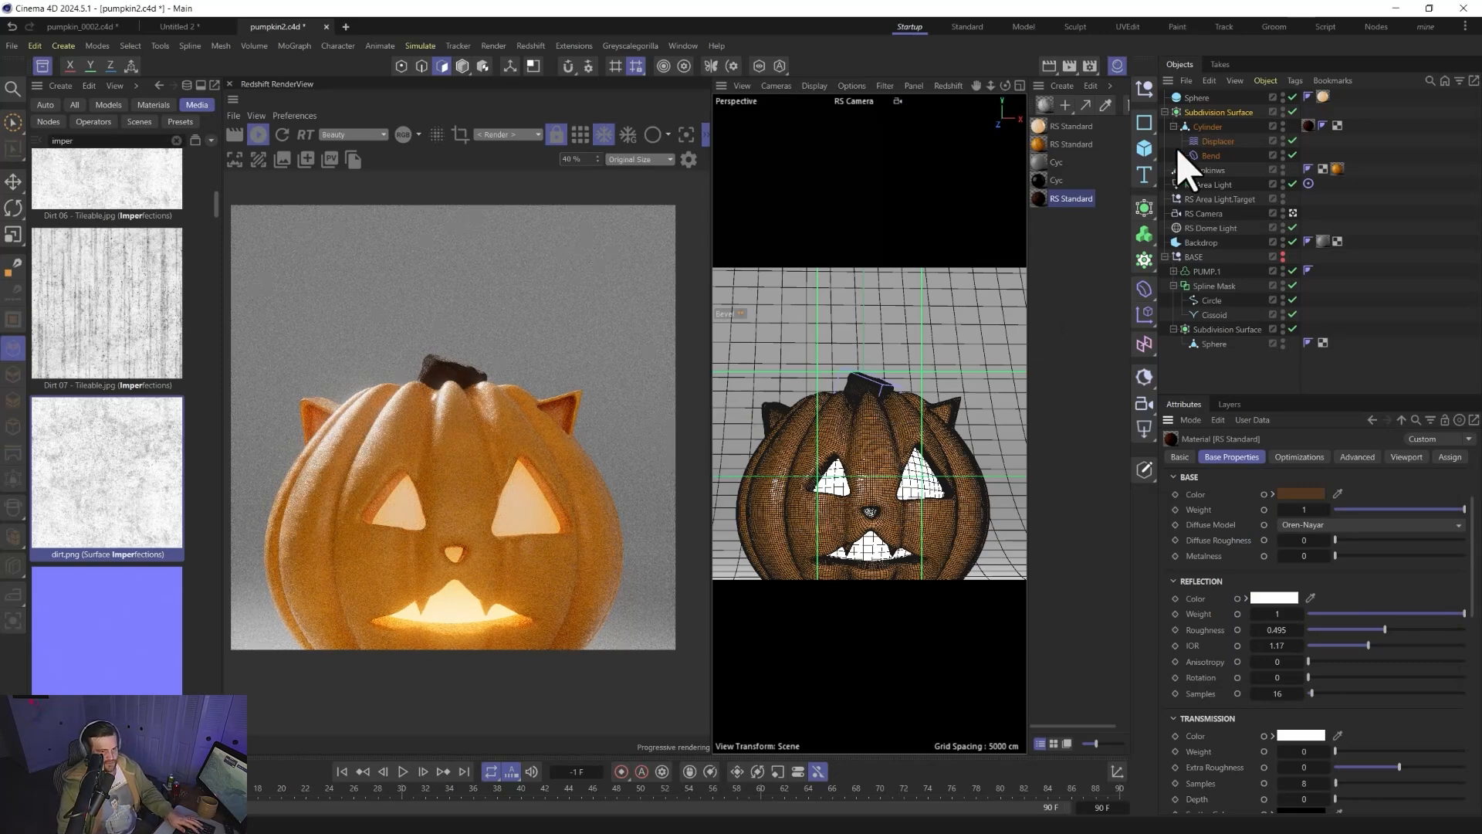
- Rotate the stem's Subdivision Surface group around its vertical axis on top of the pumpkin
{"action": "key", "text": "r"}
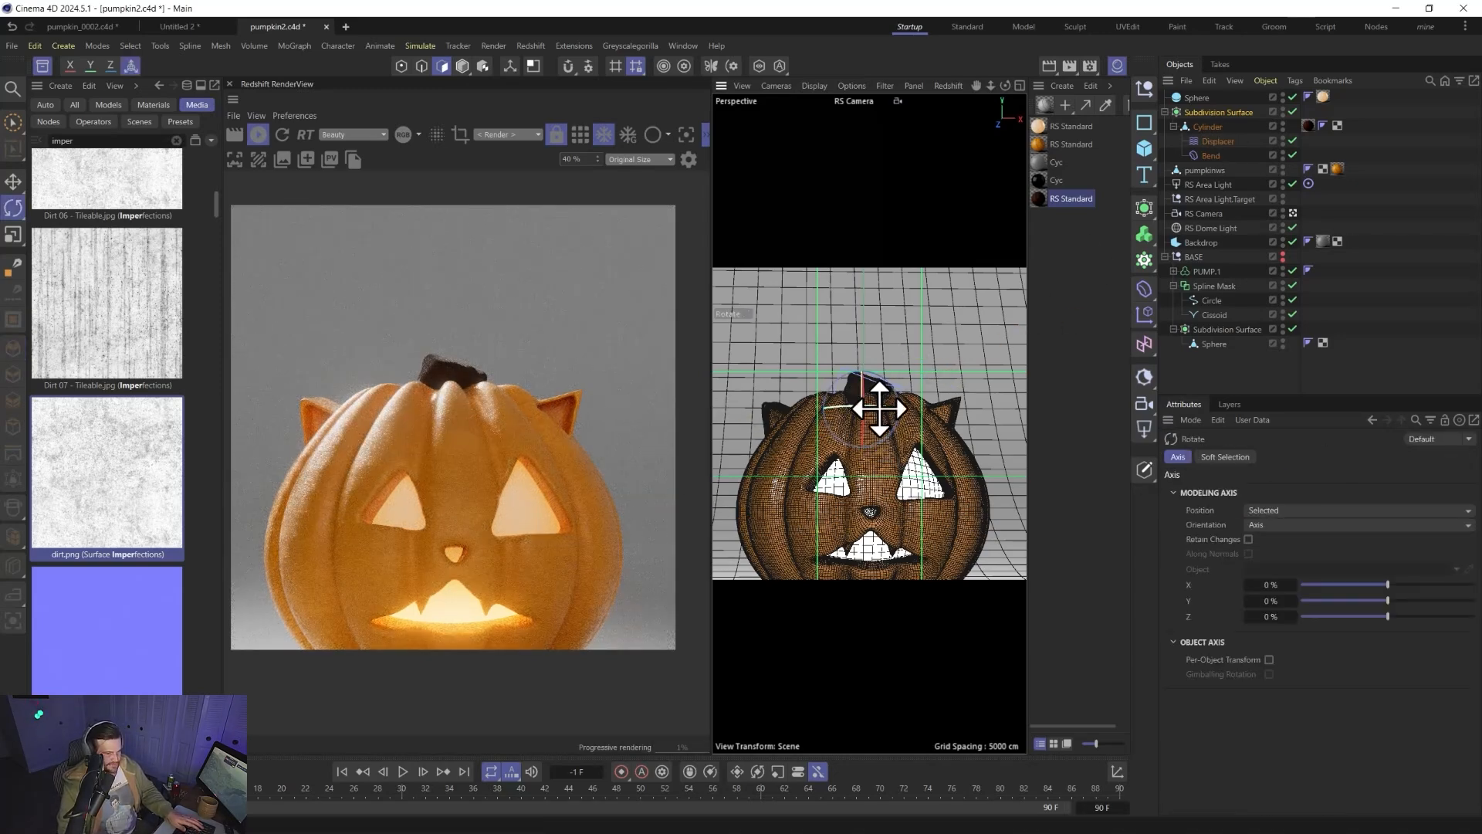
{"action": "left_click_drag", "start_coordinate": [880, 409], "coordinate": [964, 404]}
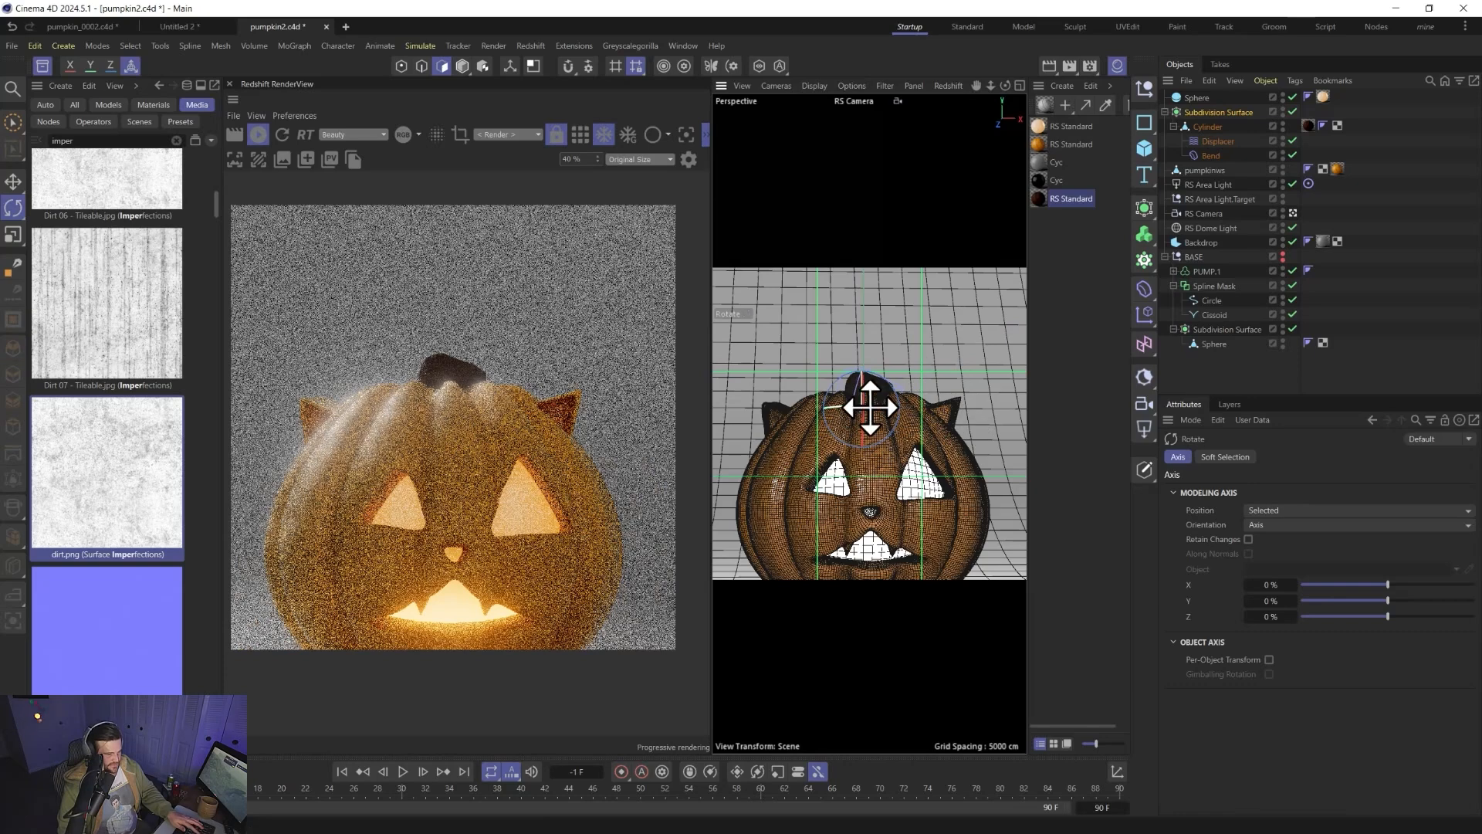
- Scale down the stem with its Displacer and Bend deformers switched off, and re-enable both deformers
{"action": "key", "text": "t"}
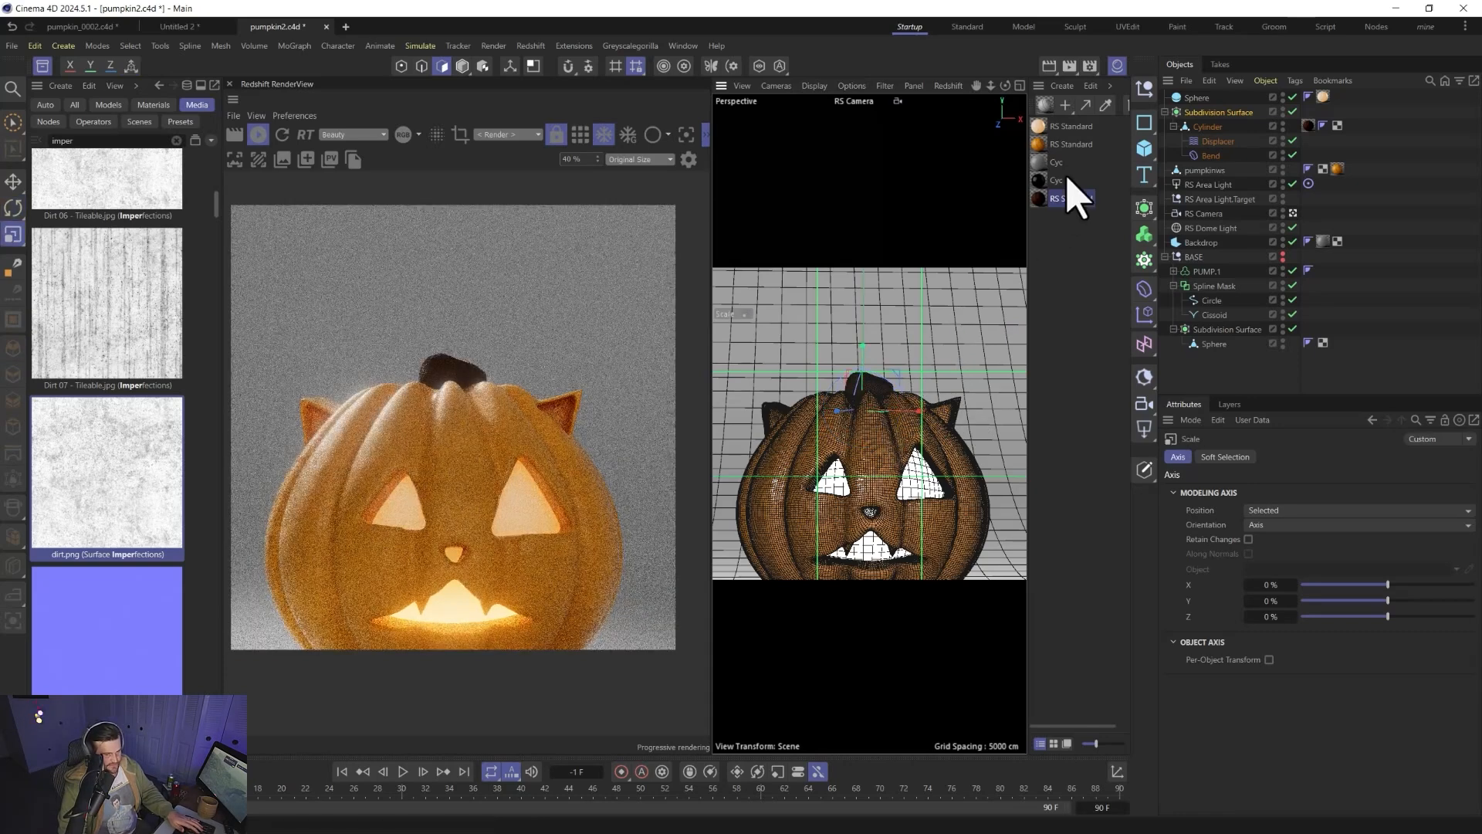
{"action": "left_click", "coordinate": [1293, 145]}
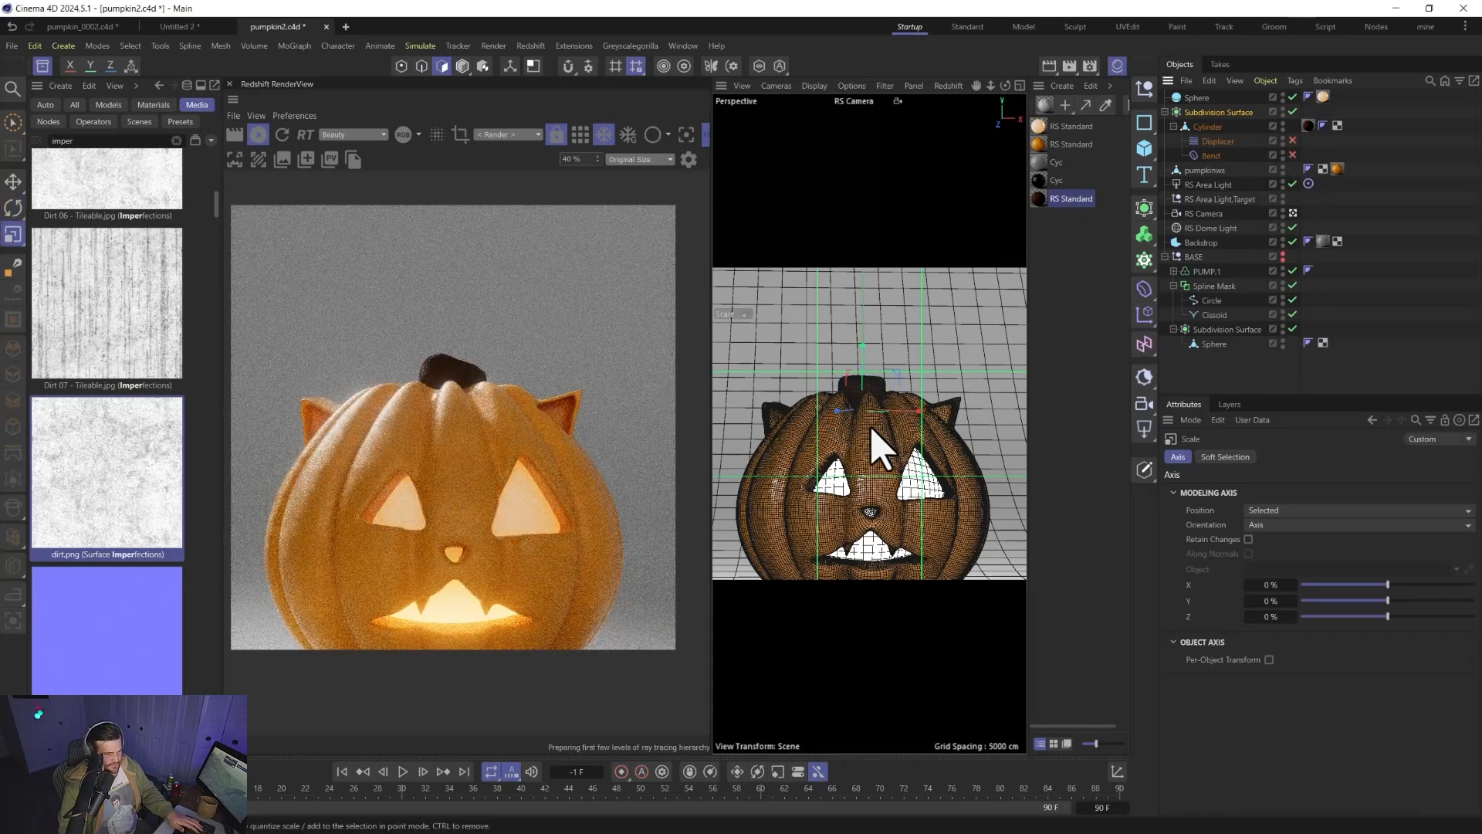
{"action": "left_click_drag", "start_coordinate": [887, 463], "coordinate": [886, 540], "text": "alt"}
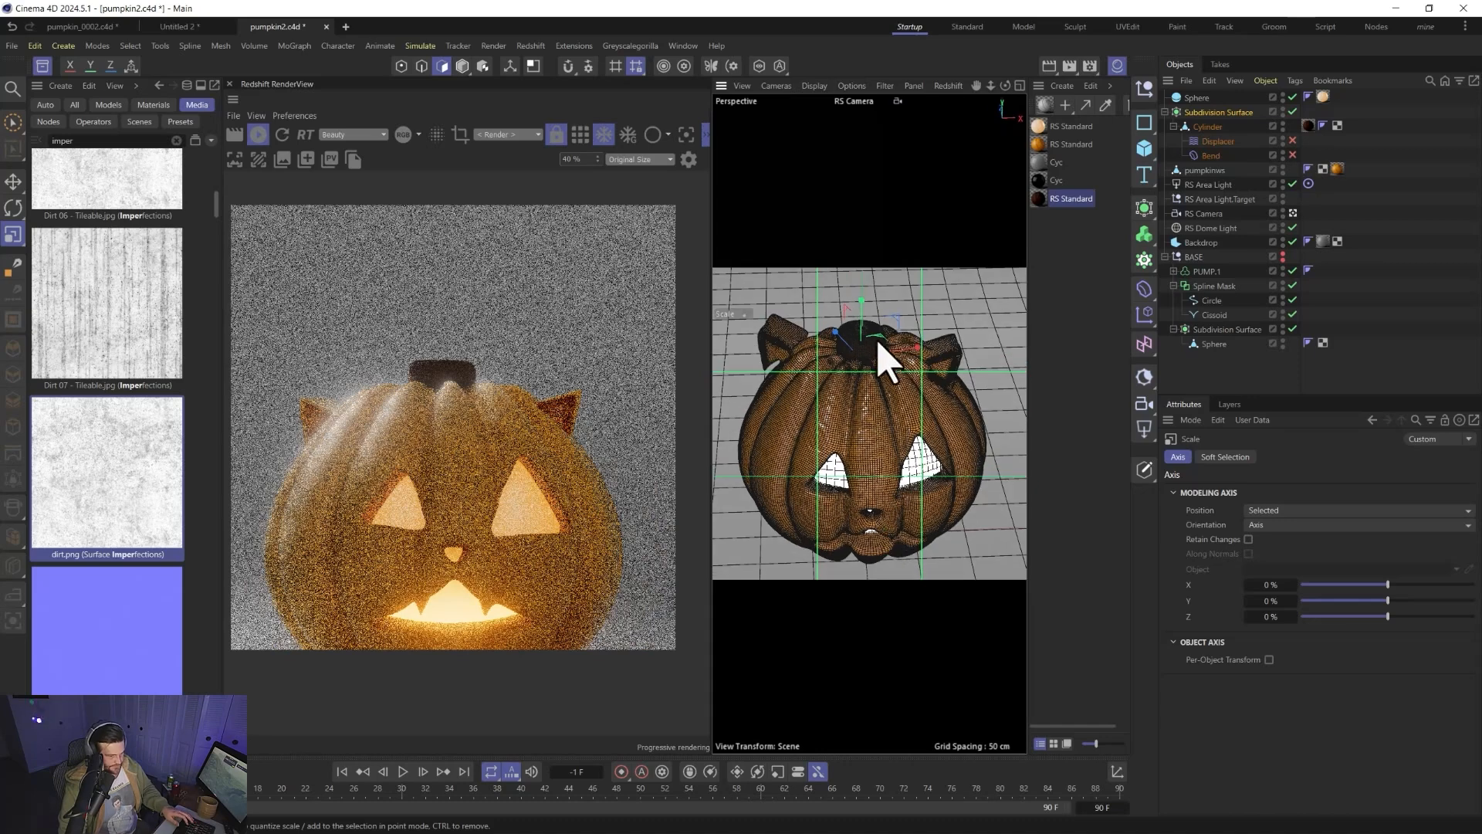
{"action": "left_click_drag", "start_coordinate": [884, 340], "coordinate": [738, 437]}
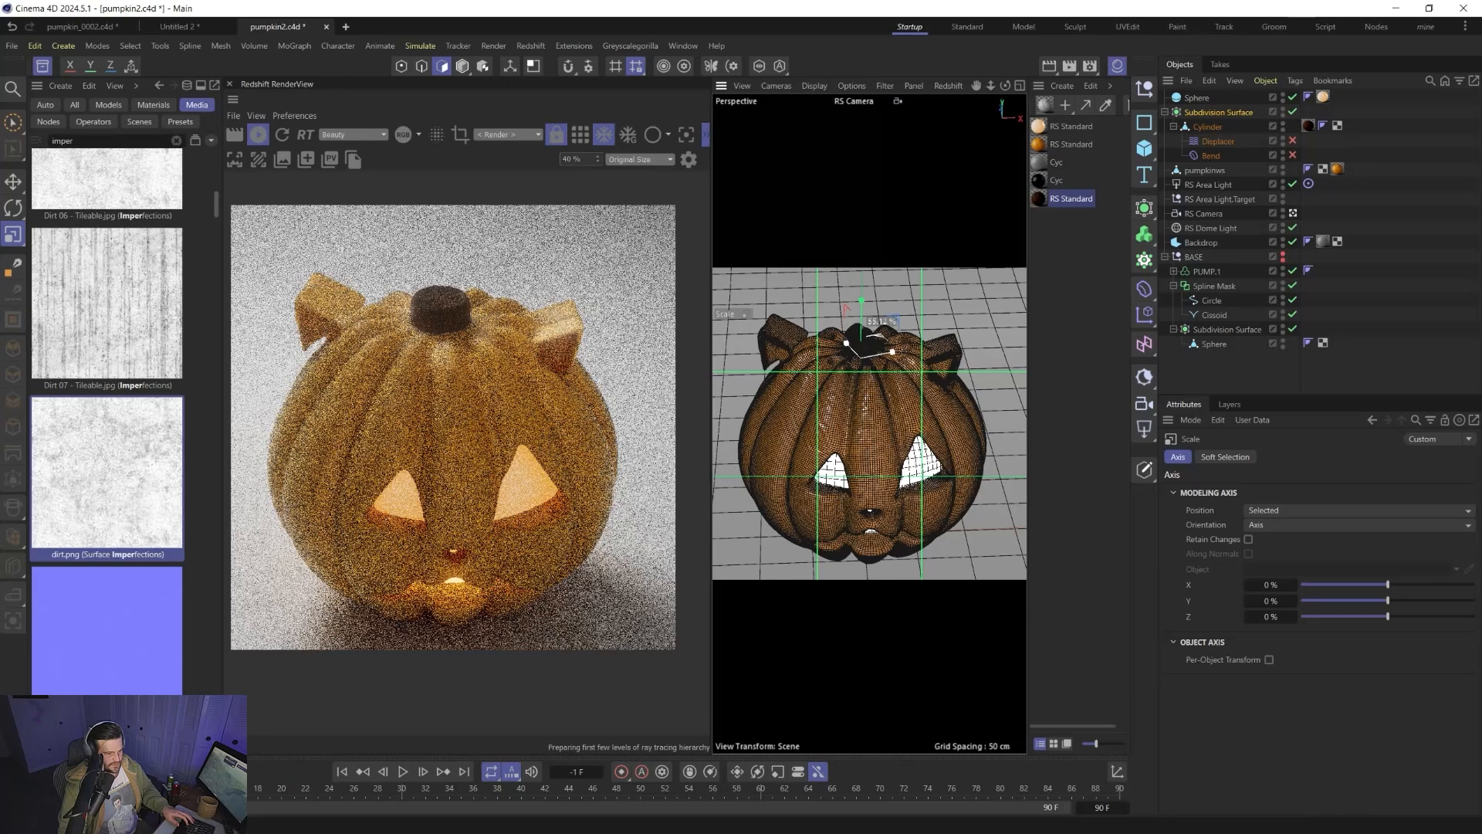
{"action": "left_click", "coordinate": [1293, 155]}
{"action": "left_click", "coordinate": [1293, 141]}
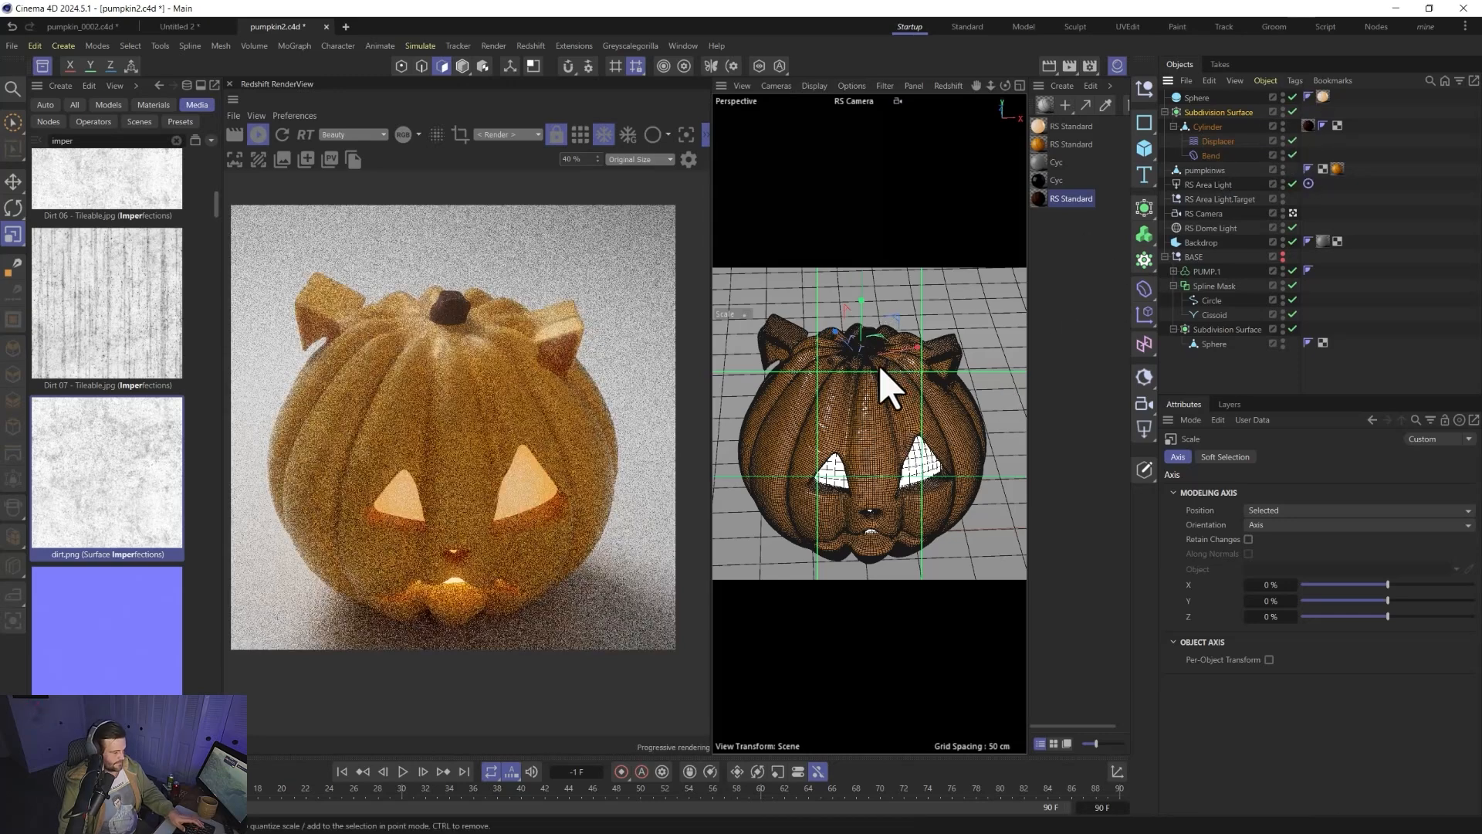
- Move the stem about 5.5 cm to reposition it on the pumpkin's crown and adjust its overall scale
{"action": "key", "text": "e"}
{"action": "mouse_move", "coordinate": [885, 341]}
{"action": "left_mouse_down"}
{"action": "mouse_move", "coordinate": [863, 307]}
{"action": "mouse_move", "coordinate": [885, 349]}
{"action": "left_mouse_up"}
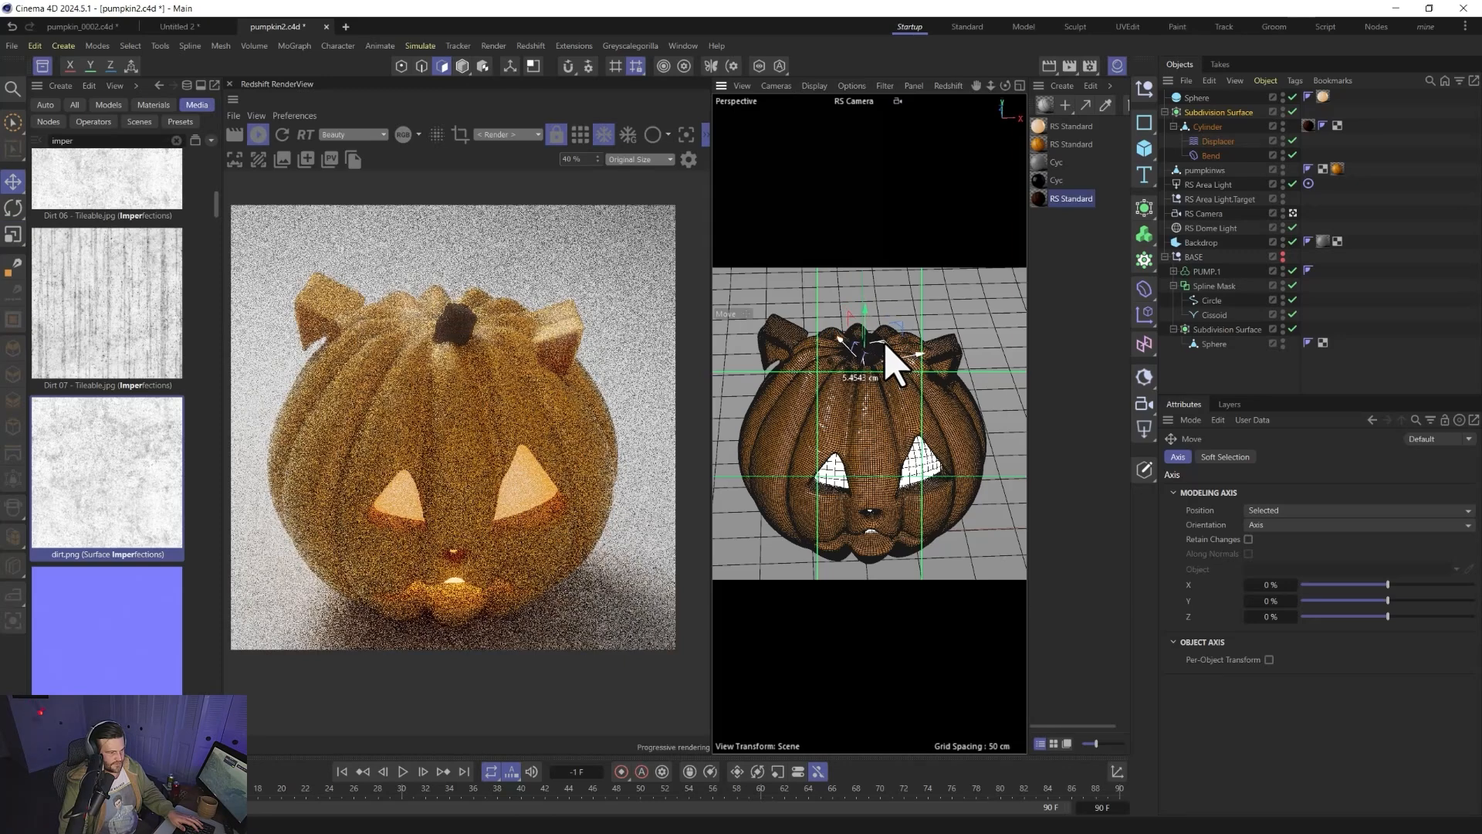
{"action": "key", "text": "t"}
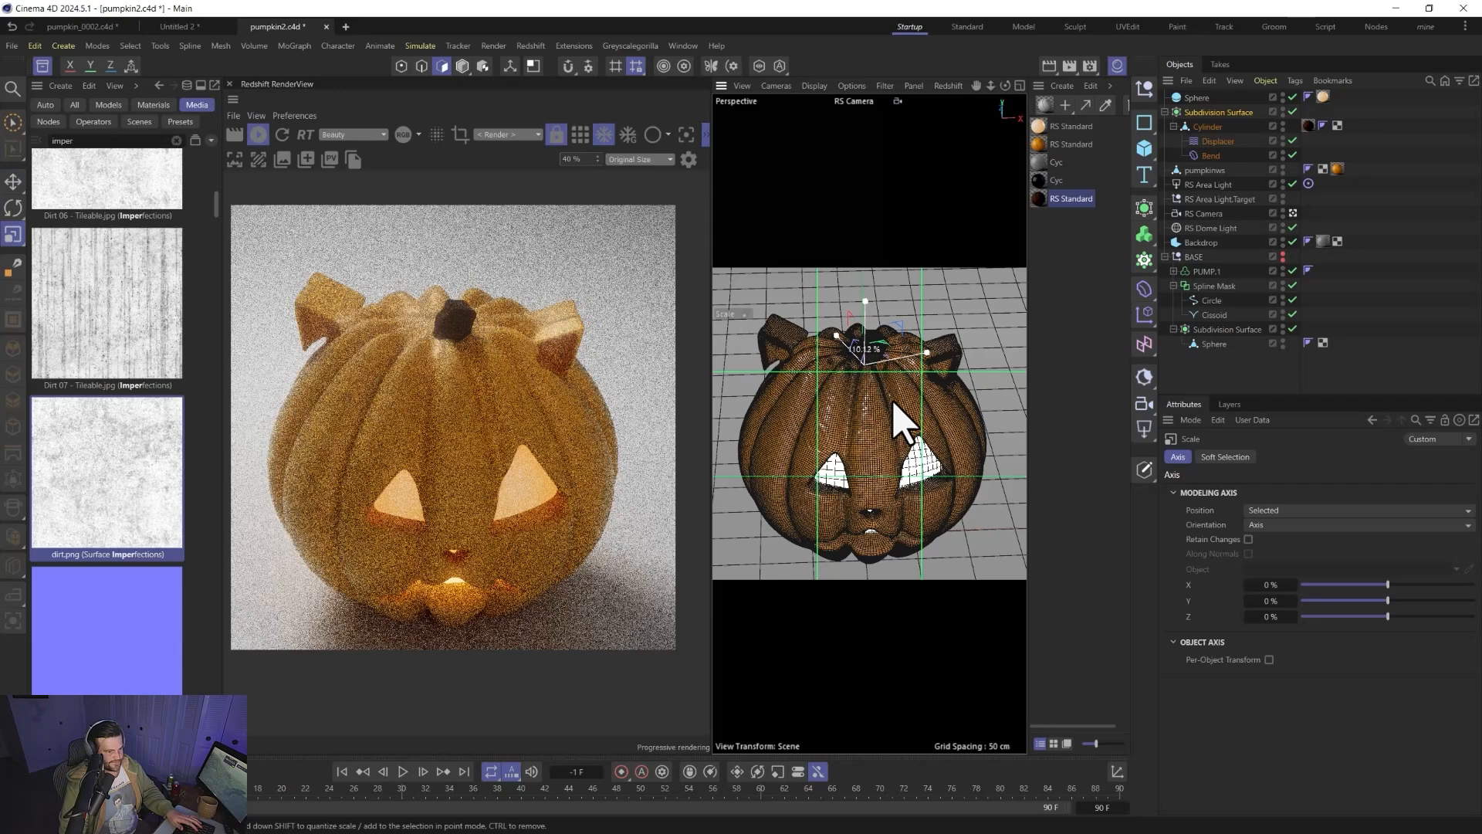
- Set the height of the stem's Displacer to 0.2313 cm
{"action": "left_click", "coordinate": [1228, 142]}
{"action": "left_click", "coordinate": [1275, 457]}
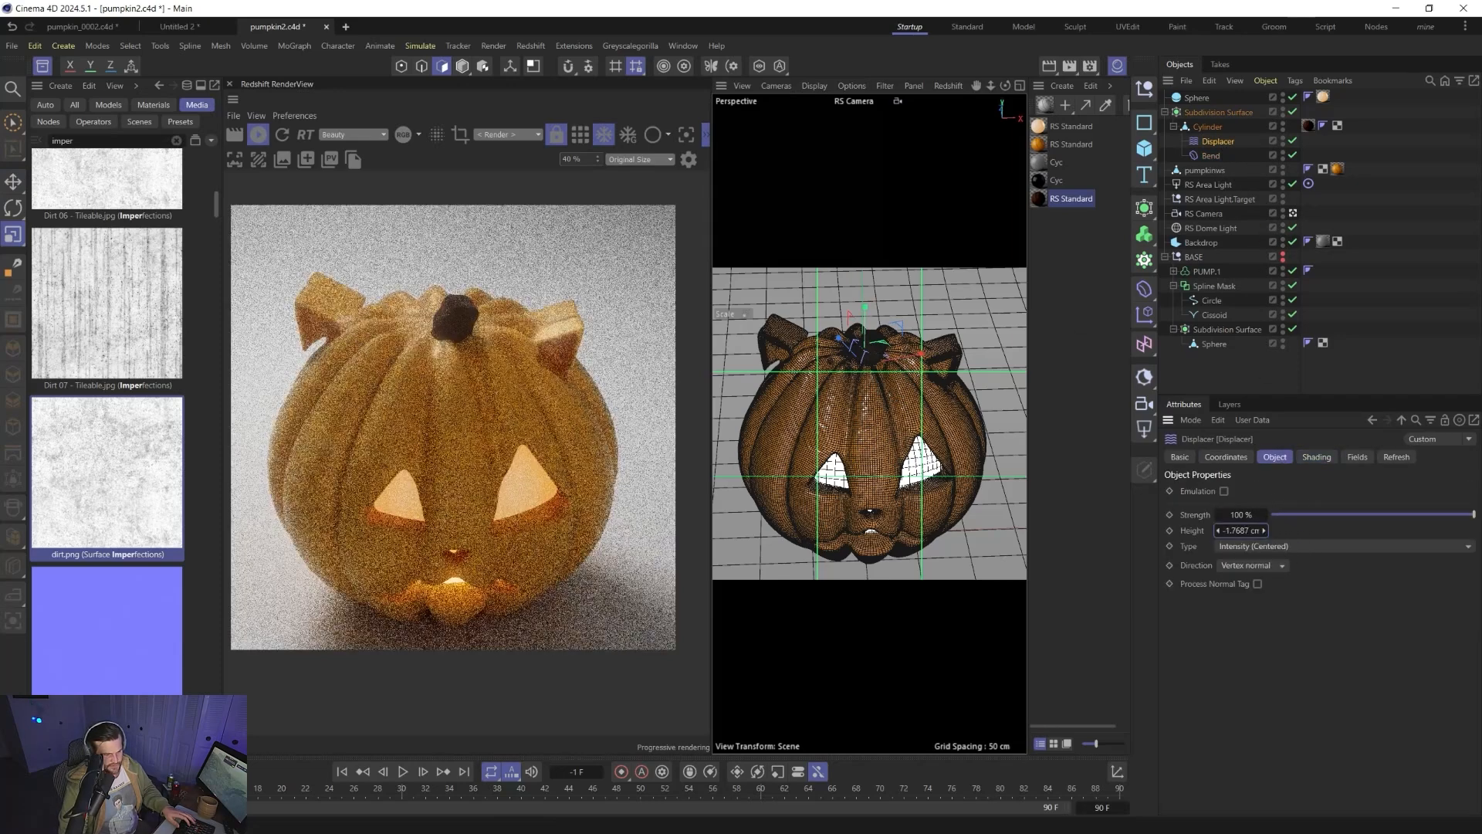
{"action": "left_click_drag", "start_coordinate": [1264, 531], "coordinate": [1261, 530]}
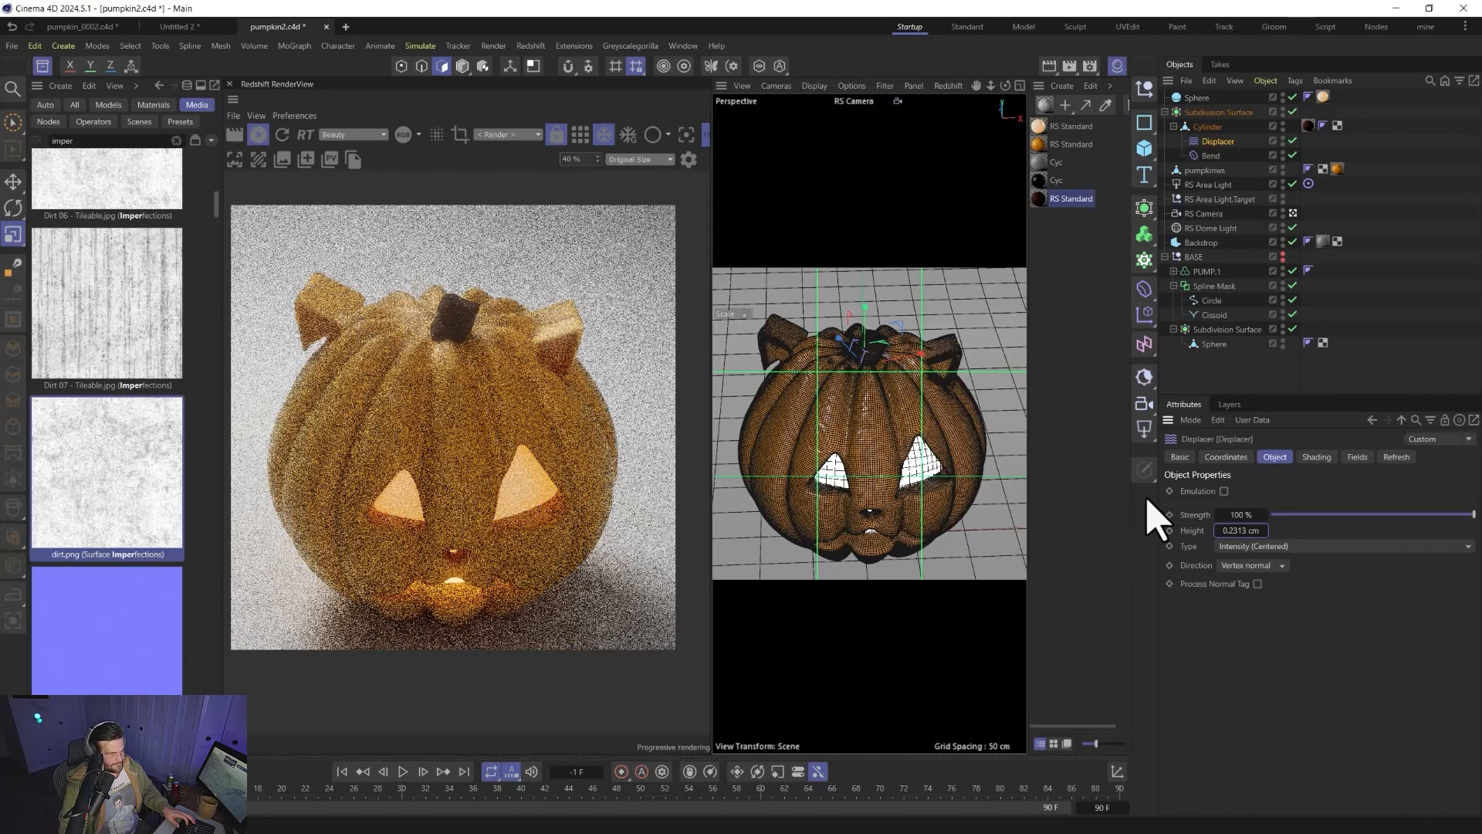
- Close the Asset Browser and reframe the camera on the pumpkin's front with more space around it
{"action": "mouse_move", "coordinate": [858, 474]}
{"action": "left_mouse_down", "text": "alt"}
{"action": "mouse_move", "coordinate": [852, 369]}
{"action": "mouse_move", "coordinate": [851, 476]}
{"action": "mouse_move", "coordinate": [854, 410]}
{"action": "mouse_move", "coordinate": [873, 463]}
{"action": "mouse_move", "coordinate": [864, 373]}
{"action": "mouse_move", "coordinate": [844, 464]}
{"action": "mouse_move", "coordinate": [855, 484]}
{"action": "mouse_move", "coordinate": [880, 466]}
{"action": "mouse_move", "coordinate": [871, 452]}
{"action": "left_mouse_up", "text": "alt"}
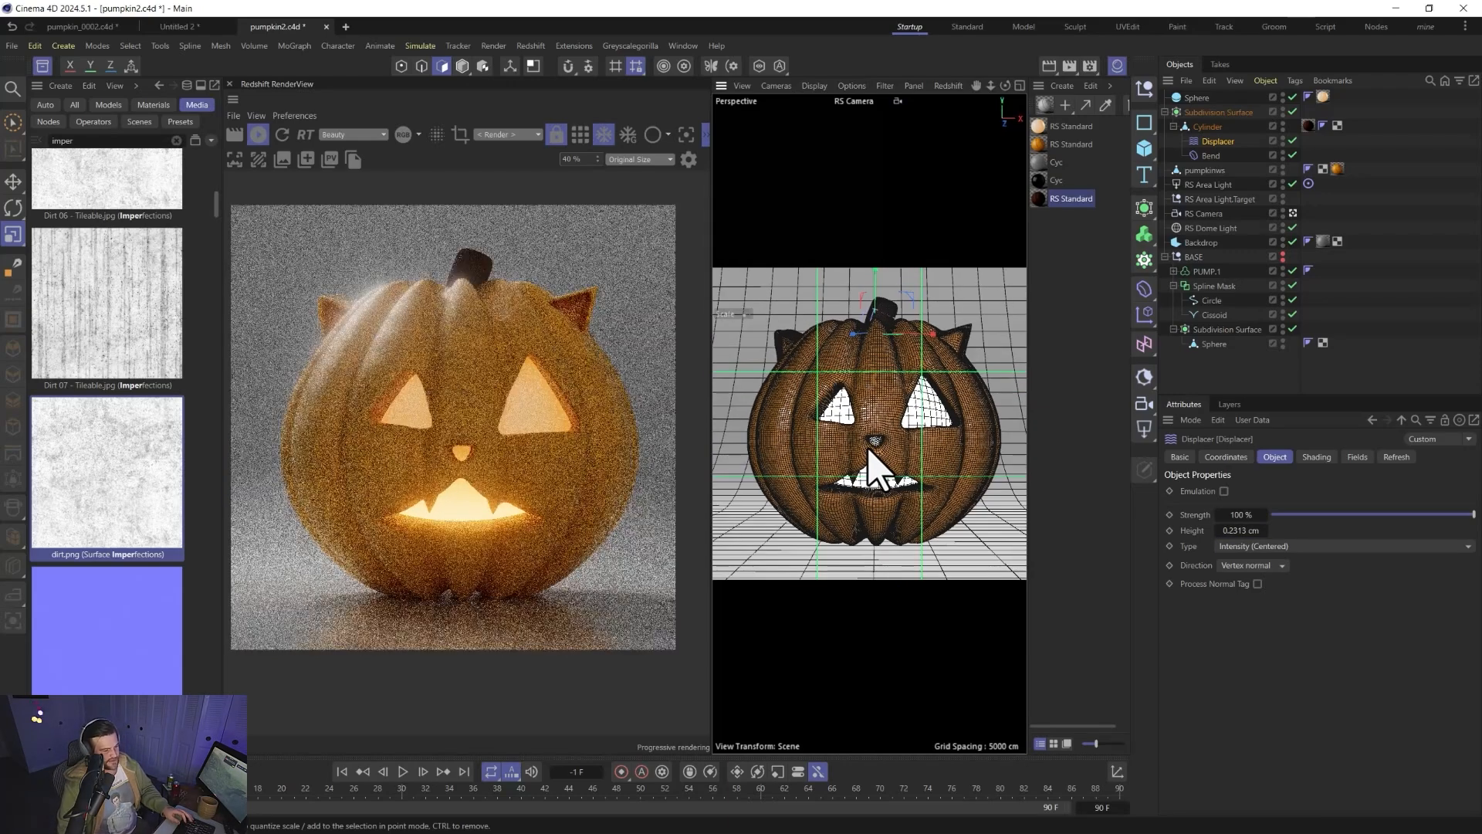
{"action": "left_click", "coordinate": [43, 65]}
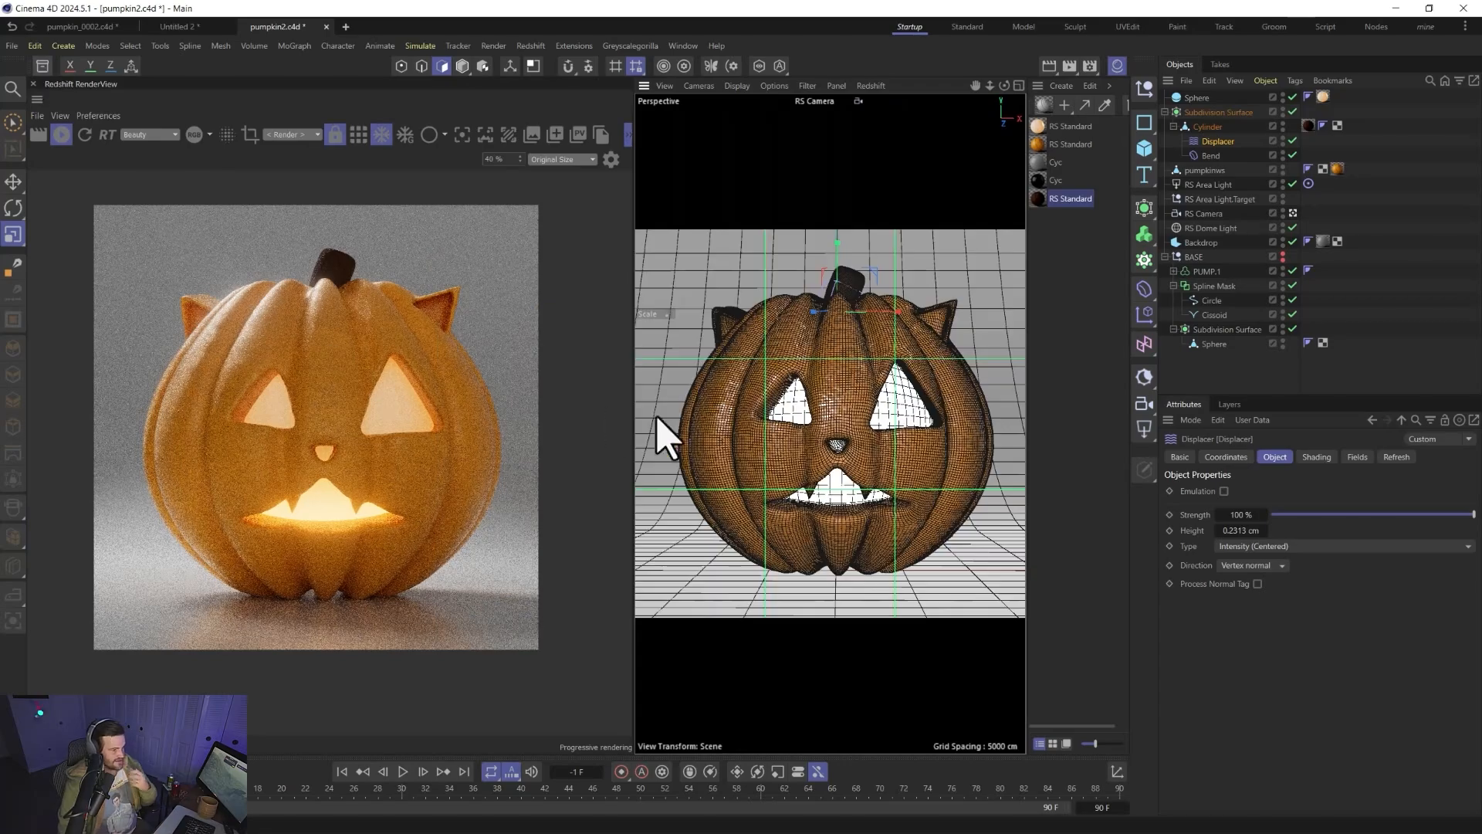
{"action": "scroll", "coordinate": [851, 515], "scroll_direction": "down", "scroll_amount": 3}
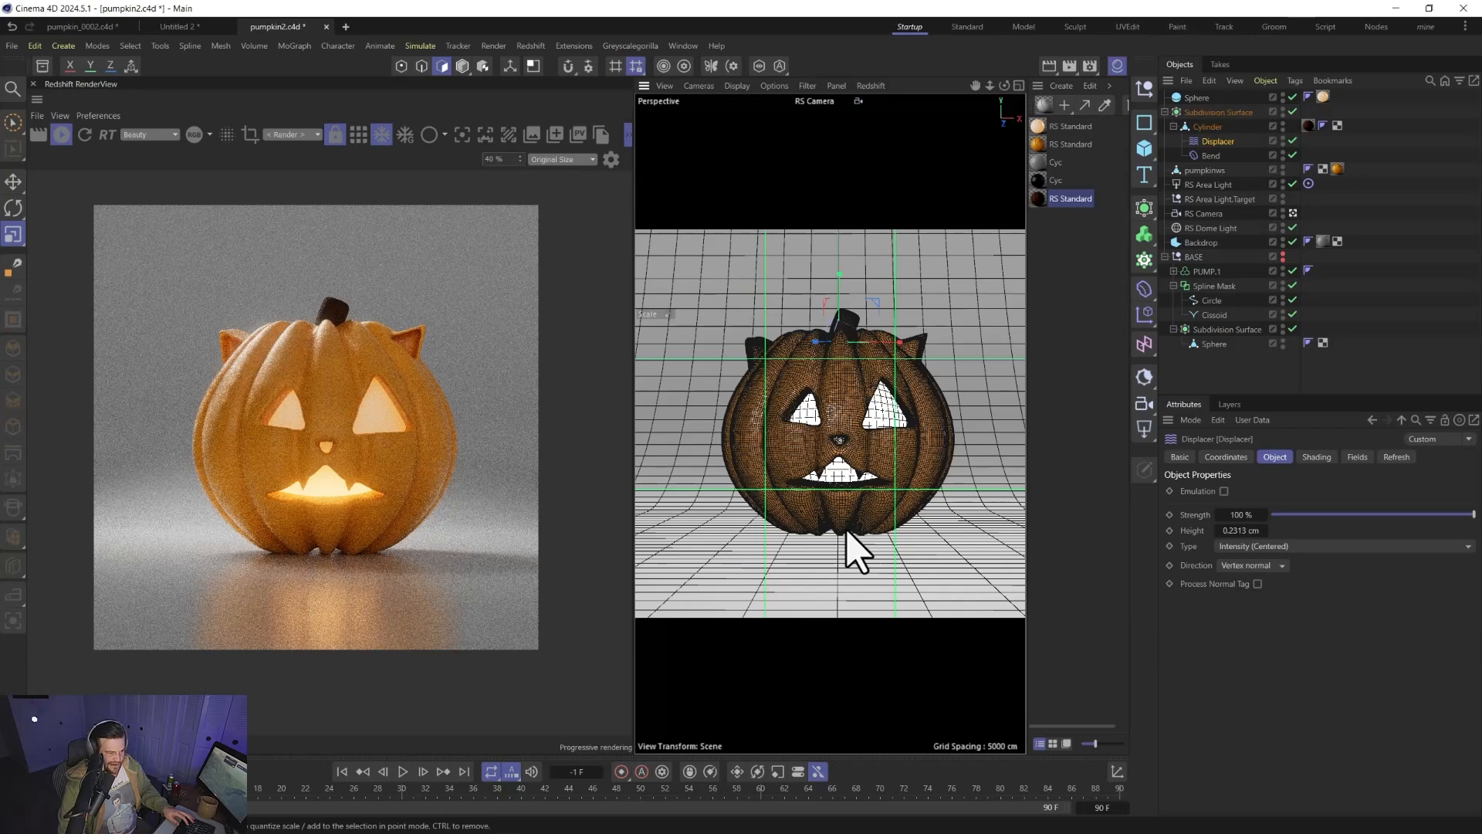
- Change the backdrop's Cyc material base color to a very dark navy blue, RGB 2, 3, 15
{"action": "left_click", "coordinate": [1044, 164]}
{"action": "left_click", "coordinate": [1298, 583]}
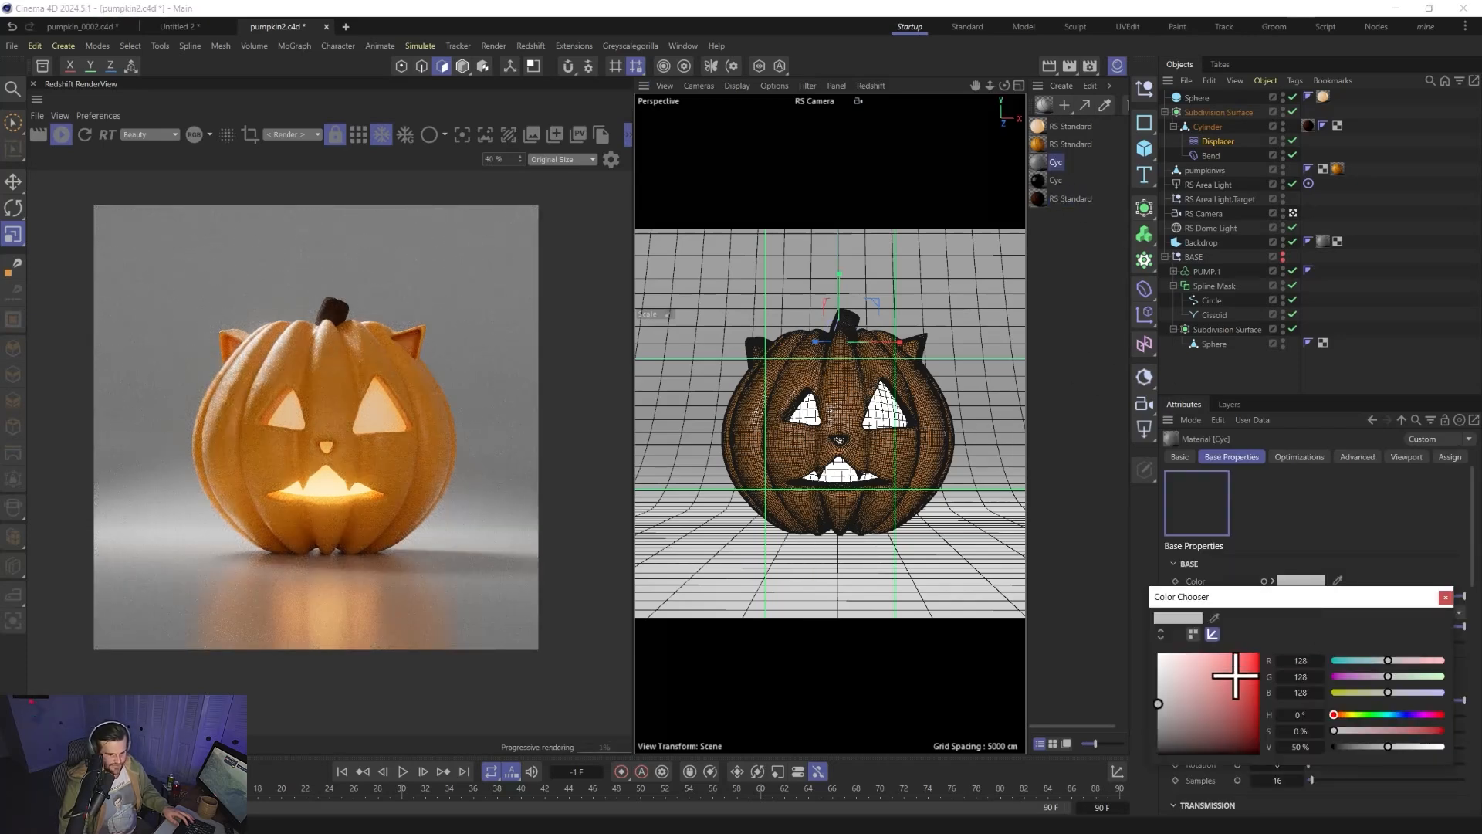
{"action": "left_click_drag", "start_coordinate": [1392, 716], "coordinate": [1404, 716]}
{"action": "left_click_drag", "start_coordinate": [1223, 720], "coordinate": [1248, 749]}
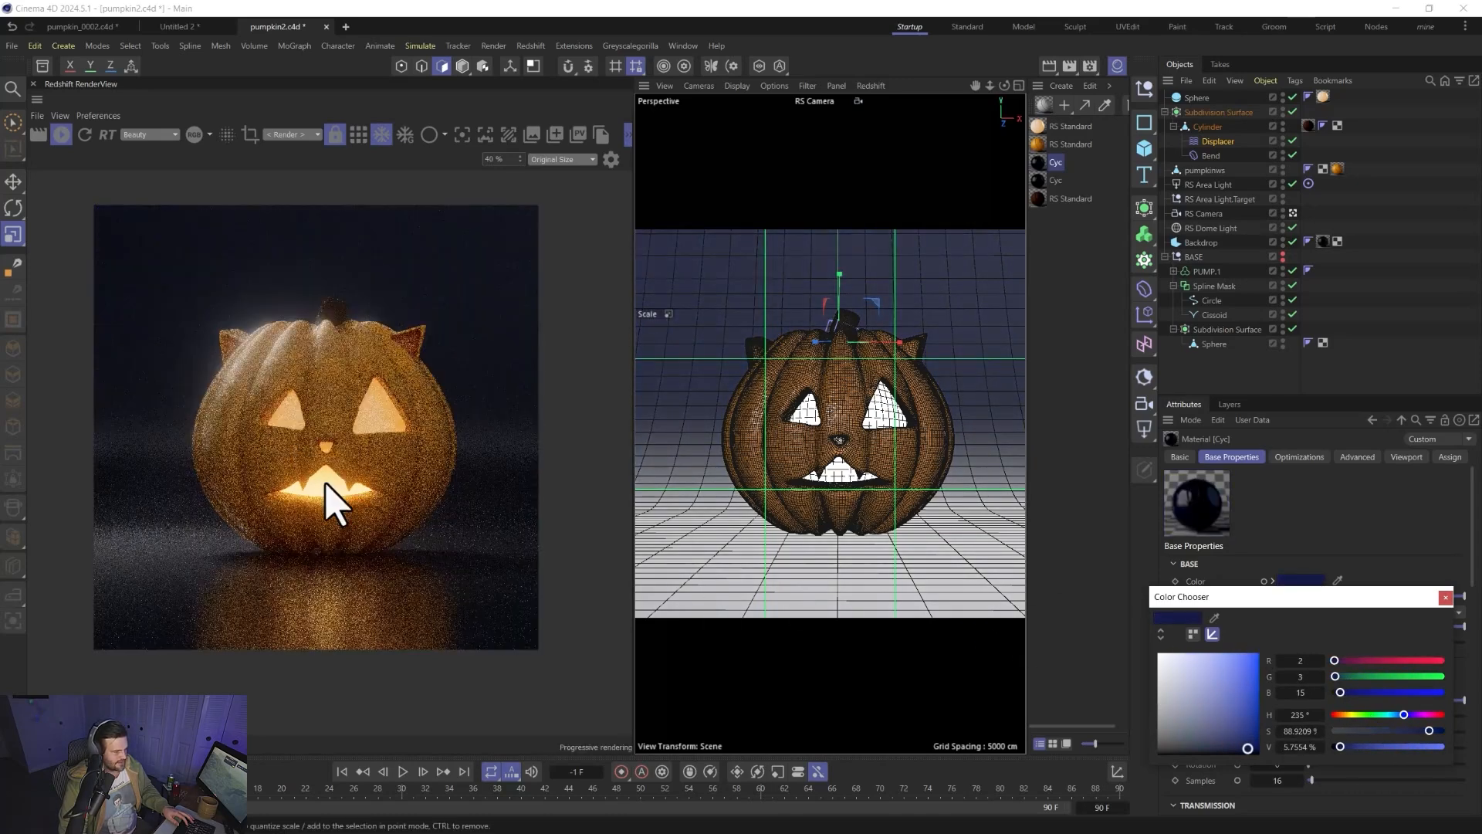
{"action": "left_click", "coordinate": [1446, 597]}
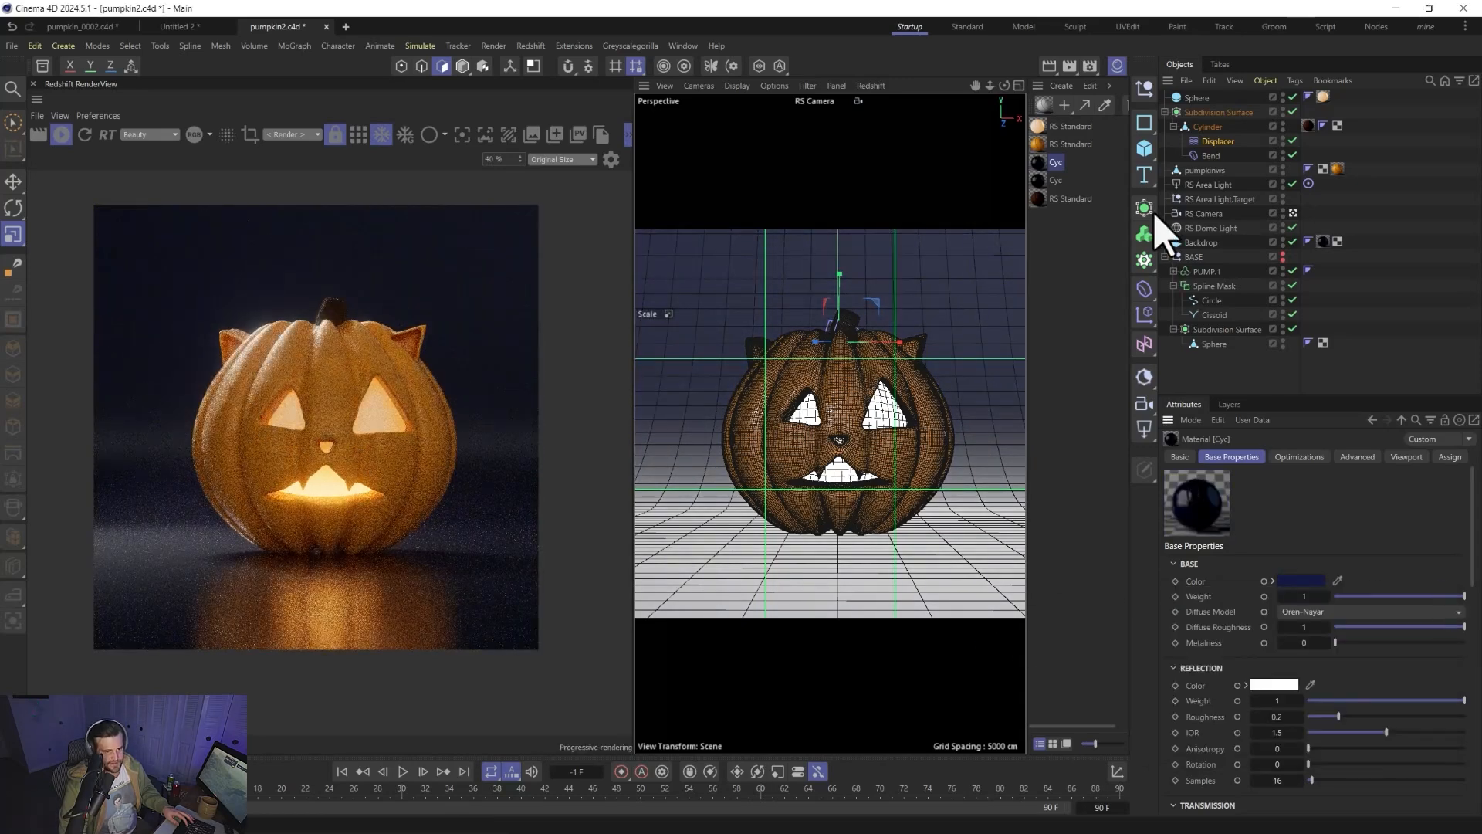
- Add a Landscape object to the scene and set its height to 5 cm
{"action": "left_click", "coordinate": [1145, 147]}
{"action": "left_click", "coordinate": [1301, 278]}
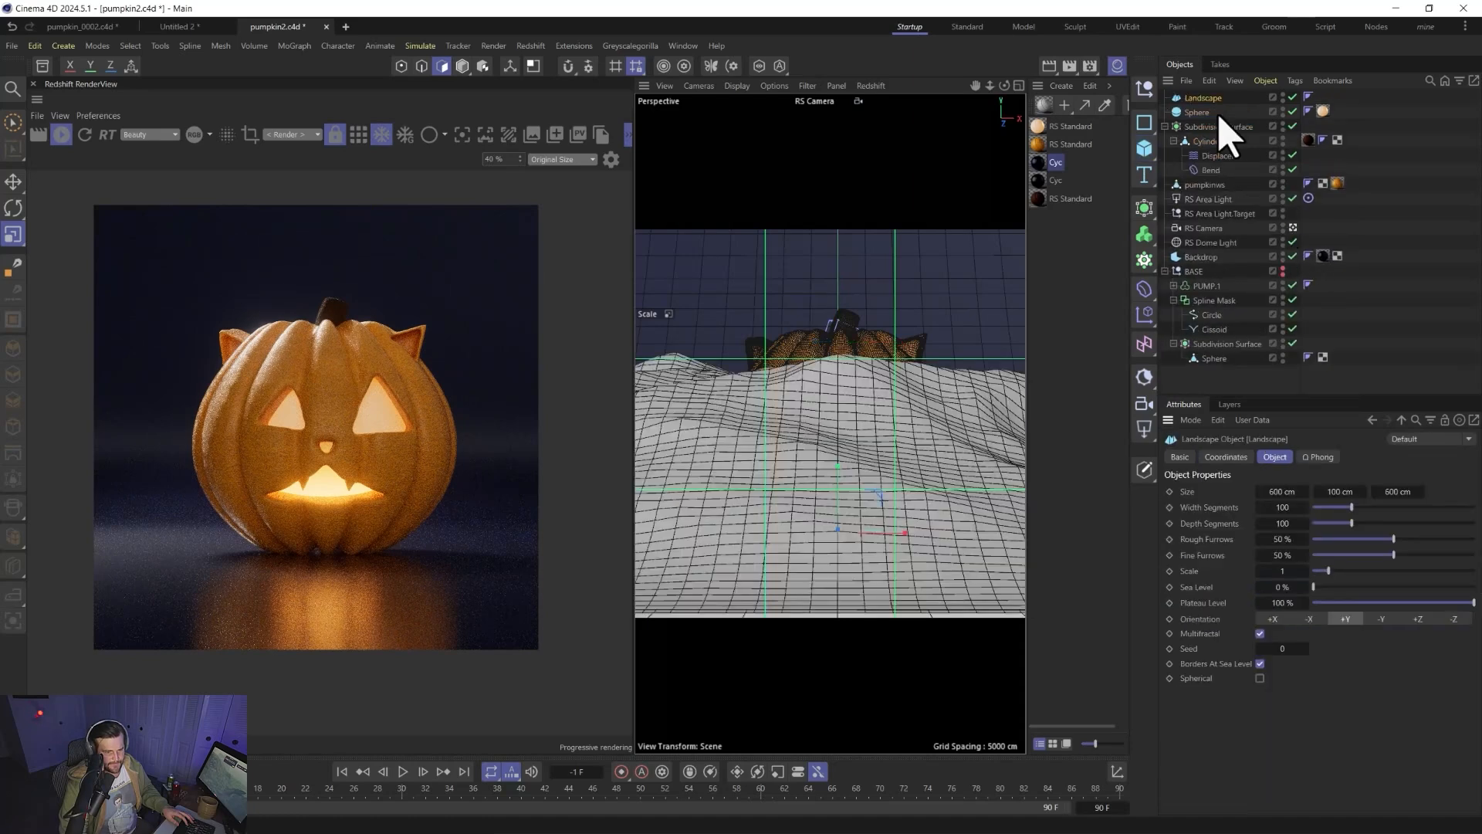
{"action": "left_click", "coordinate": [1340, 492]}
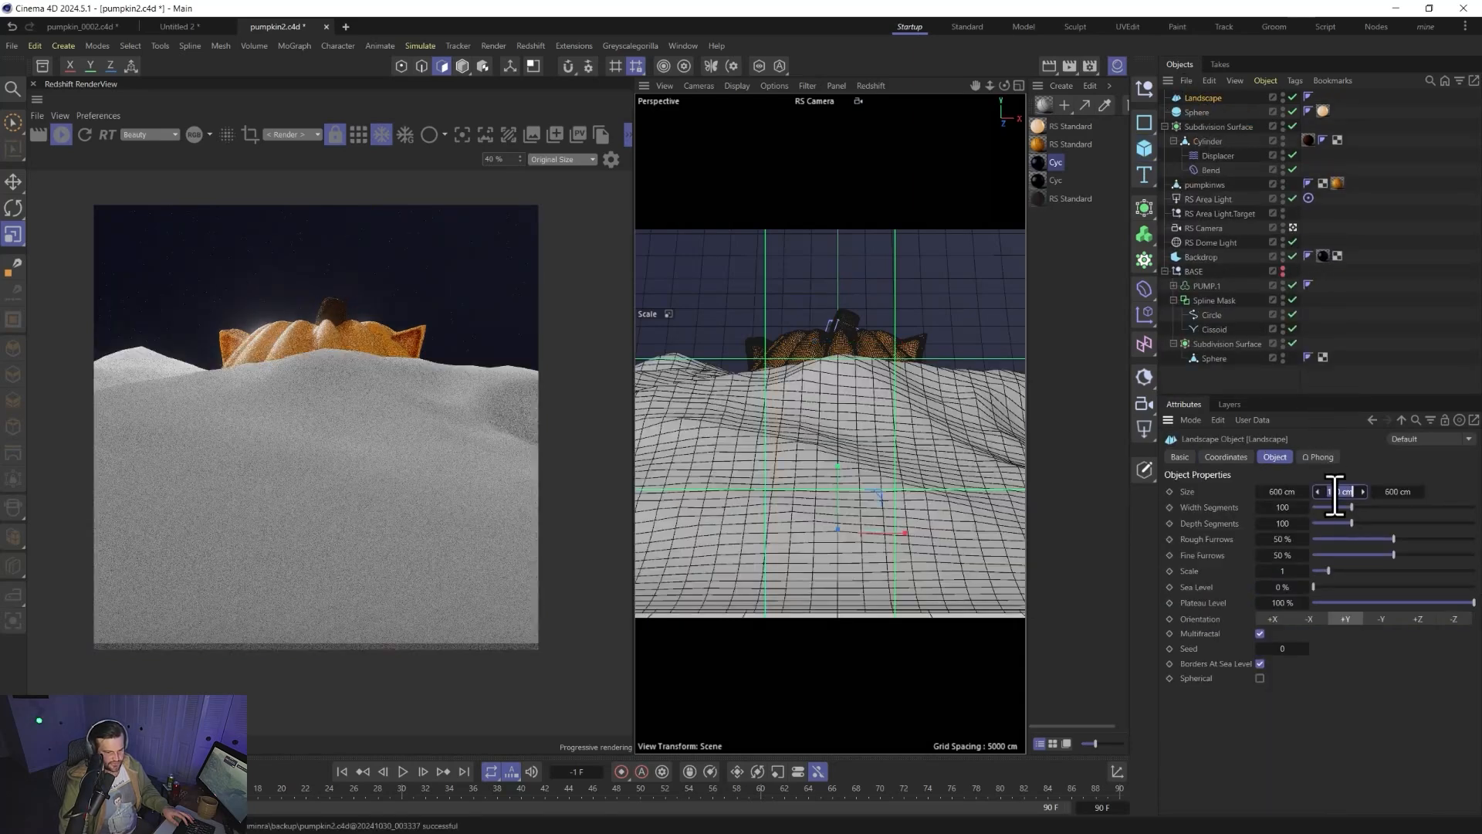
{"action": "type", "text": "0"}
{"action": "key", "text": "Return"}
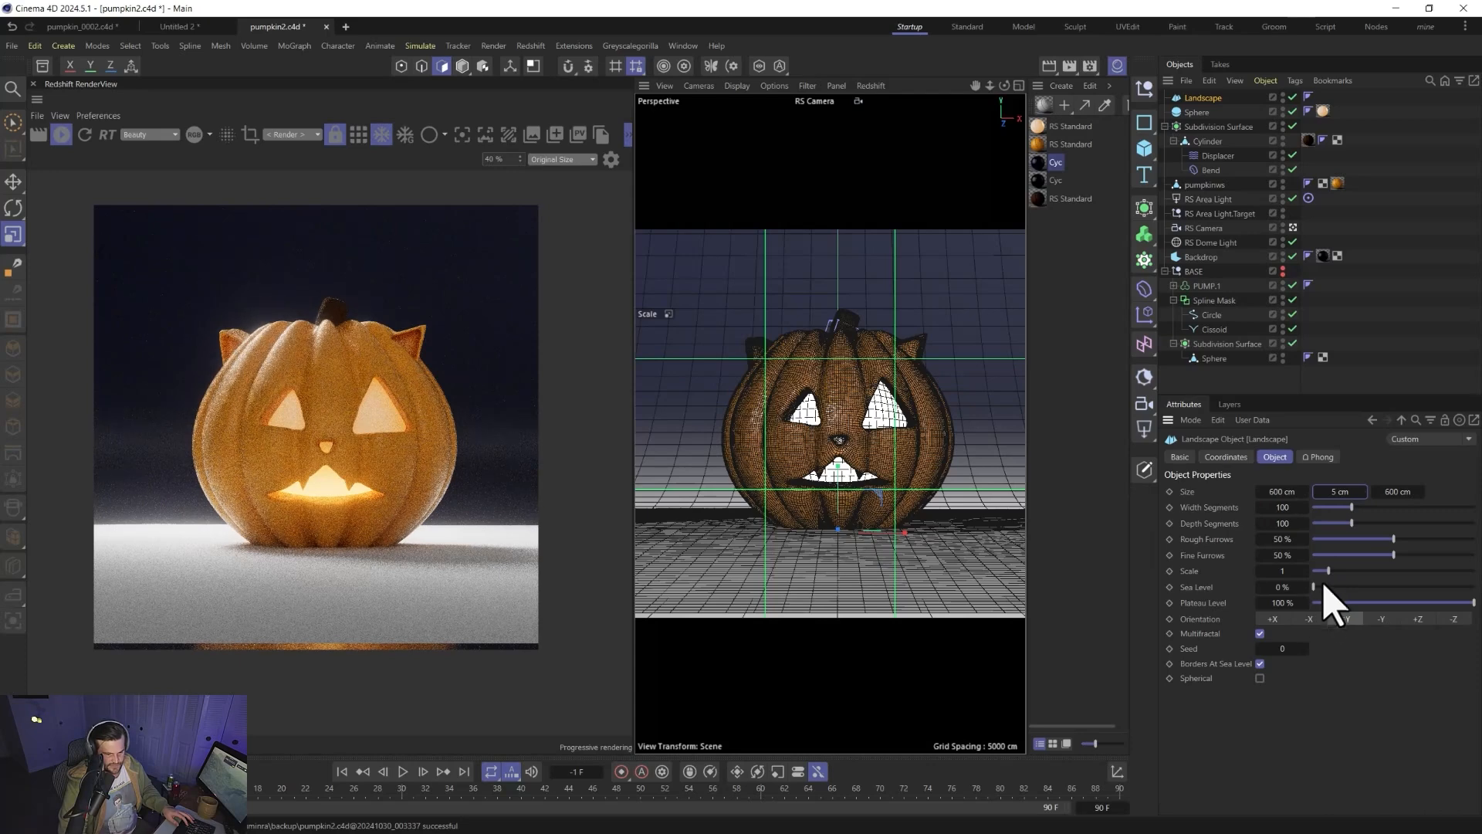
- Set the Landscape's scale to 5.27, its seed to 70 and its height to 10 cm
{"action": "left_click_drag", "start_coordinate": [1327, 572], "coordinate": [1402, 588]}
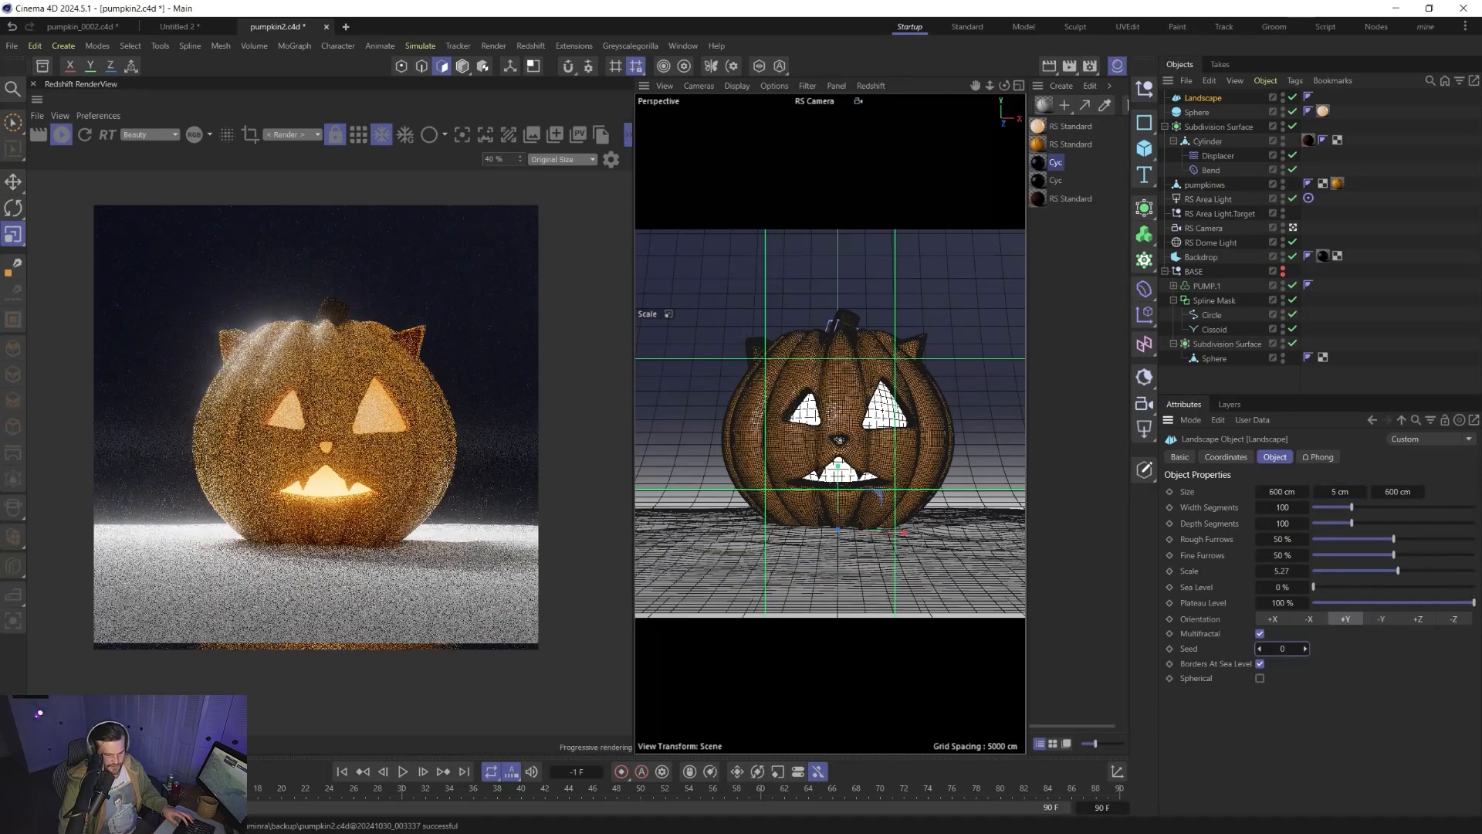
{"action": "left_click_drag", "start_coordinate": [1305, 649], "coordinate": [1359, 649]}
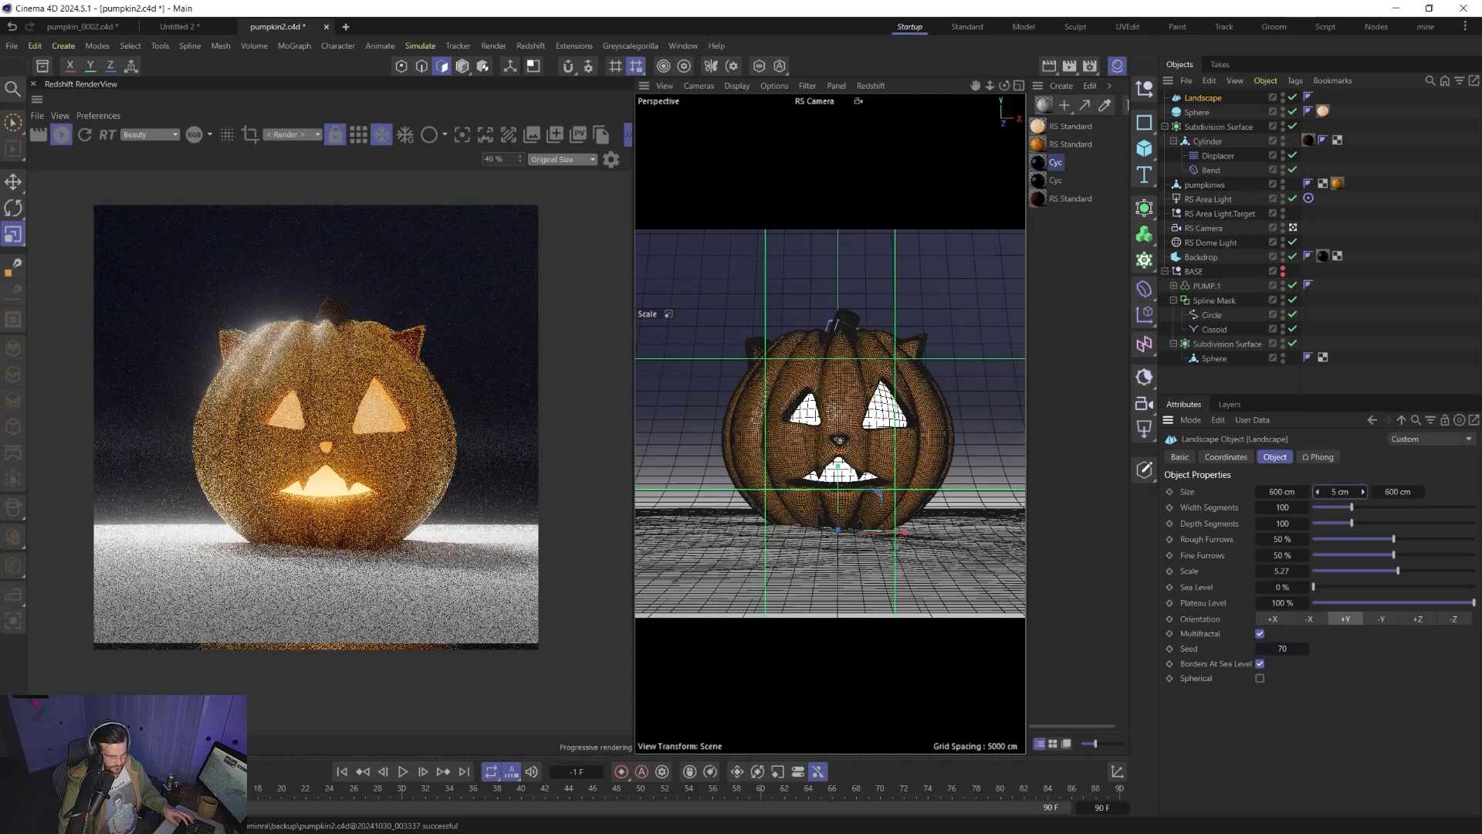
{"action": "left_click_drag", "start_coordinate": [1363, 492], "coordinate": [1374, 491]}
- Reduce the Landscape's height to 6 cm and adjust its vertical position so it partly sinks into the backdrop floor
{"action": "key", "text": "e"}
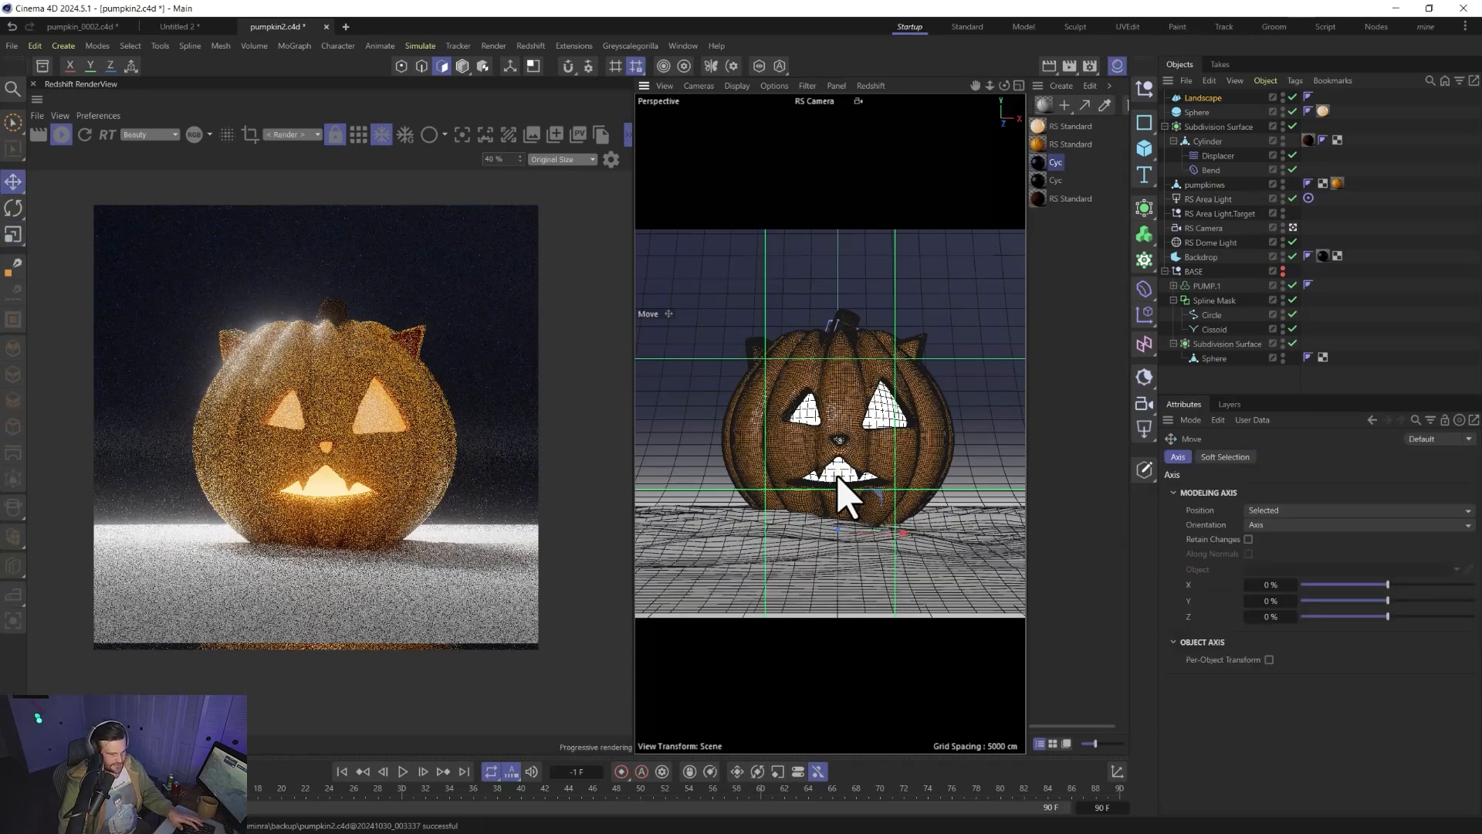
{"action": "left_click_drag", "start_coordinate": [839, 481], "coordinate": [843, 493]}
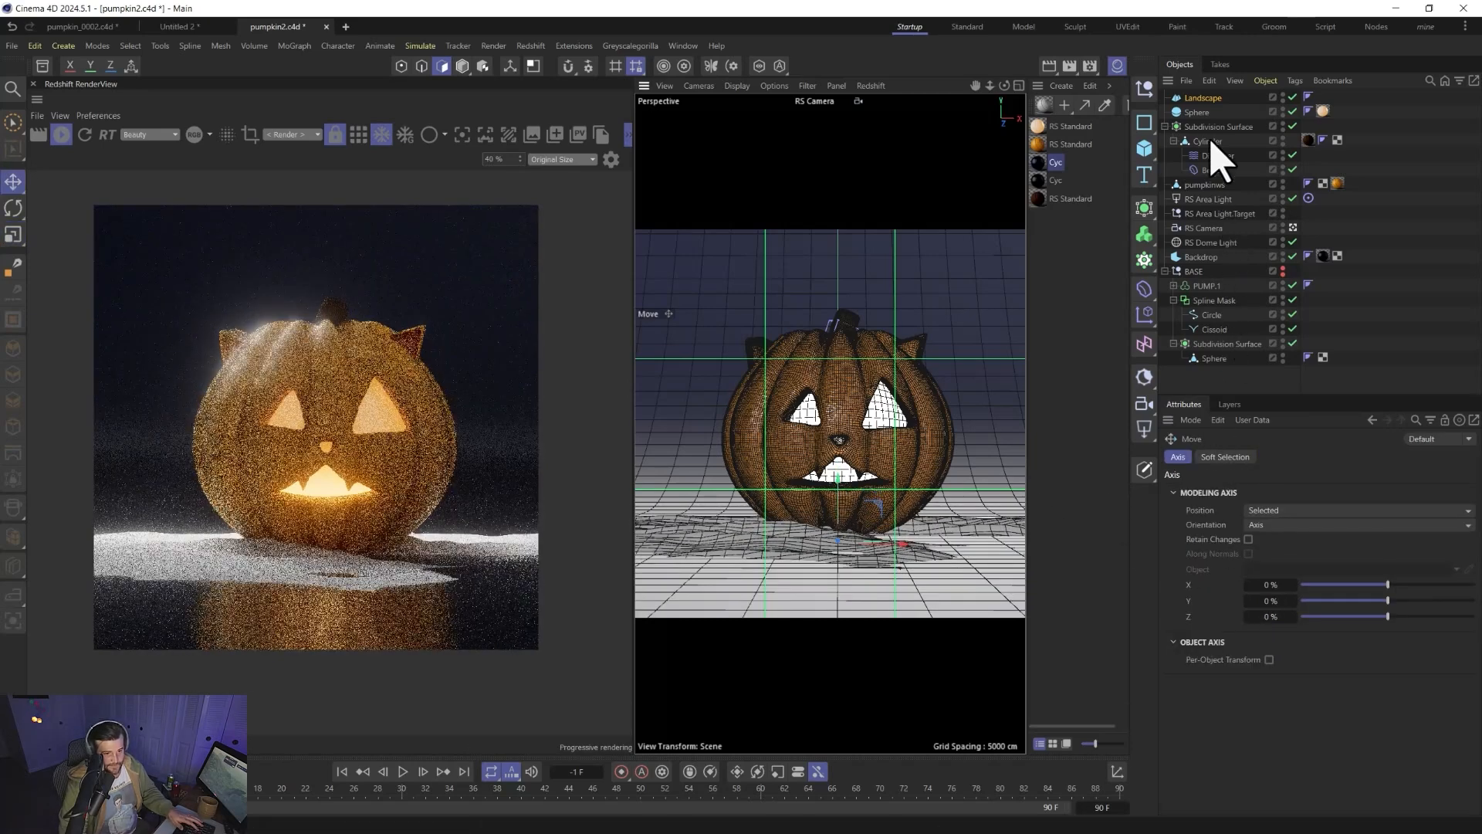
{"action": "left_click", "coordinate": [1205, 99]}
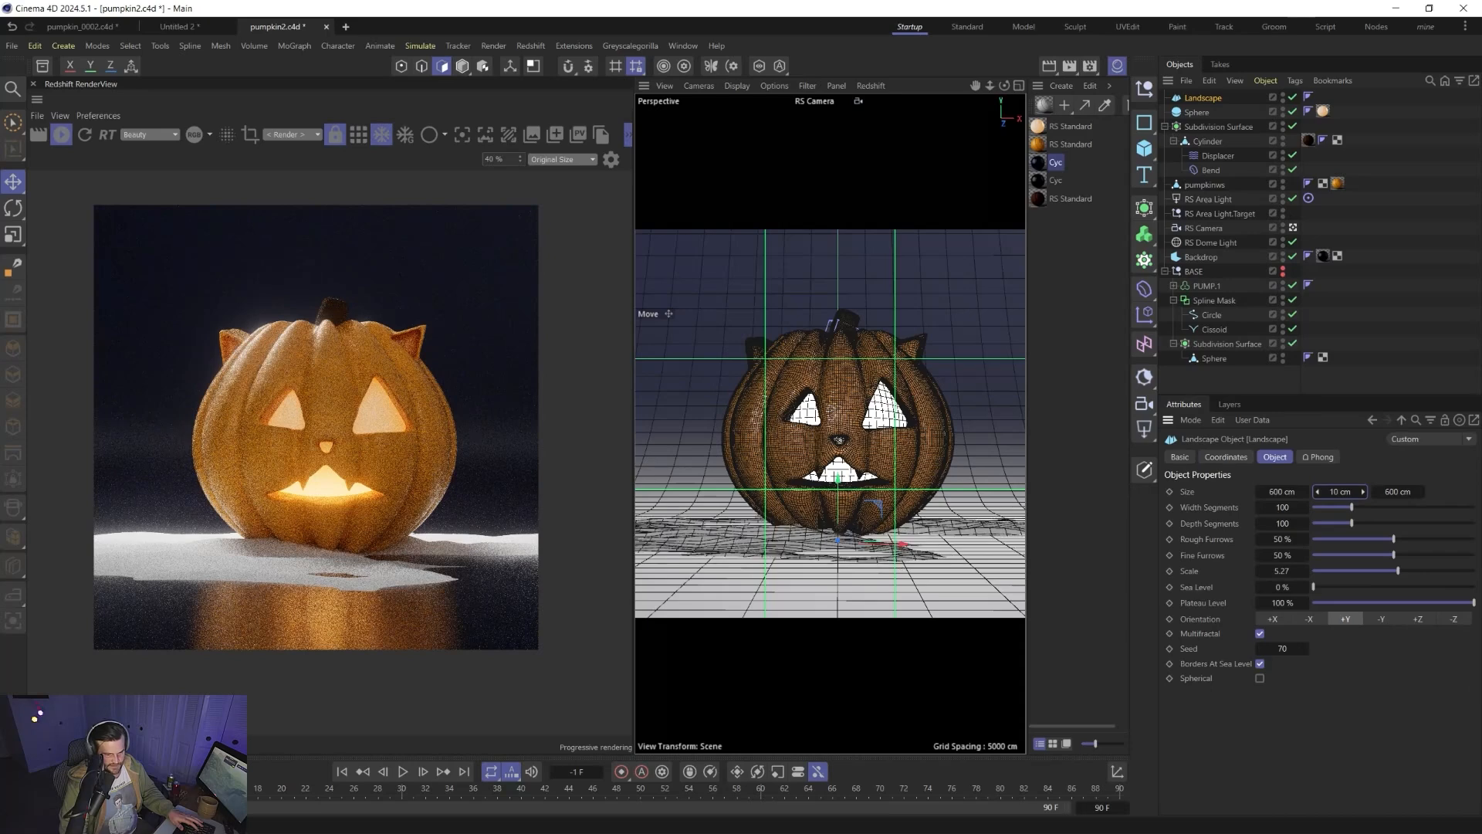
{"action": "left_click_drag", "start_coordinate": [1336, 491], "coordinate": [1334, 491]}
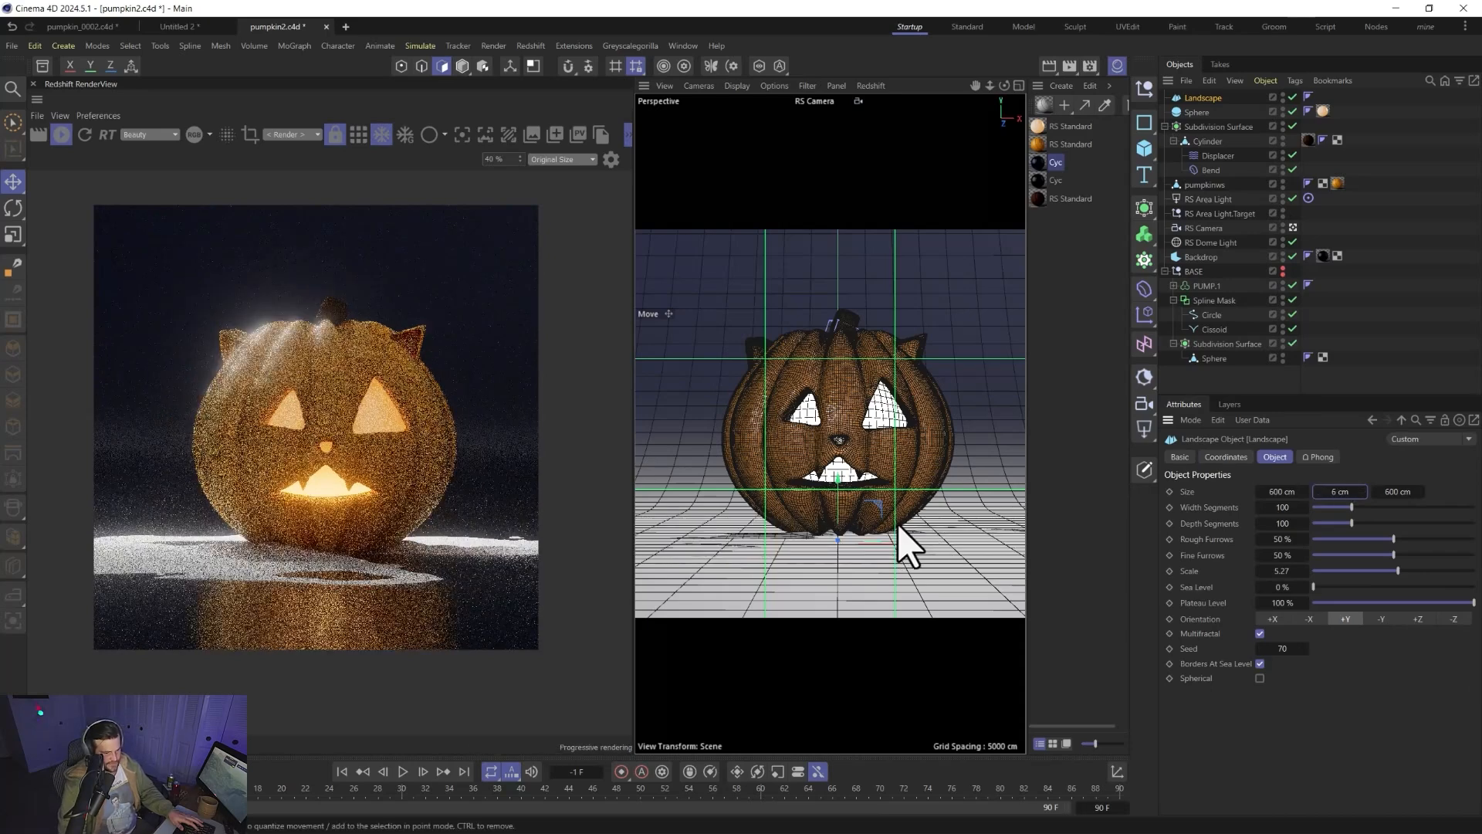
{"action": "left_click_drag", "start_coordinate": [837, 497], "coordinate": [839, 494]}
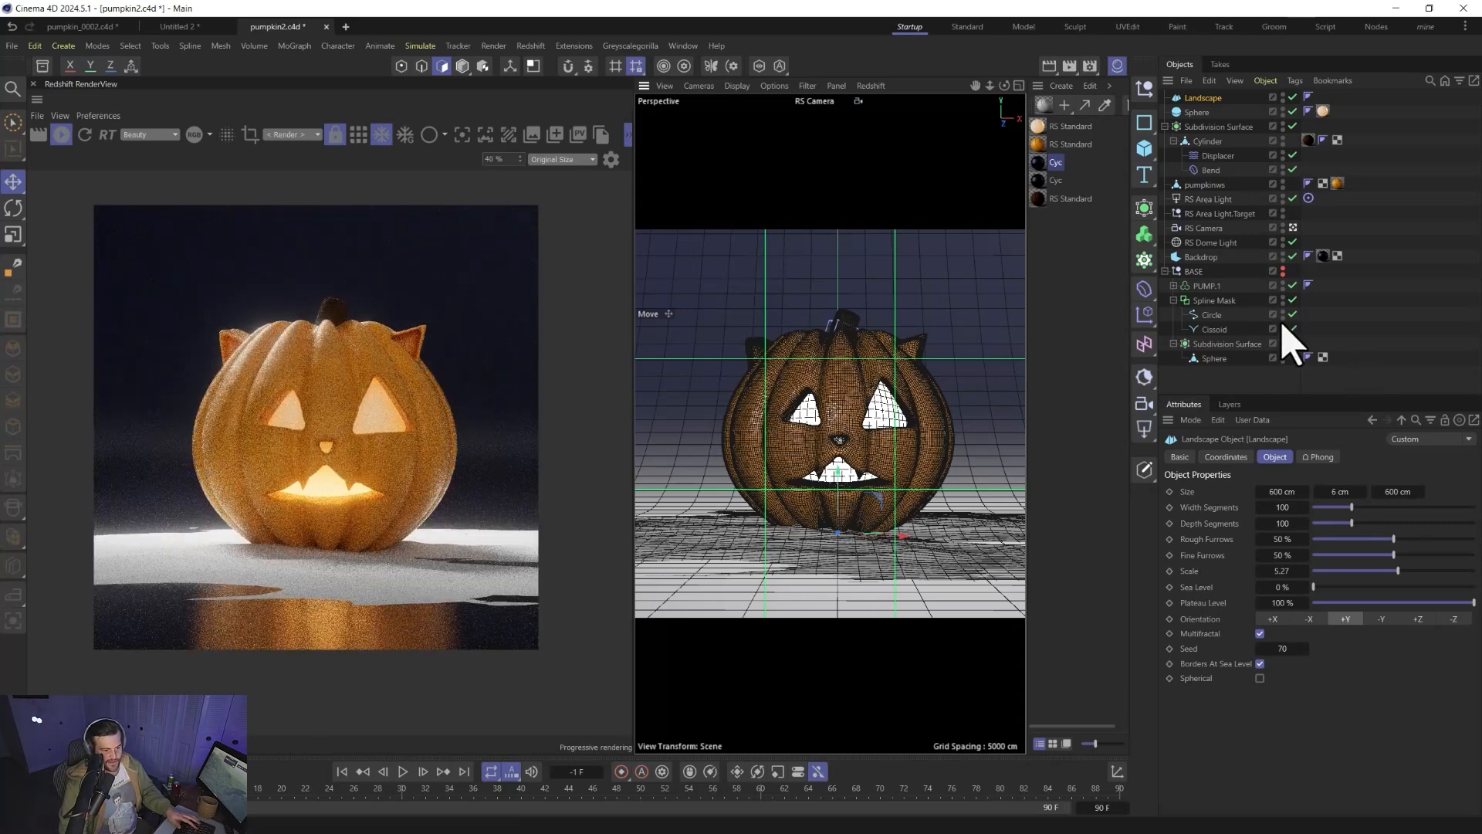
- Apply a copy of the orange pumpkin material to the Landscape, recolored green with hue 120°, saturation 100% and value about 32%
{"action": "left_click", "coordinate": [1052, 146]}
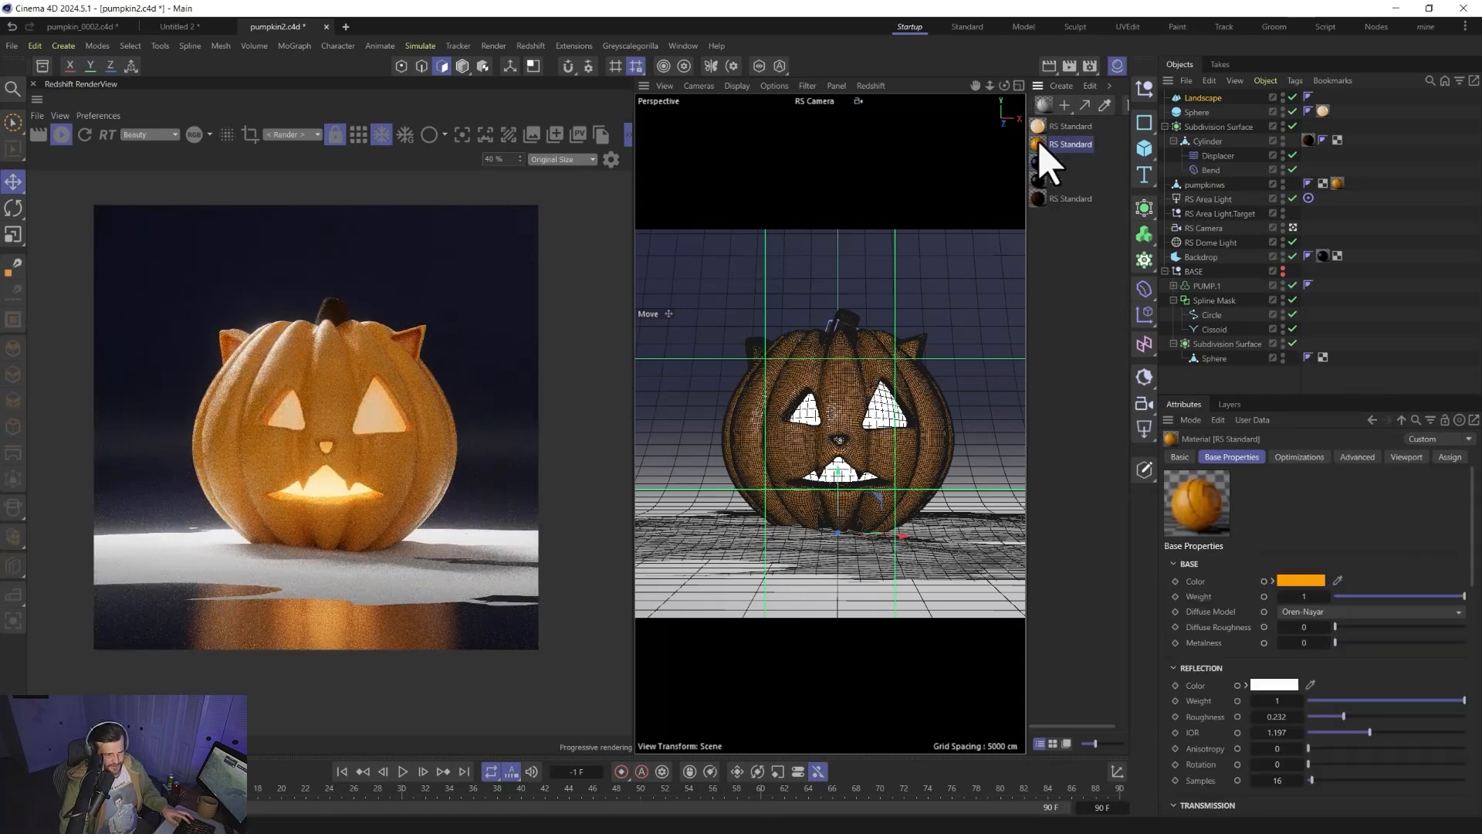
{"action": "left_click_drag", "start_coordinate": [1043, 277], "coordinate": [1047, 226], "text": "ctrl"}
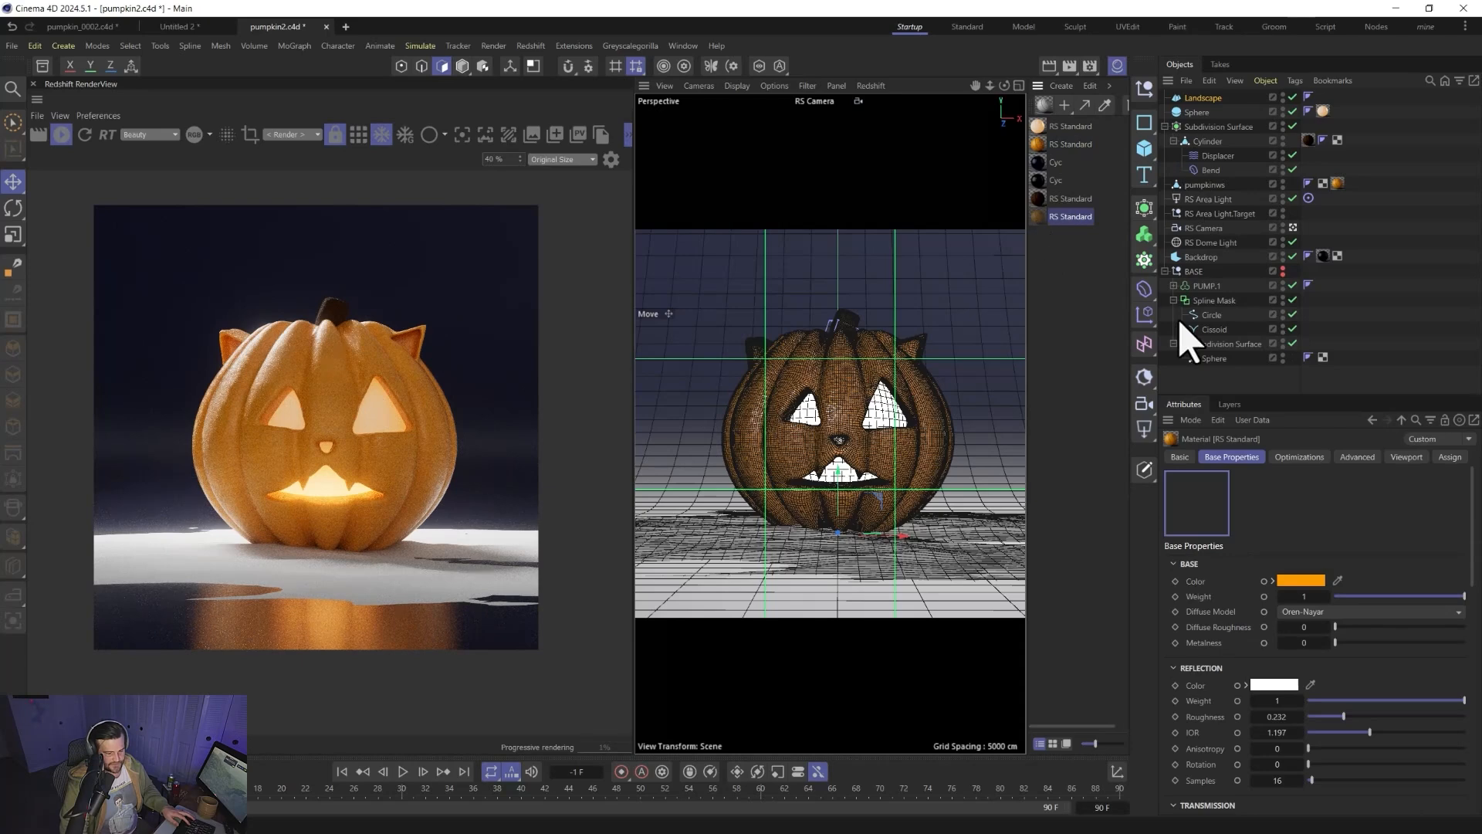
{"action": "left_click", "coordinate": [1300, 578]}
{"action": "left_click_drag", "start_coordinate": [1350, 660], "coordinate": [1330, 662]}
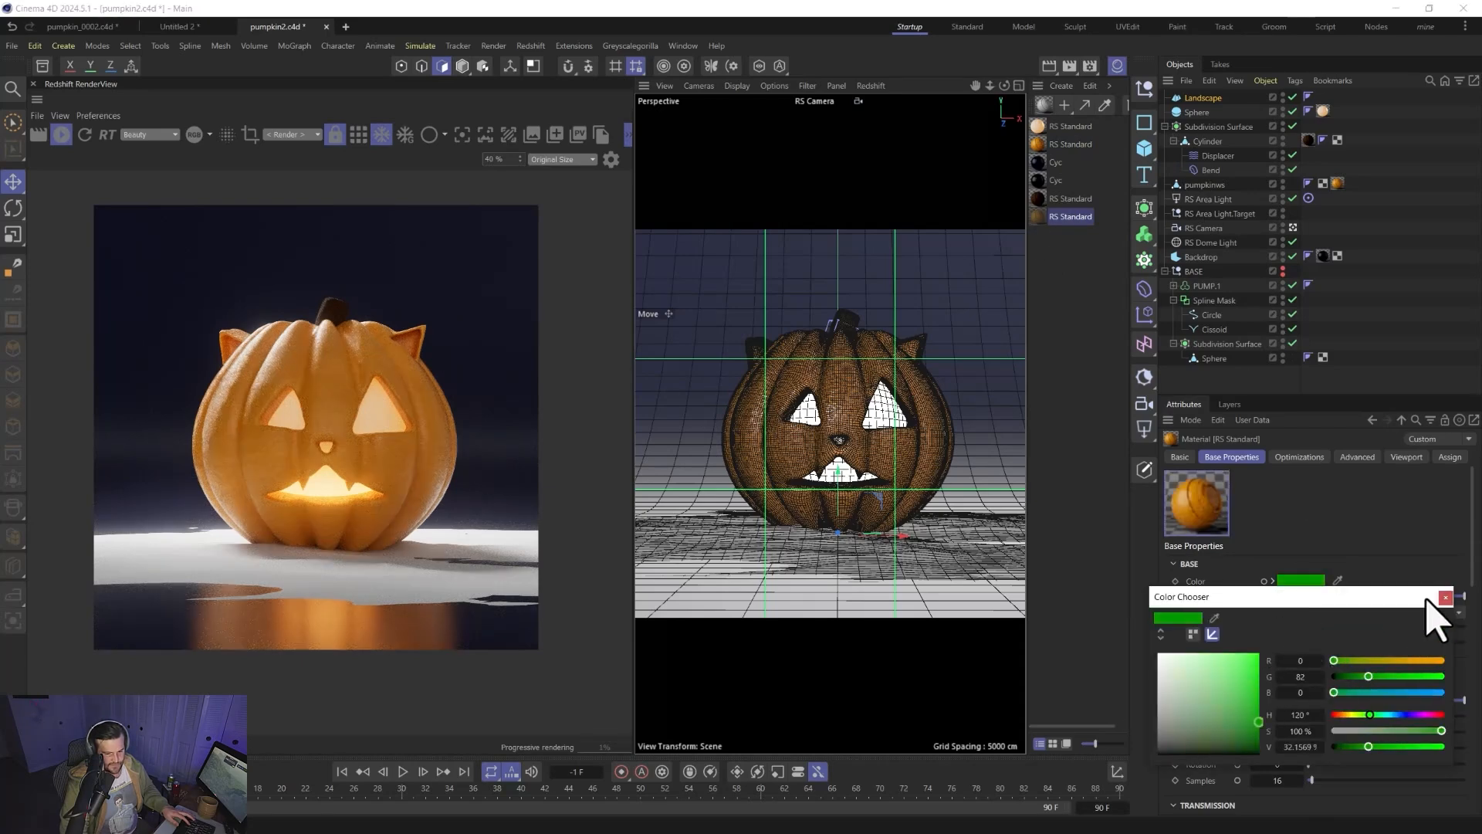
{"action": "left_click", "coordinate": [1445, 596]}
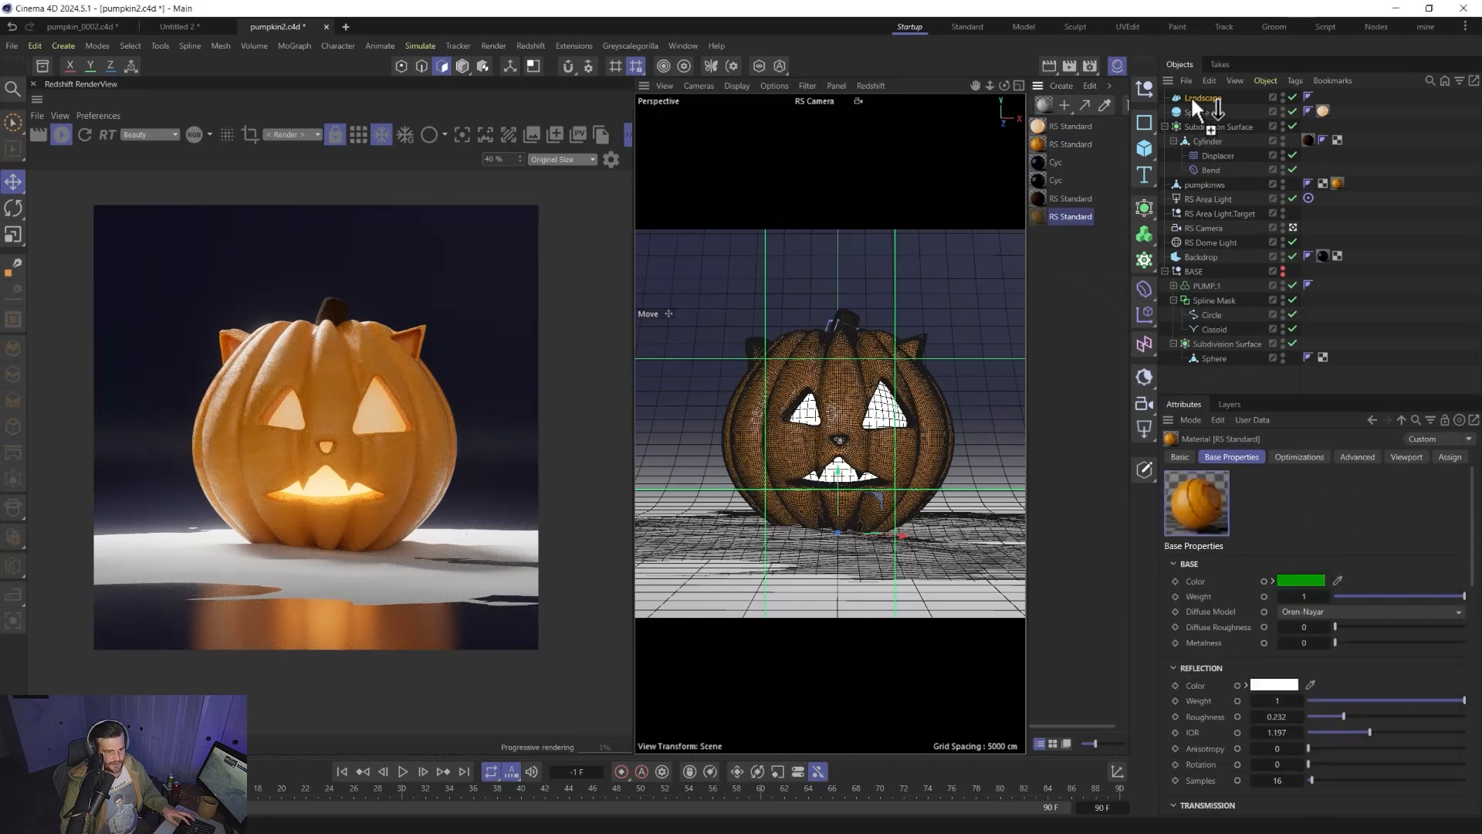
{"action": "left_click_drag", "start_coordinate": [1191, 95], "coordinate": [1189, 94]}
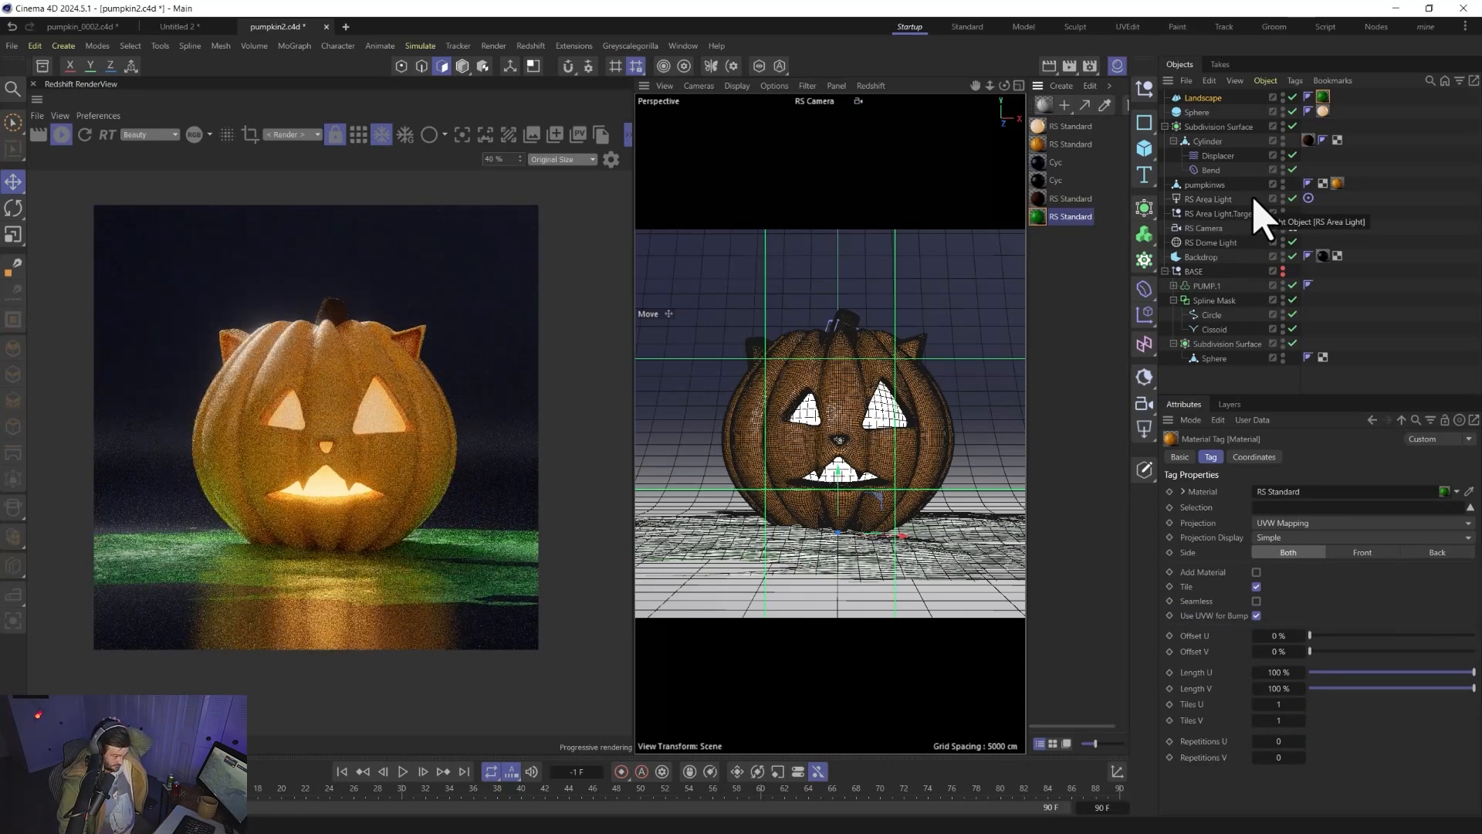
- Delete the coat's Bump Map node and its connected texture from the green material's node graph
{"action": "double_click", "coordinate": [1052, 220]}
{"action": "left_click", "coordinate": [975, 545]}
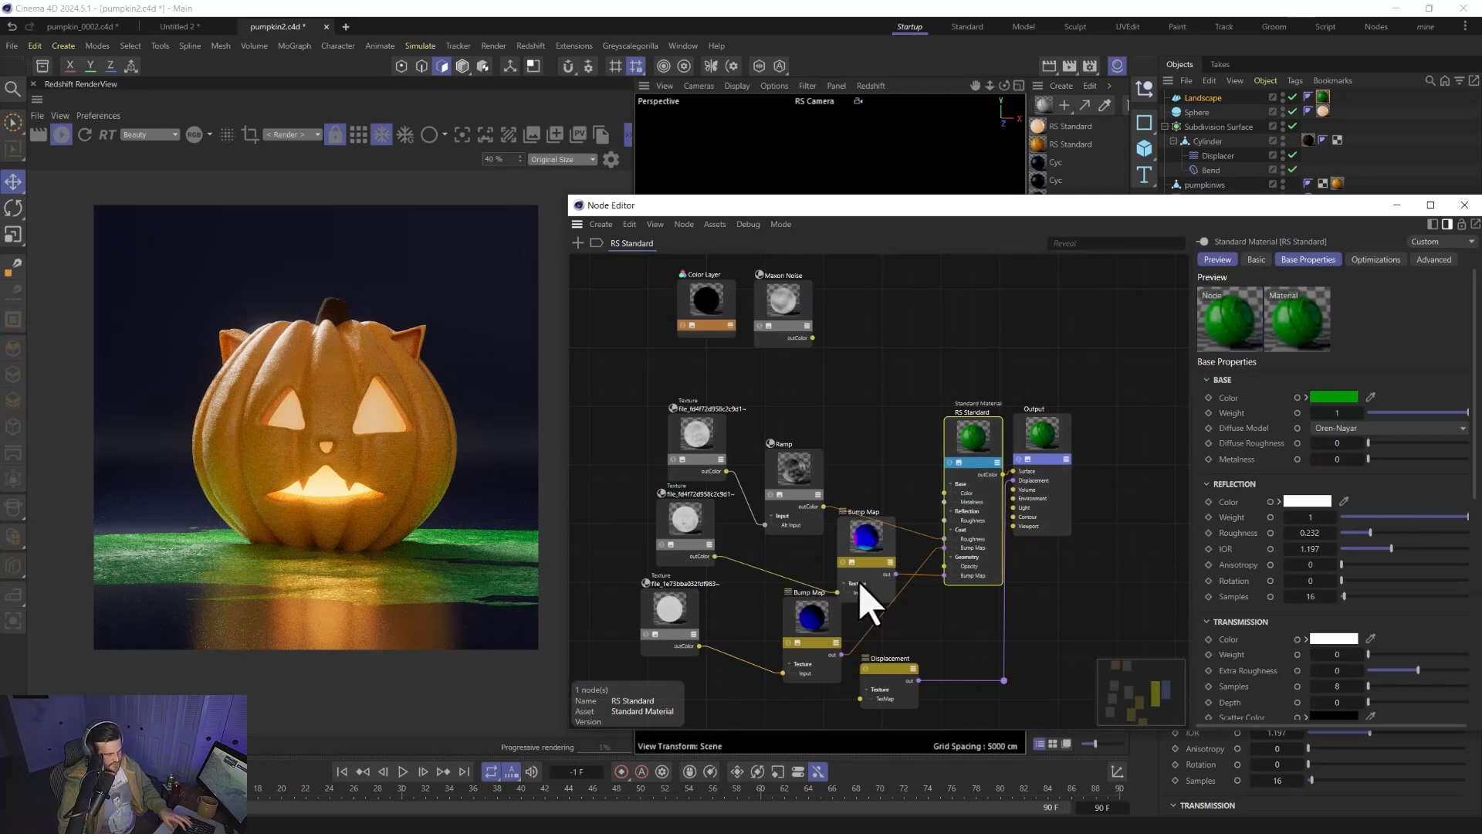
{"action": "left_click", "coordinate": [820, 635]}
{"action": "key", "text": "Delete"}
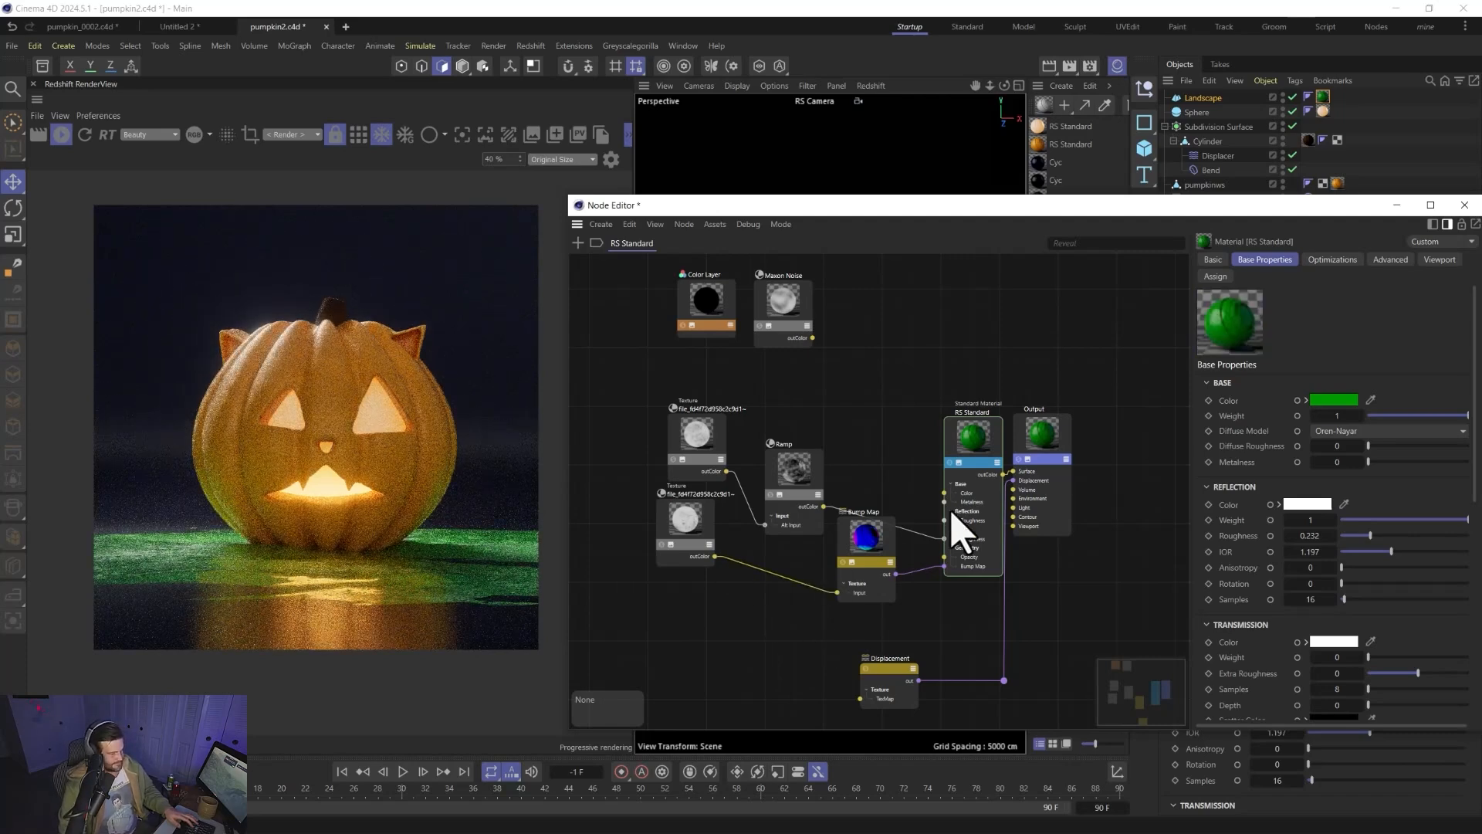
{"action": "left_click", "coordinate": [1464, 205]}
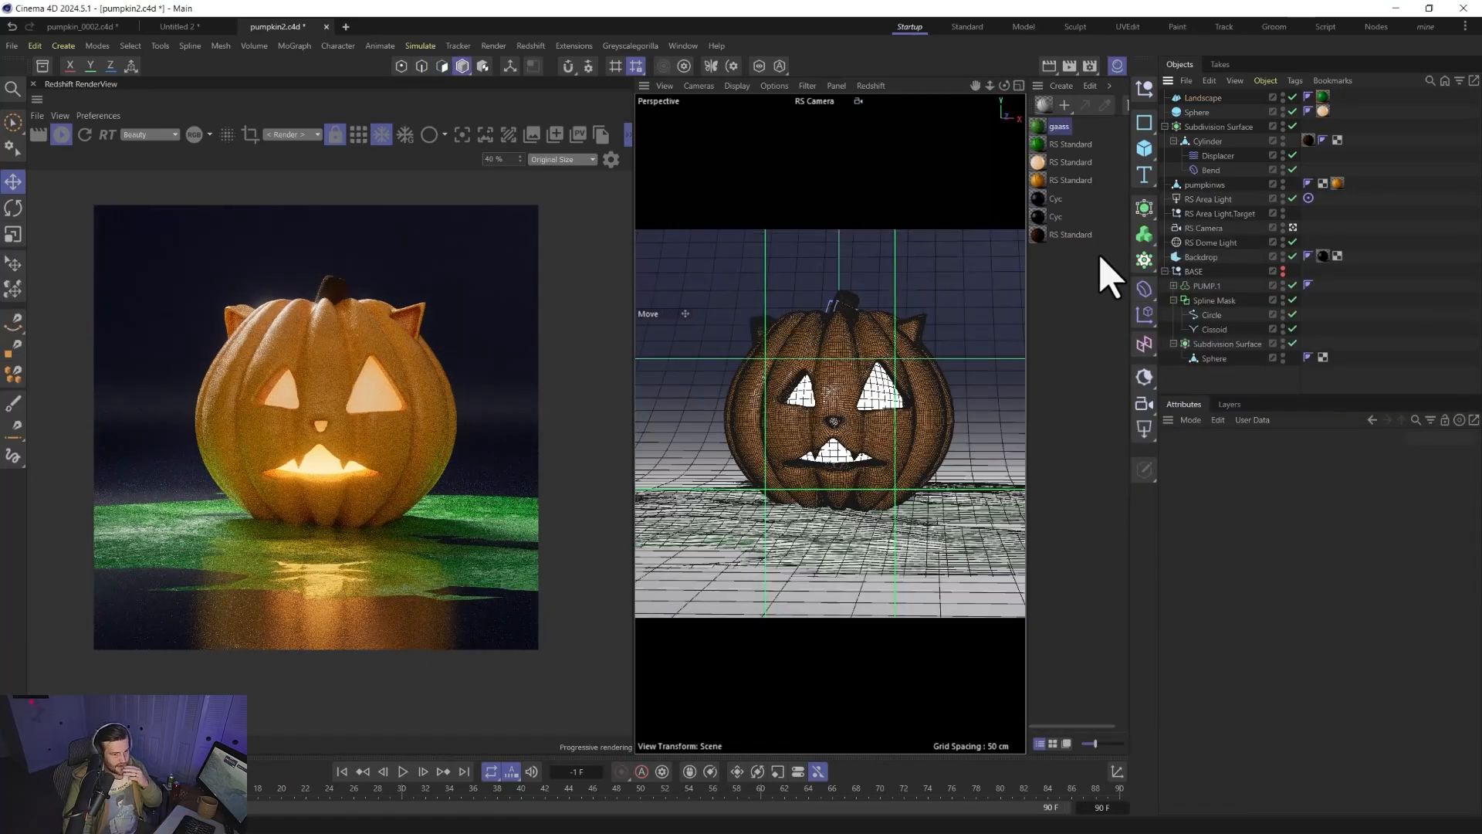
- Search the model library for "grass" and place the Cocksfoot 'Loke' 01 model on the ground in front of the pumpkin
{"action": "left_click", "coordinate": [42, 66]}
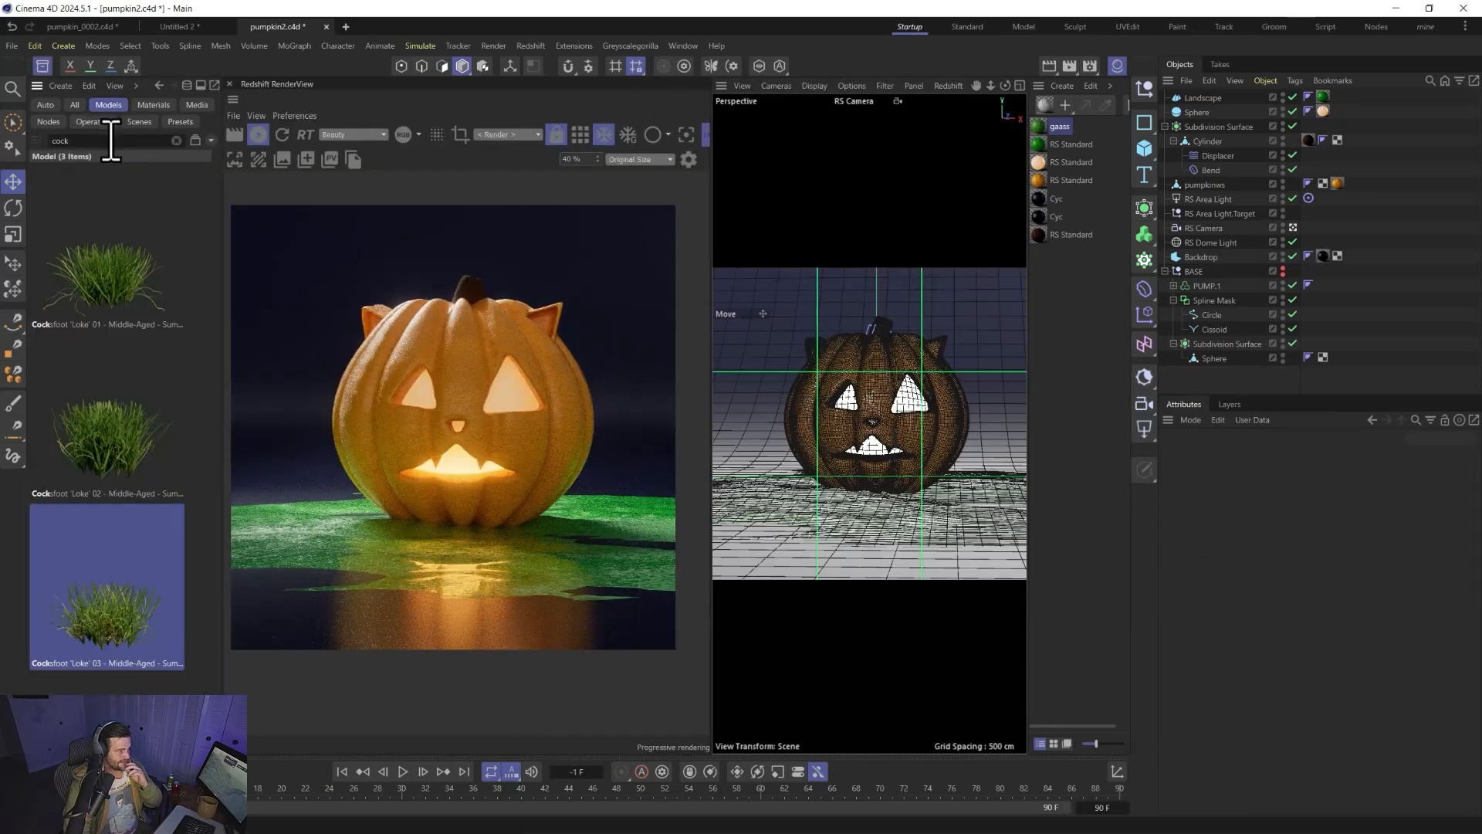
{"action": "left_click", "coordinate": [58, 140]}
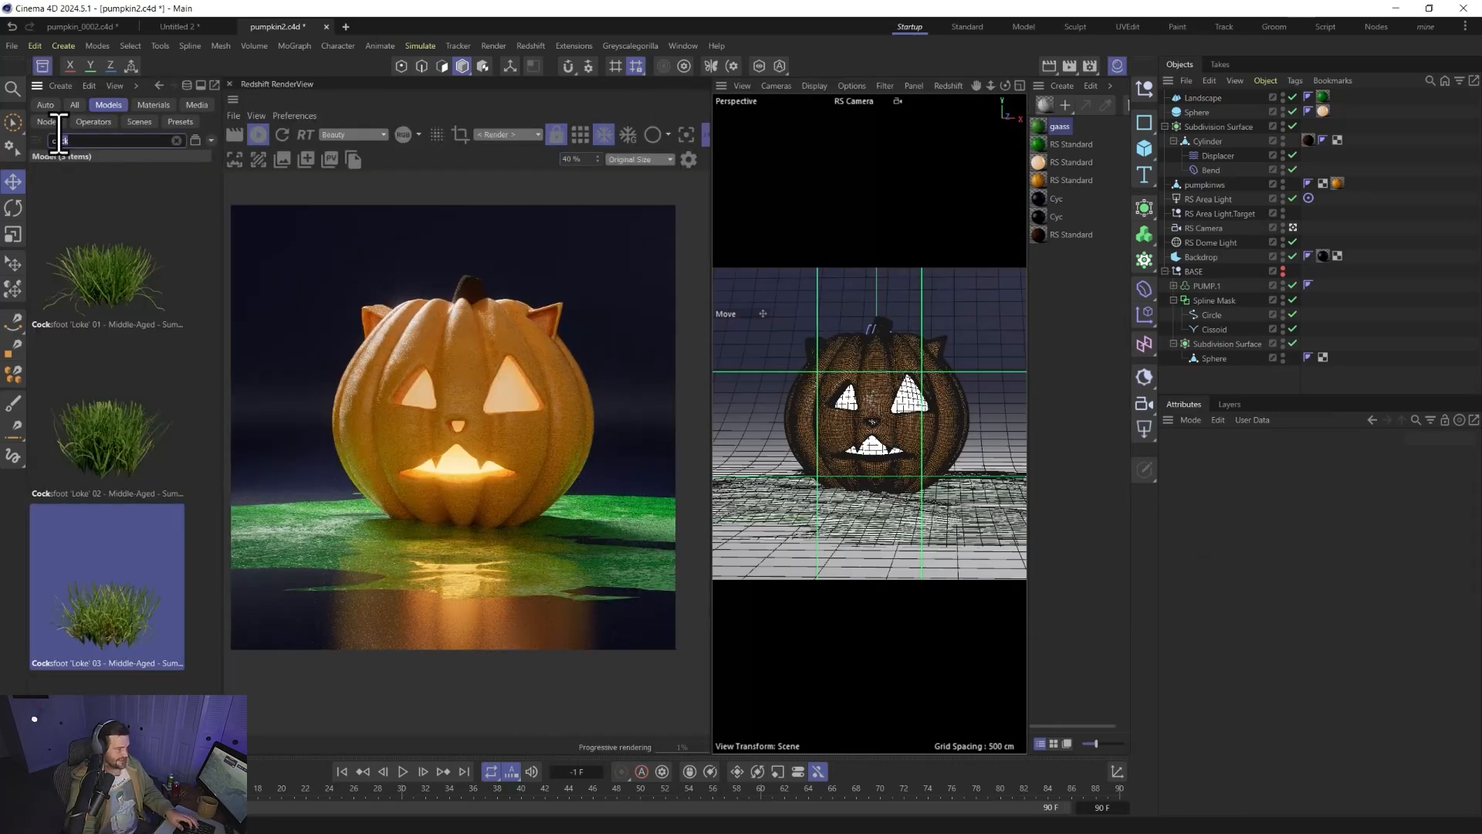
{"action": "left_click", "coordinate": [114, 276]}
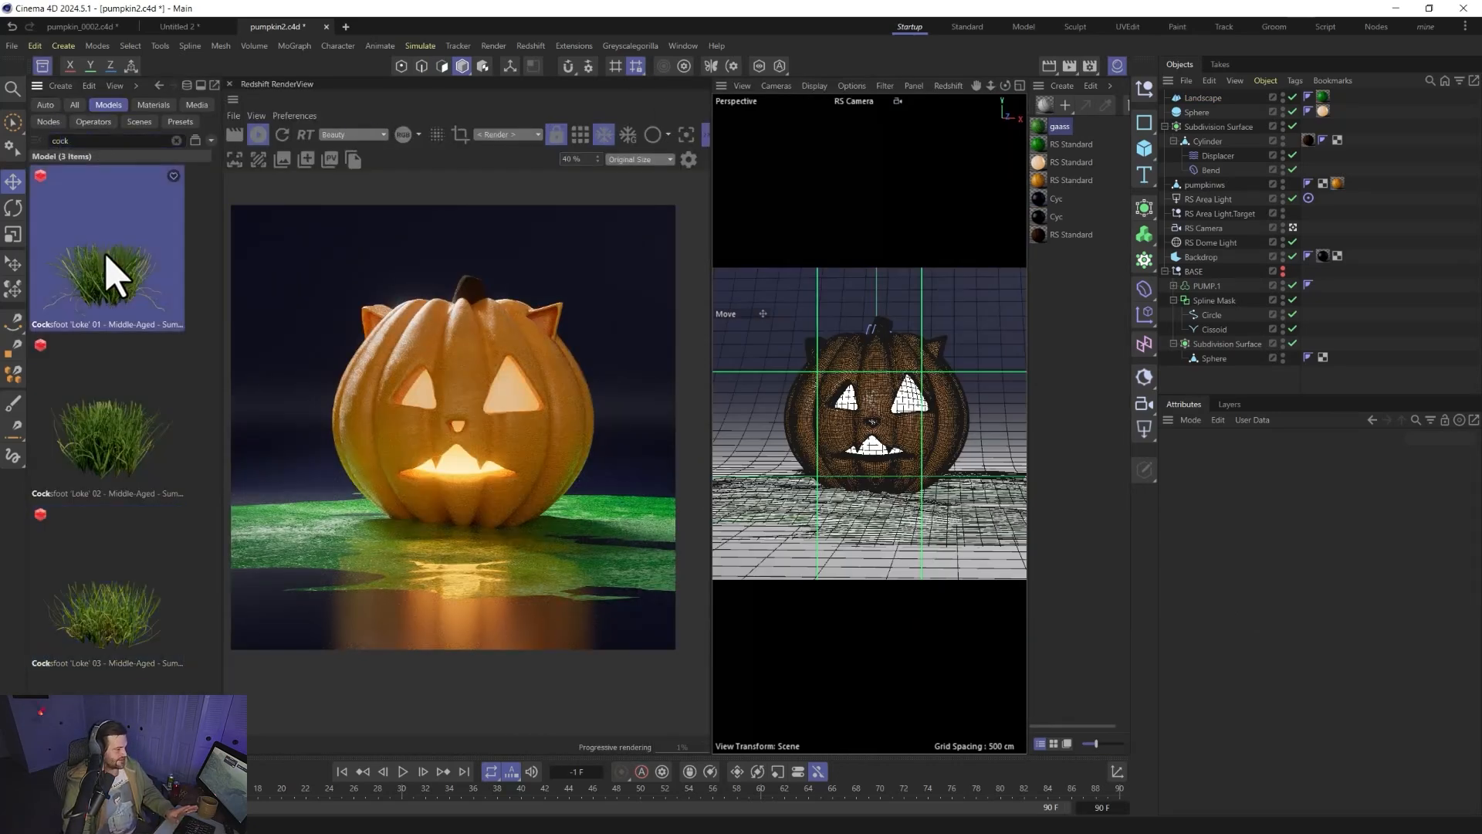
{"action": "left_click_drag", "start_coordinate": [86, 142], "coordinate": [4, 156]}
{"action": "type", "text": "g"}
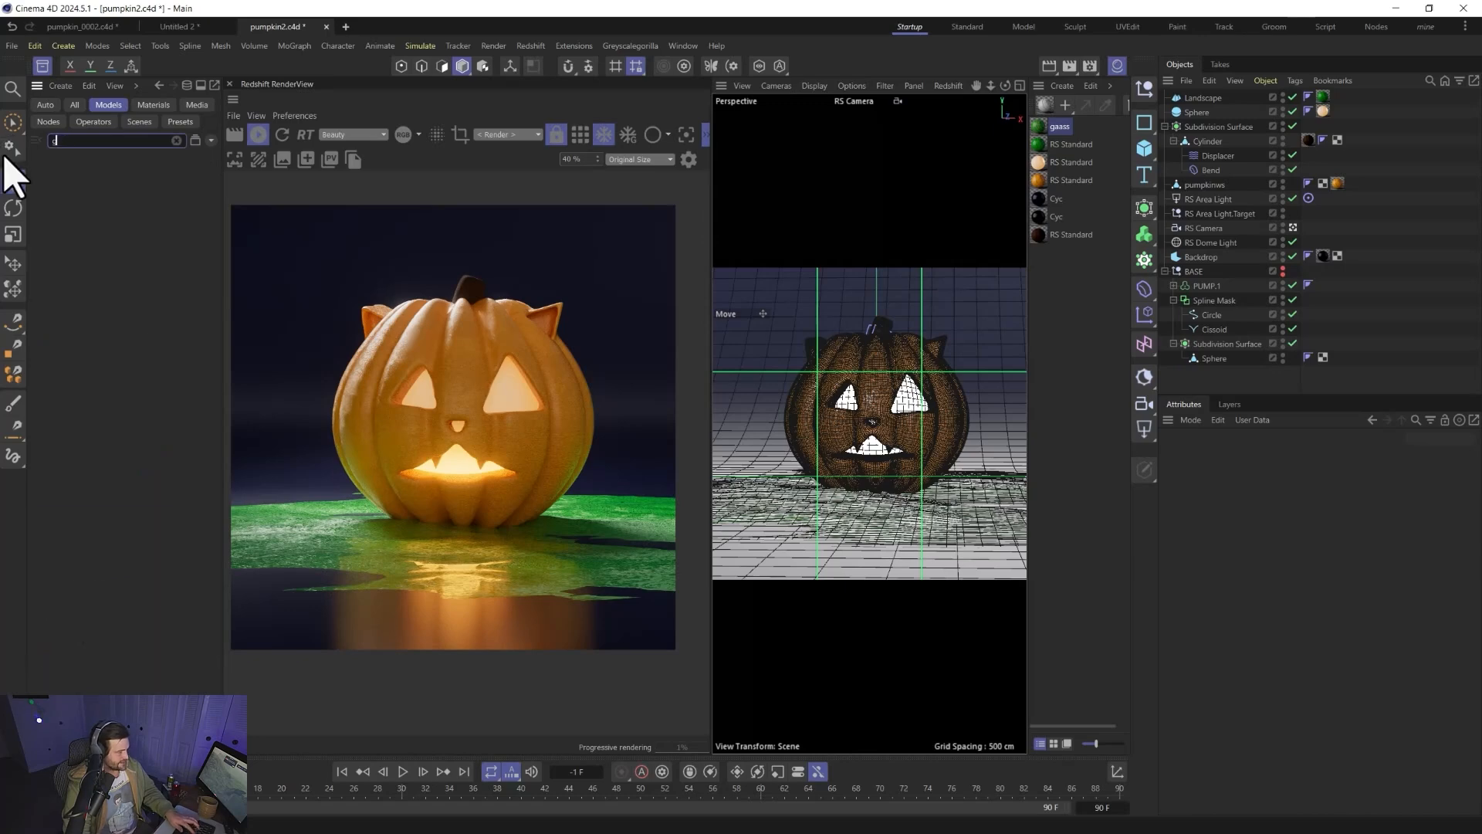
{"action": "type", "text": "rass"}
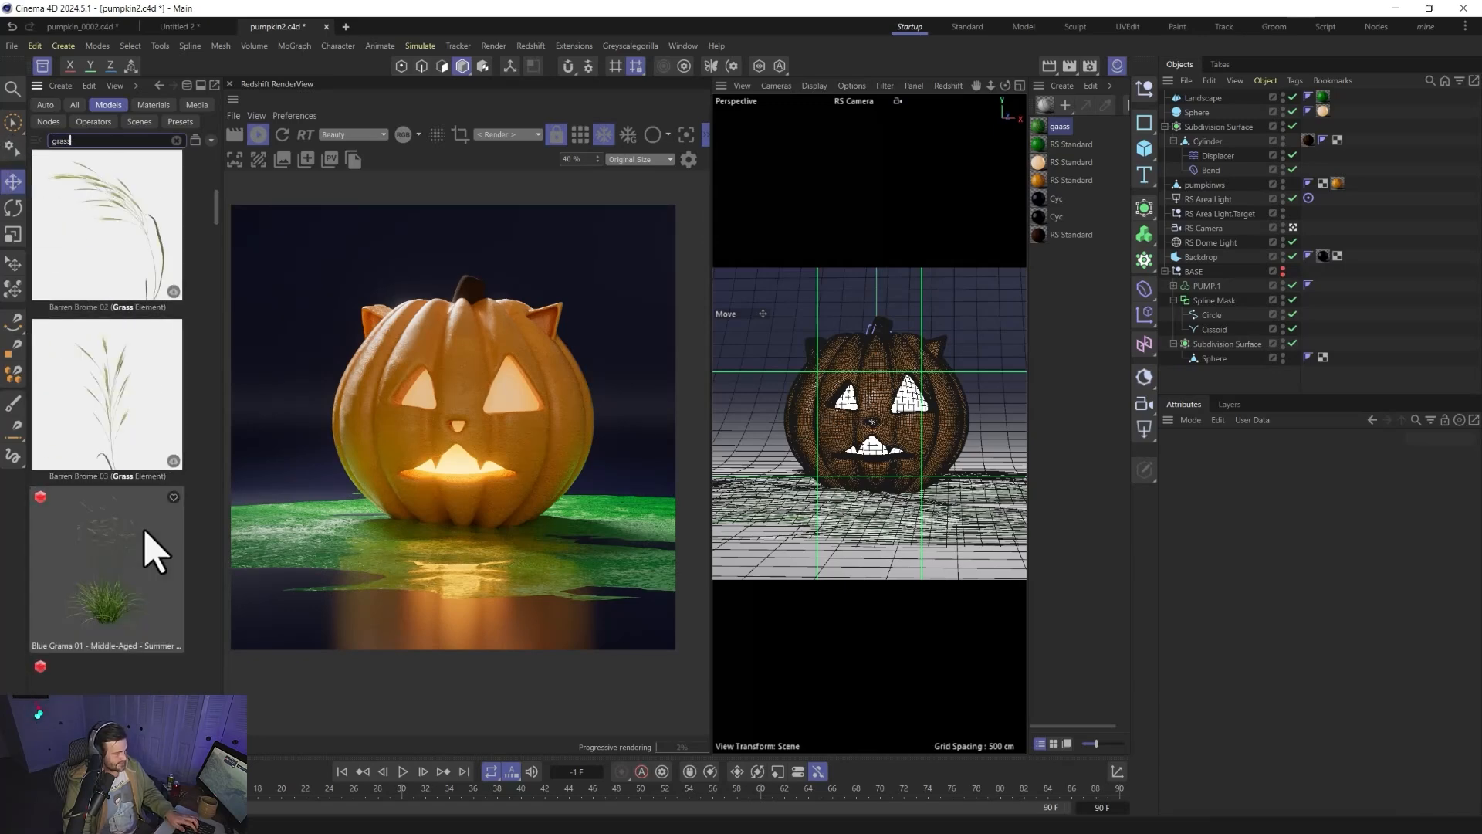
{"action": "scroll", "coordinate": [151, 545], "scroll_direction": "down", "scroll_amount": 10}
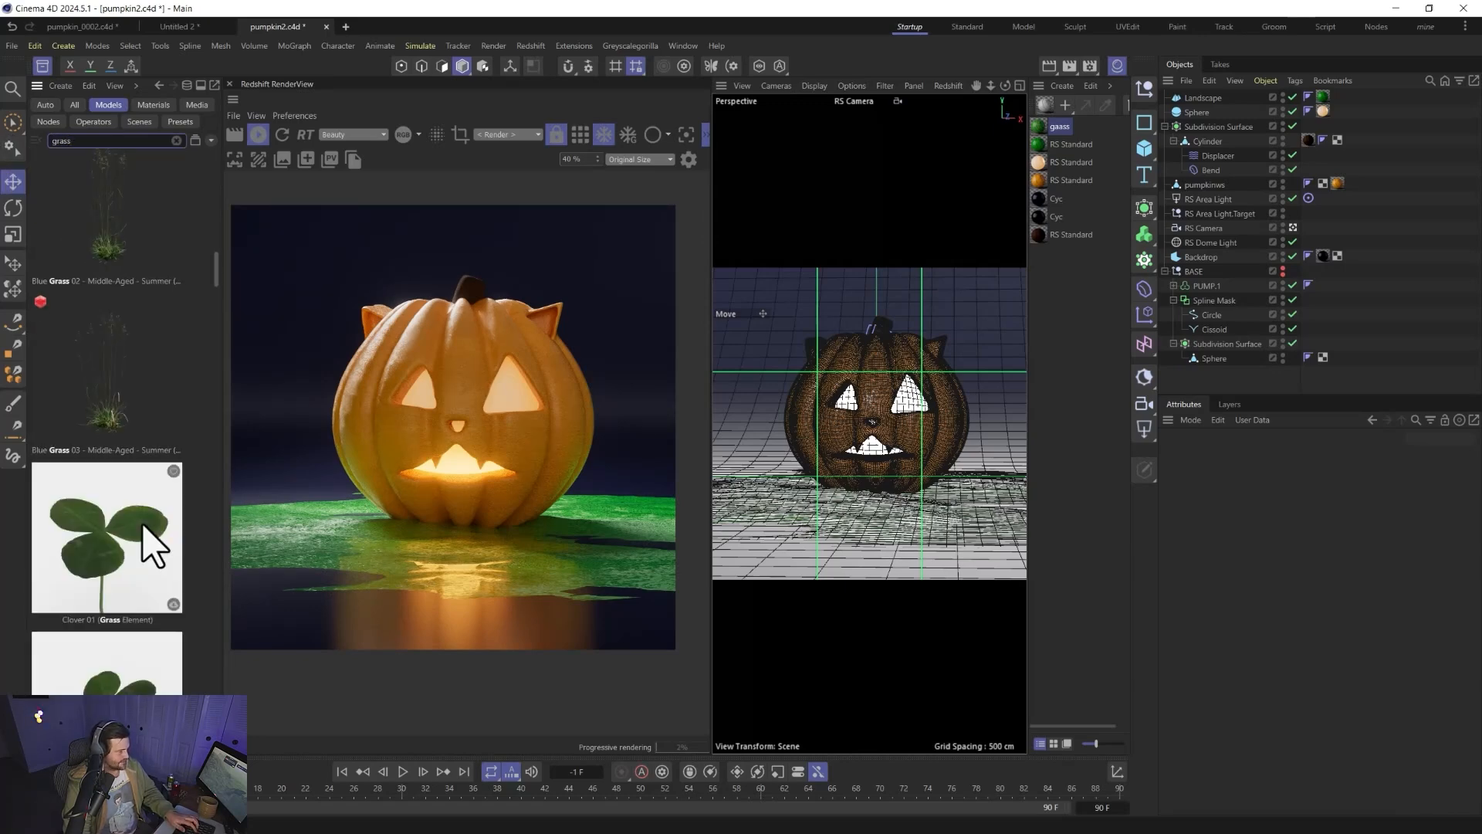
{"action": "scroll", "coordinate": [123, 363], "scroll_direction": "up", "scroll_amount": 3}
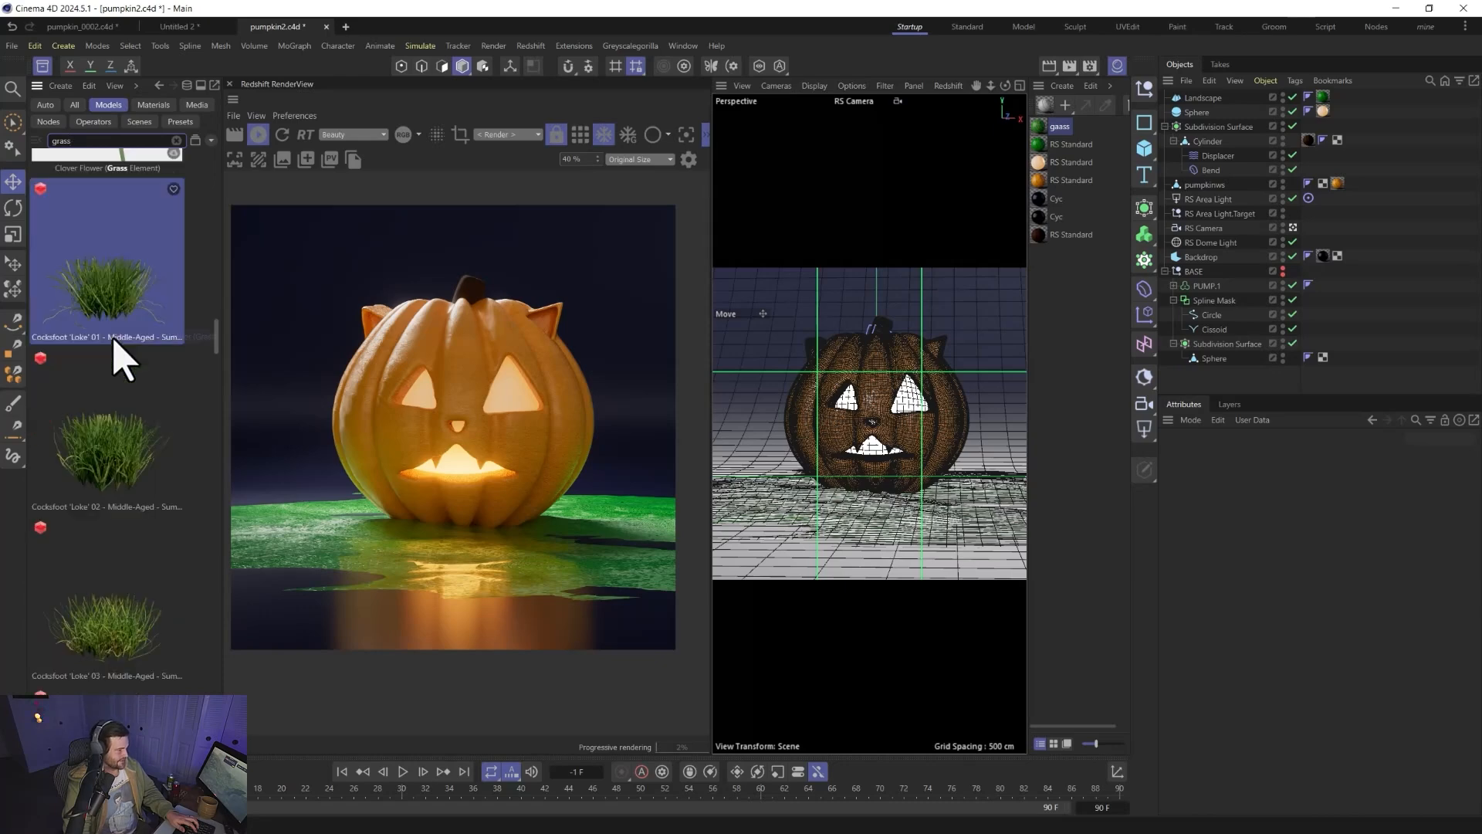
{"action": "scroll", "coordinate": [116, 425], "scroll_direction": "up", "scroll_amount": 4}
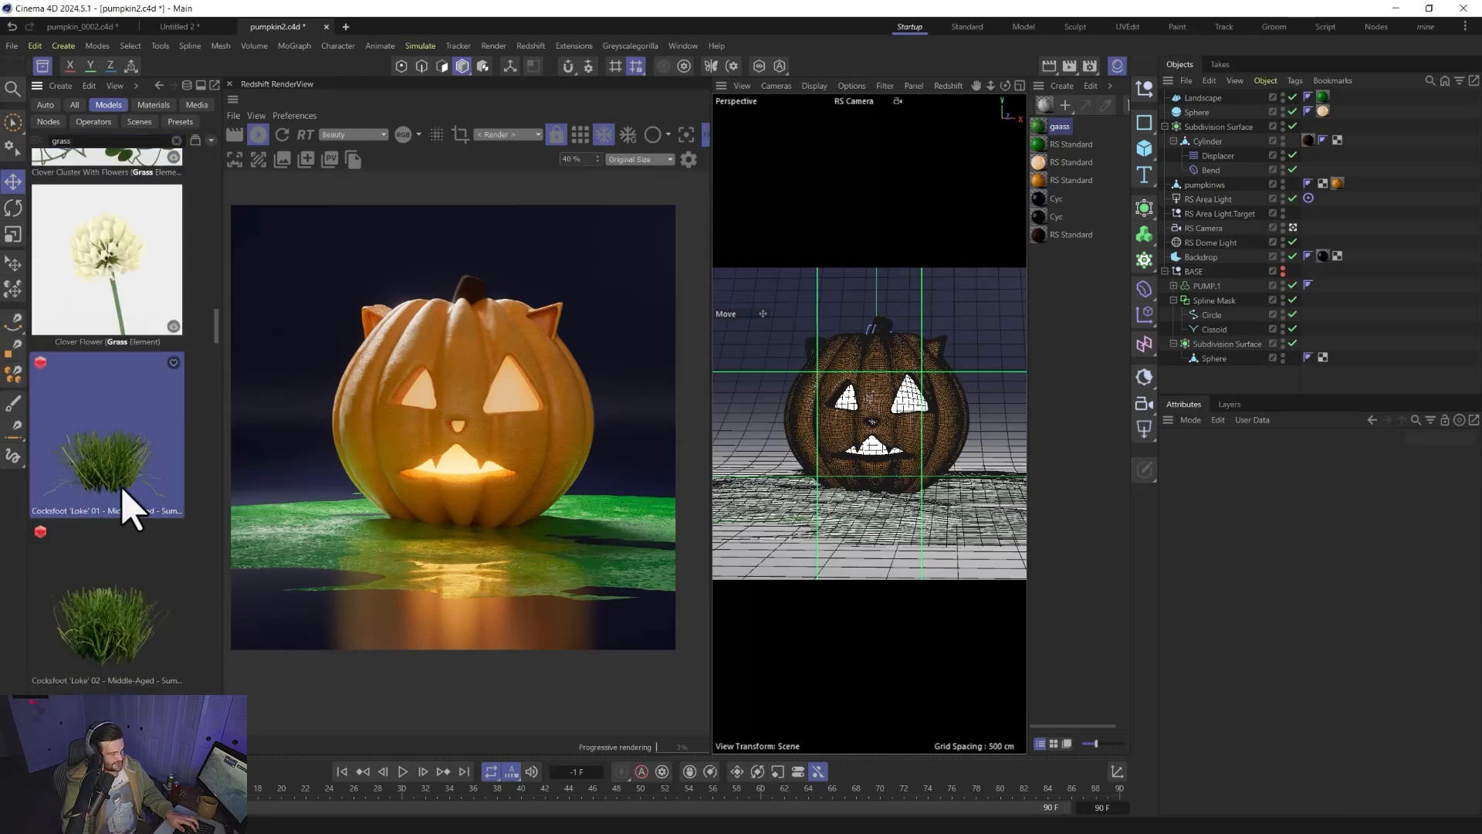
{"action": "left_click_drag", "start_coordinate": [128, 510], "coordinate": [891, 534]}
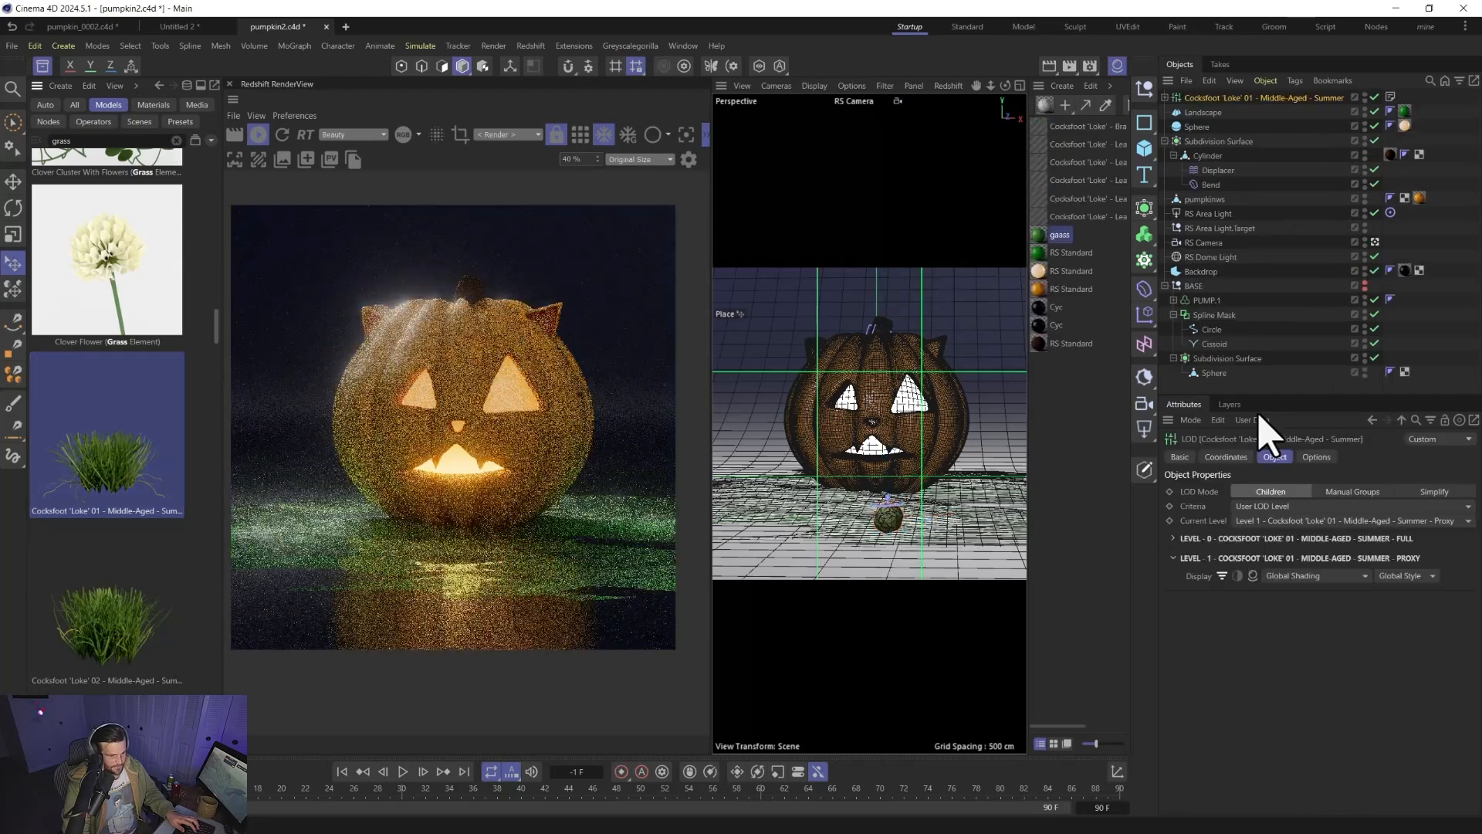
- Take the Full mesh out of the Cocksfoot level-of-detail group and delete the group with its proxy
{"action": "left_click", "coordinate": [1165, 98]}
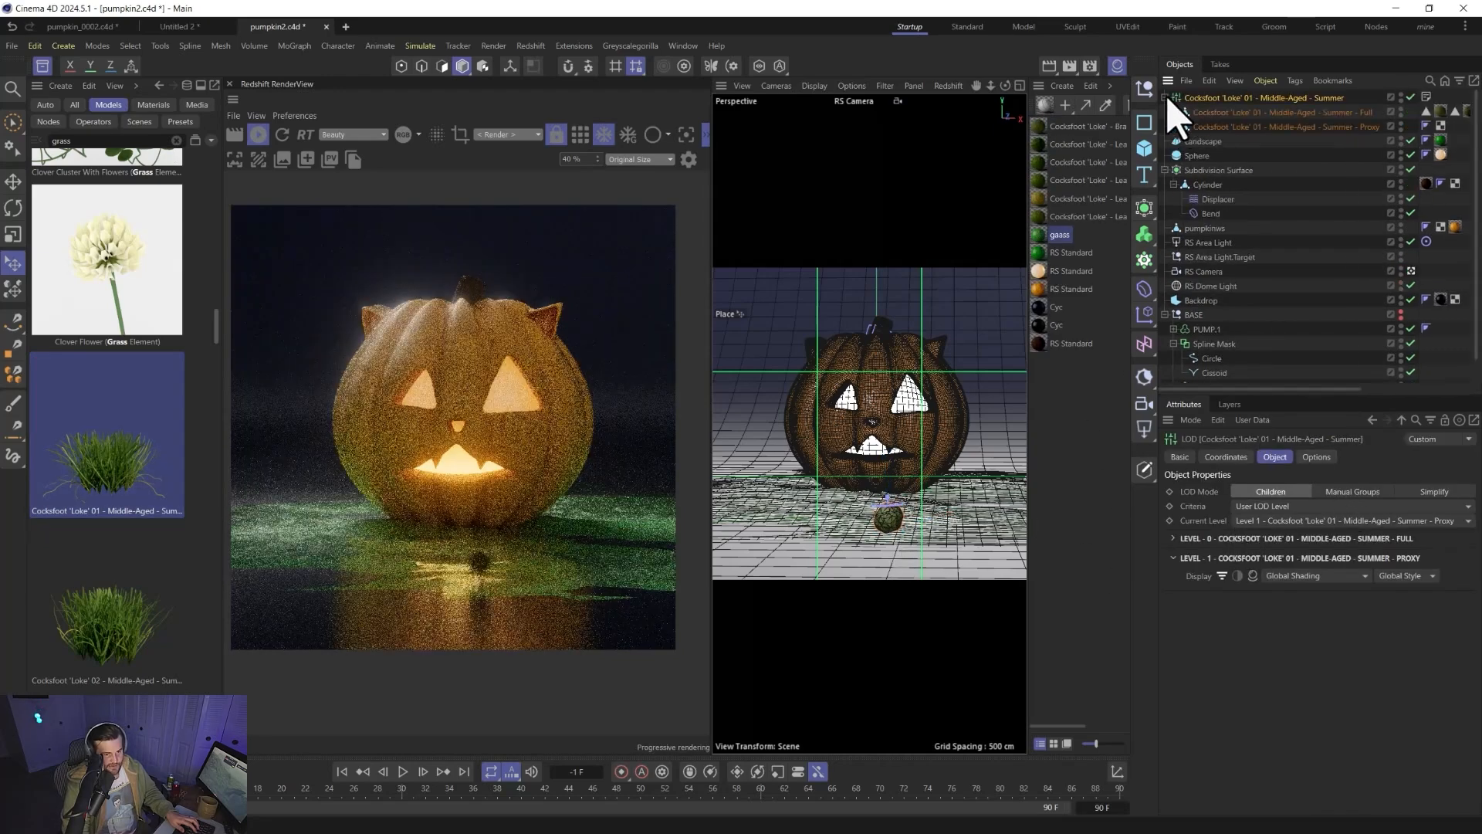
{"action": "left_click_drag", "start_coordinate": [1227, 112], "coordinate": [1224, 95]}
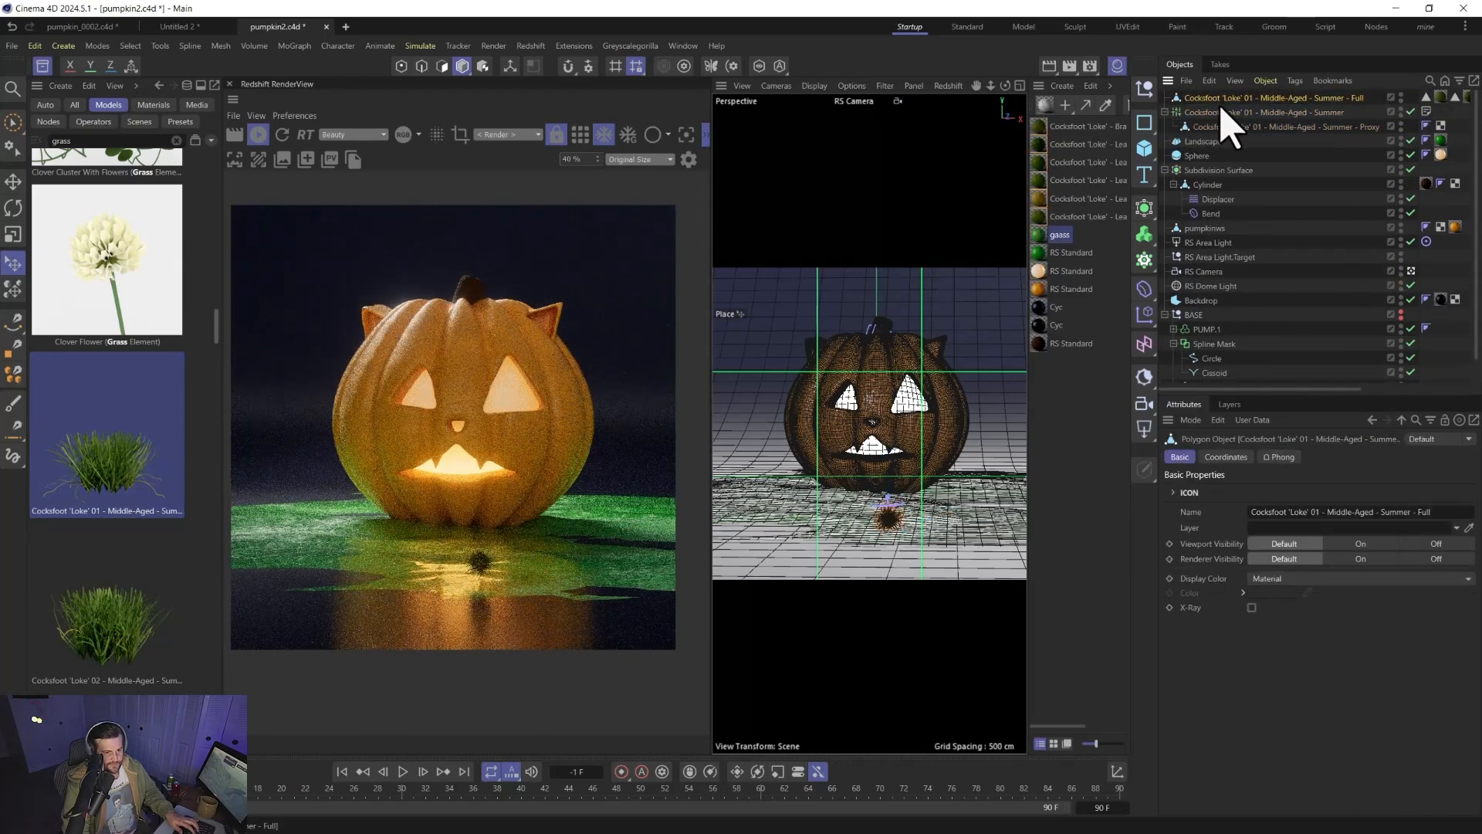
{"action": "left_click", "coordinate": [1219, 113]}
{"action": "key", "text": "Delete"}
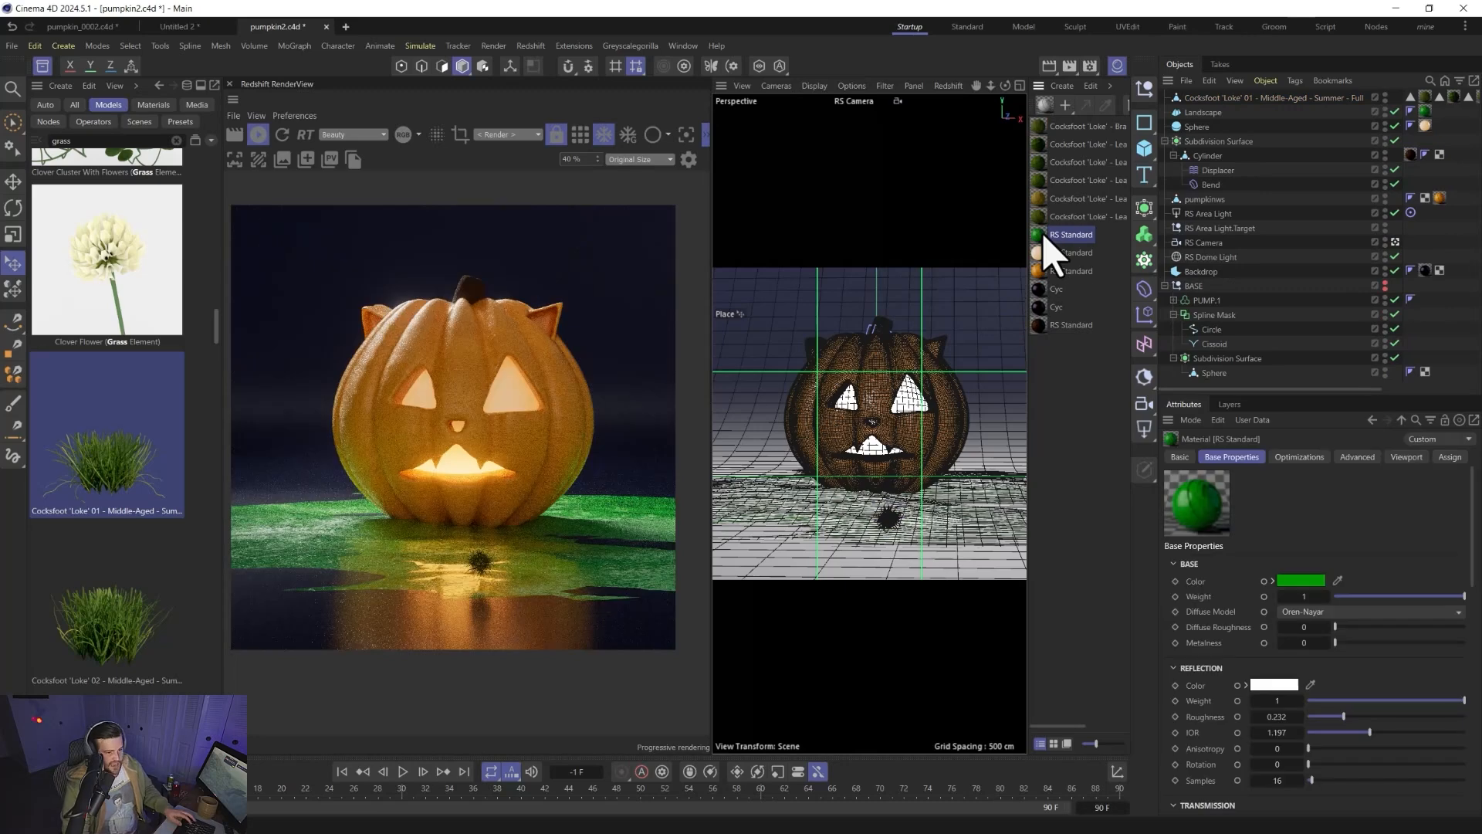
- Duplicate the green RS Standard material, rename the copy "grass" and replace the Cocksfoot materials with it
{"action": "left_click_drag", "start_coordinate": [1046, 225], "coordinate": [1045, 230], "text": "ctrl"}
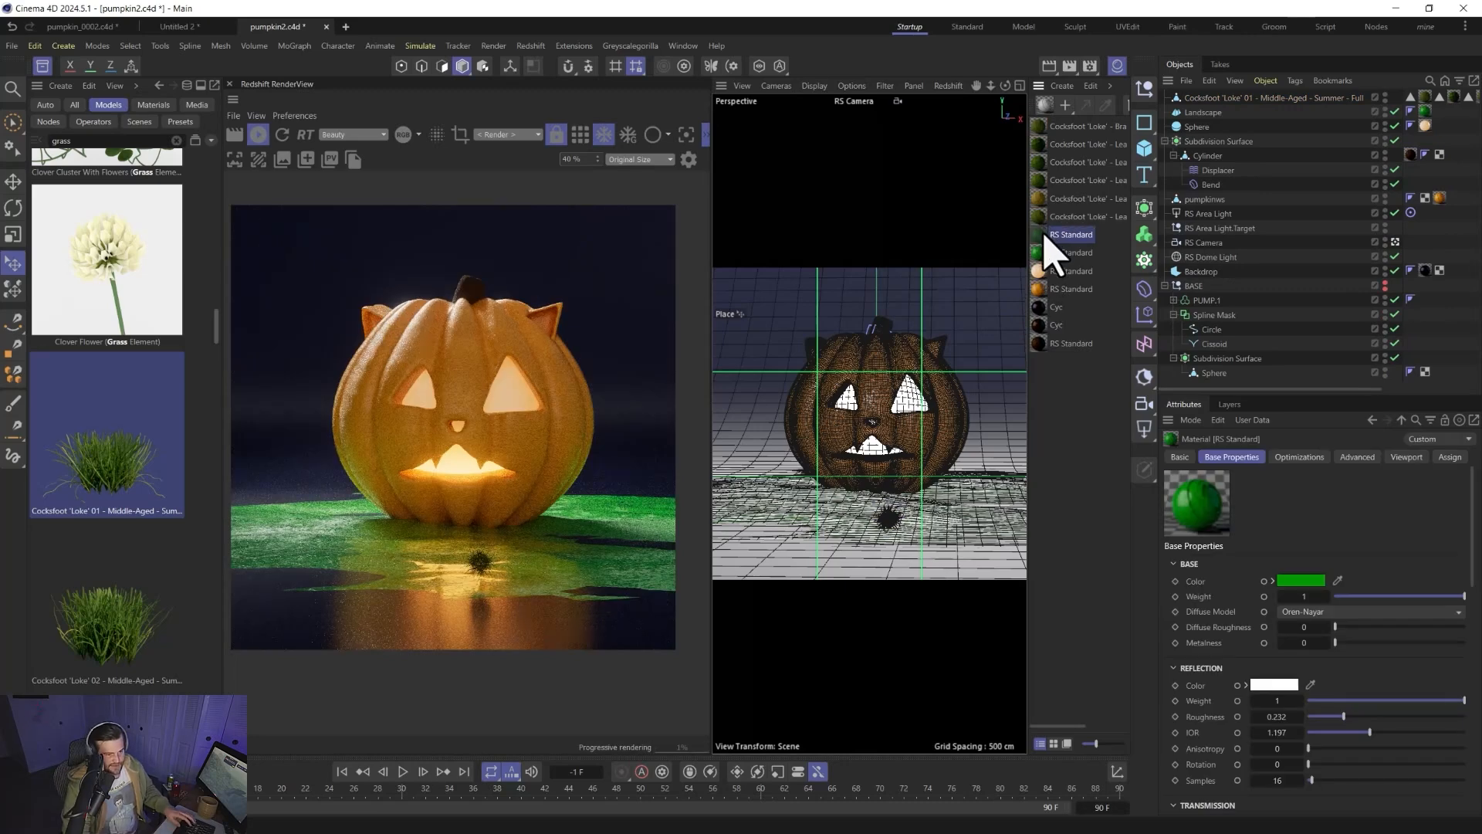
{"action": "double_click", "coordinate": [1073, 235]}
{"action": "type", "text": "grass"}
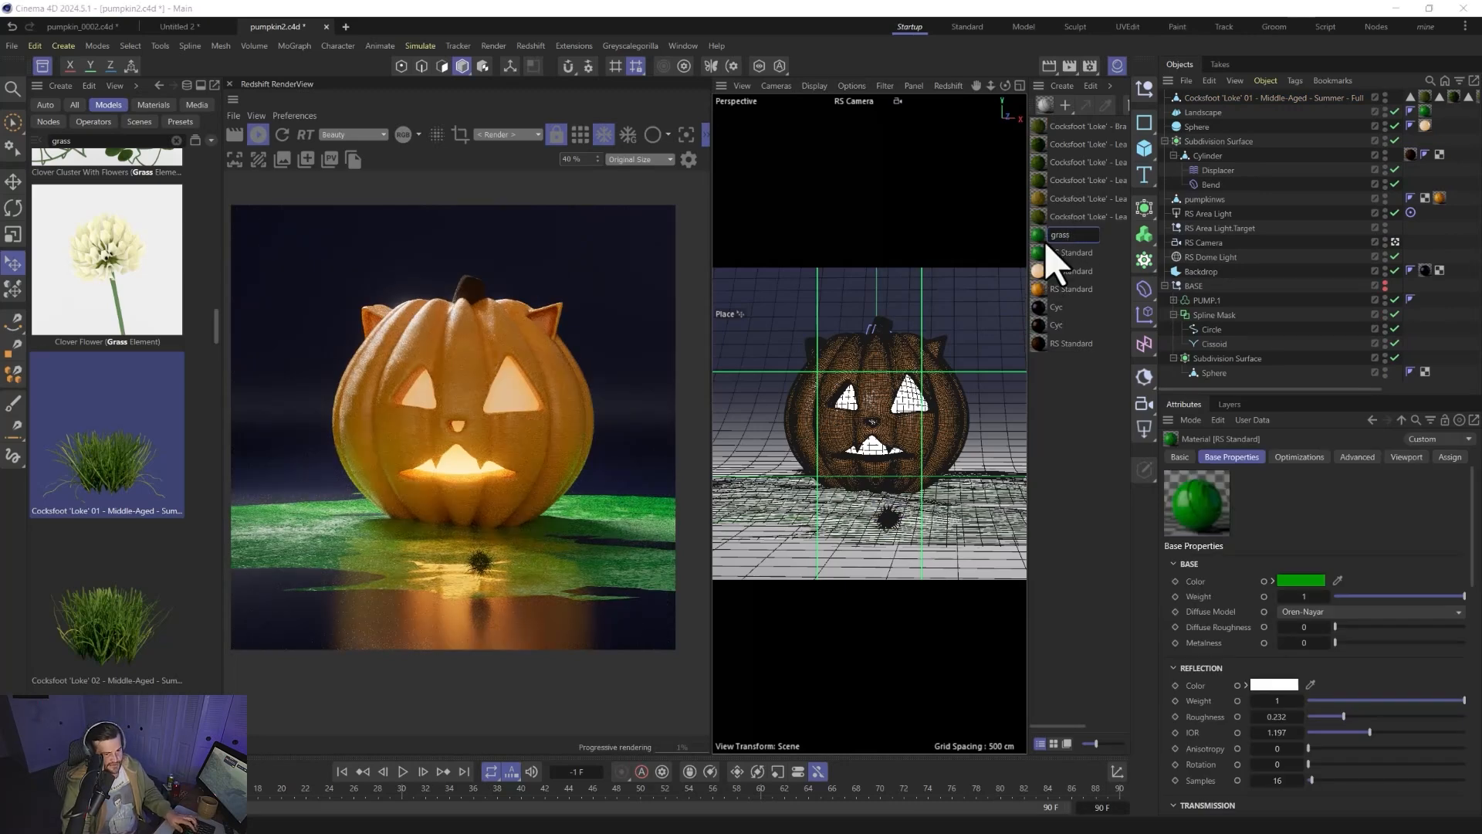
{"action": "key", "text": "Return"}
{"action": "left_click_drag", "start_coordinate": [1046, 237], "coordinate": [1041, 126]}
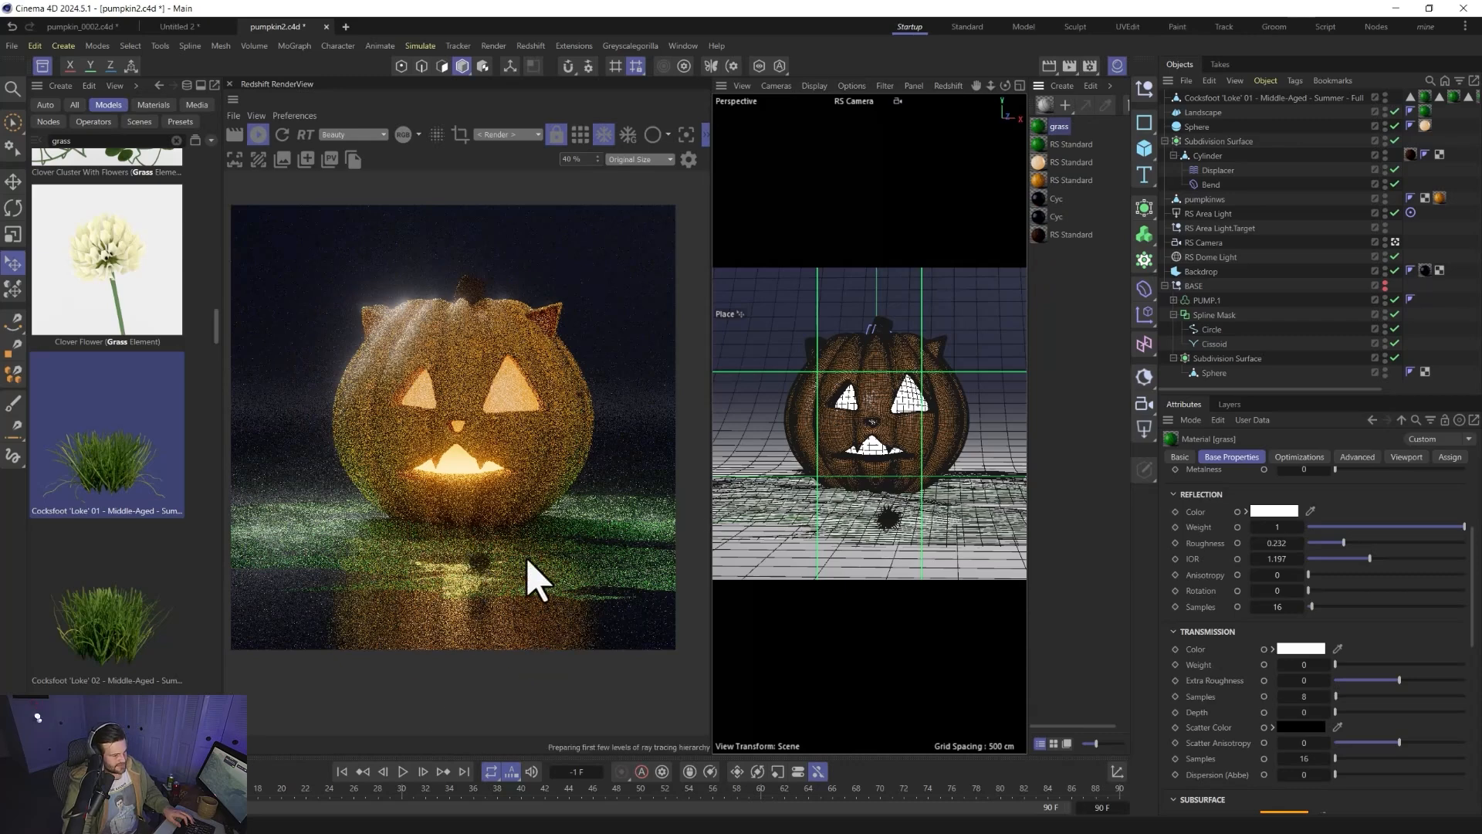
- Rotate the grass clump and scale it up uniformly in front of the pumpkin
{"action": "left_click", "coordinate": [1223, 97]}
{"action": "key", "text": "r"}
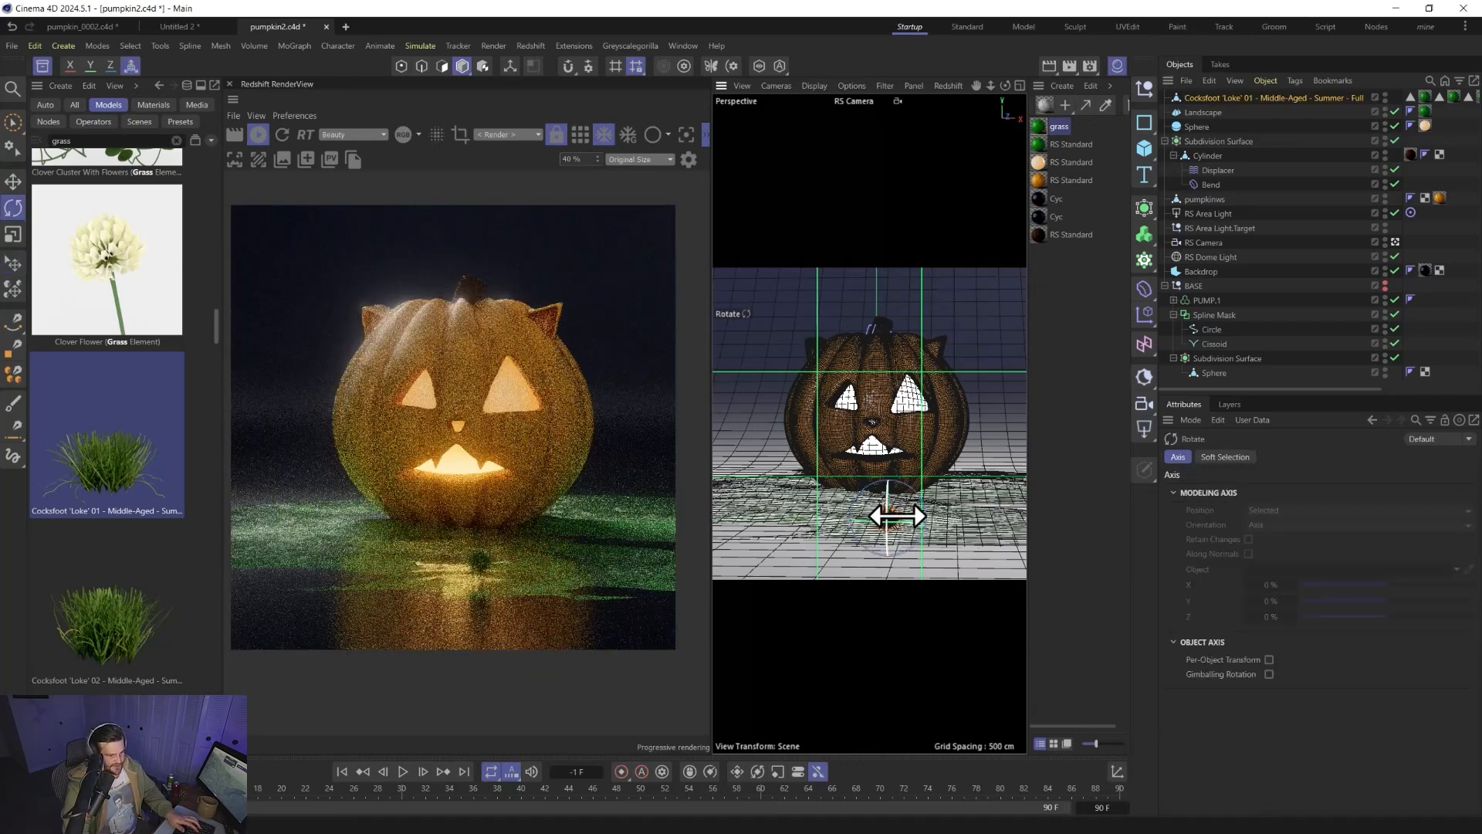
{"action": "left_click_drag", "start_coordinate": [914, 374], "coordinate": [918, 353]}
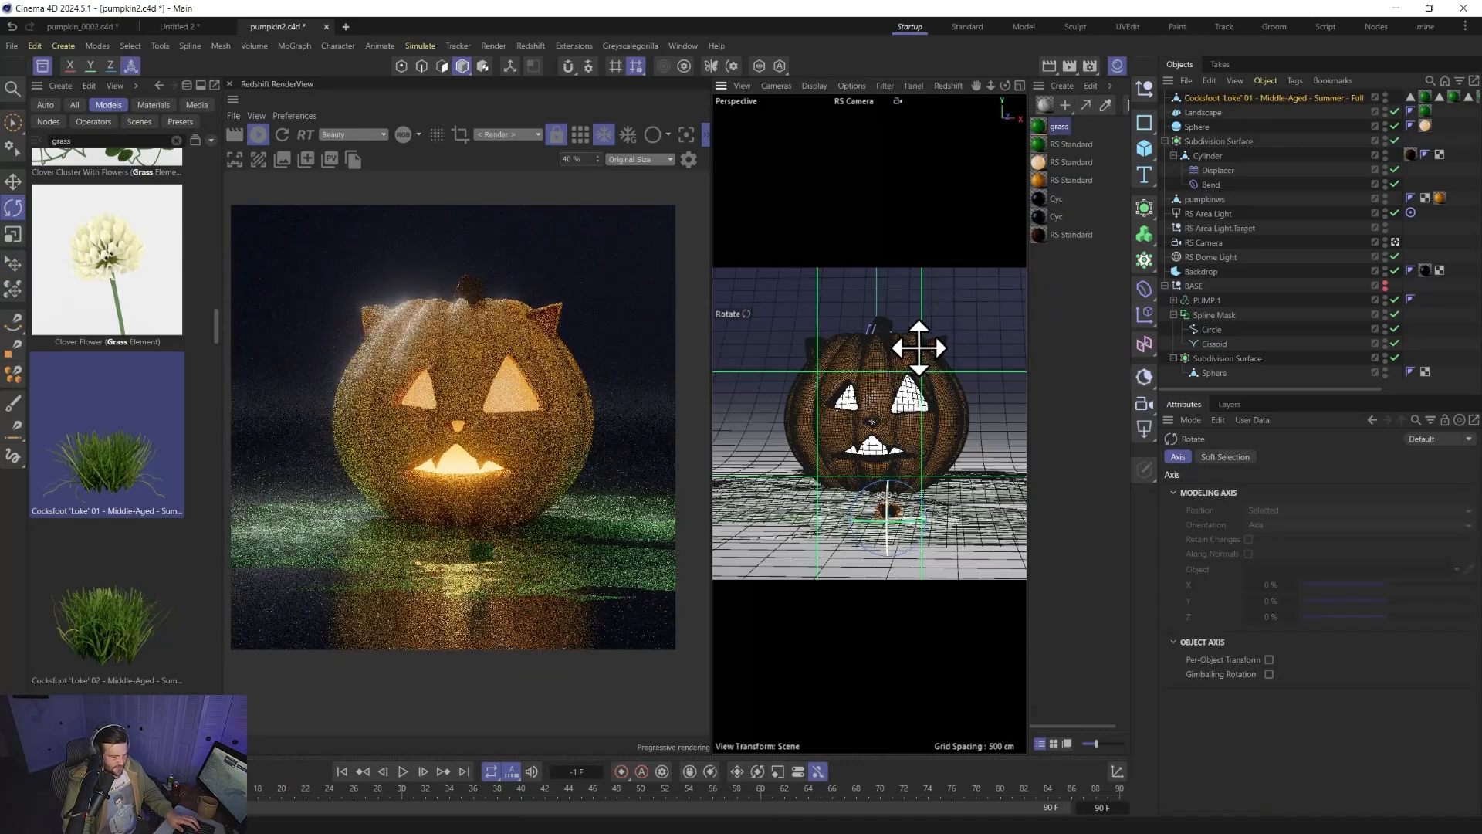
{"action": "key", "text": "t"}
{"action": "left_click_drag", "start_coordinate": [883, 490], "coordinate": [1065, 527]}
{"action": "key", "text": "e"}
{"action": "key", "text": "t"}
{"action": "left_click_drag", "start_coordinate": [893, 461], "coordinate": [884, 402]}
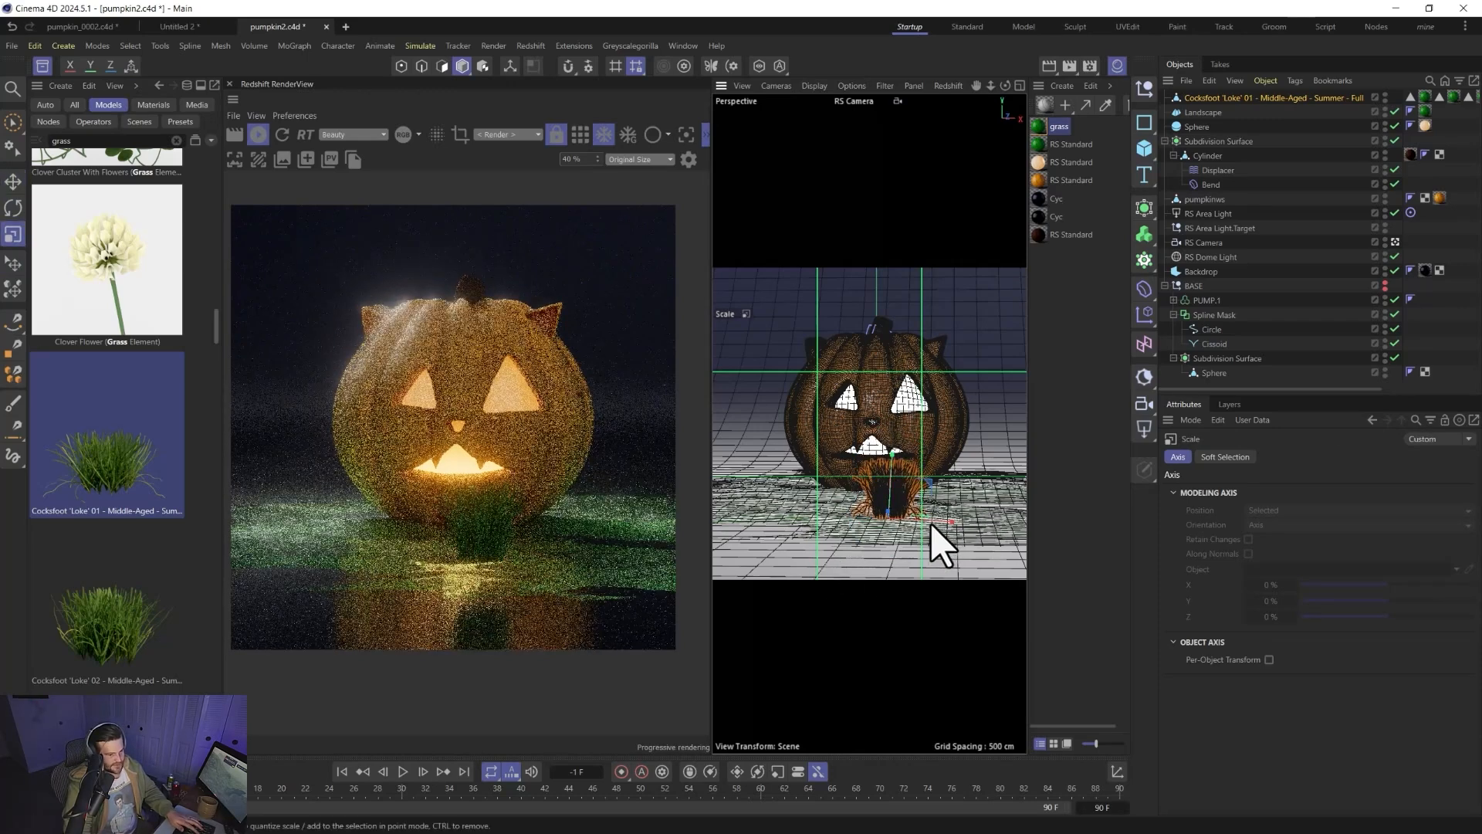
{"action": "left_click_drag", "start_coordinate": [861, 545], "coordinate": [888, 589], "text": "alt"}
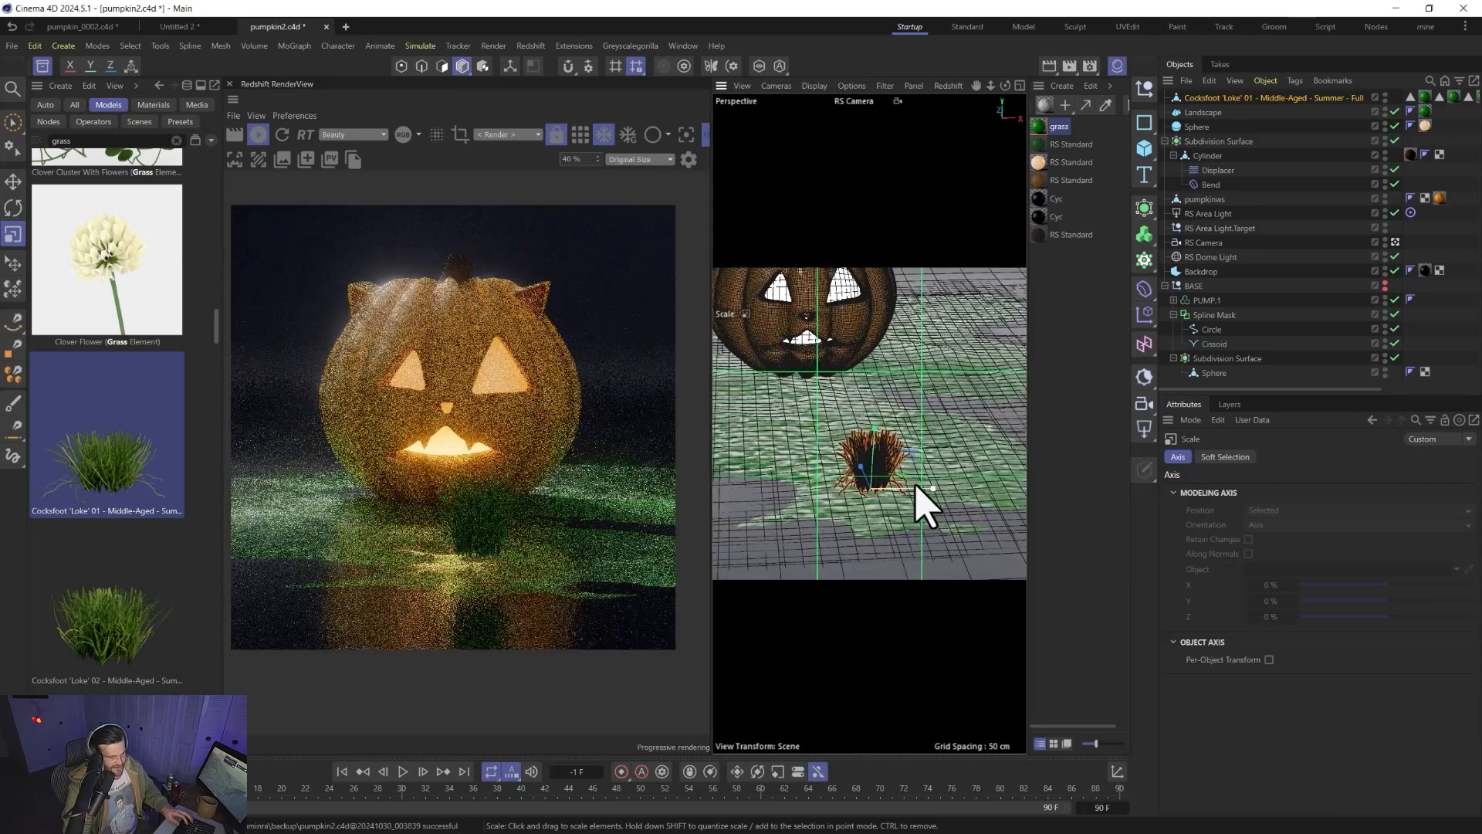
{"action": "left_click_drag", "start_coordinate": [923, 494], "coordinate": [1017, 436]}
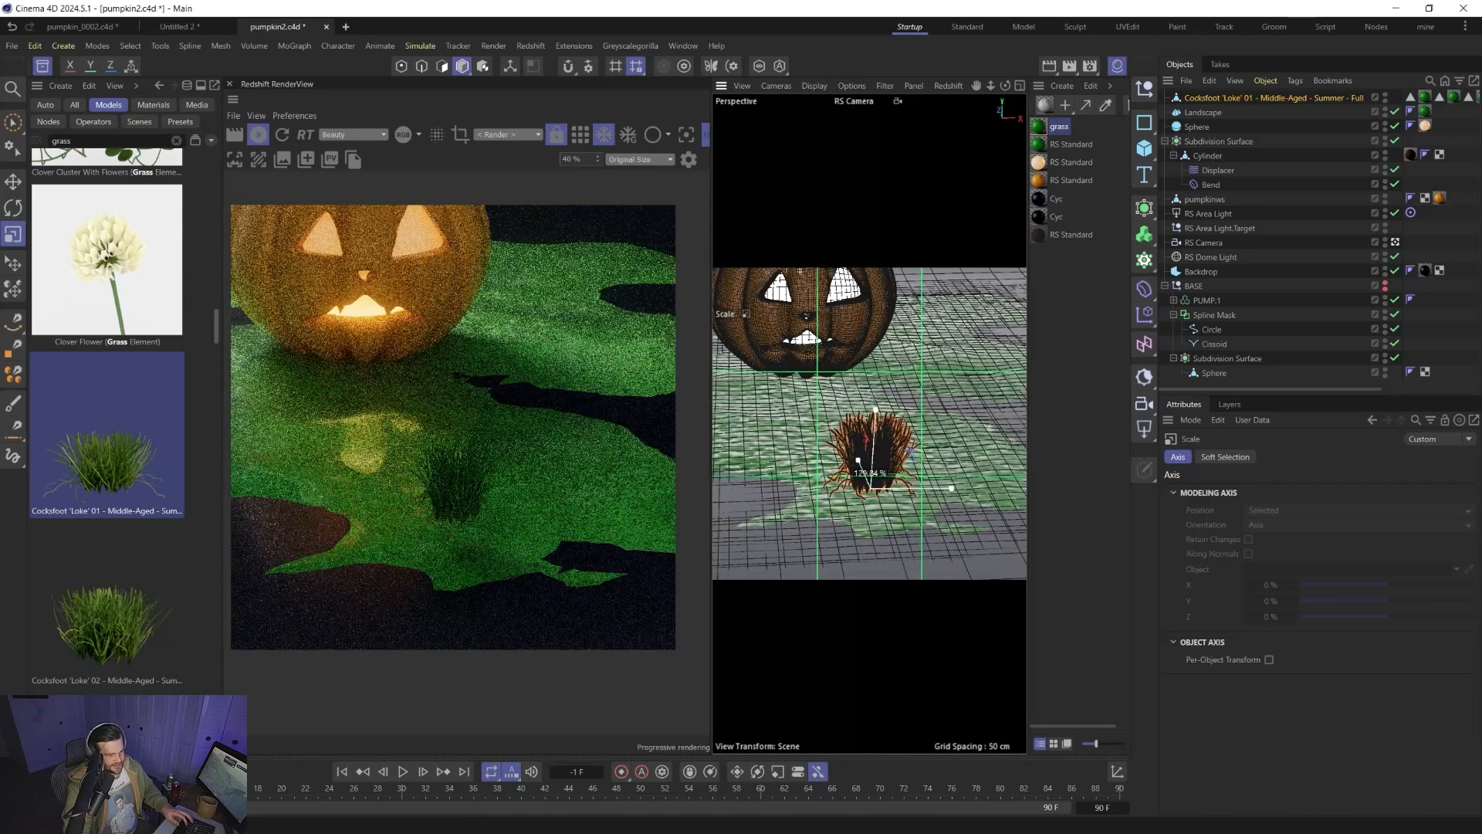
- Add a Wind deformer under the grass clump with an amplitude of 3 cm and a size of 4 cm
{"action": "left_click", "coordinate": [1146, 292]}
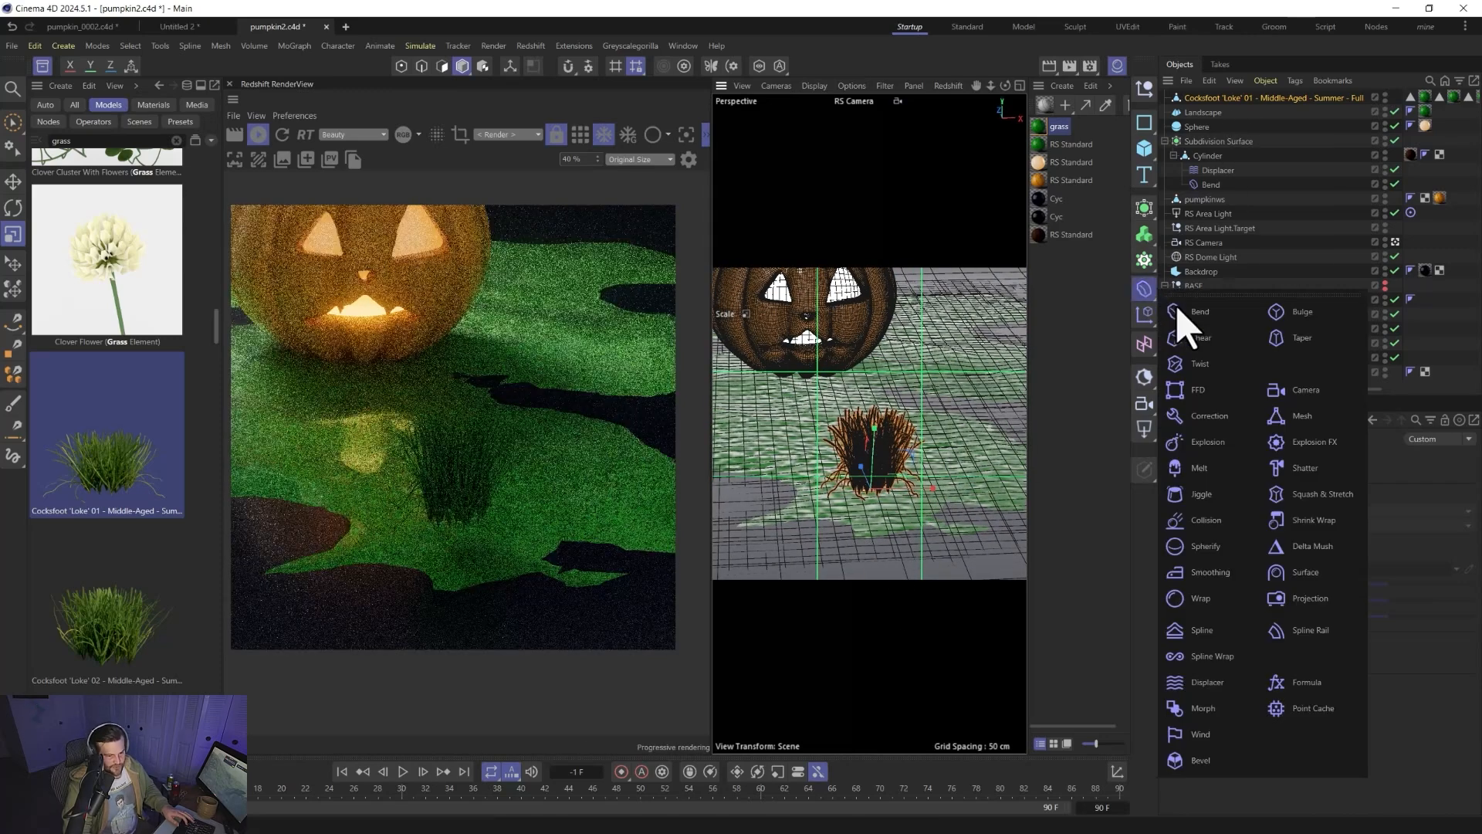
{"action": "left_click", "coordinate": [1201, 733]}
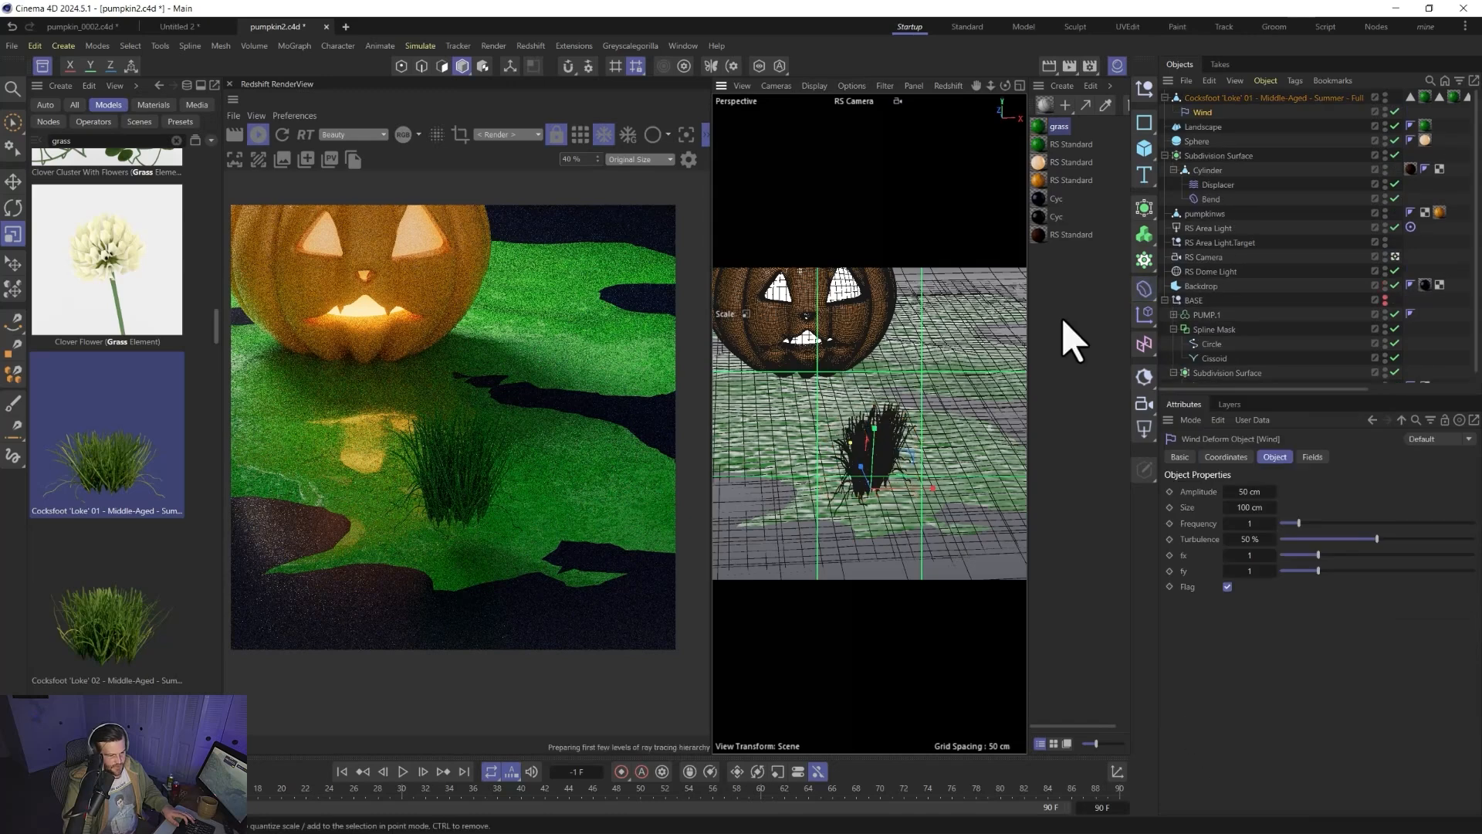
{"action": "mouse_move", "coordinate": [1251, 494]}
{"action": "left_mouse_down"}
{"action": "mouse_move", "coordinate": [1216, 494]}
{"action": "mouse_move", "coordinate": [1257, 508]}
{"action": "mouse_move", "coordinate": [1195, 508]}
{"action": "mouse_move", "coordinate": [1249, 491]}
{"action": "left_mouse_up"}
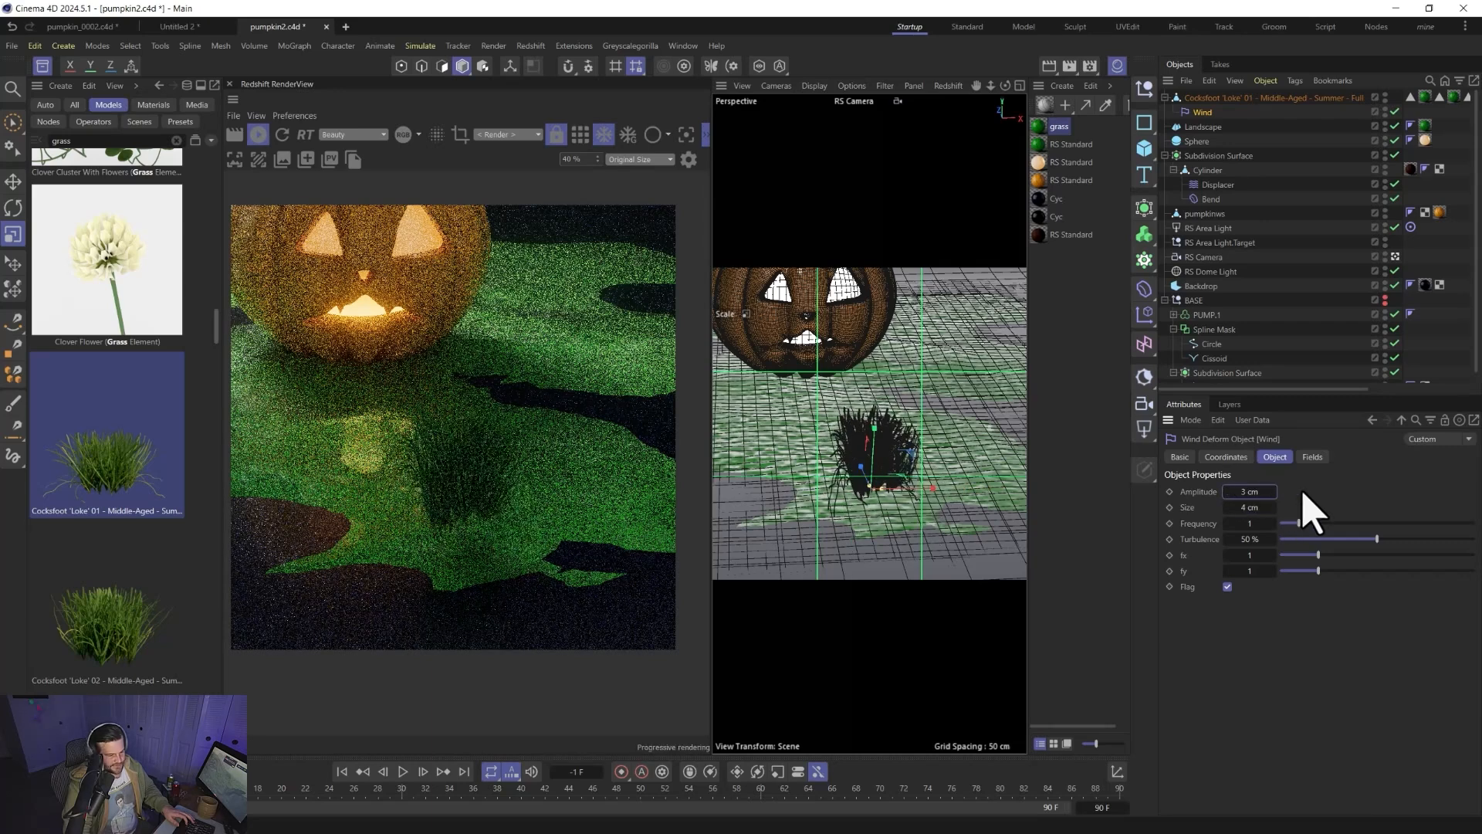
- Set up the Scatter Pen for the grass clump with a rotation range of 5°, 377° and 5° and a scale of 80% to 122%
{"action": "left_click", "coordinate": [1212, 99]}
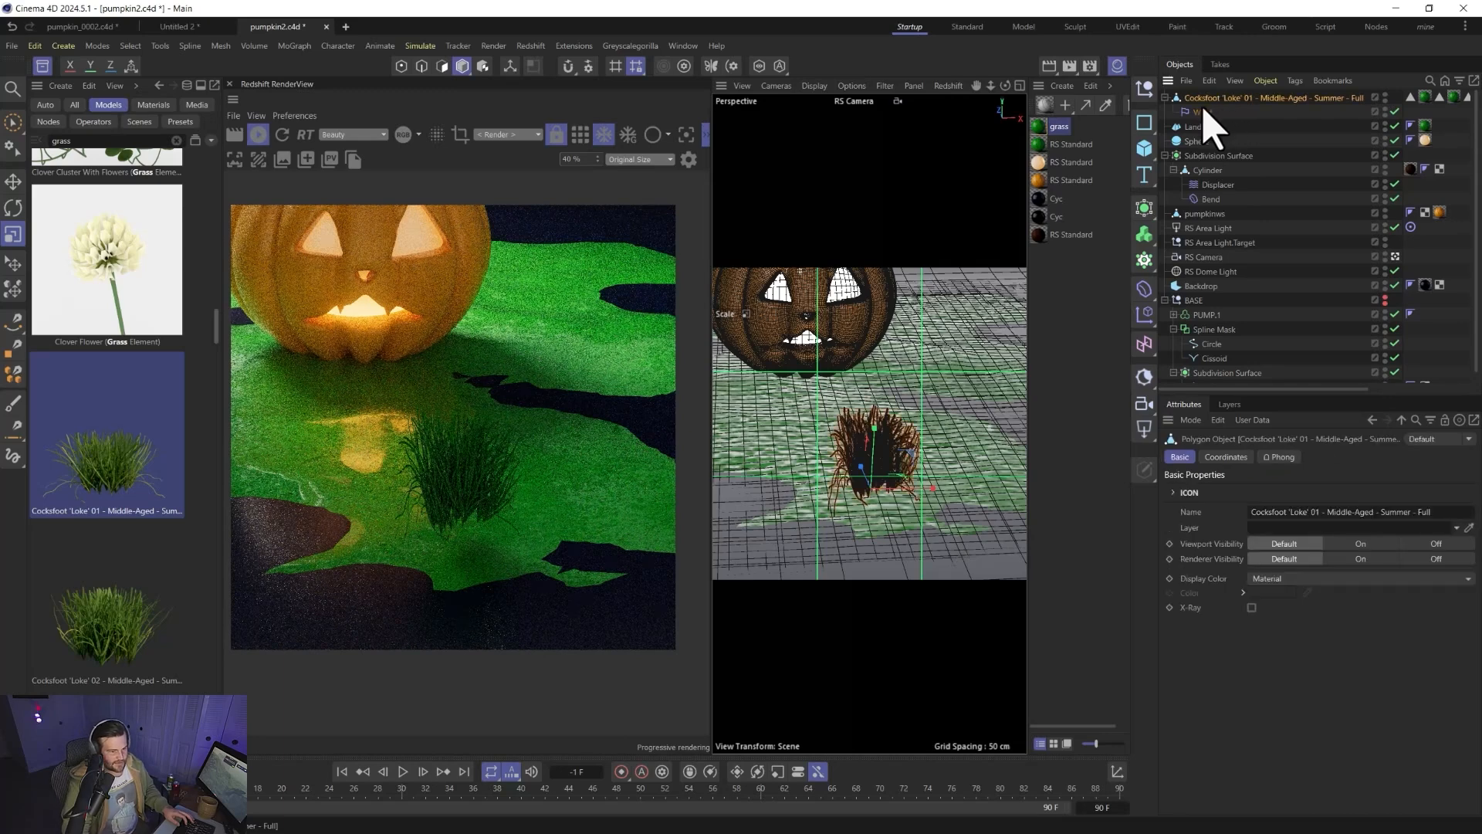
{"action": "left_click", "coordinate": [41, 67]}
{"action": "left_click", "coordinate": [13, 374]}
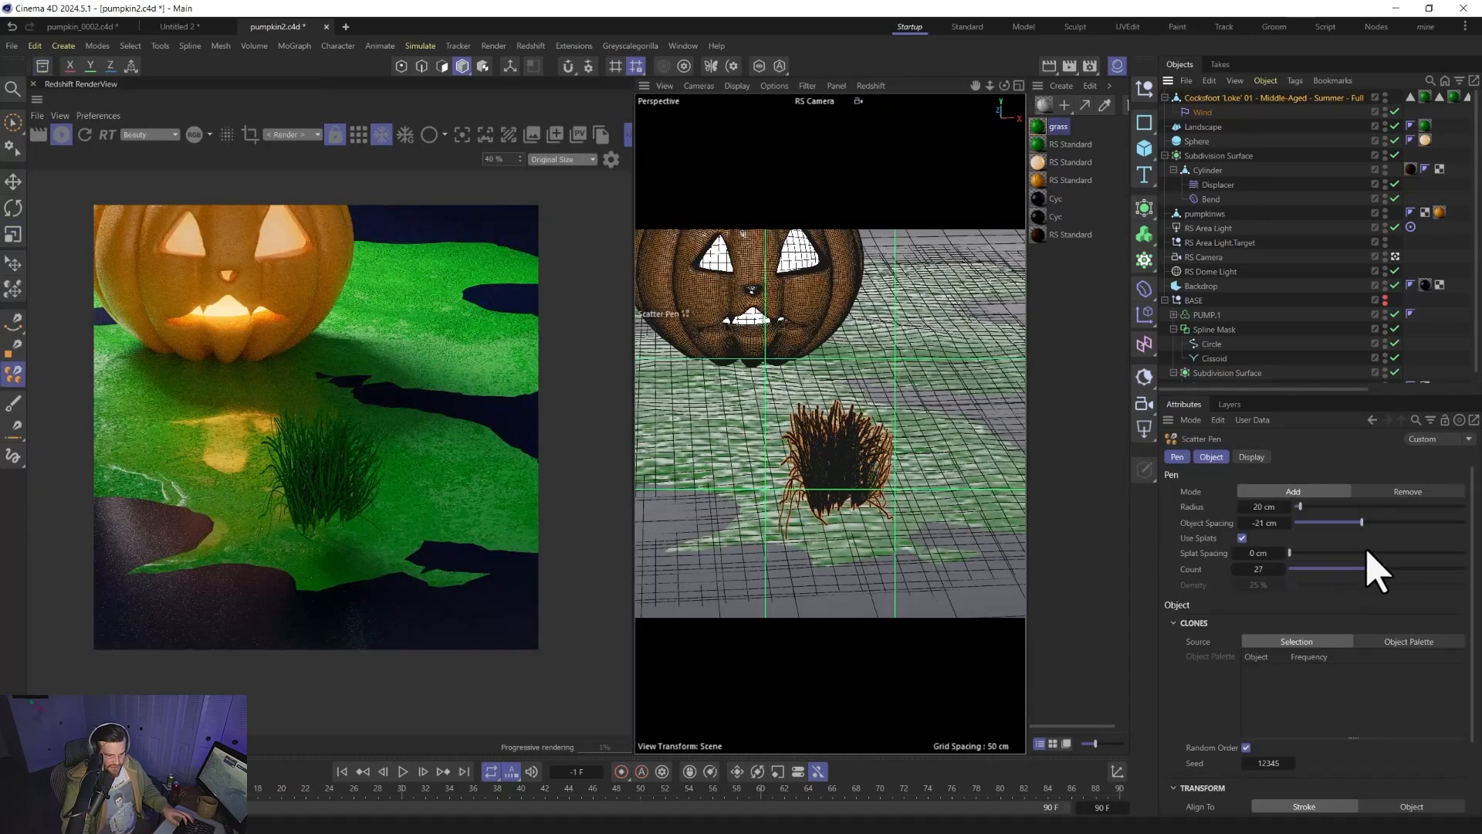
{"action": "scroll", "coordinate": [1204, 721], "scroll_direction": "down", "scroll_amount": 3}
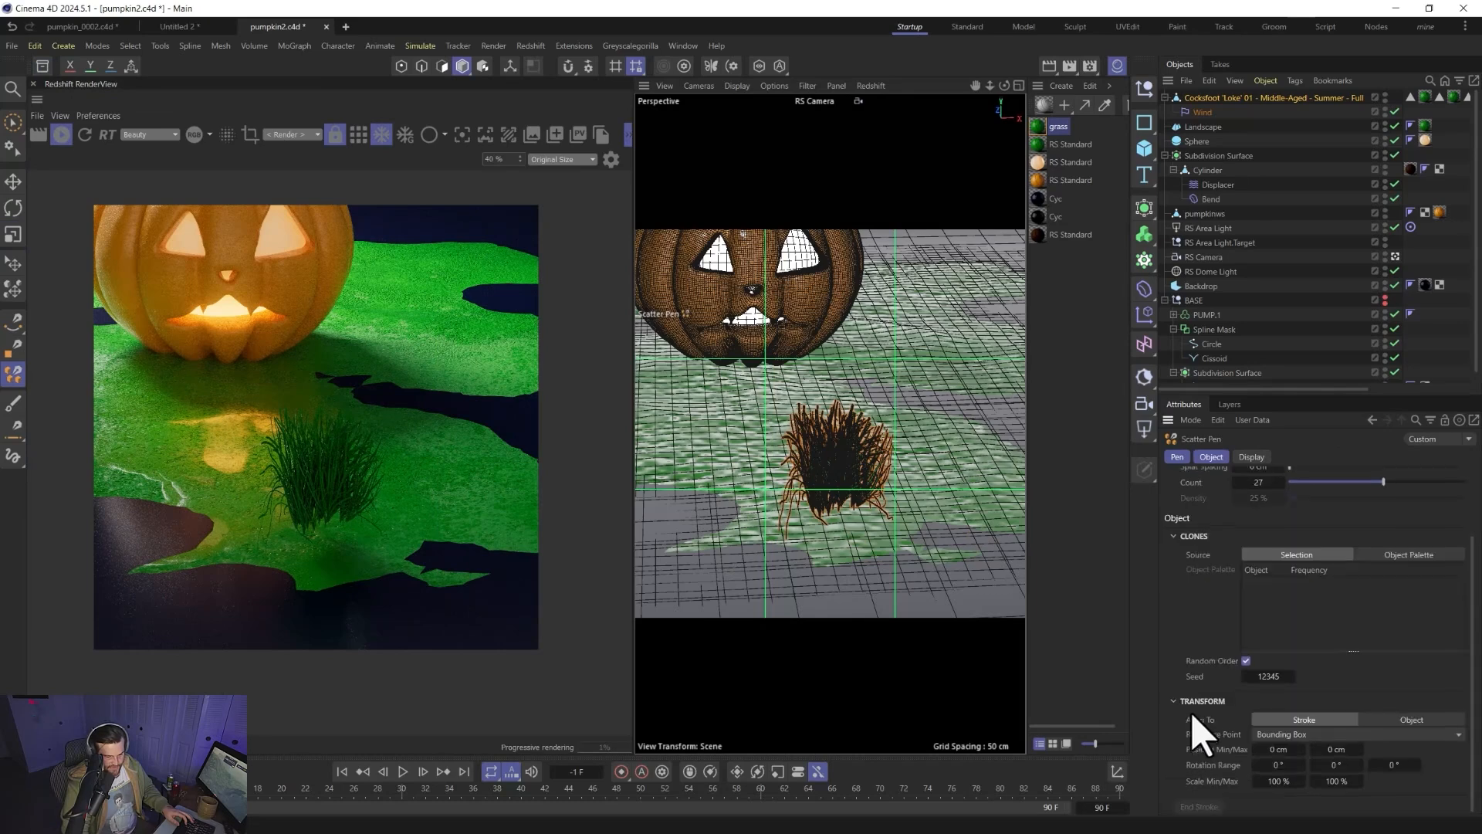
{"action": "left_click", "coordinate": [1269, 747]}
{"action": "left_click_drag", "start_coordinate": [1325, 765], "coordinate": [1419, 764]}
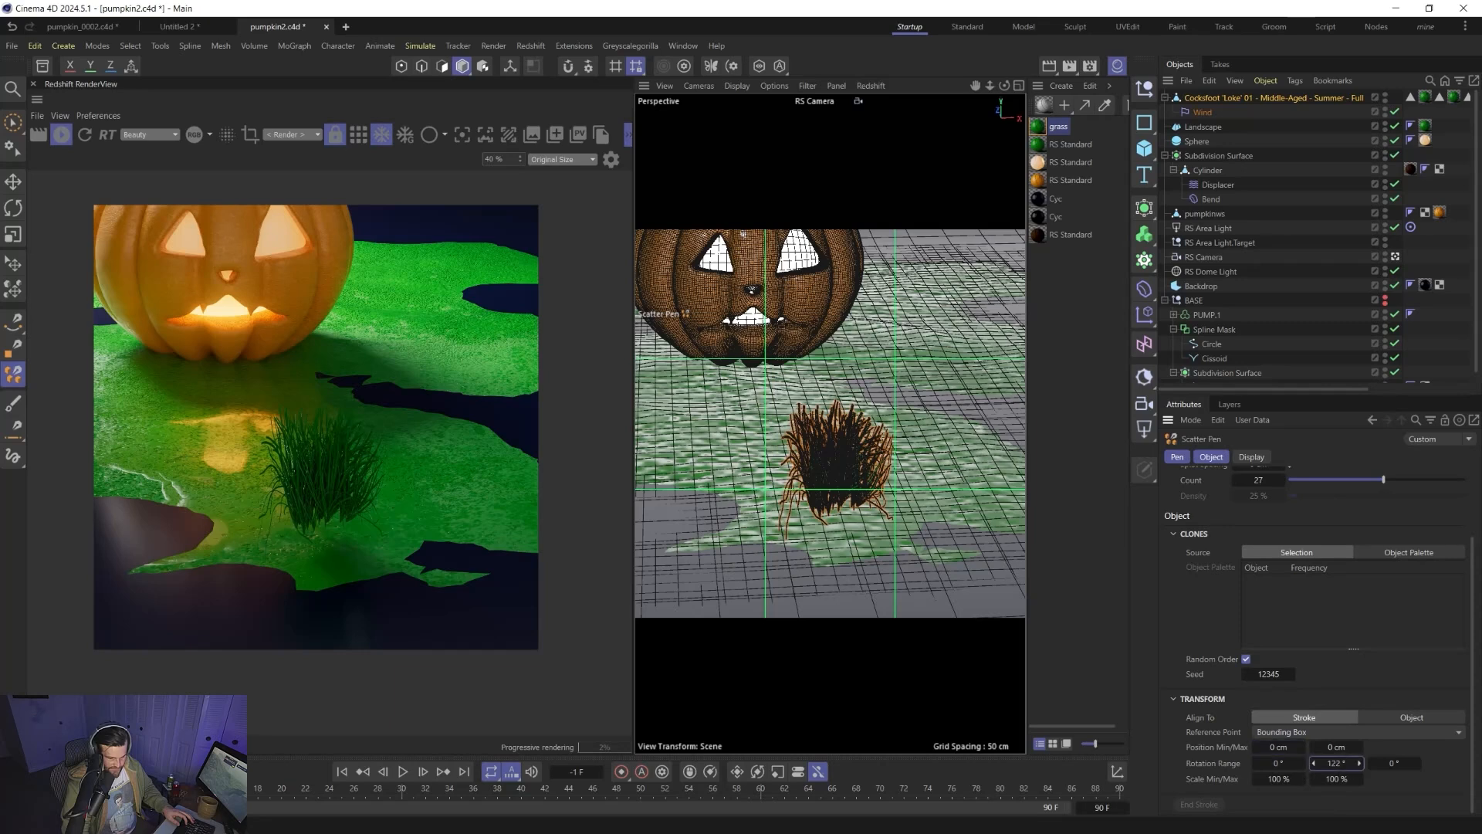
{"action": "double_click", "coordinate": [1280, 764]}
{"action": "type", "text": "5"}
{"action": "key", "text": "Tab"}
{"action": "key", "text": "Tab"}
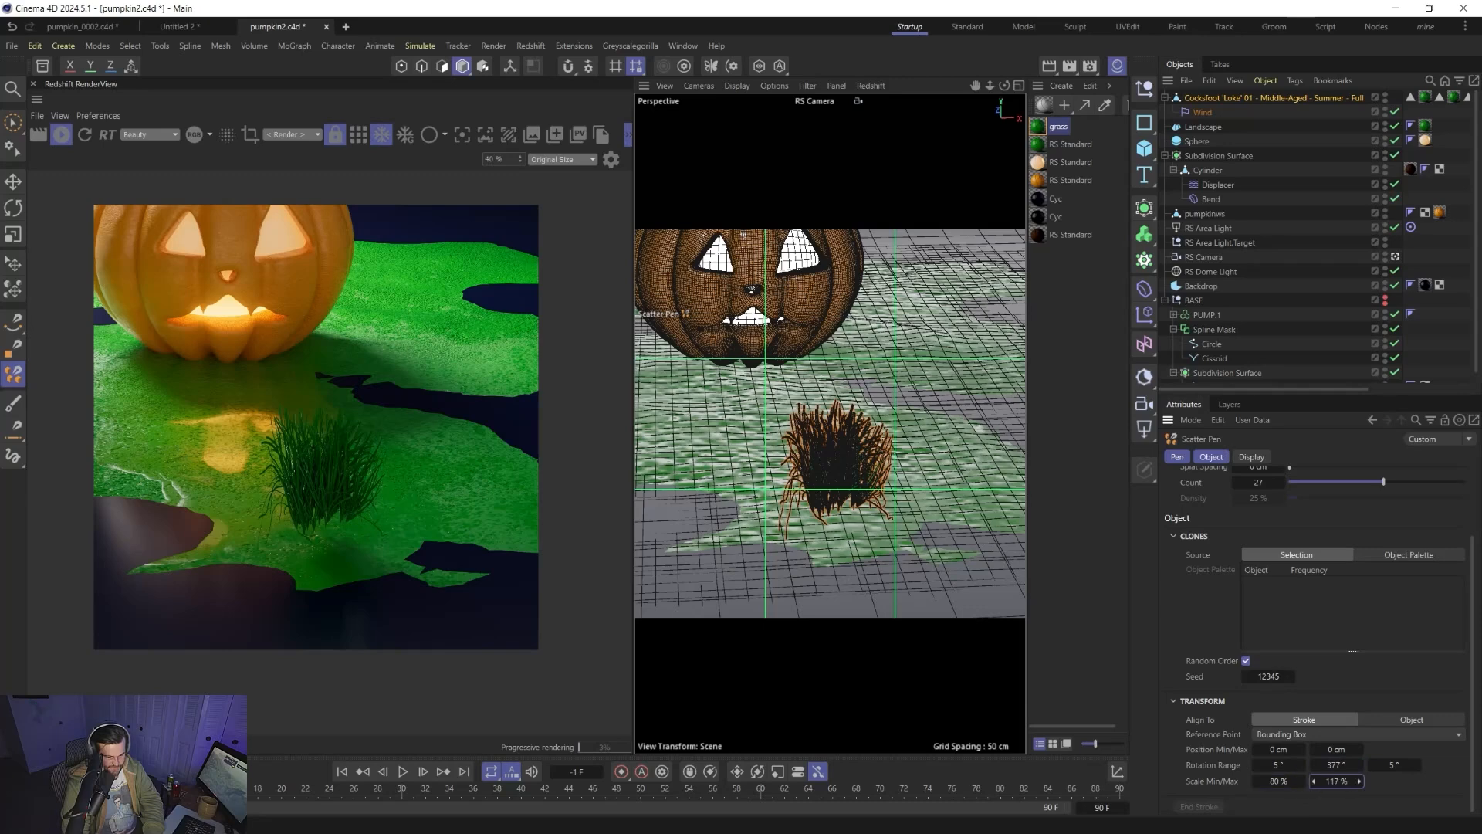
- Paint grass clumps over the green landscape all around the pumpkin with the Scatter Pen, undoing the stroke that covers the pumpkin
{"action": "scroll", "coordinate": [917, 386], "scroll_direction": "down", "scroll_amount": 6}
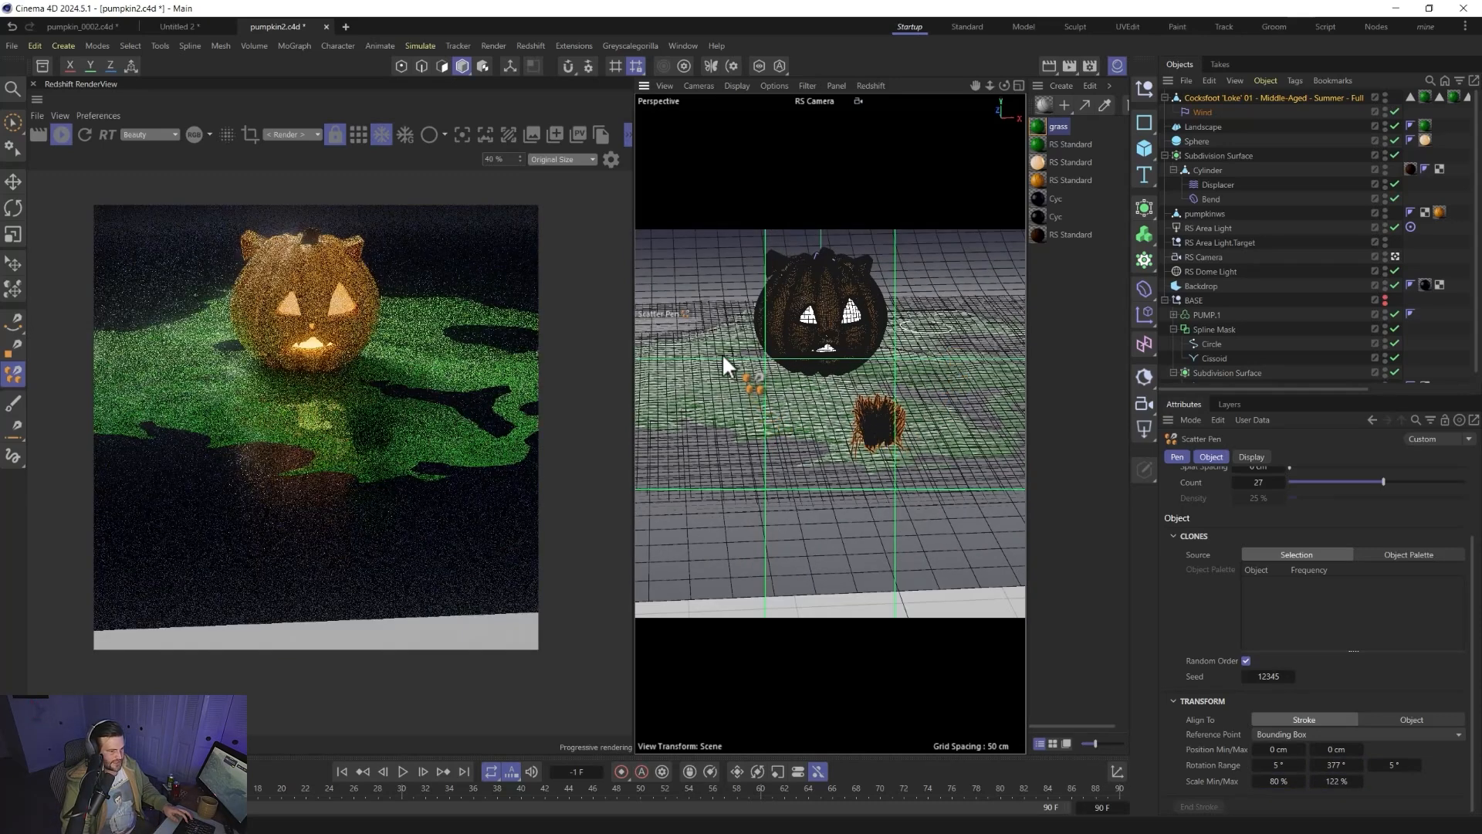
{"action": "left_click", "coordinate": [716, 339]}
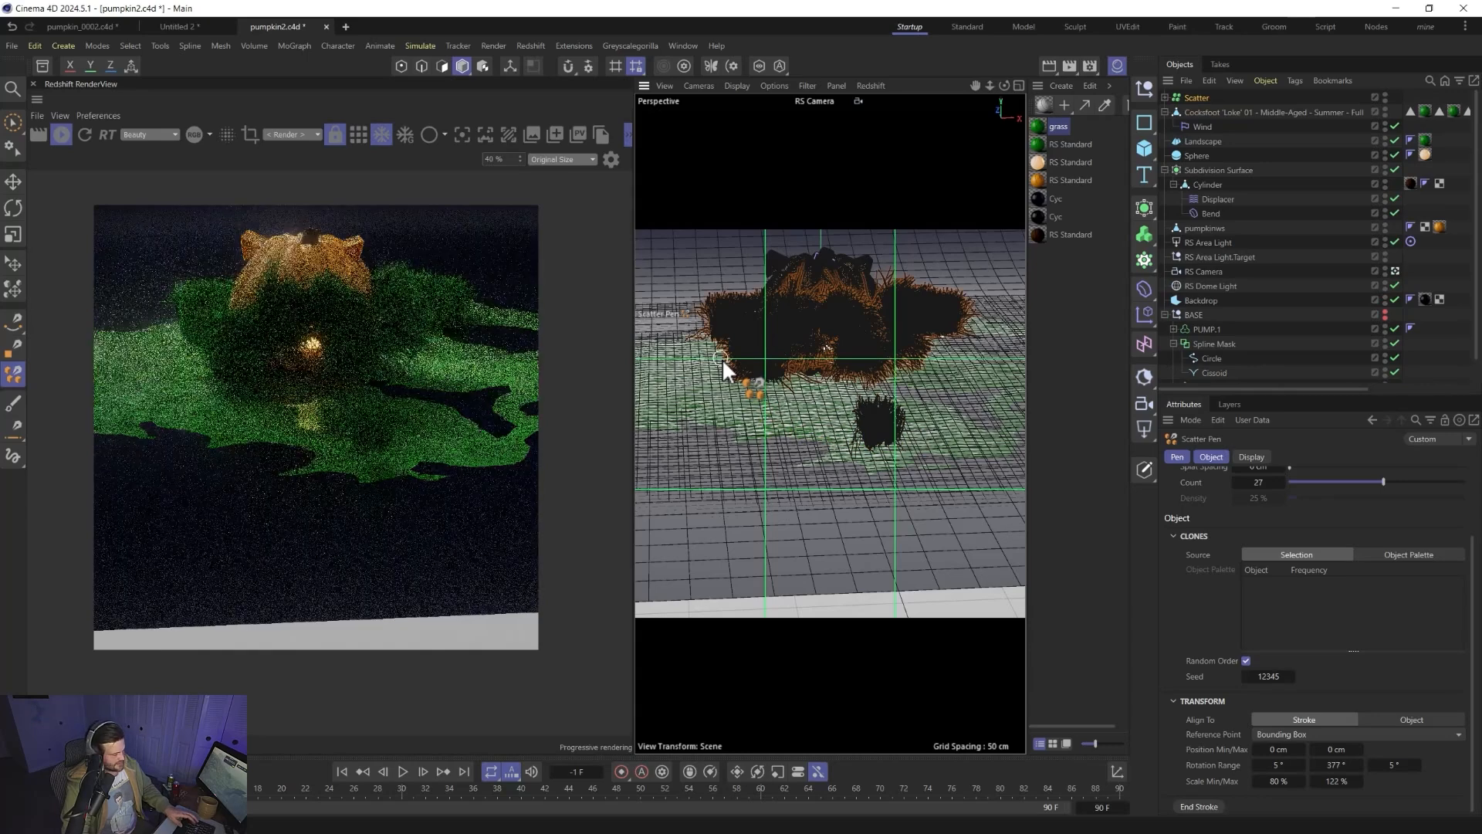
{"action": "key", "text": "ctrl+z"}
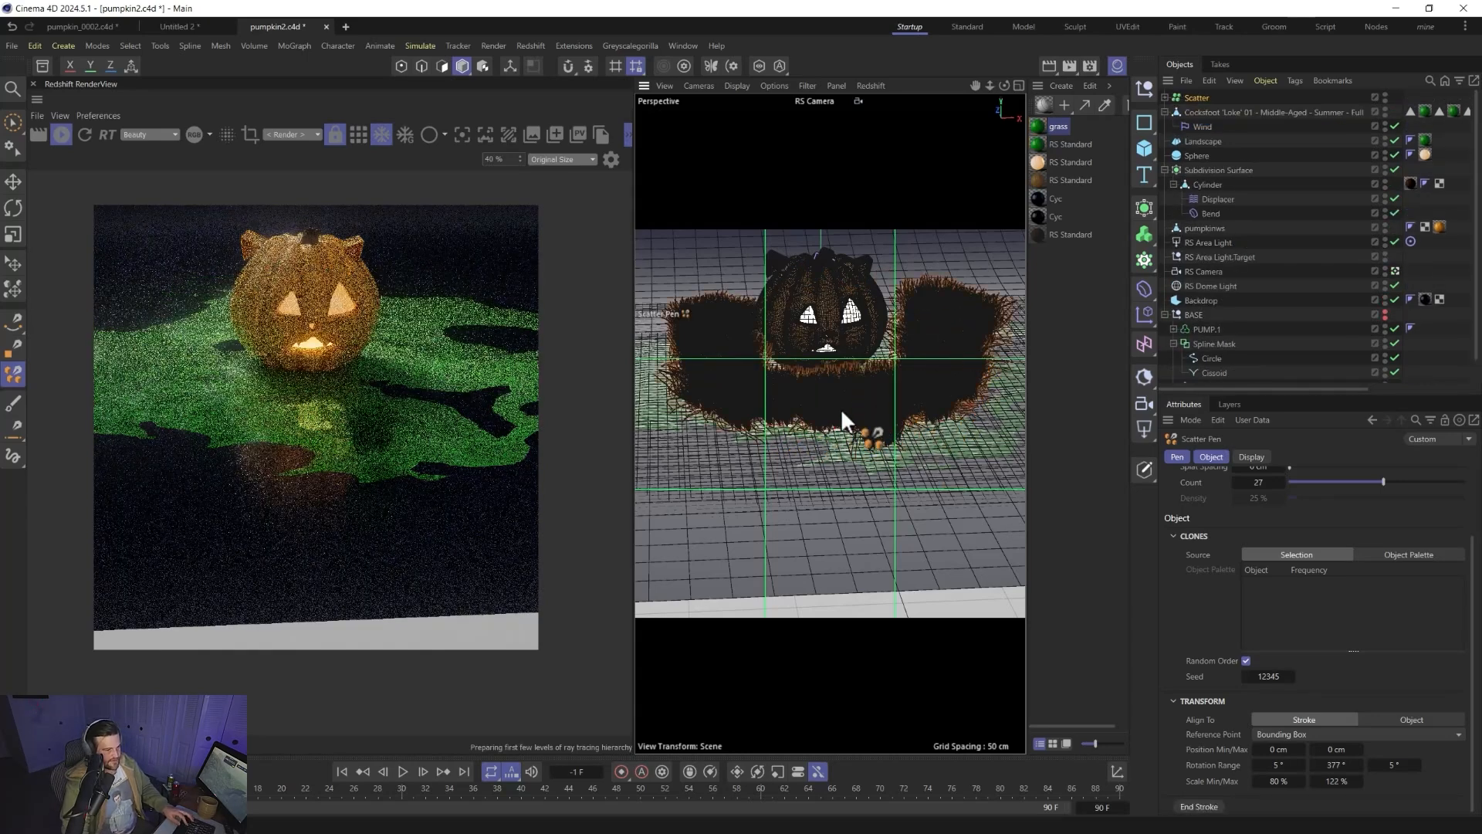
{"action": "mouse_move", "coordinate": [841, 408]}
{"action": "left_mouse_down", "text": "alt"}
{"action": "mouse_move", "coordinate": [823, 352]}
{"action": "mouse_move", "coordinate": [912, 579]}
{"action": "mouse_move", "coordinate": [978, 547]}
{"action": "left_mouse_up", "text": "alt"}
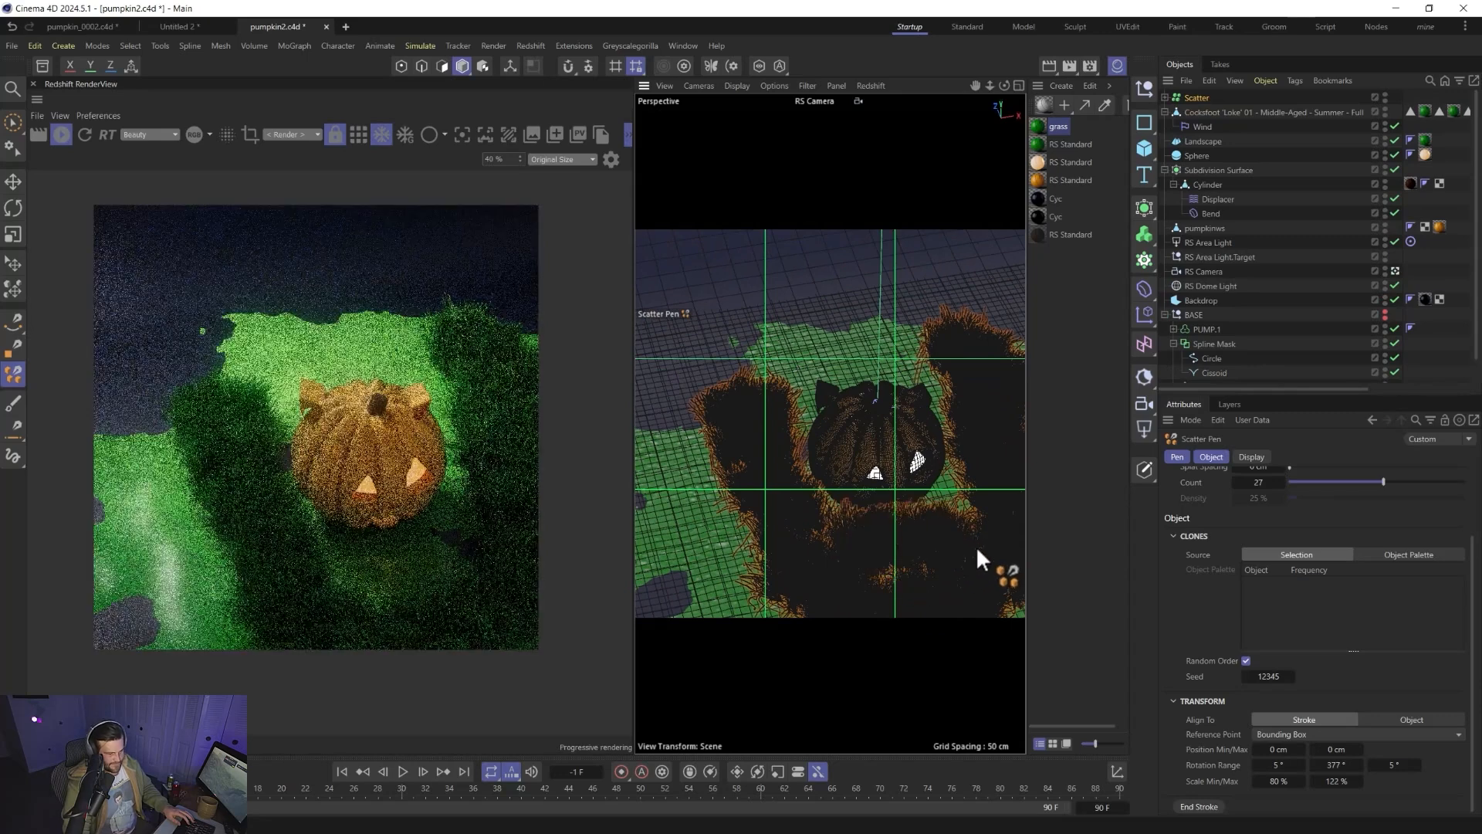
{"action": "left_click_drag", "start_coordinate": [717, 471], "coordinate": [725, 575]}
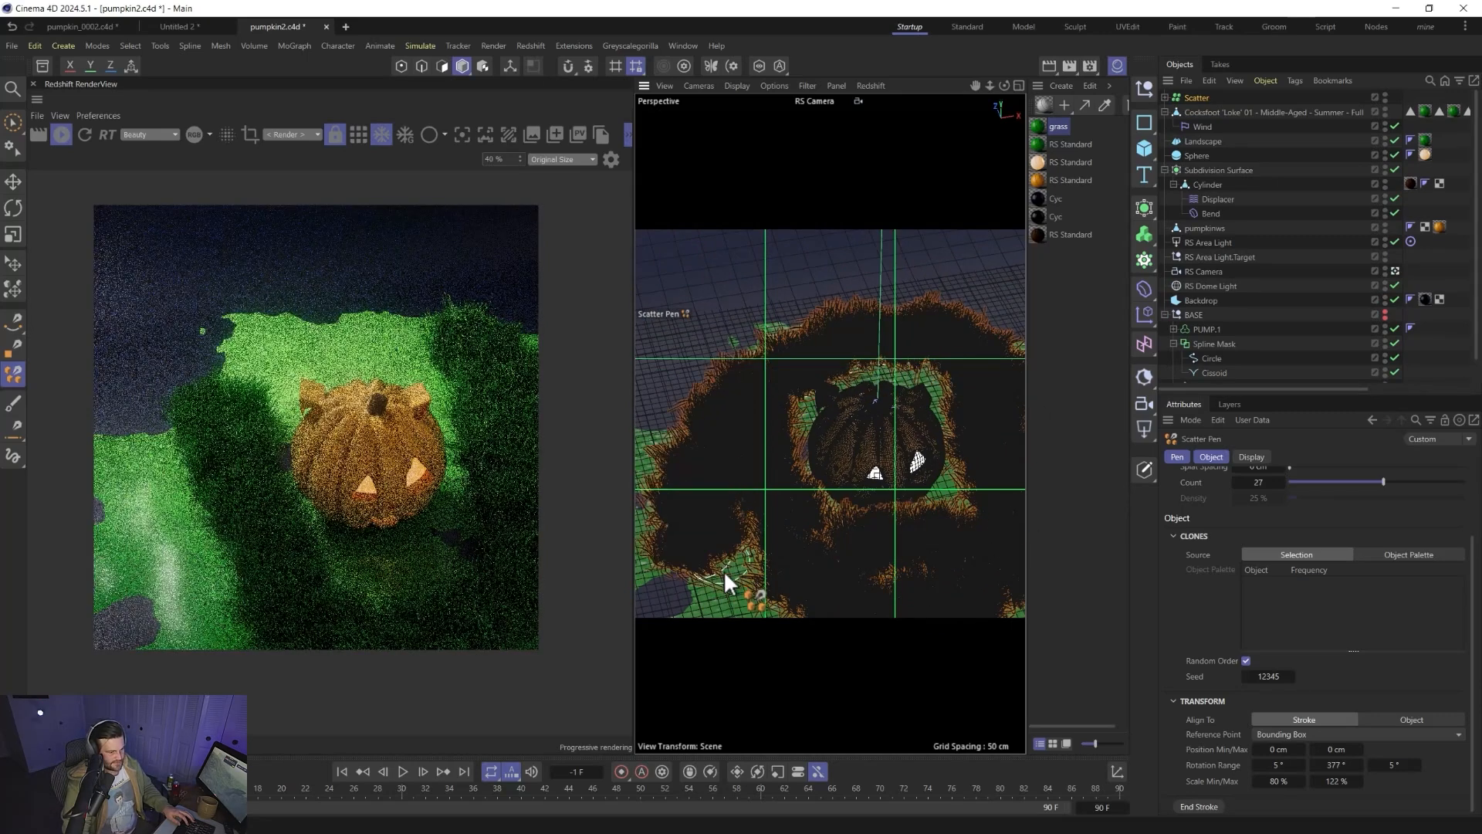
{"action": "middle_click_drag", "start_coordinate": [785, 559], "coordinate": [706, 369], "text": "alt"}
{"action": "middle_click_drag", "start_coordinate": [970, 290], "coordinate": [919, 450], "text": "alt"}
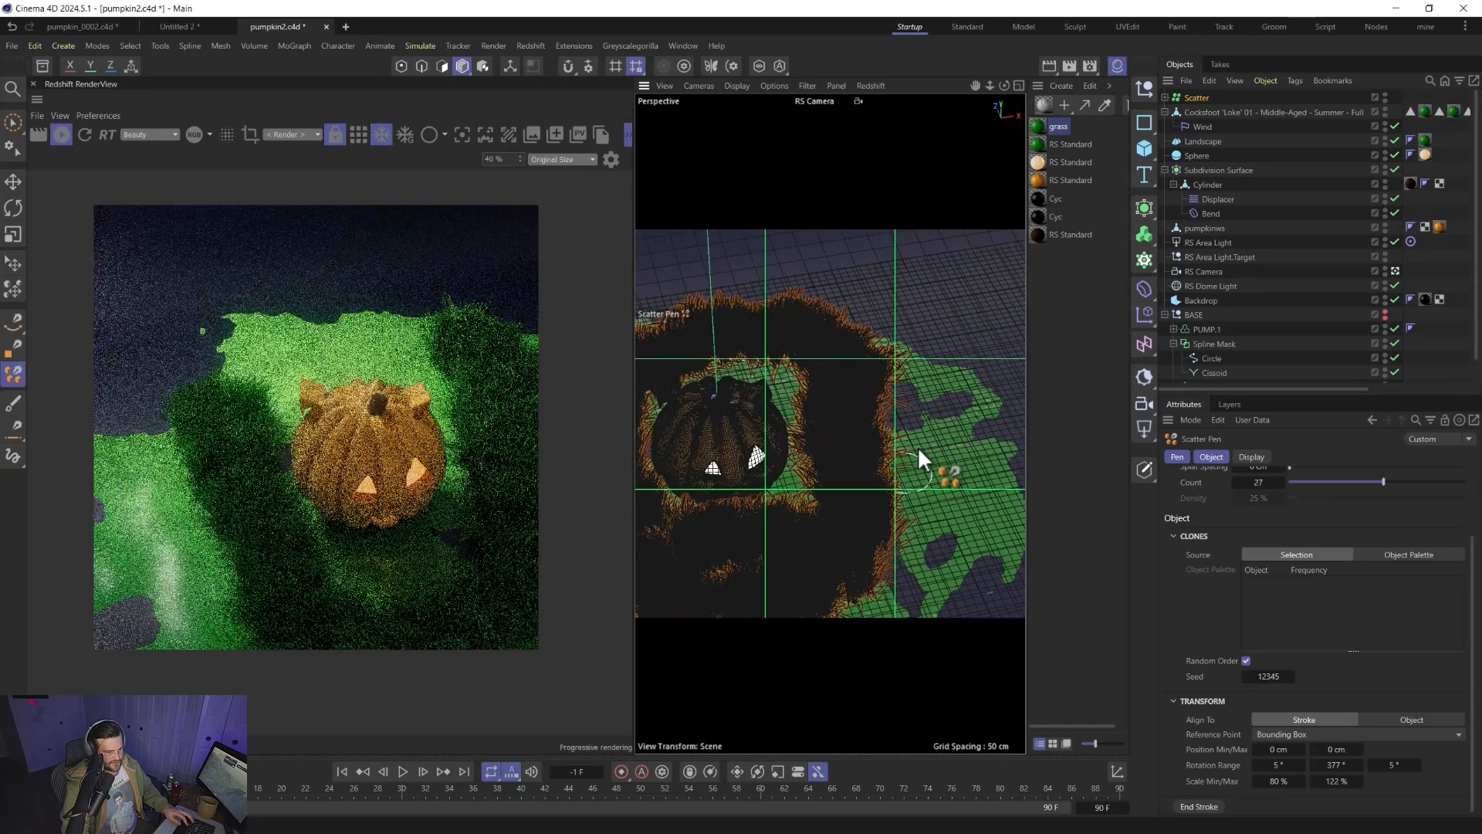
{"action": "left_click_drag", "start_coordinate": [926, 552], "coordinate": [835, 543]}
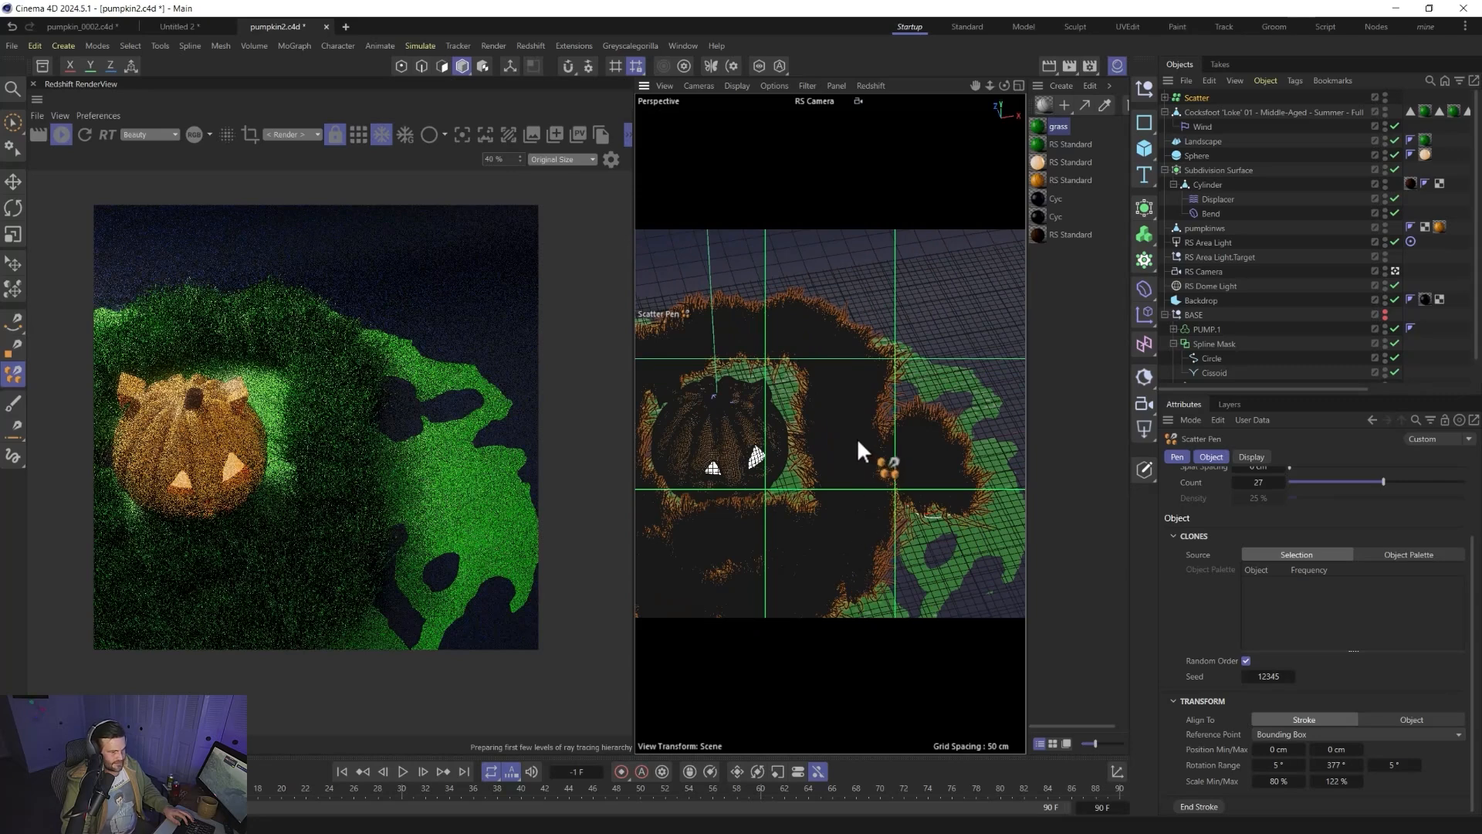
{"action": "left_click_drag", "start_coordinate": [971, 511], "coordinate": [883, 426], "text": "alt"}
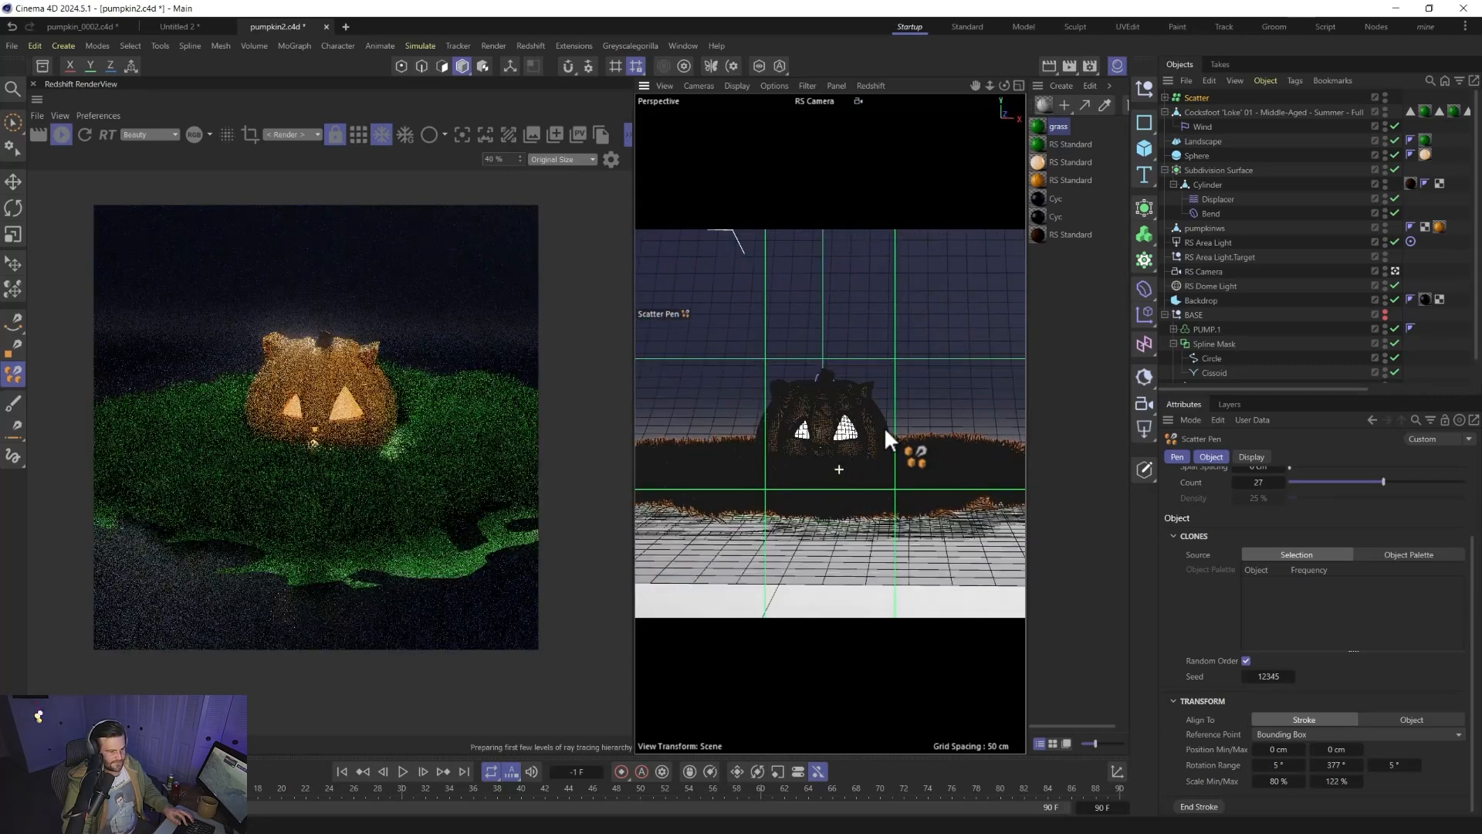
- Lower the whole Scatter object vertically so the grass sits short on the landscape and uncovers the pumpkin's mouth
{"action": "left_click", "coordinate": [1196, 98]}
{"action": "key", "text": "e"}
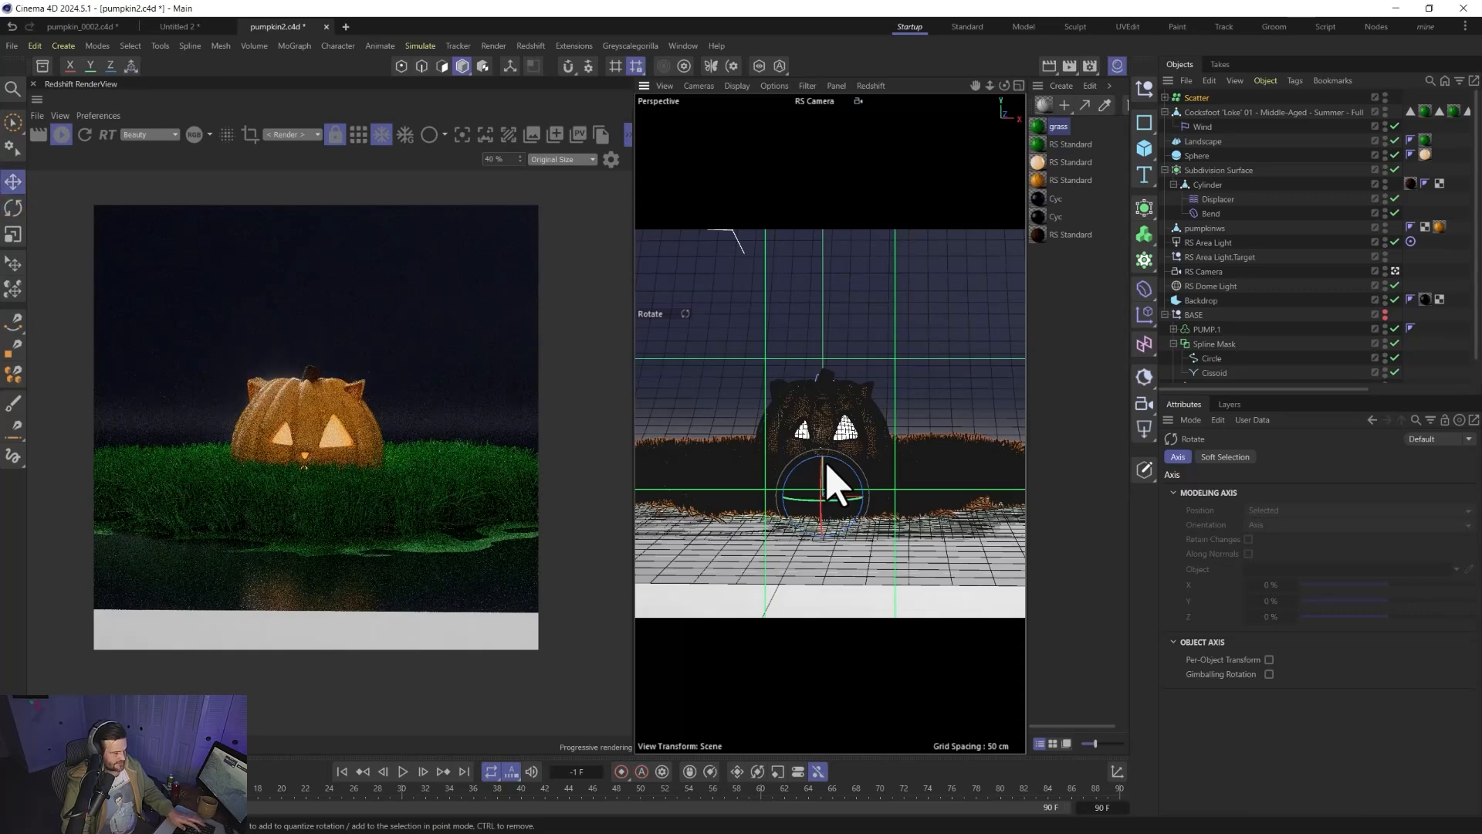
{"action": "left_click_drag", "start_coordinate": [826, 450], "coordinate": [816, 524]}
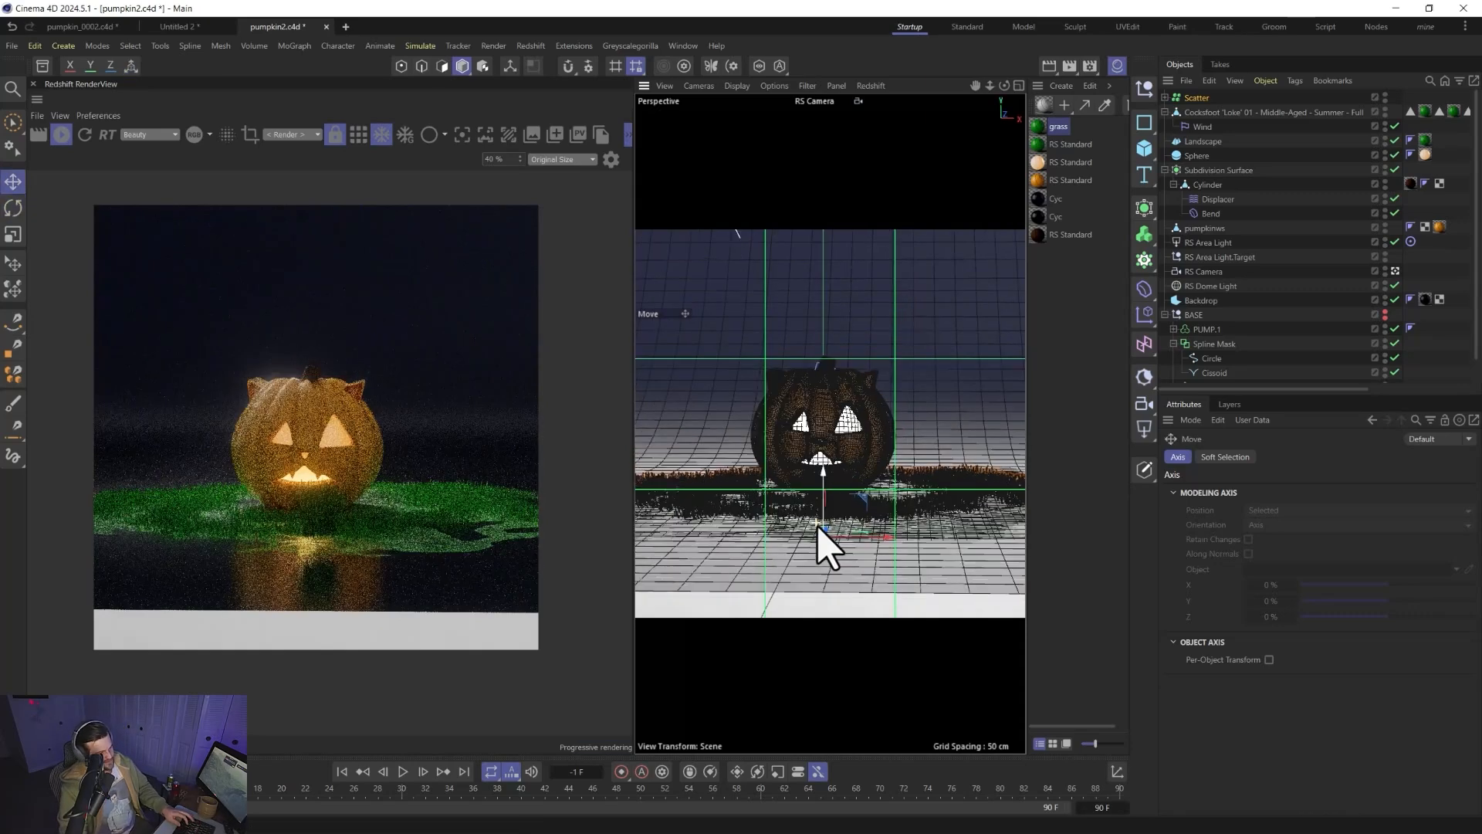
- Lower the original Cocksfoot clump into the ground in front of the pumpkin so only its blade tips stick out
{"action": "left_click", "coordinate": [1227, 113]}
{"action": "left_click_drag", "start_coordinate": [840, 463], "coordinate": [841, 513]}
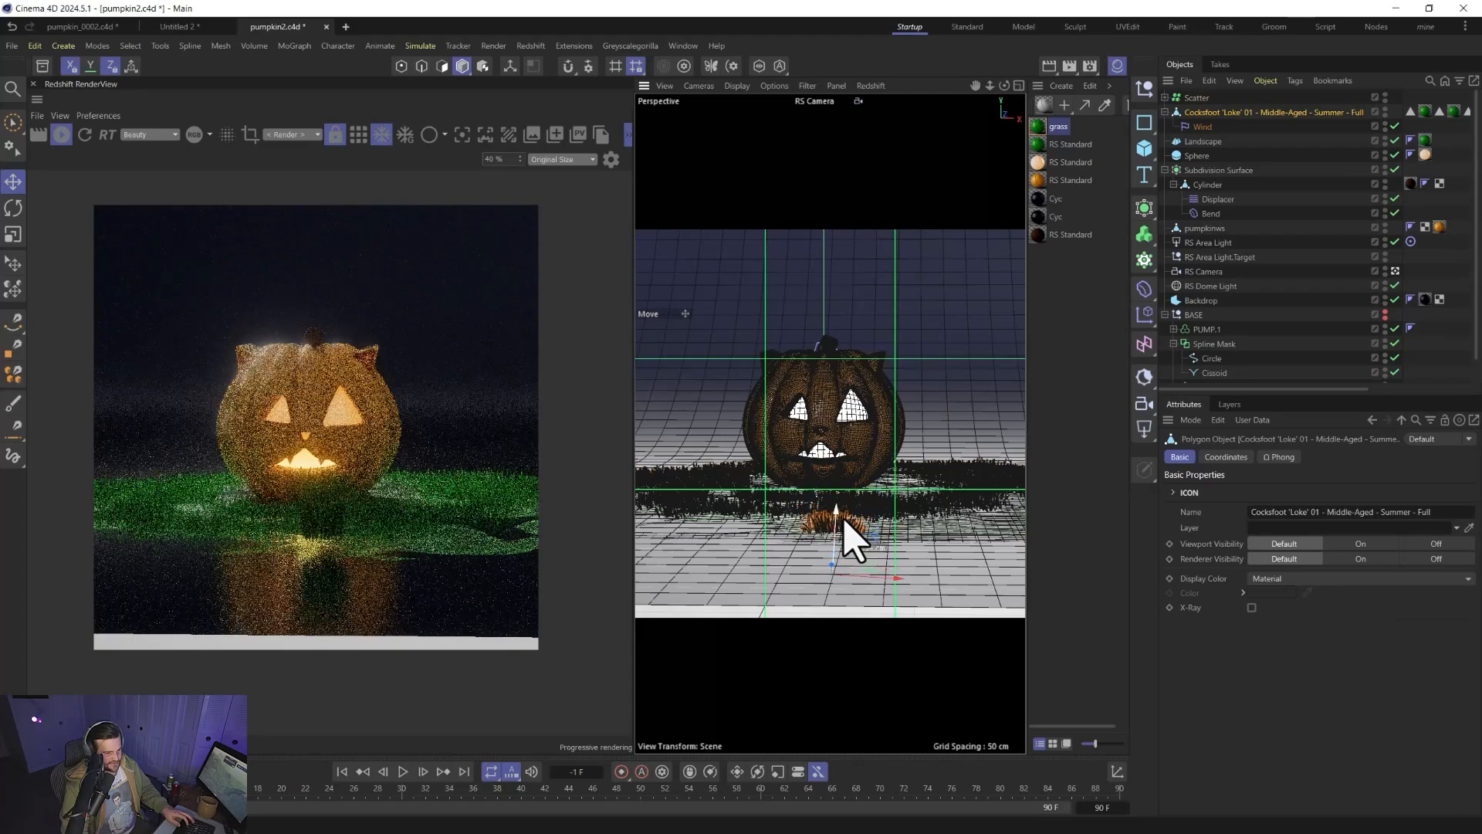
{"action": "right_click_drag", "start_coordinate": [820, 462], "coordinate": [878, 333], "text": "alt"}
{"action": "left_click_drag", "start_coordinate": [830, 456], "coordinate": [844, 460], "text": "alt"}
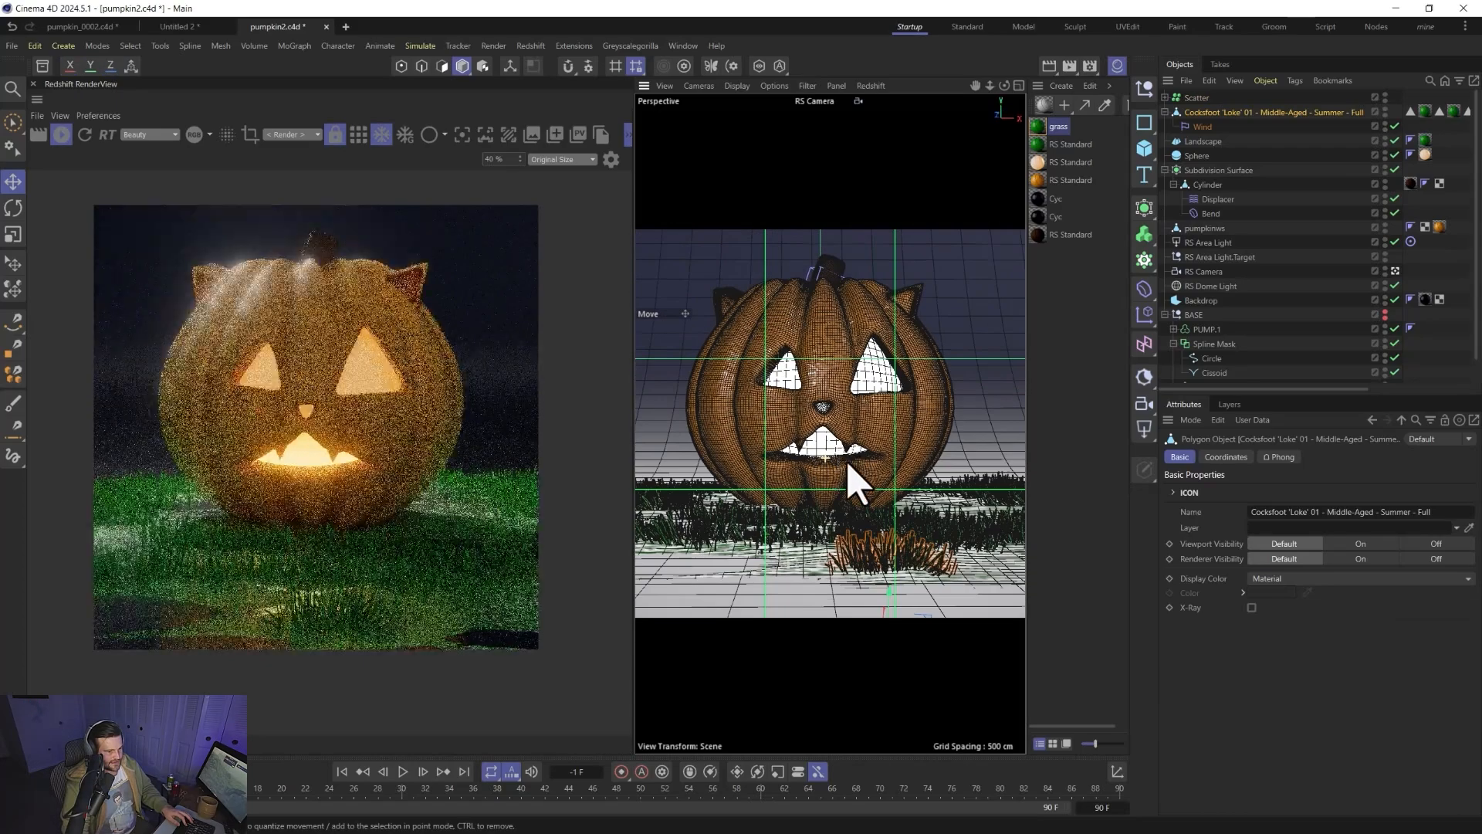
{"action": "right_click_drag", "start_coordinate": [846, 462], "coordinate": [843, 501], "text": "alt"}
{"action": "left_click_drag", "start_coordinate": [843, 500], "coordinate": [808, 512], "text": "alt"}
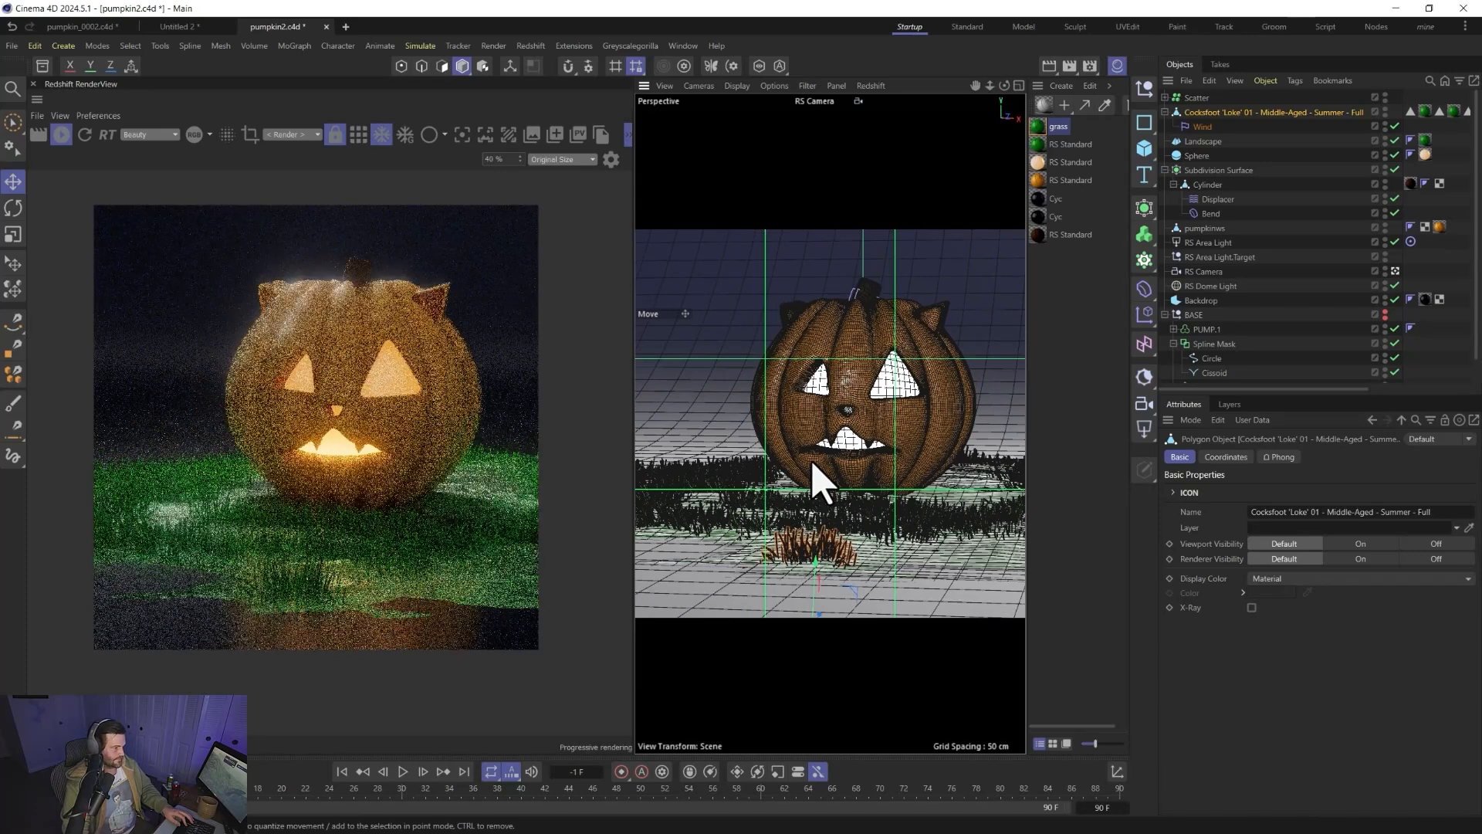
- Set the grass material's base color to a saturated green of RGB 3, 152, 3
{"action": "left_click", "coordinate": [1048, 129]}
{"action": "left_click", "coordinate": [1303, 582]}
{"action": "left_click", "coordinate": [1225, 669]}
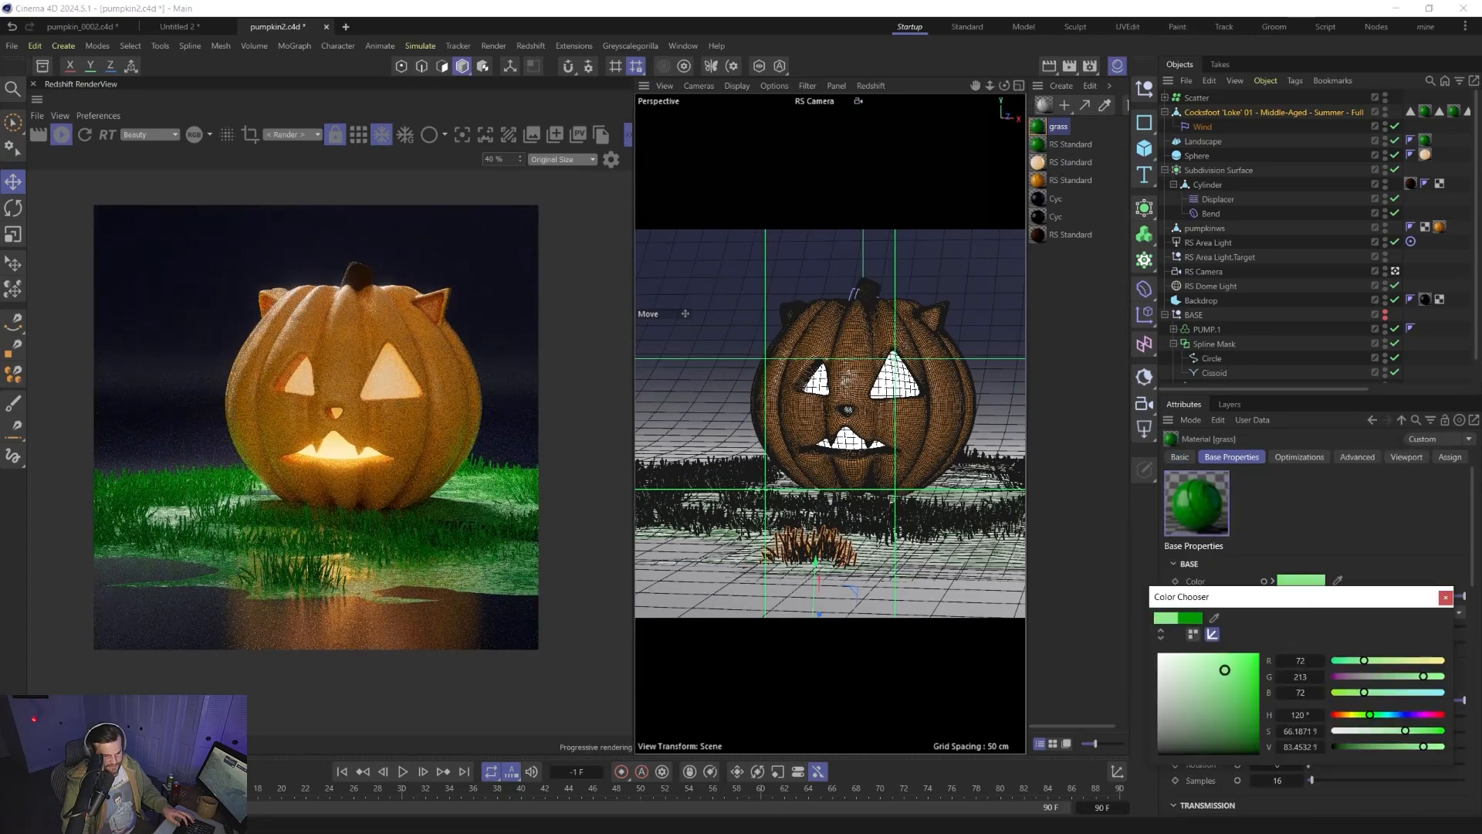
{"action": "left_click", "coordinate": [1257, 693]}
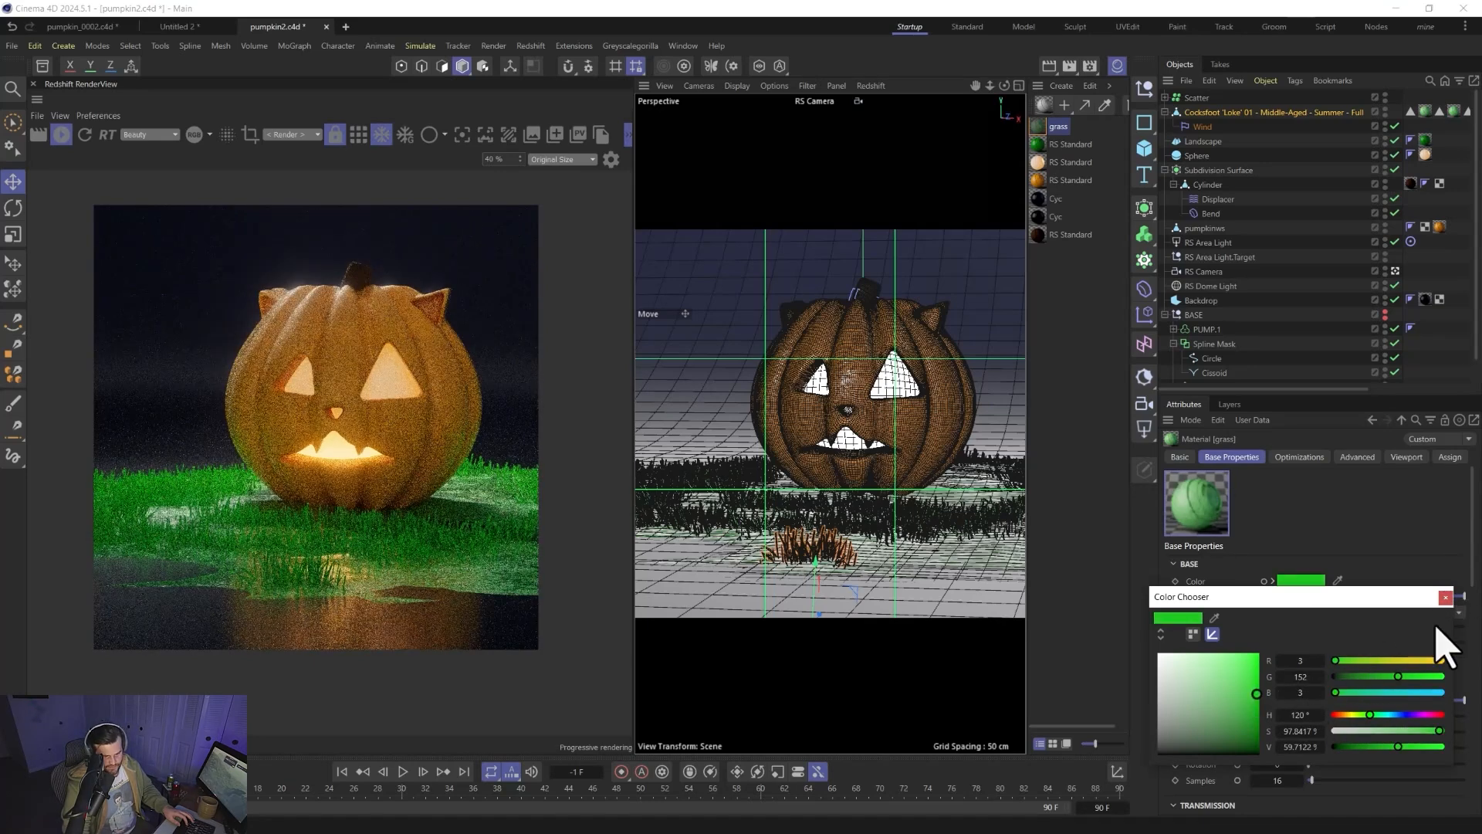
{"action": "left_click", "coordinate": [1446, 598]}
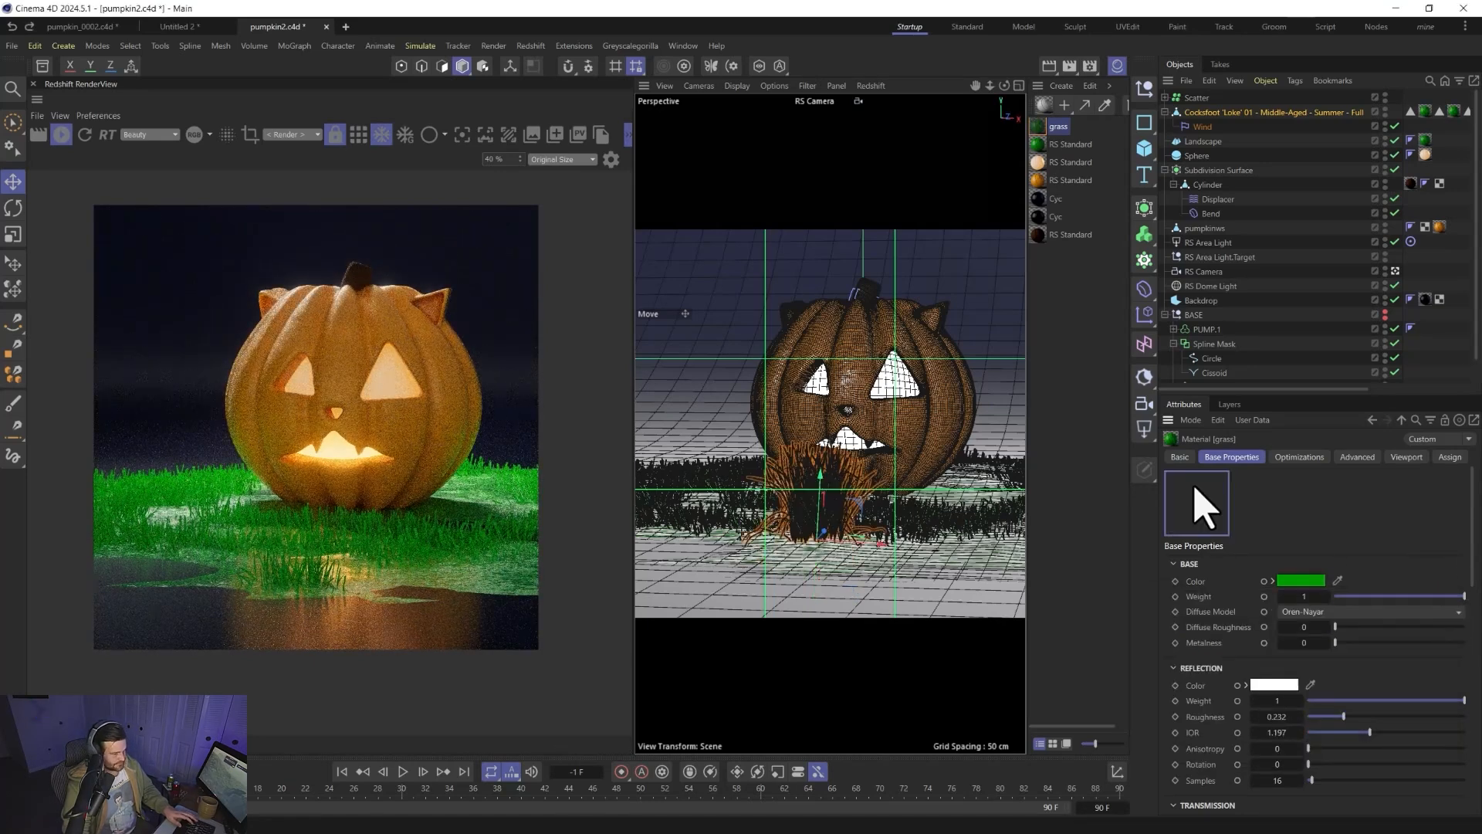
- Set the grass material's reflection roughness to 0.075 and its IOR to 1.719
{"action": "scroll", "coordinate": [1255, 637], "scroll_direction": "down", "scroll_amount": 3}
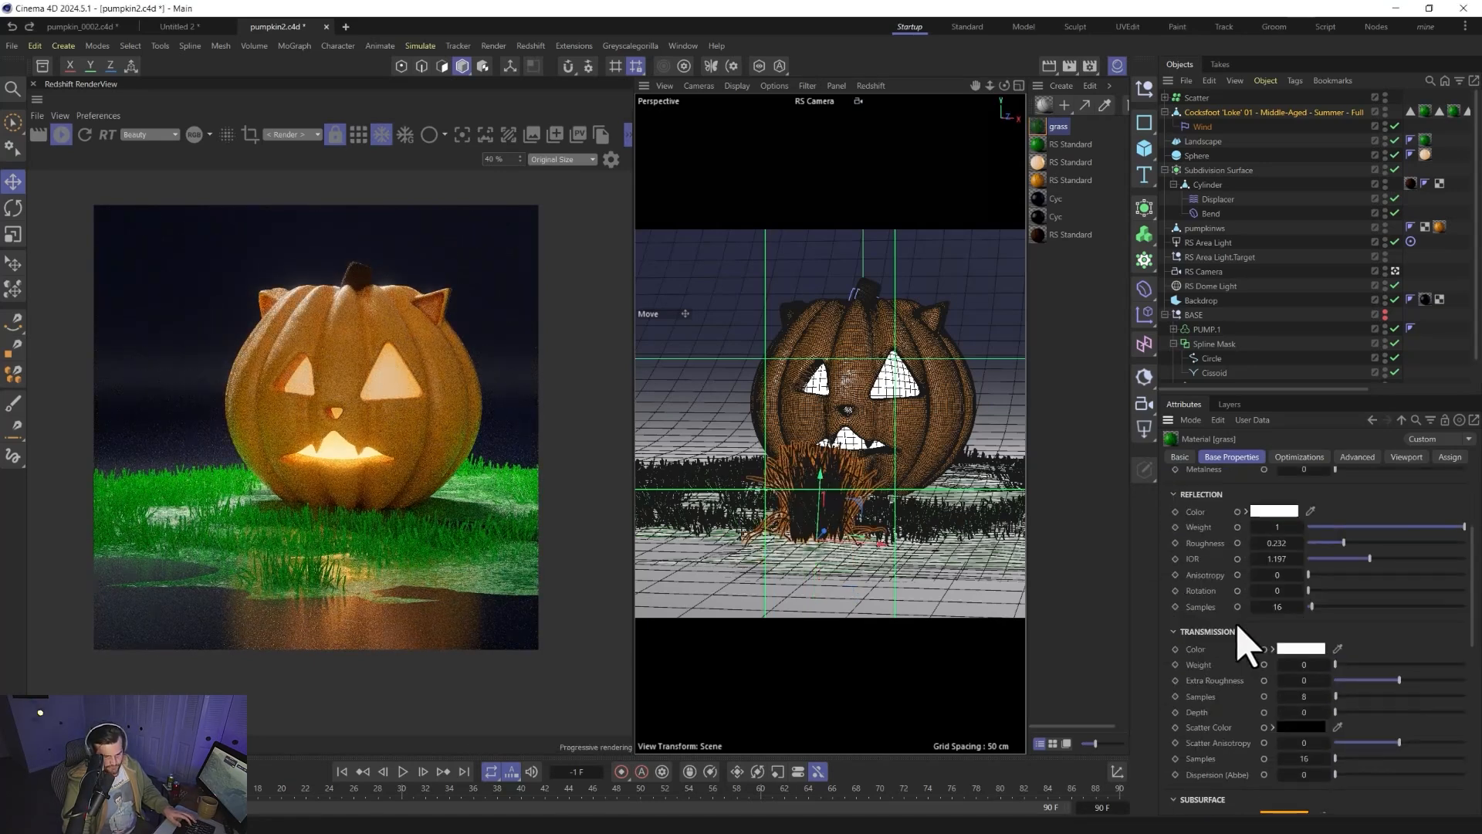
{"action": "left_click", "coordinate": [1318, 543]}
{"action": "left_click", "coordinate": [1398, 561]}
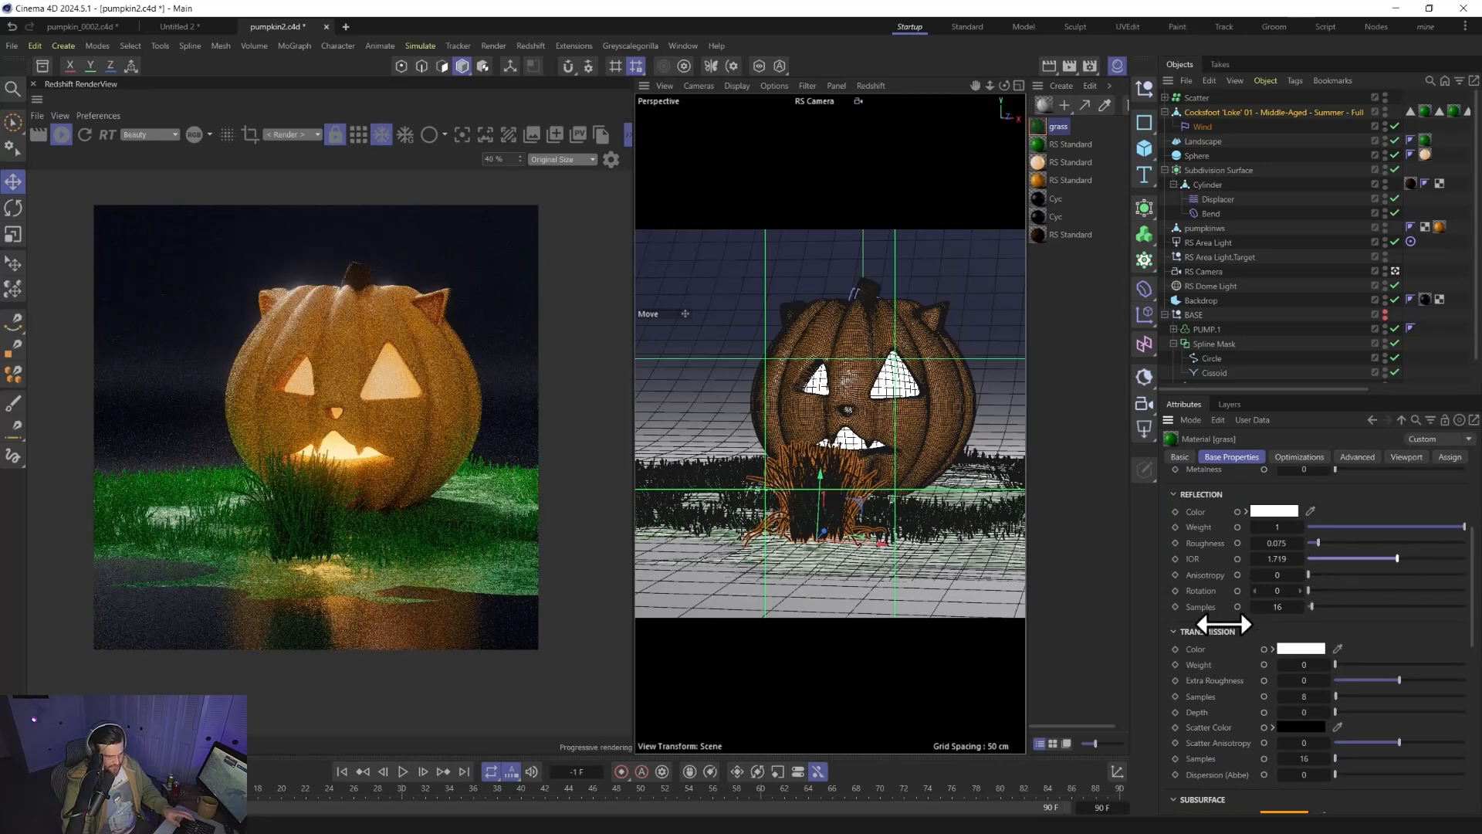
- Change the grass material's subsurface color to green and set the subsurface weight to 1
{"action": "scroll", "coordinate": [1231, 661], "scroll_direction": "down", "scroll_amount": 5}
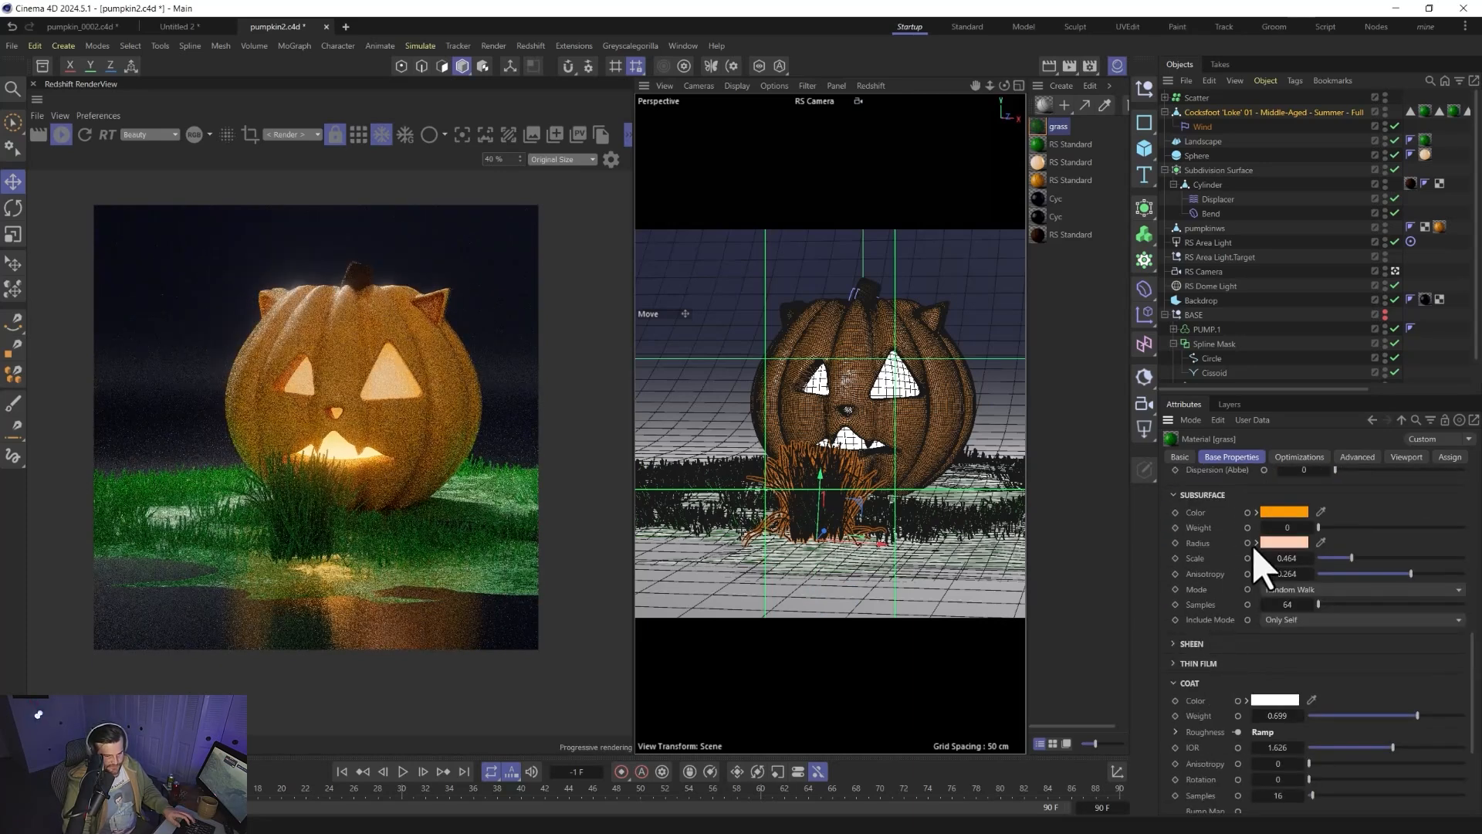
{"action": "scroll", "coordinate": [1241, 594], "scroll_direction": "up", "scroll_amount": 3}
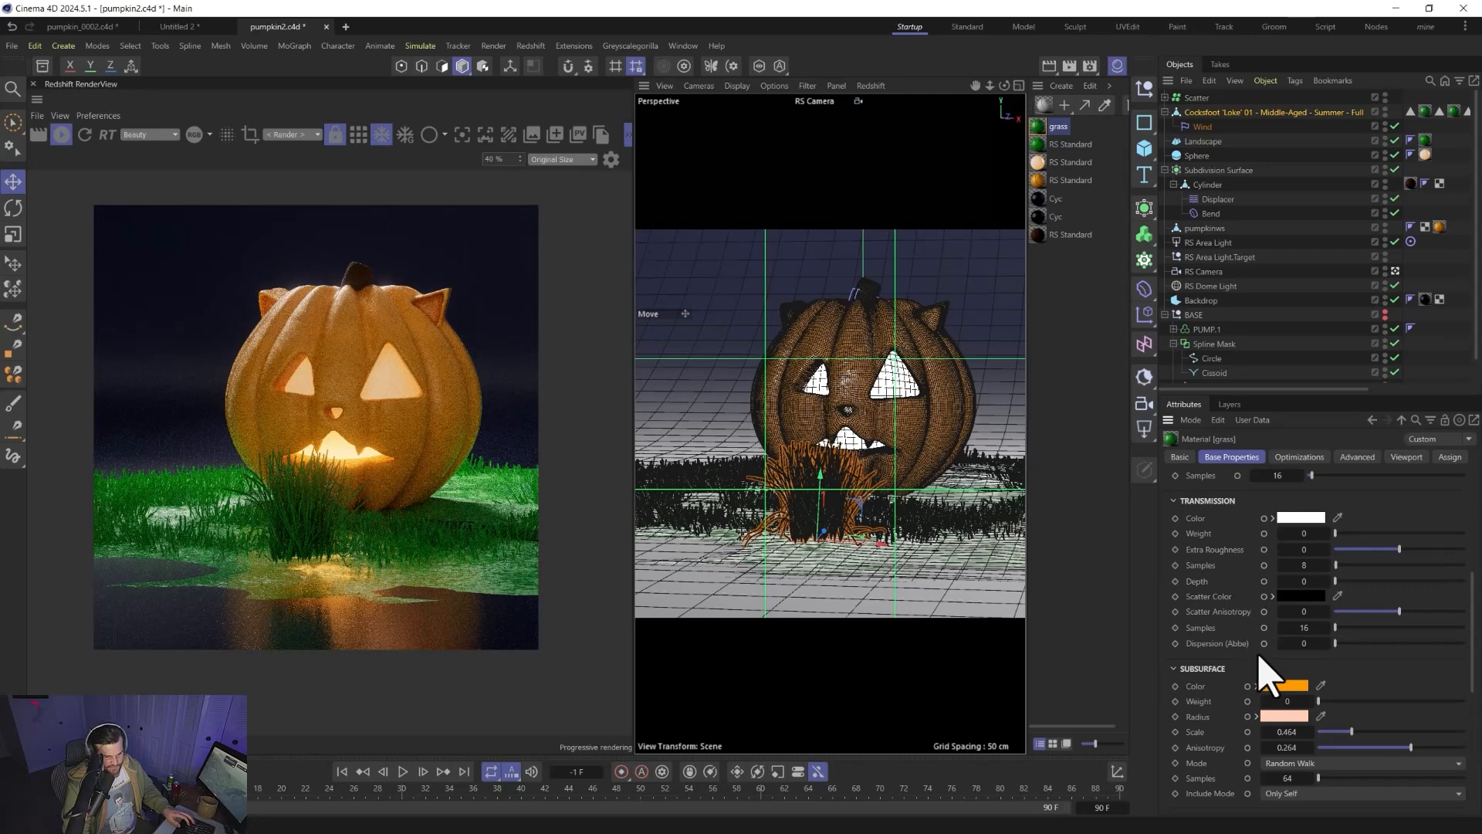
{"action": "left_click", "coordinate": [1284, 686]}
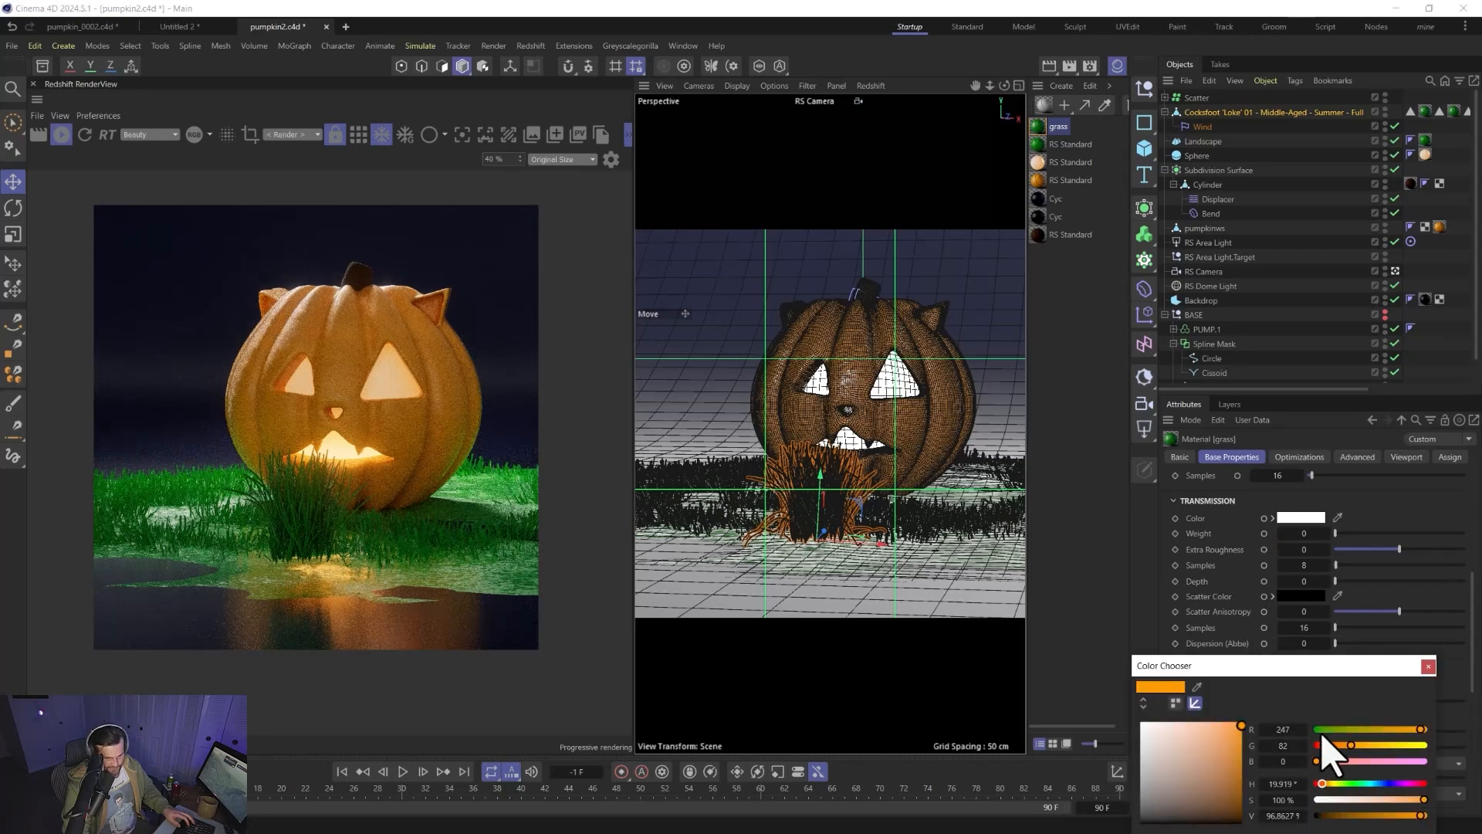
{"action": "left_click", "coordinate": [1324, 730]}
{"action": "left_click", "coordinate": [1429, 666]}
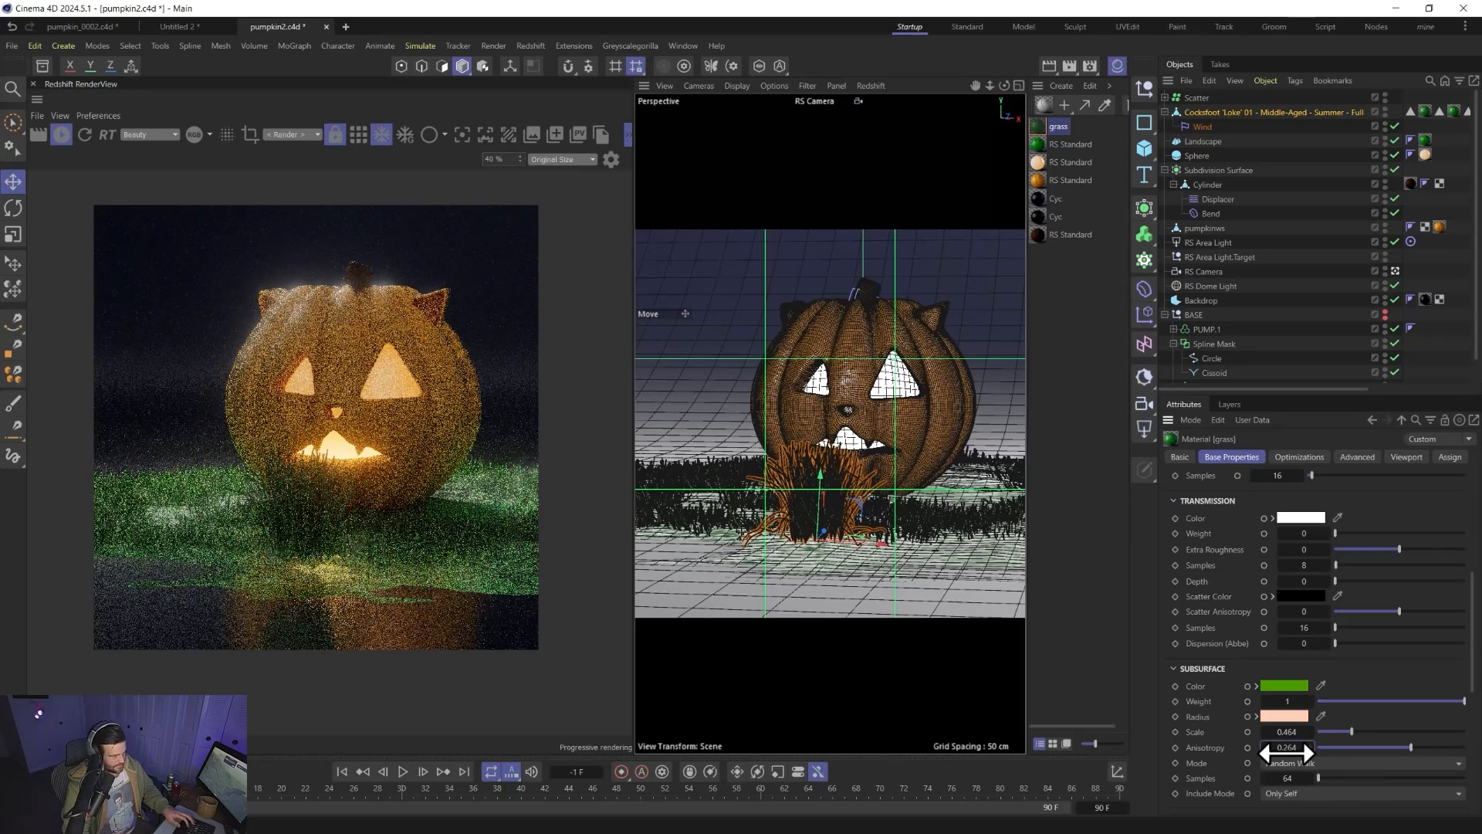
- Set the grass subsurface radius to a yellow-green of RGB 138, 159, 33, with scale 5 and anisotropy 0
{"action": "left_click", "coordinate": [1284, 717]}
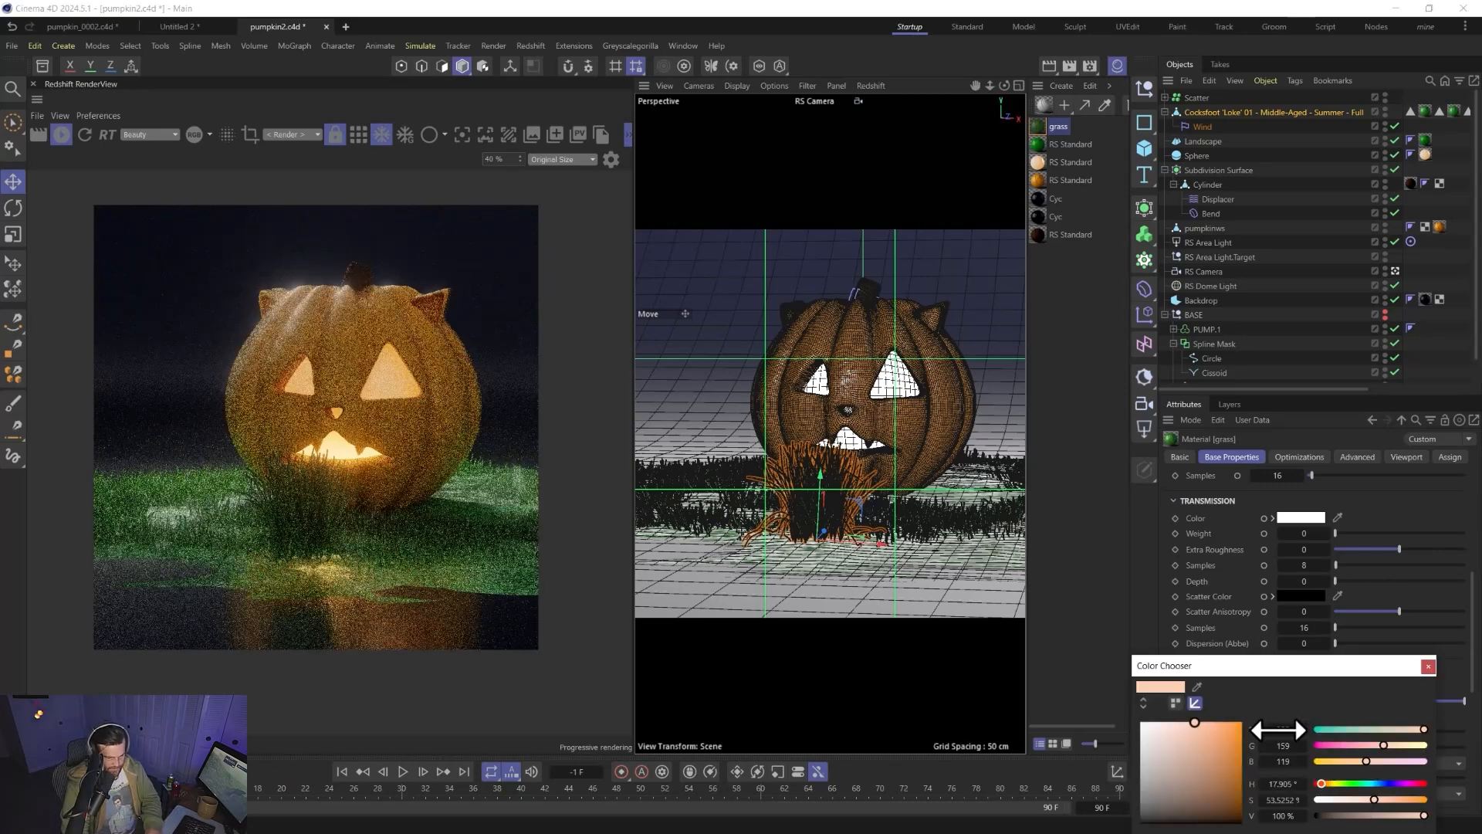
{"action": "left_click", "coordinate": [1349, 729]}
{"action": "left_click", "coordinate": [1330, 761]}
{"action": "left_click", "coordinate": [1337, 784]}
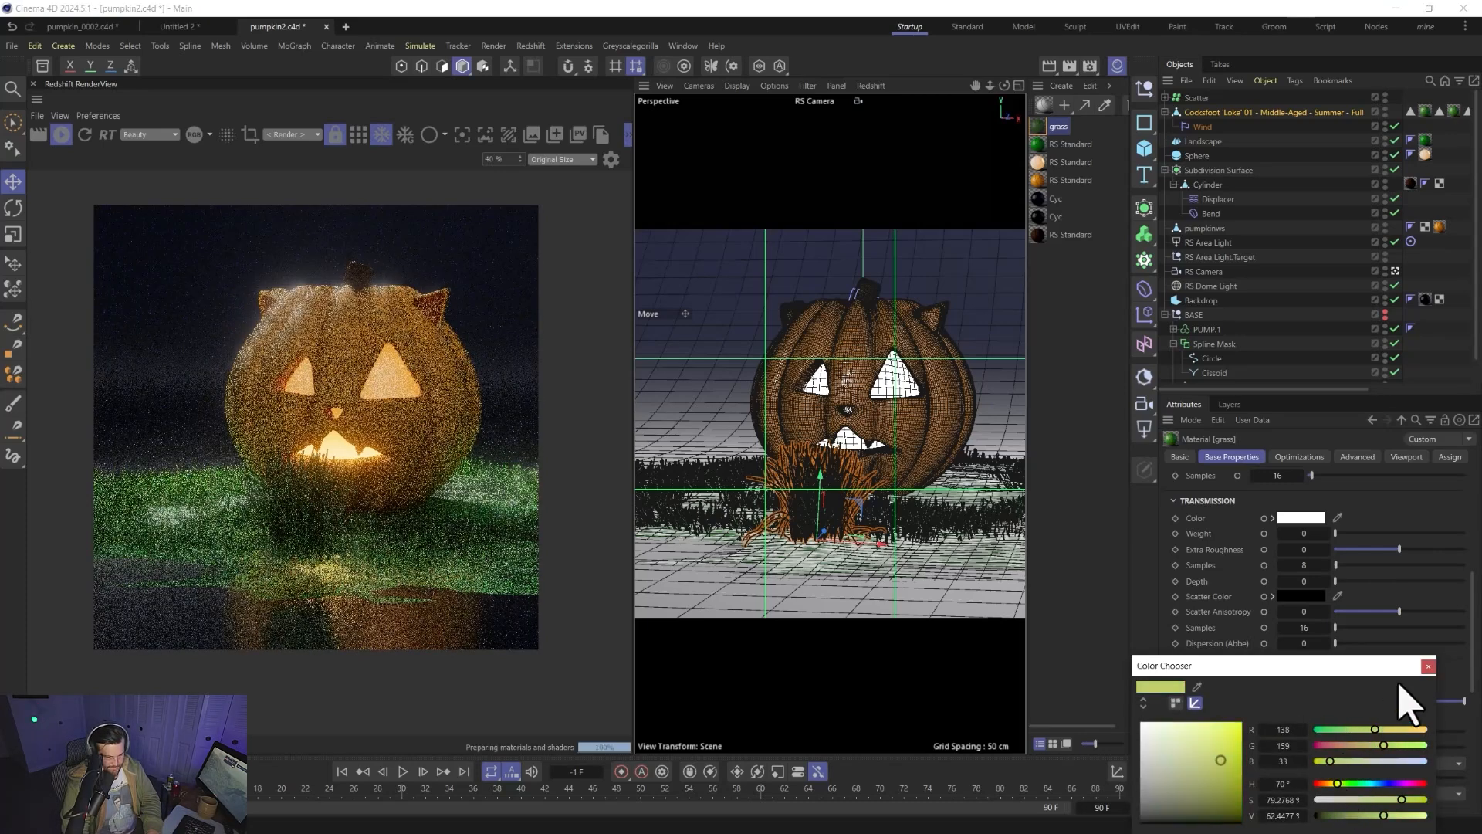
{"action": "left_click", "coordinate": [1429, 666]}
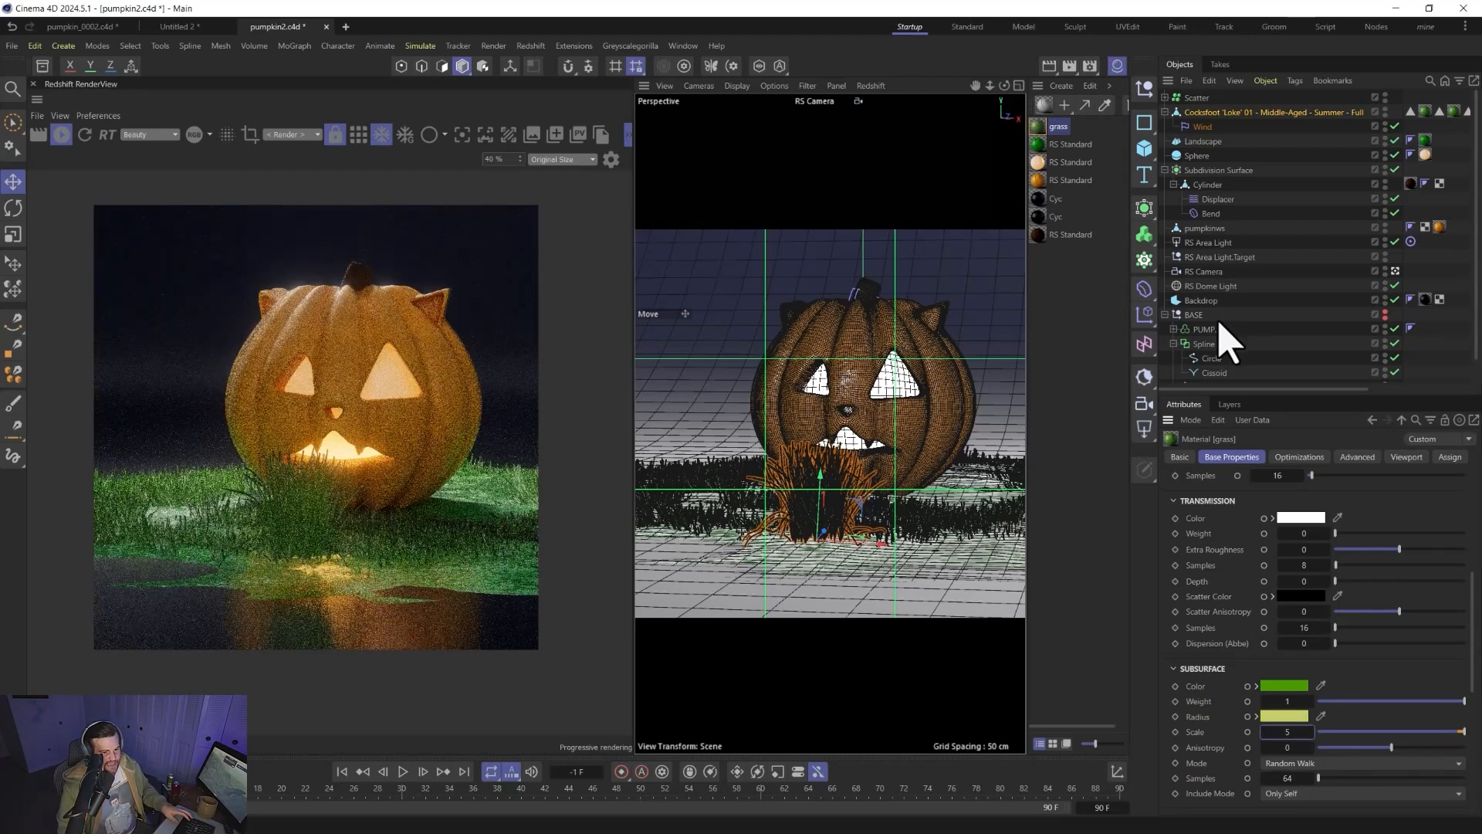
- Add a second Redshift area light and give it a target tag with a null
{"action": "left_click", "coordinate": [1144, 429]}
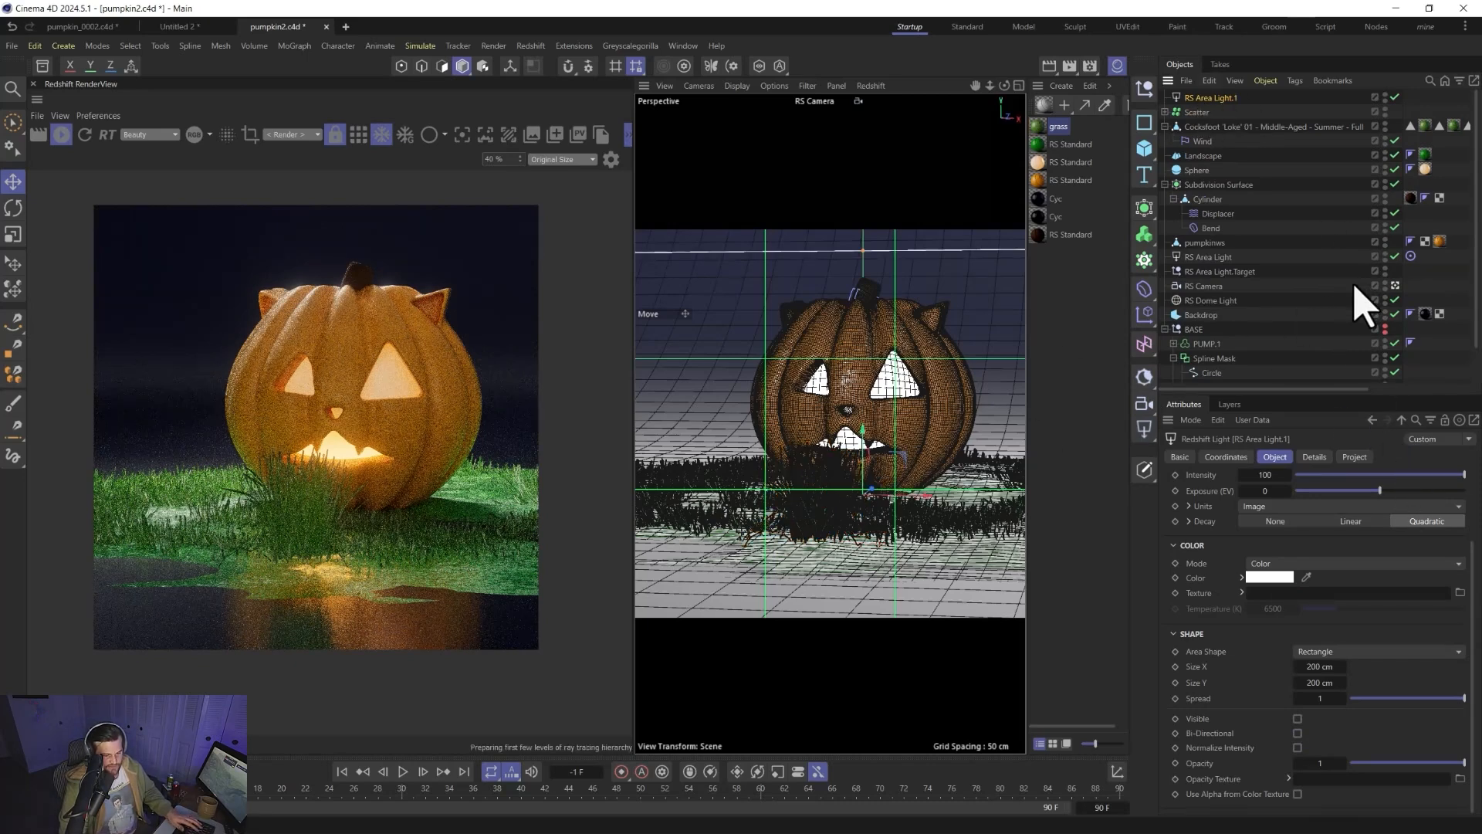
{"action": "scroll", "coordinate": [1348, 525], "scroll_direction": "up", "scroll_amount": 2}
{"action": "left_click", "coordinate": [1424, 494]}
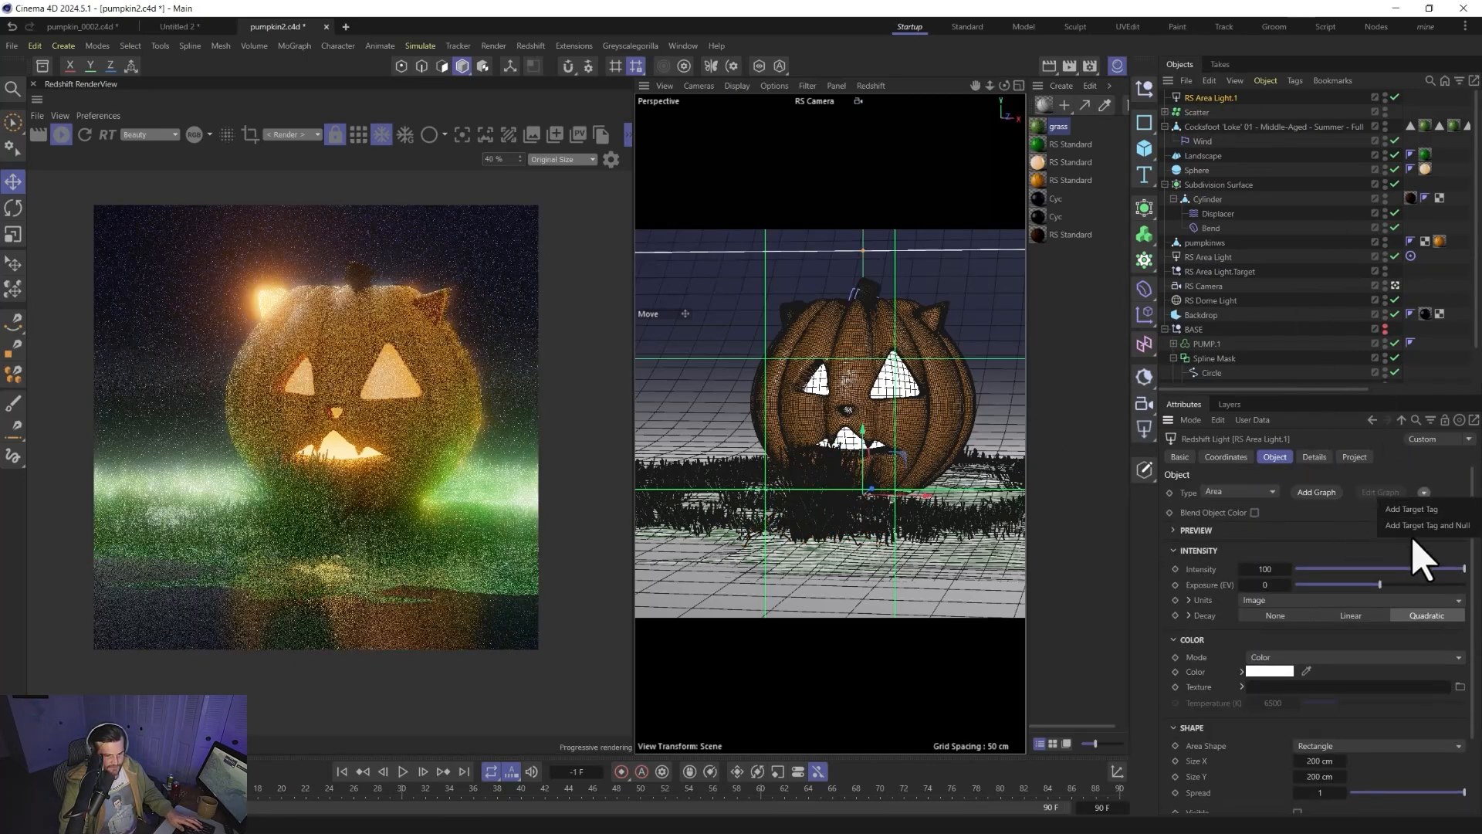
{"action": "left_click", "coordinate": [1412, 524]}
- Raise the new area light above the pumpkin and move it off to the pumpkin's upper right side
{"action": "left_click", "coordinate": [1212, 99]}
{"action": "key", "text": "e"}
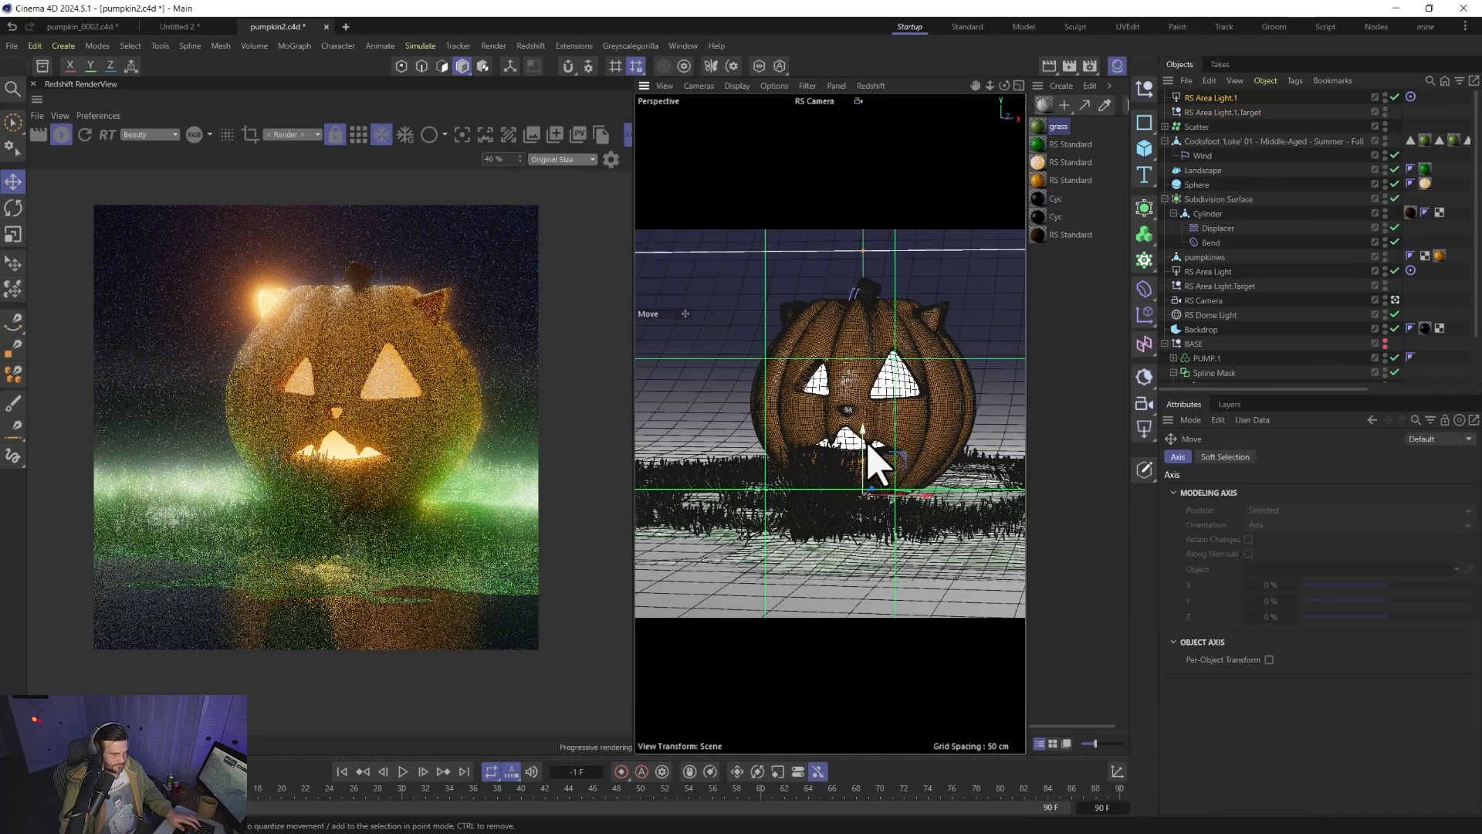
{"action": "left_click_drag", "start_coordinate": [867, 434], "coordinate": [892, 207]}
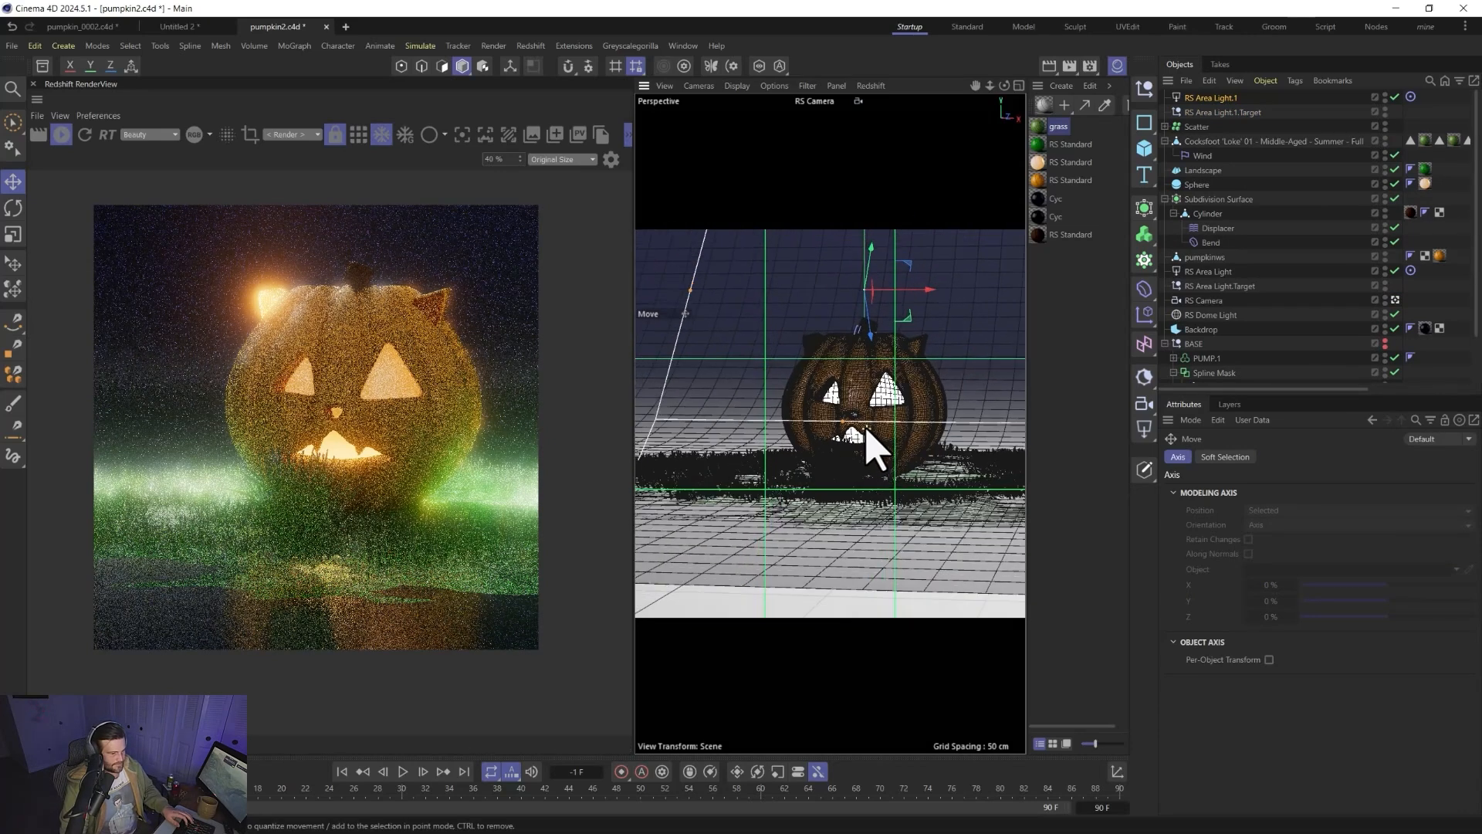
{"action": "left_click_drag", "start_coordinate": [896, 314], "coordinate": [1000, 255]}
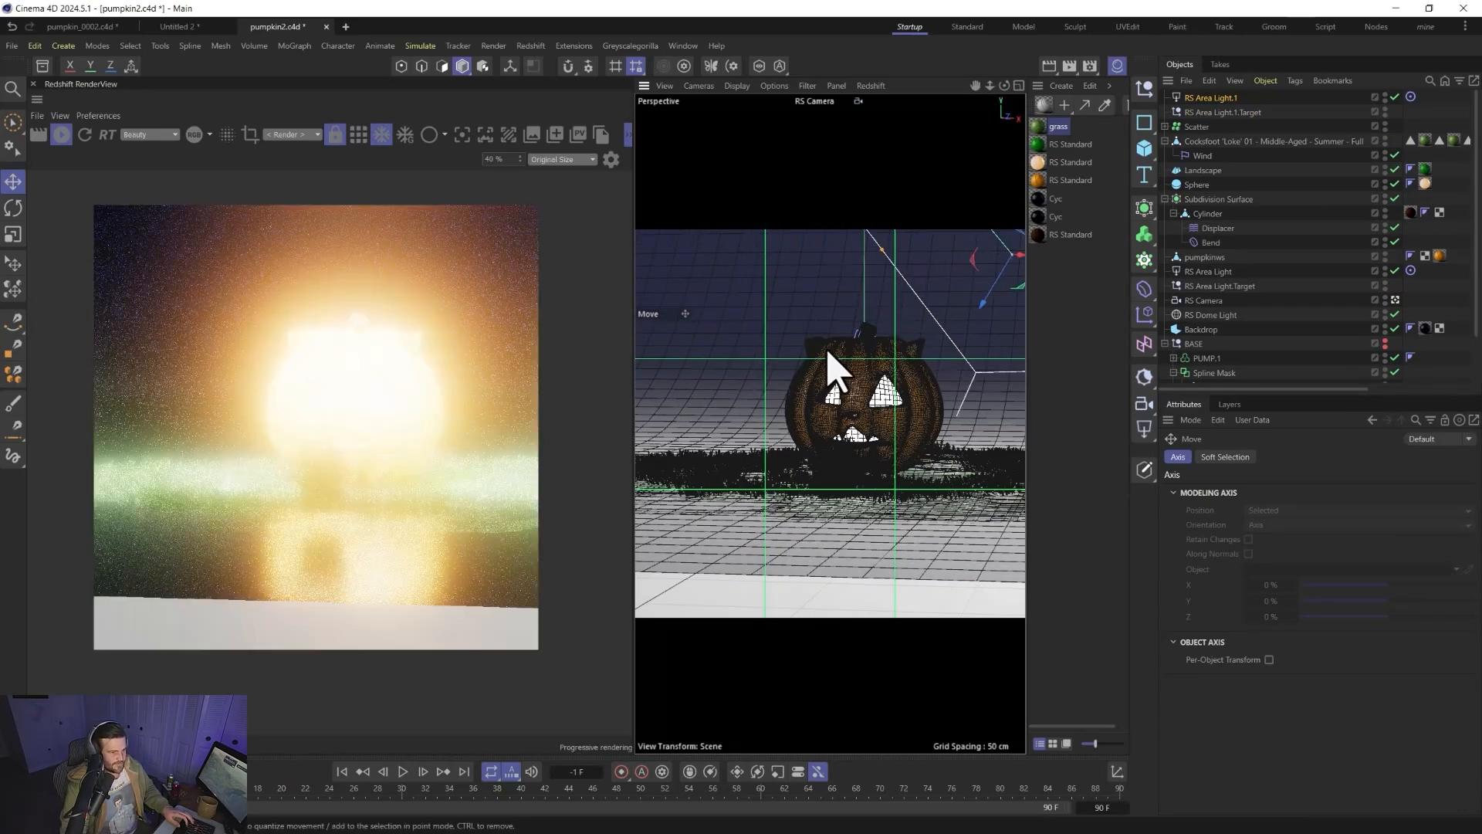
- Reduce the new area light's intensity to 11.65 and tint its color a soft blue
{"action": "left_click", "coordinate": [1212, 99]}
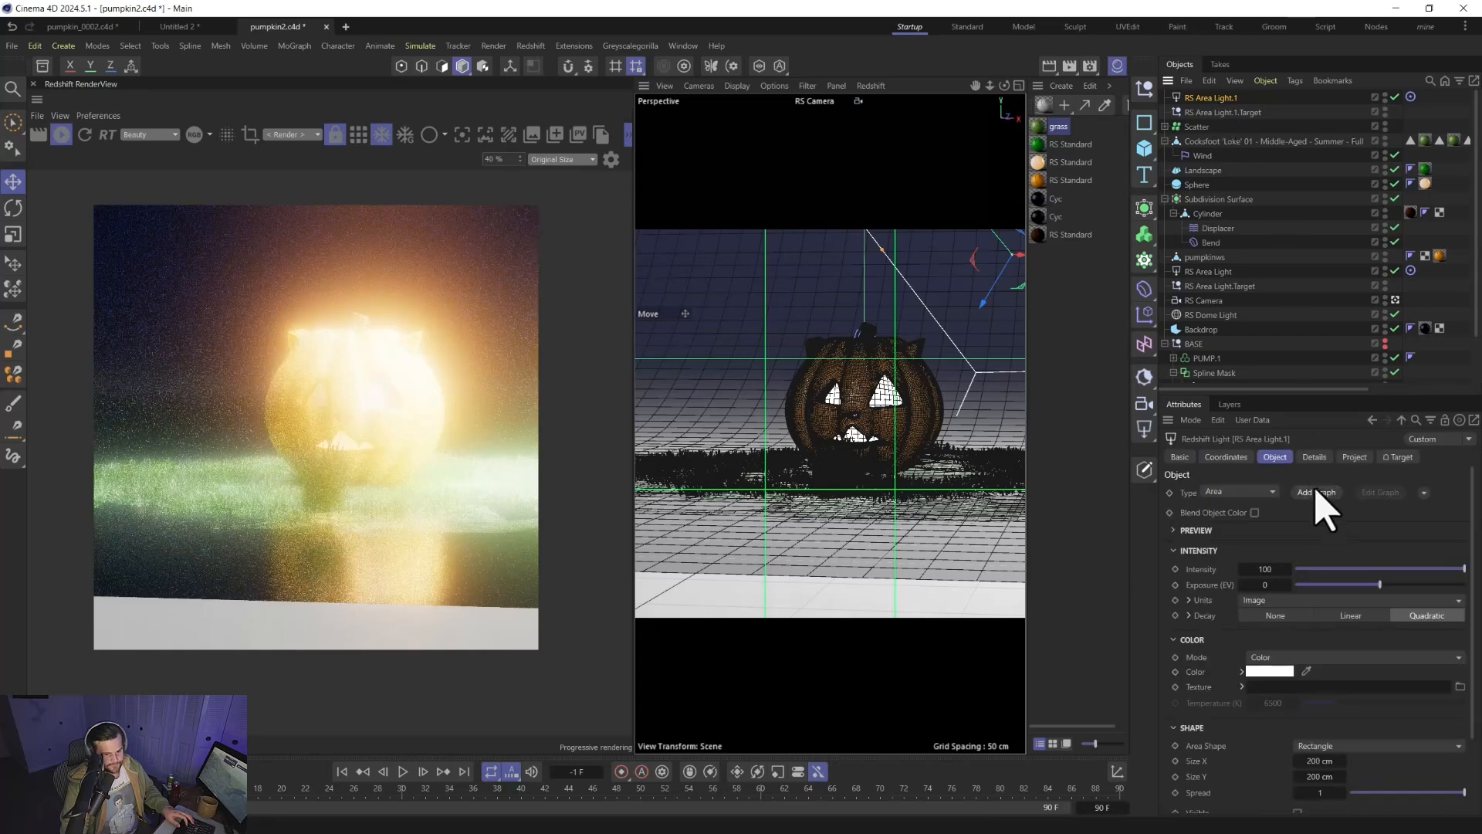
{"action": "left_click", "coordinate": [1312, 570]}
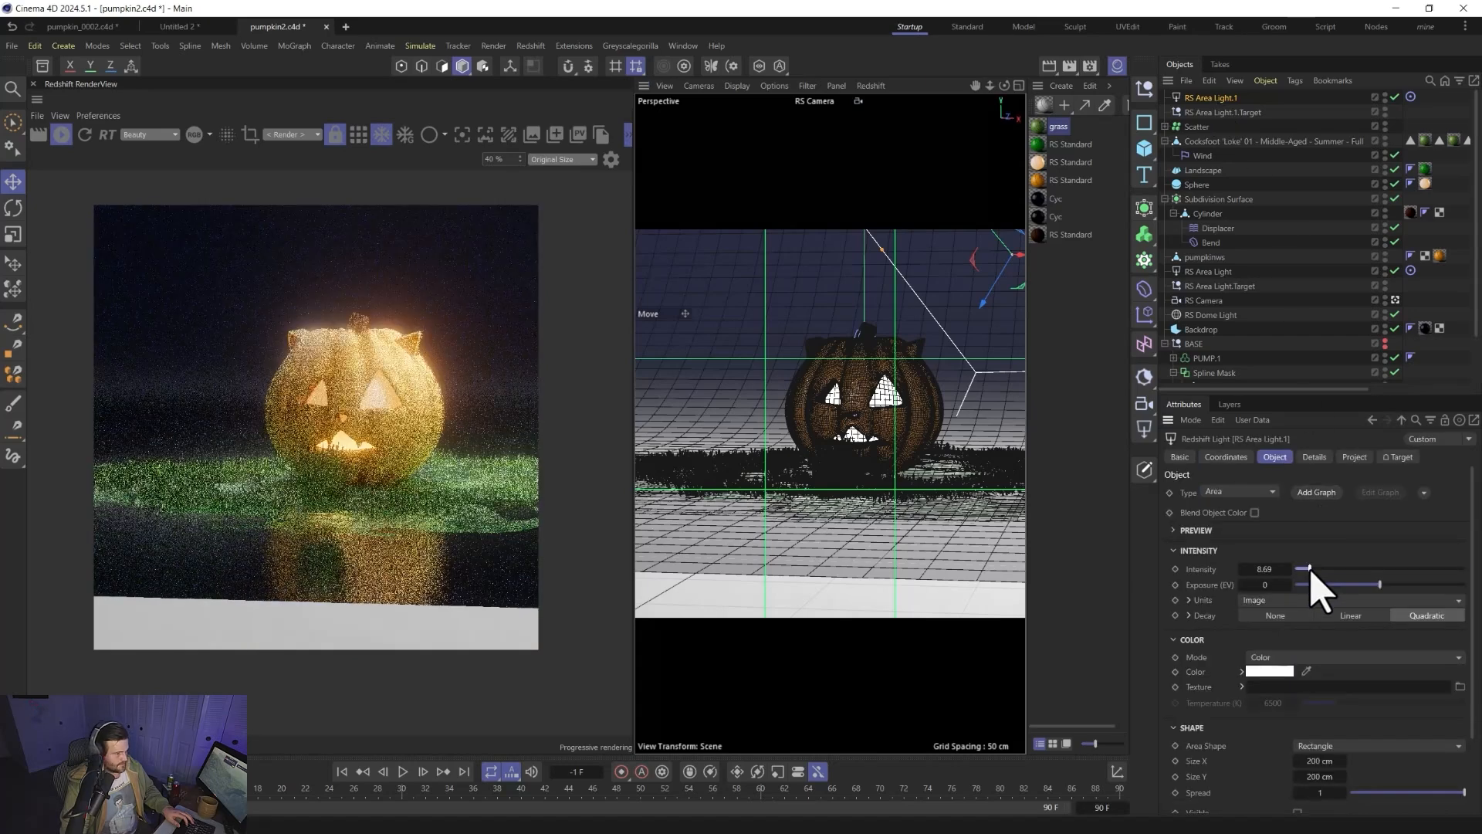
{"action": "left_click", "coordinate": [1313, 570]}
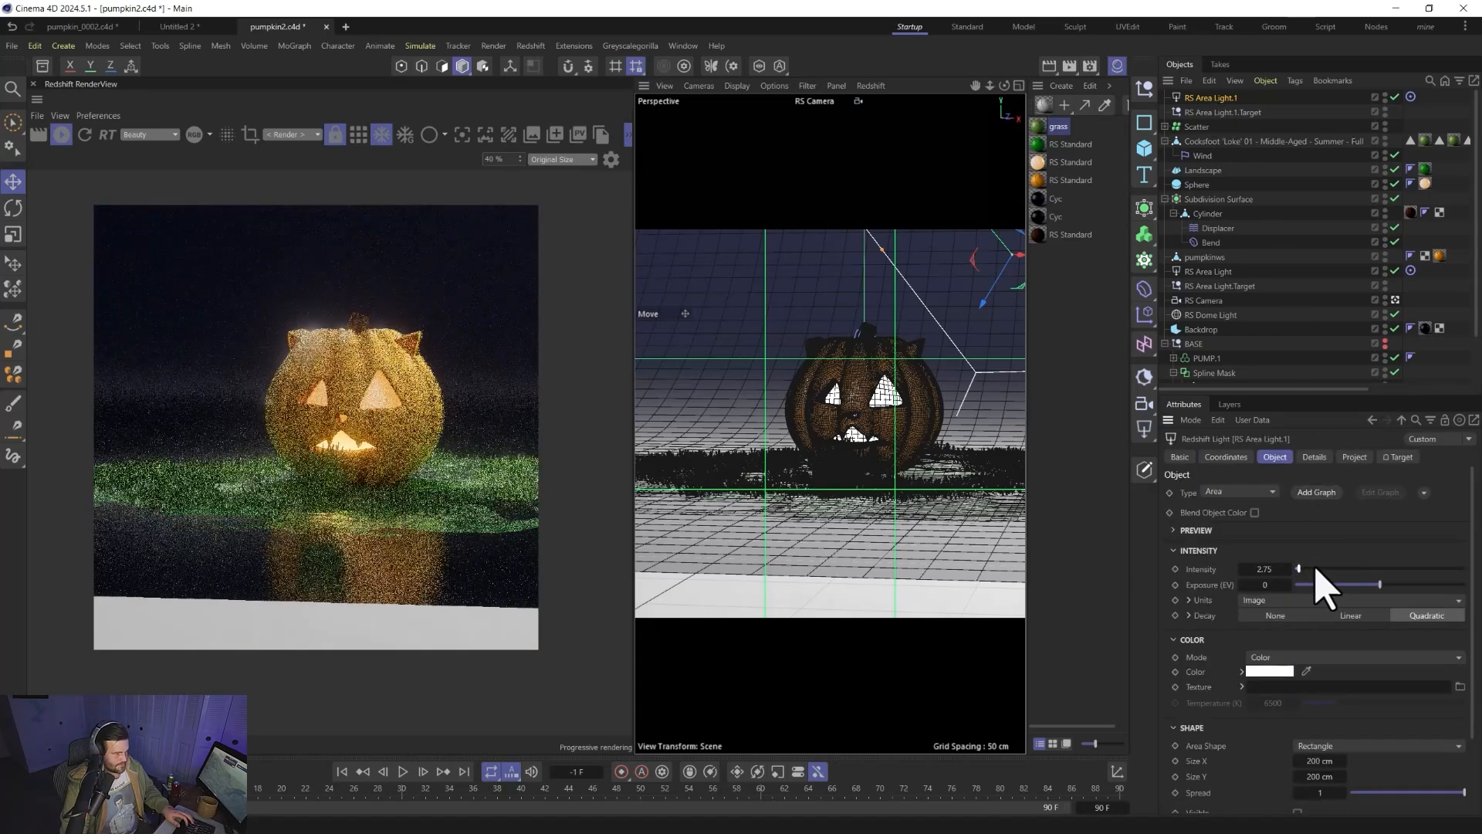
{"action": "left_click", "coordinate": [1274, 672]}
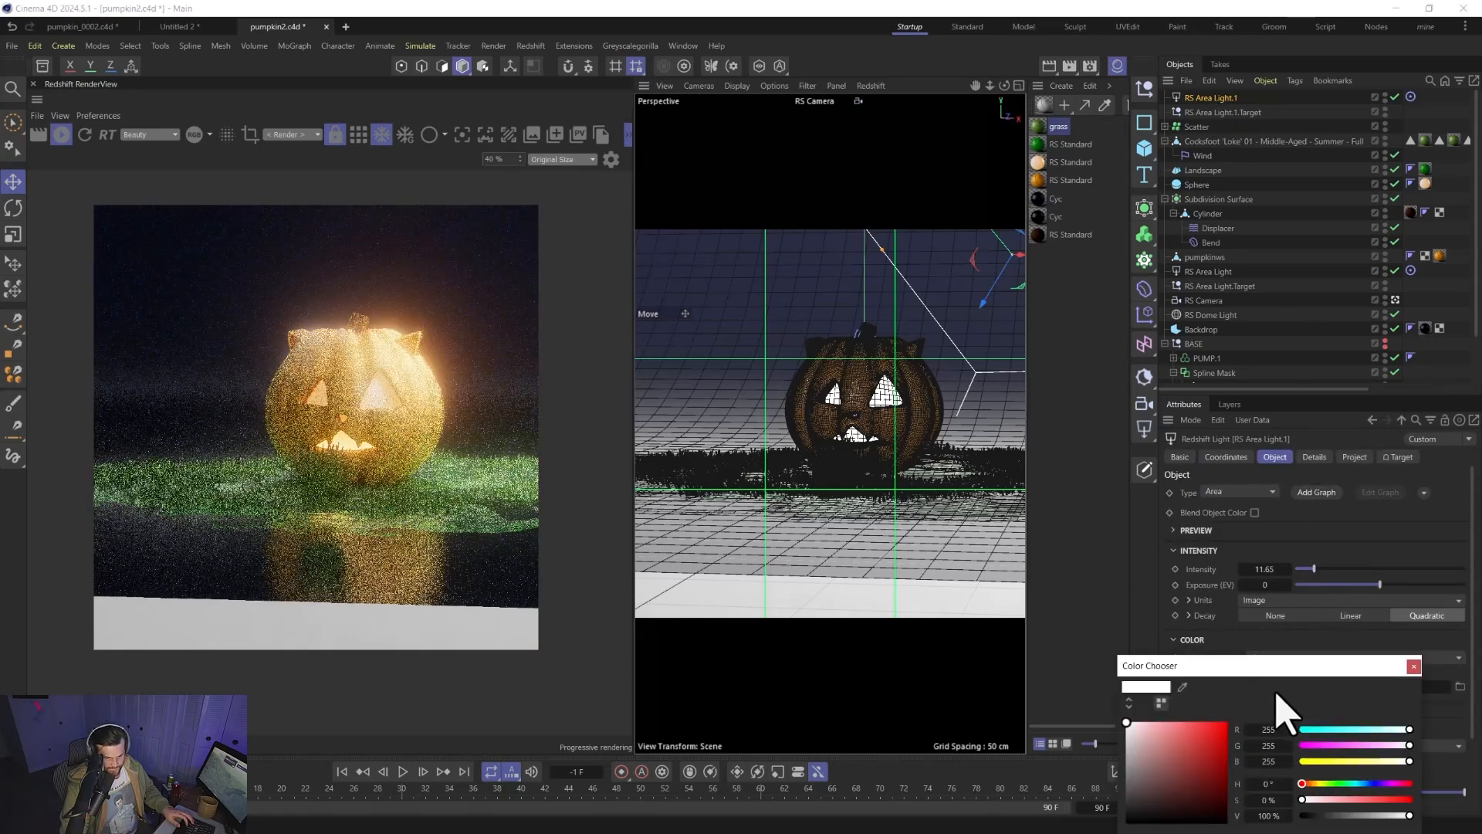
{"action": "left_click", "coordinate": [1363, 783]}
{"action": "left_click", "coordinate": [1168, 757]}
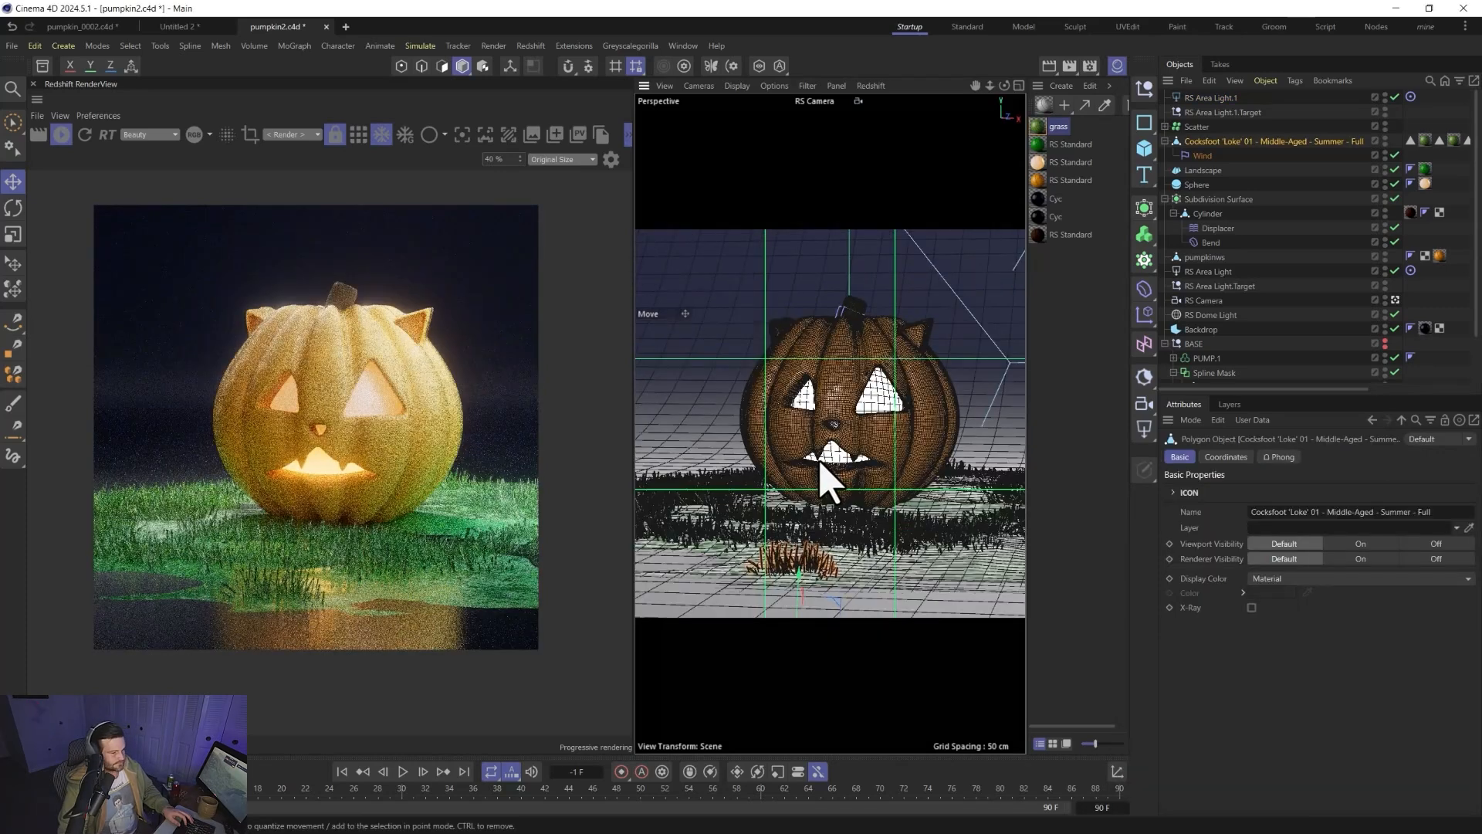
- Add a cube at the pumpkin and set its size to 100 cm in X and 20 cm in Z
{"action": "left_click_drag", "start_coordinate": [820, 455], "coordinate": [824, 443], "text": "alt"}
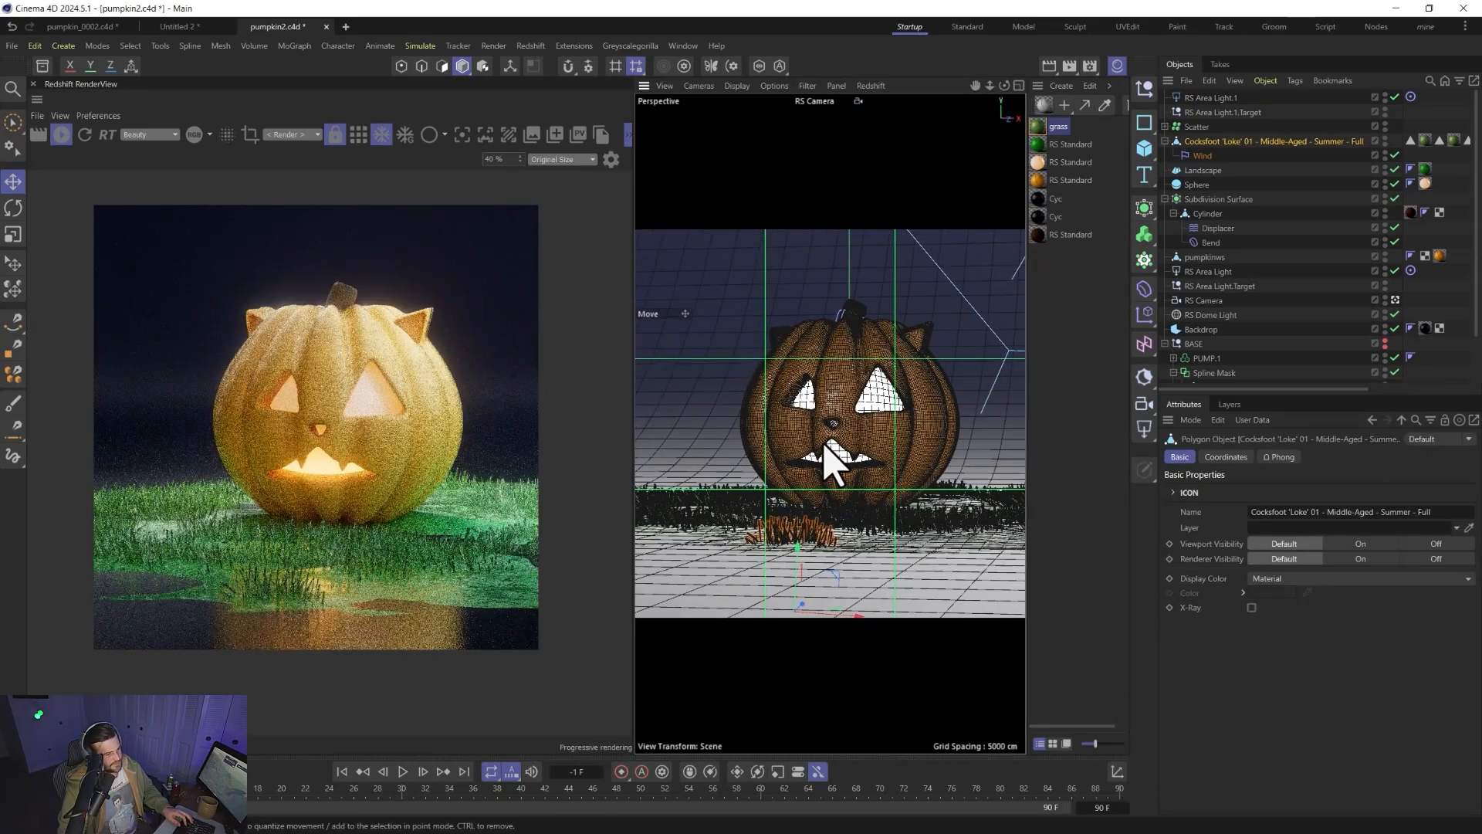
{"action": "left_click", "coordinate": [1144, 150]}
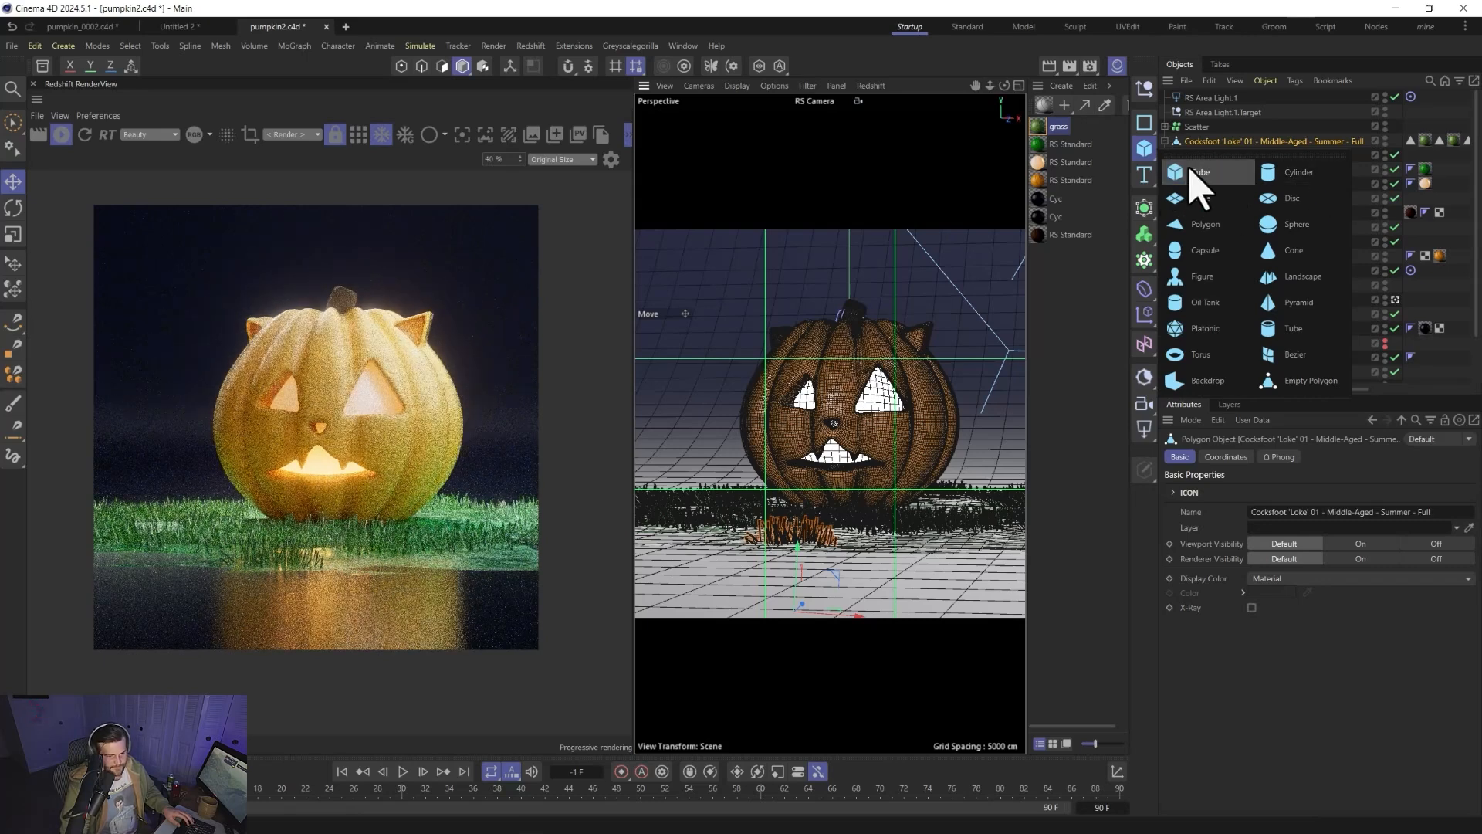
{"action": "left_click", "coordinate": [1193, 171]}
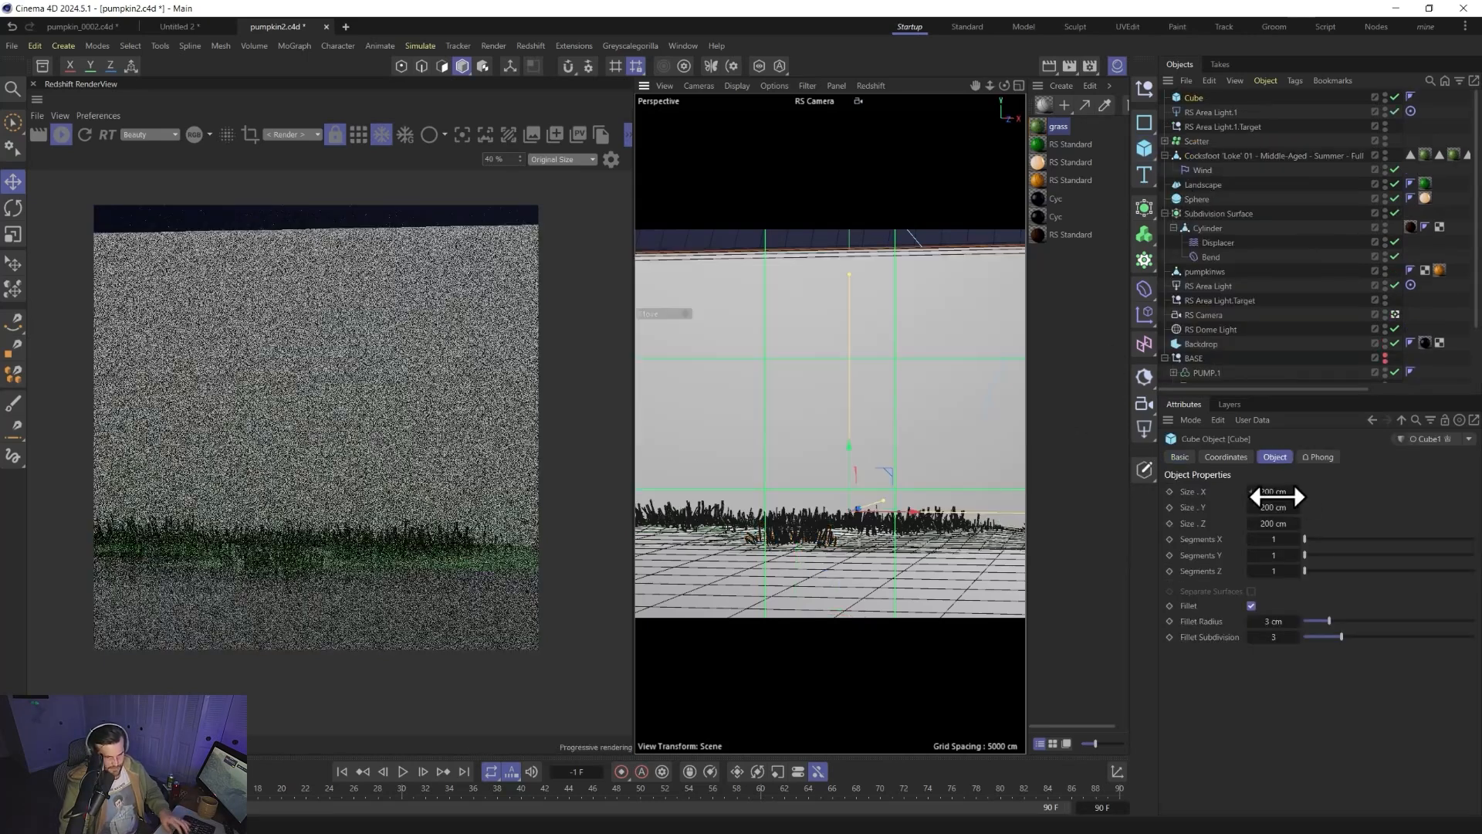
{"action": "left_click", "coordinate": [1275, 493]}
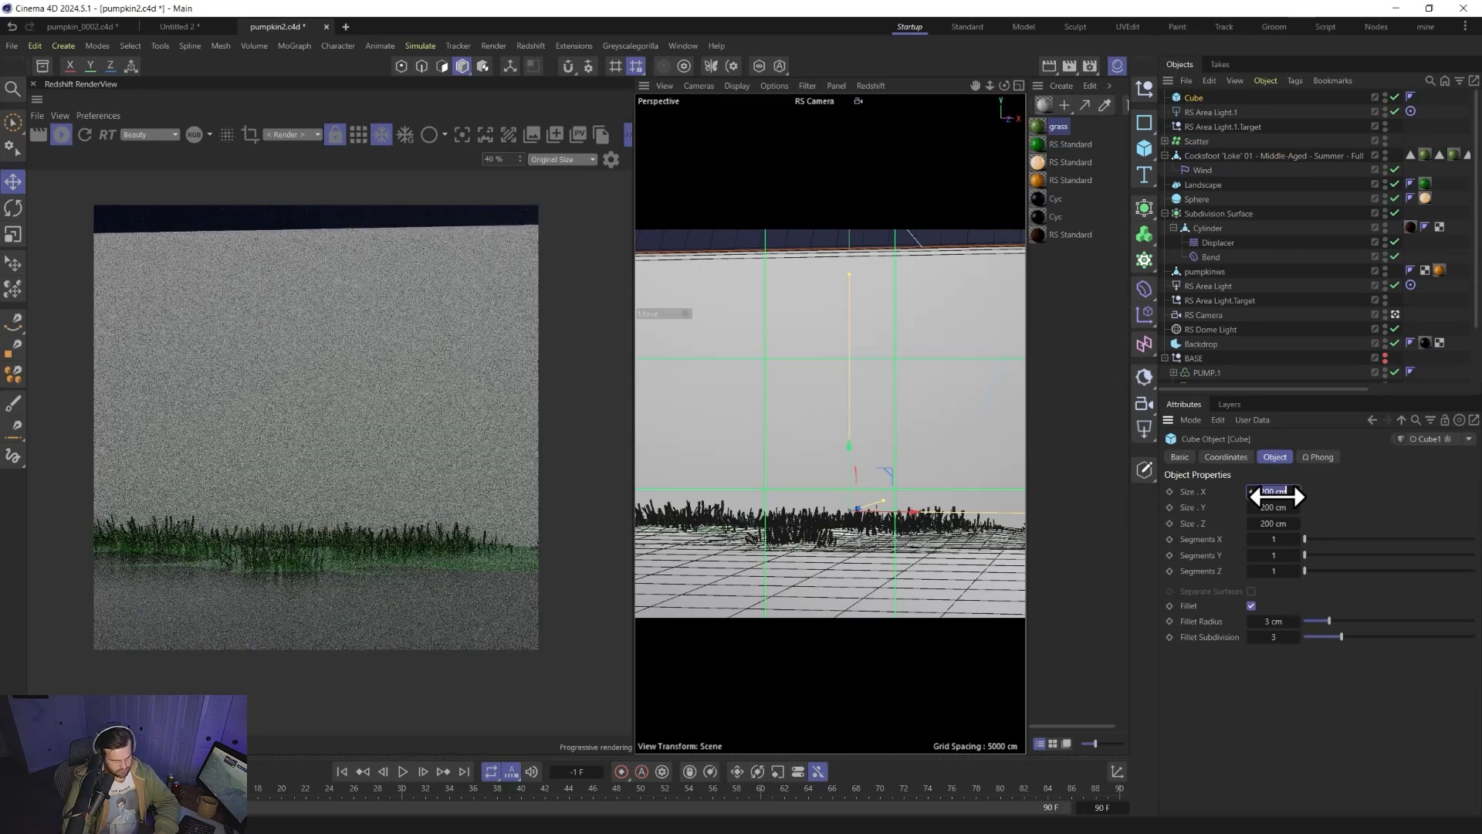
{"action": "type", "text": "100"}
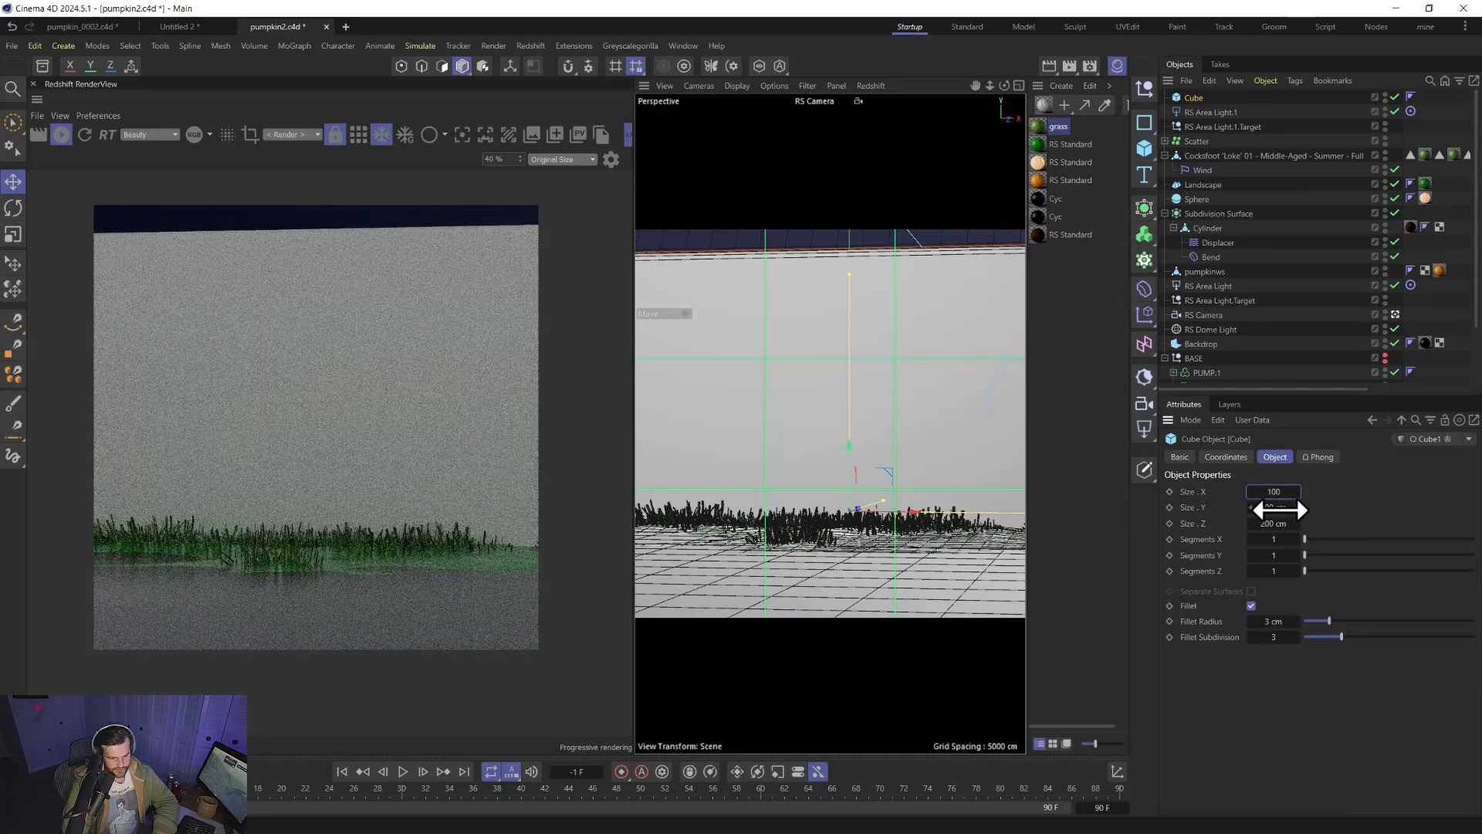
{"action": "key", "text": "Tab"}
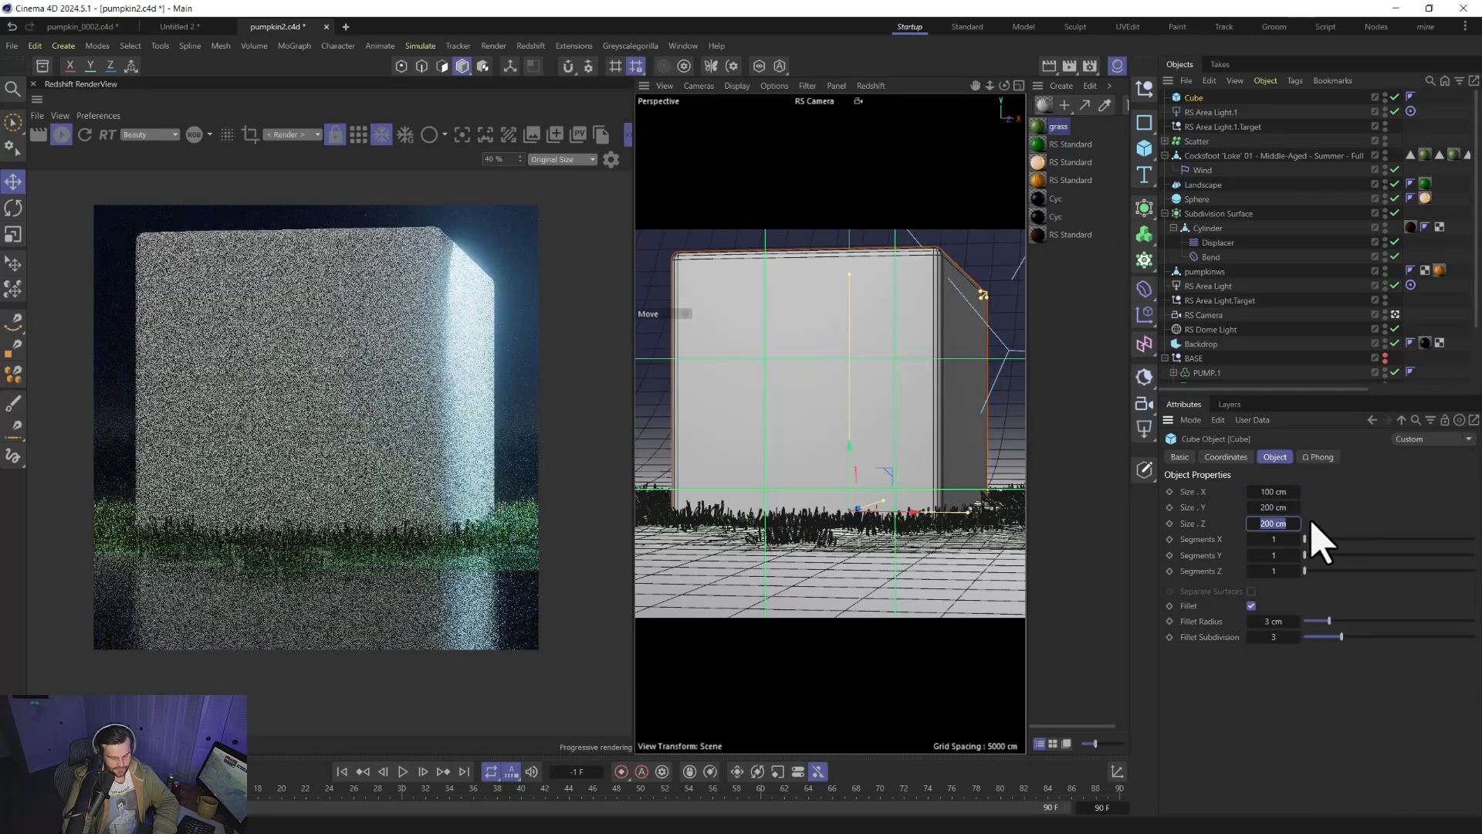
{"action": "type", "text": "20"}
{"action": "key", "text": "Return"}
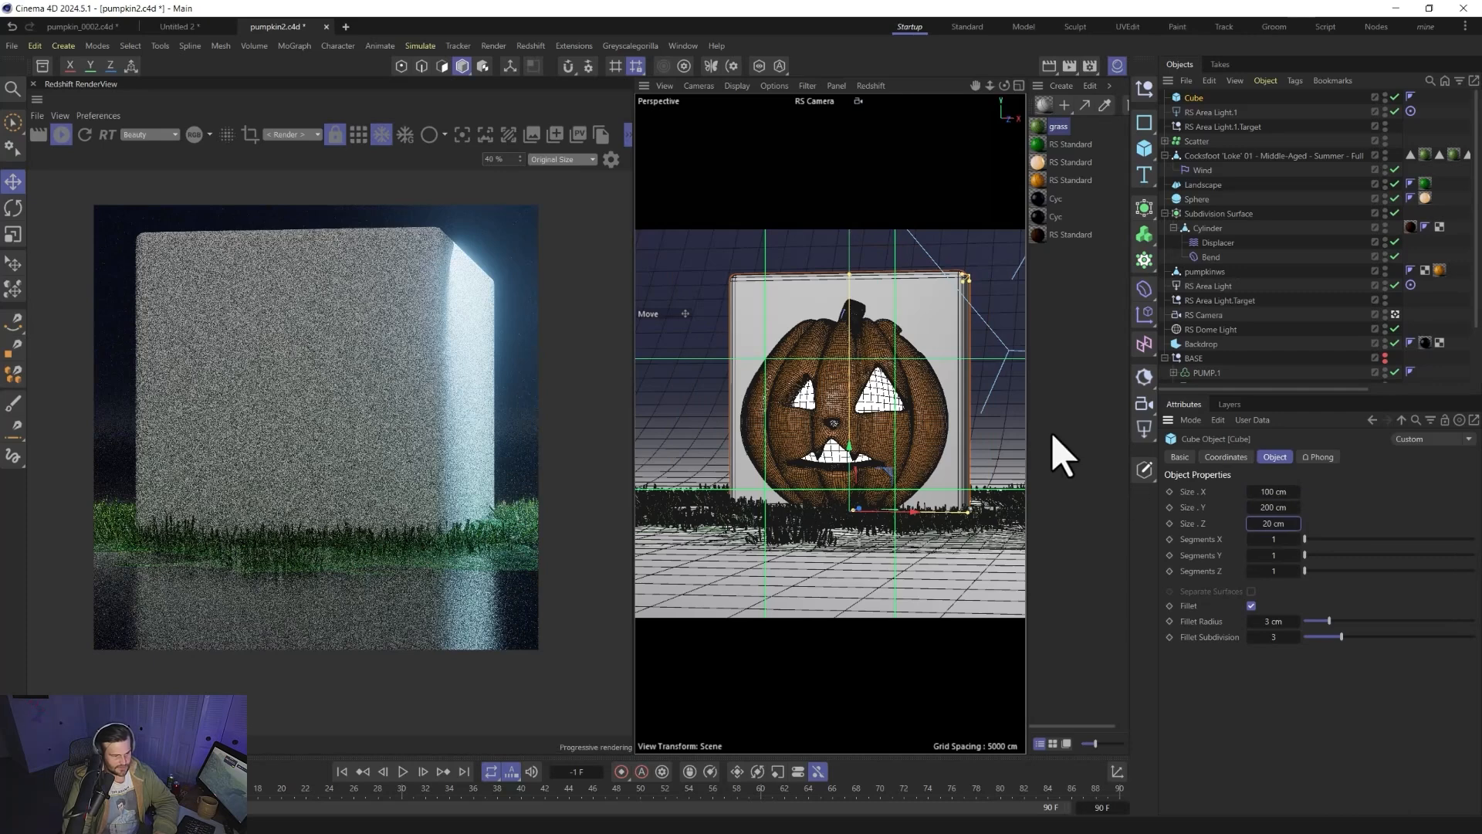
- Give the cube 2 segments in X, make it editable and add an FFD deformer as its child
{"action": "mouse_move", "coordinate": [1307, 553]}
{"action": "left_mouse_down"}
{"action": "mouse_move", "coordinate": [1330, 555]}
{"action": "mouse_move", "coordinate": [1313, 571]}
{"action": "left_mouse_up"}
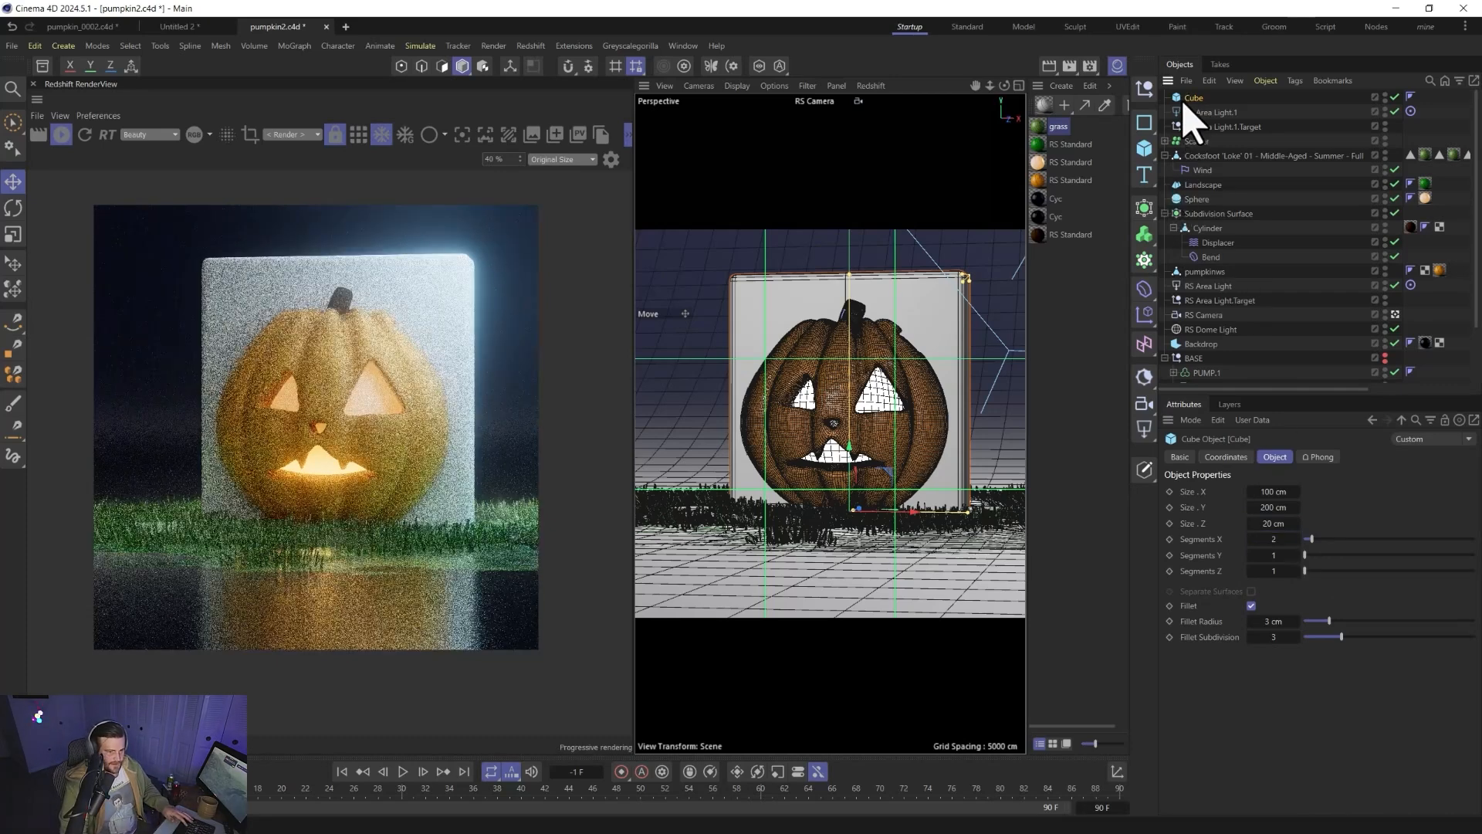
{"action": "key", "text": "c"}
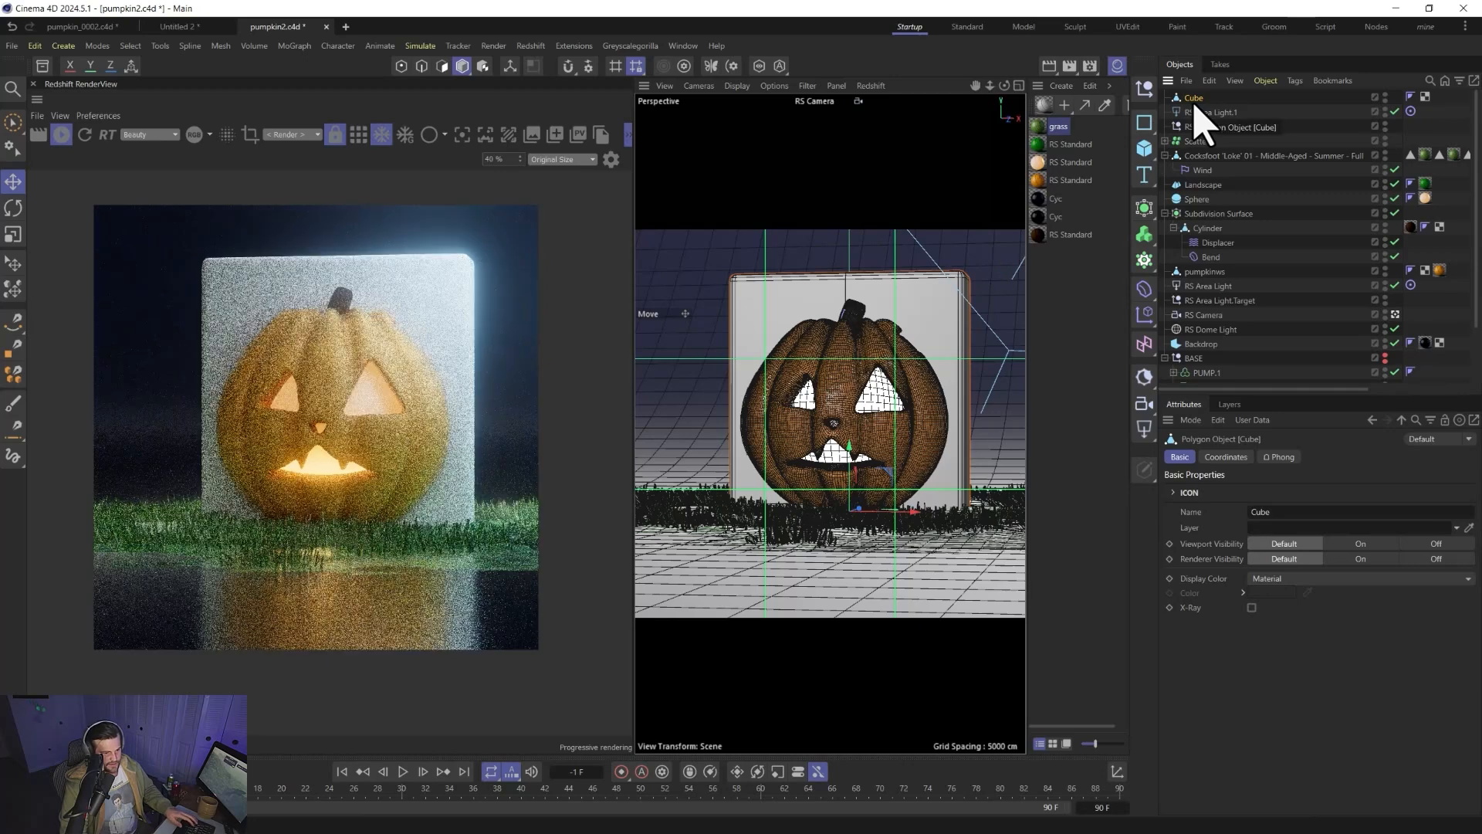
{"action": "left_click", "coordinate": [1144, 290]}
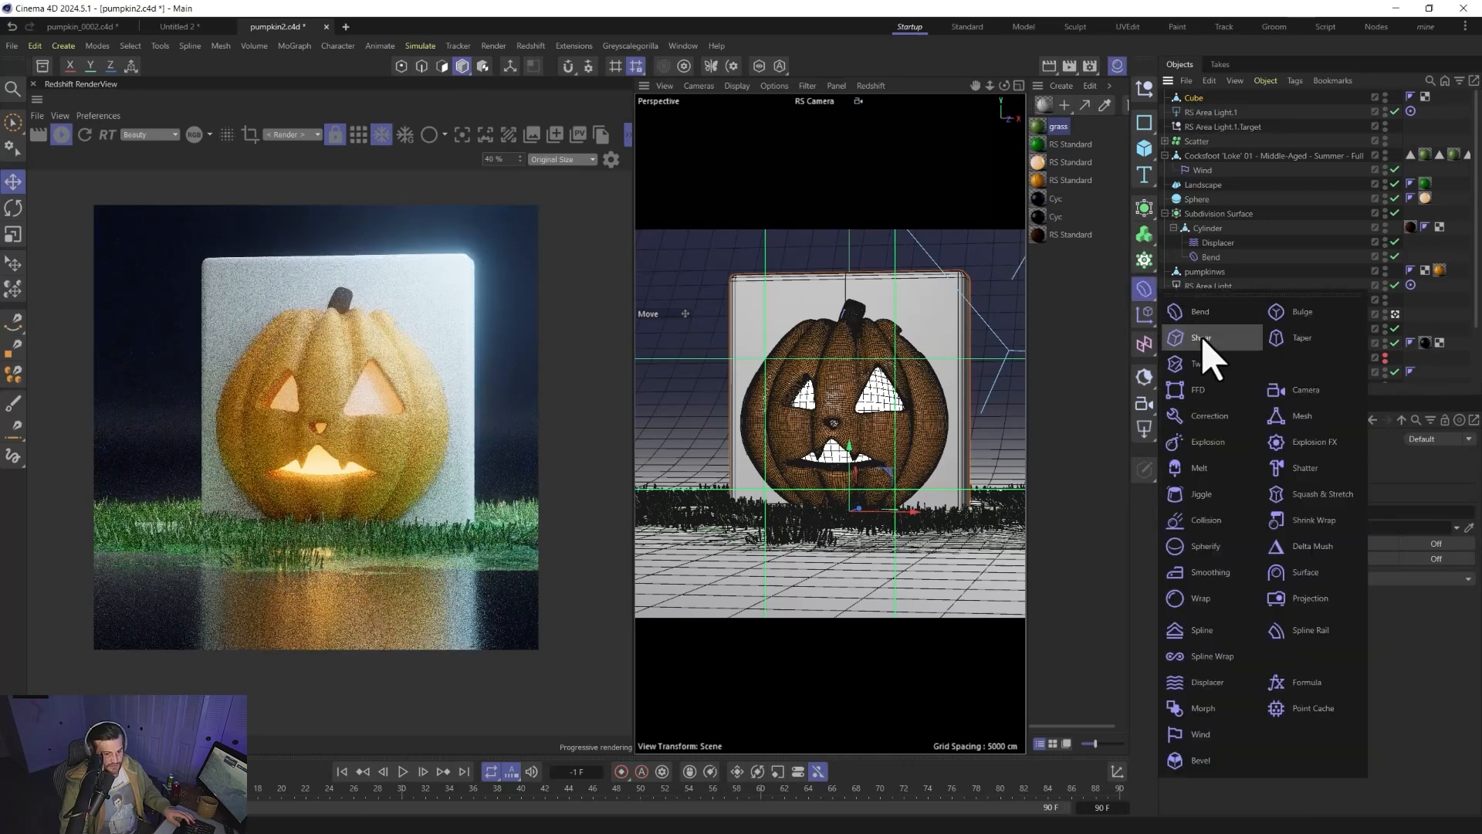
{"action": "left_click", "coordinate": [1197, 390]}
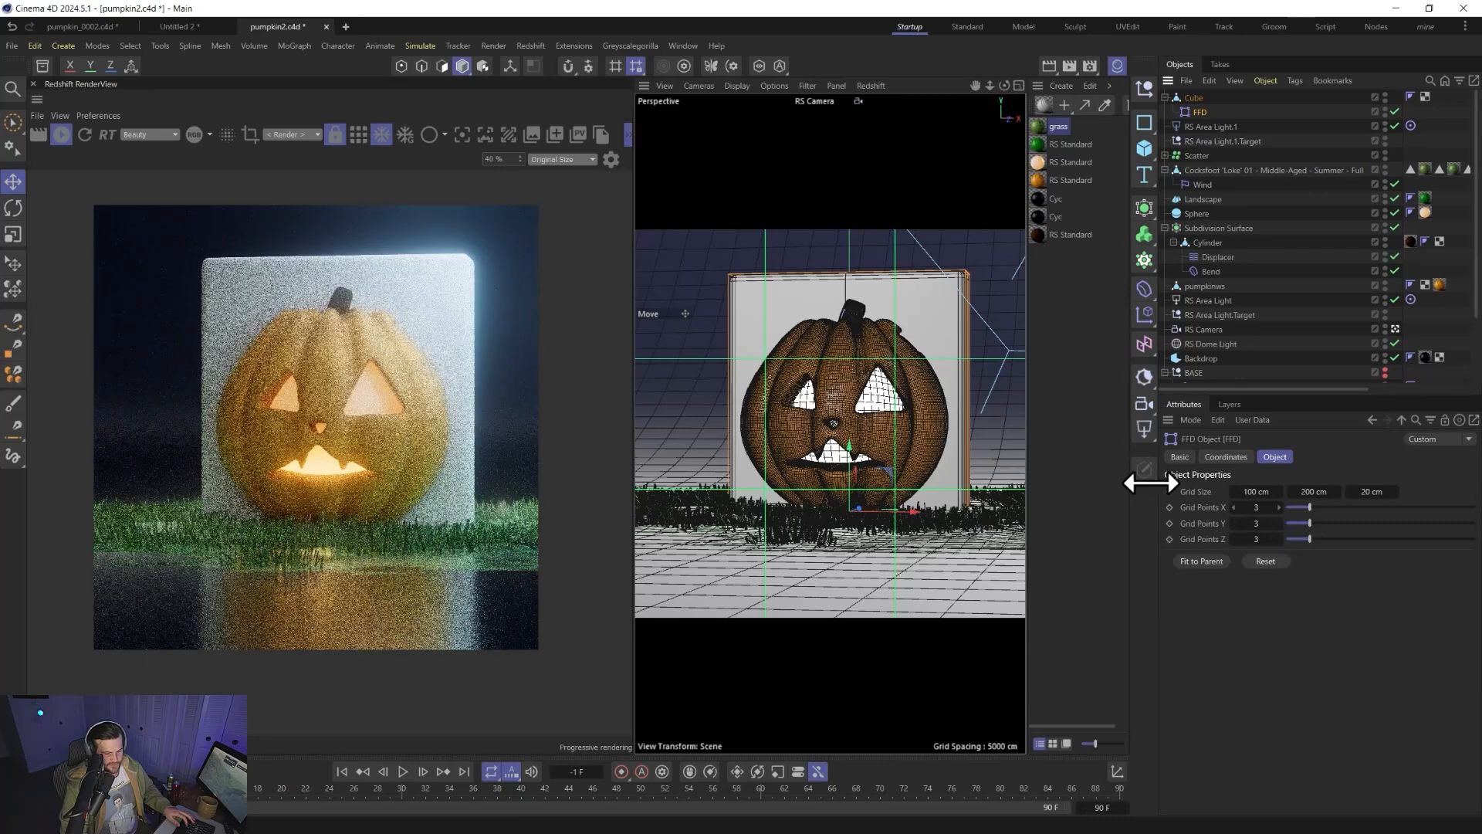
- Select the top-middle control points of the FFD cage and pull them upward into a peak above the slab
{"action": "middle_click_drag", "start_coordinate": [853, 417], "coordinate": [877, 525], "text": "alt"}
{"action": "middle_click_drag", "start_coordinate": [808, 441], "coordinate": [879, 480], "text": "alt"}
{"action": "key", "text": "Return"}
{"action": "left_click", "coordinate": [1279, 507]}
{"action": "left_click", "coordinate": [1277, 539]}
{"action": "left_click", "coordinate": [898, 353]}
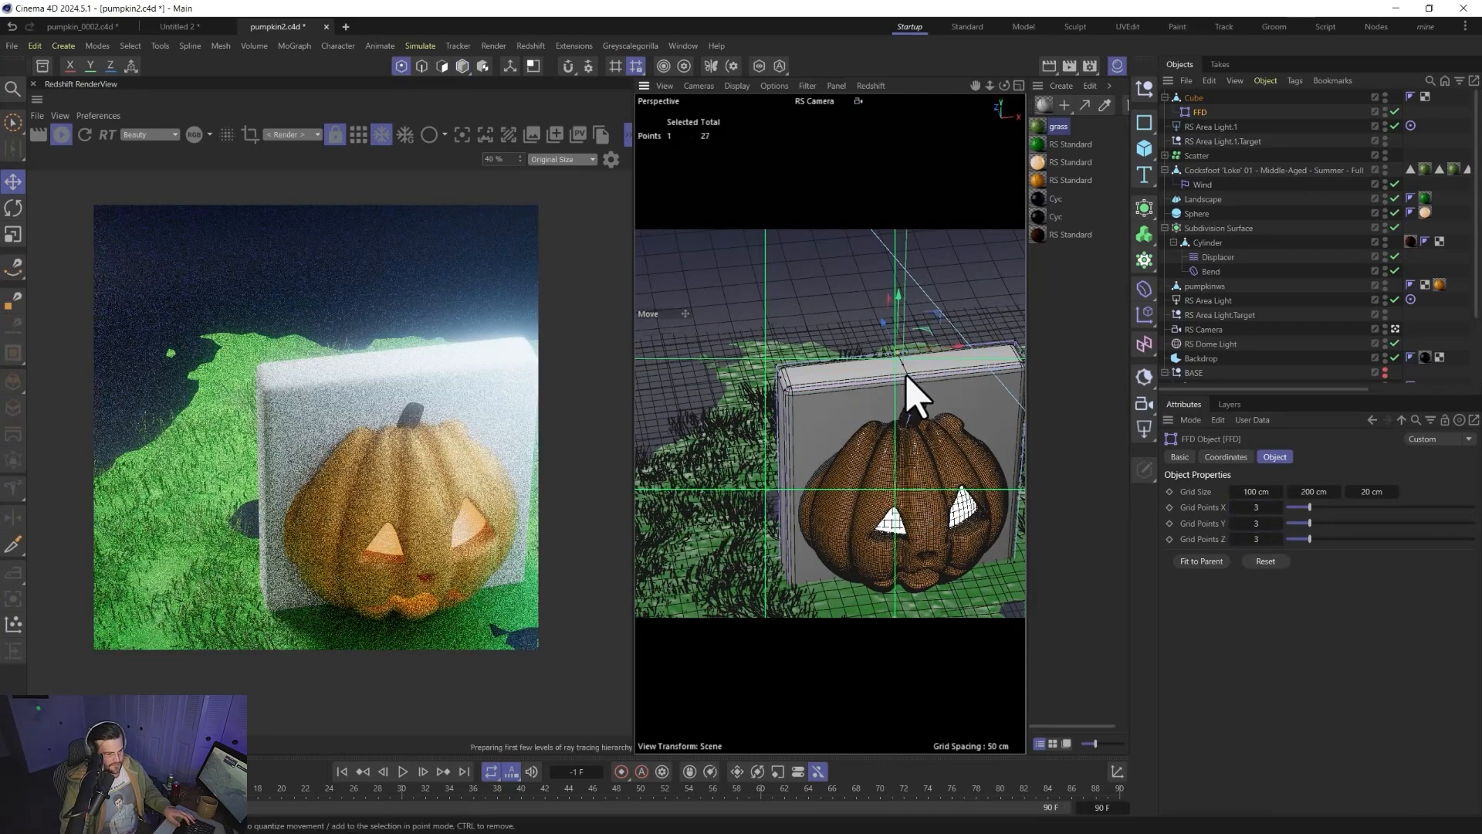
{"action": "left_click", "coordinate": [906, 373], "text": "shift"}
{"action": "left_click", "coordinate": [901, 362], "text": "shift"}
{"action": "left_click_drag", "start_coordinate": [902, 299], "coordinate": [950, 232]}
- Put the cube under a Subdivision Surface with viewport and renderer subdivision both set to 3
{"action": "left_click", "coordinate": [1190, 99]}
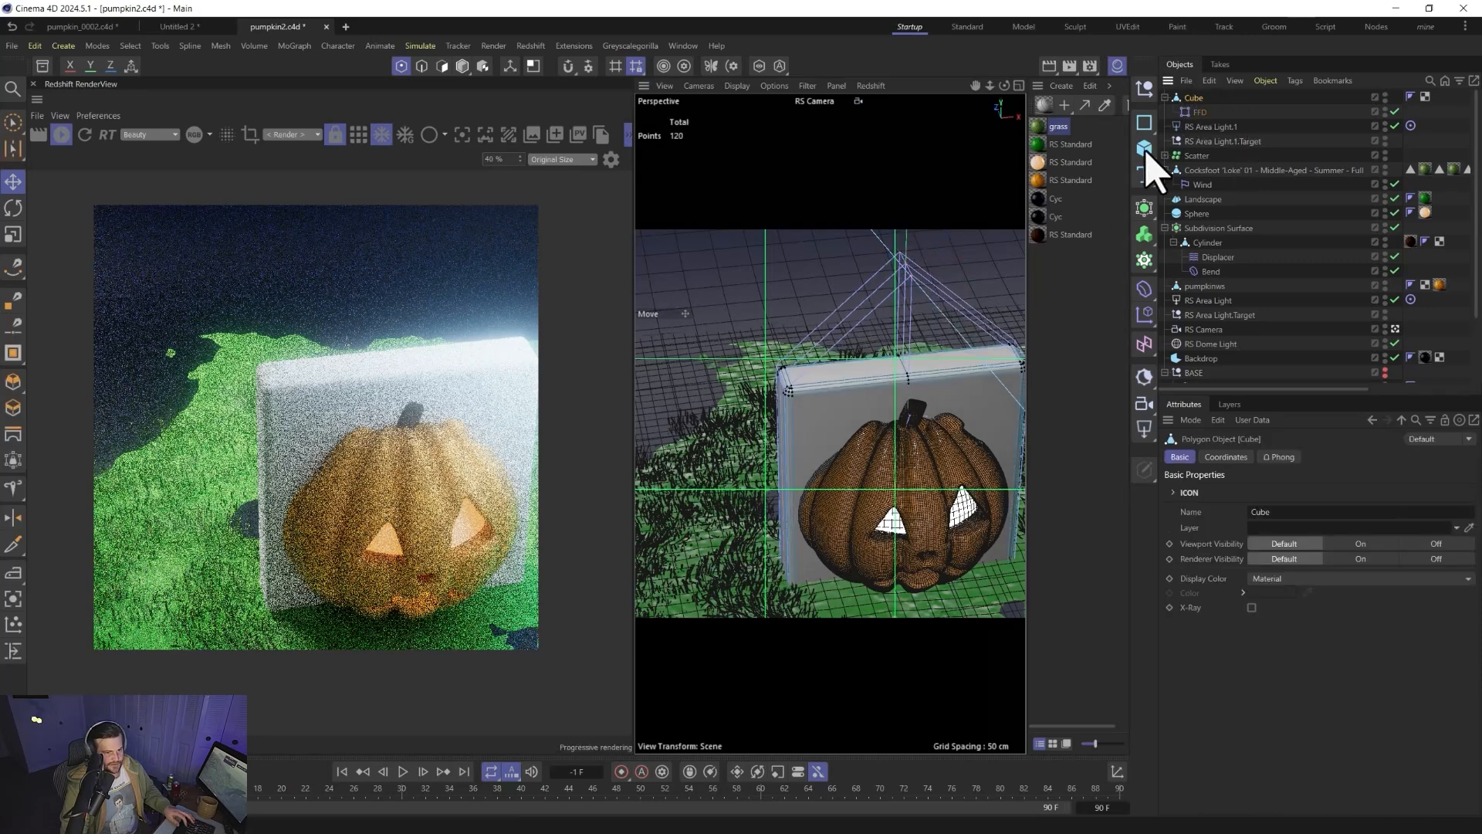
{"action": "left_click", "coordinate": [1141, 209], "text": "alt"}
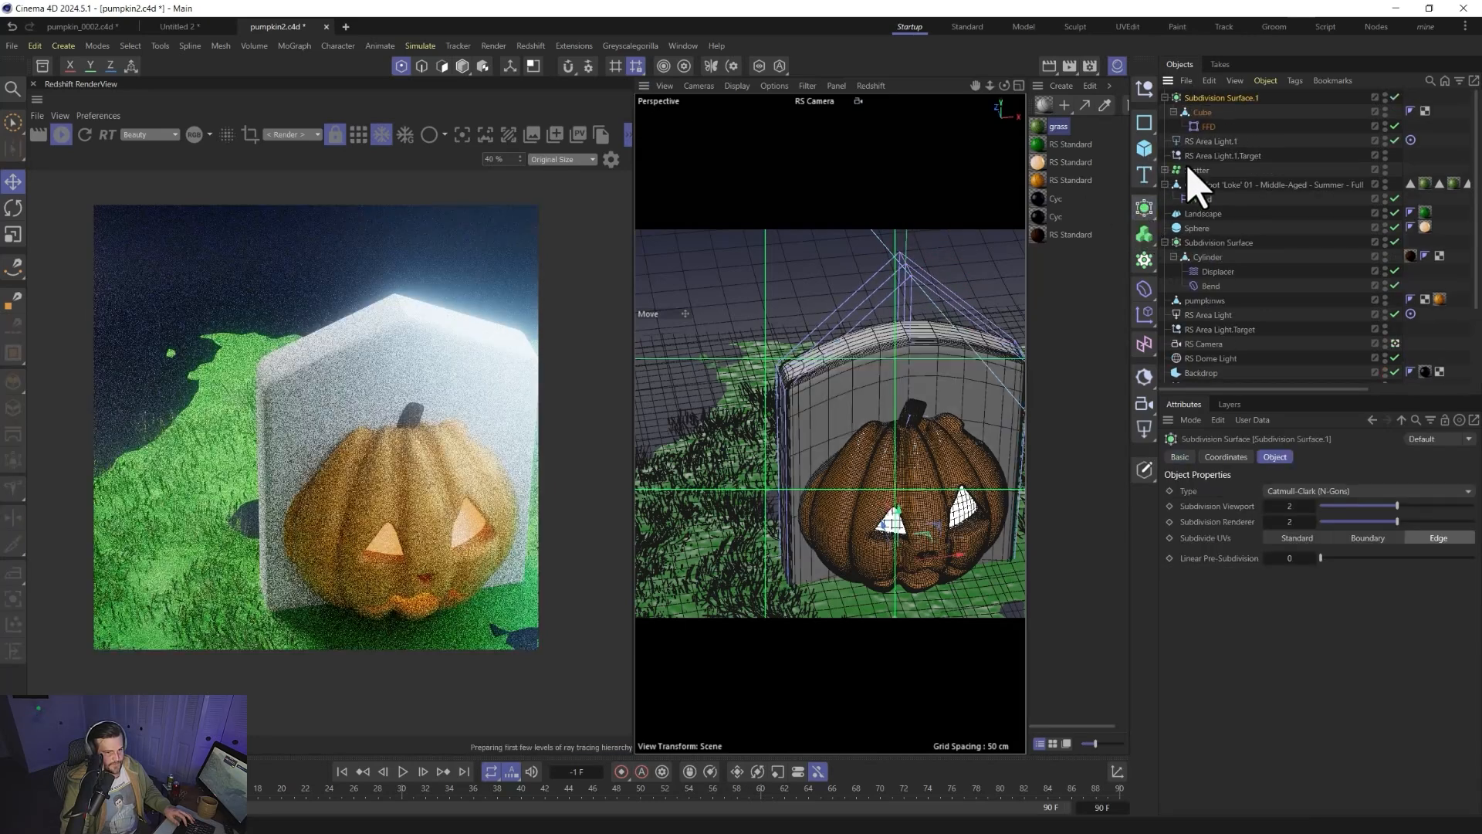
{"action": "left_click", "coordinate": [1436, 506]}
{"action": "left_click", "coordinate": [1434, 522]}
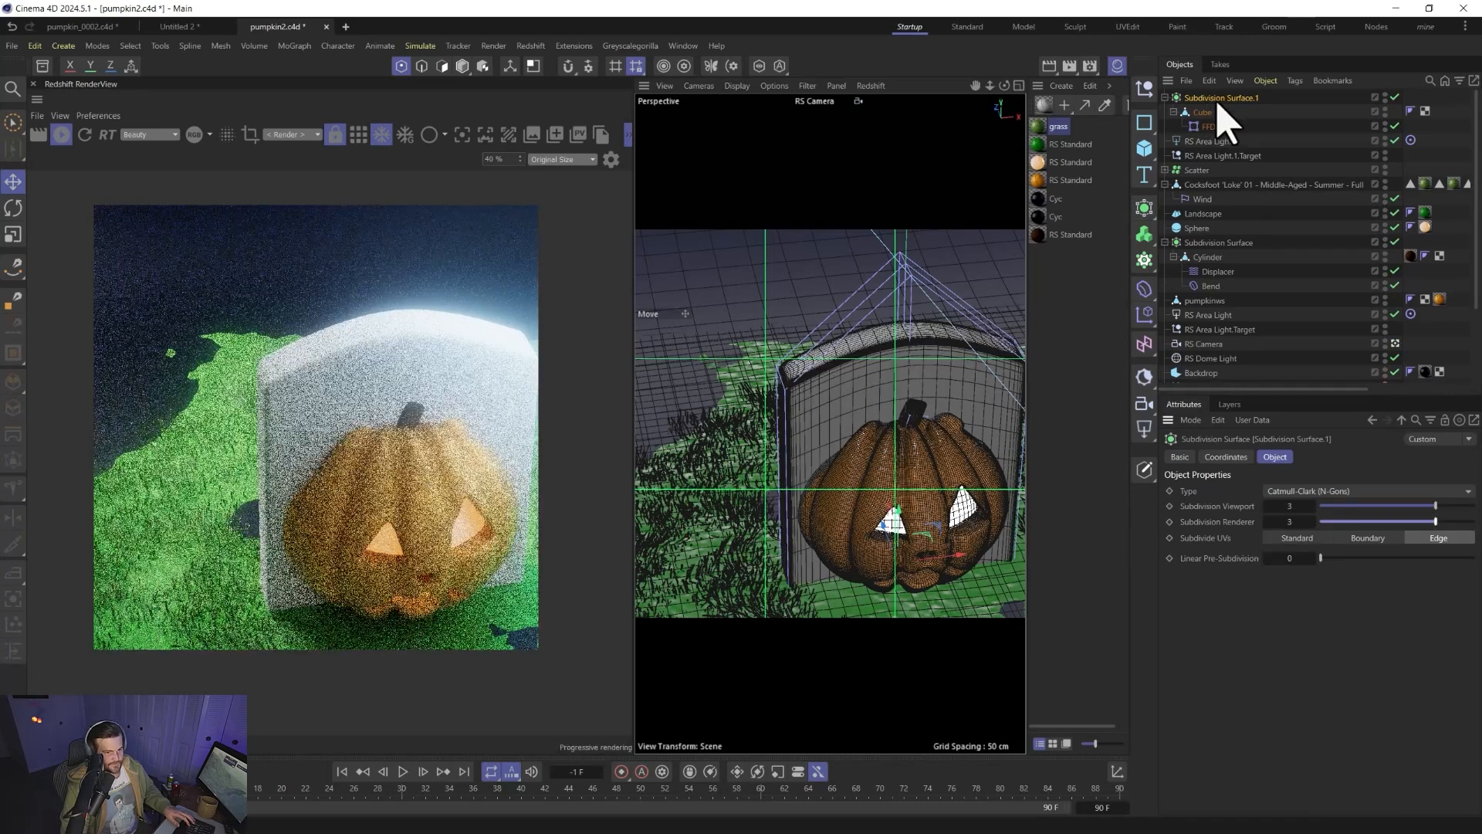
- Duplicate the dark brown stem material, recolor the copy gray at RGB 55, 53, 52 and assign it to the tombstone's Subdivision Surface
{"action": "left_click", "coordinate": [1040, 235]}
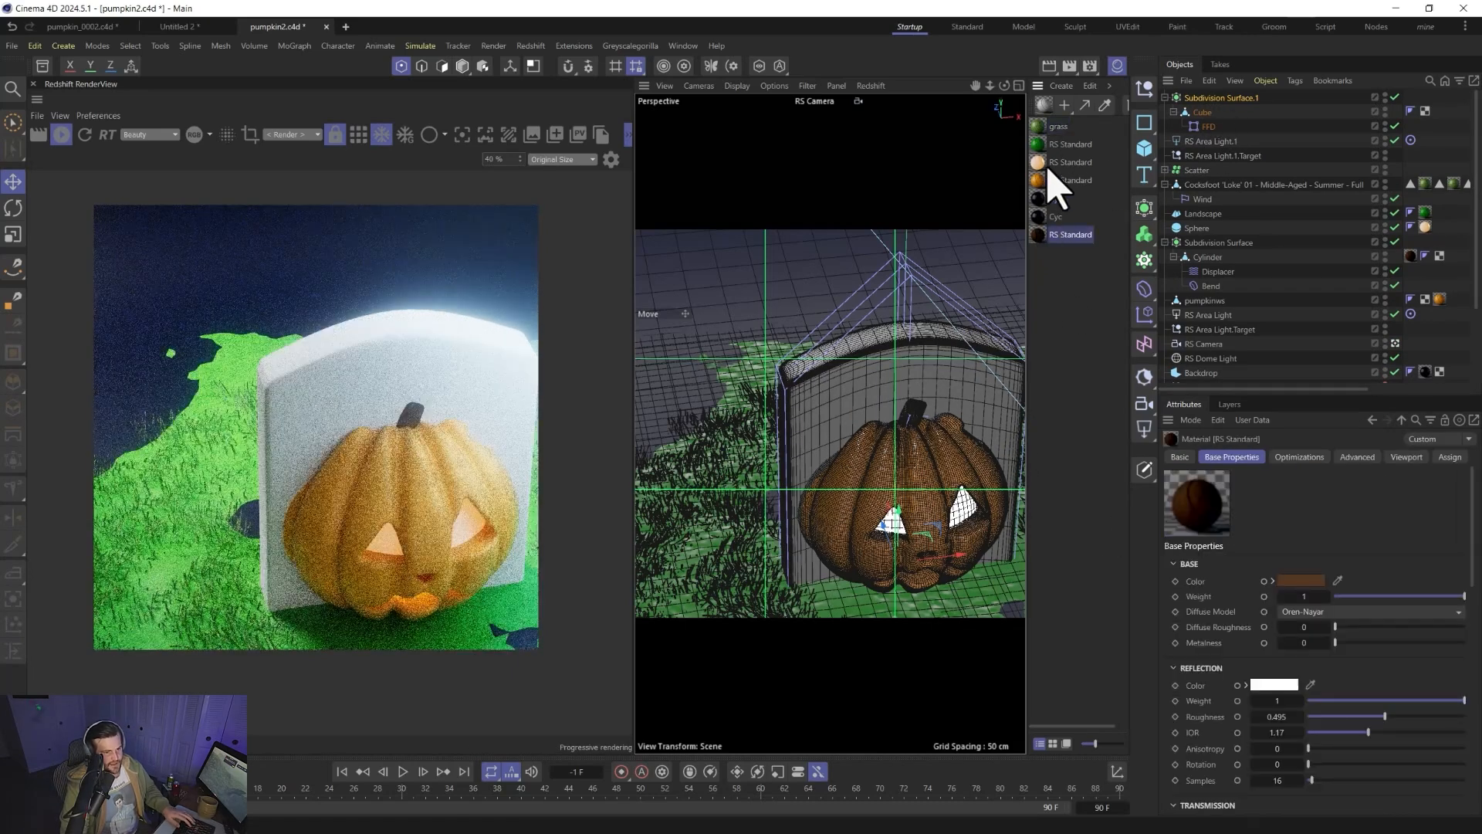
{"action": "left_click_drag", "start_coordinate": [1037, 241], "coordinate": [1037, 260], "text": "ctrl"}
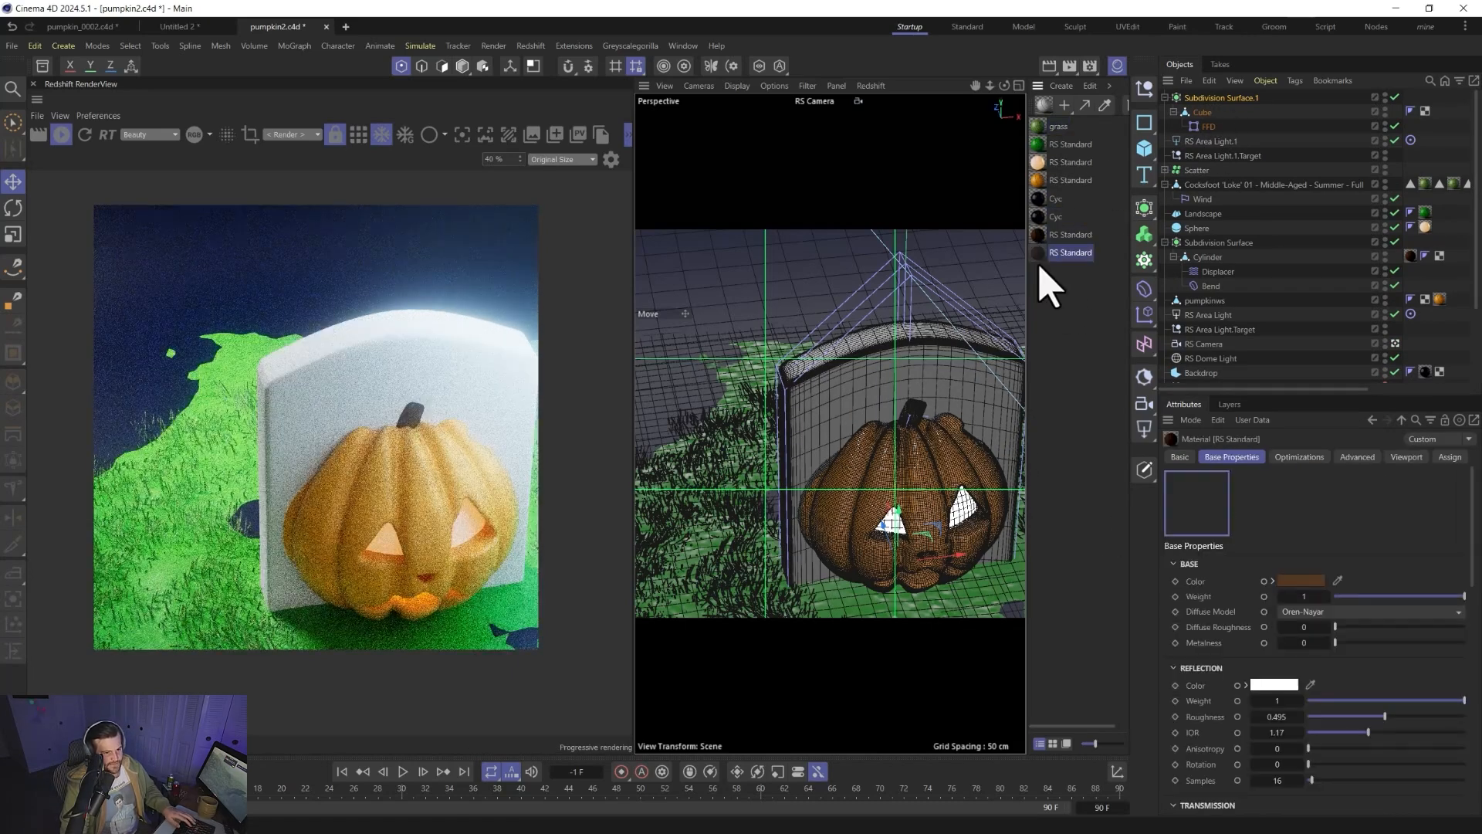
{"action": "left_click", "coordinate": [1303, 582]}
{"action": "left_click_drag", "start_coordinate": [1344, 747], "coordinate": [1396, 747]}
{"action": "mouse_move", "coordinate": [1244, 695]}
{"action": "left_mouse_down"}
{"action": "mouse_move", "coordinate": [1257, 731]}
{"action": "mouse_move", "coordinate": [1339, 732]}
{"action": "left_mouse_up"}
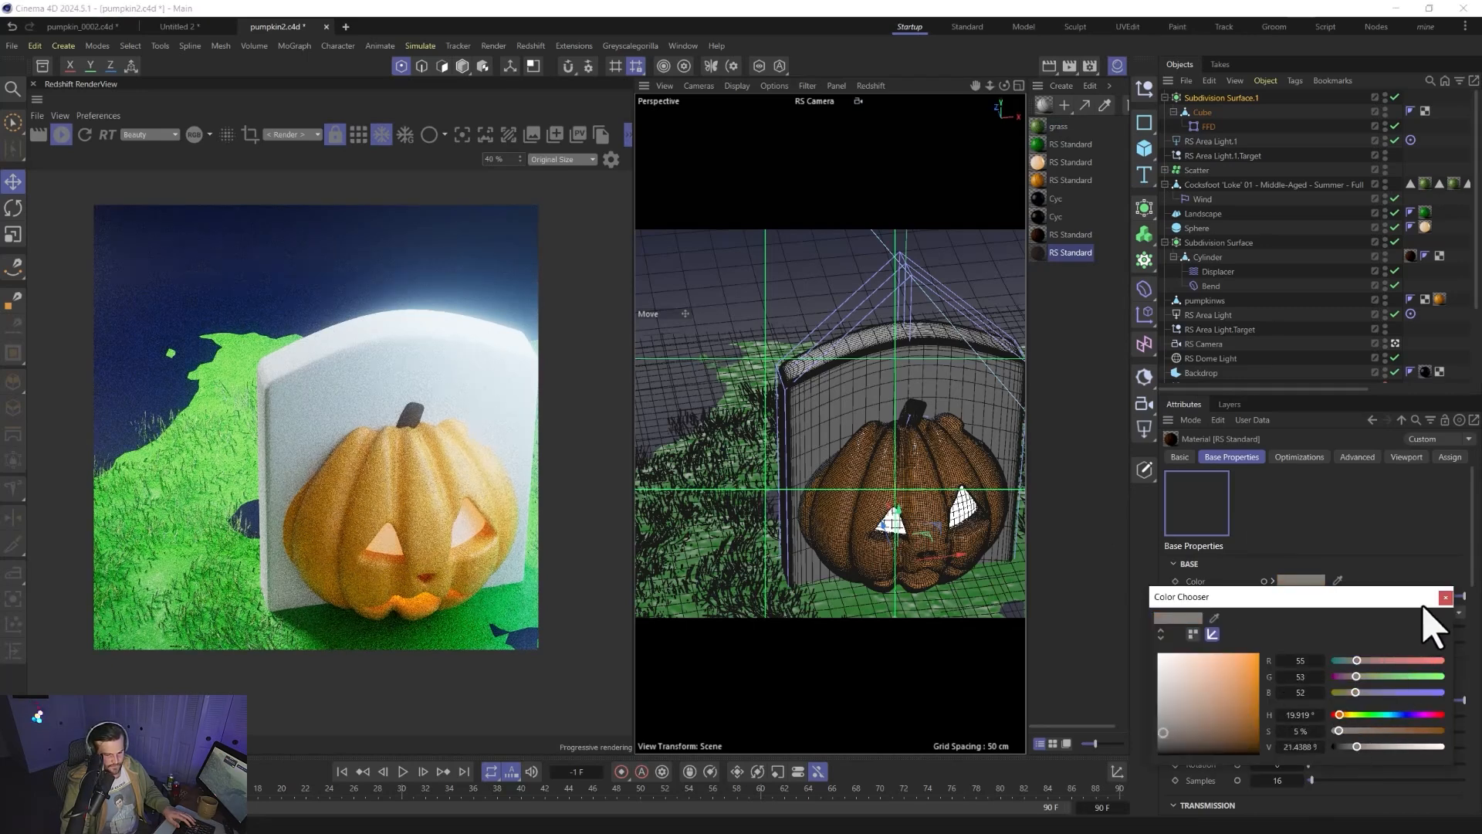
{"action": "left_click", "coordinate": [1444, 599]}
{"action": "left_click_drag", "start_coordinate": [1052, 254], "coordinate": [1204, 102]}
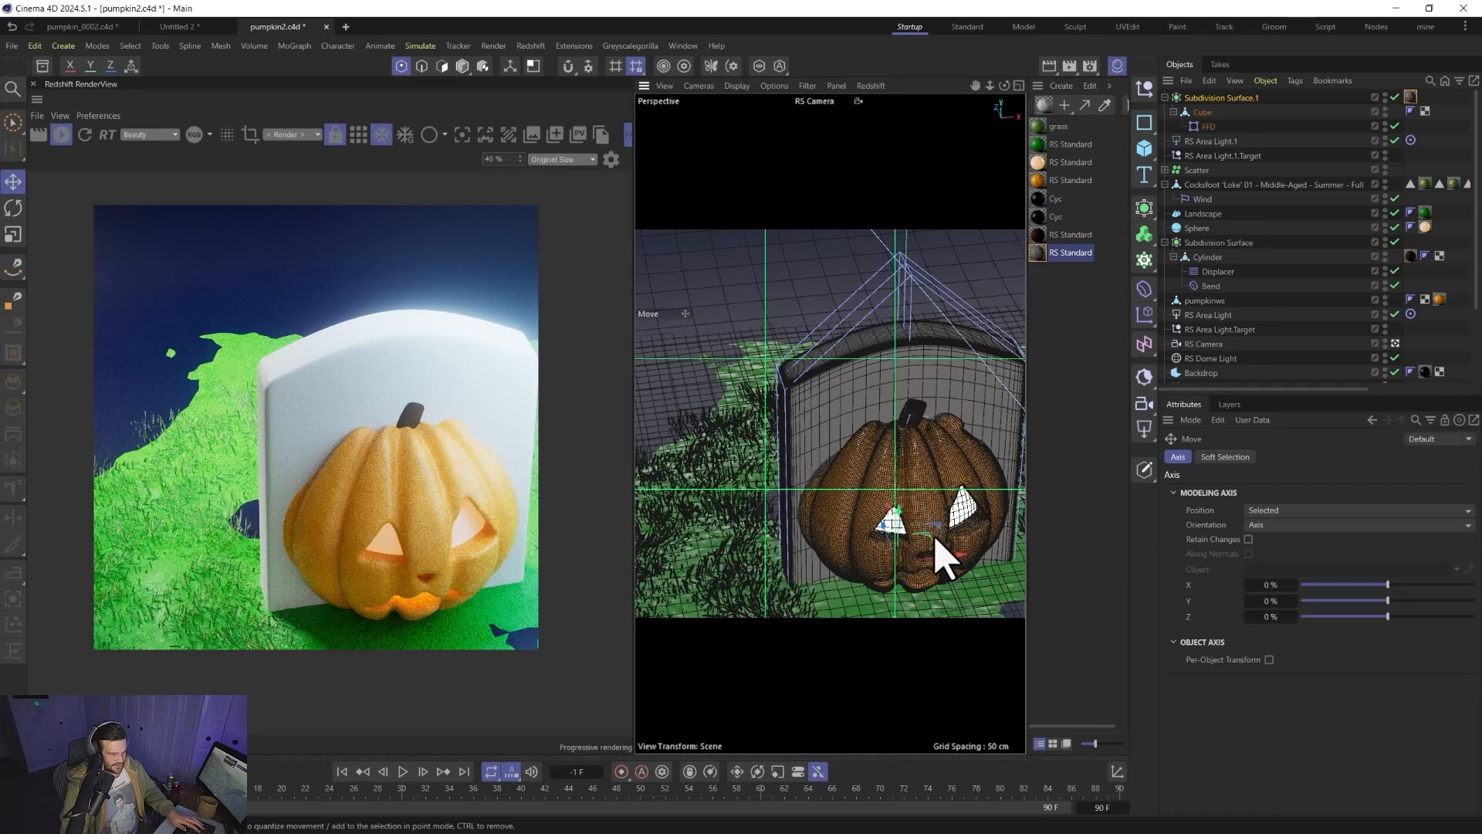
- Move the tombstone behind the pumpkin's left side, tilt it, and reframe the camera on both objects
{"action": "left_click_drag", "start_coordinate": [936, 539], "coordinate": [722, 410]}
{"action": "key", "text": "r"}
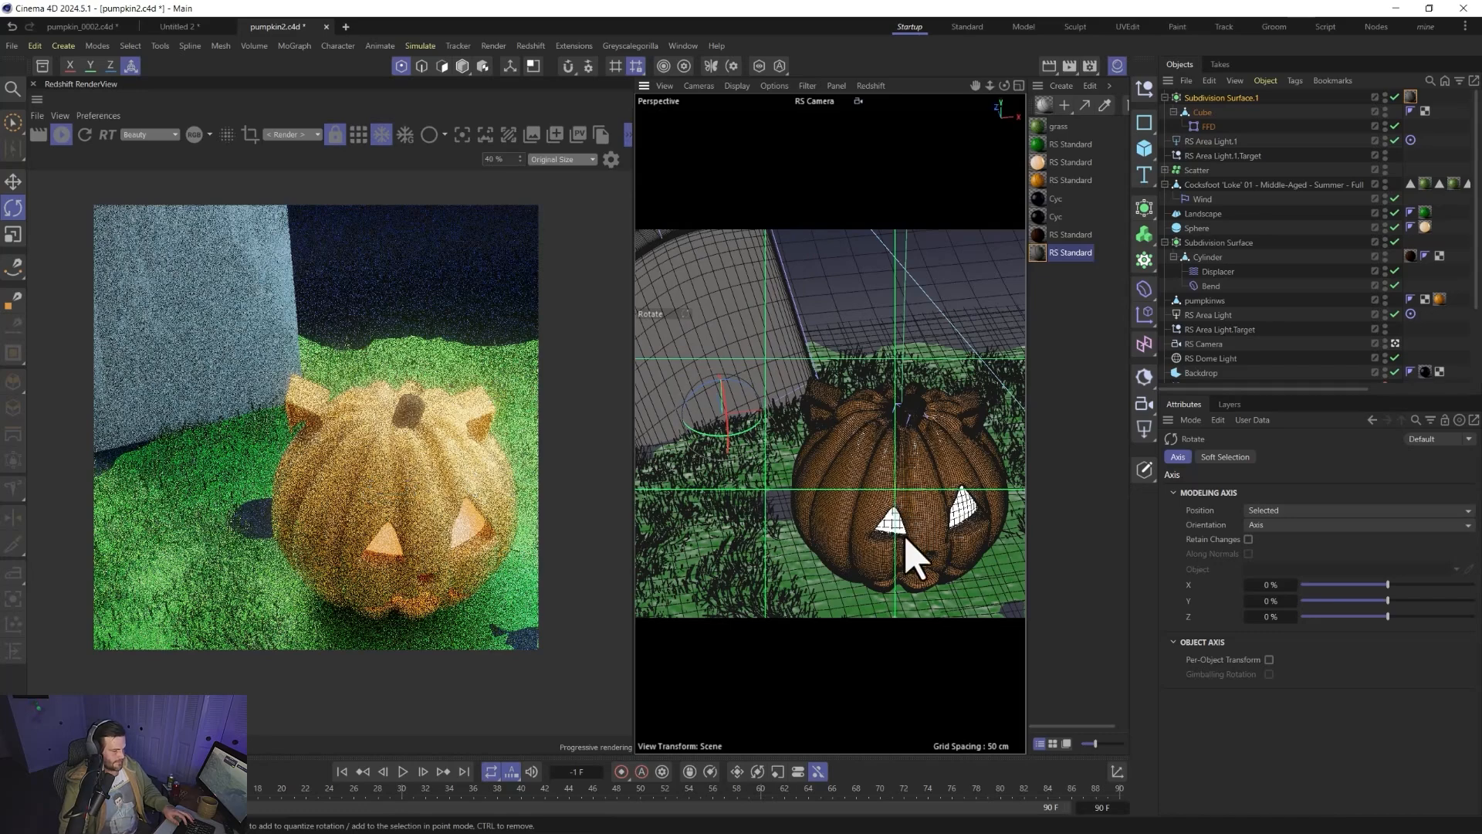
{"action": "left_click_drag", "start_coordinate": [907, 542], "coordinate": [936, 446], "text": "alt"}
{"action": "left_click_drag", "start_coordinate": [830, 456], "coordinate": [825, 453]}
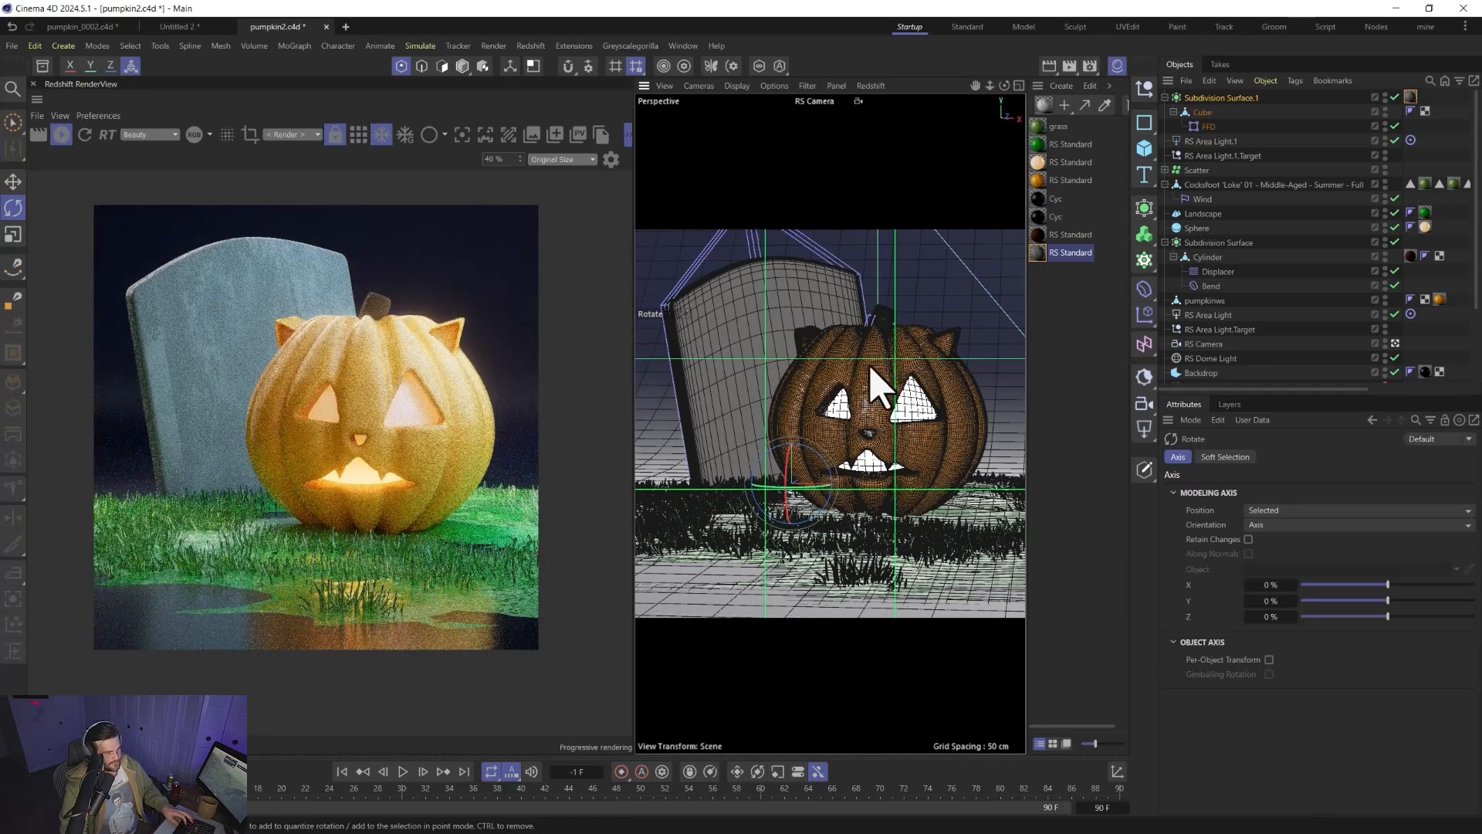
{"action": "left_click_drag", "start_coordinate": [858, 412], "coordinate": [847, 406]}
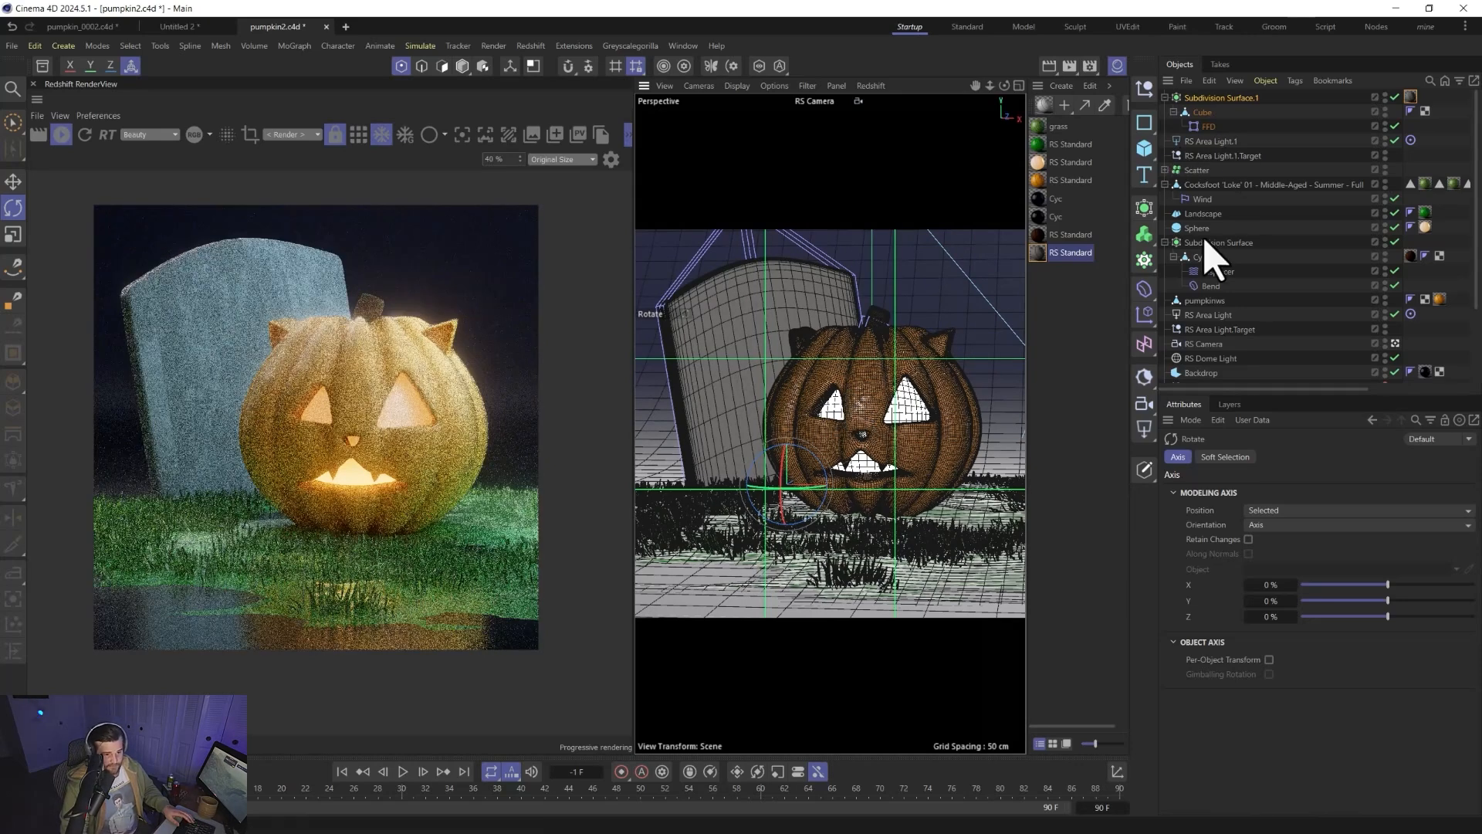
- Set the RS Camera's focus distance by picking the pumpkin, enable Bokeh and set the aperture to 2.4
{"action": "left_click", "coordinate": [1204, 347]}
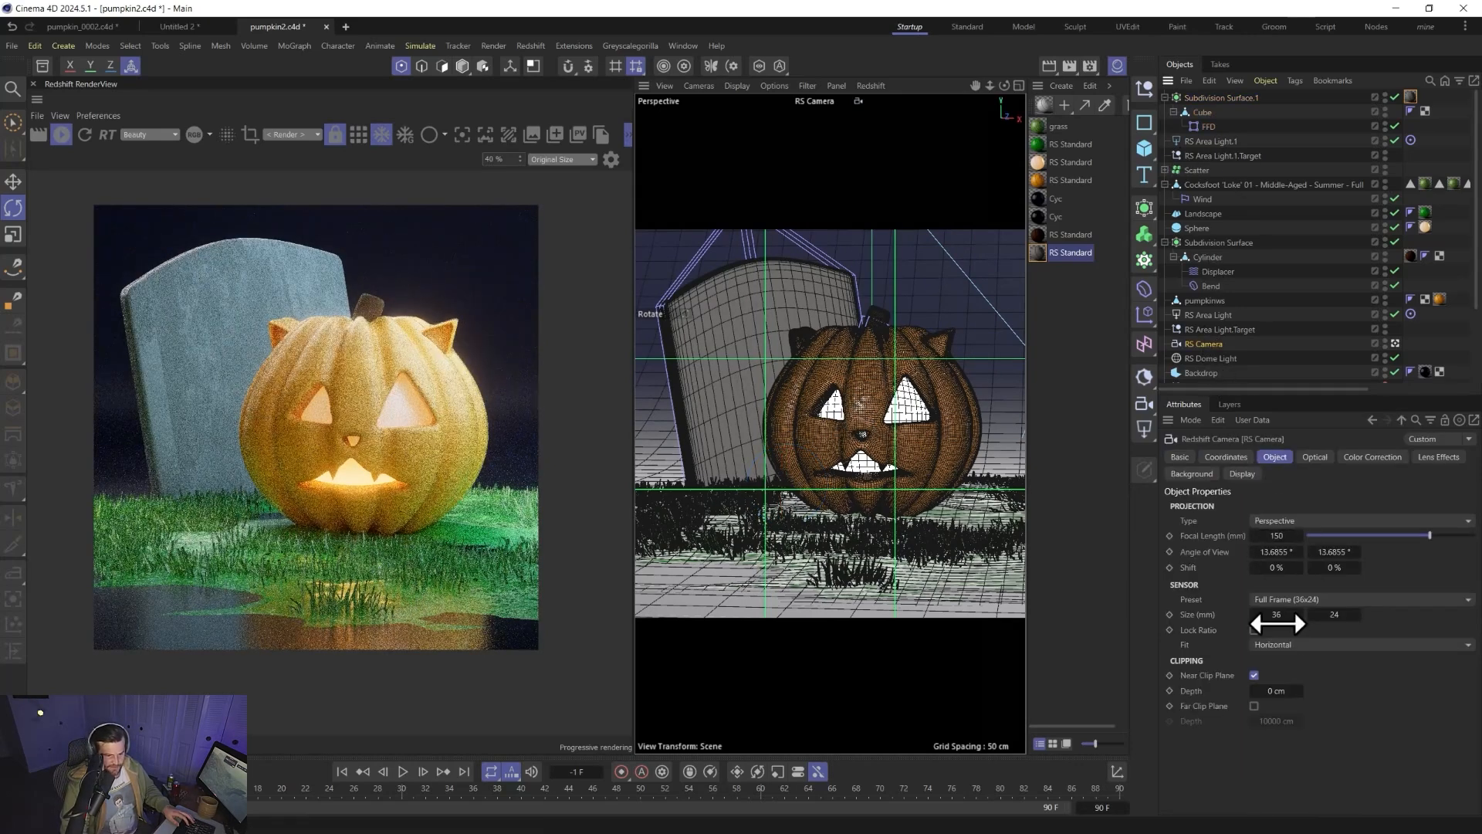
{"action": "left_click", "coordinate": [1315, 457]}
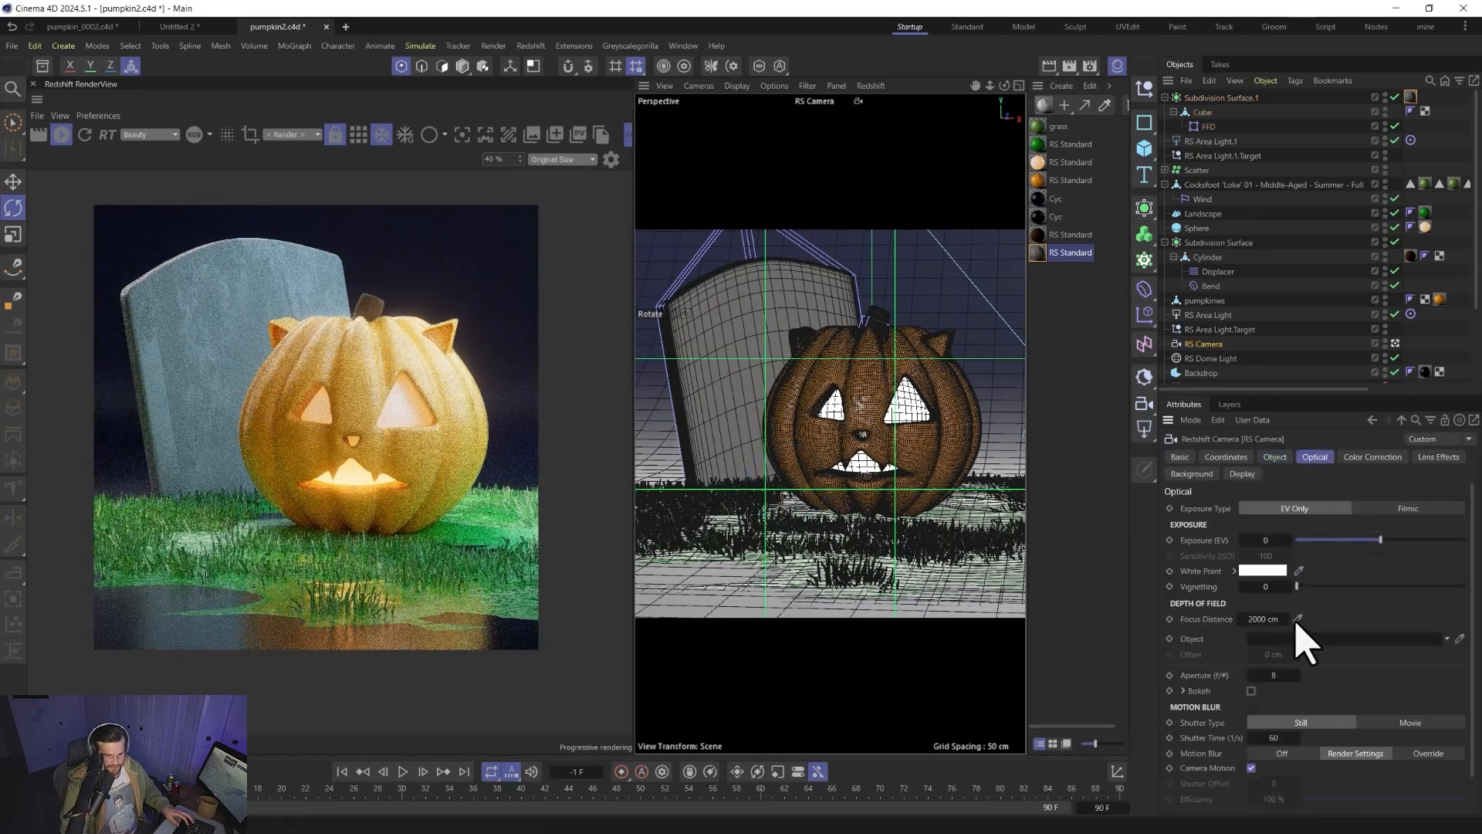
{"action": "left_click", "coordinate": [858, 384]}
{"action": "left_click", "coordinate": [1252, 691]}
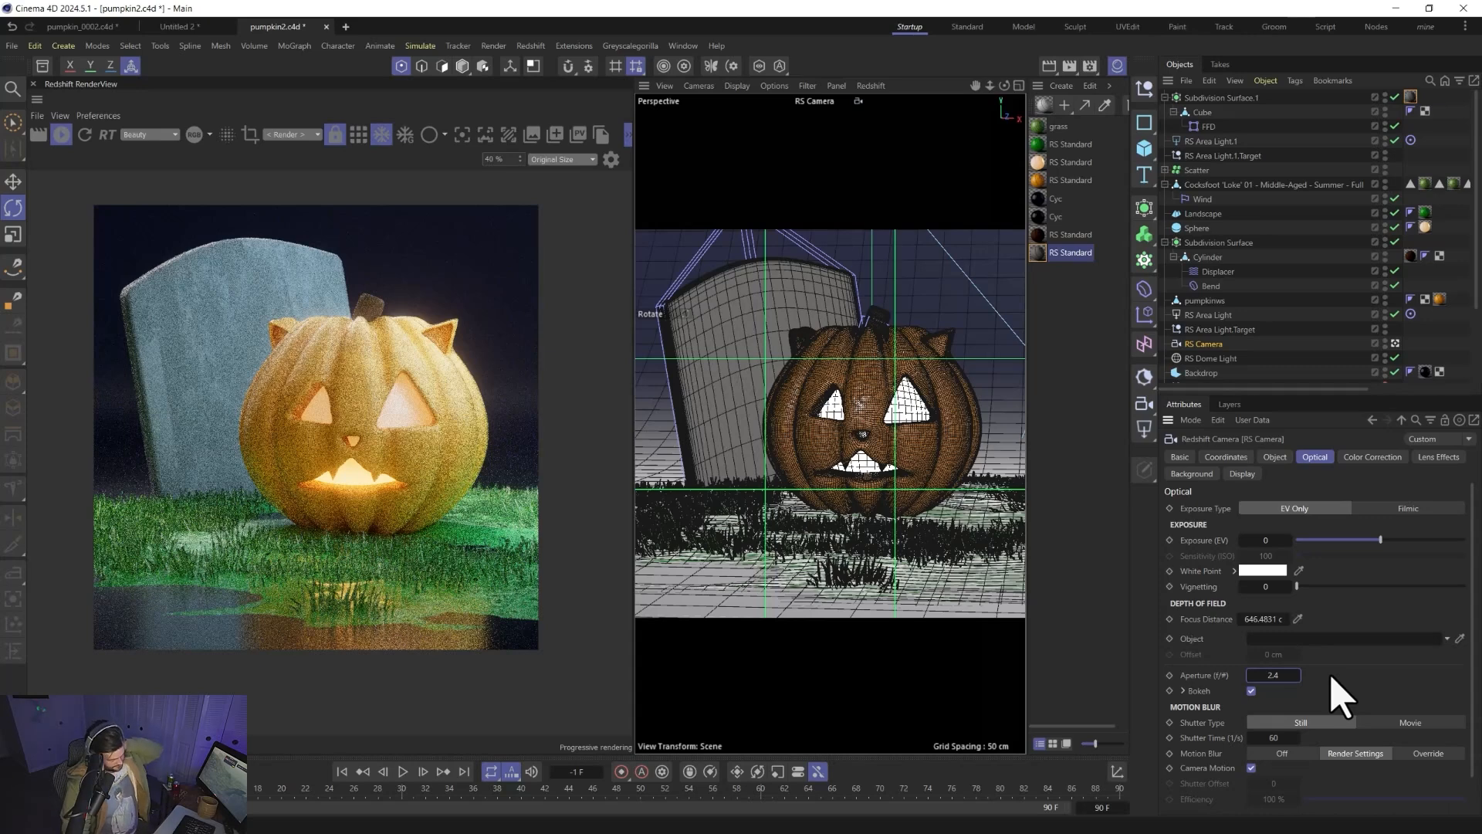
{"action": "key", "text": "Return"}
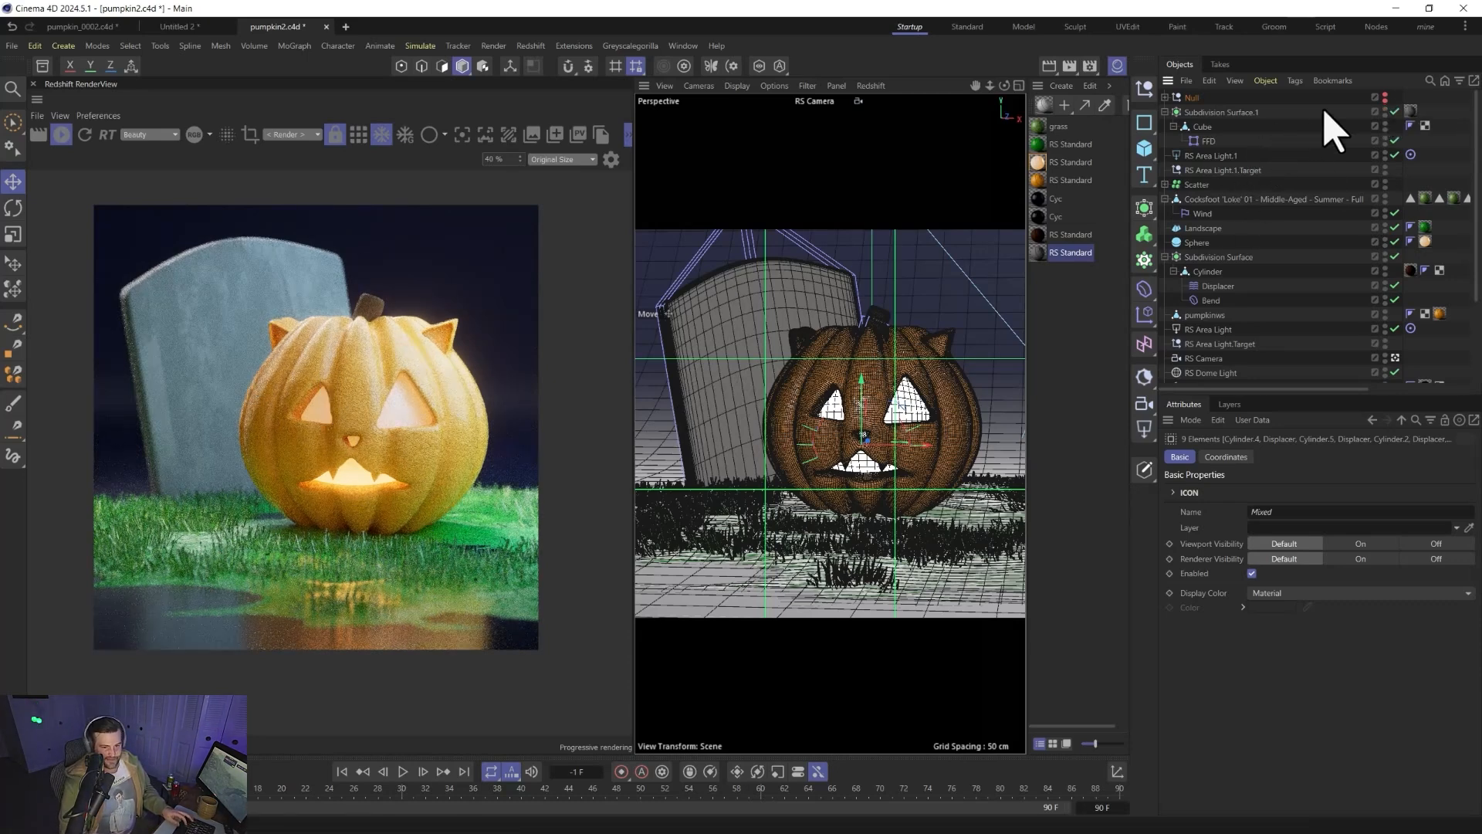
- Show the null containing the pumpkin's whiskers in the render, and hide it again
{"action": "left_click", "coordinate": [1387, 97]}
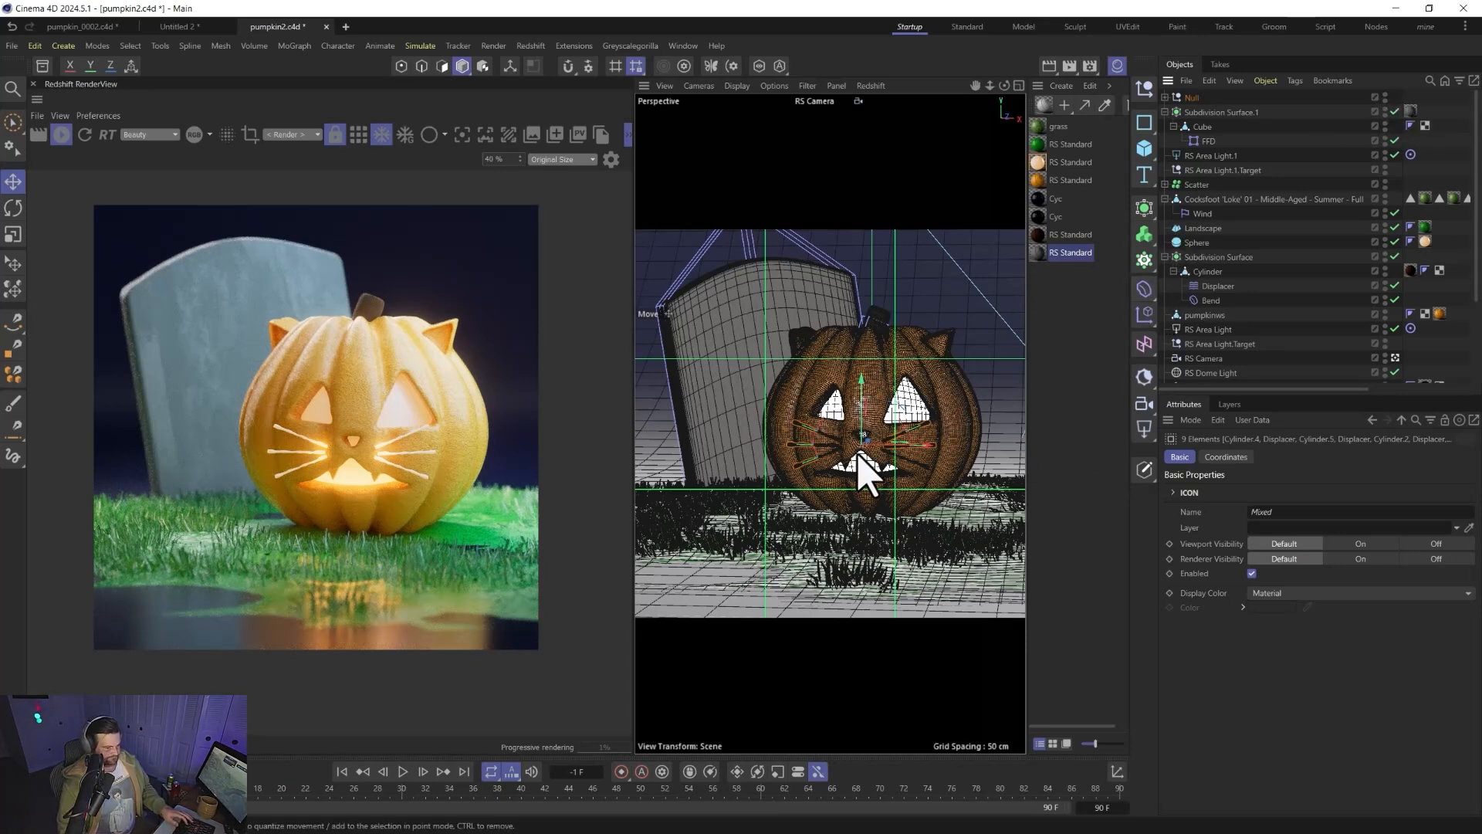
{"action": "left_click", "coordinate": [1386, 97]}
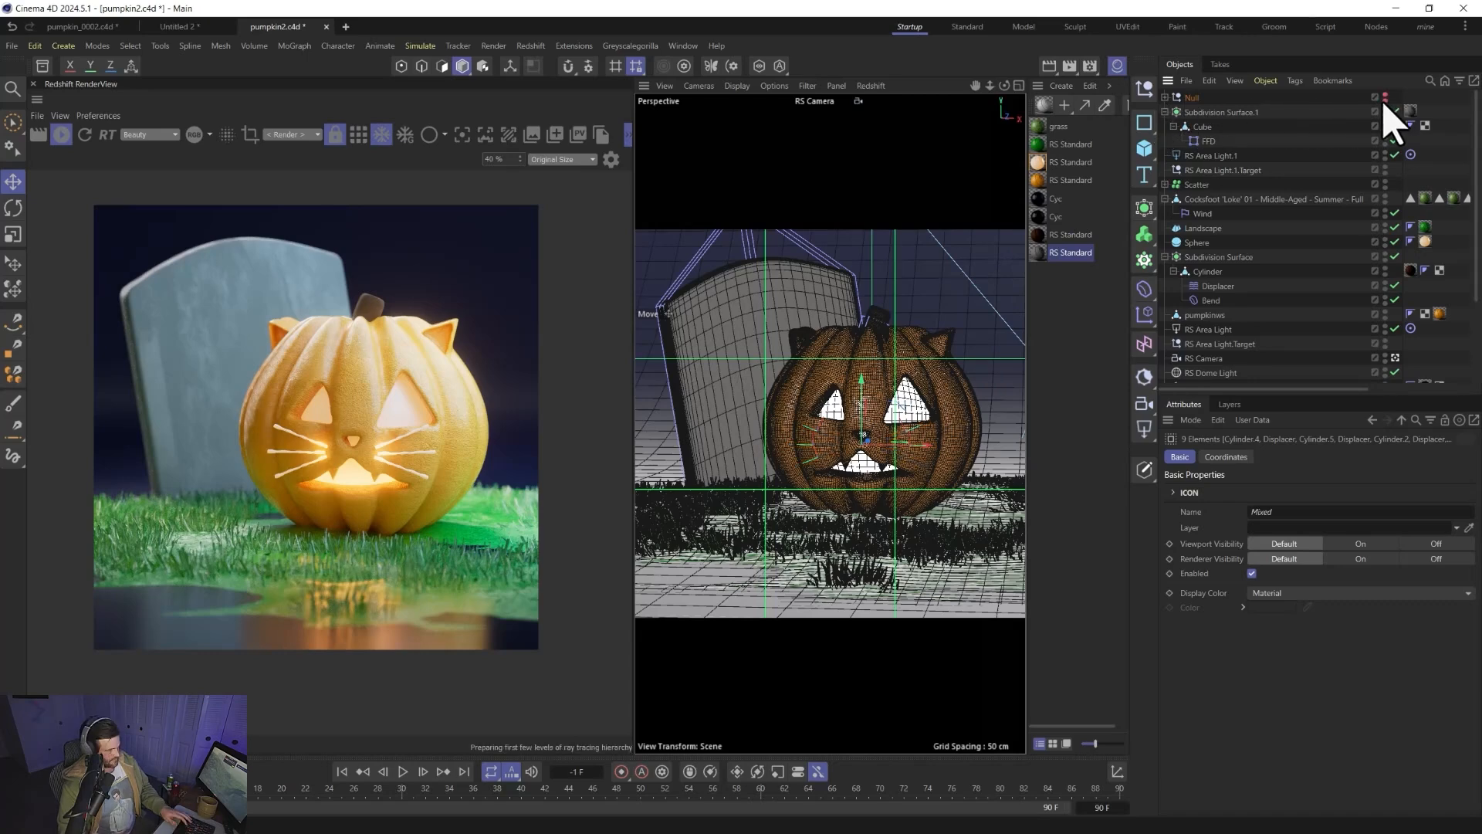
- Enable the render's LUT with Filmic Medium High Contrast, convert to log space before applying it, and lower its strength to 0.642
{"action": "left_click", "coordinate": [611, 159]}
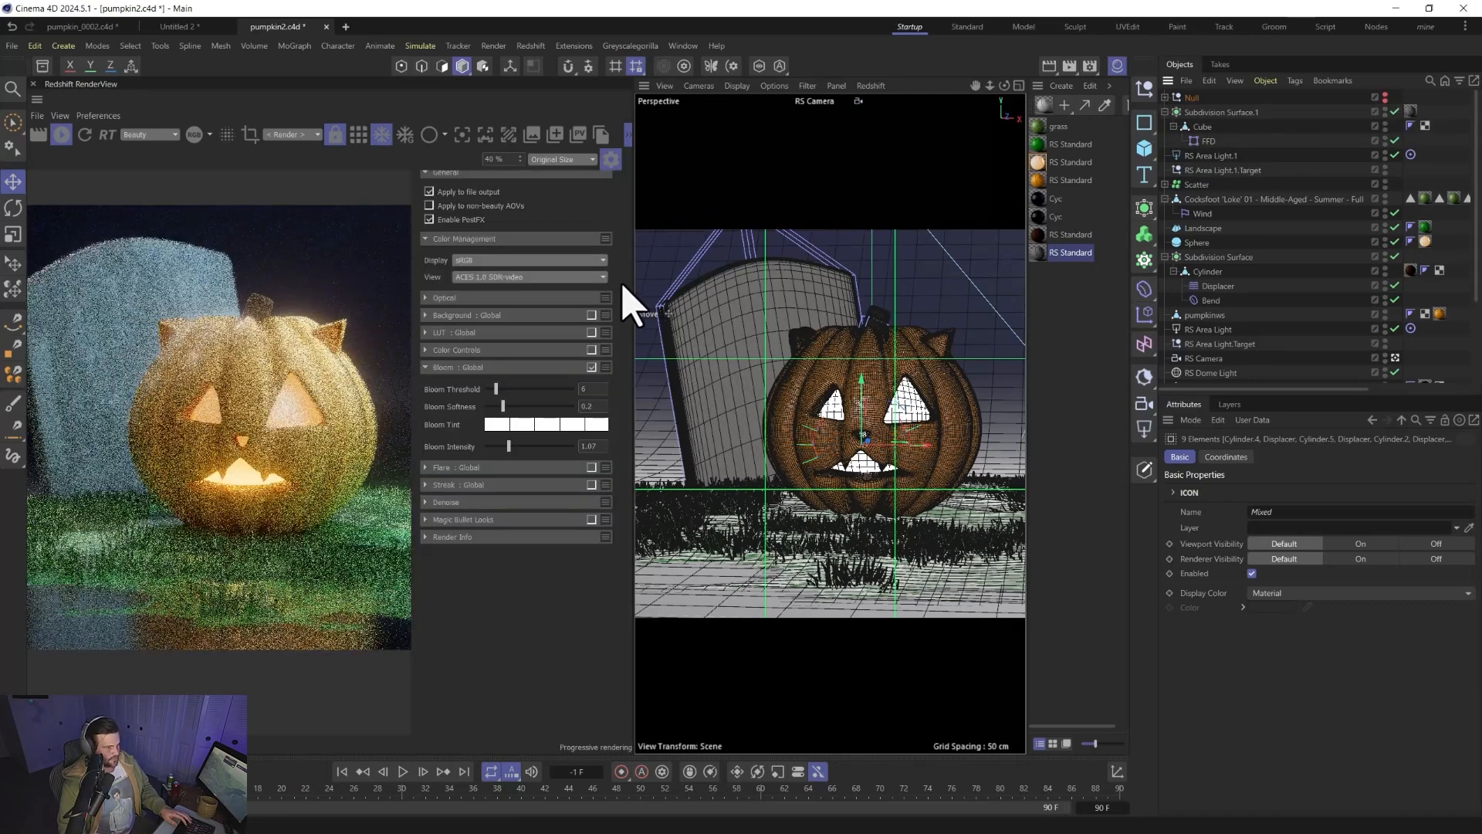
{"action": "left_click", "coordinate": [591, 367]}
{"action": "left_click", "coordinate": [427, 332]}
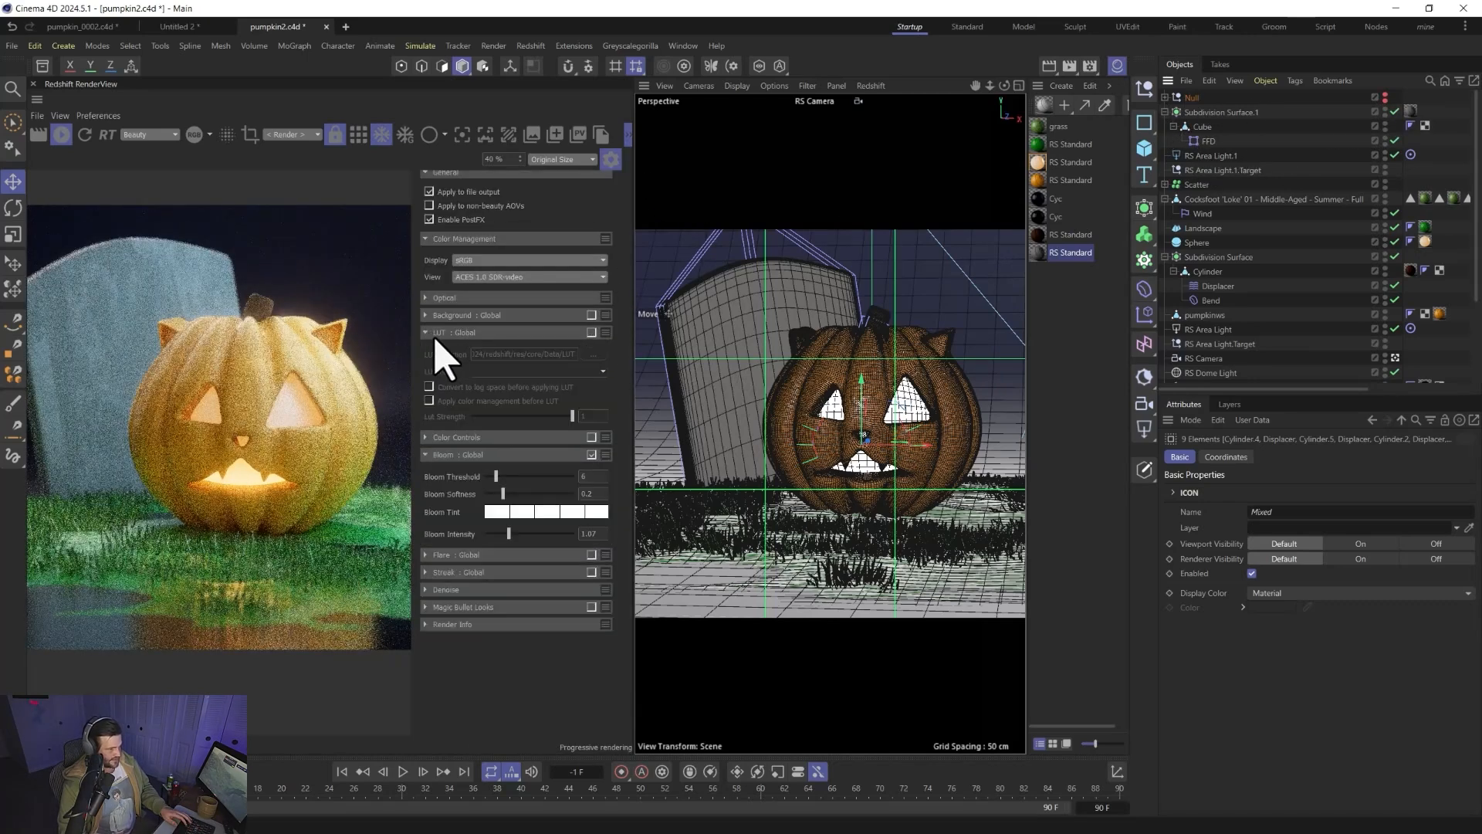
{"action": "left_click", "coordinate": [592, 332]}
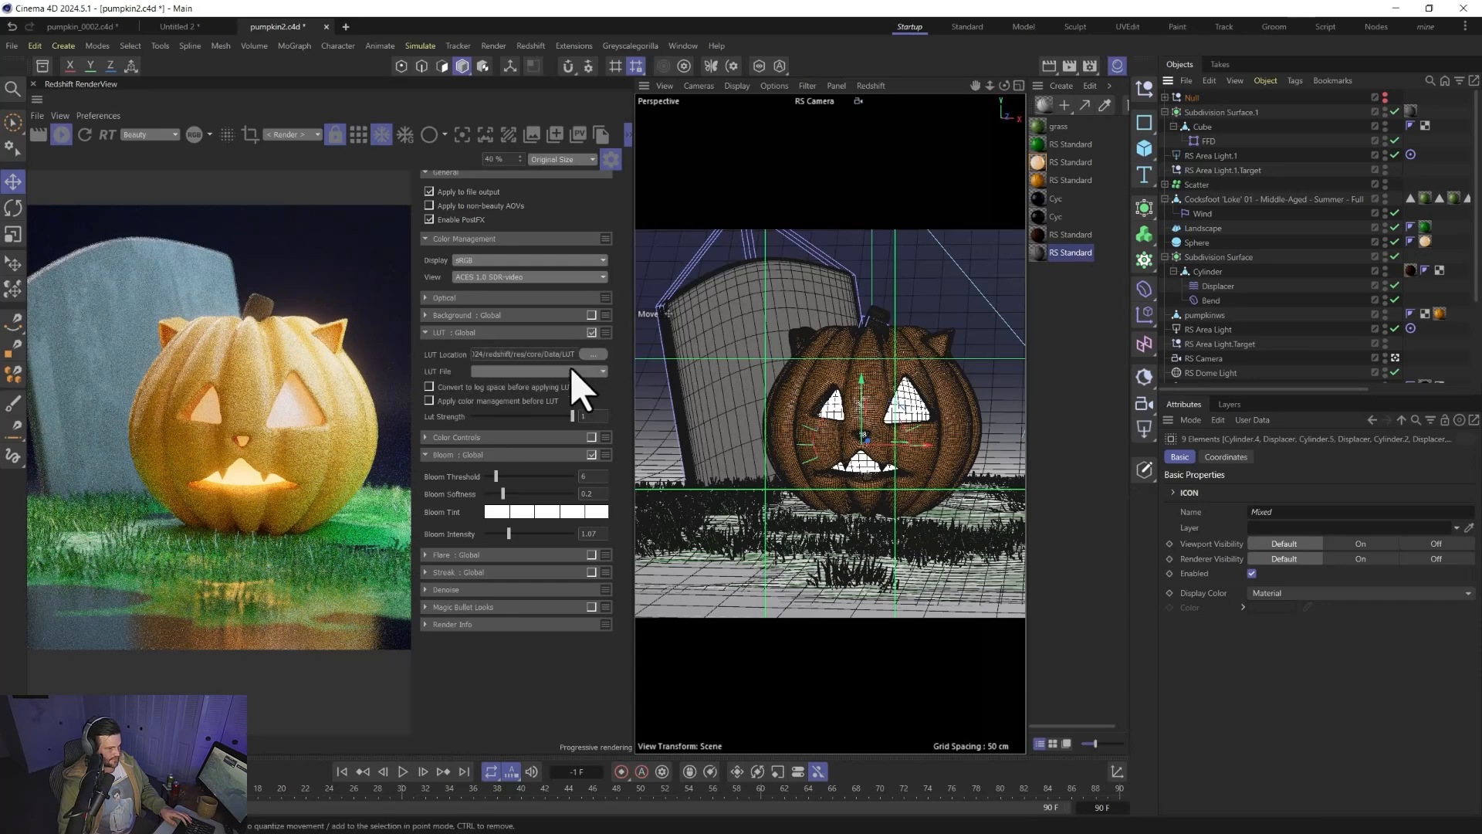
{"action": "left_click", "coordinate": [568, 371]}
{"action": "scroll", "coordinate": [534, 463], "scroll_direction": "down", "scroll_amount": 10}
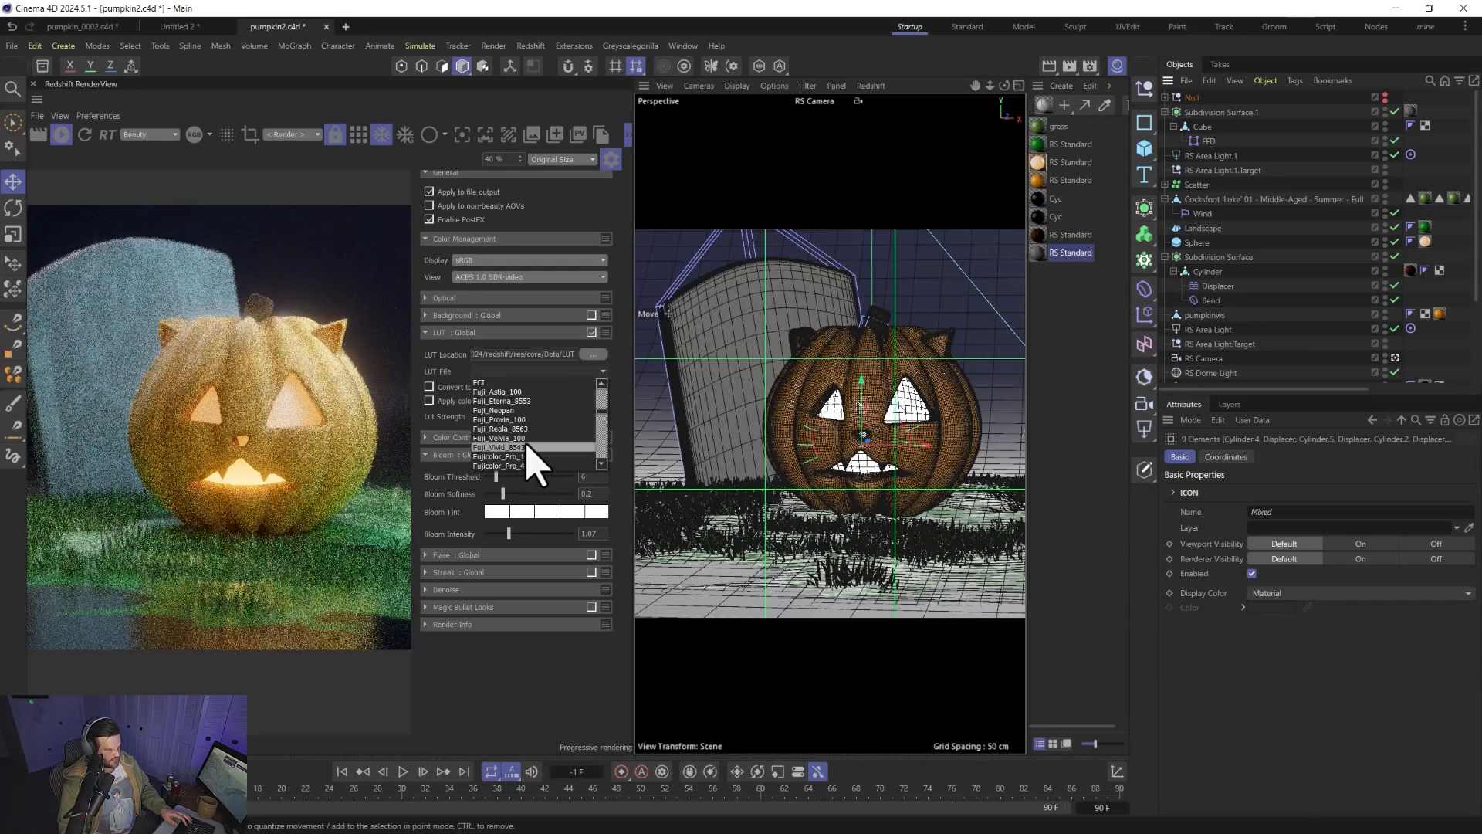
{"action": "scroll", "coordinate": [533, 463], "scroll_direction": "down", "scroll_amount": 3}
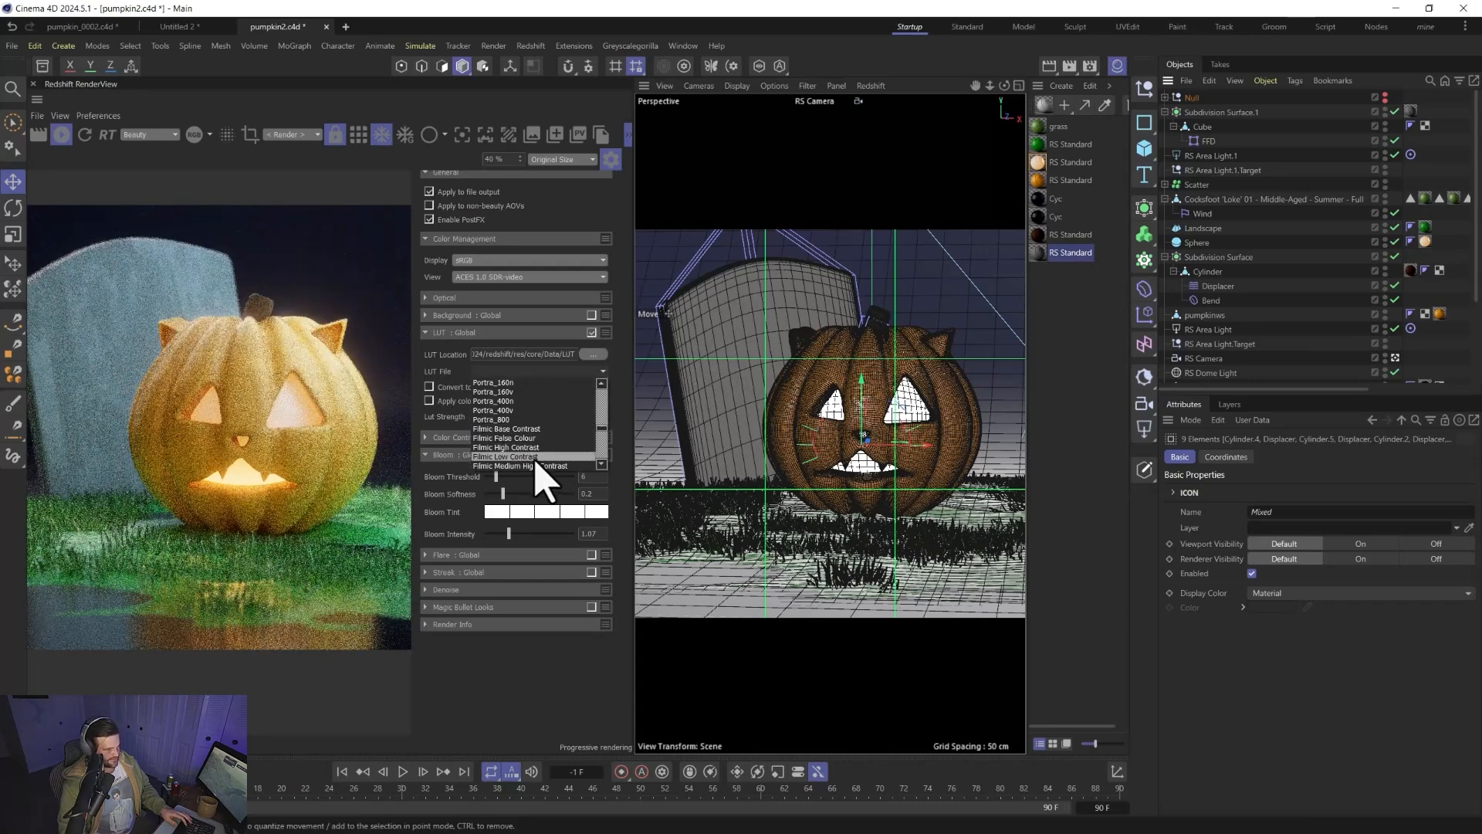
{"action": "left_click", "coordinate": [546, 480]}
{"action": "left_click", "coordinate": [431, 386]}
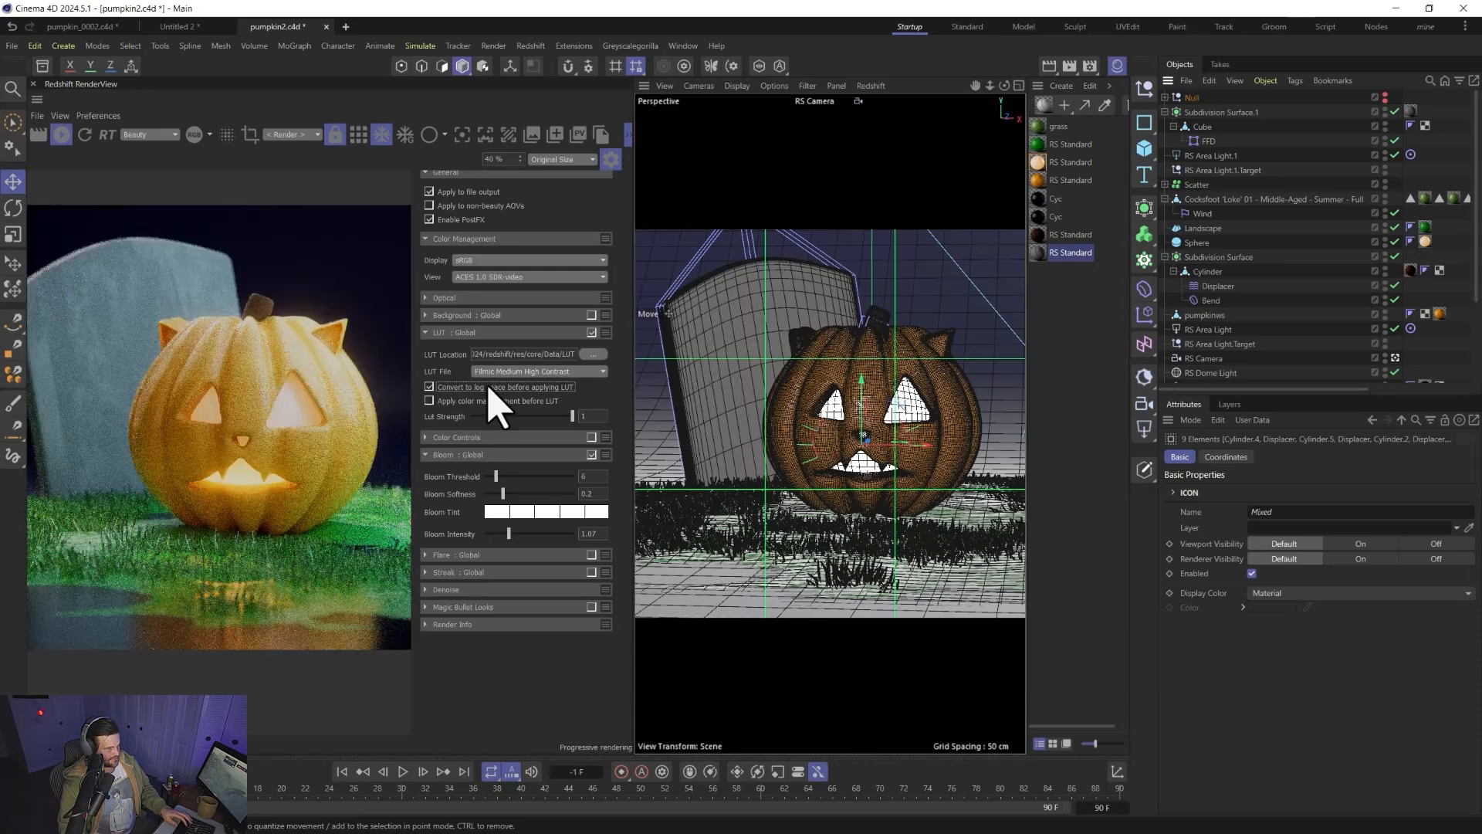
{"action": "left_click_drag", "start_coordinate": [572, 417], "coordinate": [553, 420]}
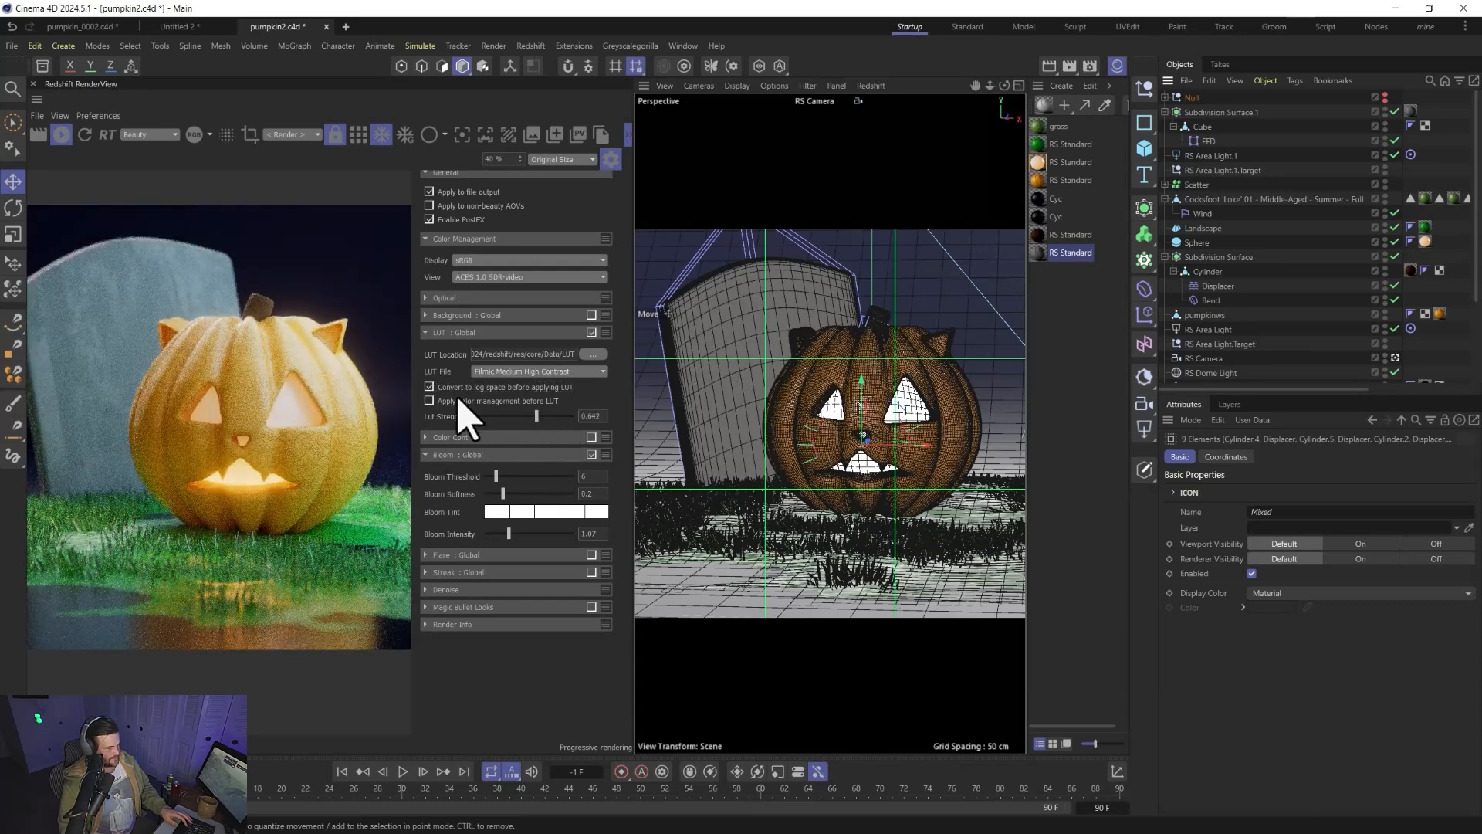
- Enable the render's Color Controls with contrast 0.1, bend the RGB curve in its shadows and highlights, and set the bloom threshold to 3
{"action": "left_click", "coordinate": [427, 332]}
{"action": "left_click", "coordinate": [426, 351]}
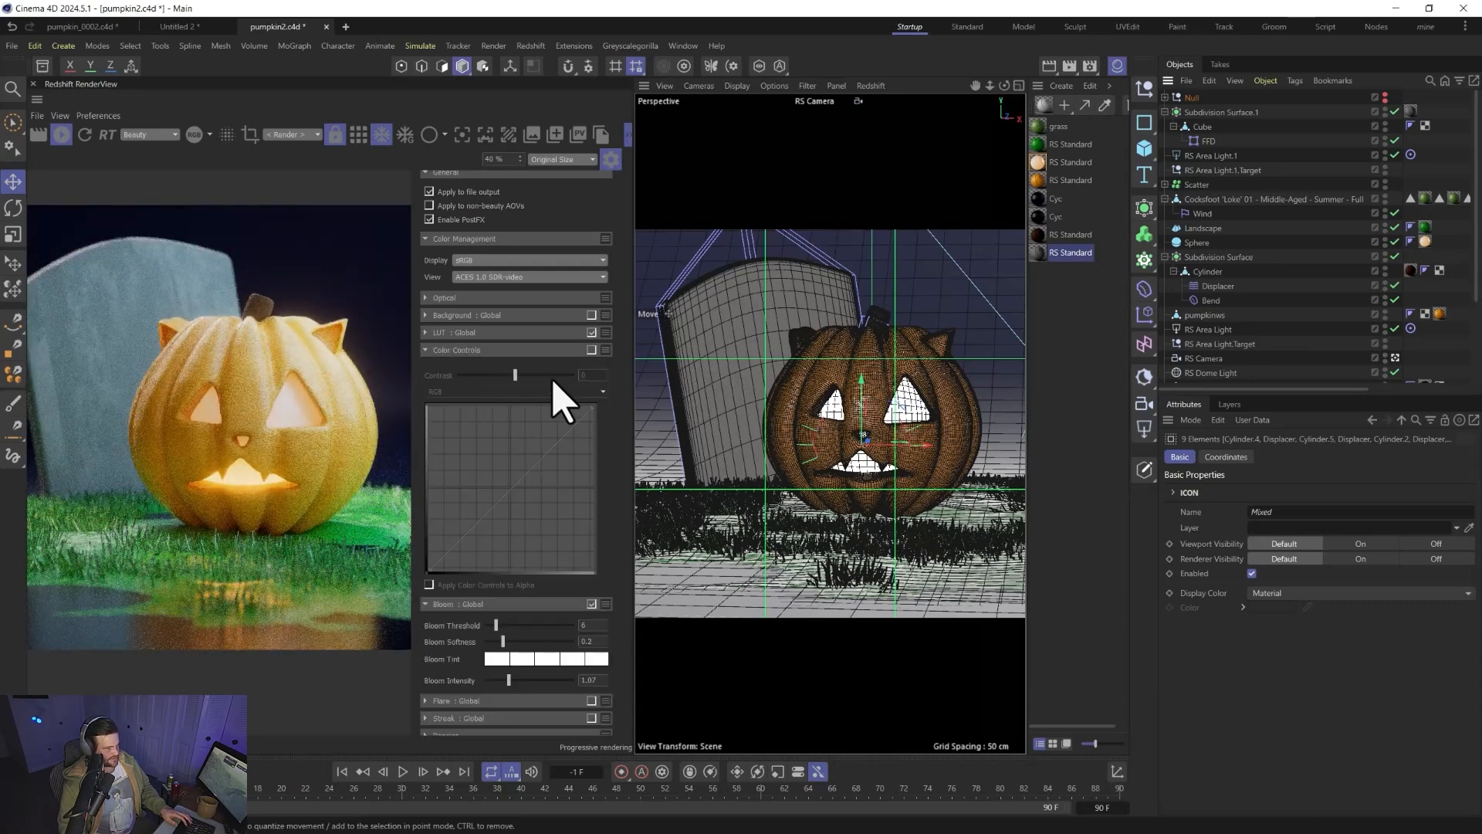
{"action": "left_click", "coordinate": [591, 351]}
{"action": "left_click", "coordinate": [520, 374]}
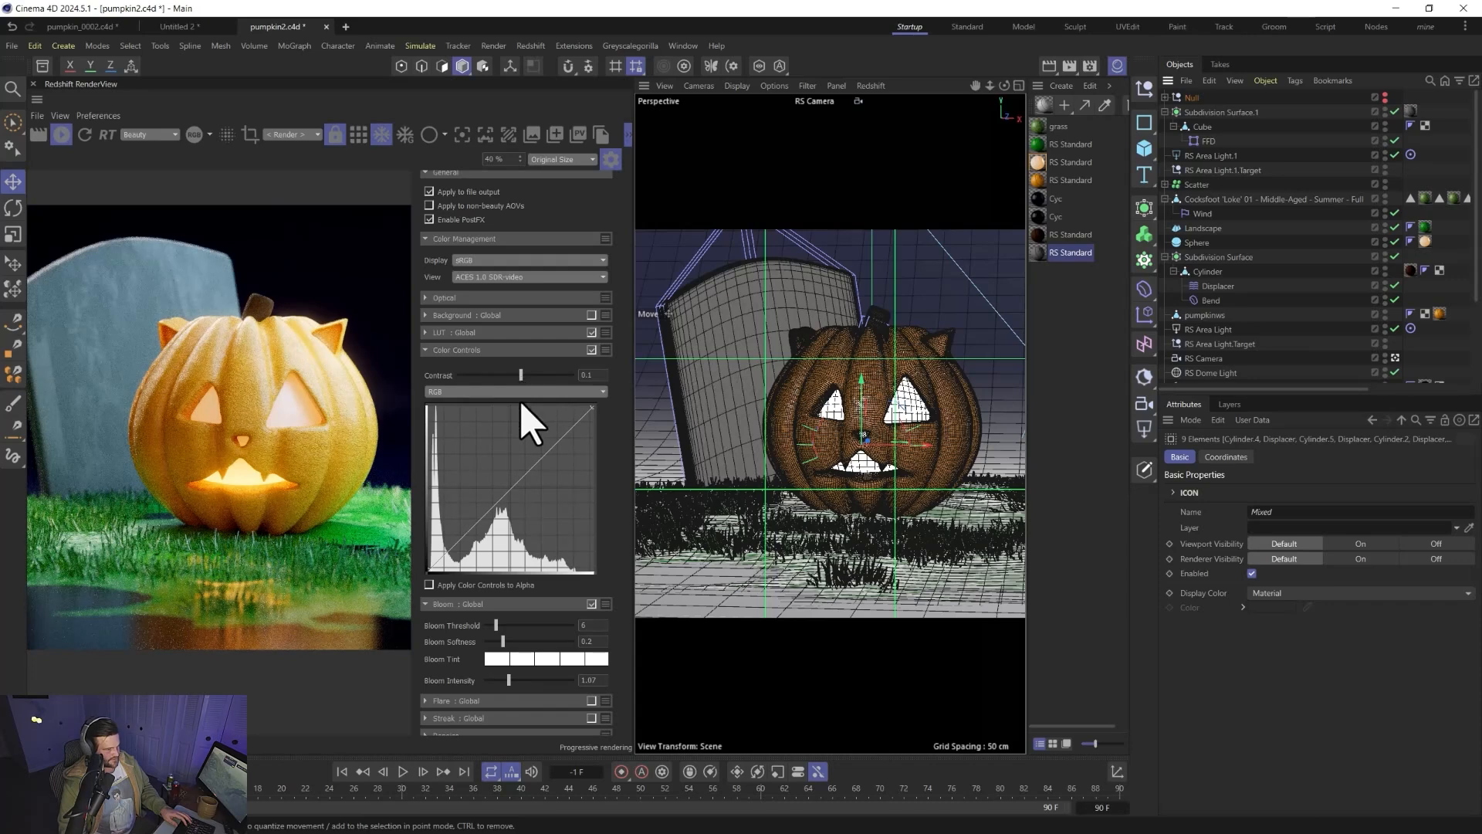
{"action": "left_click", "coordinate": [452, 551]}
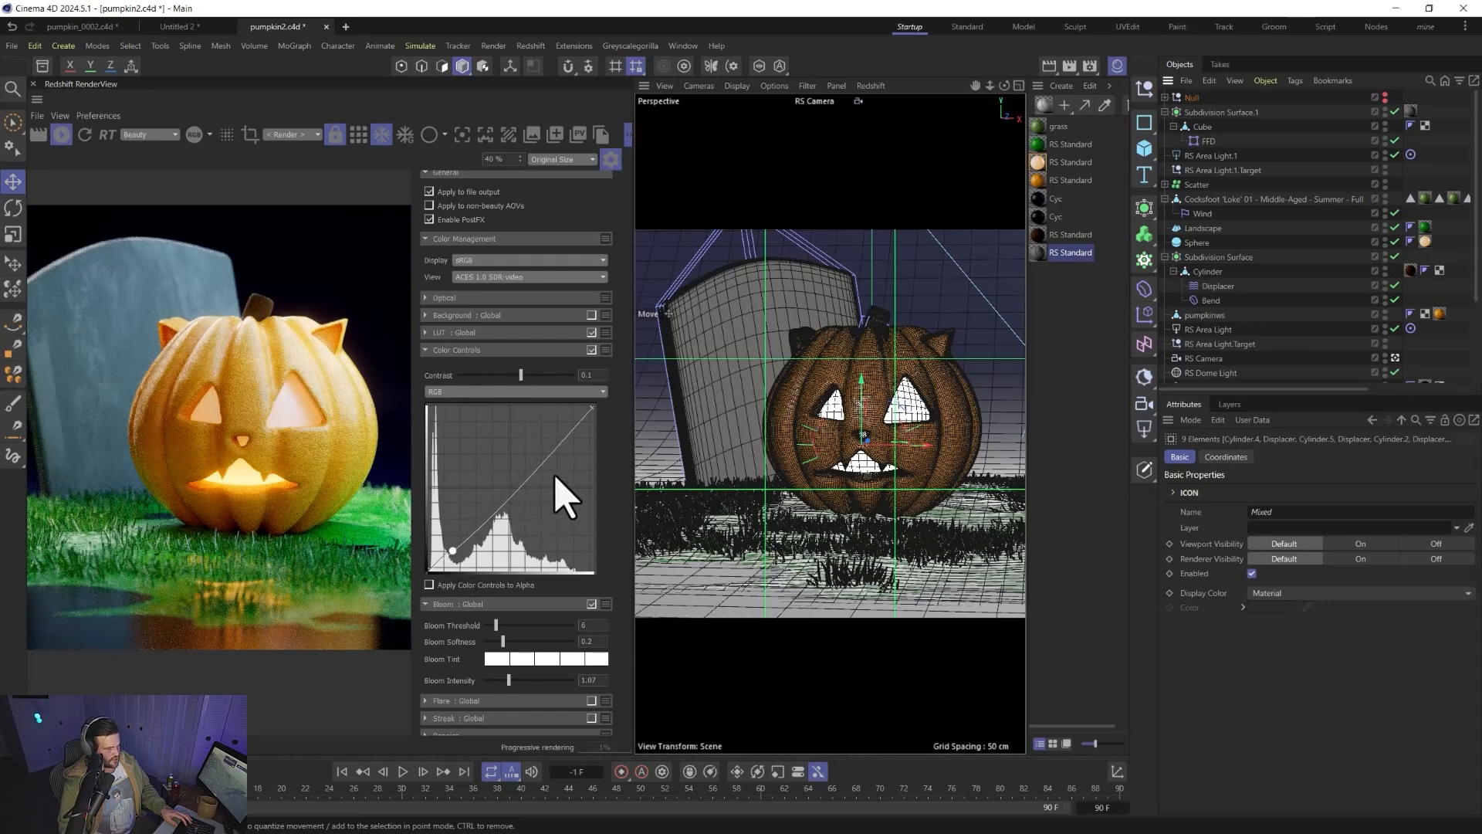
{"action": "left_click", "coordinate": [549, 450]}
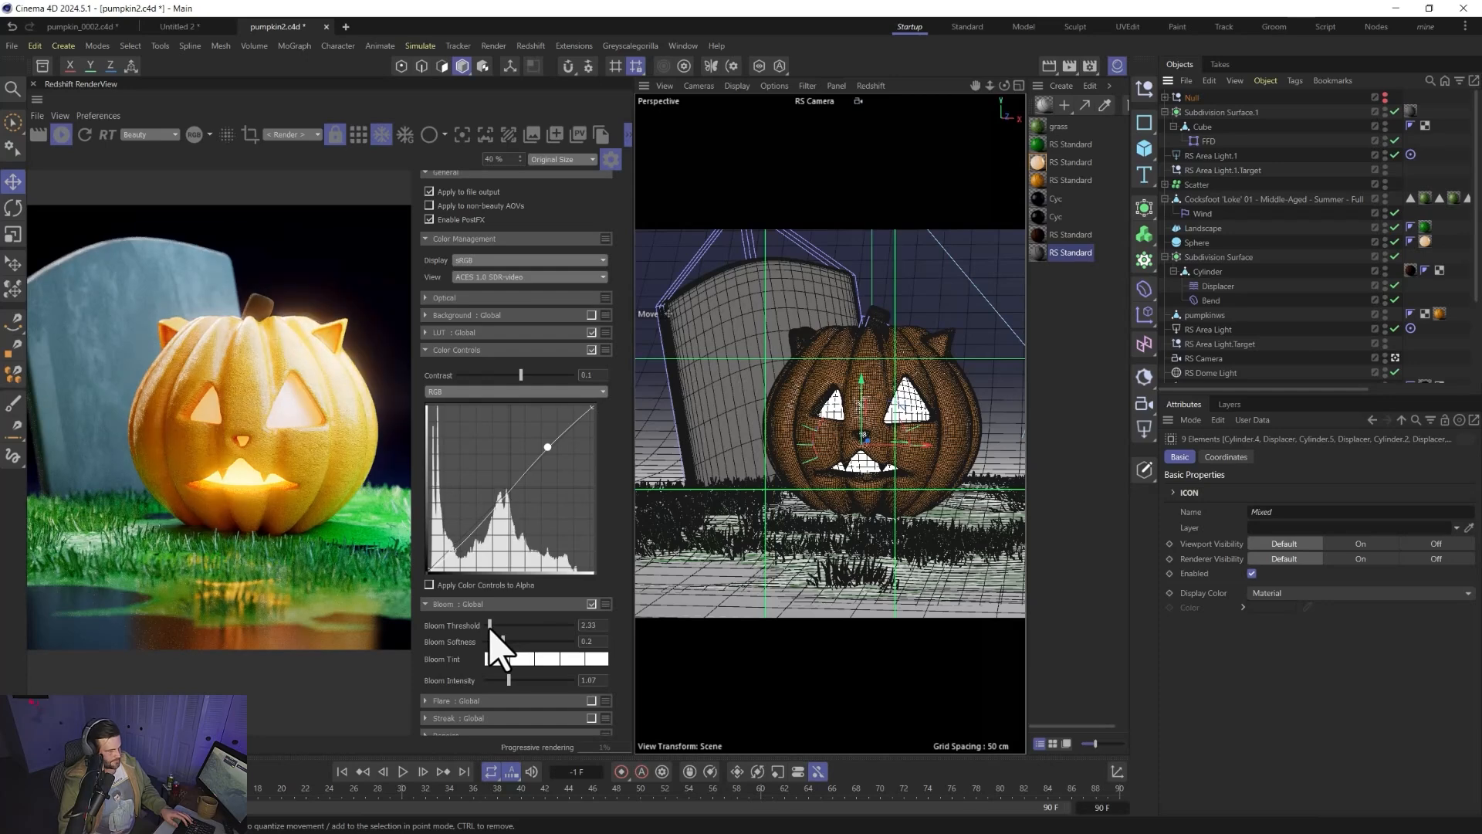
{"action": "left_click_drag", "start_coordinate": [493, 626], "coordinate": [491, 625]}
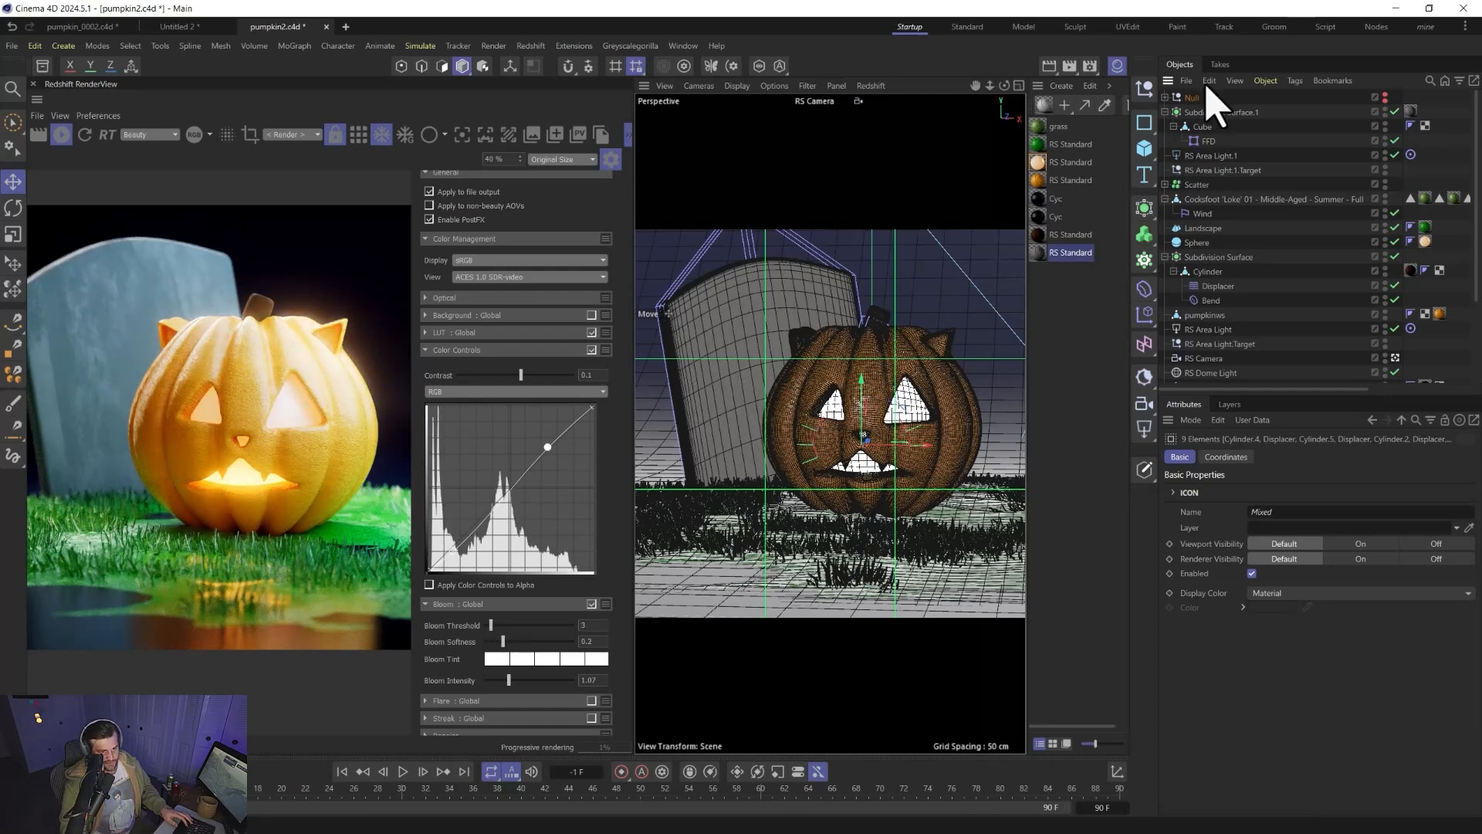
- Set RS Area Light.1's intensity to 3 and its color to a more saturated blue with the same 204° hue
{"action": "left_click", "coordinate": [1208, 330]}
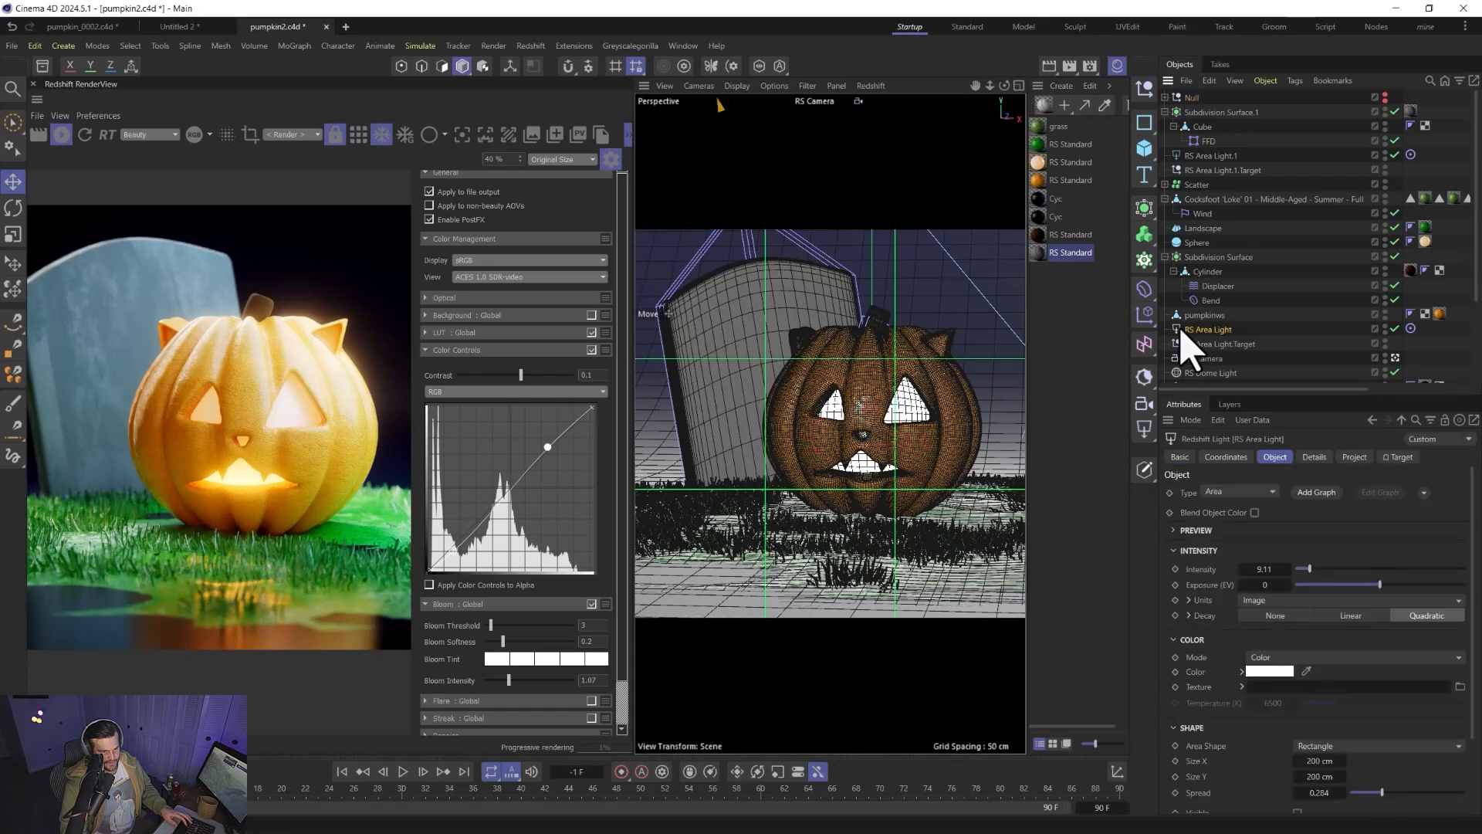
{"action": "left_click", "coordinate": [1210, 156]}
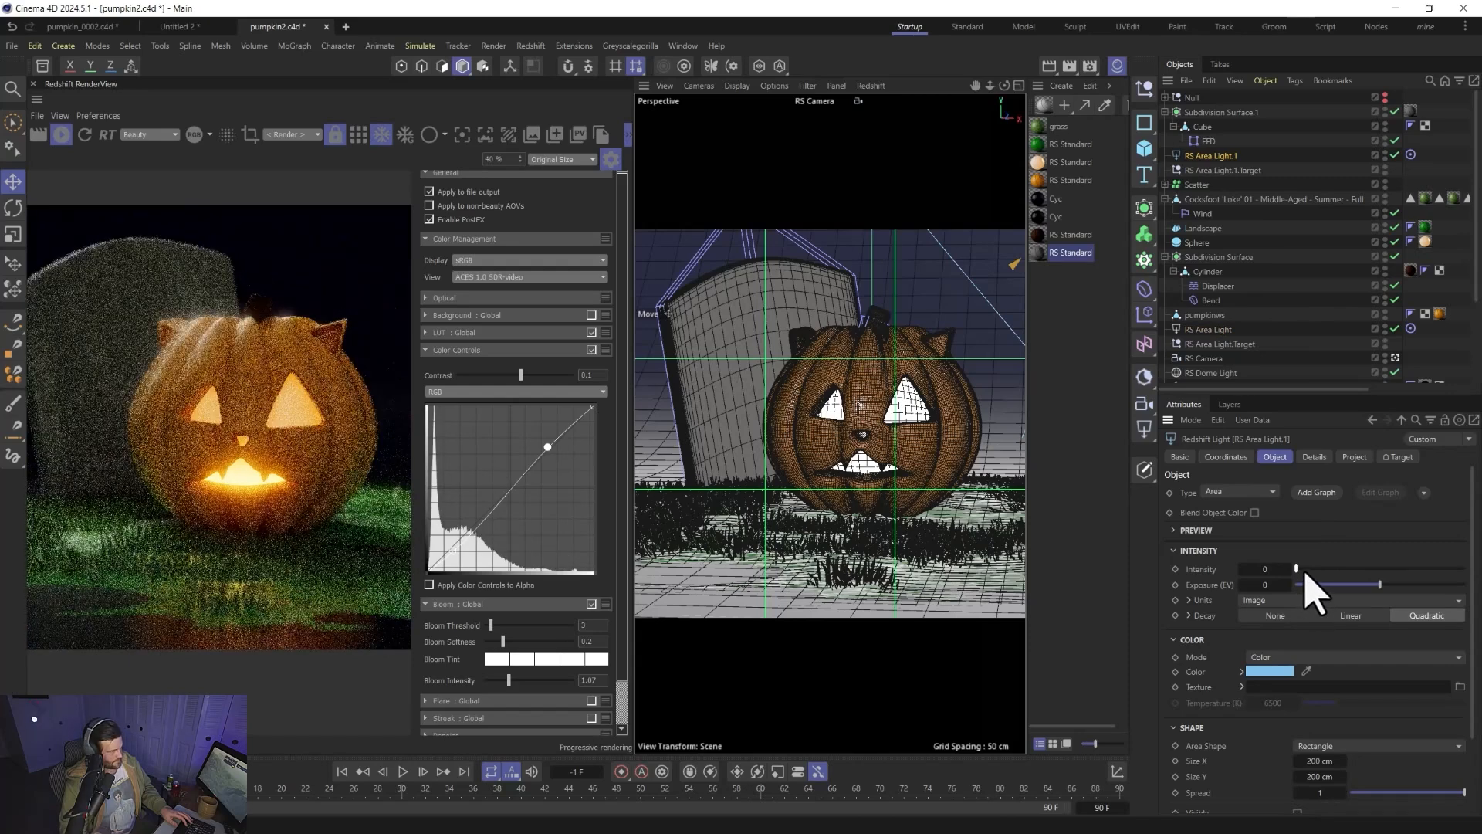
{"action": "left_click_drag", "start_coordinate": [1301, 572], "coordinate": [1299, 575]}
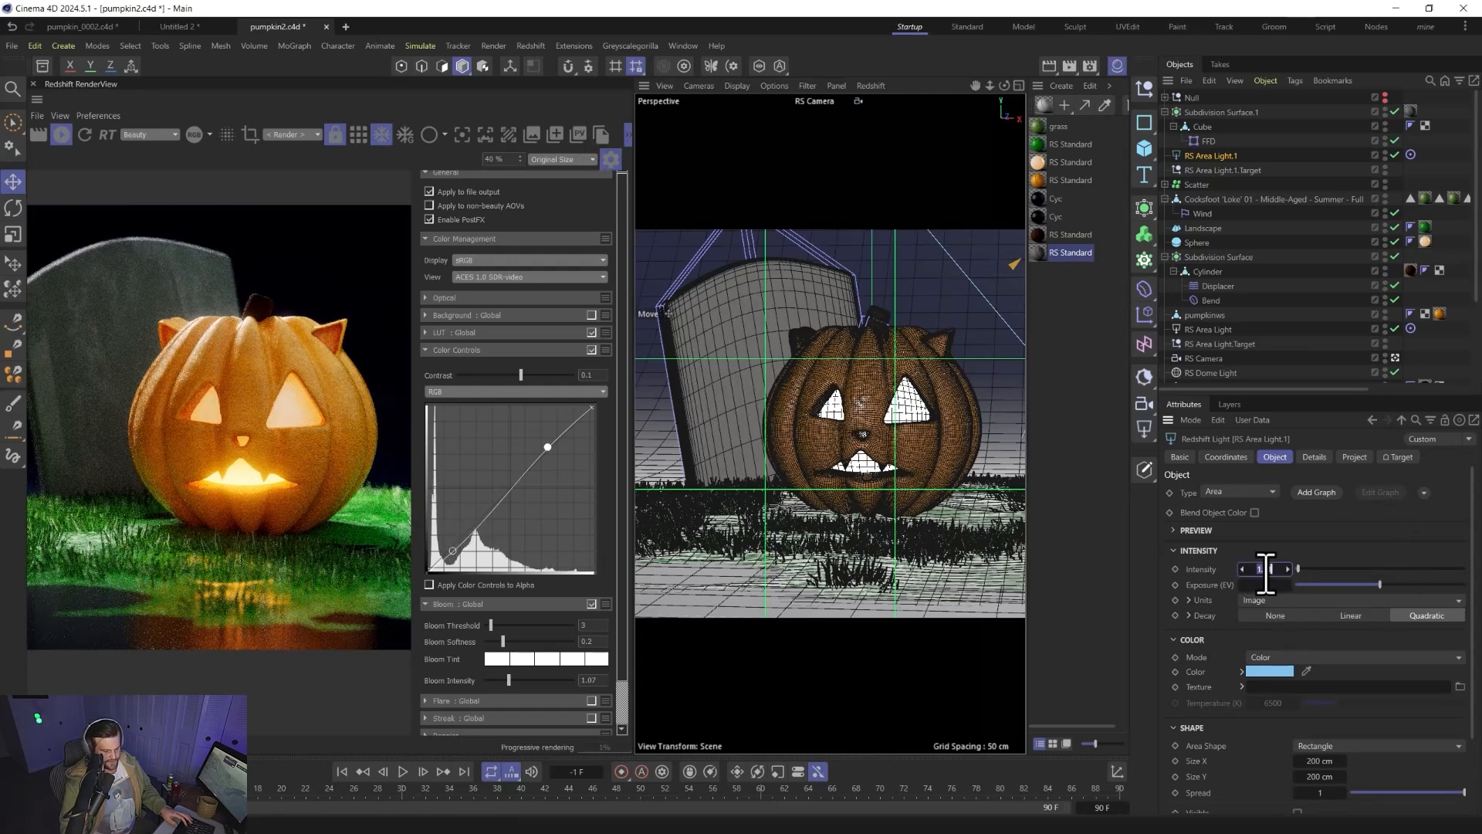
{"action": "type", "text": "3"}
{"action": "key", "text": "Return"}
{"action": "left_click", "coordinate": [1269, 672]}
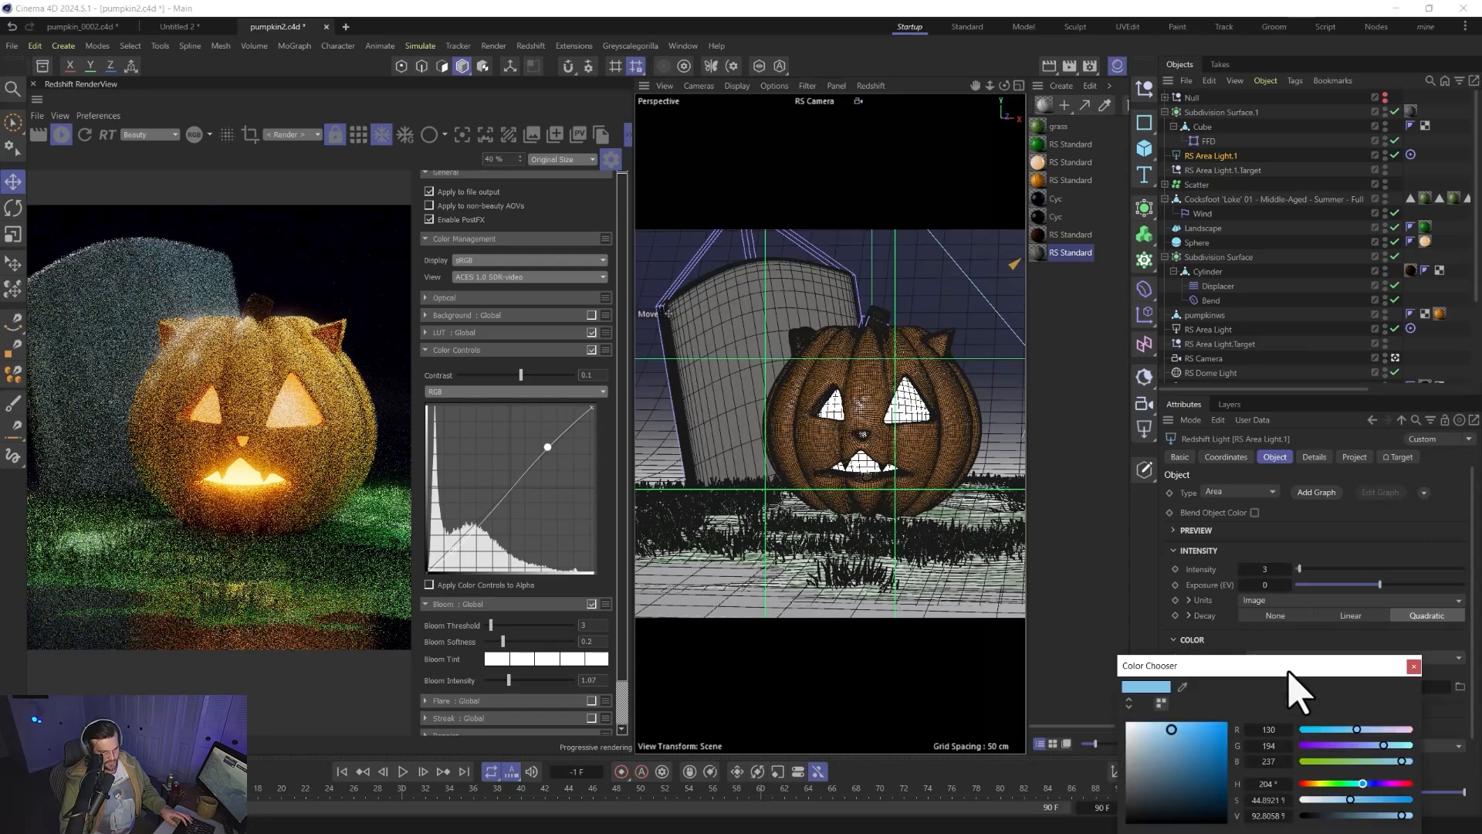
{"action": "left_click_drag", "start_coordinate": [1215, 742], "coordinate": [1201, 728]}
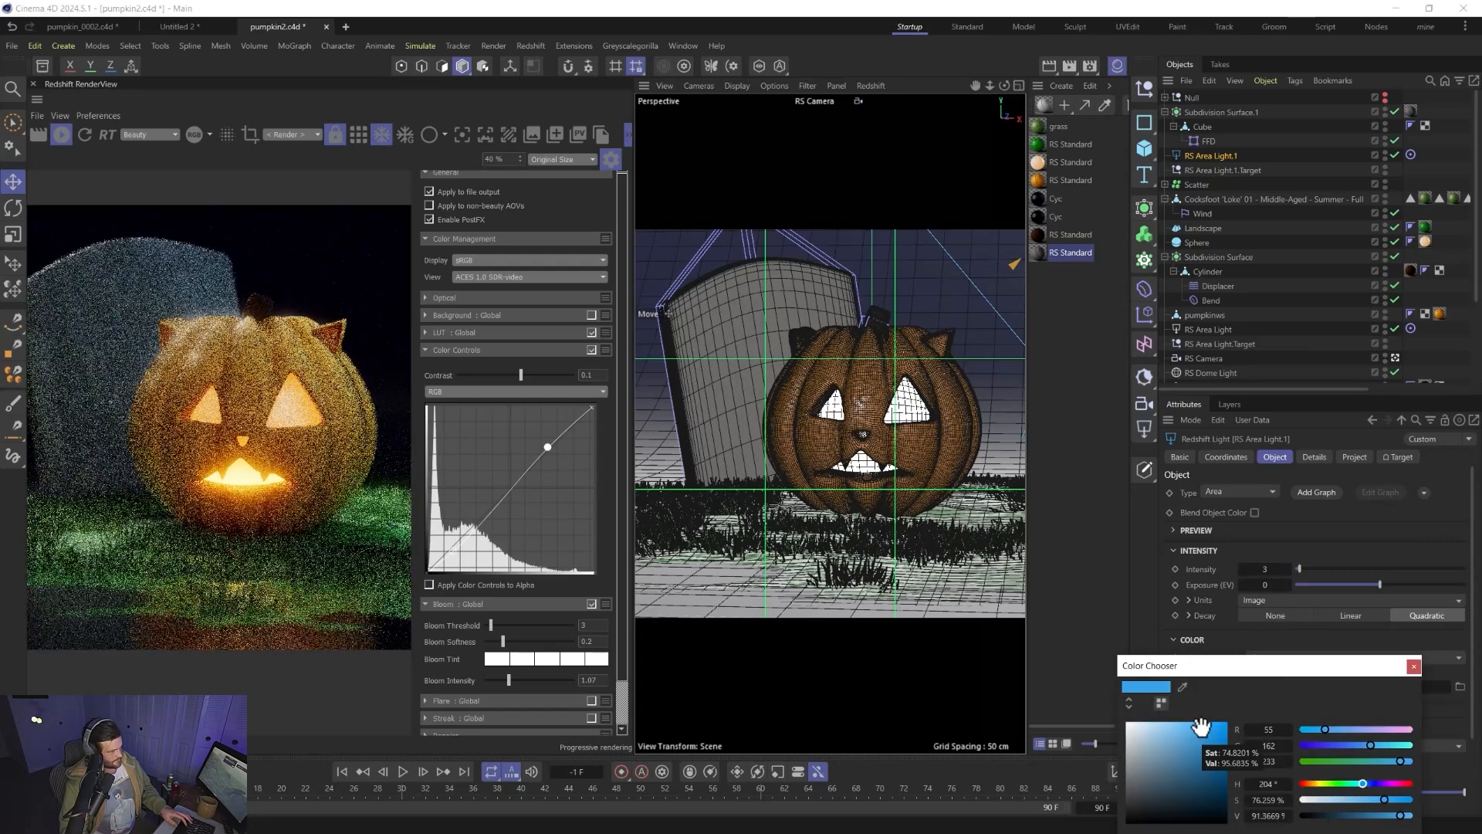
{"action": "left_click", "coordinate": [1414, 666]}
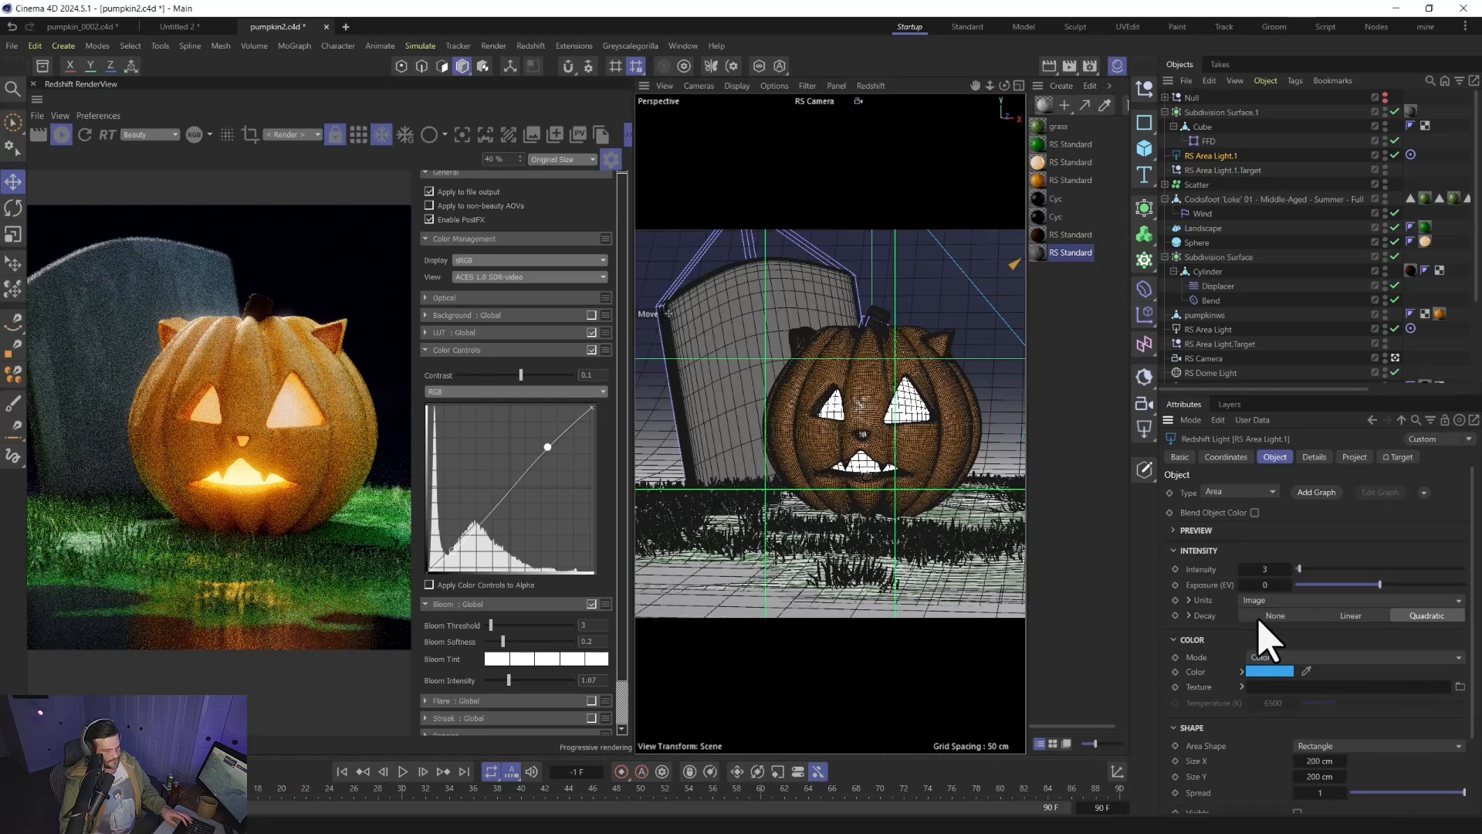
- Try narrower spread values on RS Area Light.1, then return the spread to 1
{"action": "left_click", "coordinate": [1410, 793]}
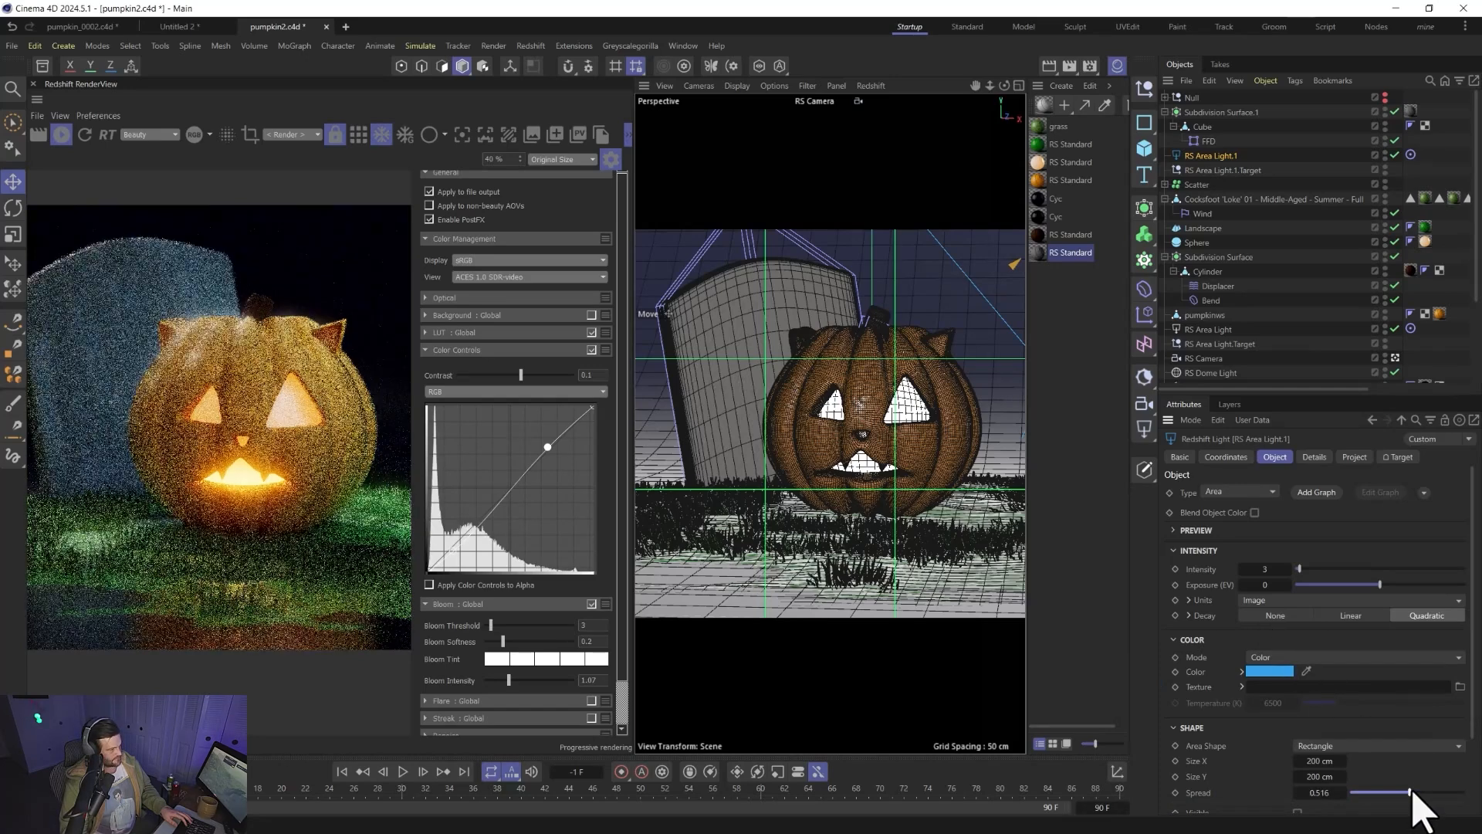
{"action": "left_click", "coordinate": [1373, 792]}
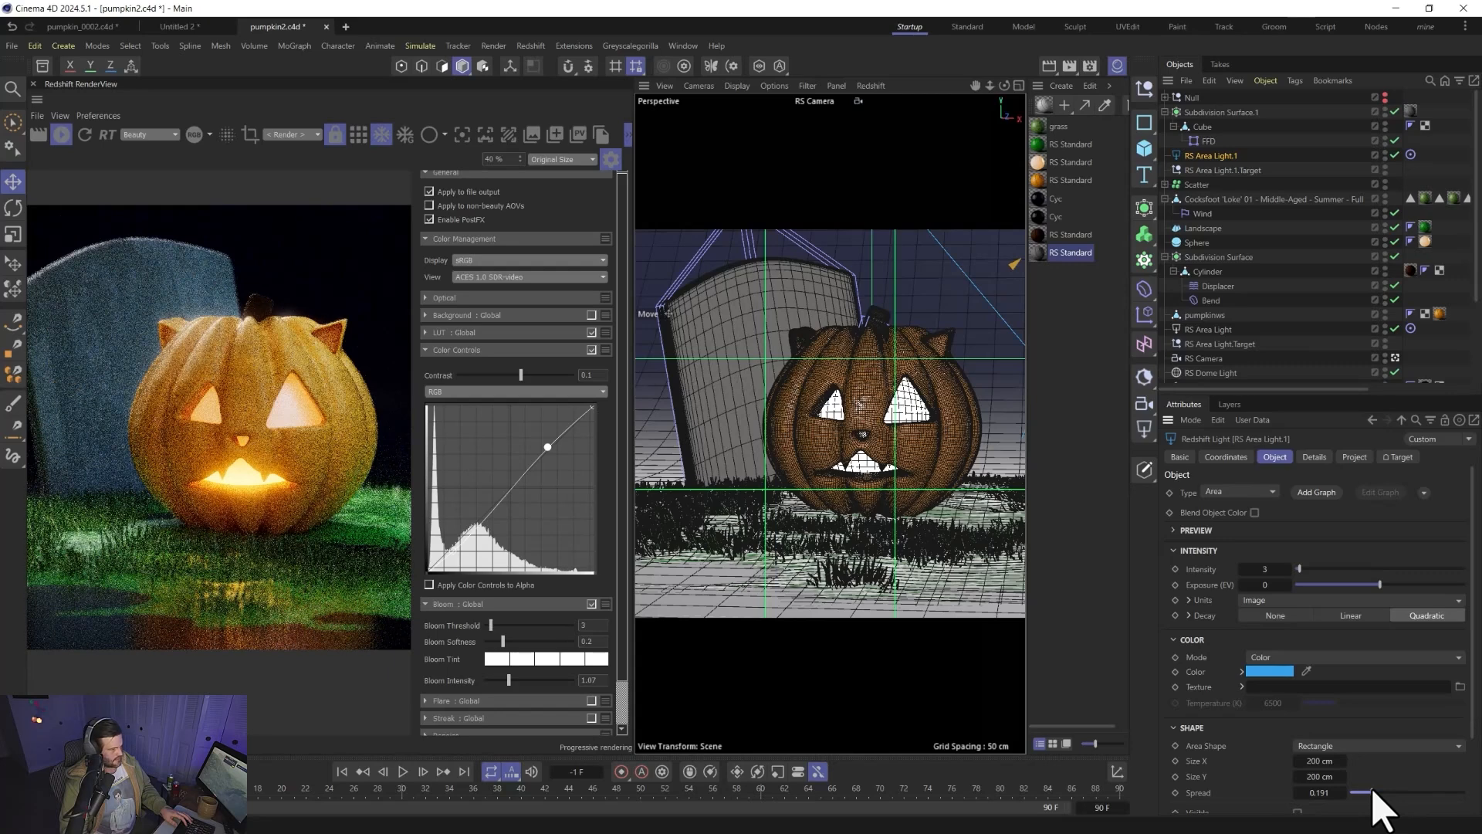
{"action": "left_click_drag", "start_coordinate": [1374, 791], "coordinate": [1471, 793]}
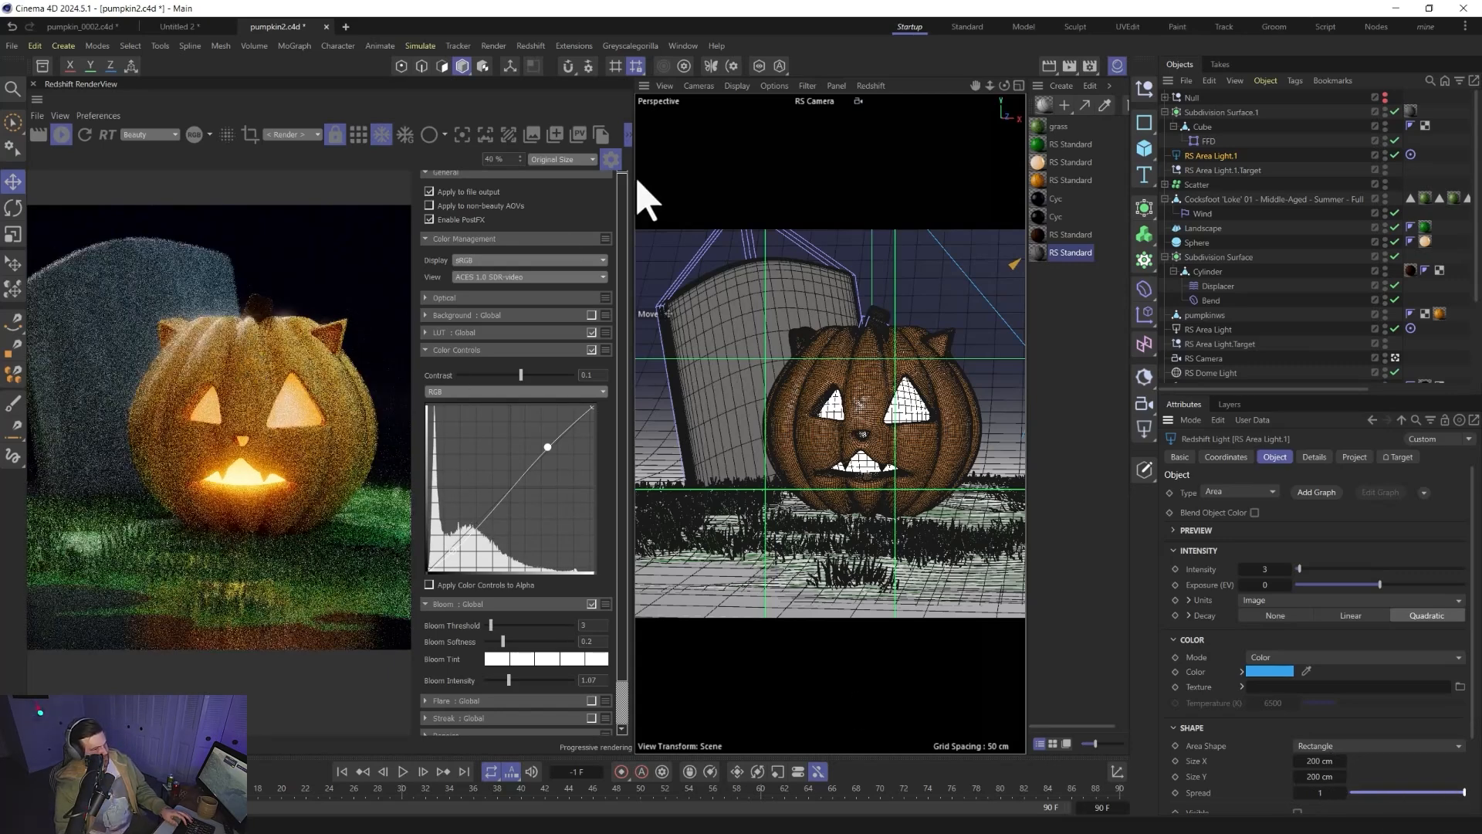
- Hide the render view's settings, change the render output to a widescreen format, and show only the RS Camera's optical settings
{"action": "left_click", "coordinate": [610, 160]}
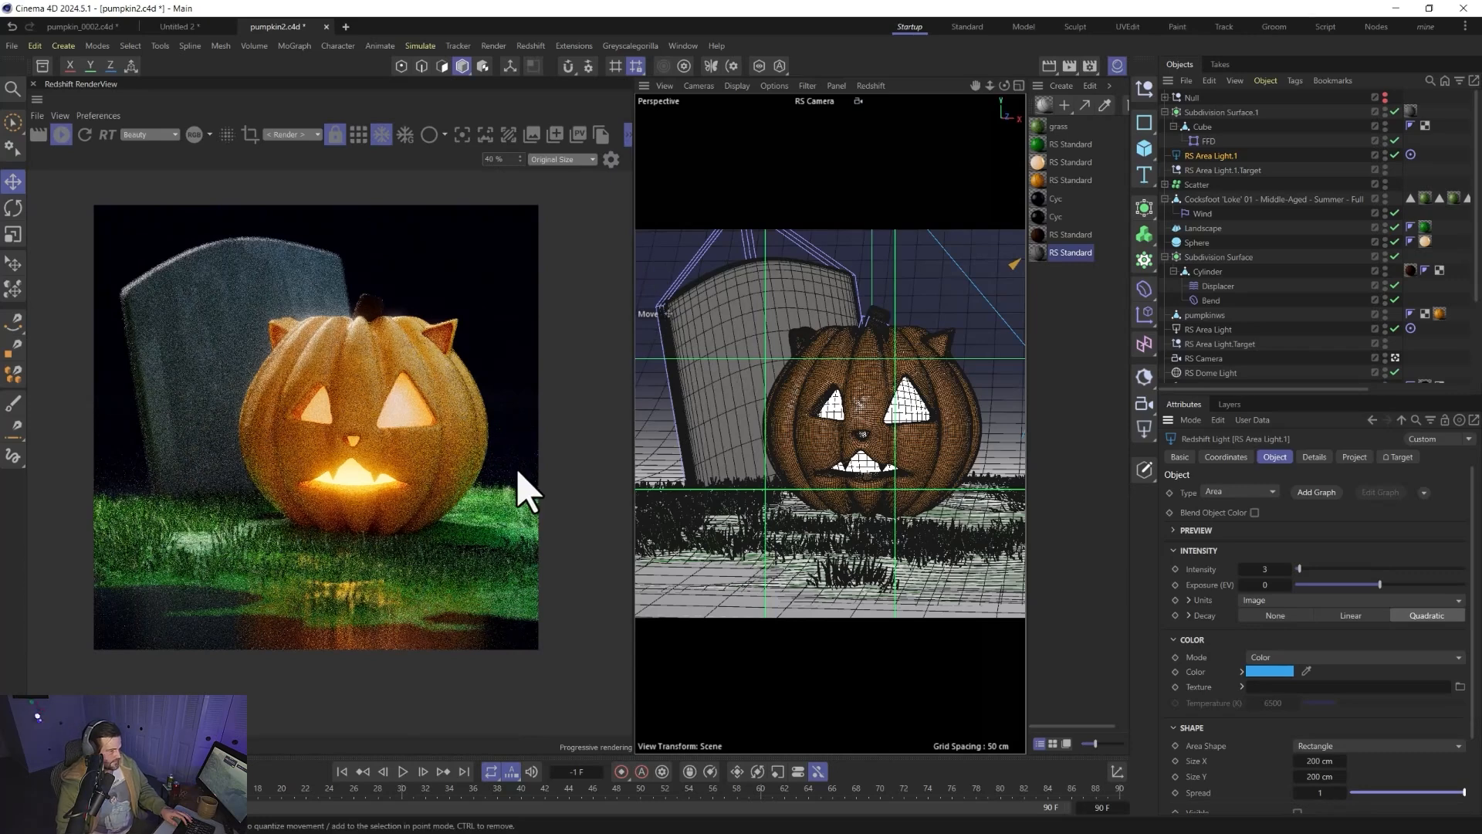
{"action": "left_click", "coordinate": [1090, 66]}
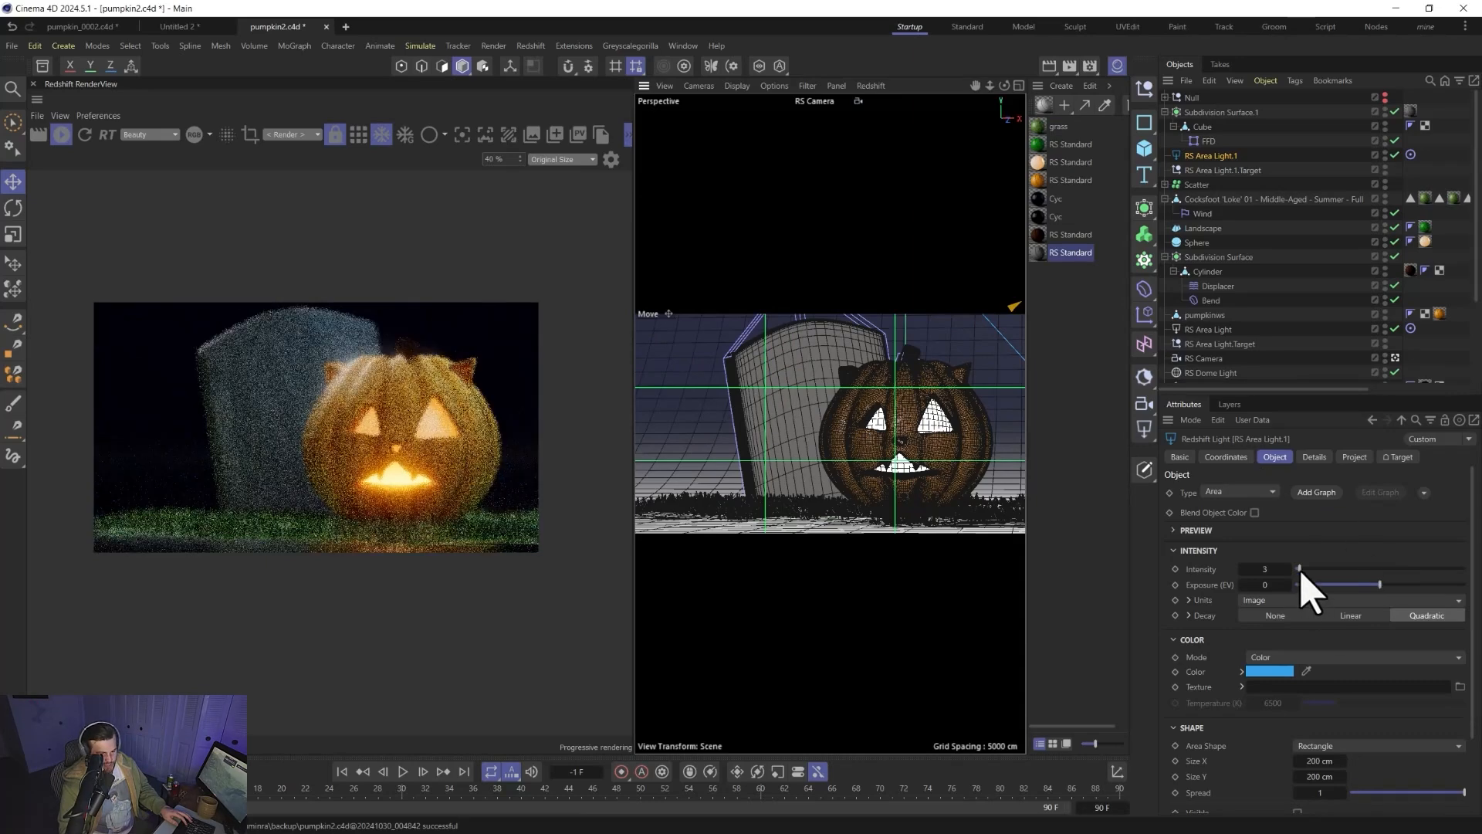
{"action": "left_click", "coordinate": [1211, 358]}
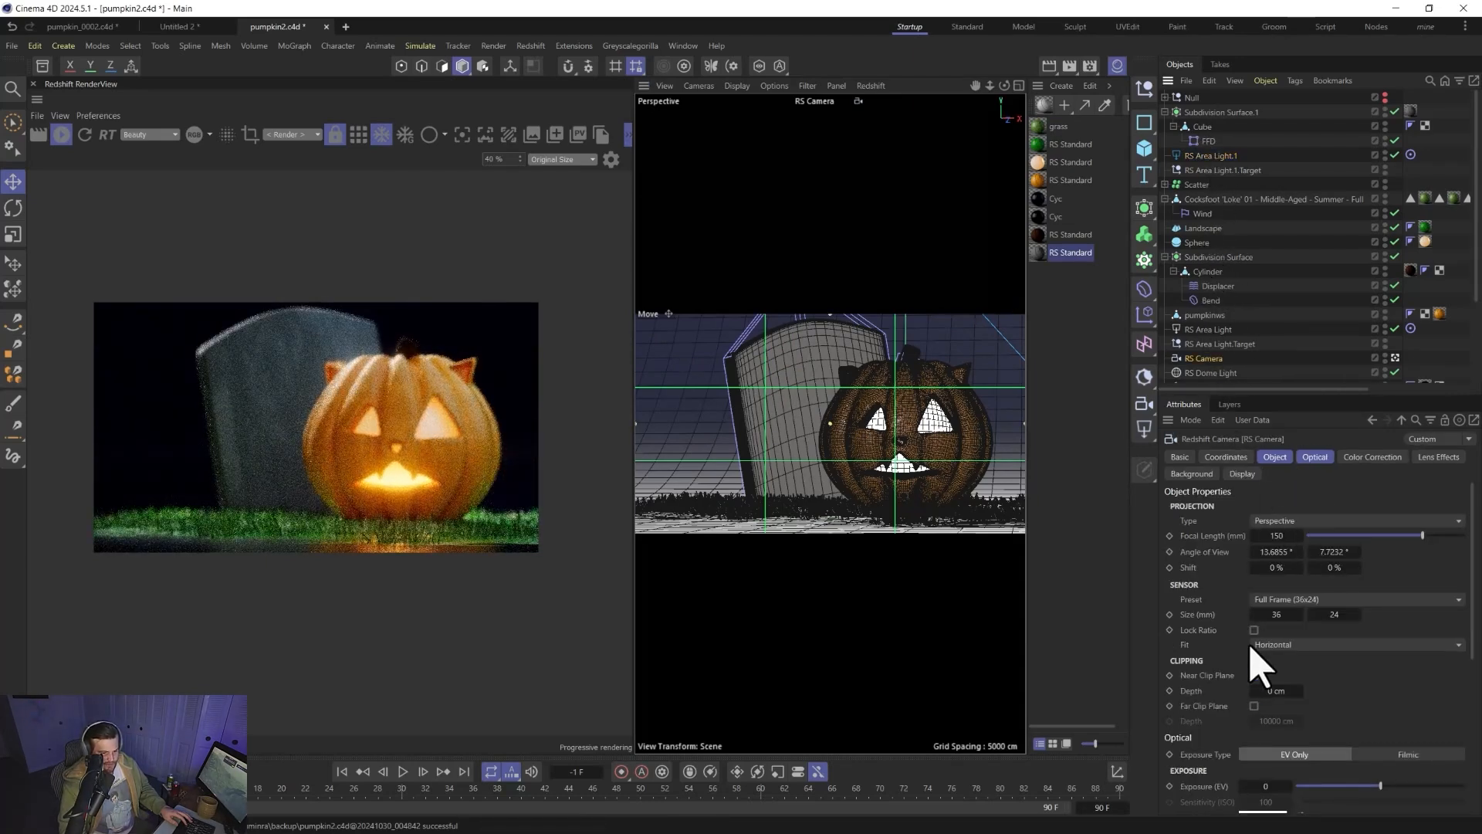
{"action": "left_click", "coordinate": [1315, 457]}
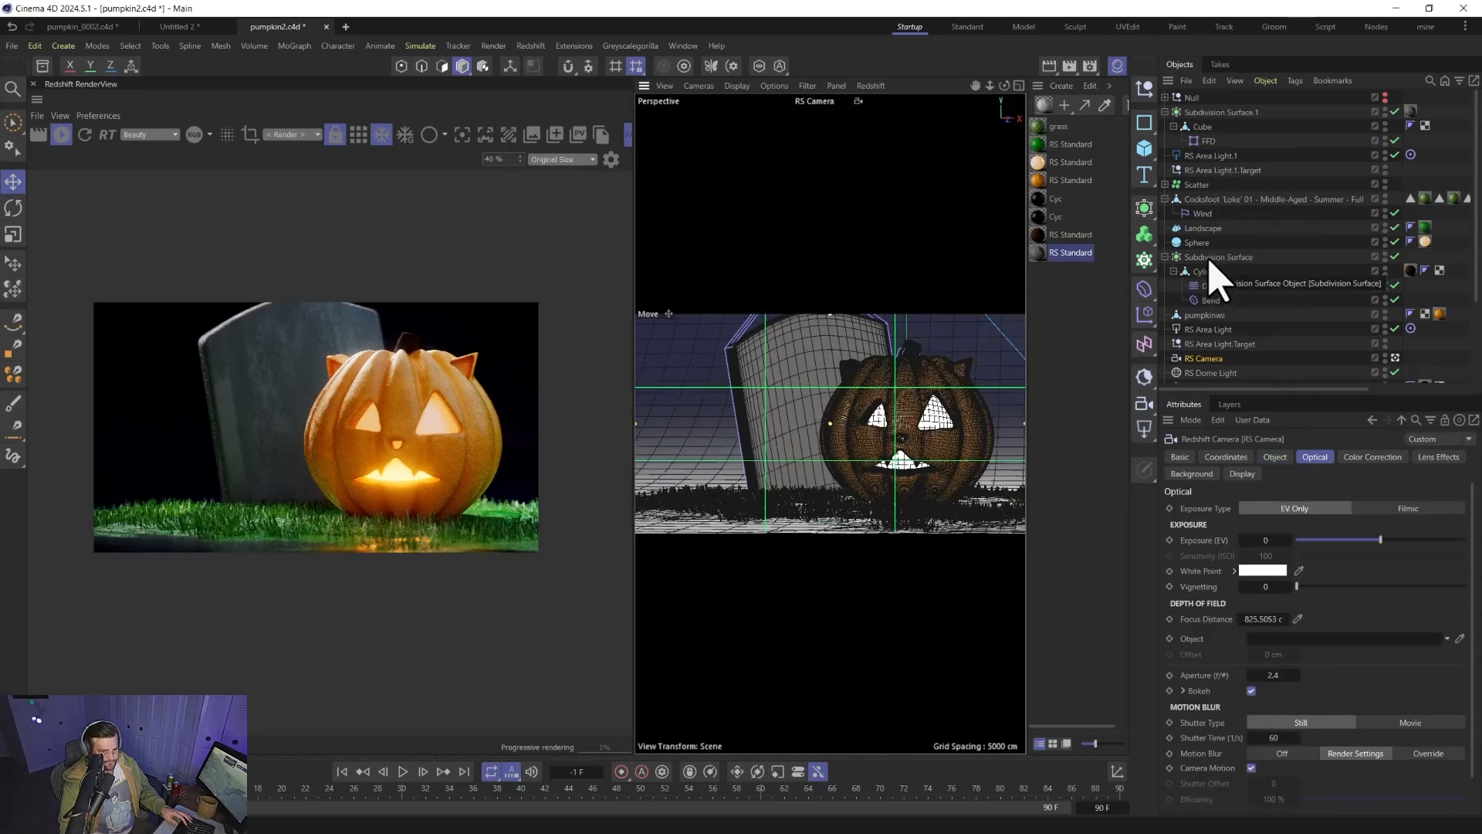
- Group the stem's Subdivision Surface and the pumpkinws mesh under a null and rename it pumpkin
{"action": "left_click", "coordinate": [1210, 257]}
{"action": "left_click", "coordinate": [1212, 315], "text": "shift"}
{"action": "right_click", "coordinate": [1212, 317]}
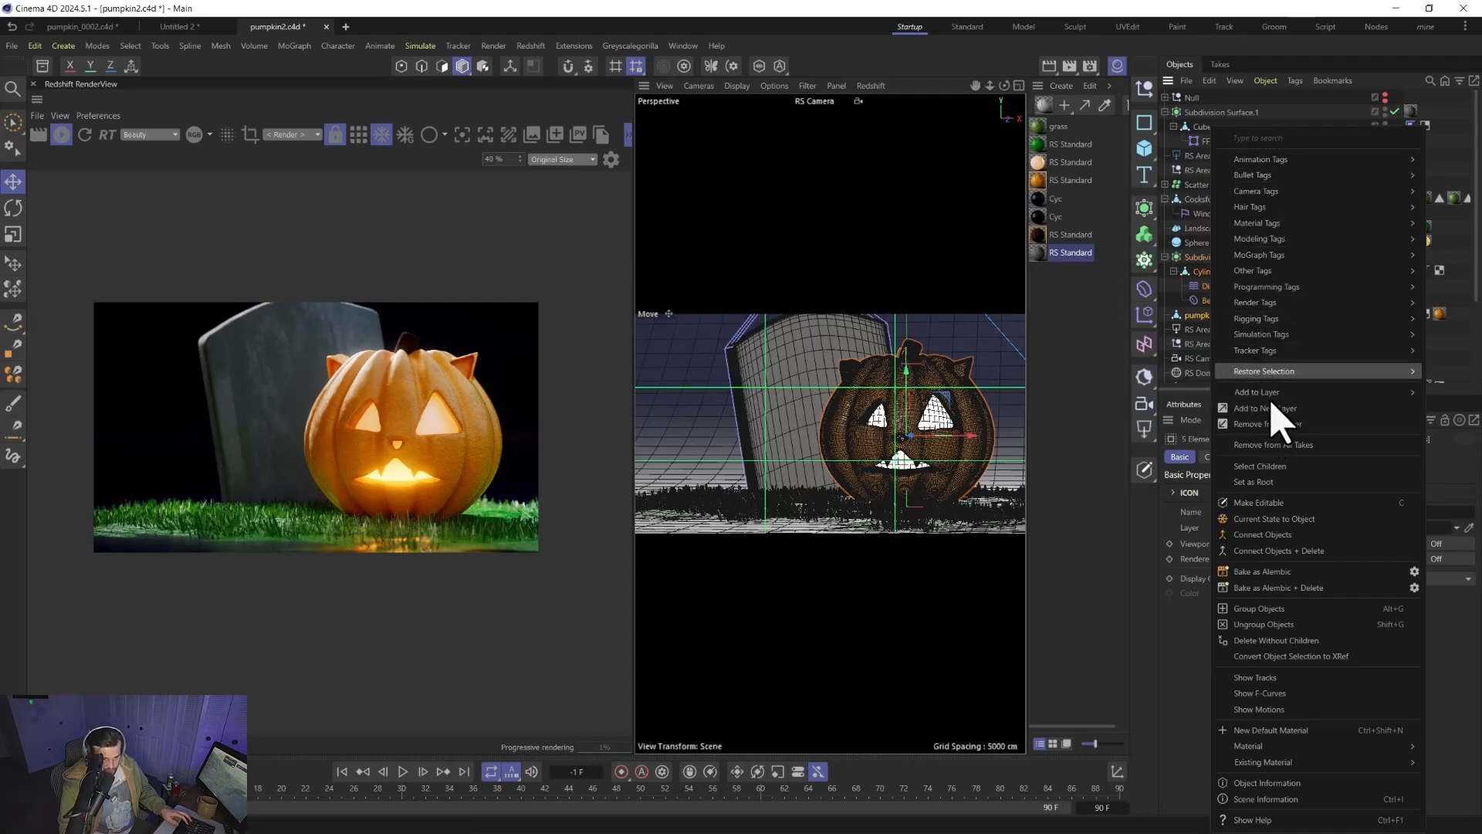
{"action": "left_click", "coordinate": [1264, 609]}
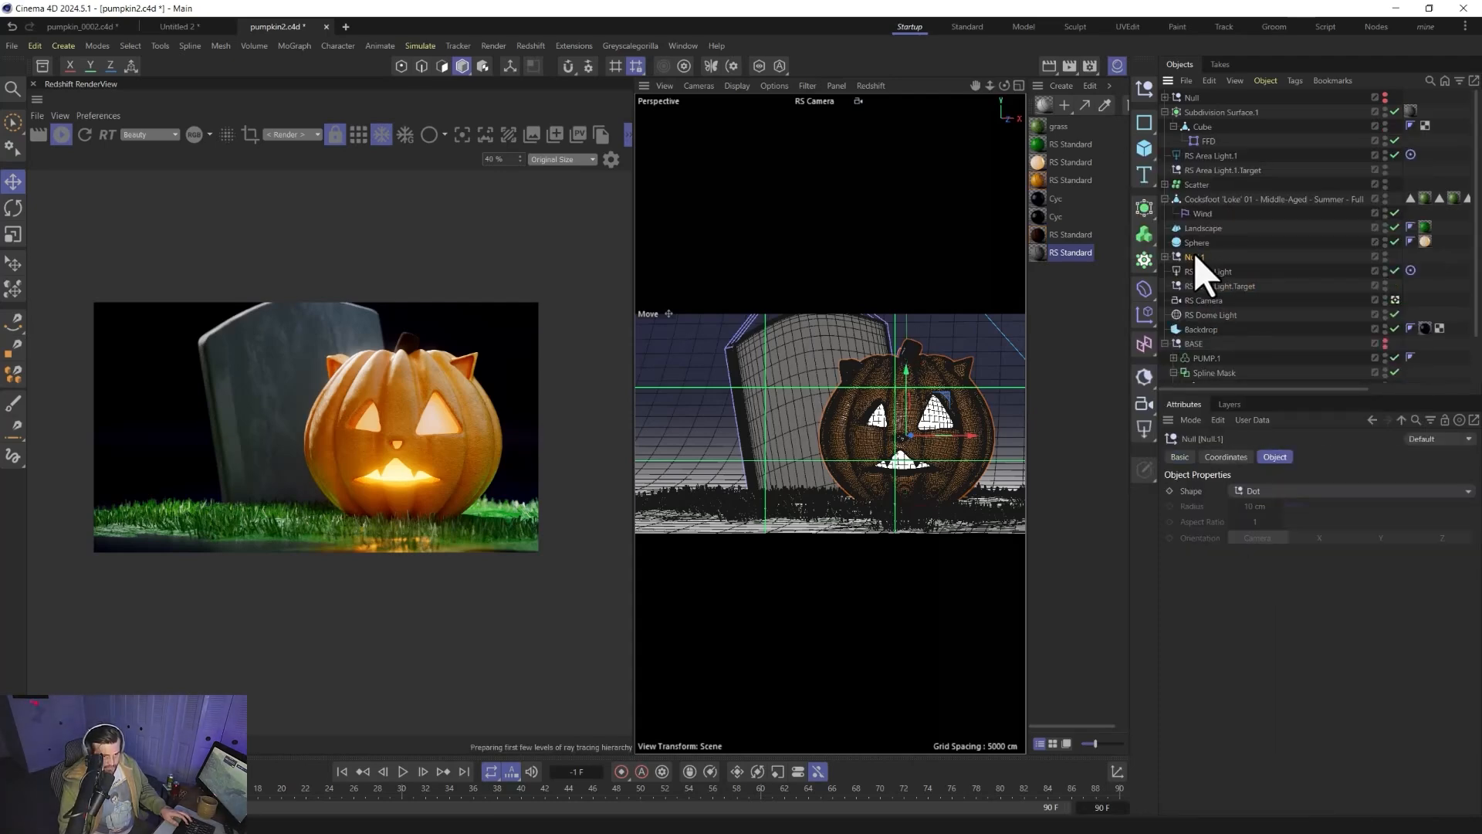
{"action": "double_click", "coordinate": [1194, 257]}
{"action": "type", "text": "Pump"}
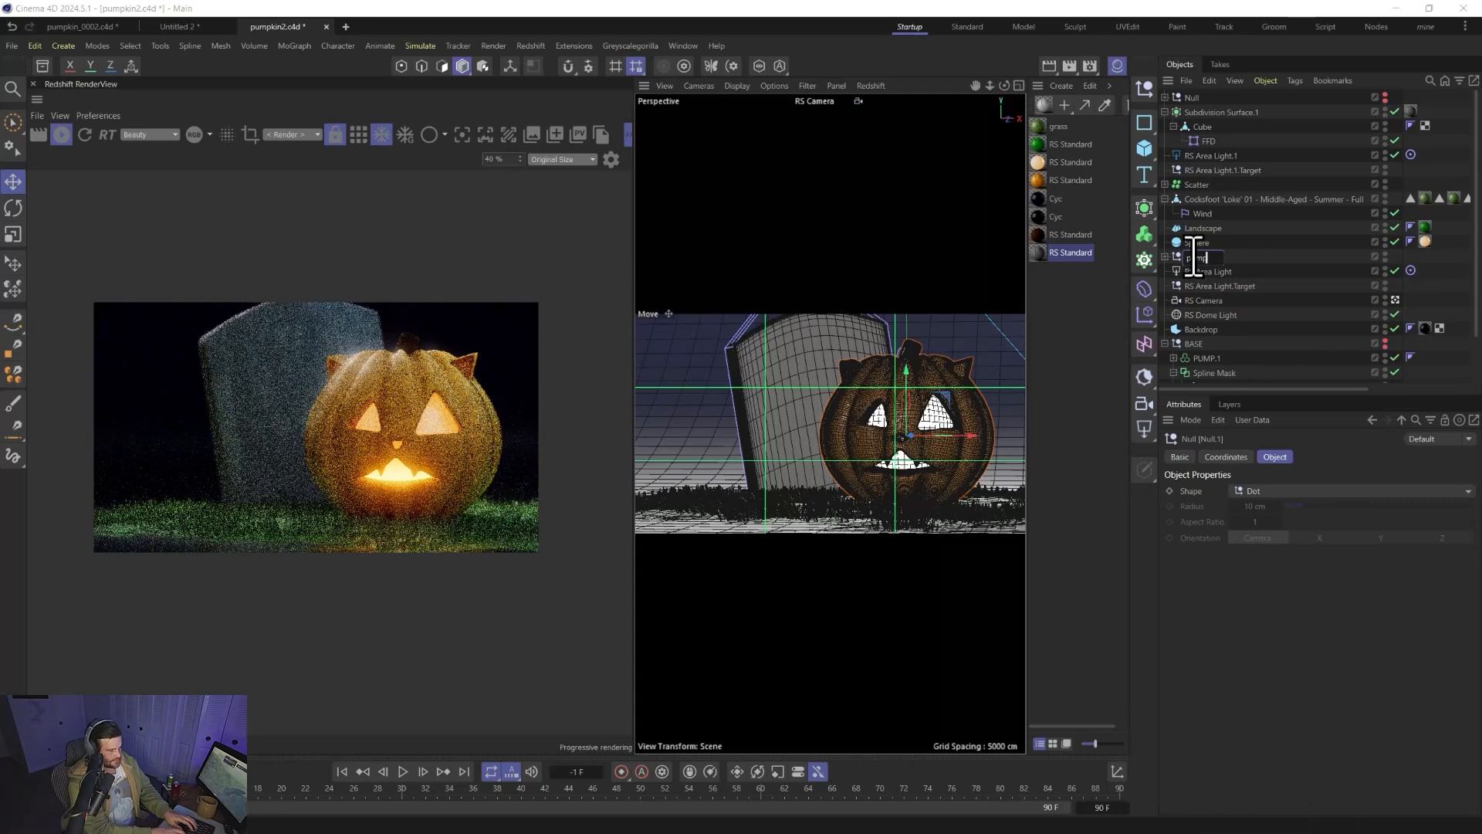
{"action": "type", "text": "kin"}
{"action": "key", "text": "Return"}
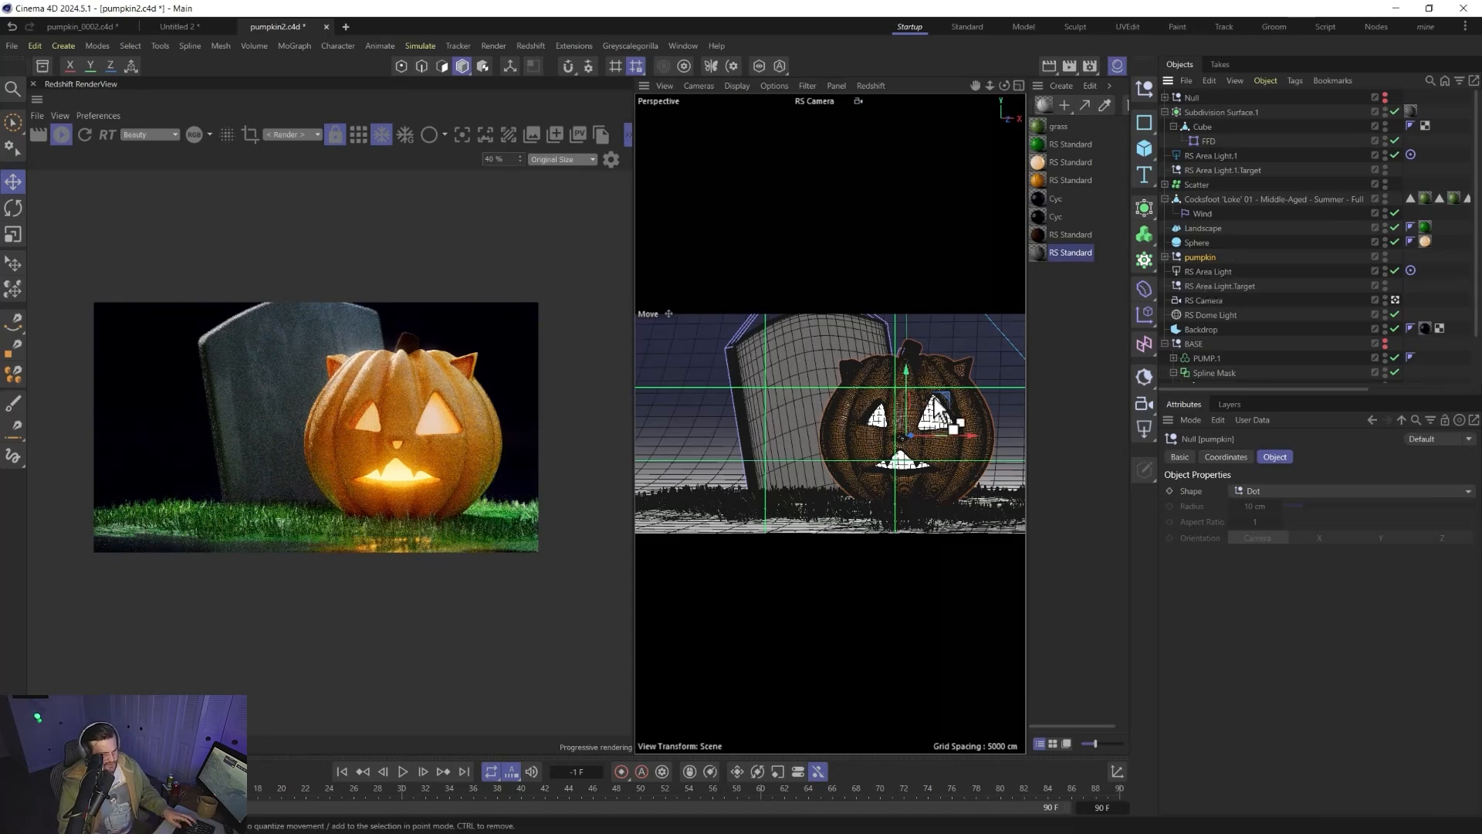
- Undo a trial copy of the pumpkin group and move the glowing Sphere inside the group
{"action": "left_click_drag", "start_coordinate": [947, 396], "coordinate": [761, 396], "text": "ctrl"}
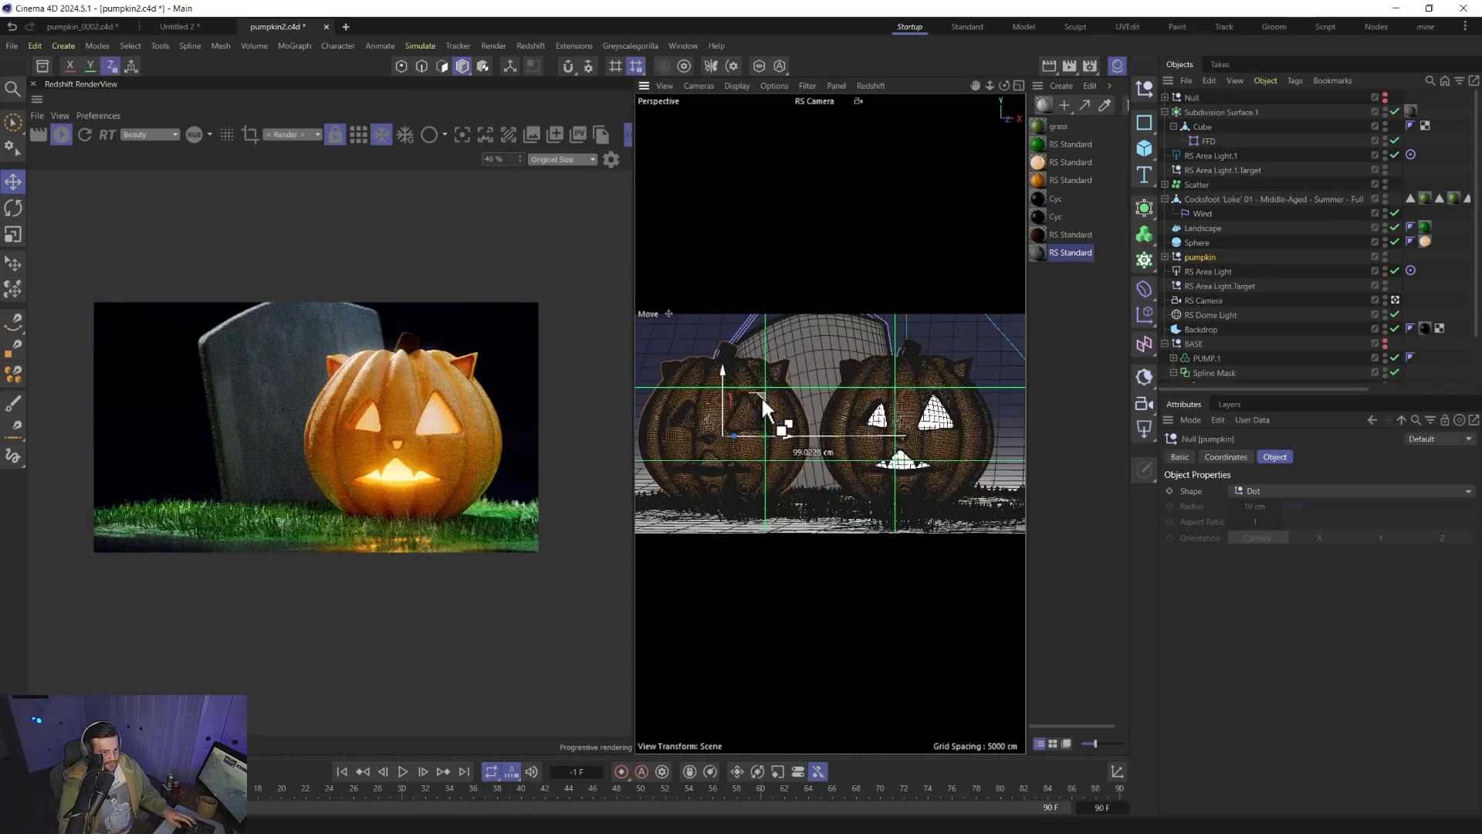
{"action": "key", "text": "ctrl+z"}
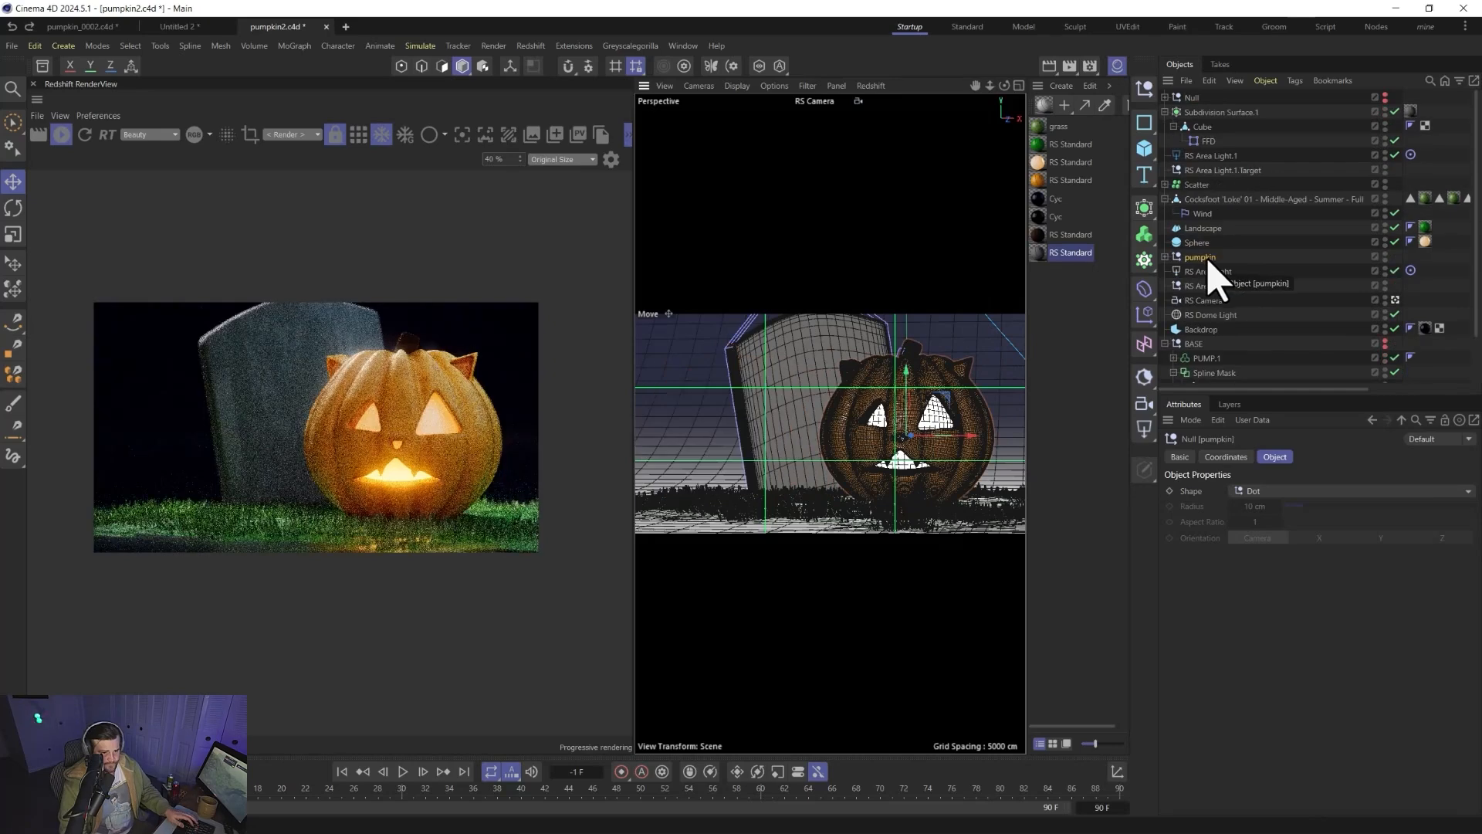
{"action": "left_click_drag", "start_coordinate": [1208, 255], "coordinate": [1170, 261]}
- Duplicate the complete pumpkin group to the left of the original and scale the copy down to roughly half size
{"action": "left_click_drag", "start_coordinate": [960, 409], "coordinate": [742, 416], "text": "ctrl"}
{"action": "key", "text": "t"}
{"action": "left_click_drag", "start_coordinate": [900, 381], "coordinate": [675, 556]}
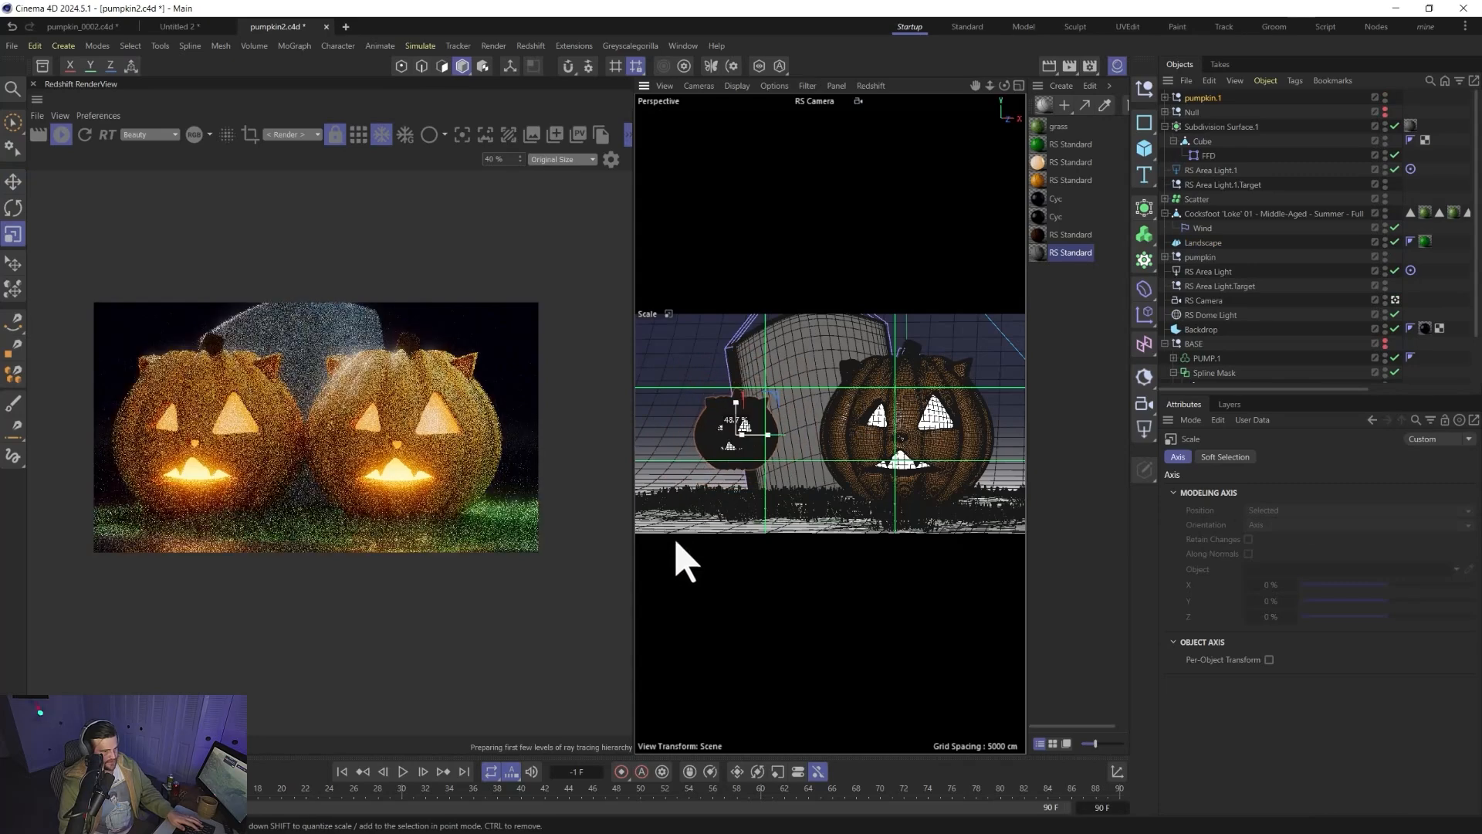
- Lower the small pumpkin copy onto the grass beside the tombstone's left edge and rotate it slightly
{"action": "key", "text": "e"}
{"action": "left_click_drag", "start_coordinate": [776, 396], "coordinate": [711, 491]}
{"action": "key", "text": "r"}
{"action": "key", "text": "e"}
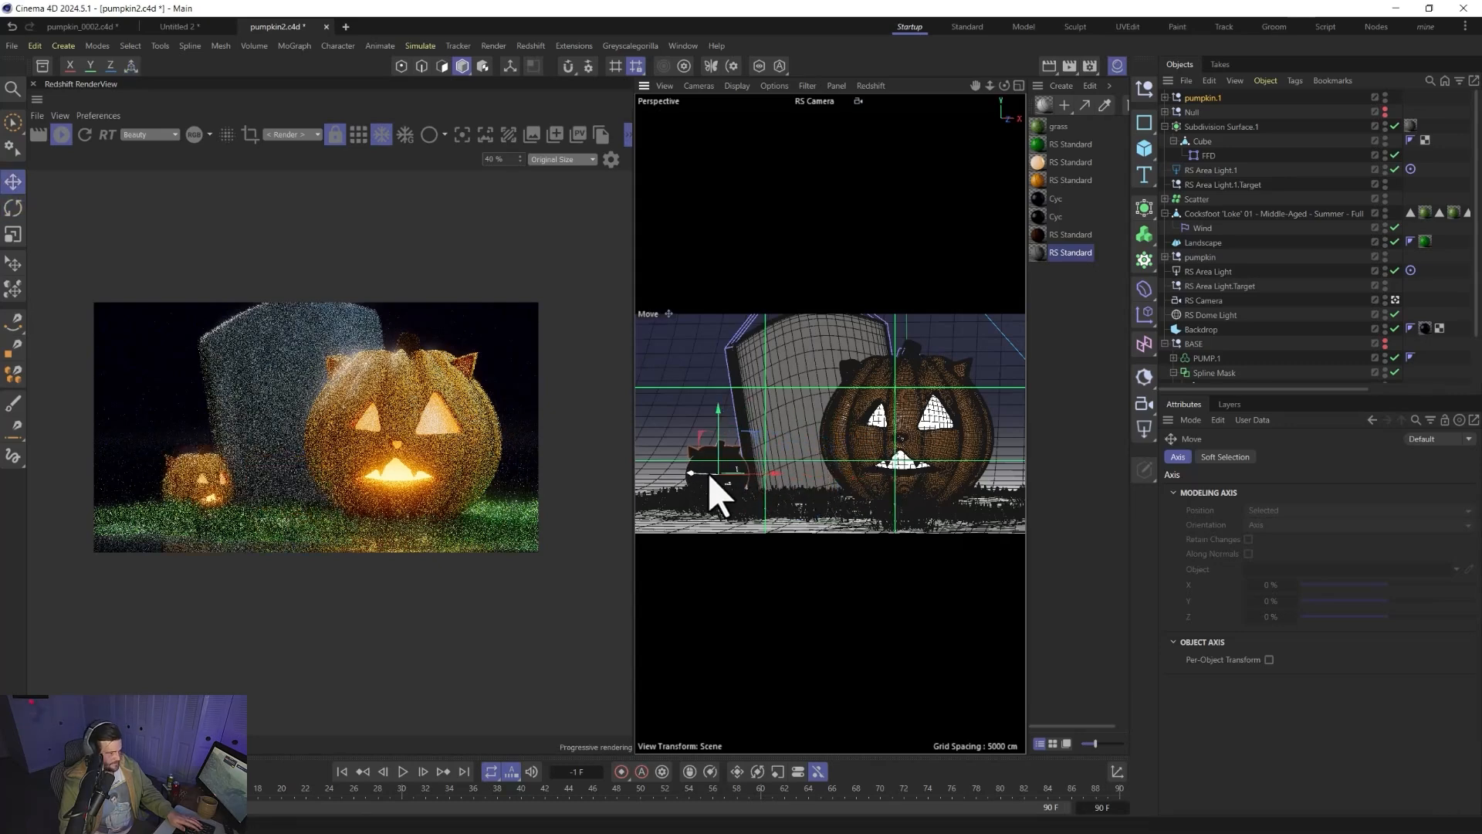
{"action": "key", "text": "r"}
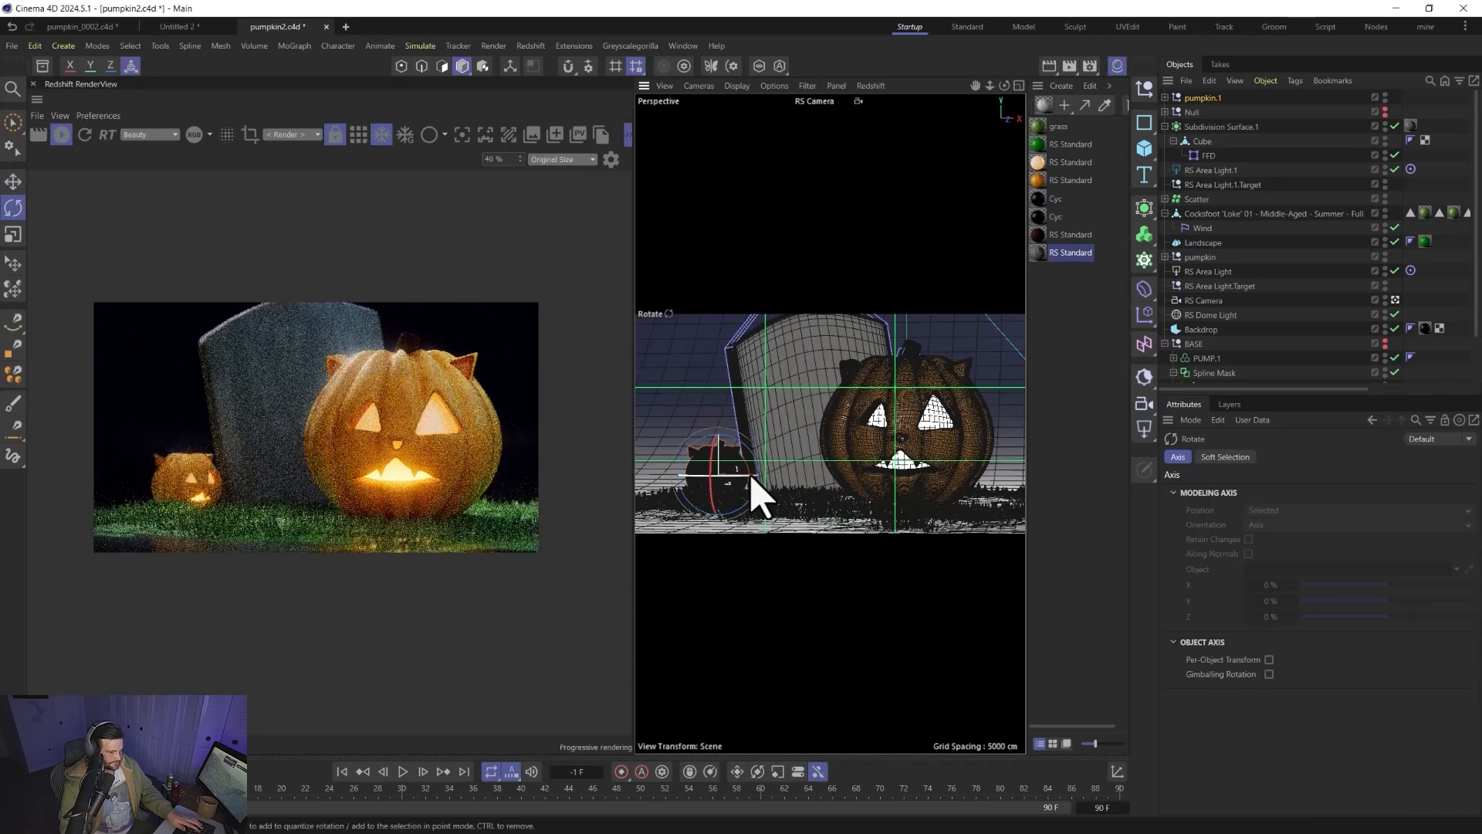
{"action": "mouse_move", "coordinate": [718, 479]}
{"action": "left_mouse_down"}
{"action": "mouse_move", "coordinate": [705, 480]}
{"action": "mouse_move", "coordinate": [719, 485]}
{"action": "left_mouse_up"}
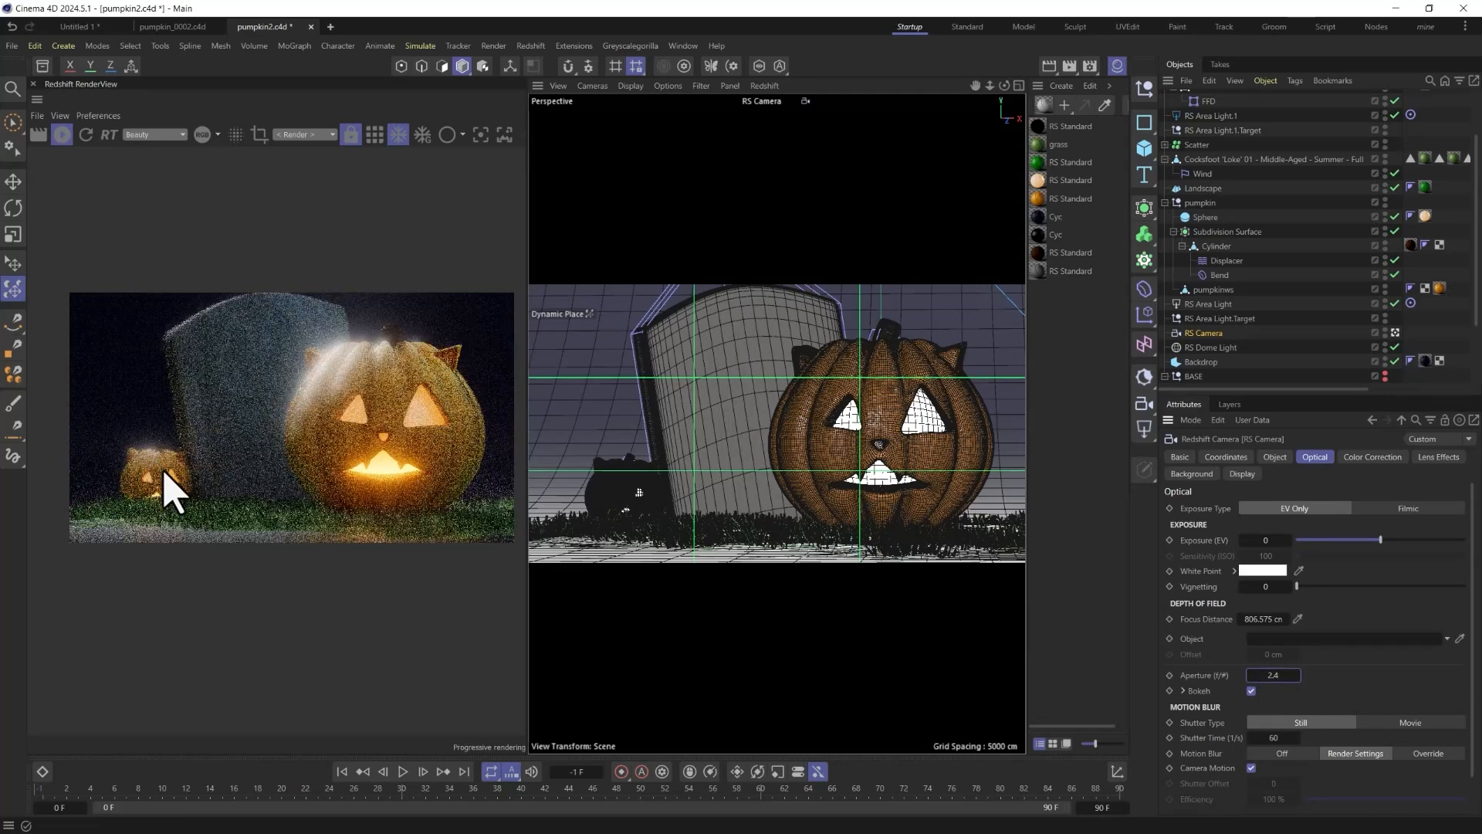
- Create a new RS Standard material, apply it to the large pumpkin's mesh in place of the orange one, and set its metalness to 1
{"action": "left_click", "coordinate": [880, 435]}
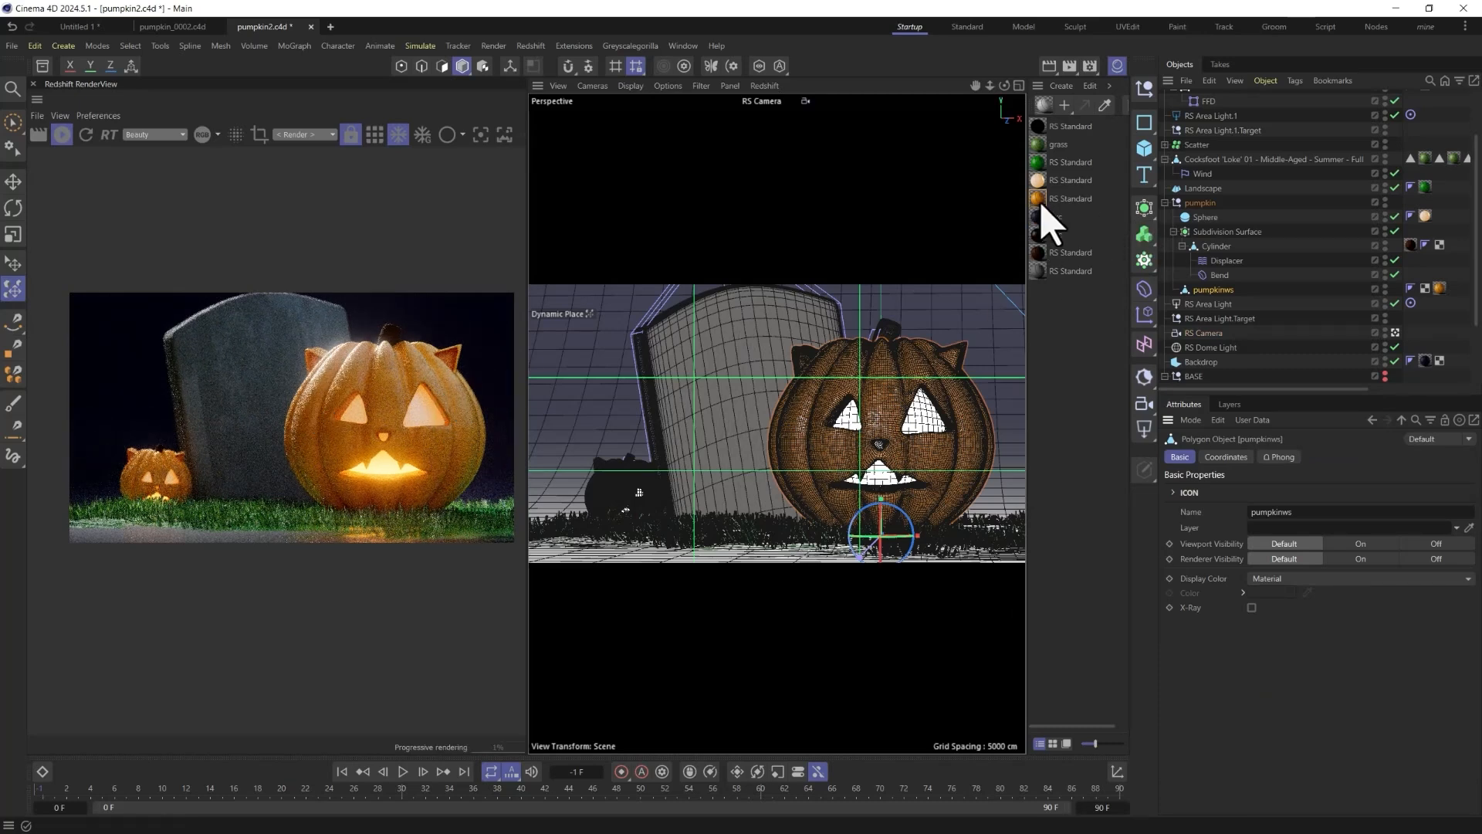
{"action": "left_click", "coordinate": [1050, 225]}
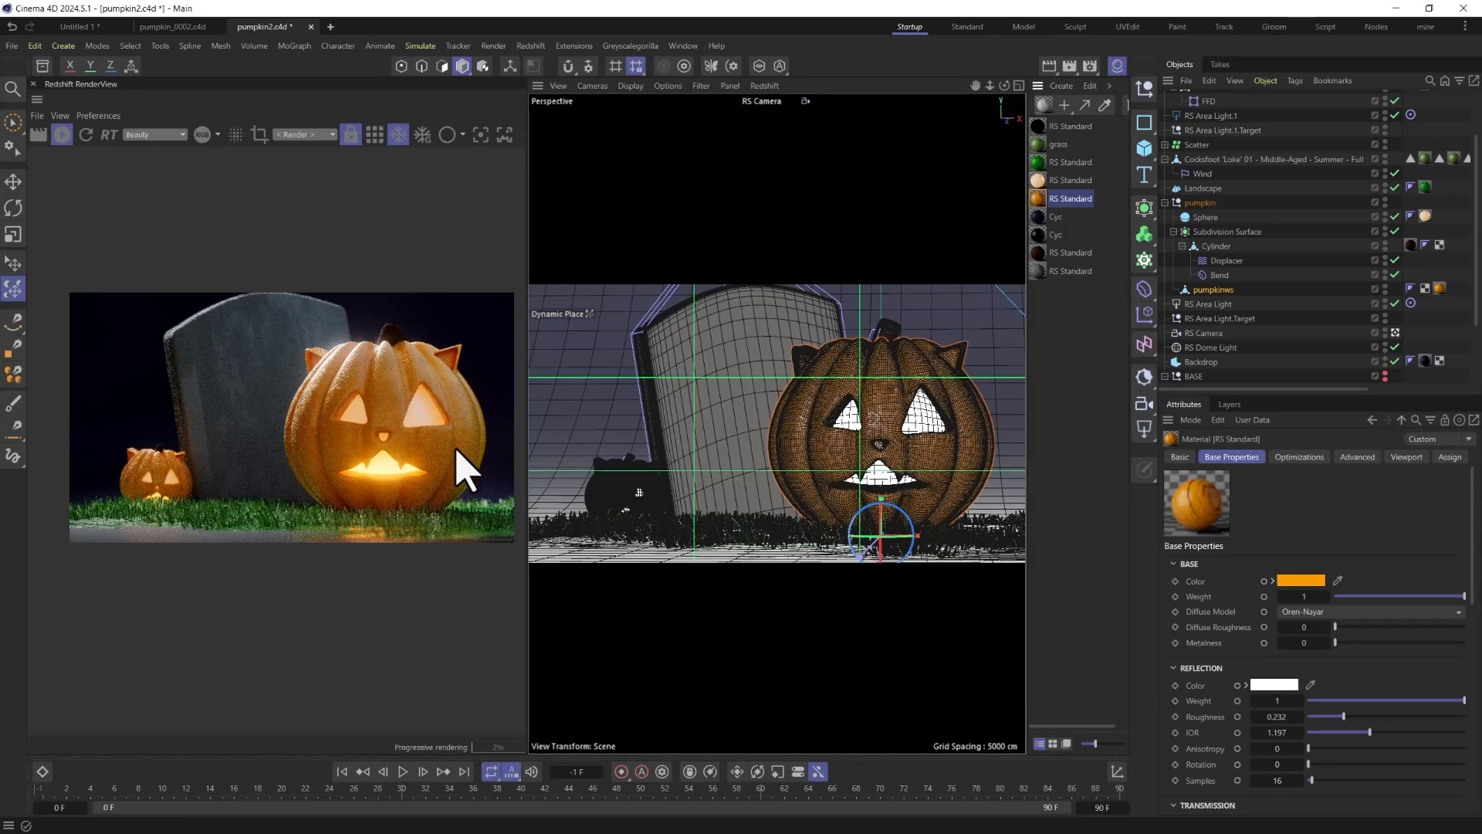
{"action": "left_click", "coordinate": [1045, 106]}
{"action": "left_click_drag", "start_coordinate": [1447, 297], "coordinate": [1444, 293]}
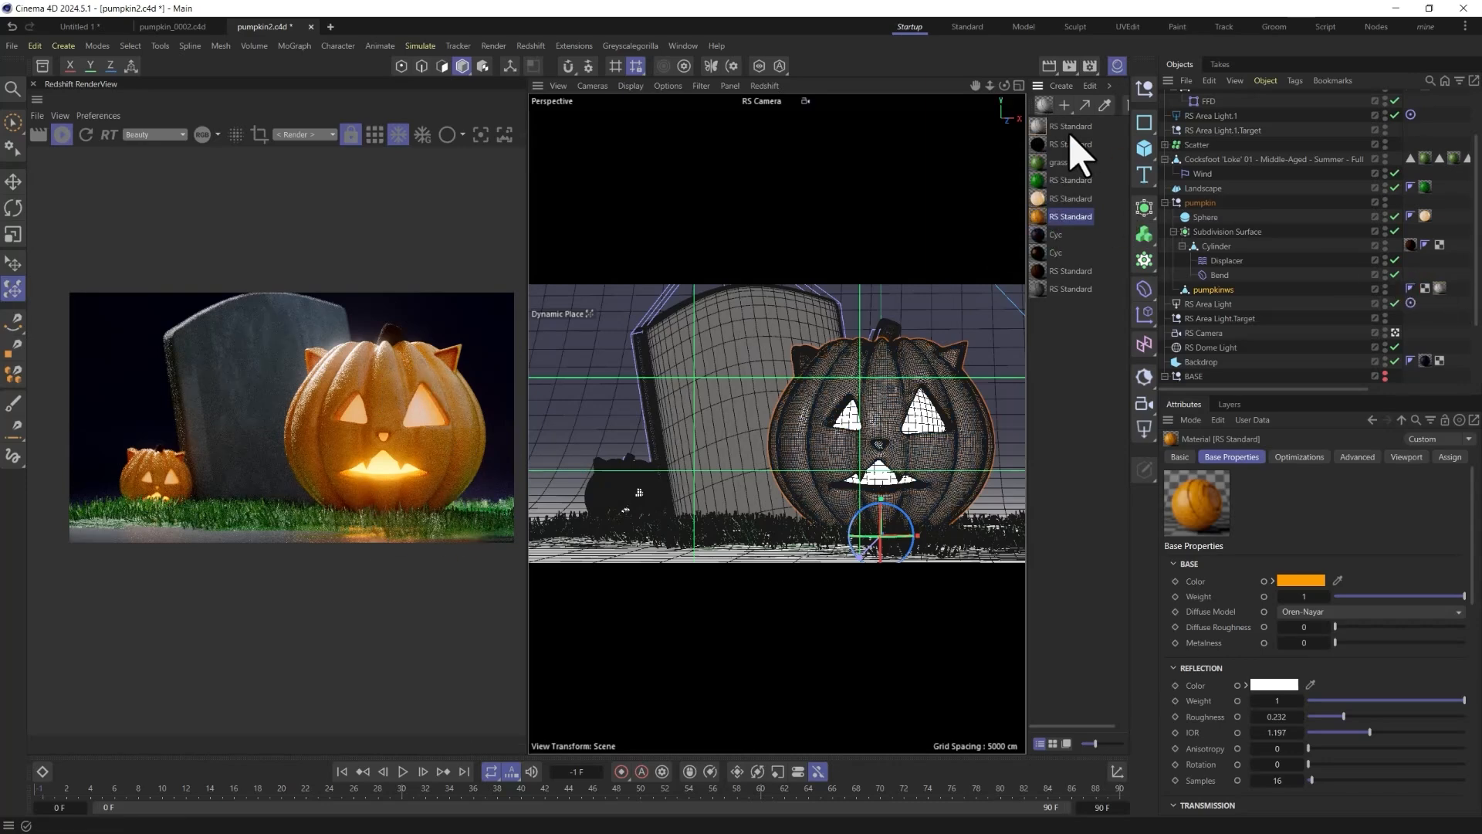
{"action": "left_click", "coordinate": [1050, 128]}
{"action": "left_click_drag", "start_coordinate": [1335, 642], "coordinate": [1461, 641]}
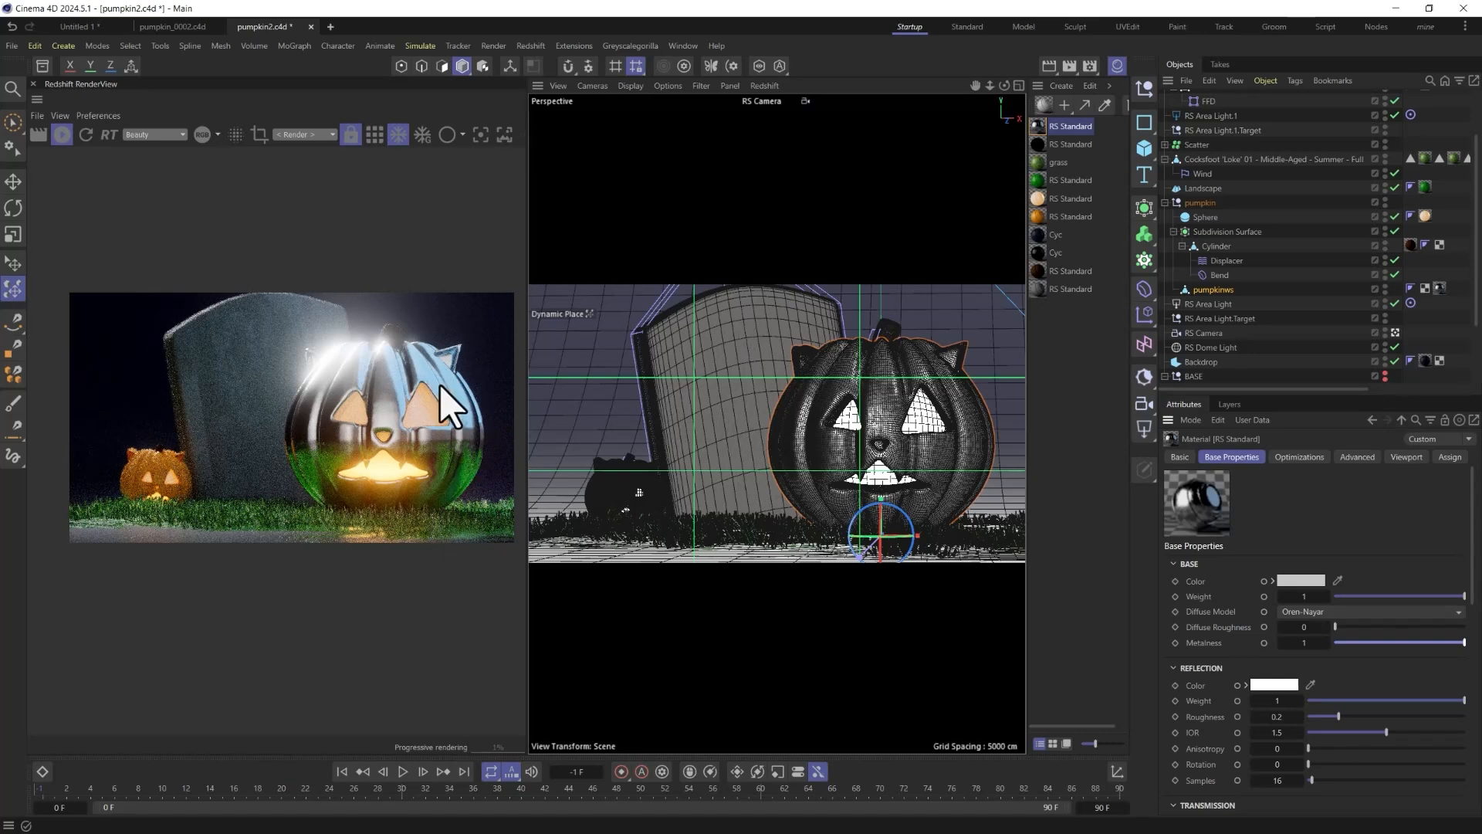
- Add a Smoothing deformer under the large pumpkin's pumpkinws mesh and set its strength to 20%
{"action": "left_click", "coordinate": [1204, 205]}
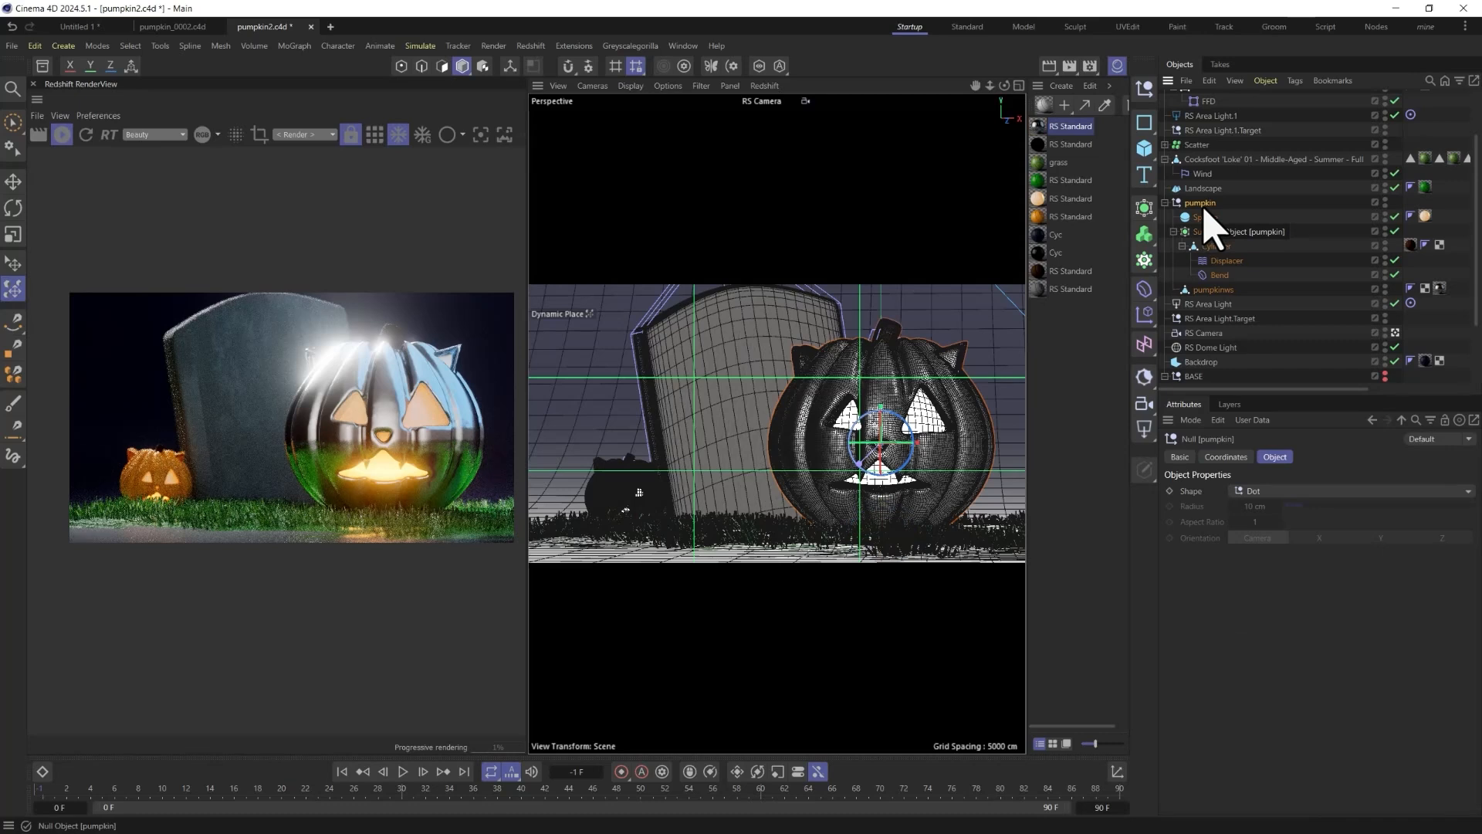
{"action": "left_click", "coordinate": [1224, 291]}
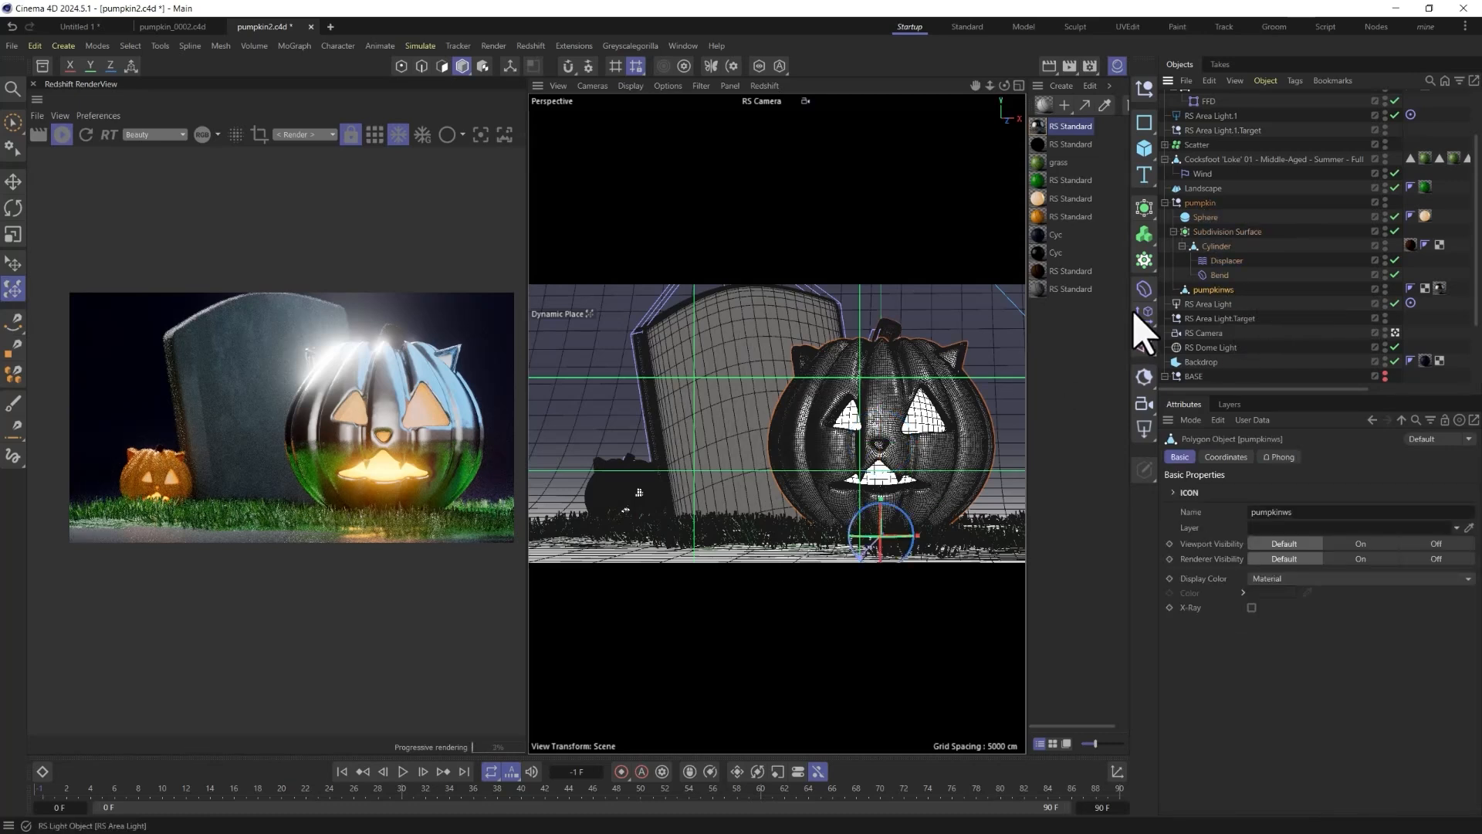
{"action": "left_click", "coordinate": [1148, 292]}
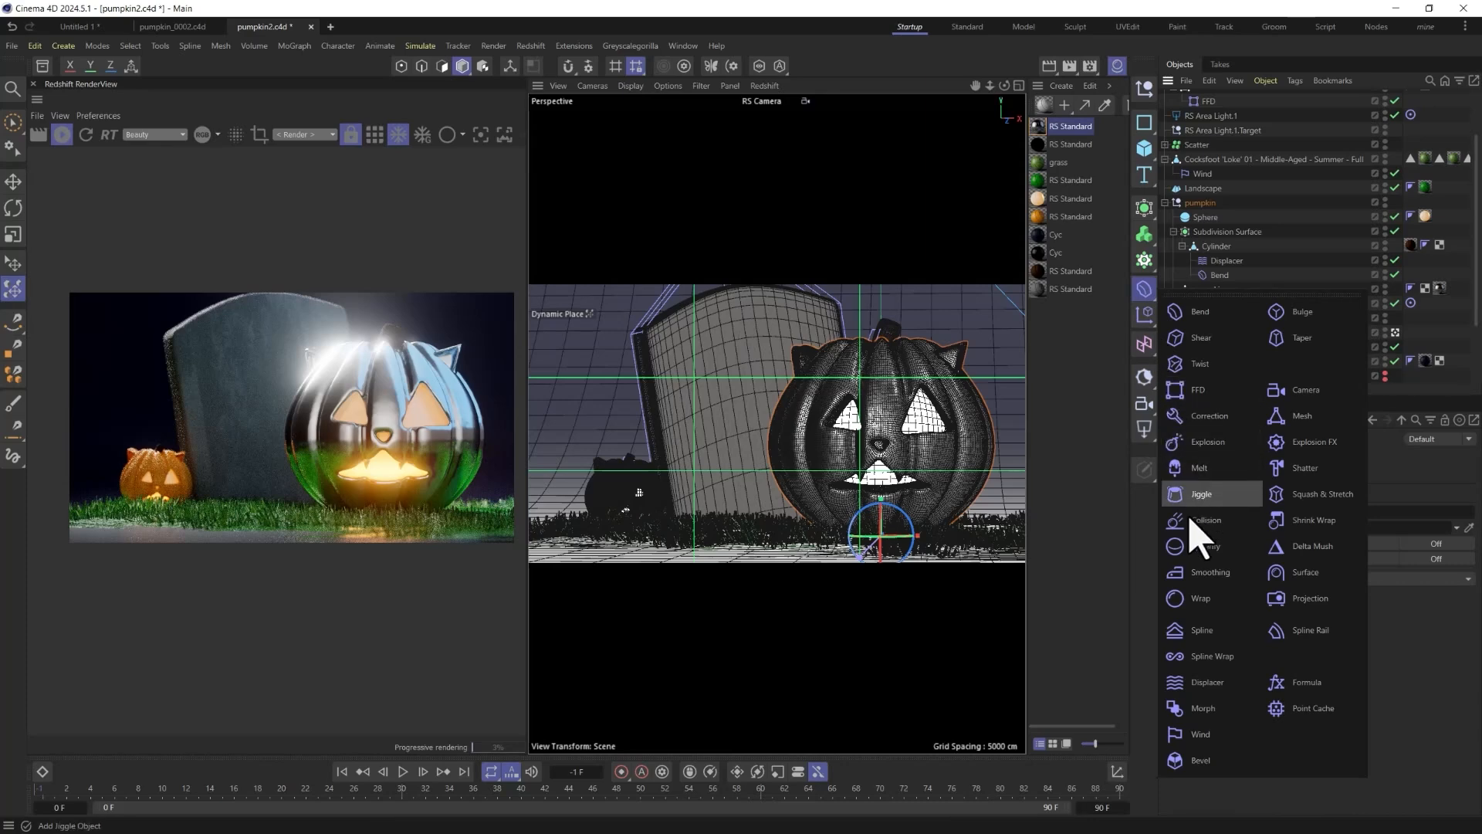
{"action": "left_click", "coordinate": [1193, 573]}
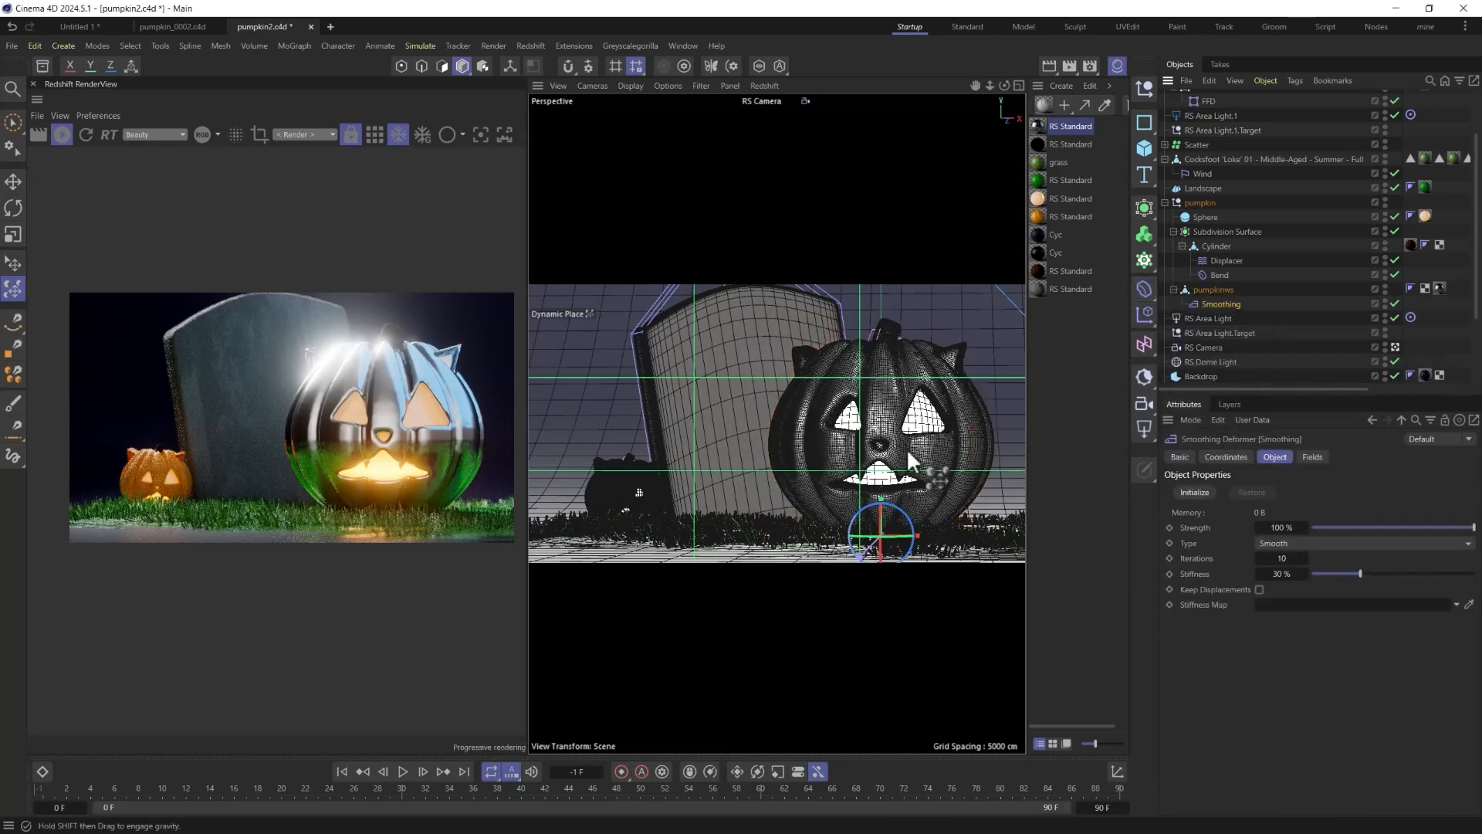
{"action": "left_click_drag", "start_coordinate": [1405, 529], "coordinate": [1341, 530]}
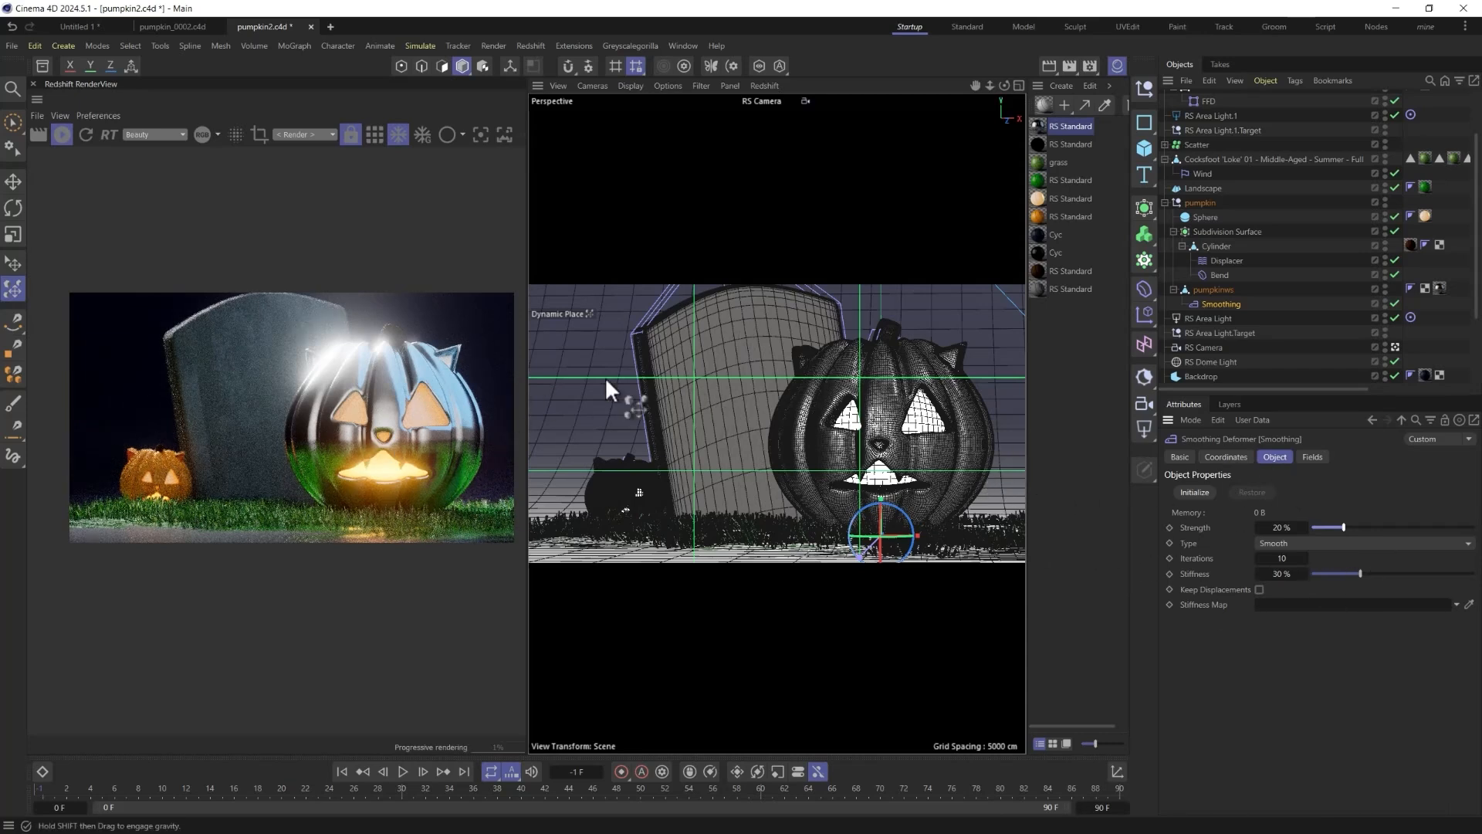
- Show the pumpkinws mesh's Phong tag settings and reapply the orange RS Standard material to the mesh
{"action": "left_click", "coordinate": [1411, 289]}
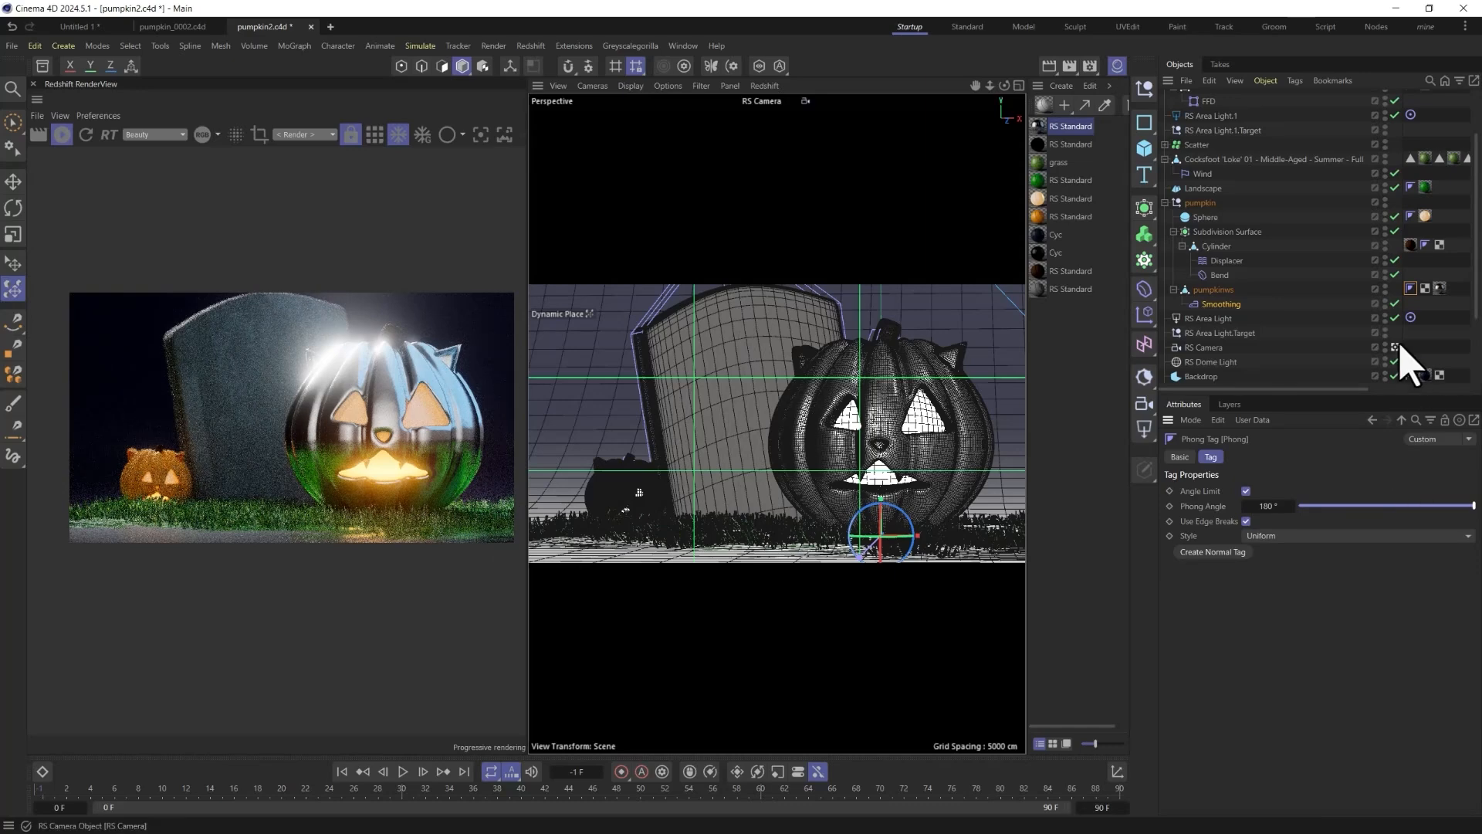
{"action": "left_click_drag", "start_coordinate": [1040, 220], "coordinate": [1442, 289]}
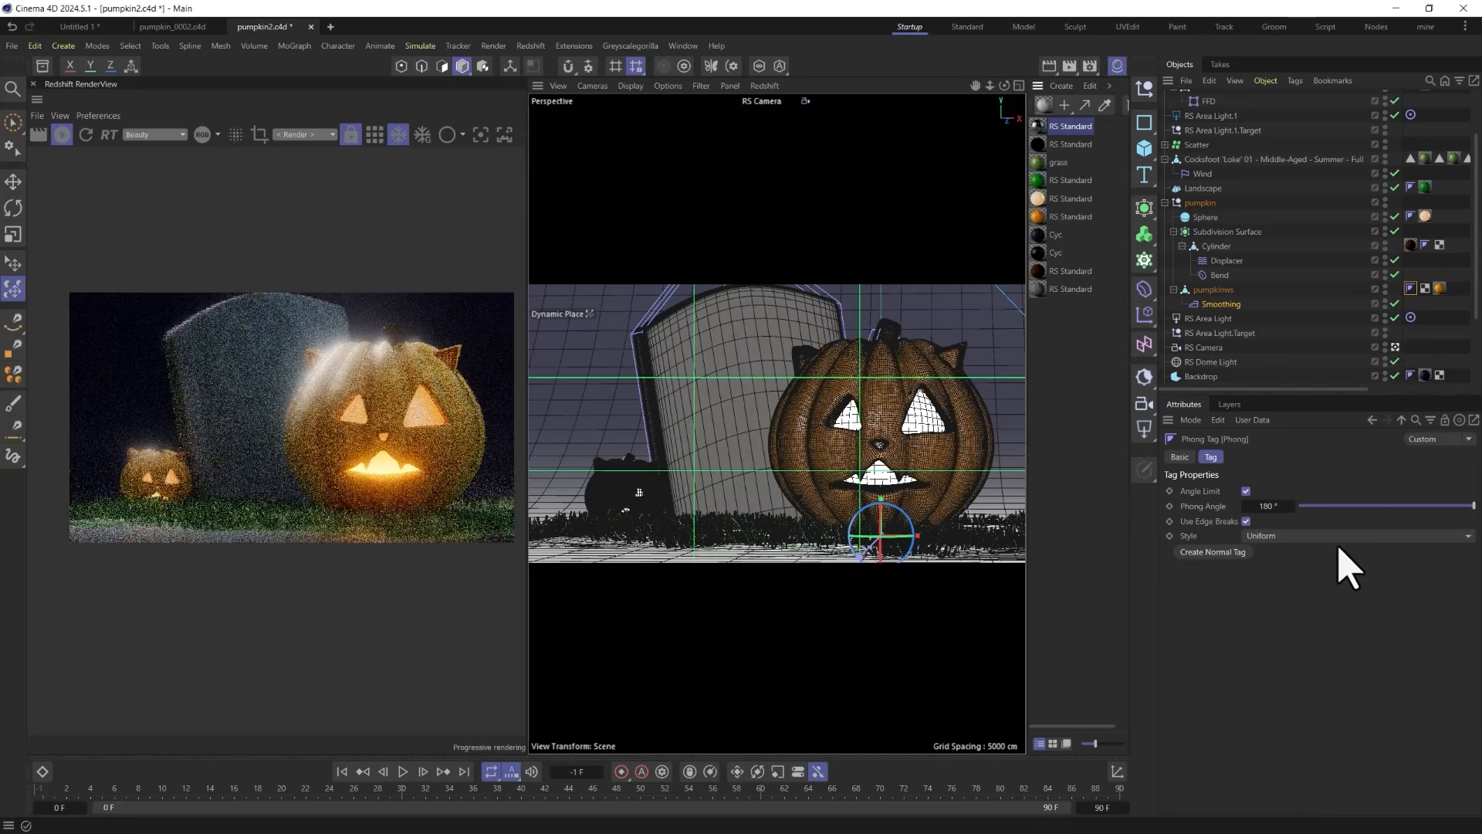